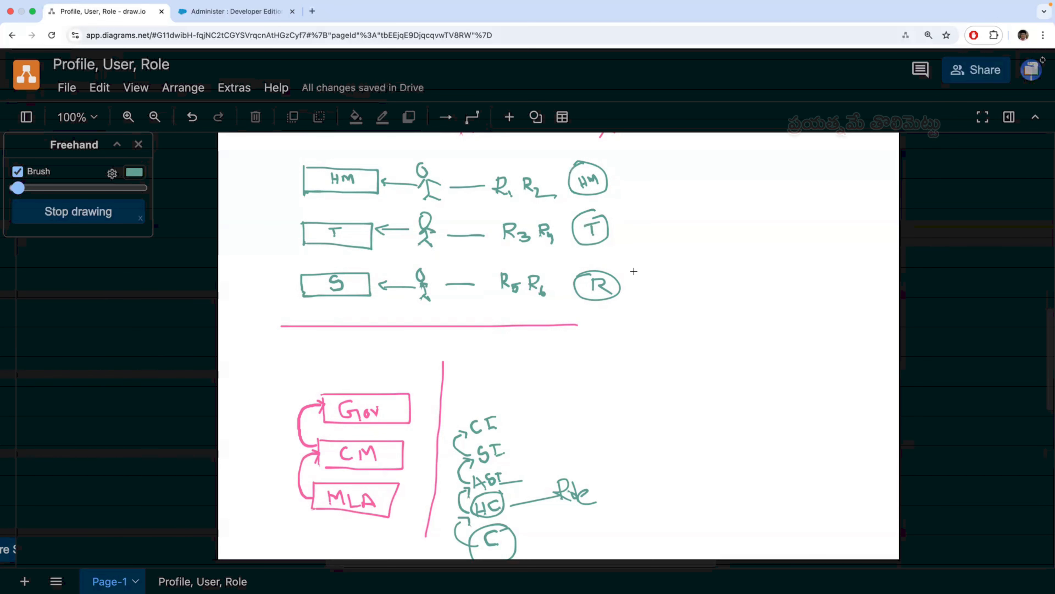
- Handwrite and underline the note "Record-level-Visibility" in green, beside the red cross below the Sharing Setting heading
scroll(636, 266, "up", 3)
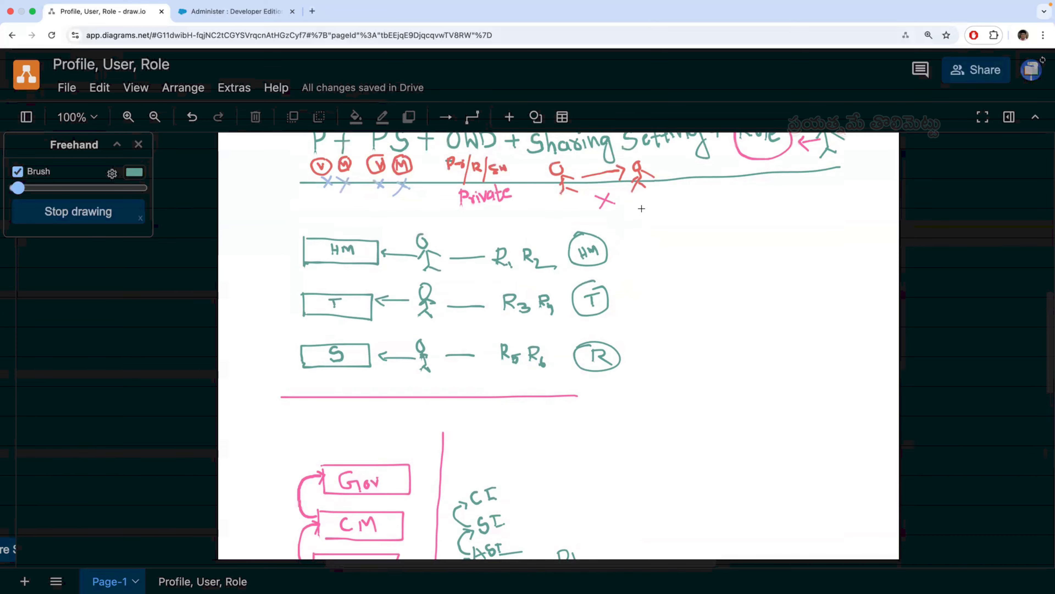
mouse_move(644, 222)
left_mouse_down()
mouse_move(650, 210)
mouse_move(644, 217)
mouse_move(678, 224)
mouse_move(757, 218)
mouse_move(799, 195)
mouse_move(817, 196)
mouse_move(815, 206)
mouse_move(833, 196)
mouse_move(827, 207)
left_mouse_up()
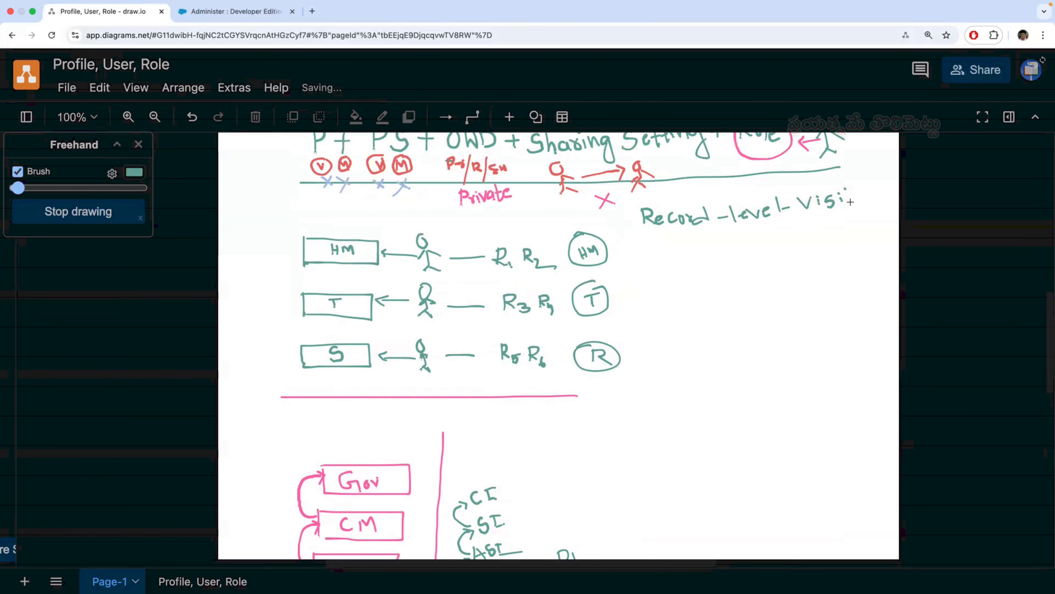
mouse_move(850, 202)
left_mouse_down()
mouse_move(865, 187)
mouse_move(871, 195)
mouse_move(868, 185)
mouse_move(888, 195)
mouse_move(884, 206)
left_mouse_up()
left_click_drag(647, 241, 750, 223)
left_click_drag(855, 205, 889, 200)
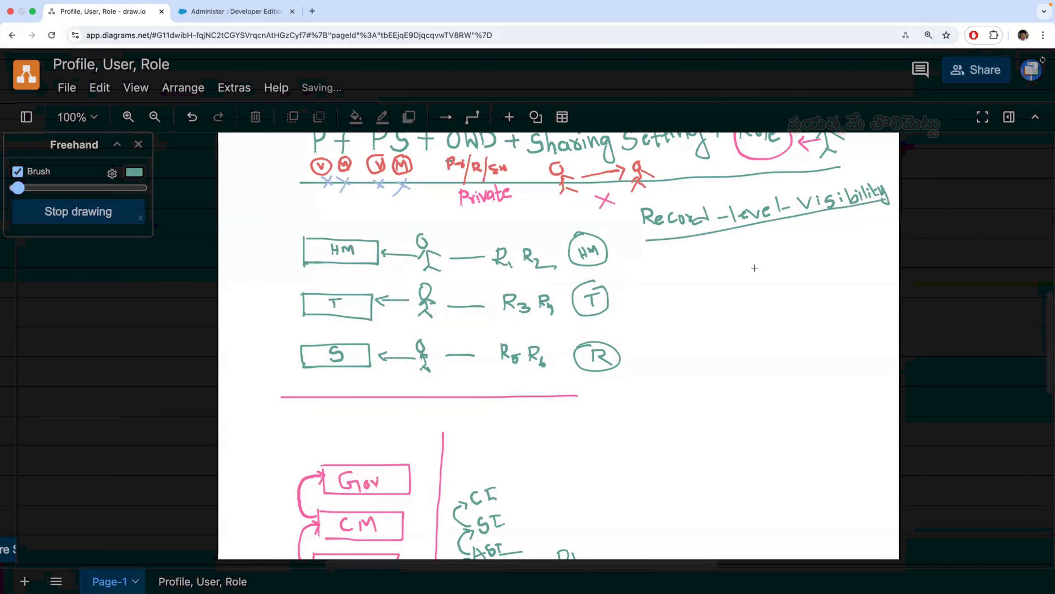
- Write a circled "MEO" above the circled HM, and add two small numbered record labels, 1 and 2, beside it
scroll(635, 341, "down", 1)
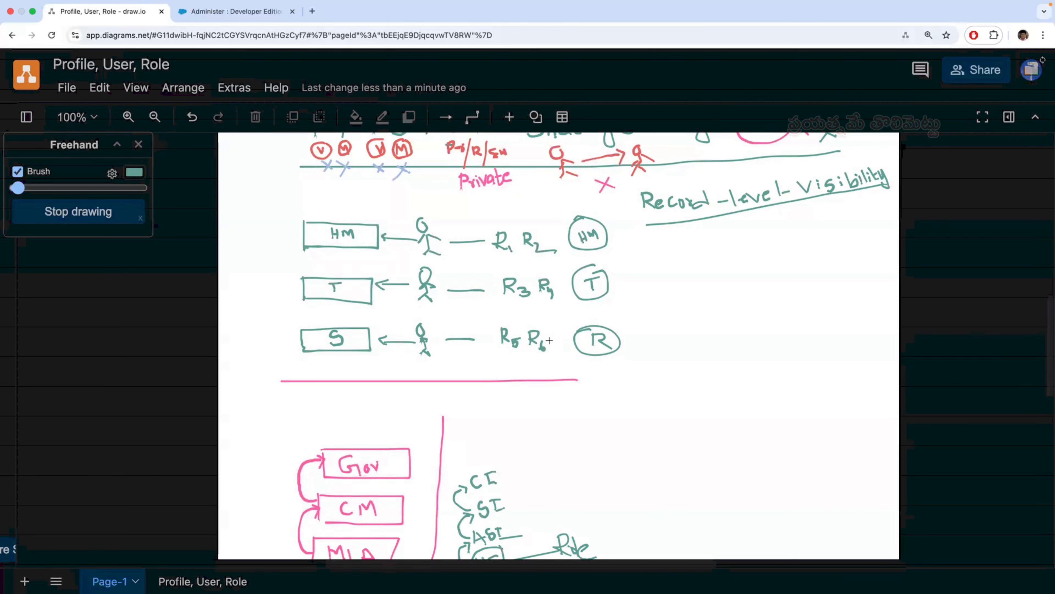
scroll(562, 347, "up", 3)
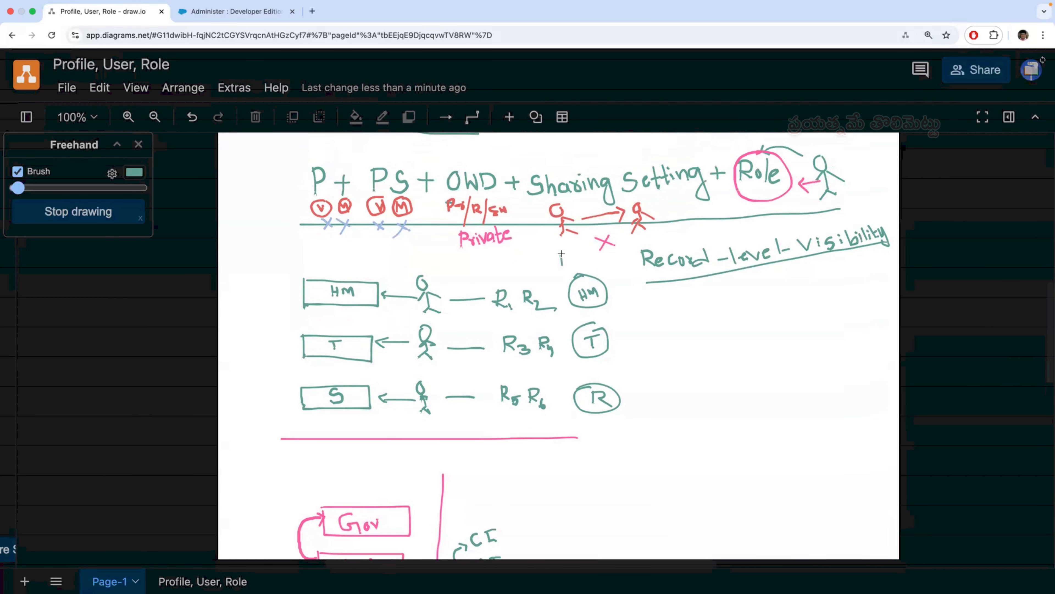
left_click_drag(561, 254, 575, 264)
mouse_move(576, 253)
left_mouse_down()
mouse_move(600, 259)
mouse_move(562, 263)
mouse_move(605, 255)
mouse_move(568, 247)
left_mouse_up()
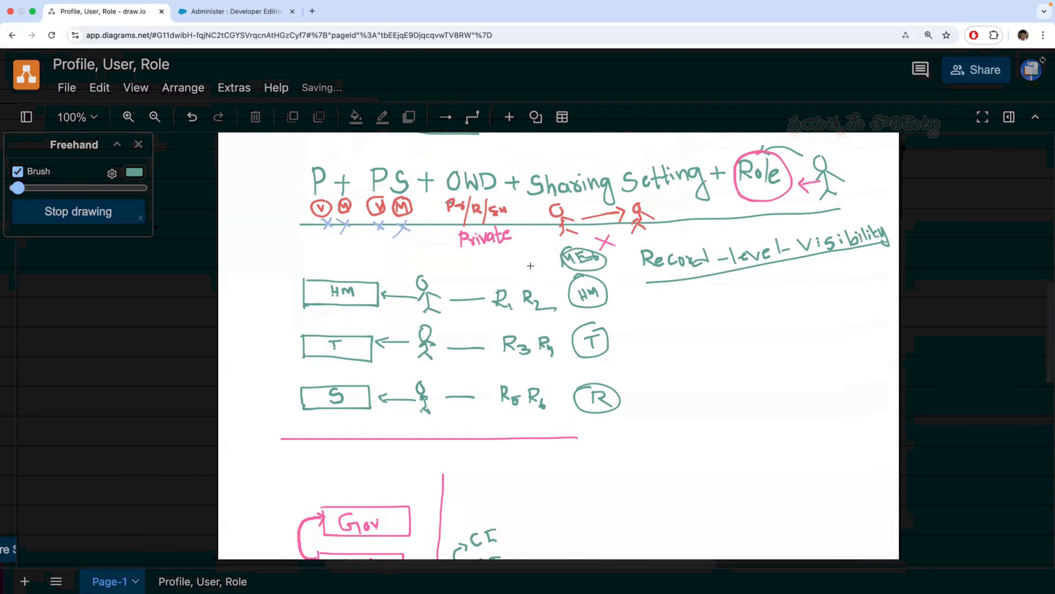
mouse_move(501, 260)
left_mouse_down()
mouse_move(514, 256)
mouse_move(520, 269)
mouse_move(540, 248)
mouse_move(560, 254)
left_mouse_up()
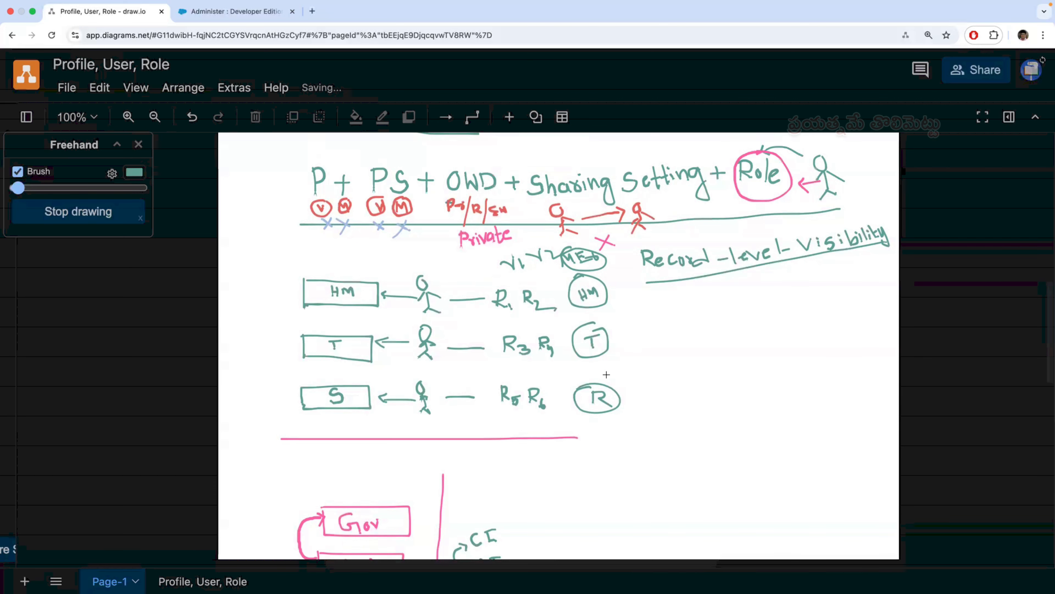
scroll(606, 374, "down", 1)
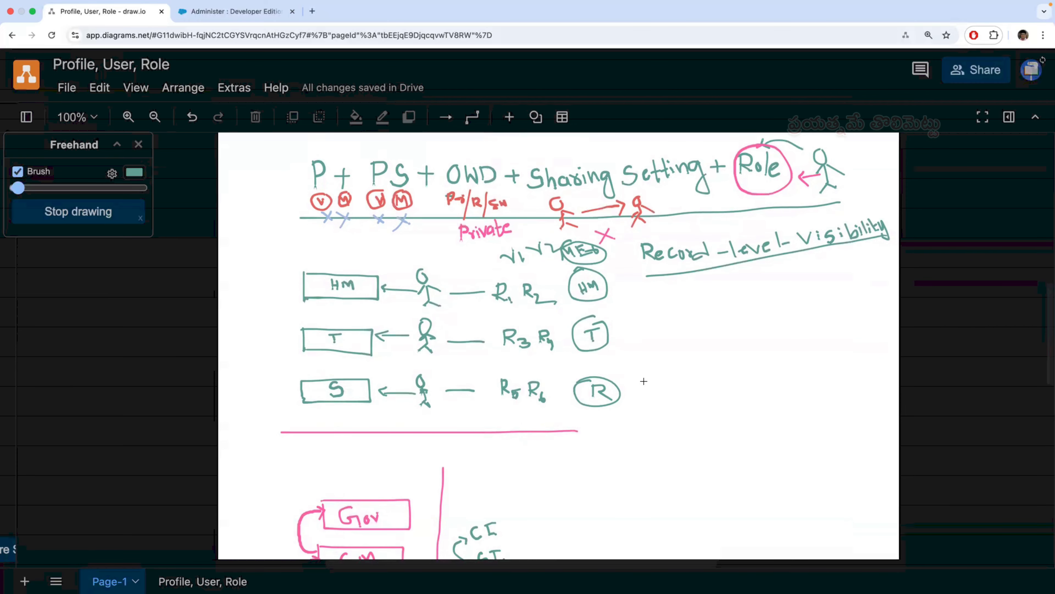
scroll(646, 385, "down", 10)
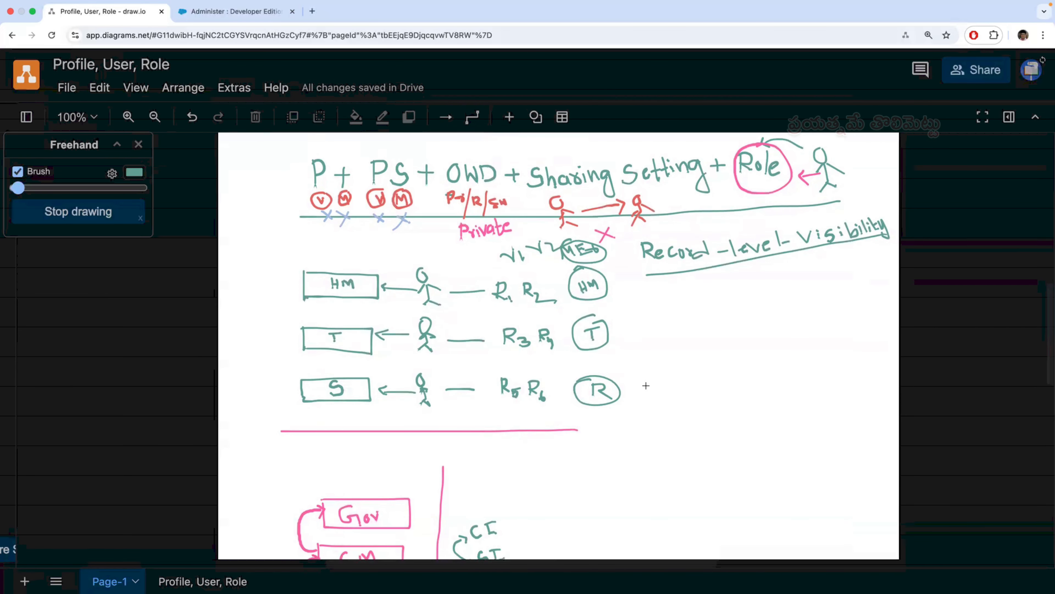
scroll(646, 386, "down", 5)
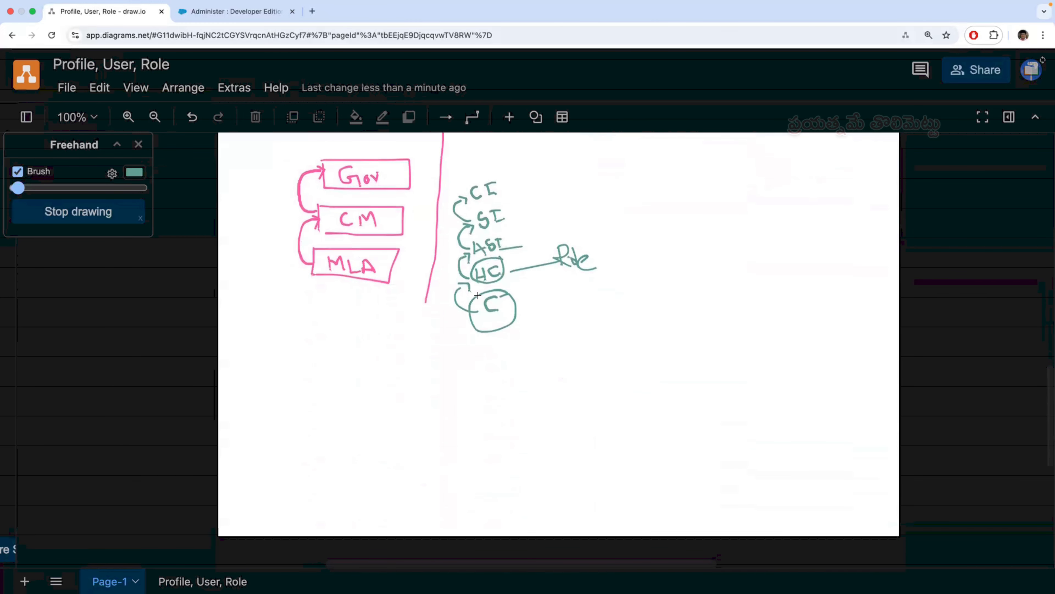
- Switch to Salesforce, search Setup for "Role" and open the Roles page under Manage Users
left_click(254, 16)
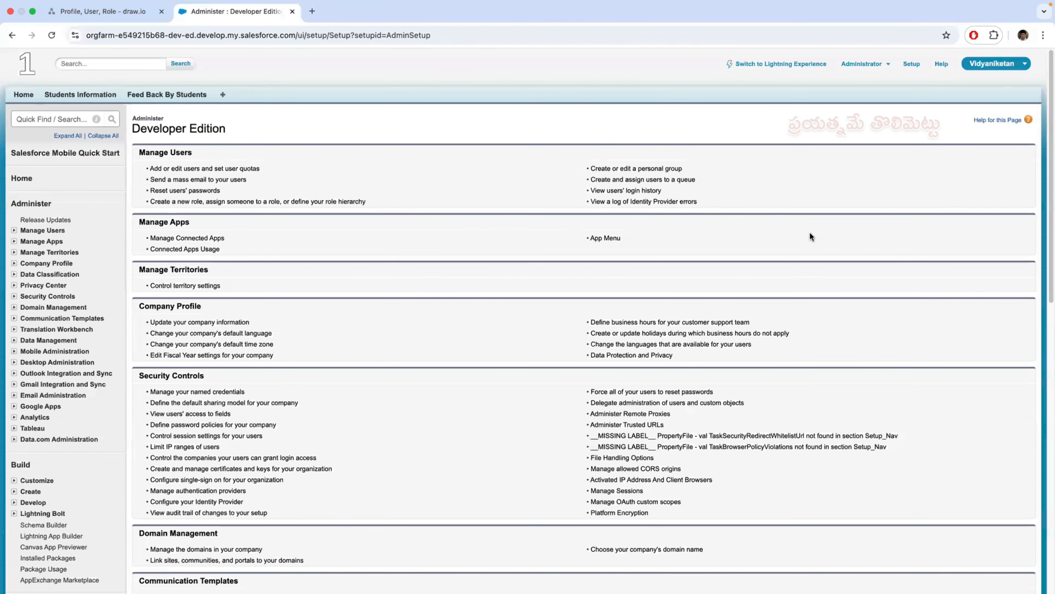
left_click(912, 64)
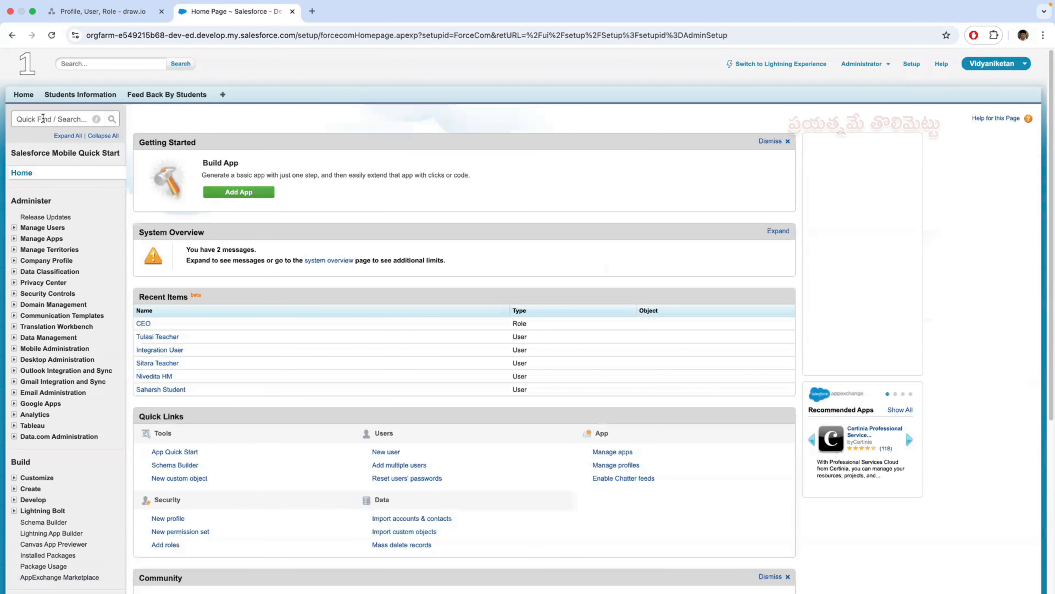
type("R")
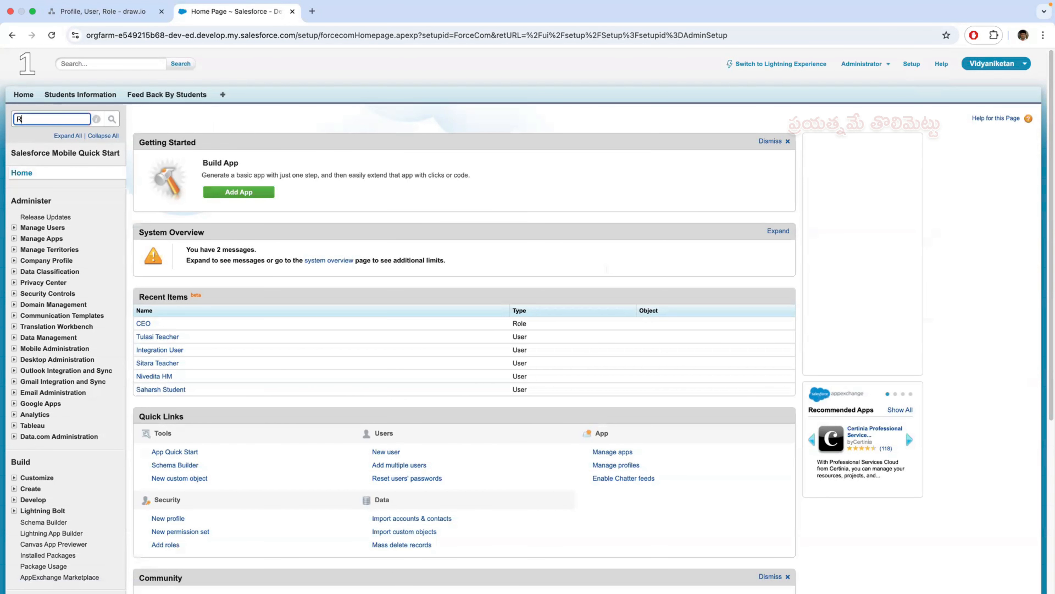
type("ole")
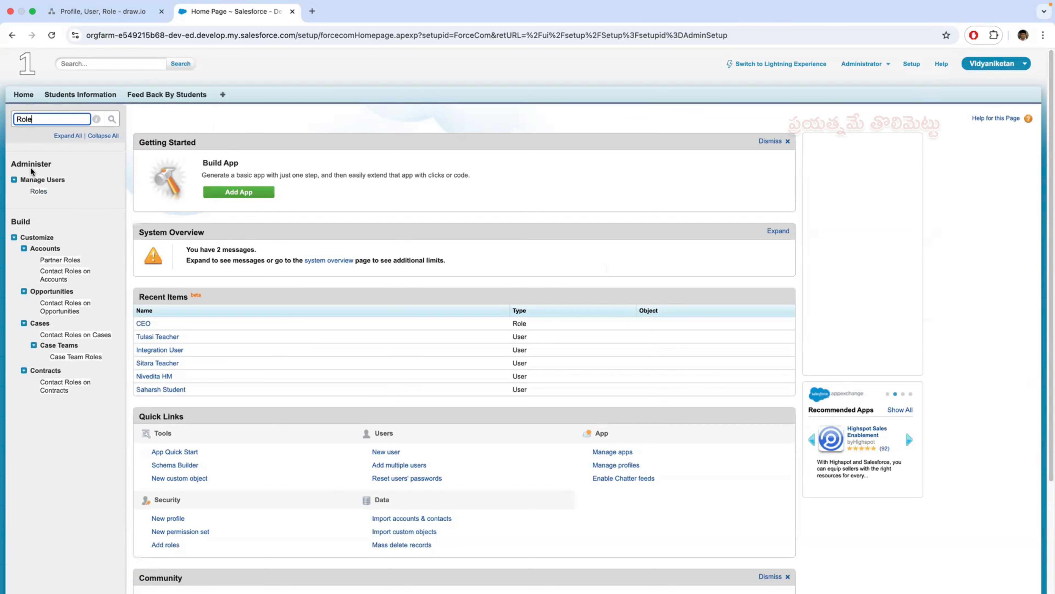
left_click(39, 192)
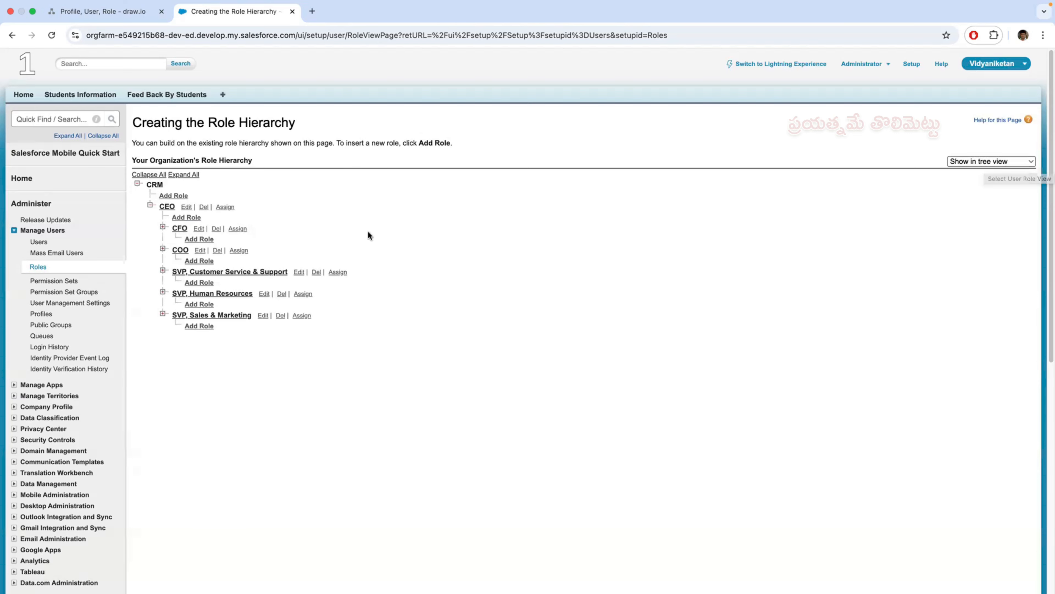
- Show the roles in sorted list view and list view, and return to tree view
left_click(1013, 161)
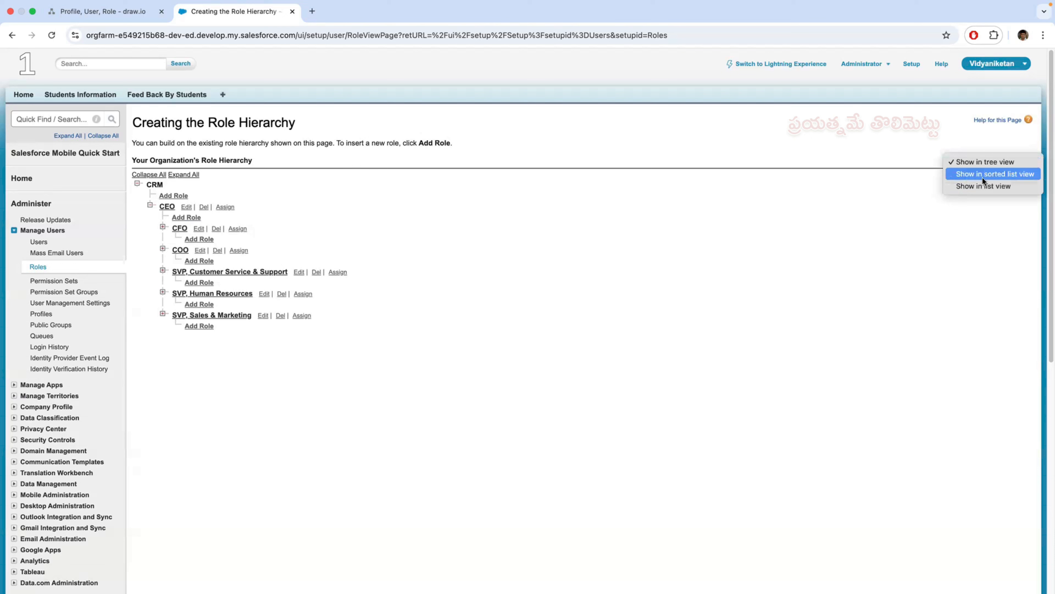
left_click(998, 174)
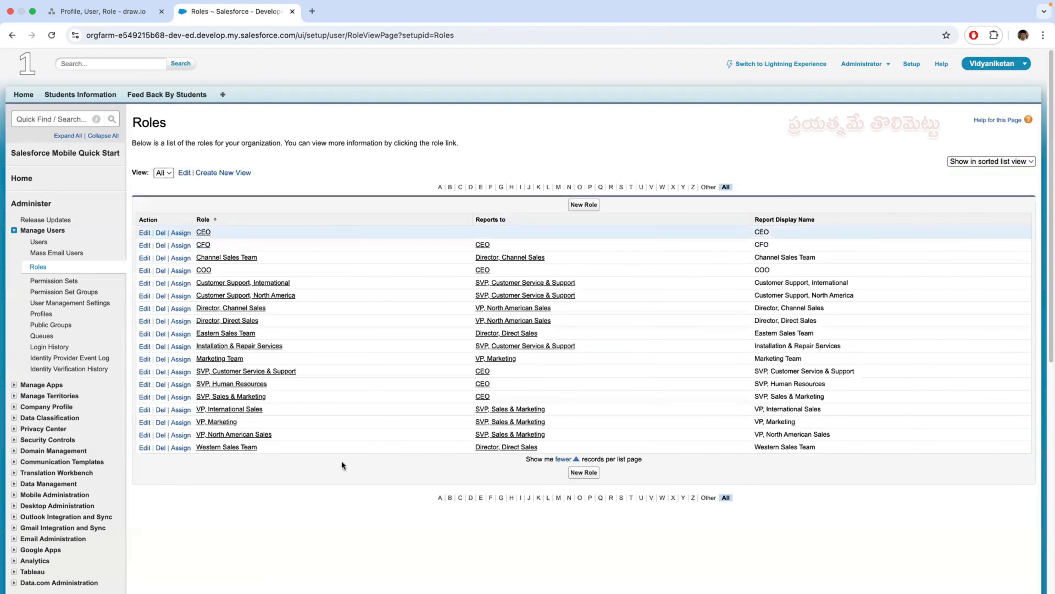
left_click(1030, 162)
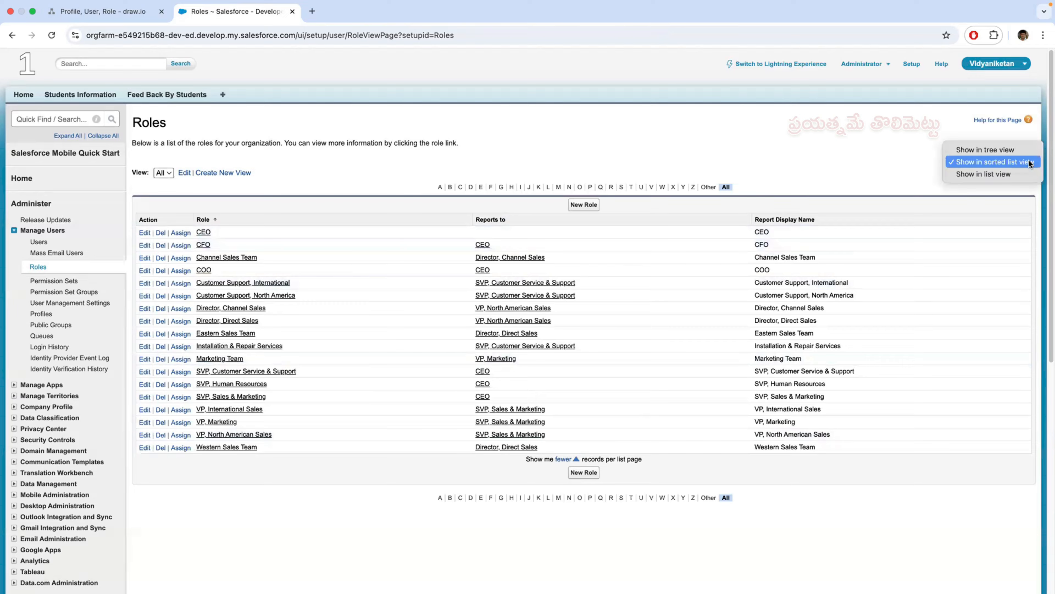
left_click(982, 174)
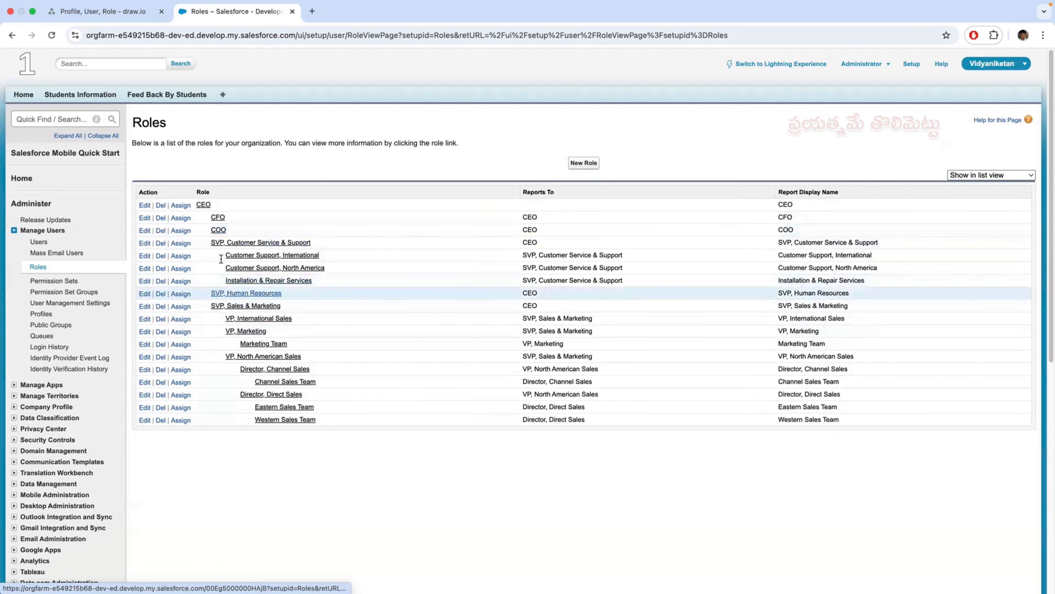
left_click(1018, 173)
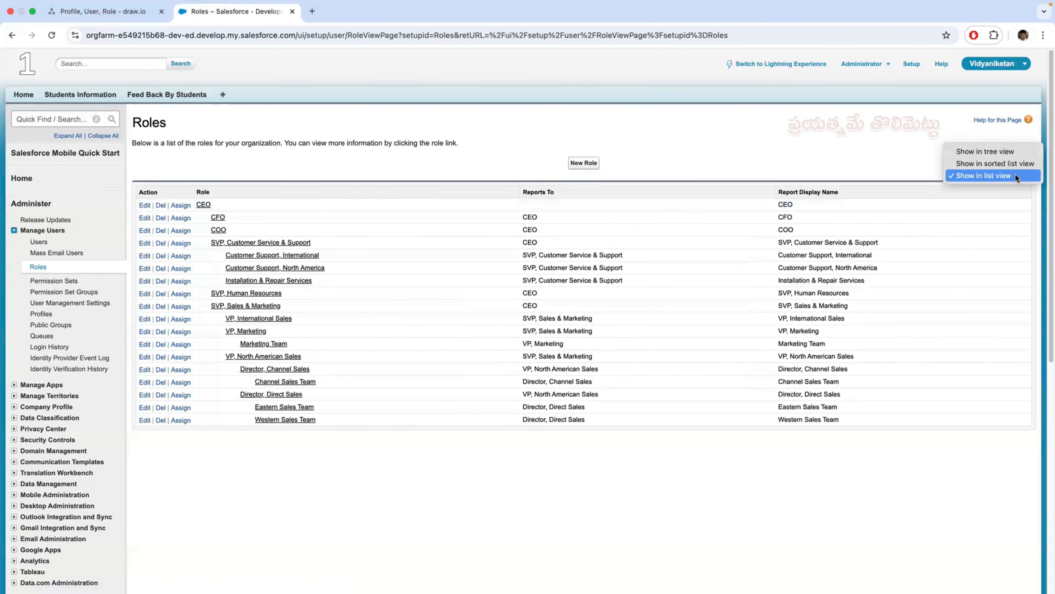
left_click(994, 152)
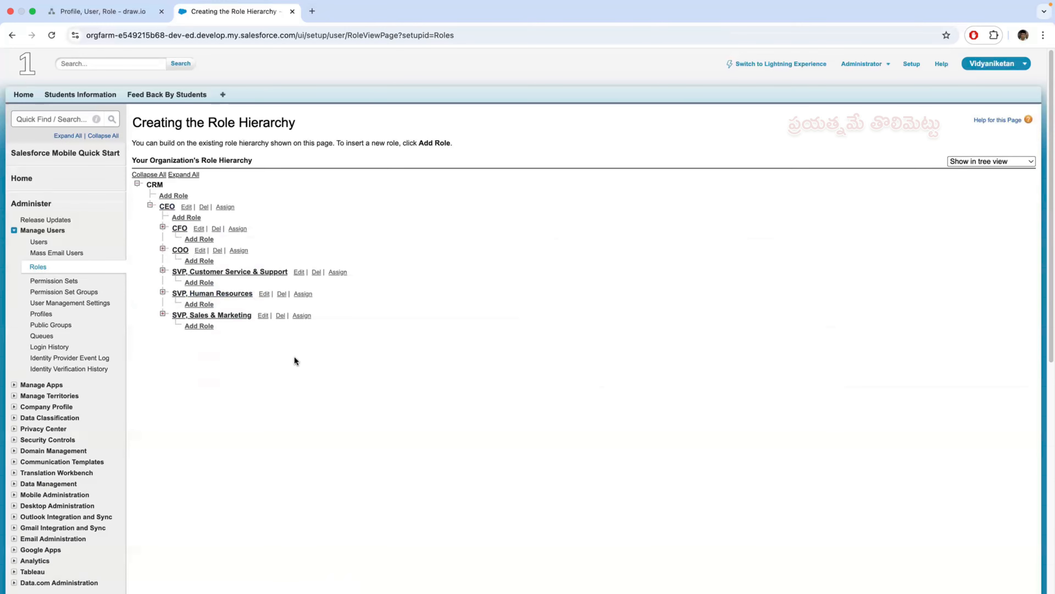
- Switch to the draw.io sketch and handwrite "MEO" above the boxed HM as the topmost role
left_click(121, 15)
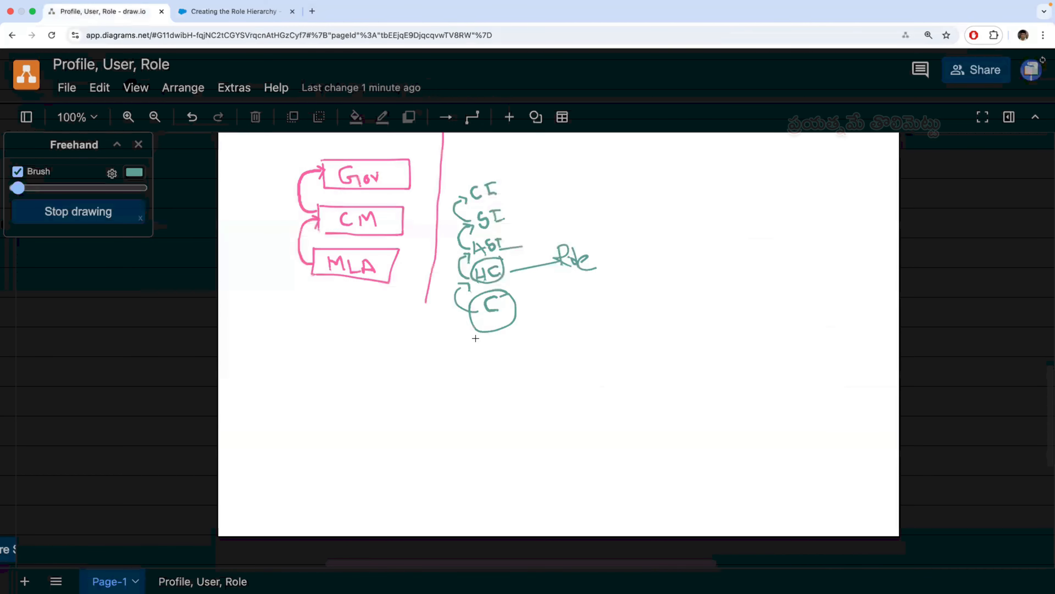
scroll(476, 339, "up", 10)
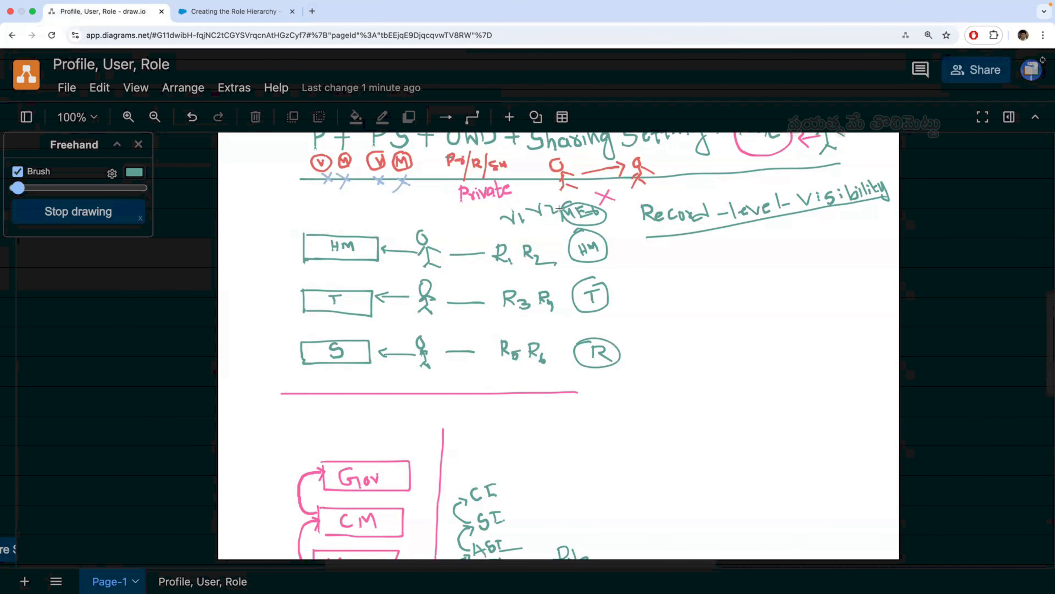
mouse_move(314, 215)
left_mouse_down()
mouse_move(329, 208)
mouse_move(341, 222)
mouse_move(351, 207)
mouse_move(356, 218)
mouse_move(377, 218)
mouse_move(365, 207)
left_mouse_up()
left_click(361, 208)
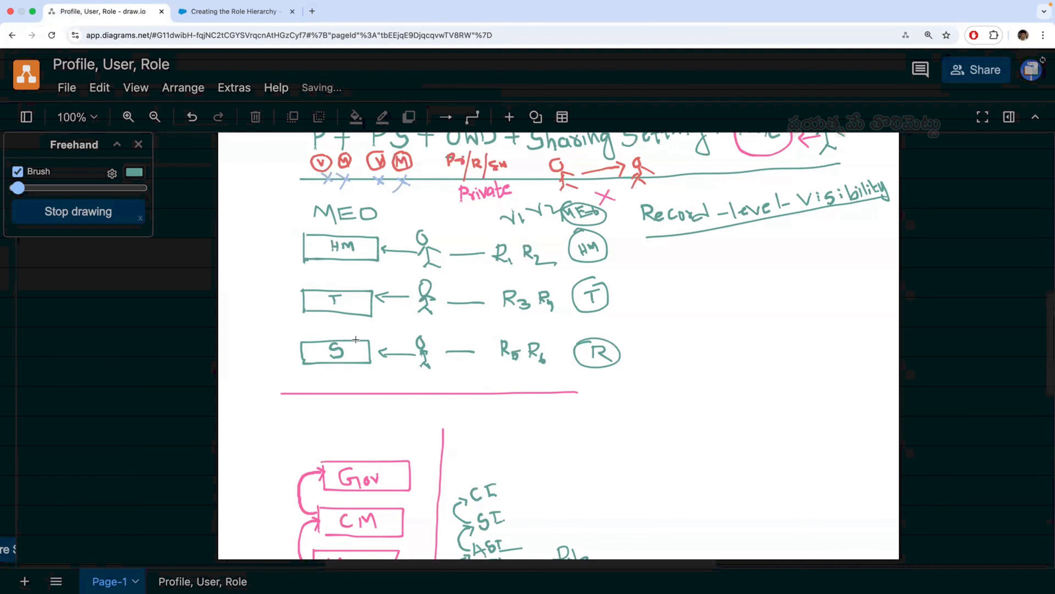
- Switch to Salesforce, expand the entire role hierarchy to examine its levels, and collapse the CEO branch
left_click(245, 11)
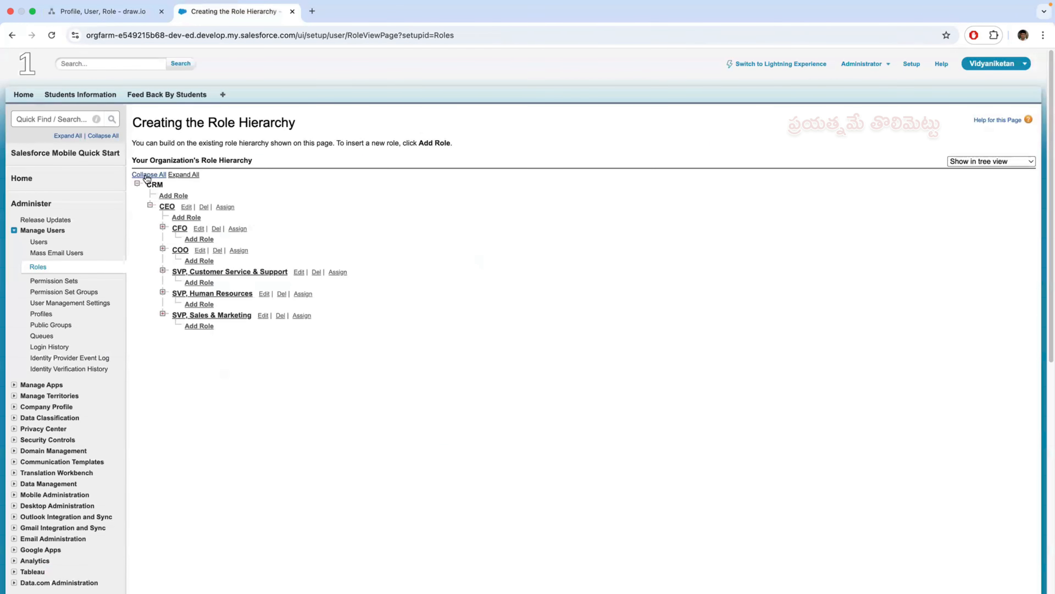
left_click(190, 177)
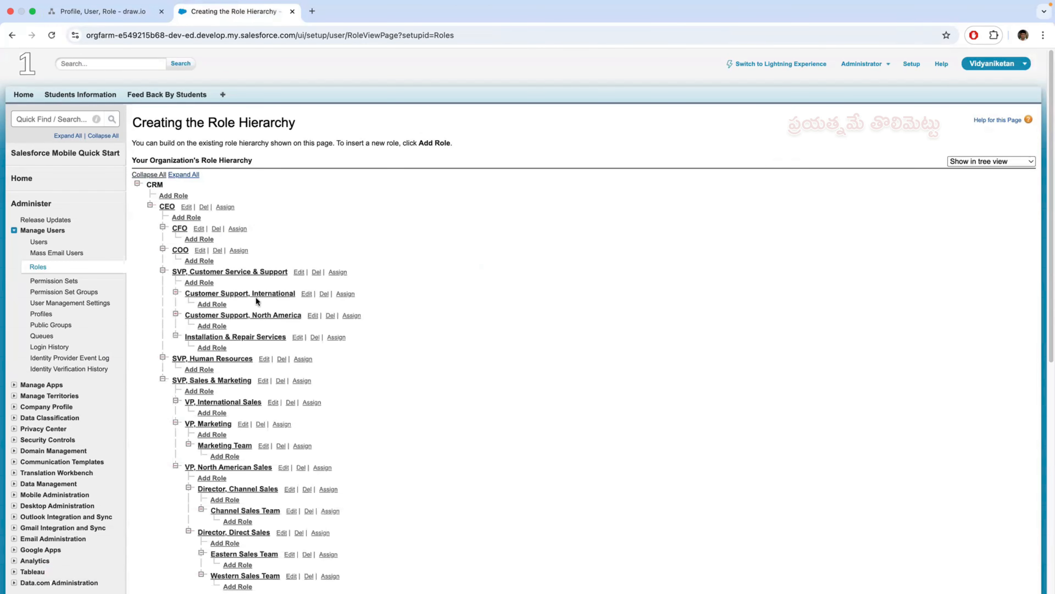
scroll(322, 369, "down", 5)
scroll(322, 370, "up", 2)
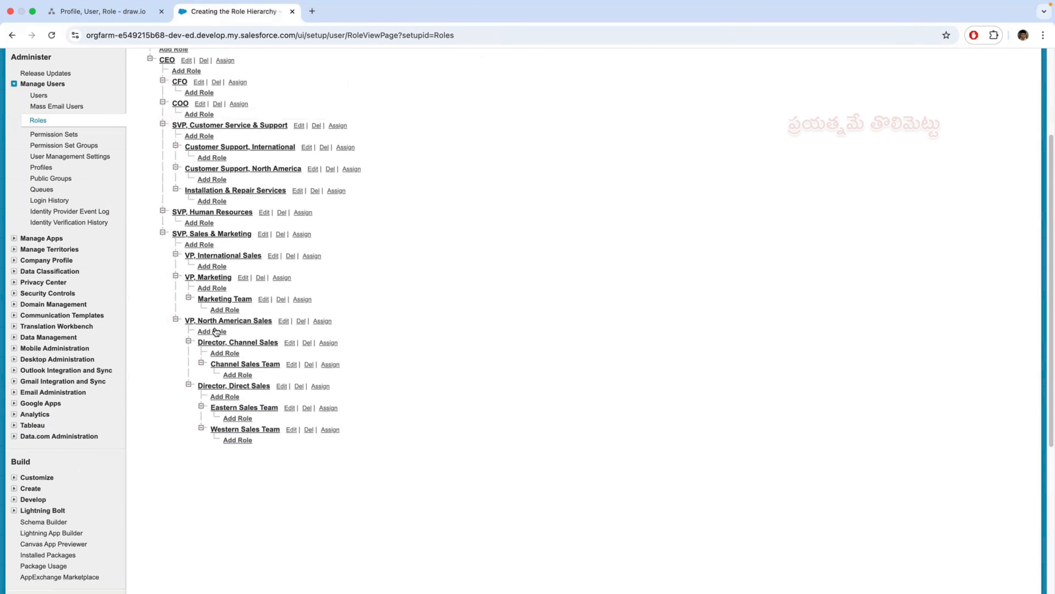
scroll(252, 341, "up", 3)
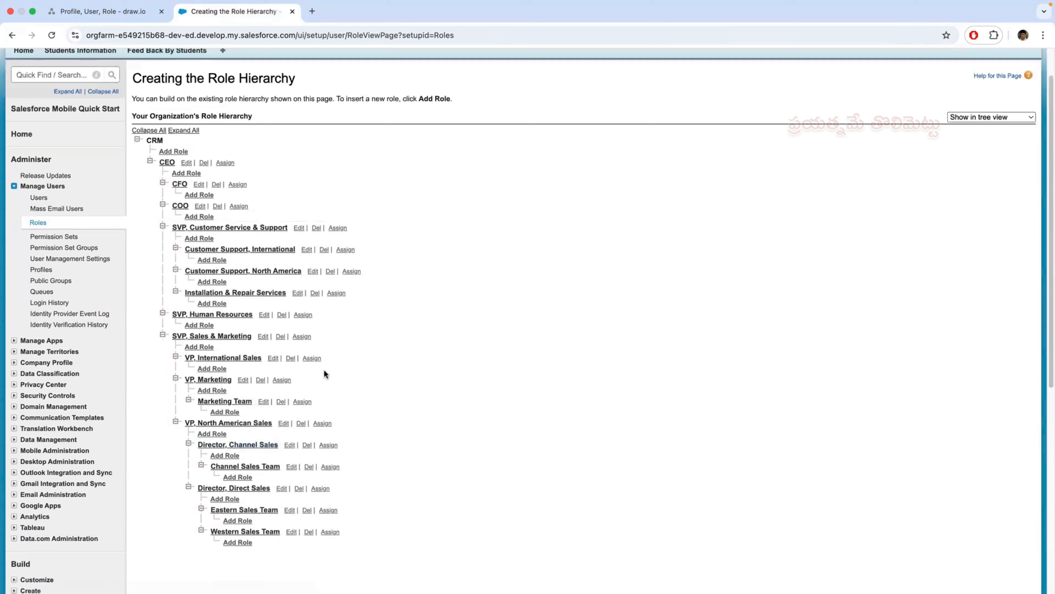
left_click(150, 160)
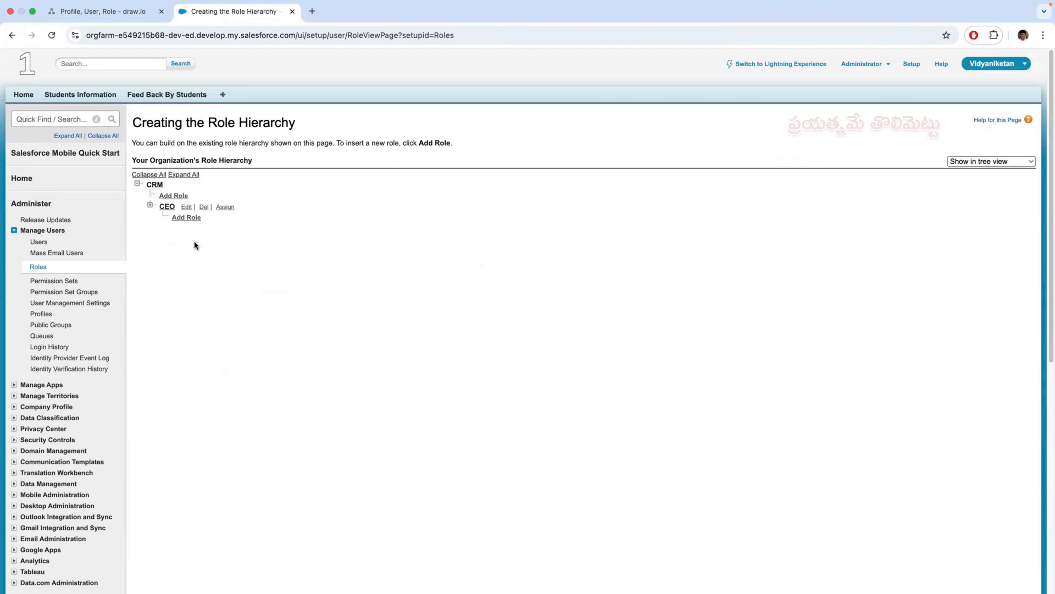
- Create and save a role labelled "MEO" directly under CRM in the role hierarchy
left_click(174, 196)
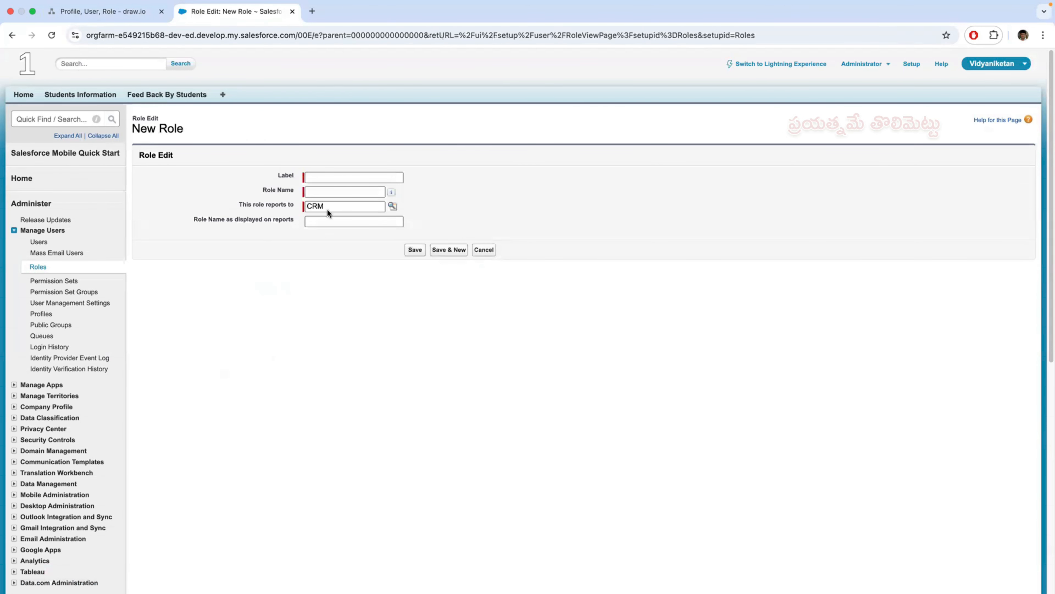
left_click(325, 177)
type("MEO")
left_click(319, 192)
left_click(415, 250)
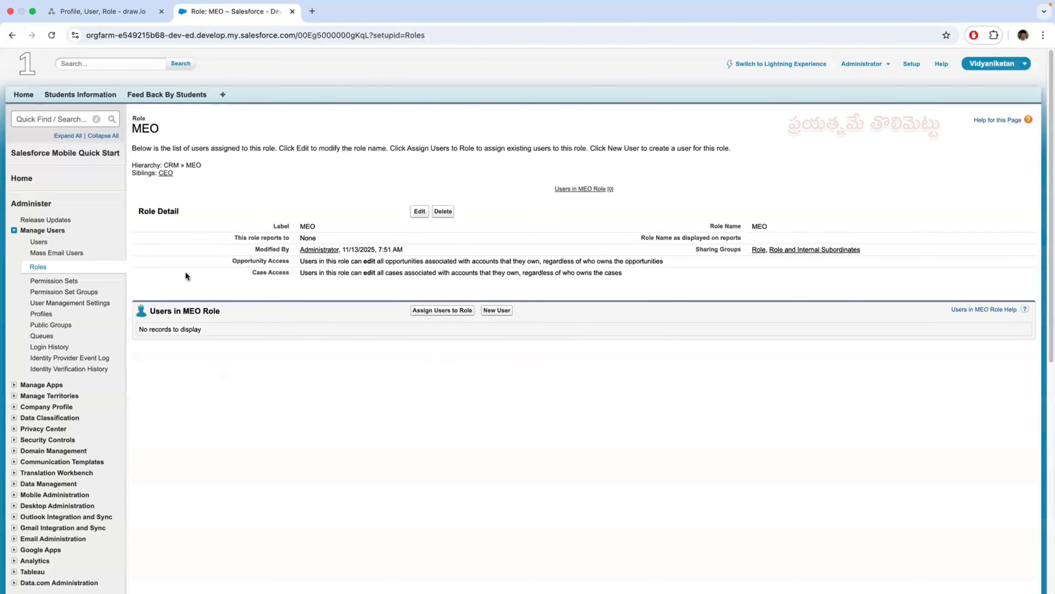
- Add and save a role labelled "Headmaster Role" that reports to MEO
left_click(38, 267)
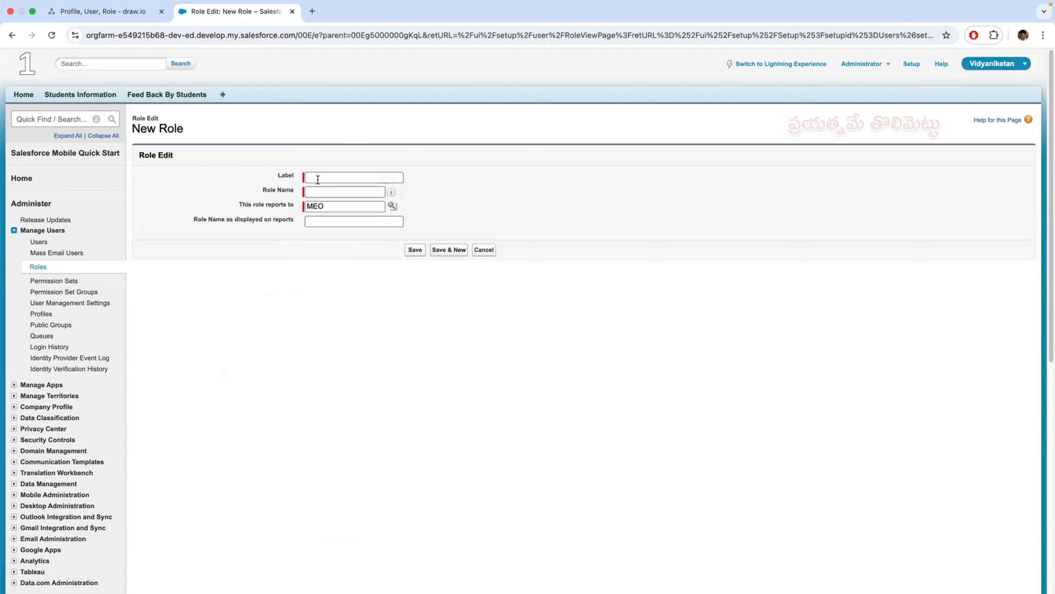
left_click(318, 179)
type("Headmaster Role")
left_click(323, 191)
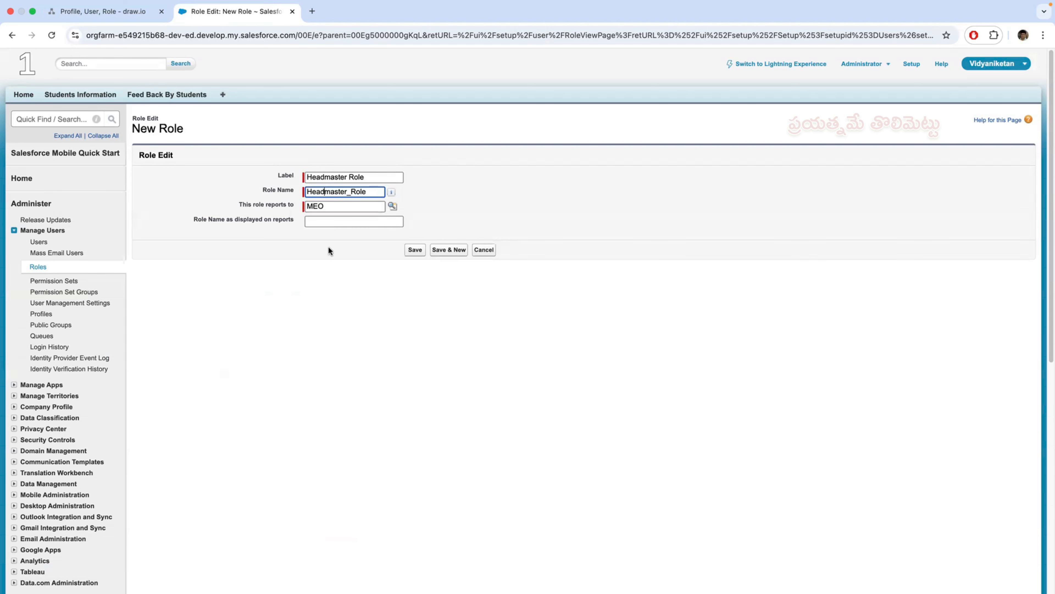
left_click(415, 250)
- Add and save a role labelled "Teacher Role" that reports to Headmaster Role, with the role name Teacher_Role
left_click(41, 268)
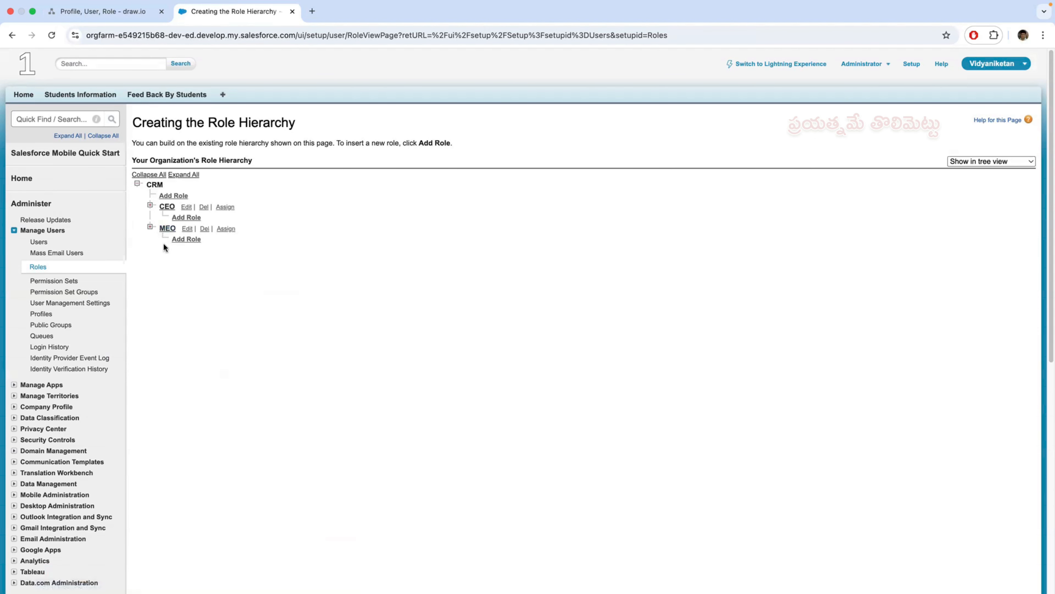
left_click(149, 227)
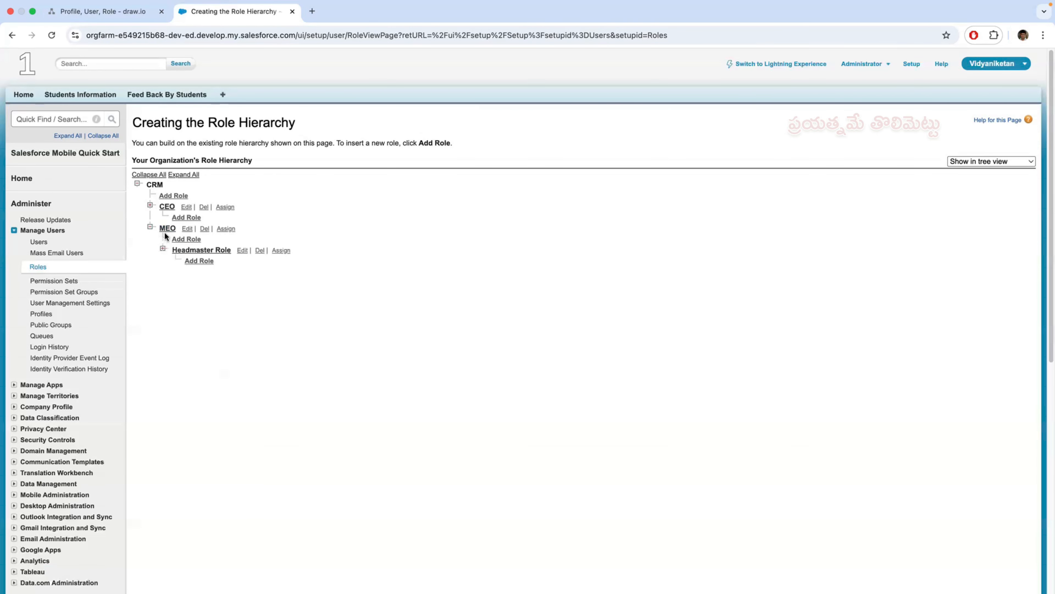
left_click(199, 261)
left_click(328, 179)
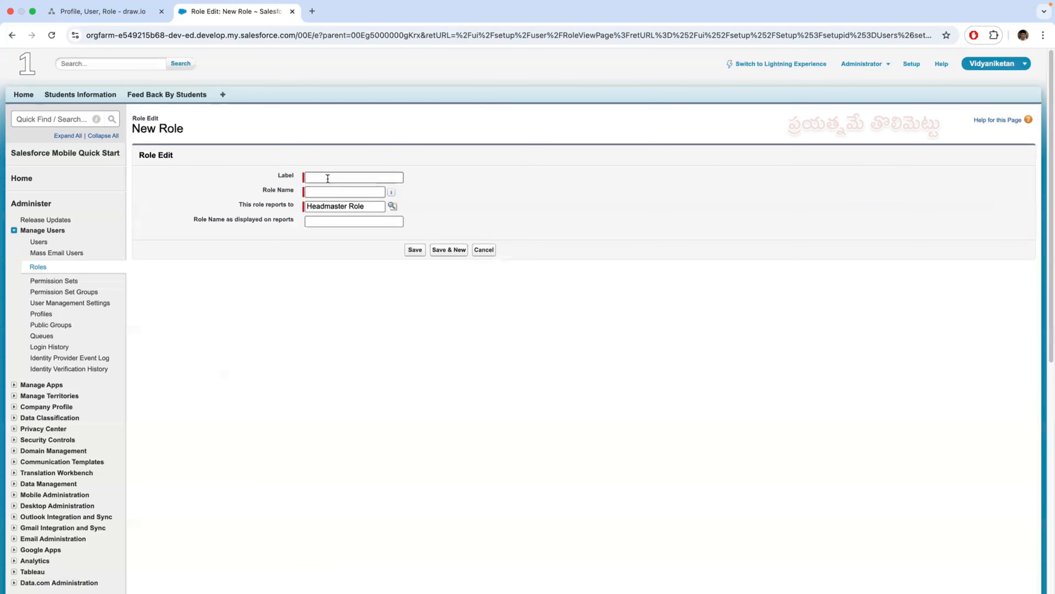
type("Teacher Role")
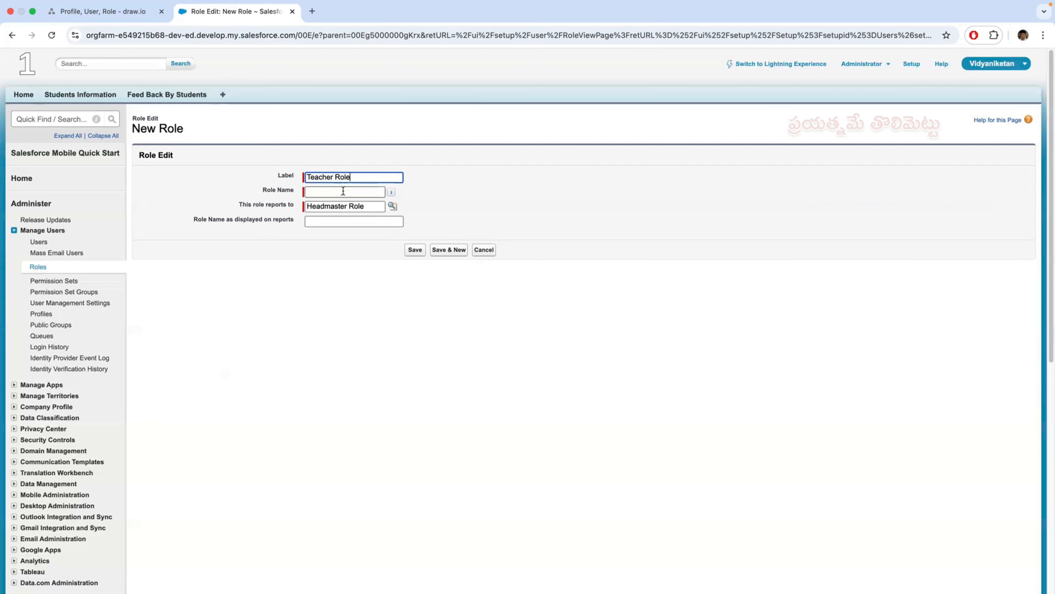
left_click(343, 190)
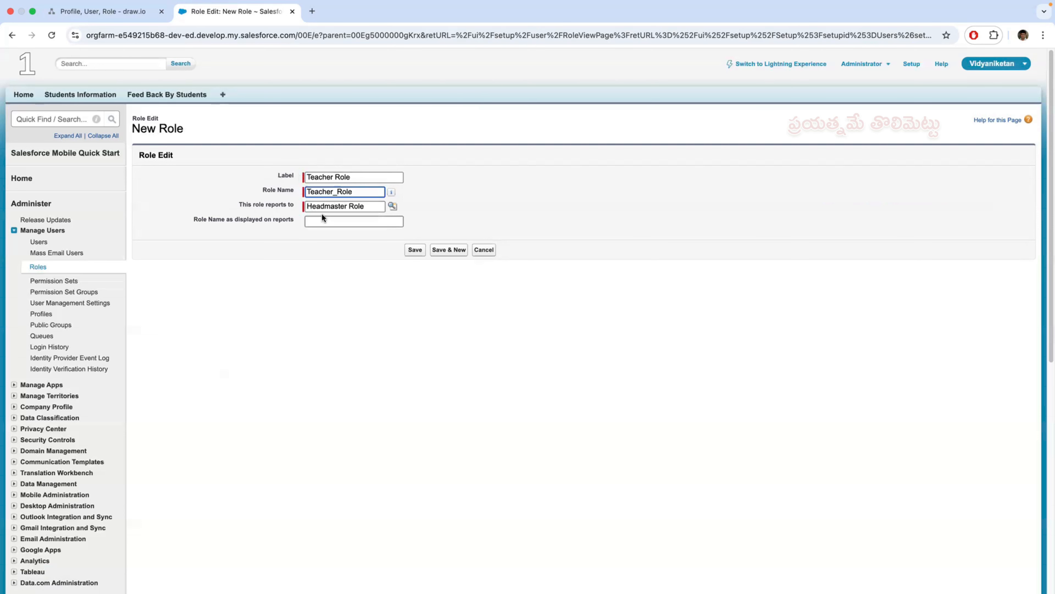
left_click(414, 250)
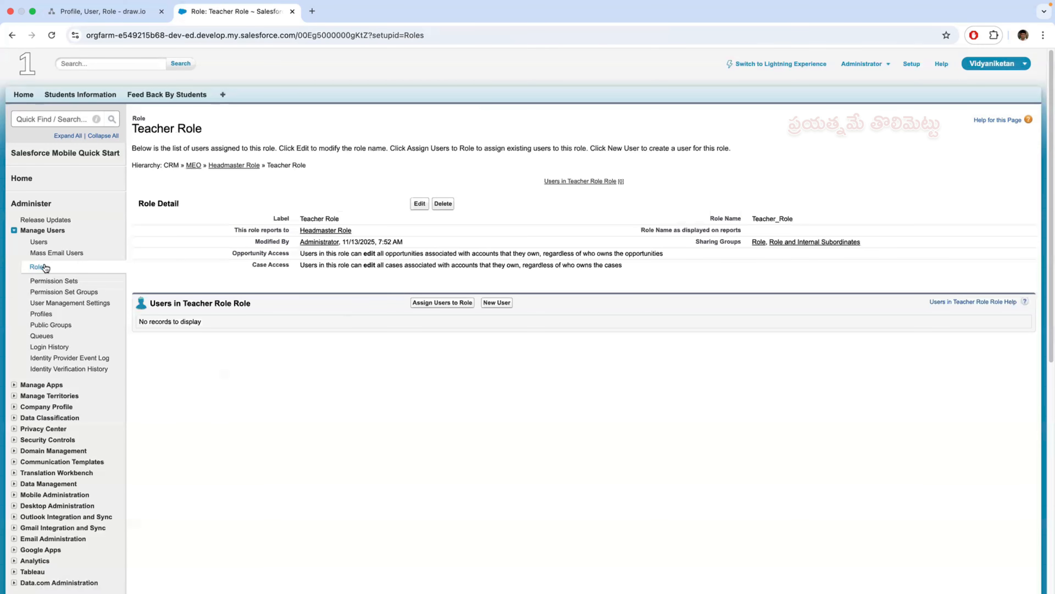
- Add and save a role labelled "Student Role" that reports to Teacher Role, with the role name Student_Role
left_click(37, 267)
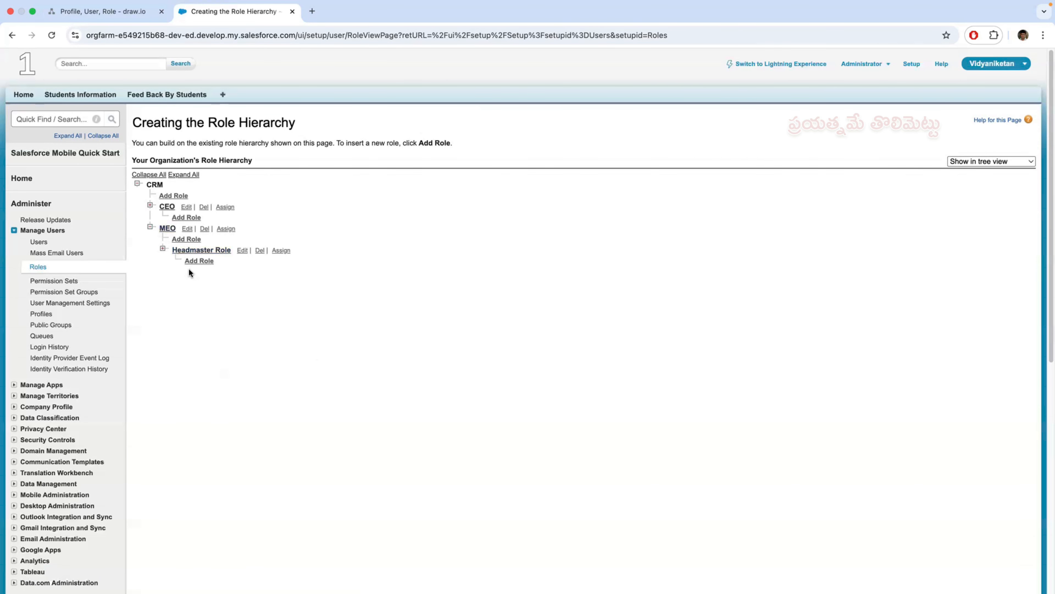
left_click(162, 249)
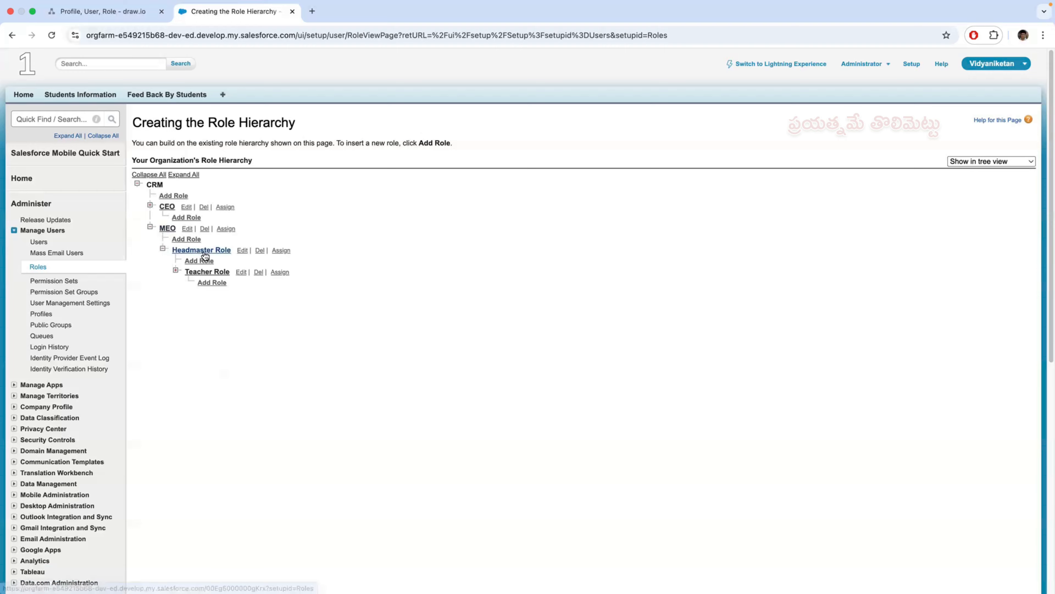
left_click(211, 283)
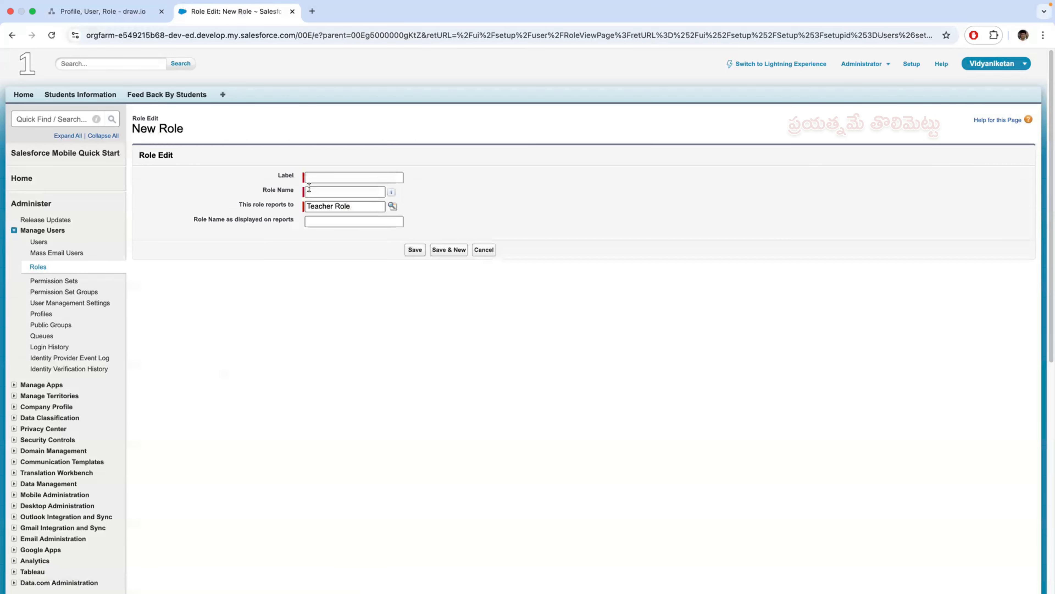
left_click(315, 179)
type("Student Role")
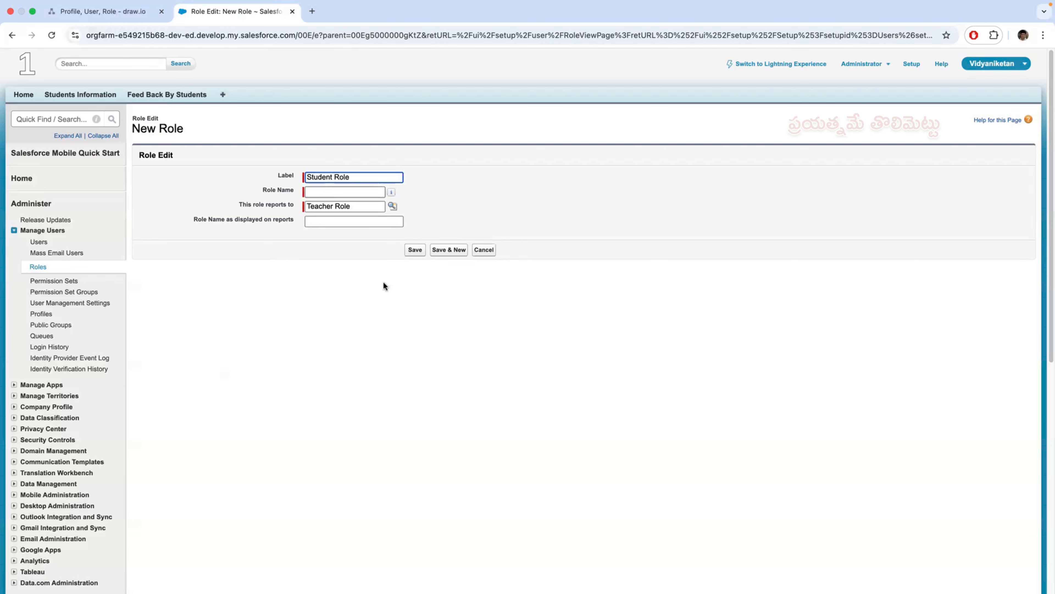
key("Tab")
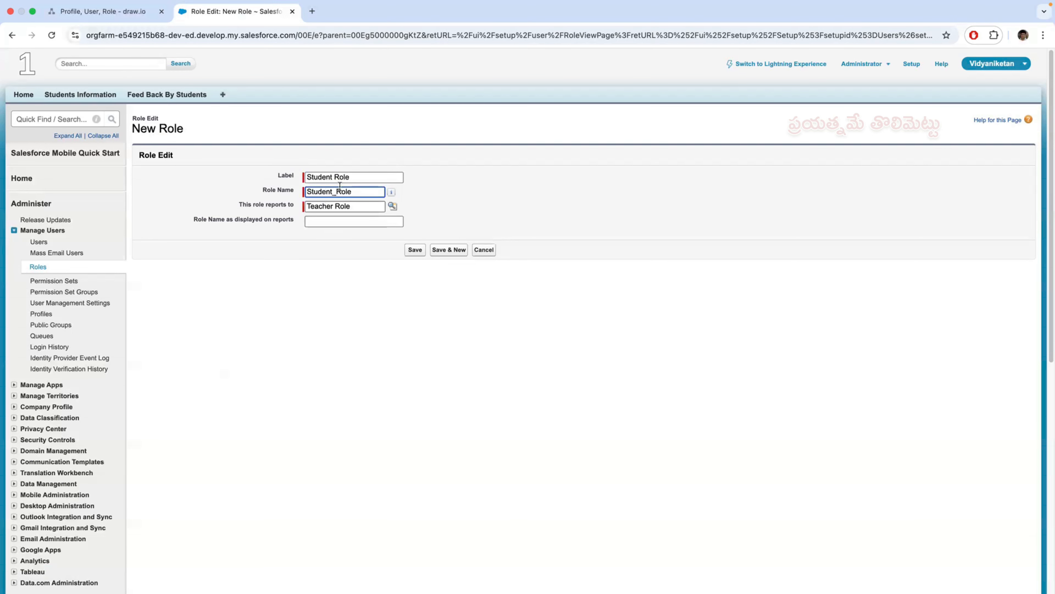
left_click(261, 205)
left_click_drag(261, 206, 290, 206)
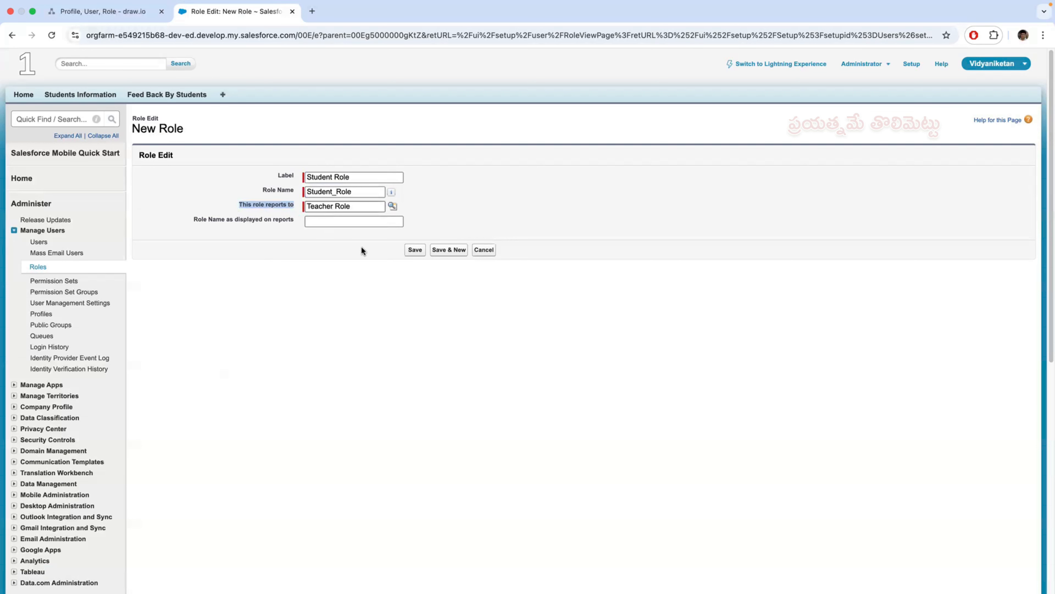
left_click(413, 250)
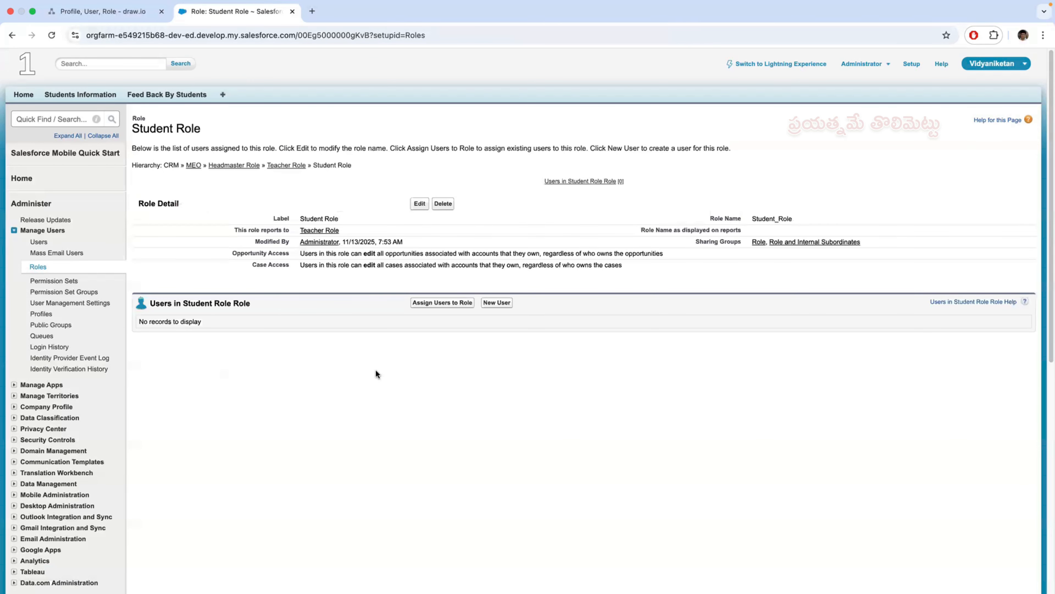
- Return to the role hierarchy and expand the Teacher Role branch to check the role beneath it
left_click(38, 268)
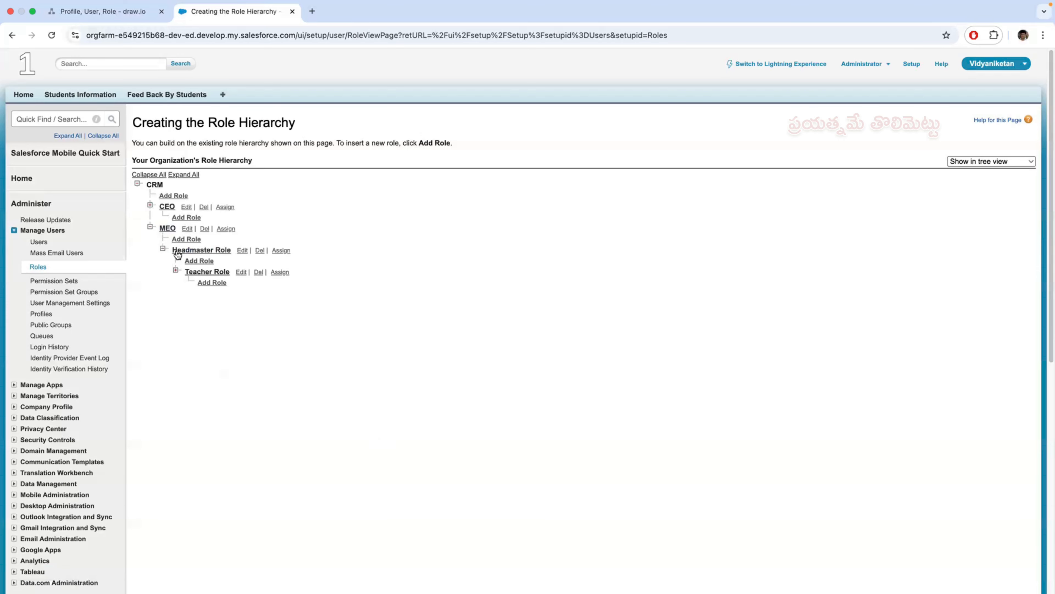
left_click(176, 270)
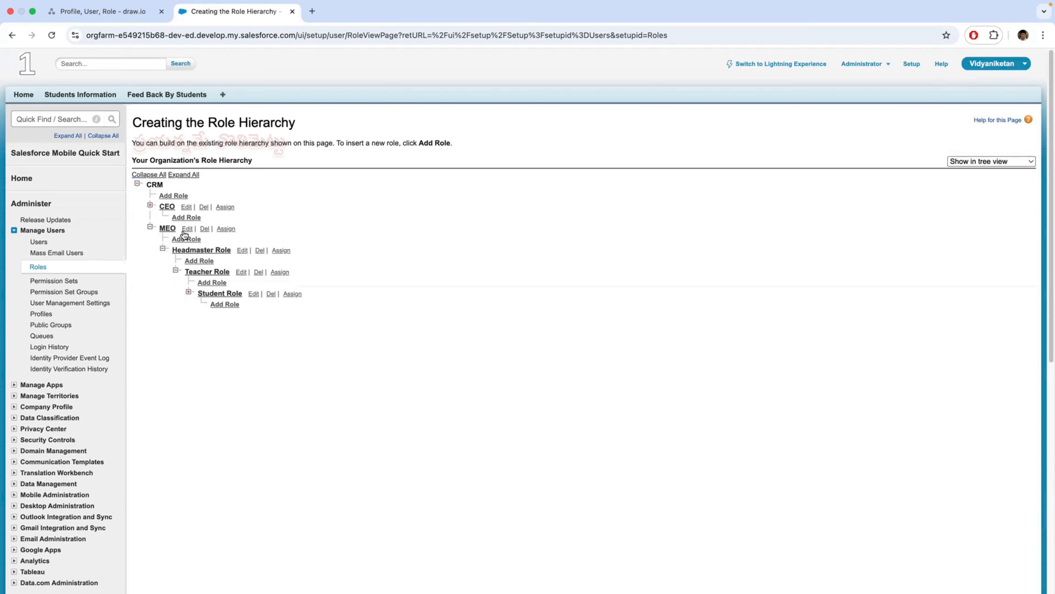
left_click(236, 294)
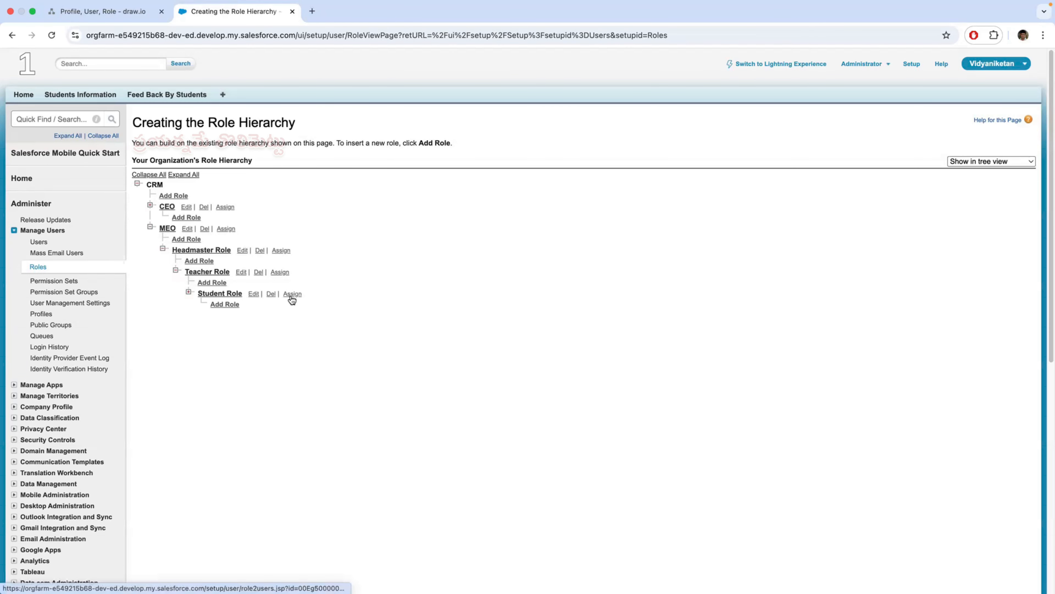
- Switch to draw.io and review the role sketch and the Student Profile diagram on the "Profile, User, Role" page
left_click(104, 12)
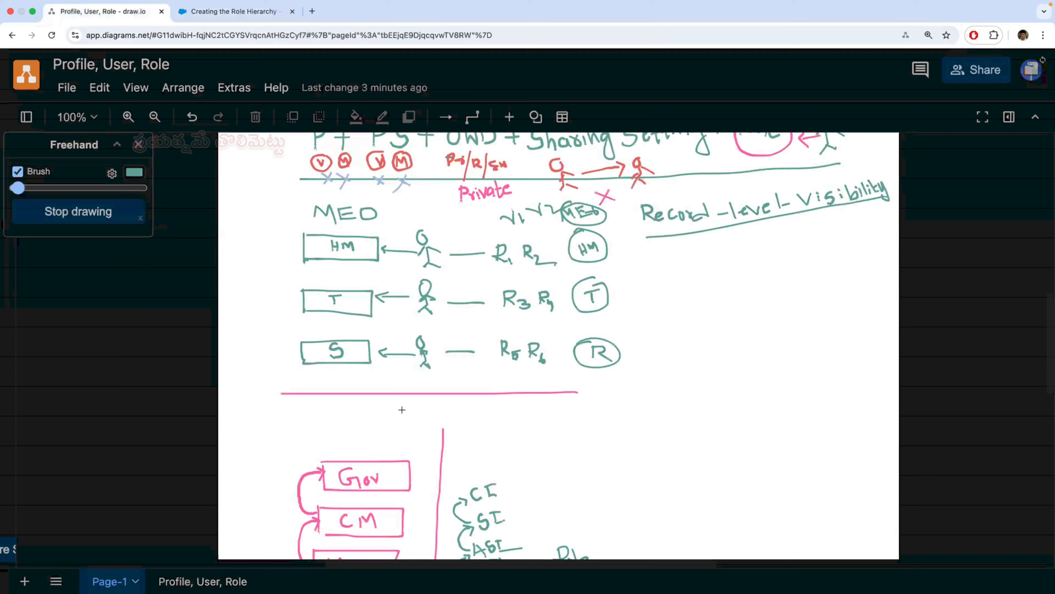
scroll(506, 396, "up", 3)
scroll(505, 396, "down", 7)
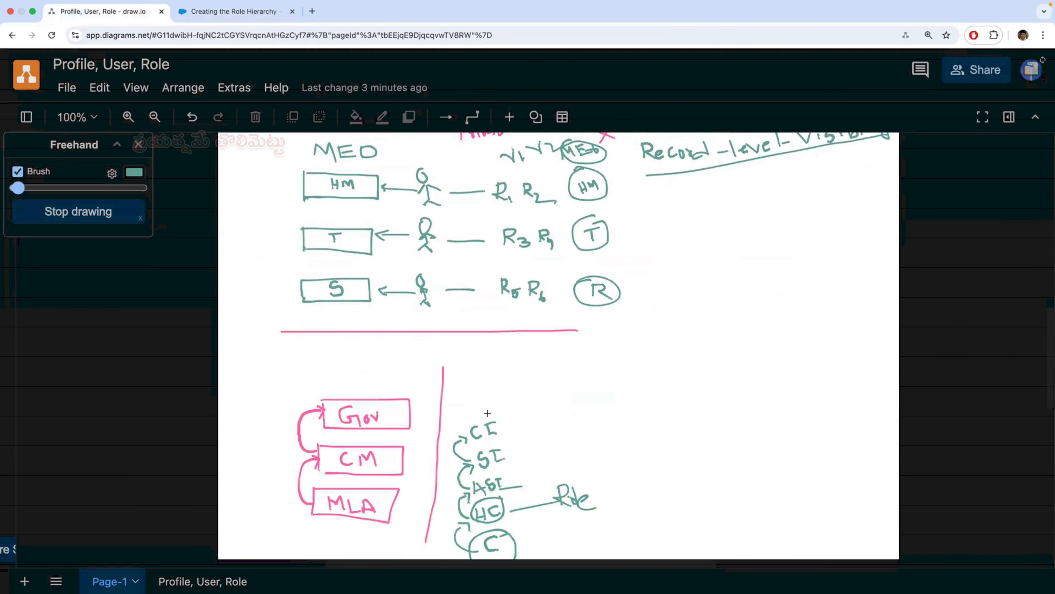
left_click(201, 582)
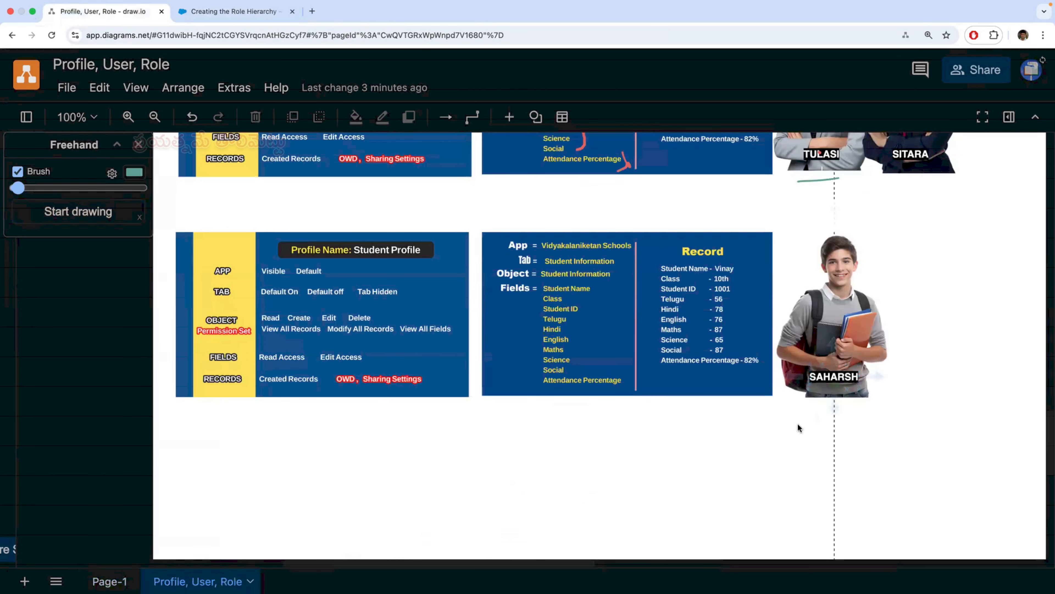
left_click(81, 212)
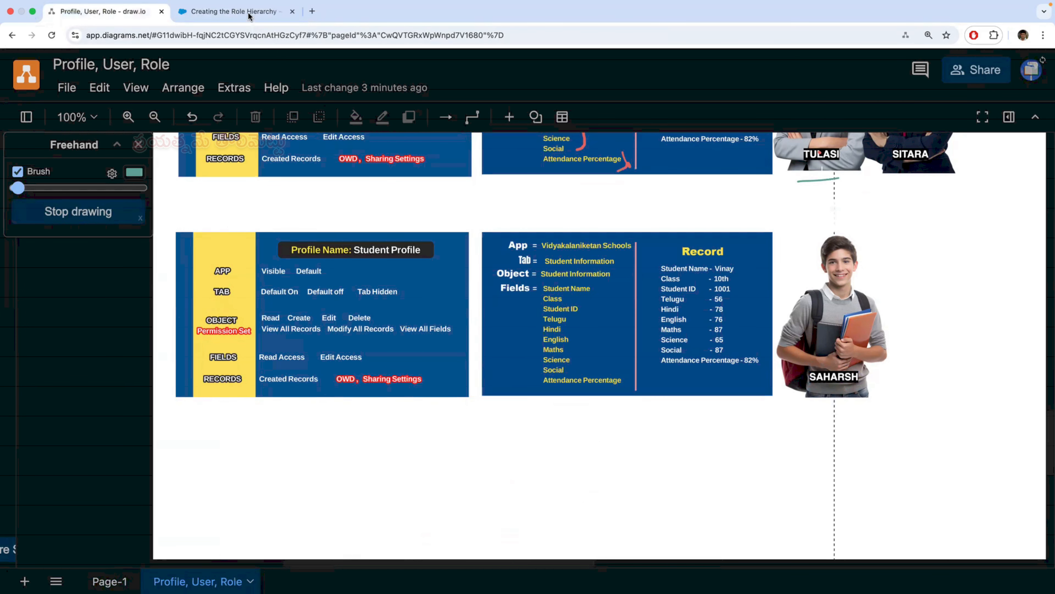
- Switch to Salesforce, assign the student user to Student Role and save, and check the role's assigned users before returning to the hierarchy
left_click(233, 12)
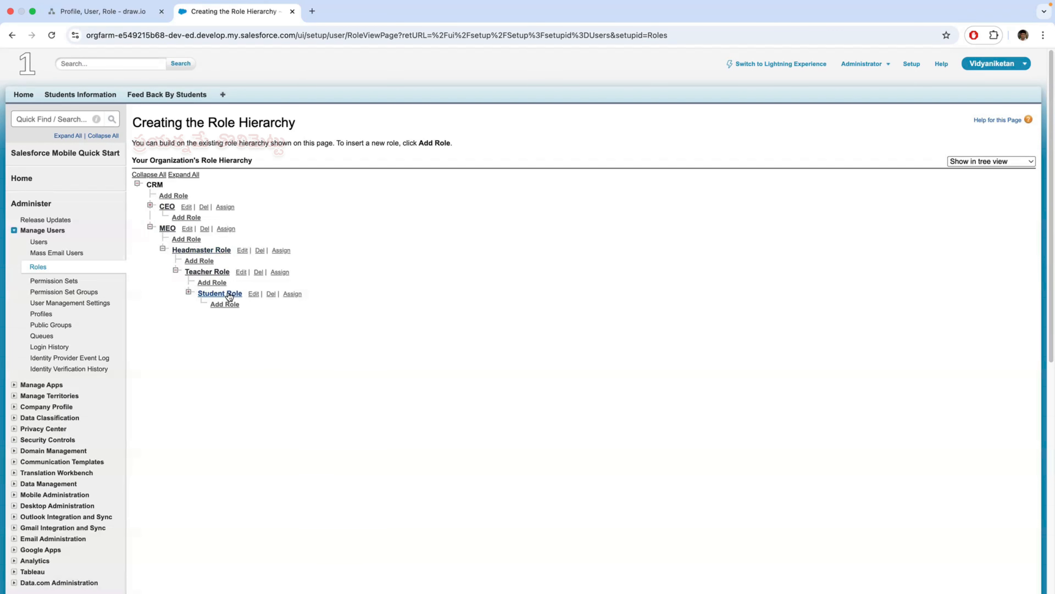
left_click(292, 293)
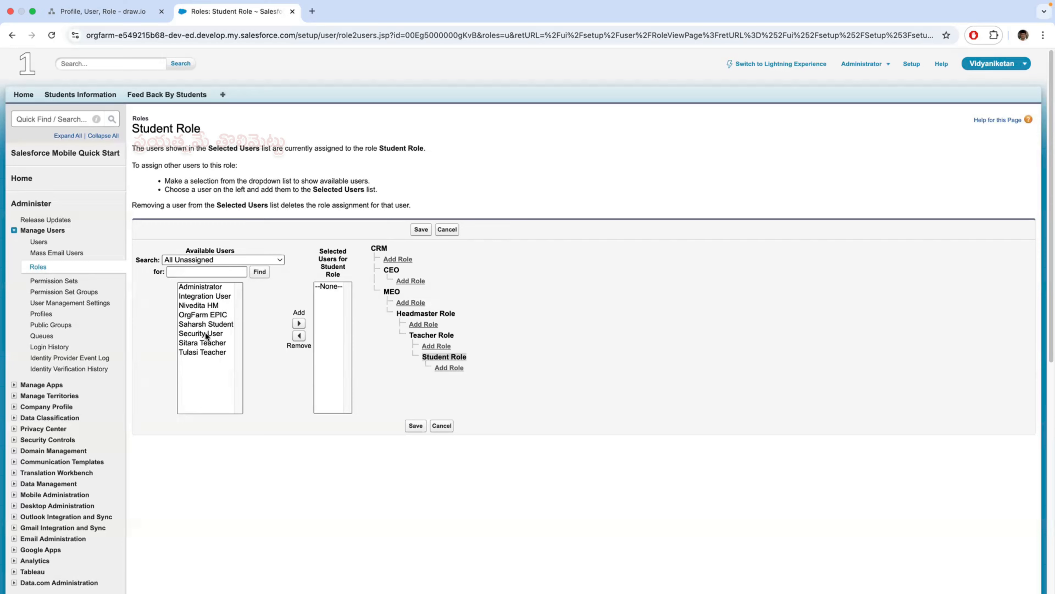
left_click(200, 322)
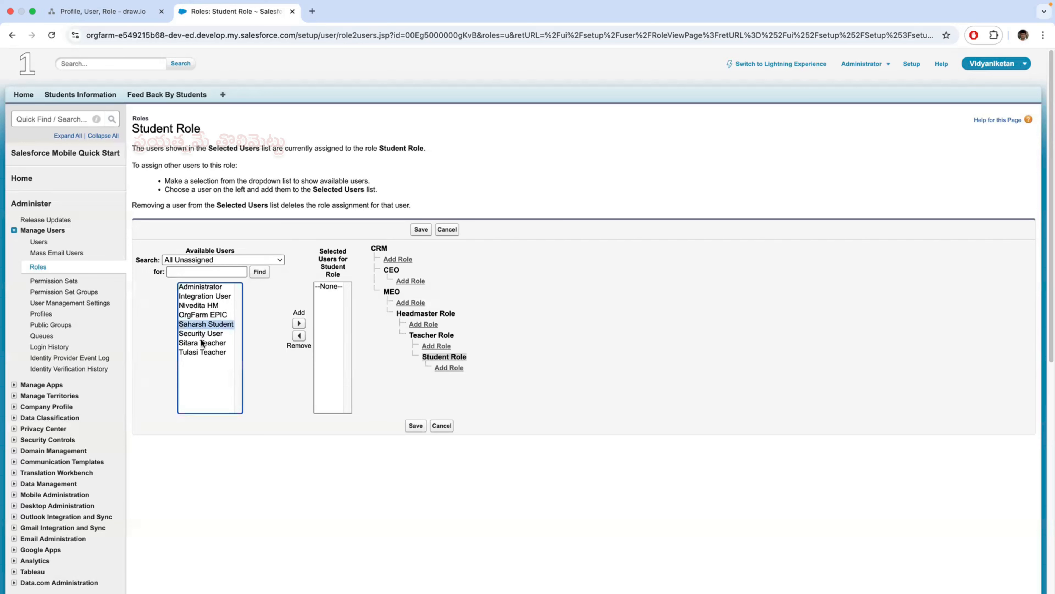
left_click(299, 324)
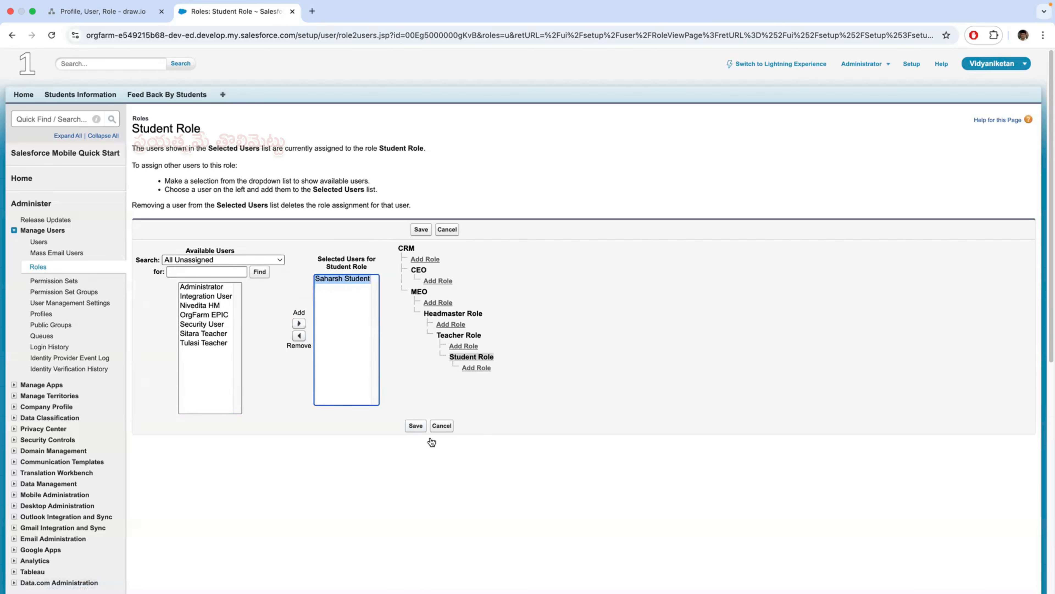
left_click(416, 427)
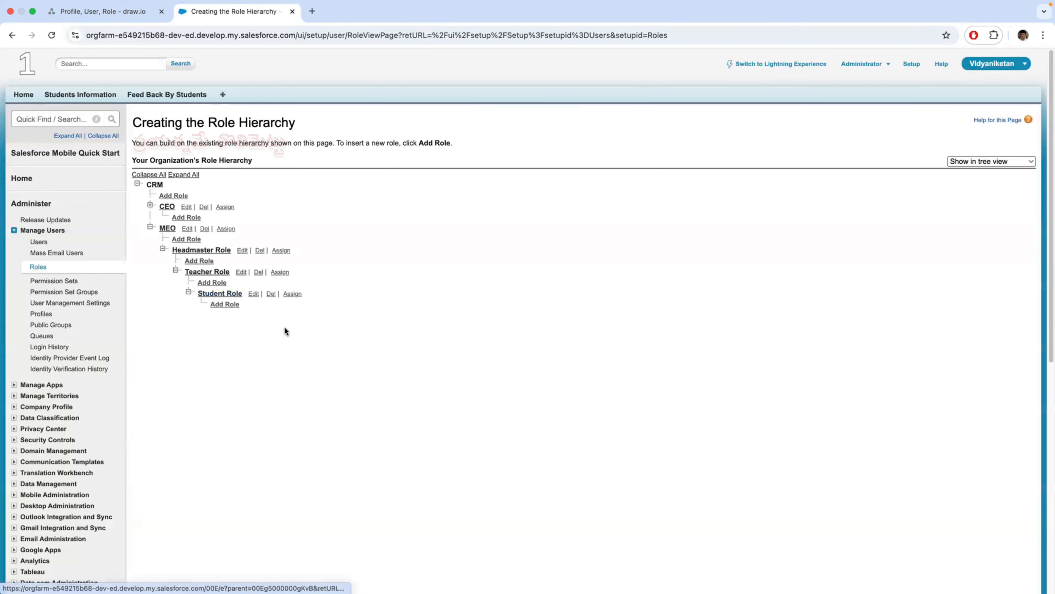
left_click(223, 294)
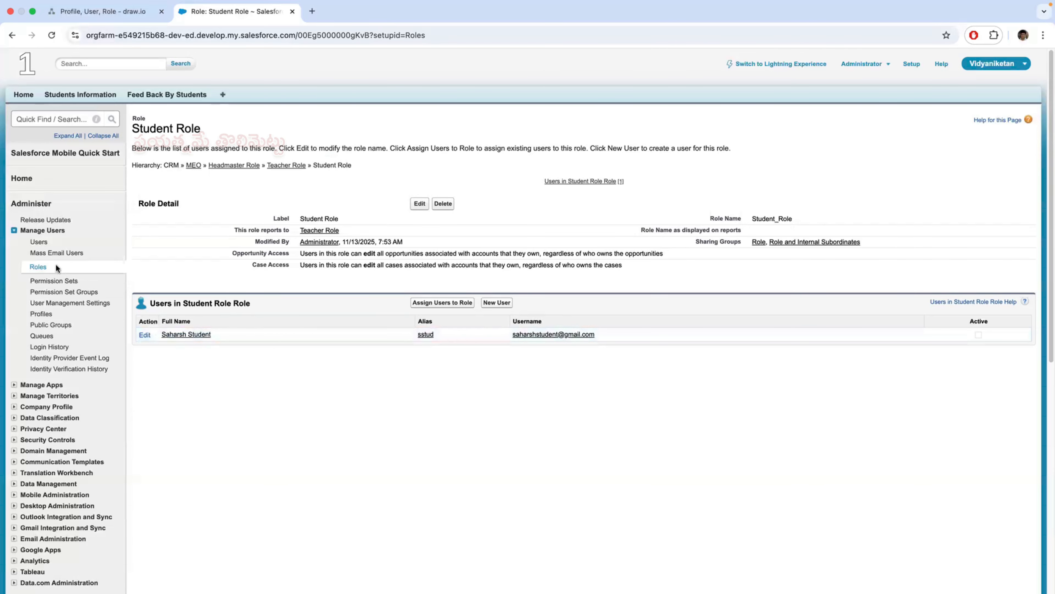
left_click(47, 267)
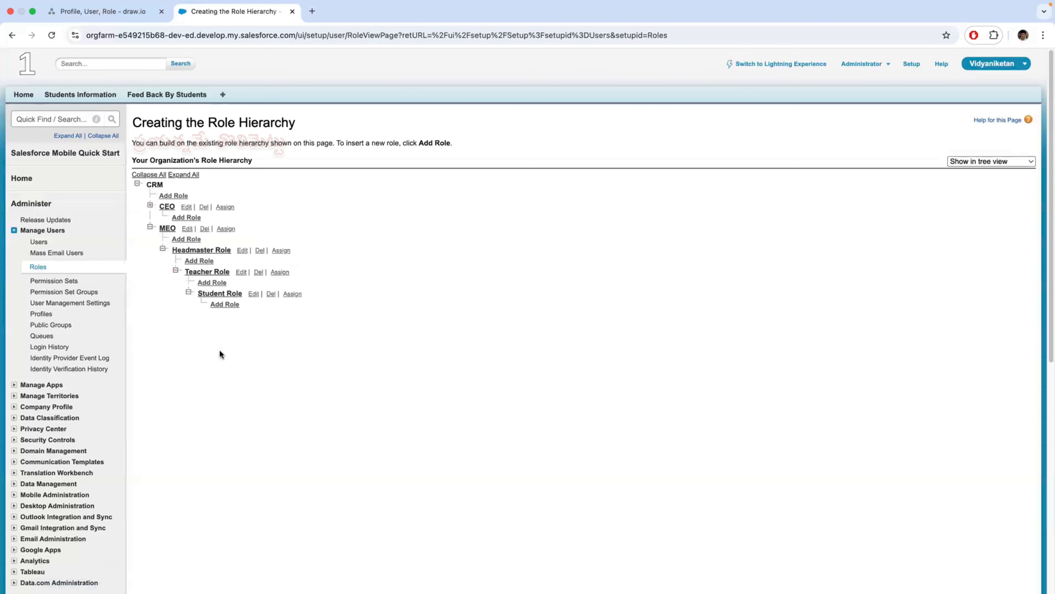
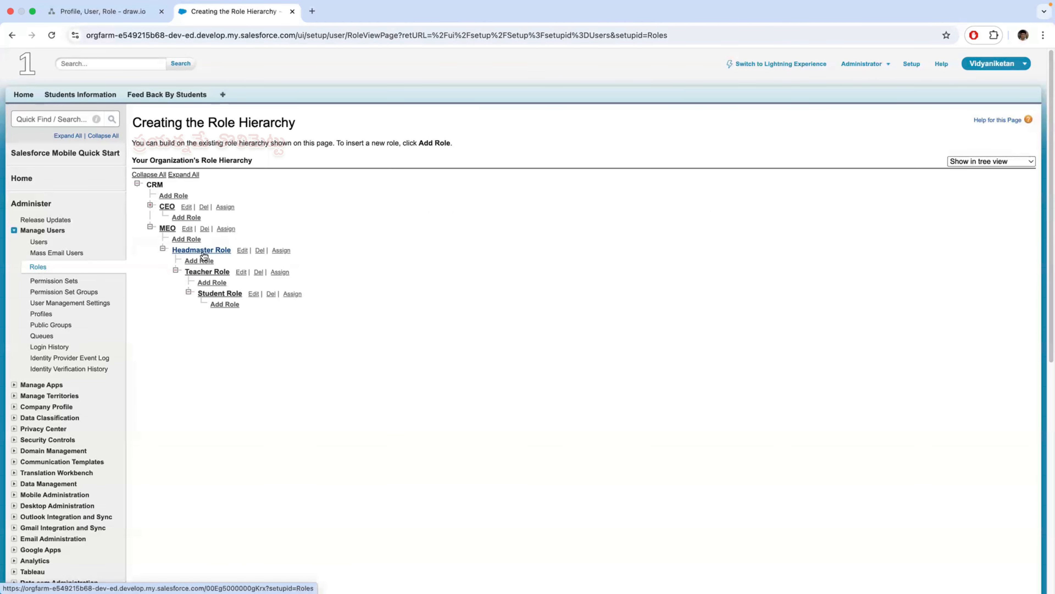
- Assign the headmaster user to Headmaster Role and save, checking the Headmaster Profile diagram in draw.io before adding the user
left_click(282, 251)
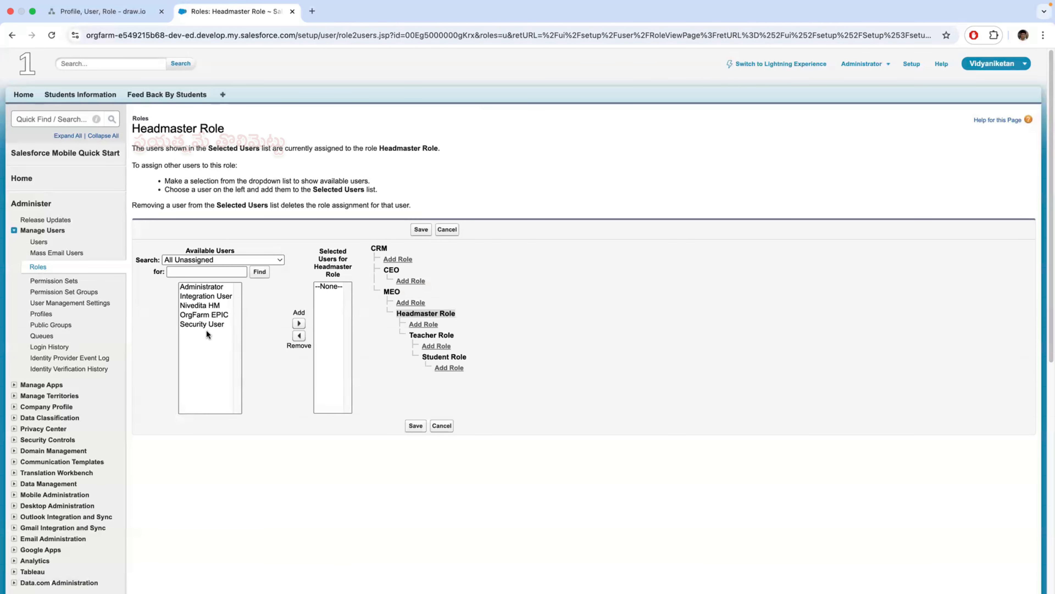
left_click(201, 305)
left_click(117, 16)
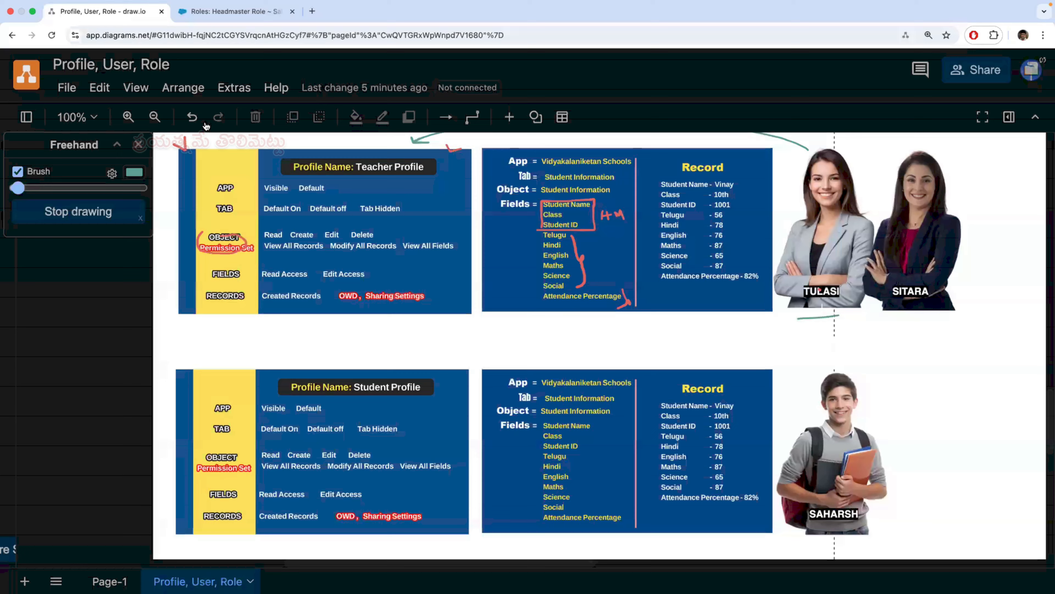
scroll(436, 459, "up", 3)
scroll(436, 459, "up", 3)
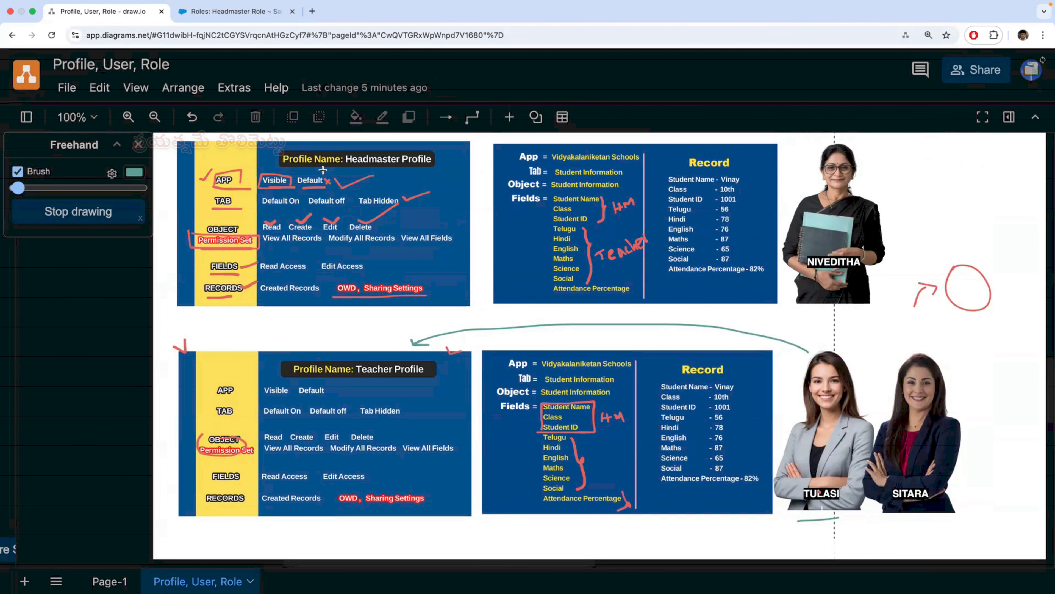
left_click(257, 11)
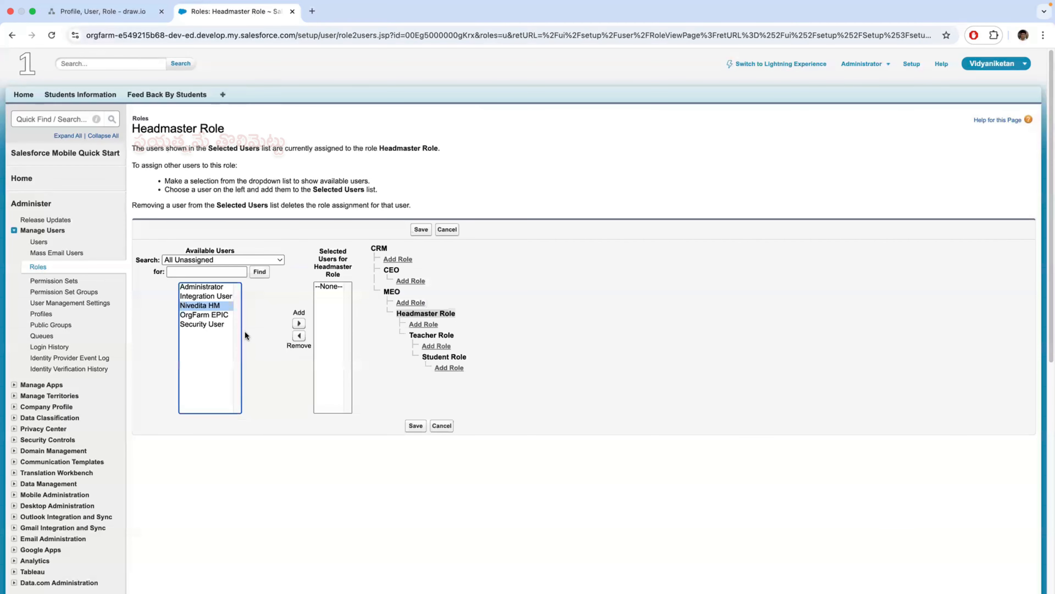
left_click(299, 324)
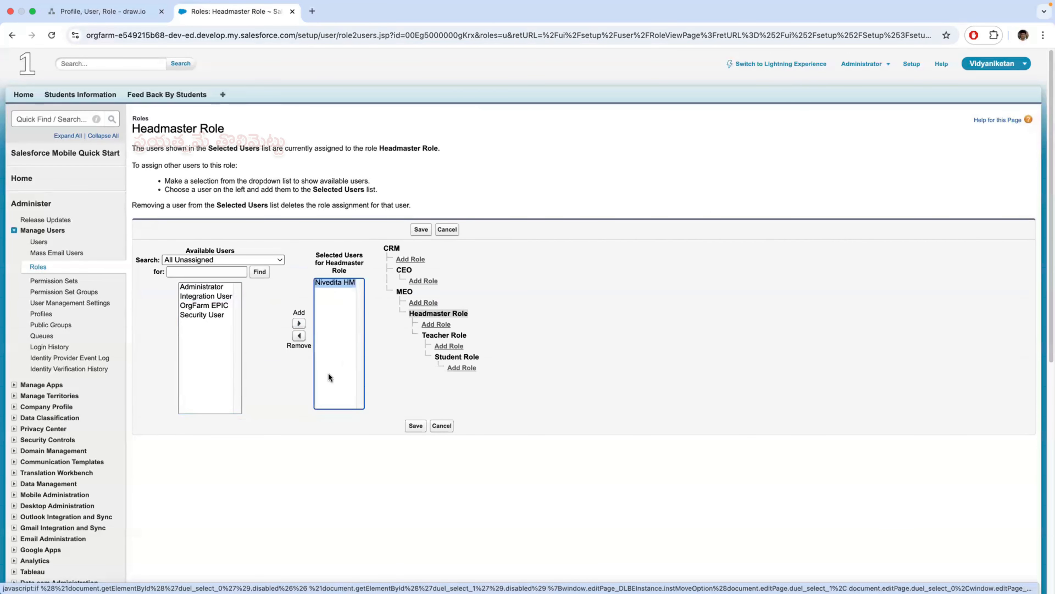
left_click(415, 425)
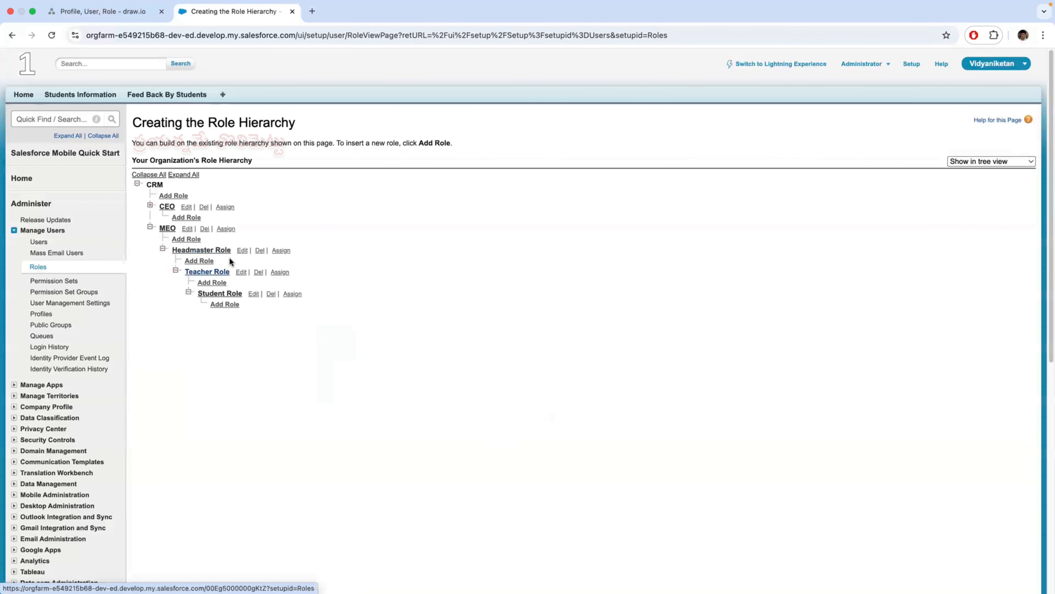
- Switch to draw.io and review which people belong to the Headmaster, Teacher and Student Profile diagrams
left_click(108, 12)
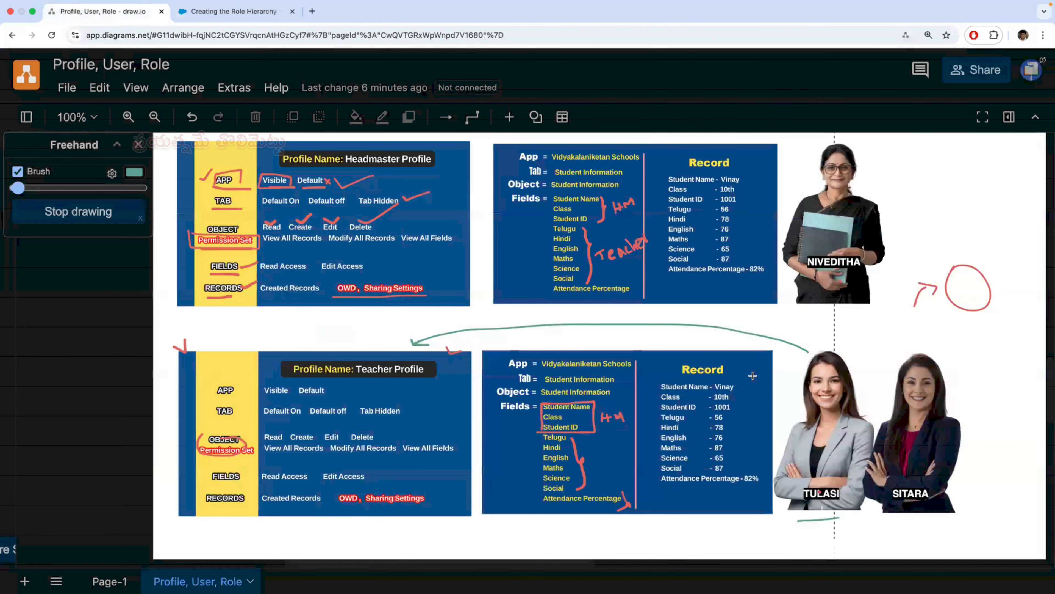
scroll(818, 348, "up", 1)
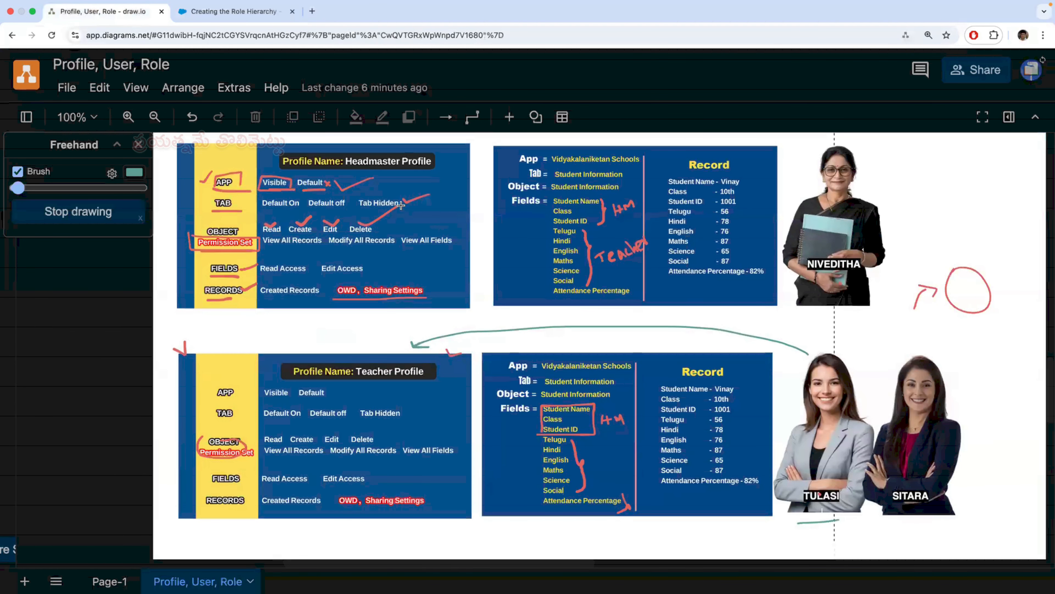
scroll(801, 368, "down", 4)
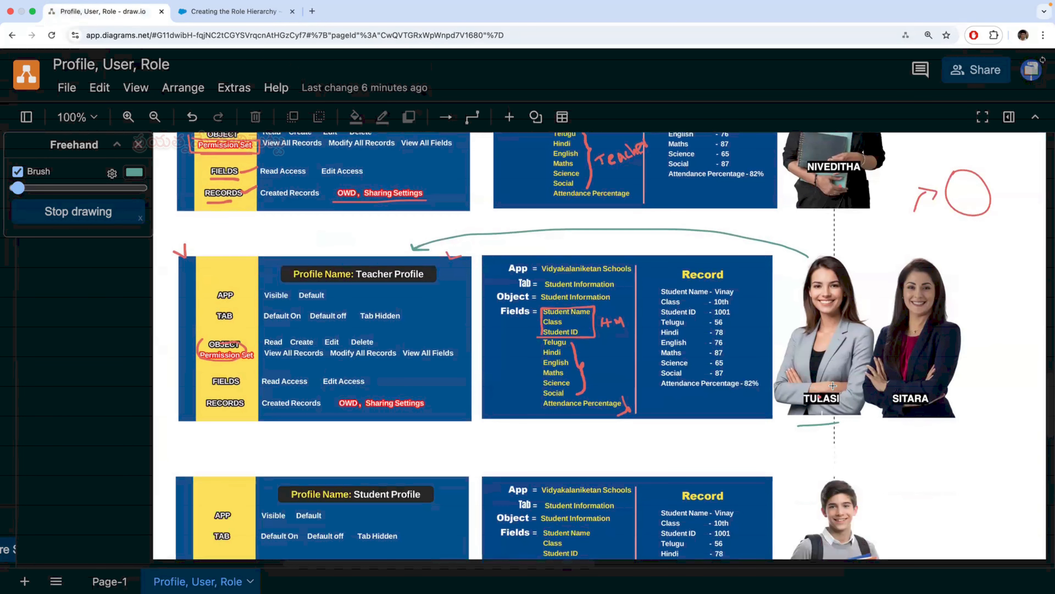
scroll(833, 385, "down", 2)
scroll(844, 375, "down", 8)
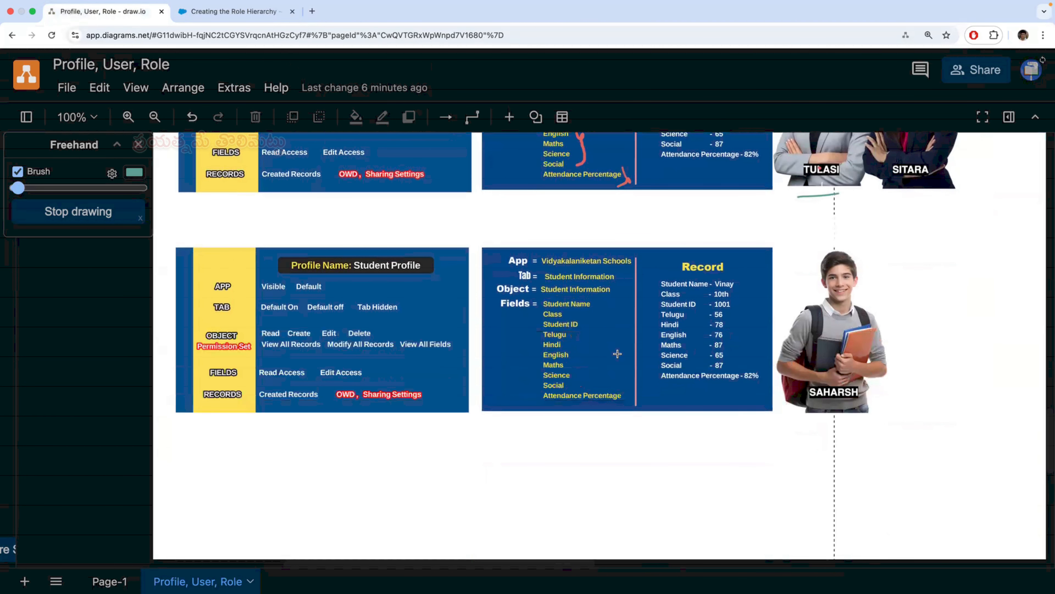
- Switch to Salesforce and check the users assigned to Student Role, Teacher Role, Headmaster Role and MEO, returning to the role hierarchy
left_click(233, 11)
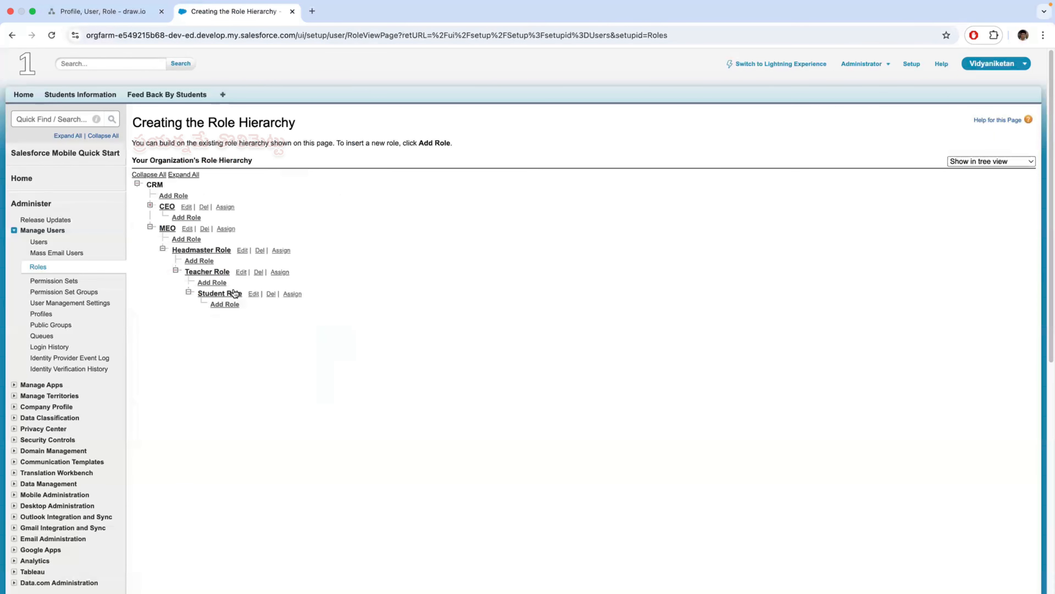
left_click(220, 296)
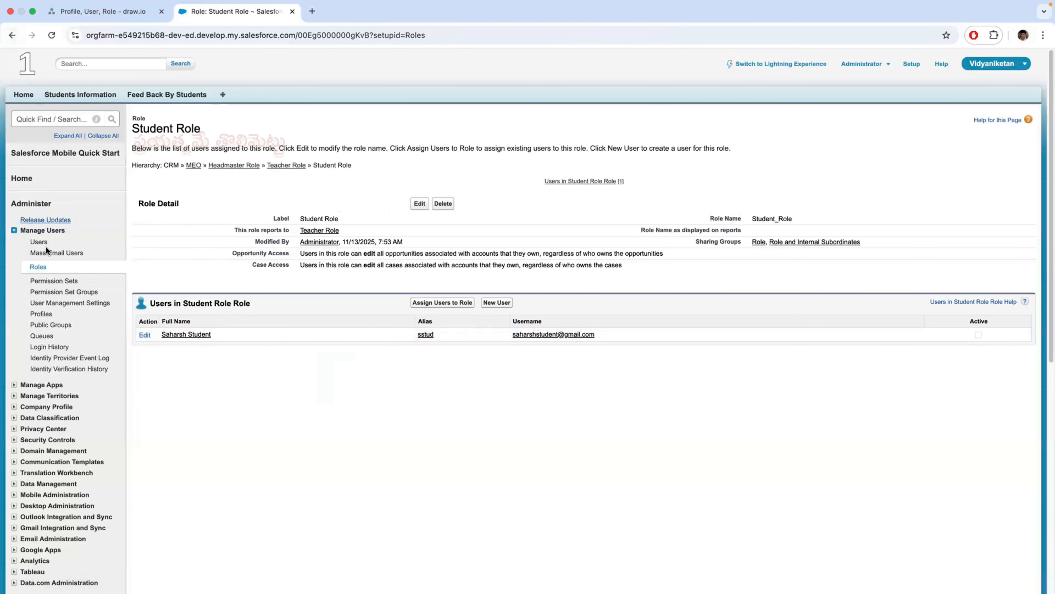
left_click(38, 267)
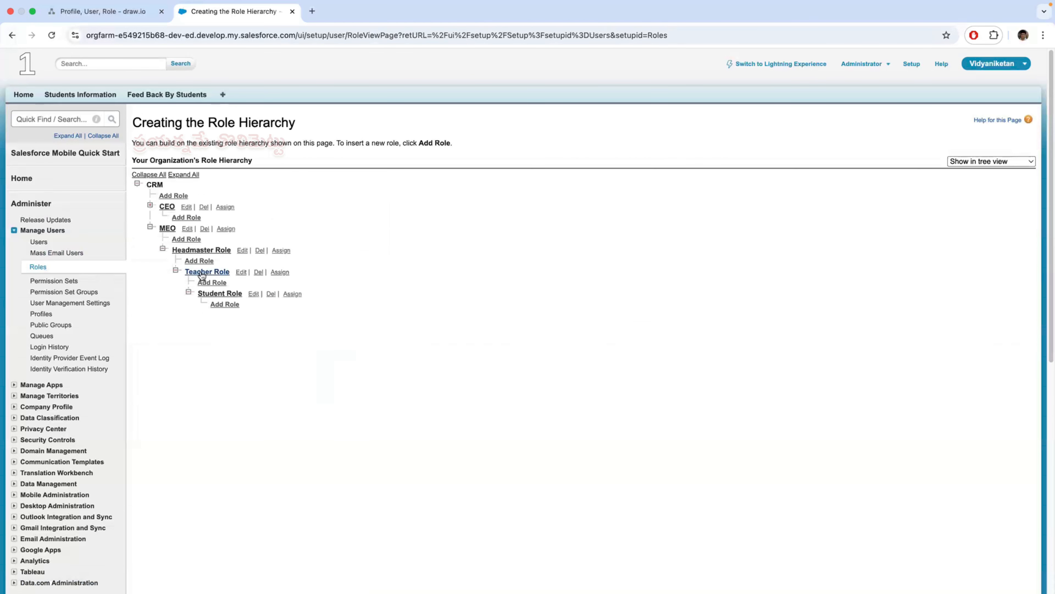
left_click(202, 272)
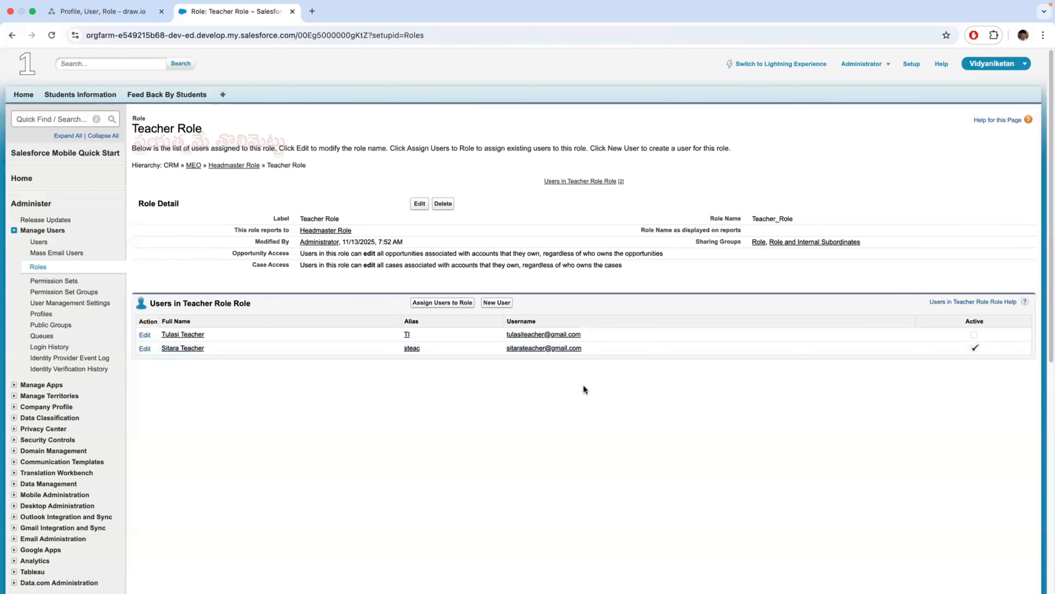
left_click(63, 271)
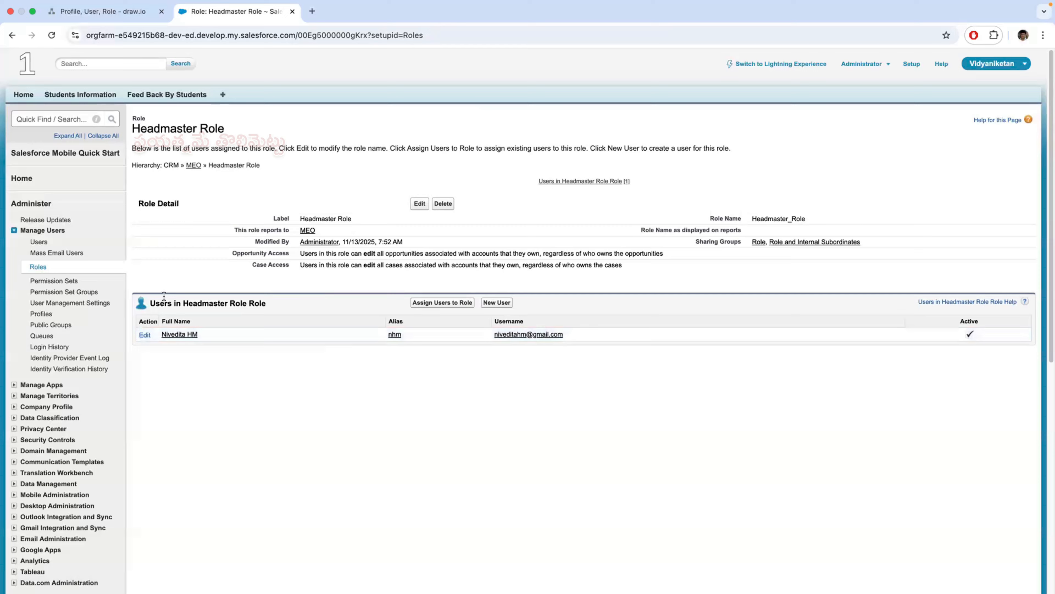
left_click(38, 267)
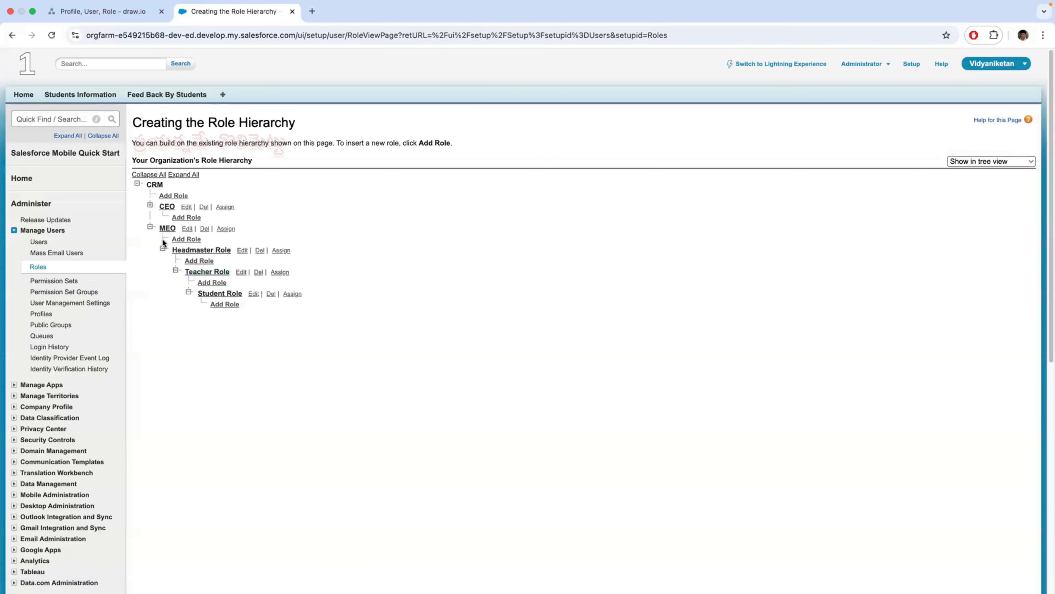
left_click(167, 228)
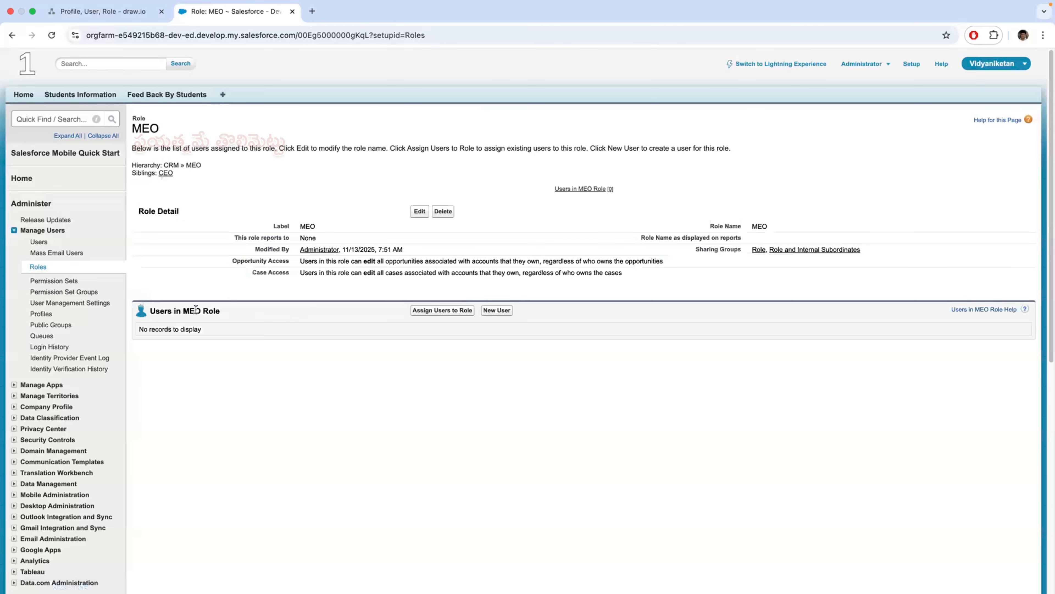
left_click(38, 267)
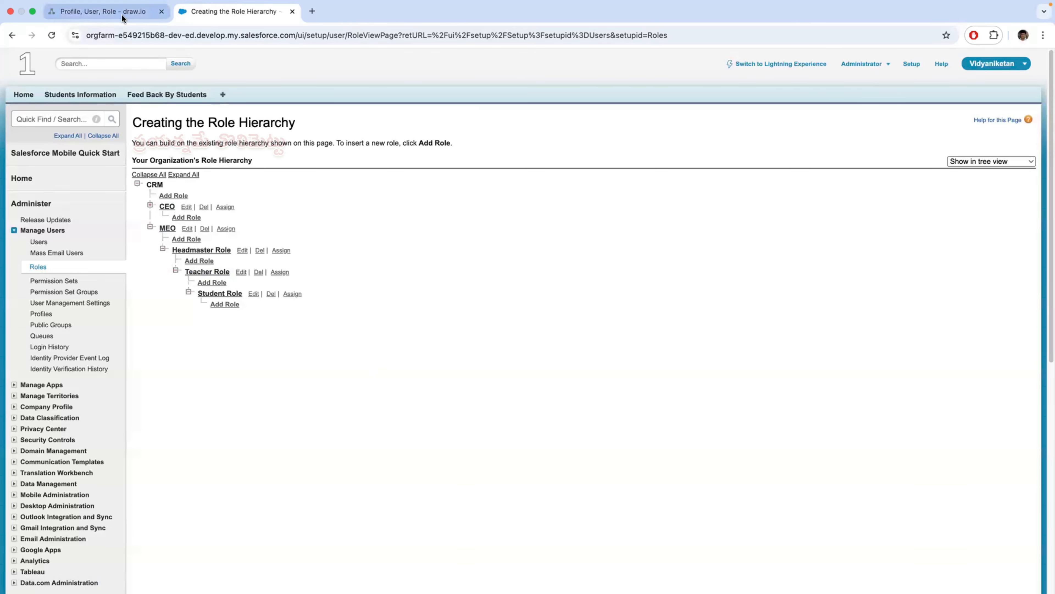
- Switch to draw.io and, on Page-1, draw a vertical divider beside the police-rank sketch and handwrite the heading "Roles create"
left_click(101, 11)
scroll(142, 559, "down", 3)
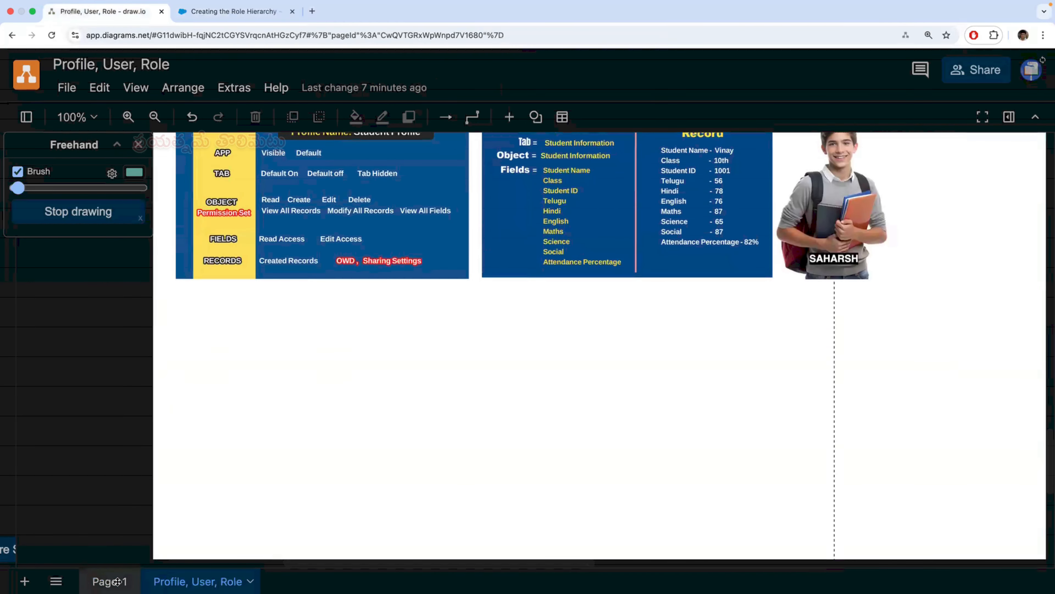
left_click(110, 581)
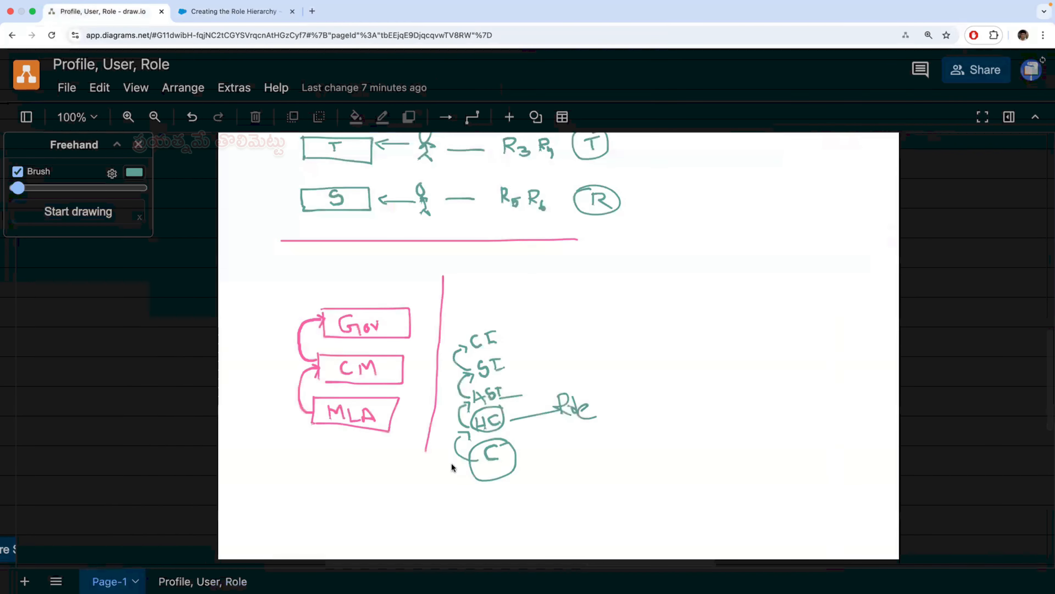
left_click(118, 219)
left_click_drag(618, 263, 613, 463)
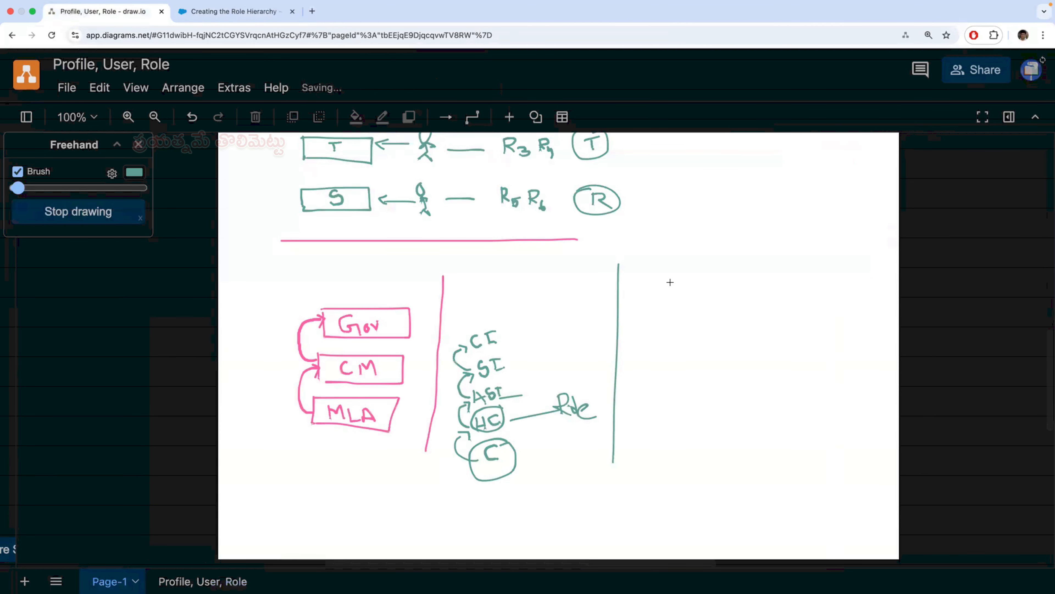
mouse_move(665, 291)
left_mouse_down()
mouse_move(666, 276)
mouse_move(680, 296)
mouse_move(705, 286)
mouse_move(679, 317)
mouse_move(719, 307)
mouse_move(726, 316)
left_mouse_up()
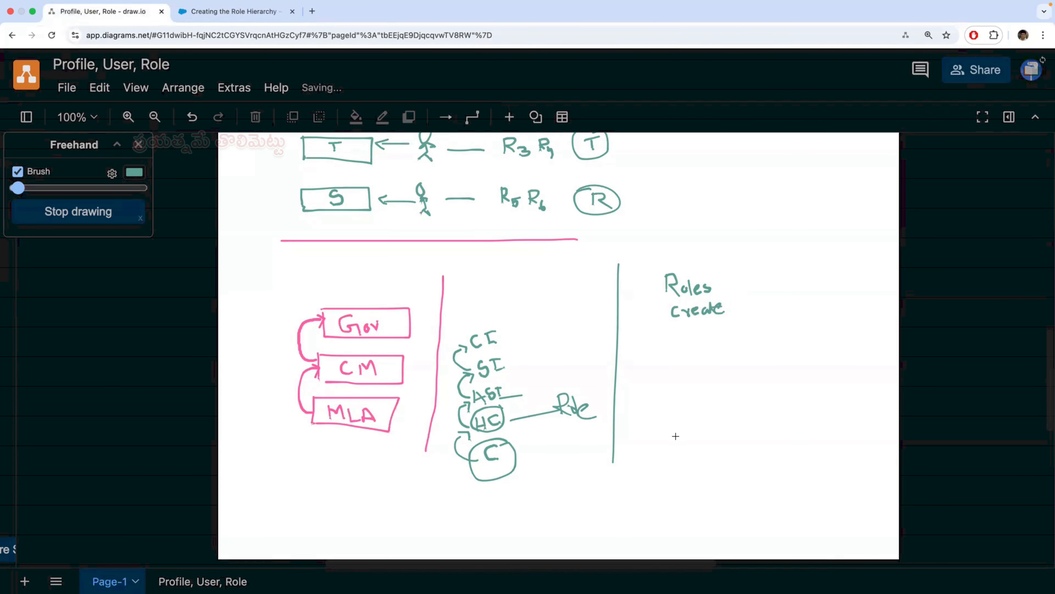
- Sketch a column of boxes labelled MEO, HM, T and S below the "Roles create" heading
mouse_move(679, 462)
left_mouse_down()
mouse_move(712, 460)
mouse_move(677, 437)
mouse_move(699, 453)
mouse_move(689, 459)
left_mouse_up()
mouse_move(679, 410)
left_mouse_down()
mouse_move(681, 423)
mouse_move(714, 401)
mouse_move(681, 425)
mouse_move(702, 408)
left_mouse_up()
left_click_drag(668, 376, 706, 392)
mouse_move(667, 352)
left_mouse_down()
mouse_move(670, 370)
mouse_move(699, 345)
mouse_move(704, 364)
mouse_move(685, 361)
mouse_move(708, 353)
mouse_move(702, 363)
left_mouse_up()
left_click_drag(690, 370, 705, 359)
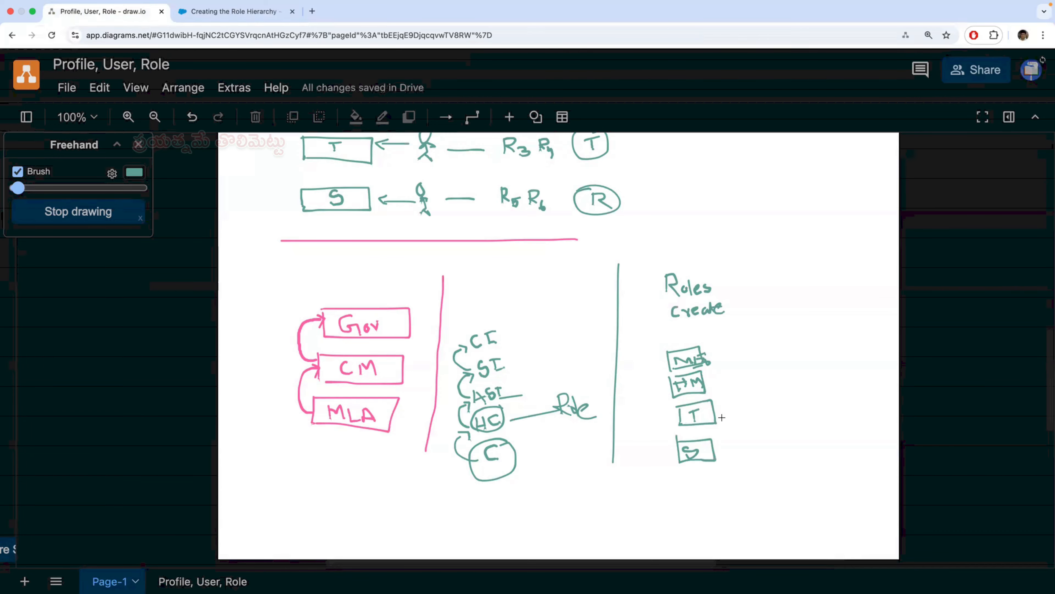
scroll(721, 429, "down", 1)
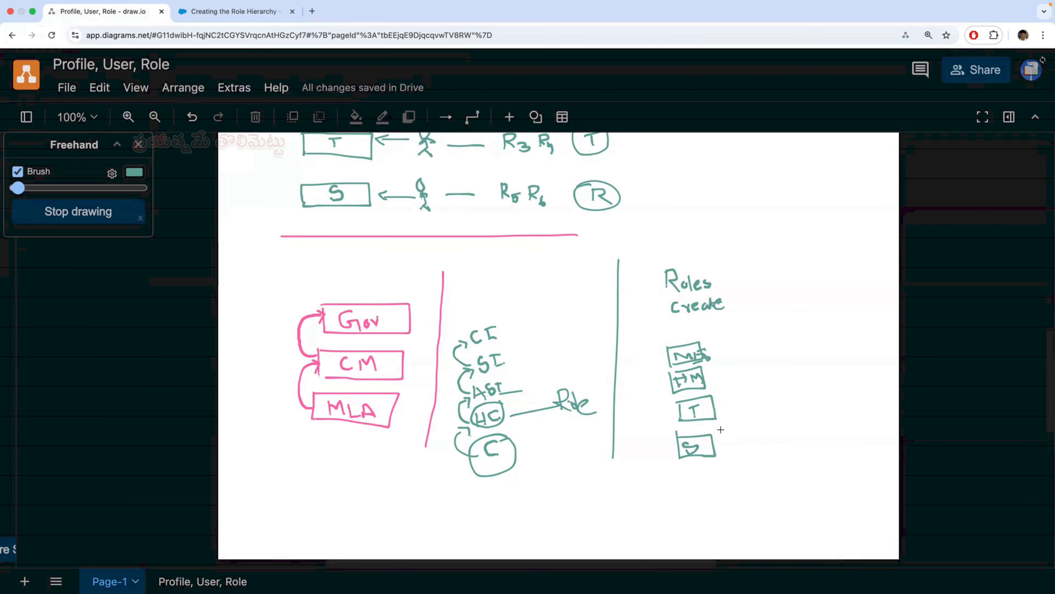
- Draw a stick figure with an arrow beside each of the HM, T and S boxes, and frame the whole role group
left_click(738, 339)
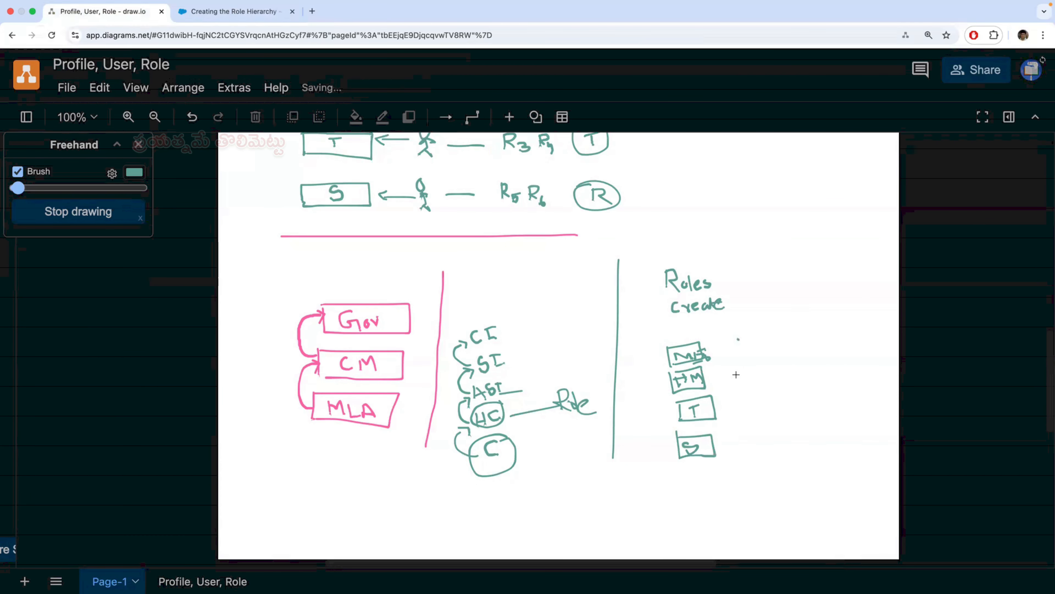
mouse_move(739, 366)
left_mouse_down()
mouse_move(743, 379)
mouse_move(708, 380)
mouse_move(758, 416)
mouse_move(768, 411)
mouse_move(753, 410)
mouse_move(762, 435)
mouse_move(757, 428)
left_mouse_up()
left_click_drag(765, 441, 767, 464)
mouse_move(775, 453)
left_mouse_down()
mouse_move(761, 454)
mouse_move(786, 449)
mouse_move(725, 453)
mouse_move(744, 461)
left_mouse_up()
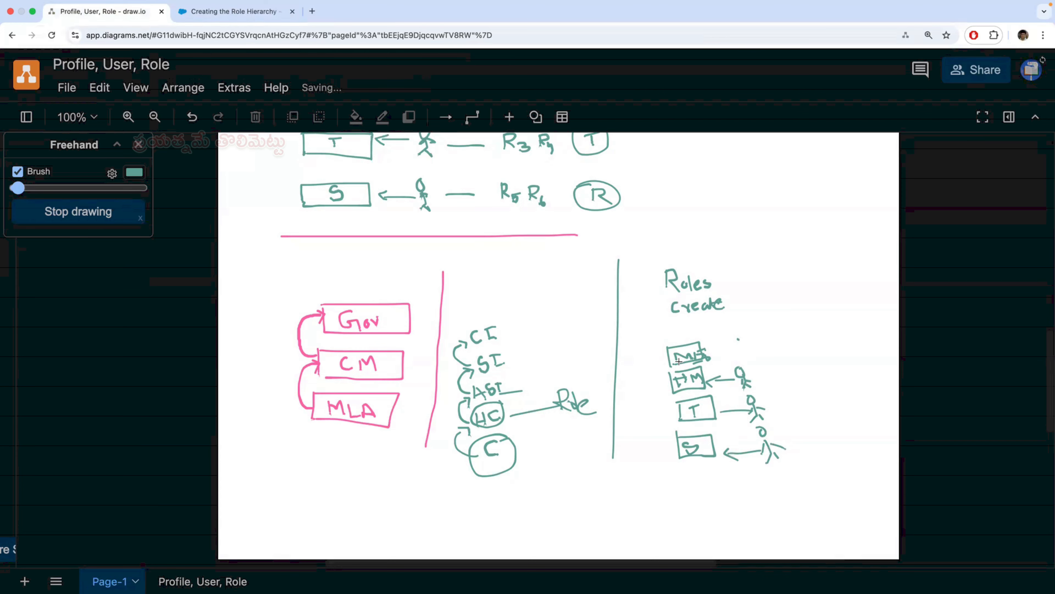
mouse_move(746, 329)
left_mouse_down()
mouse_move(658, 402)
mouse_move(671, 489)
mouse_move(817, 472)
mouse_move(802, 393)
left_mouse_up()
left_click_drag(788, 324, 707, 335)
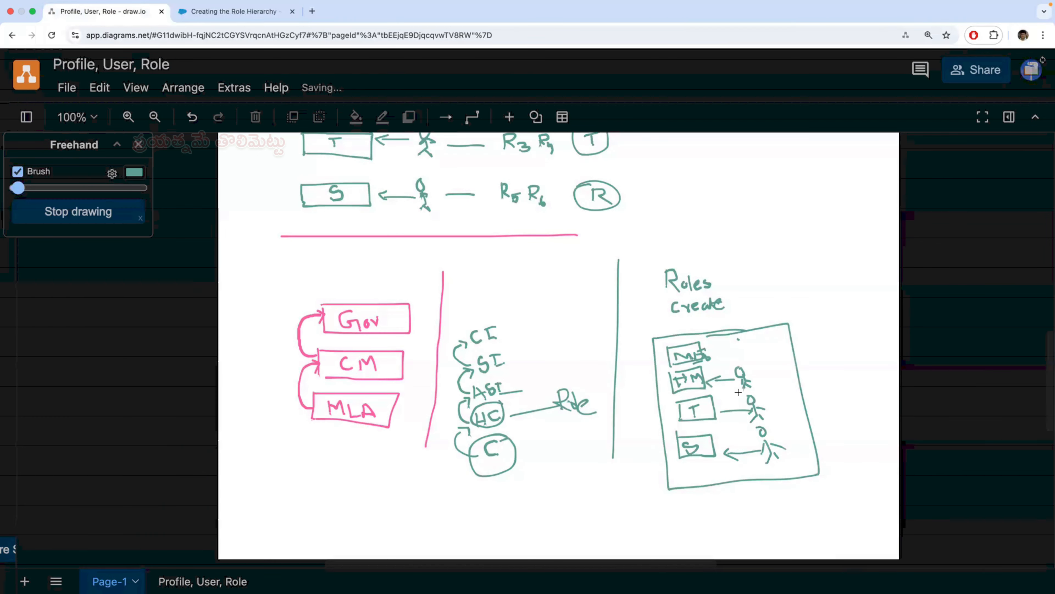
- Switch to Salesforce and look over the recent records of the Feed Back By Students and Students Information objects
left_click(254, 12)
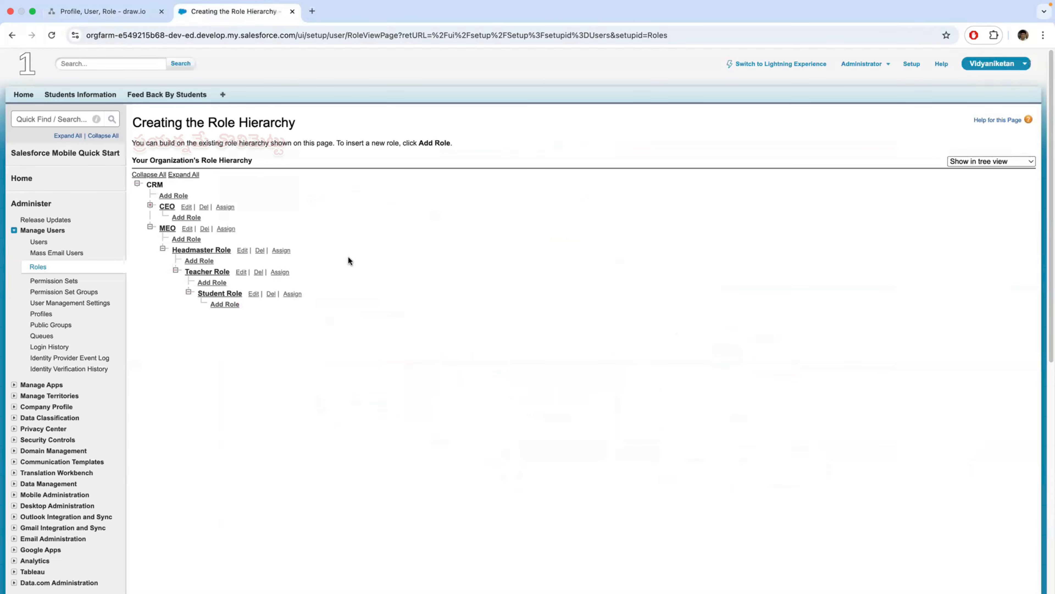
left_click(170, 96)
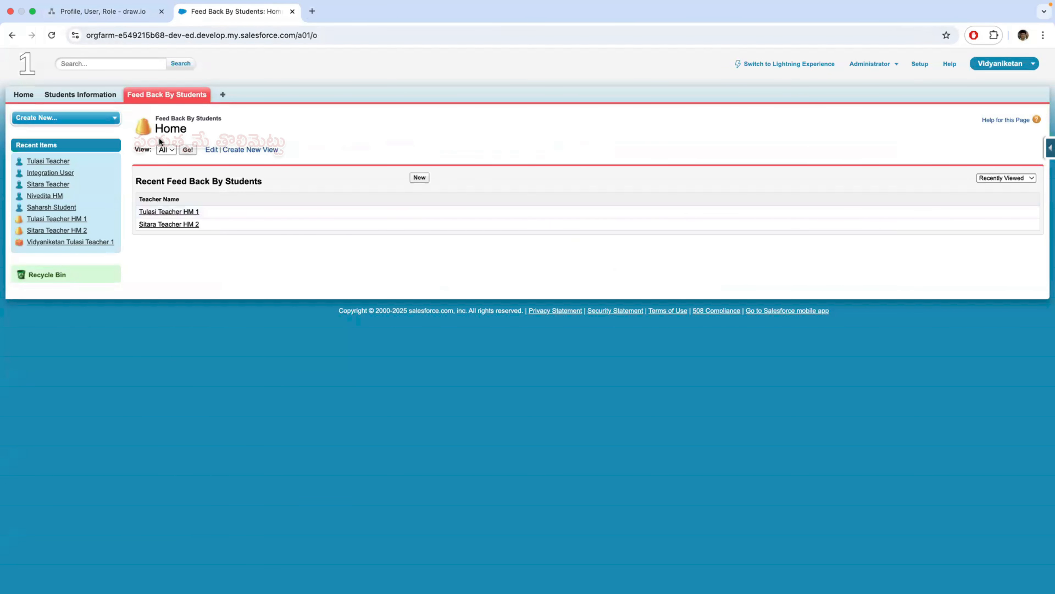
left_click(85, 95)
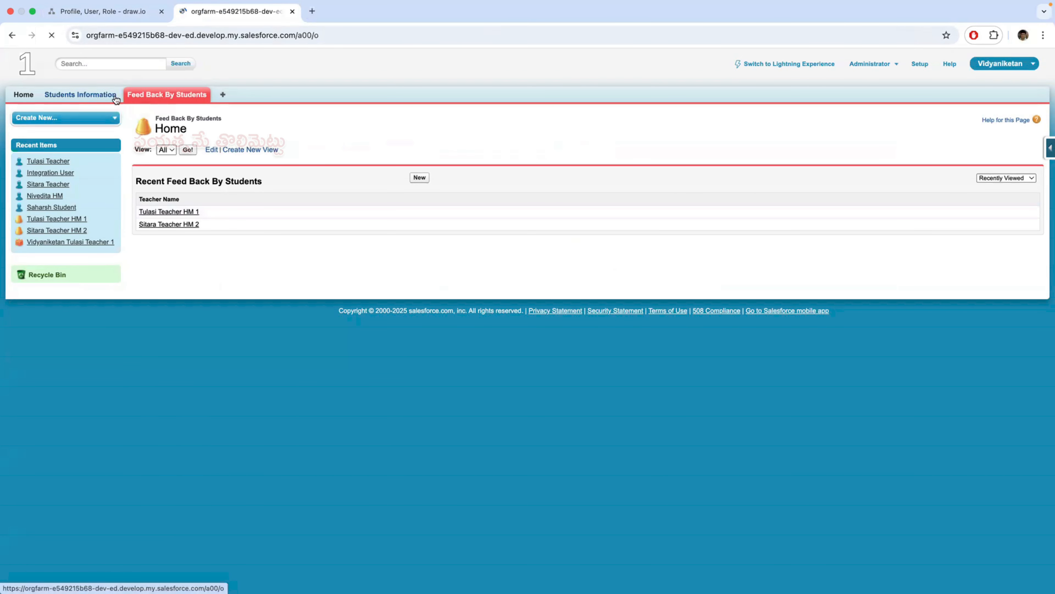
left_click(163, 96)
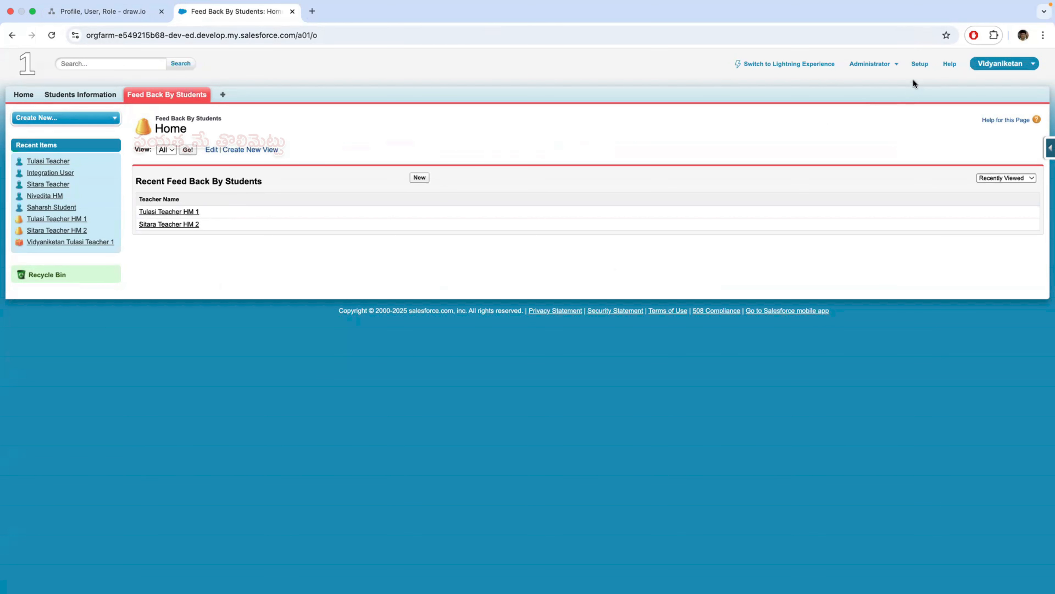
- Open the custom objects list in Setup and start defining a new custom object
left_click(920, 64)
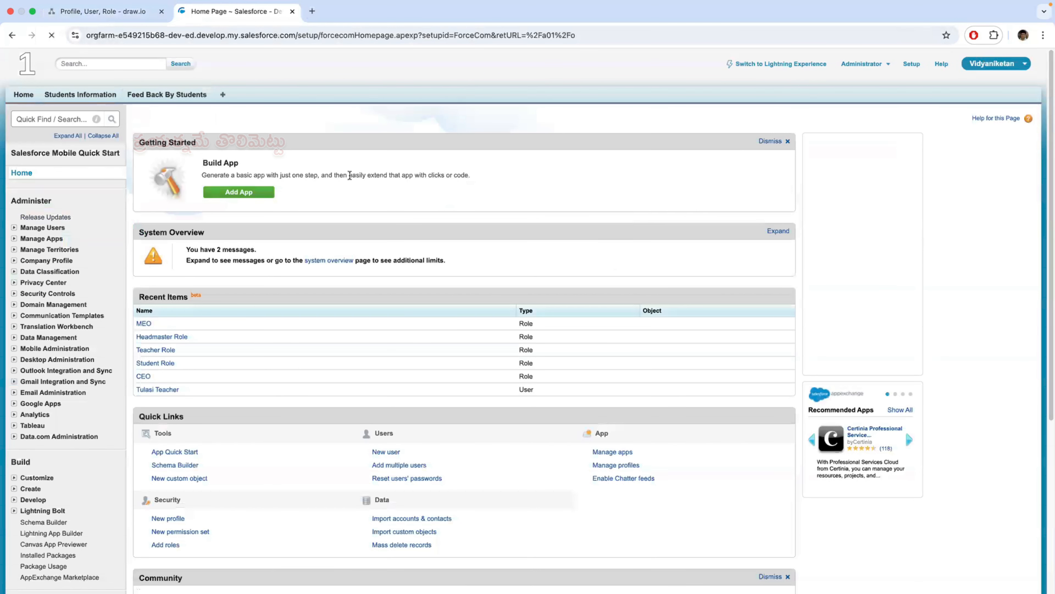
left_click(67, 120)
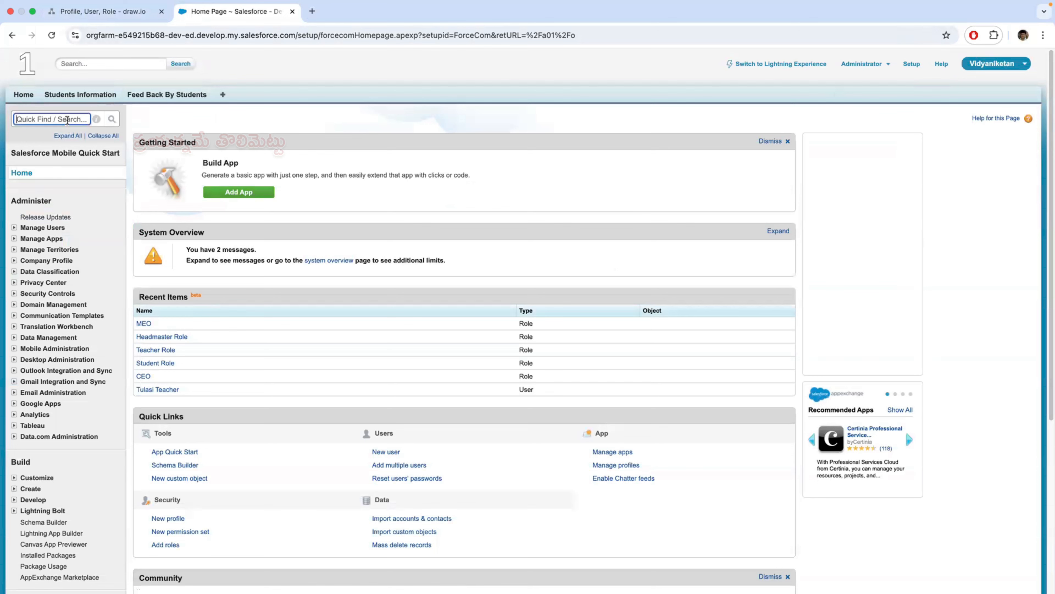
scroll(33, 357, "down", 3)
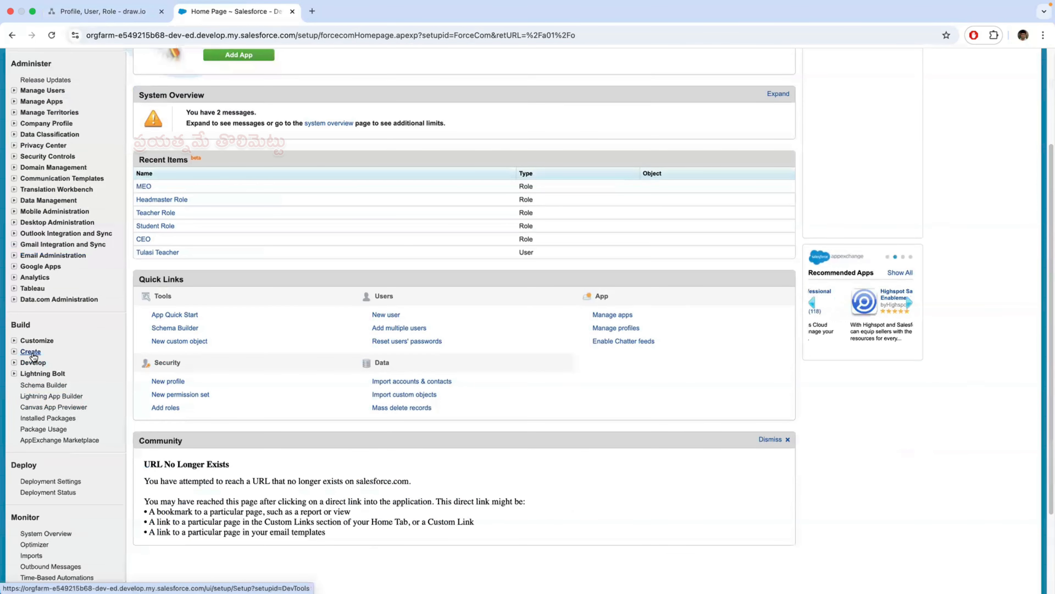
left_click(30, 352)
scroll(112, 397, "down", 1)
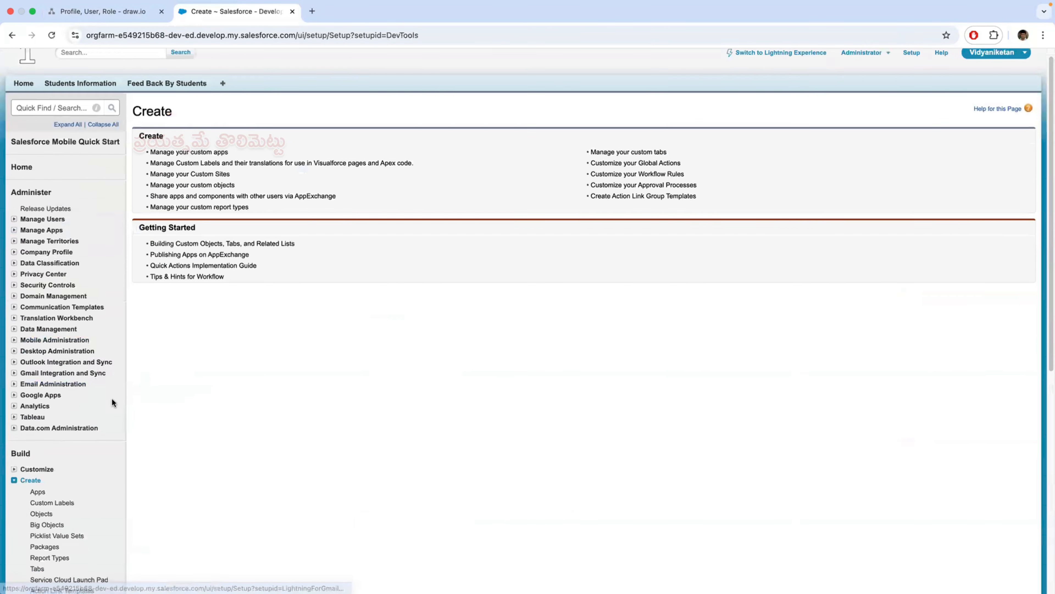
scroll(113, 399, "down", 1)
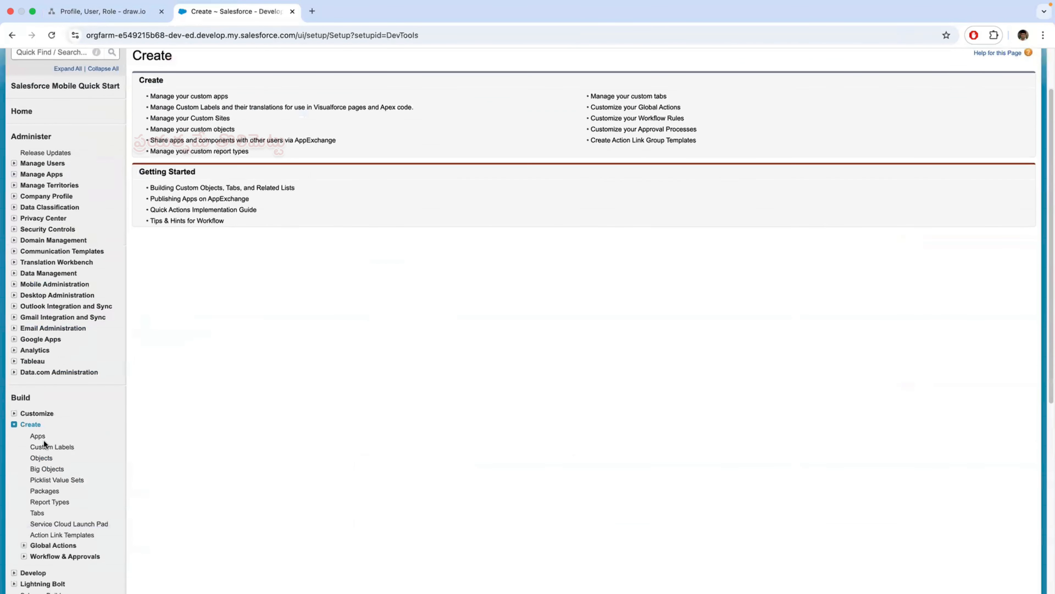
left_click(42, 458)
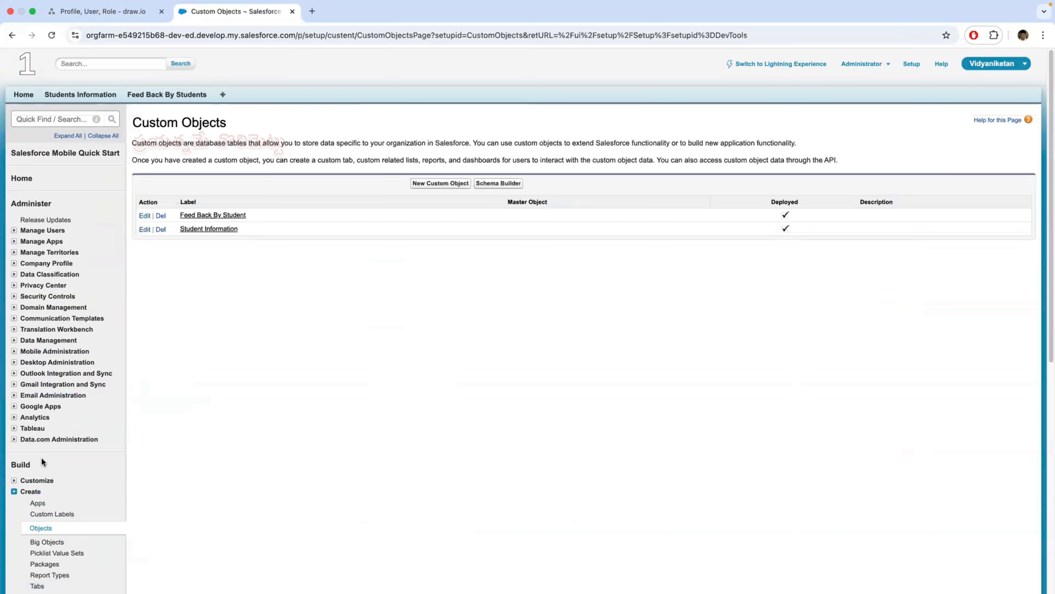
left_click(447, 184)
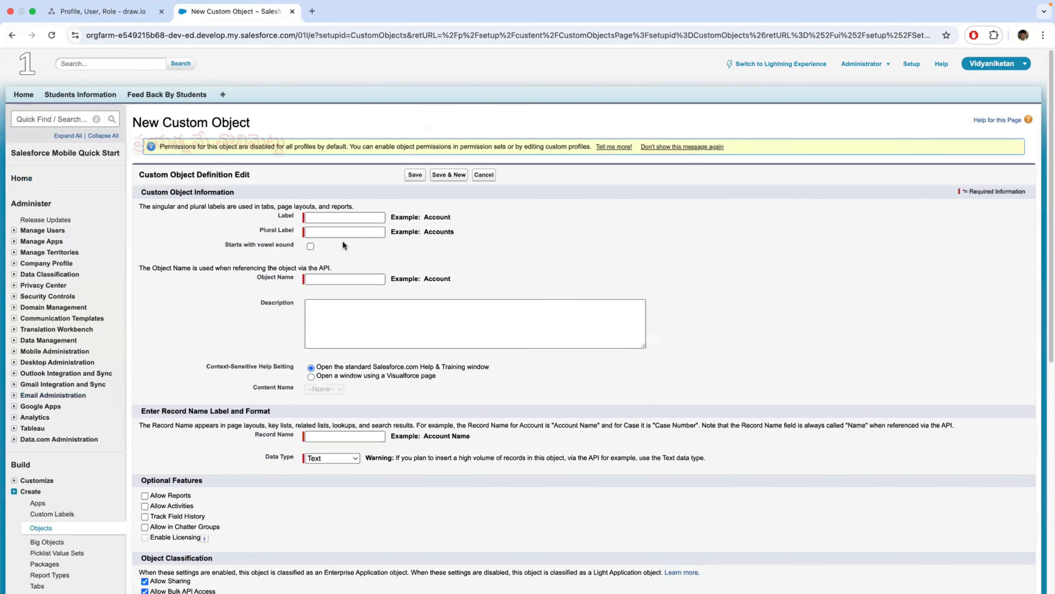
- Label the new custom object "Project Work" and try to save it without a plural label
left_click(340, 218)
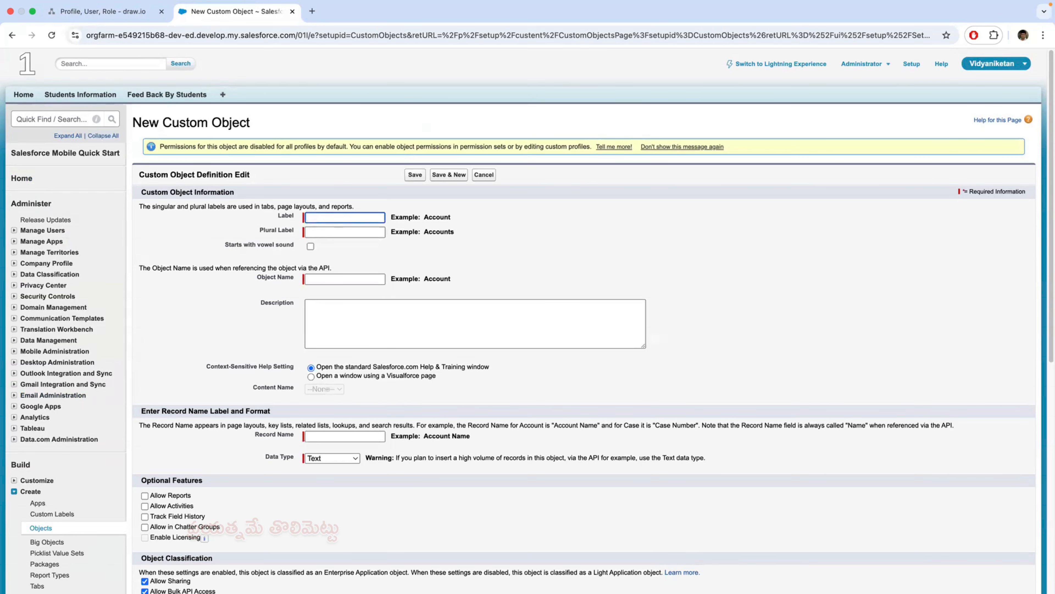
type("Project Work")
left_click(351, 233)
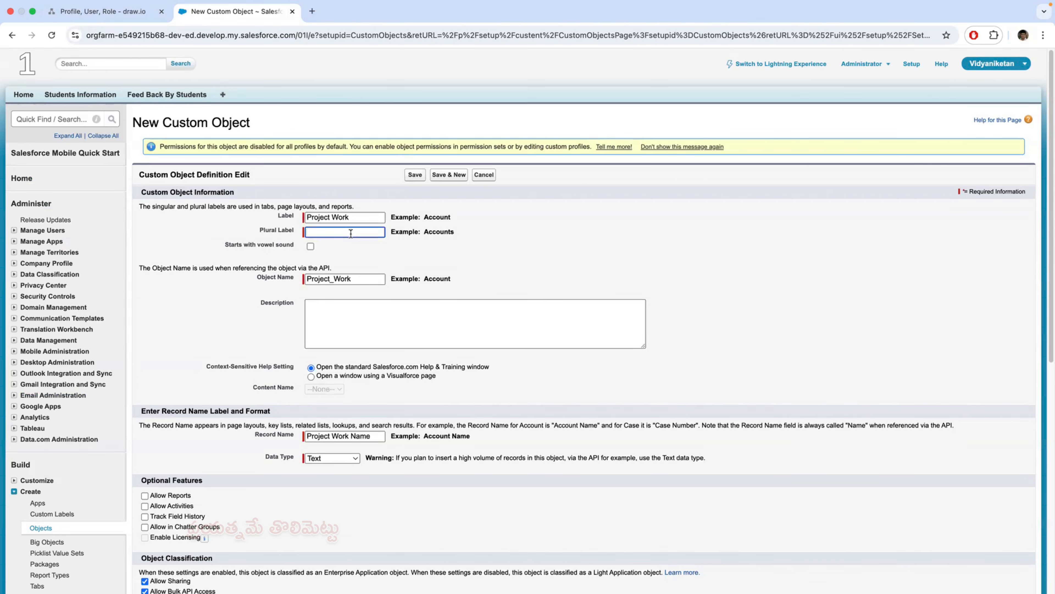
scroll(411, 348, "down", 3)
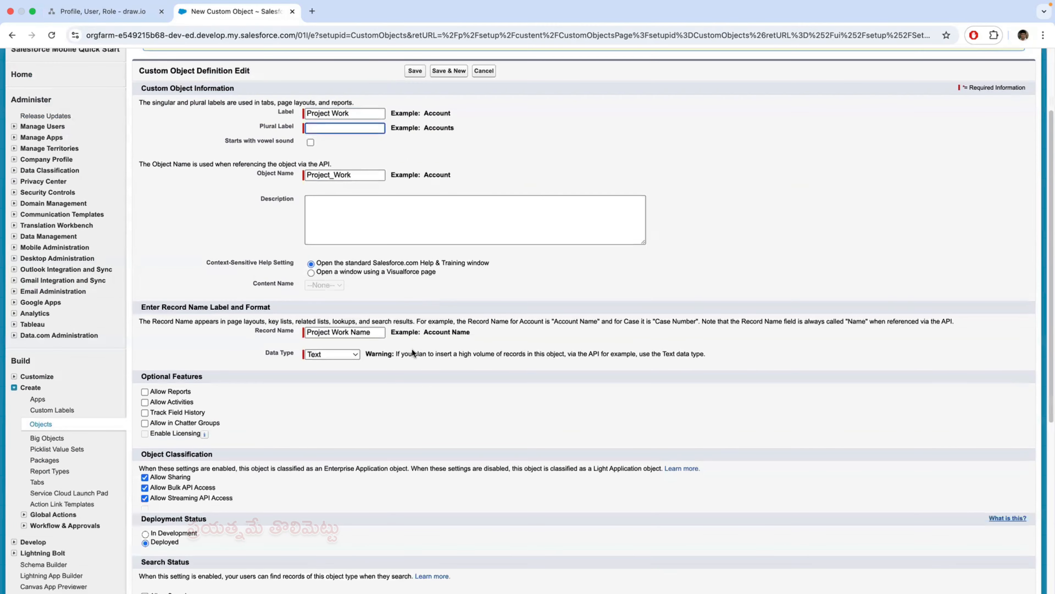
scroll(359, 400, "down", 6)
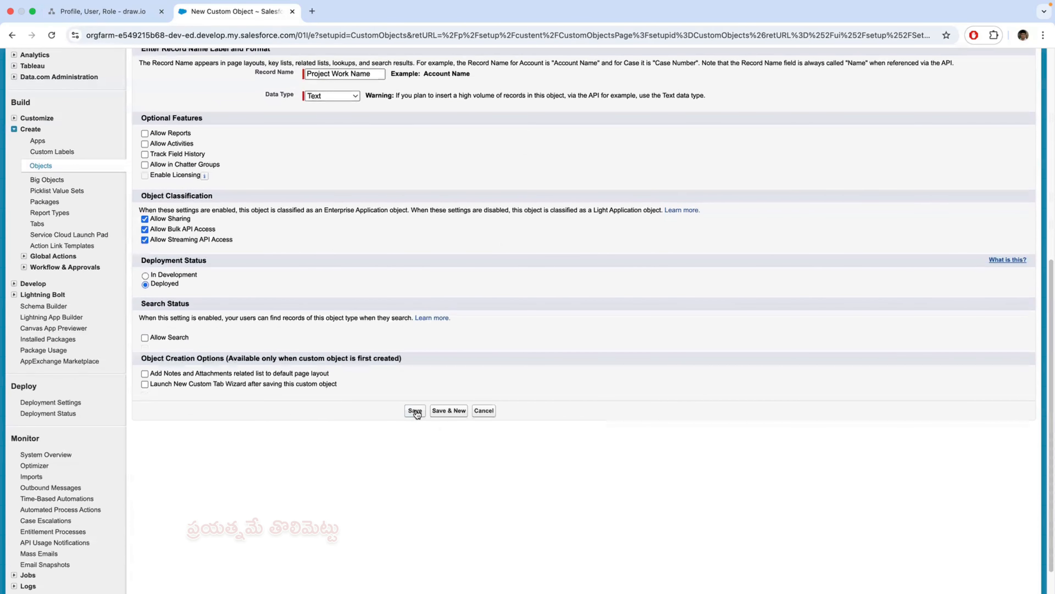
left_click(416, 411)
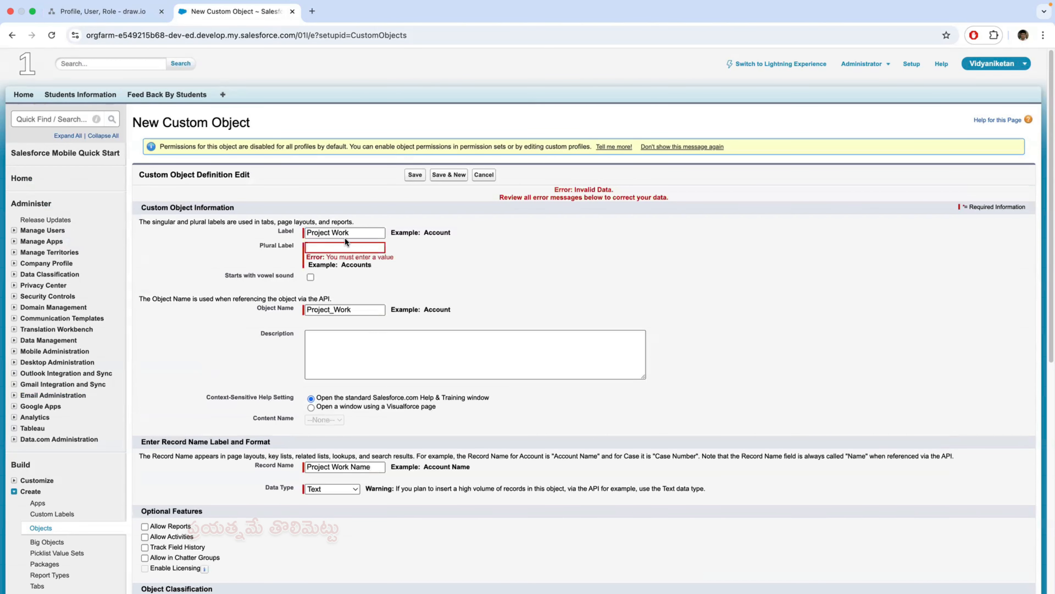
- Set the object's plural label to "Projects Work" and save the custom object
left_click_drag(353, 233, 306, 233)
key("super+c")
key("Tab")
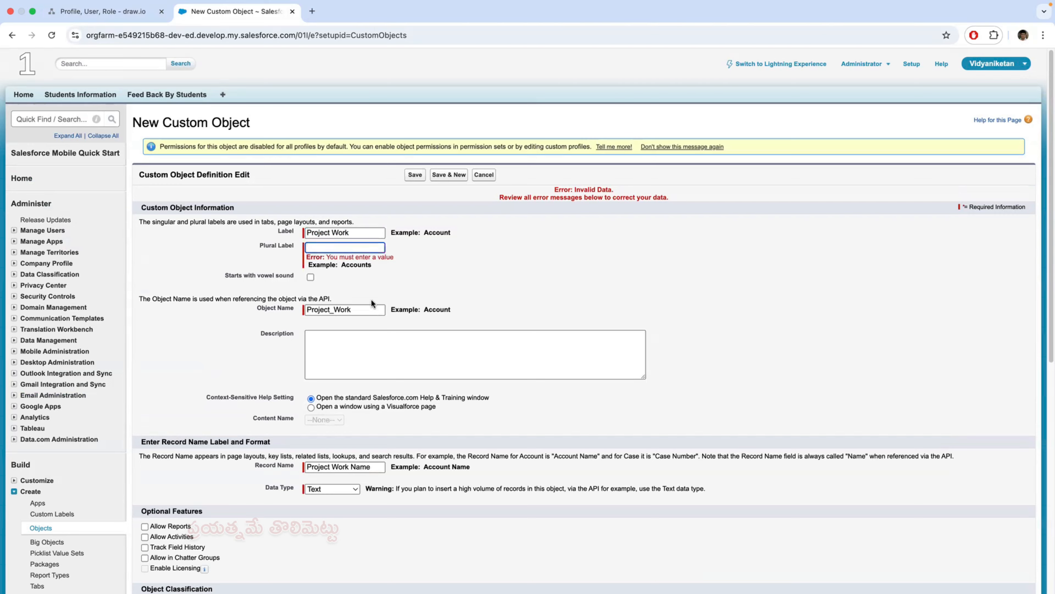
key("super+v")
scroll(690, 464, "down", 10)
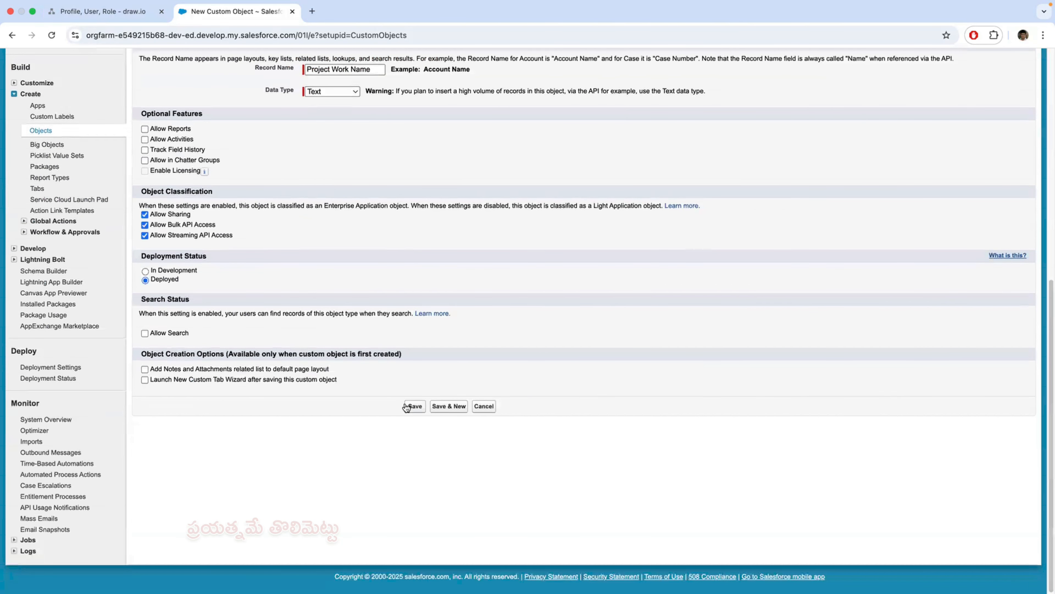
left_click(414, 406)
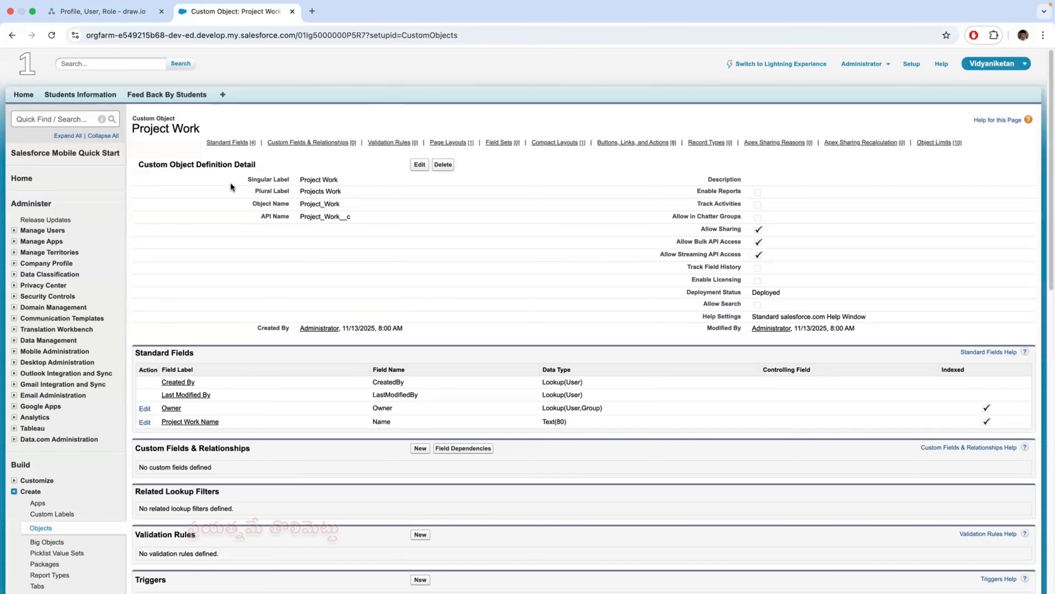
- Start a new custom object tab in Setup and select Project Work as its object
left_click(80, 118)
left_click(911, 64)
scroll(66, 405, "down", 3)
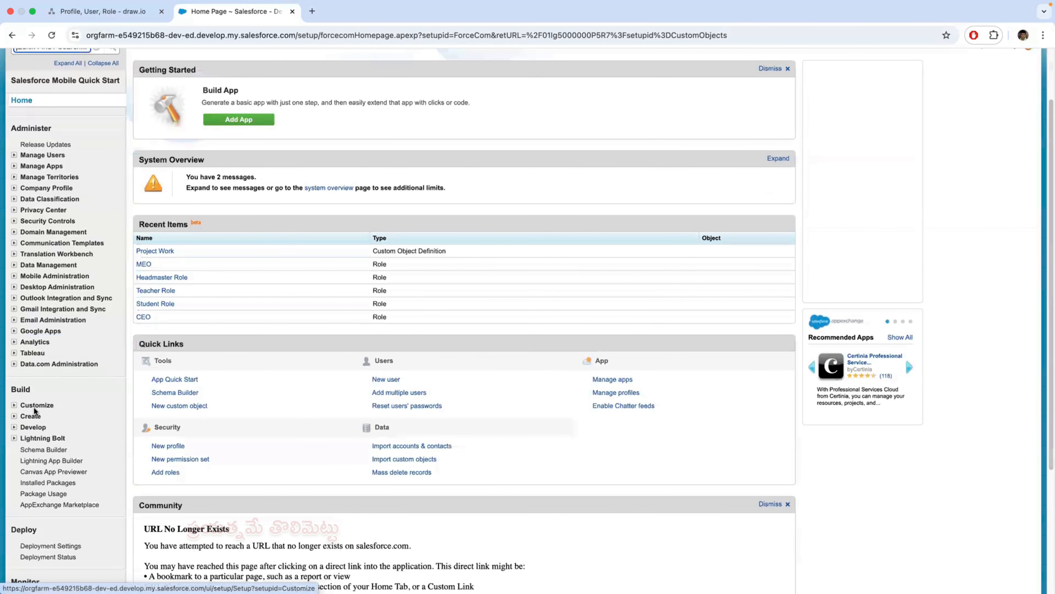
scroll(87, 428, "down", 5)
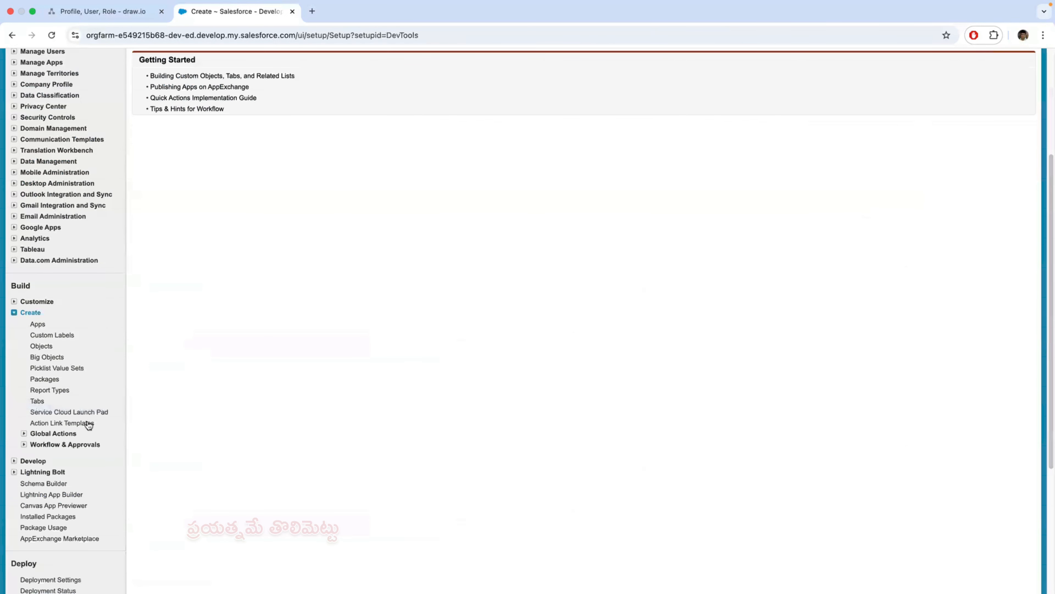
left_click(37, 401)
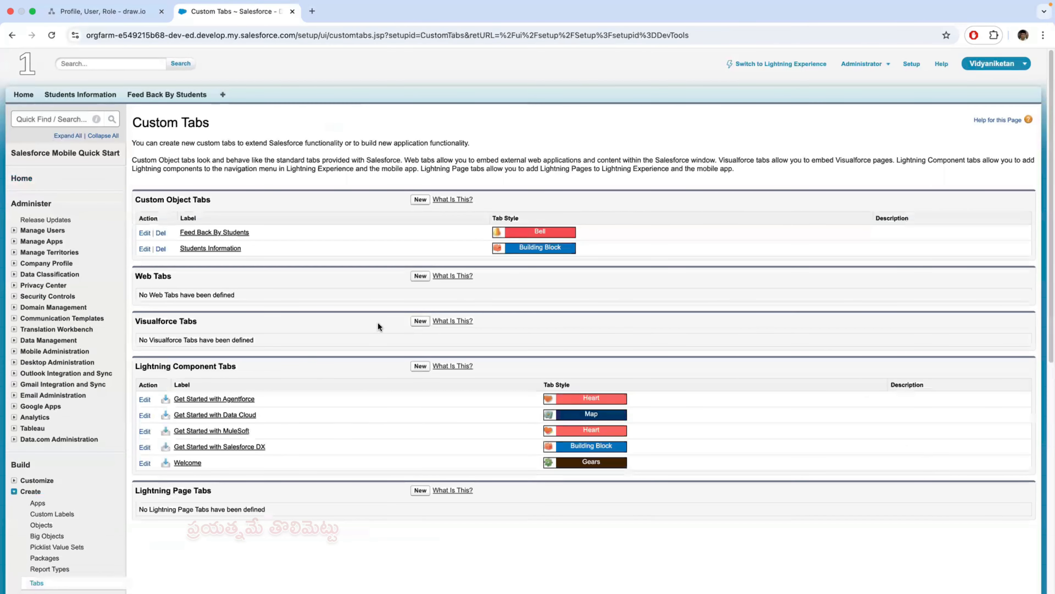
left_click(420, 200)
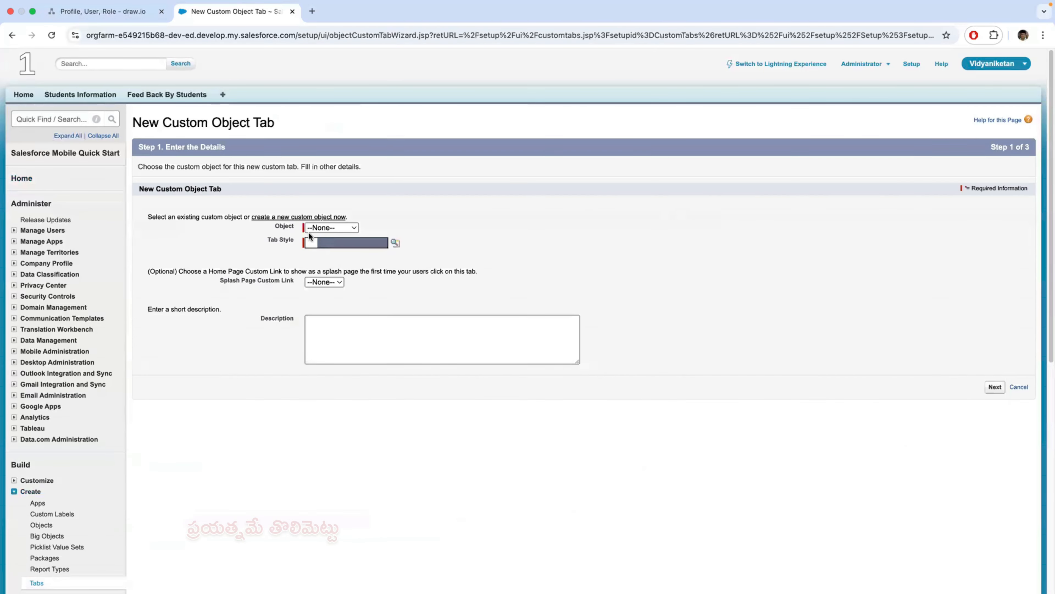
left_click(343, 228)
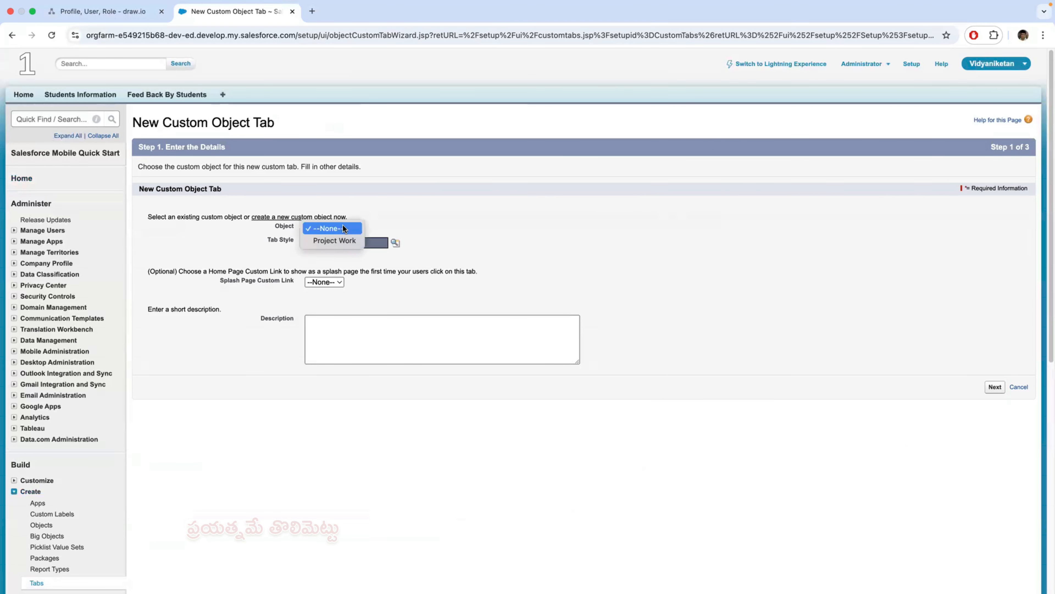
left_click(344, 244)
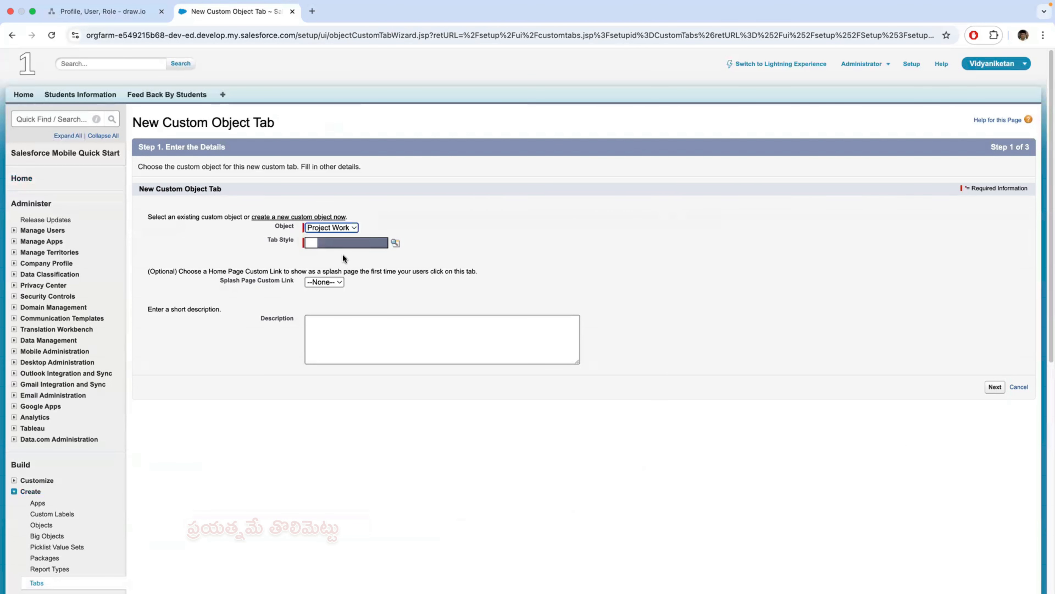
- Try the Big top style for the Project Work tab and return to the tab's details
left_click(347, 243)
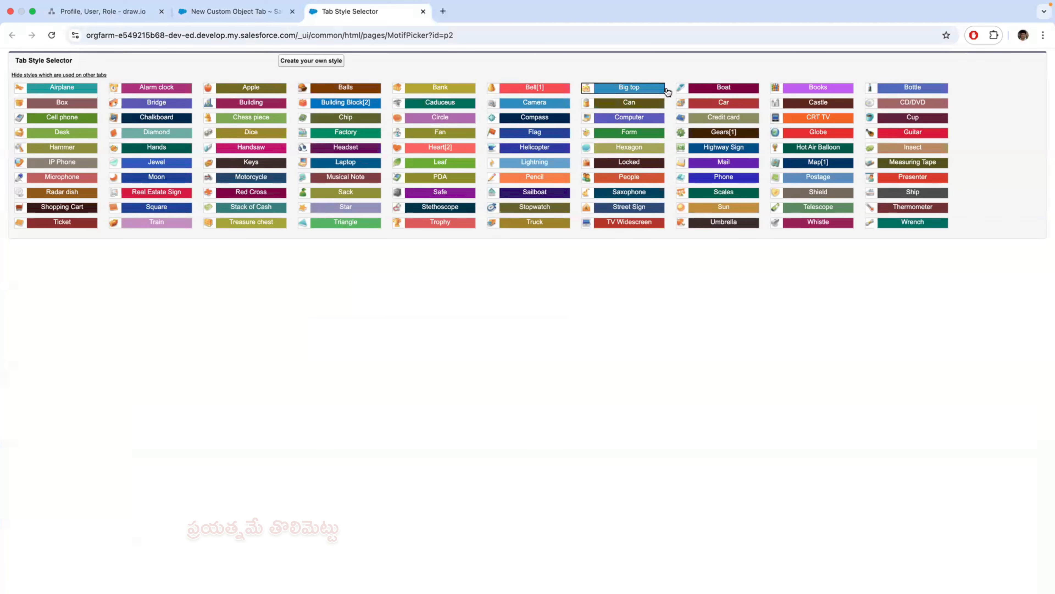
left_click(651, 89)
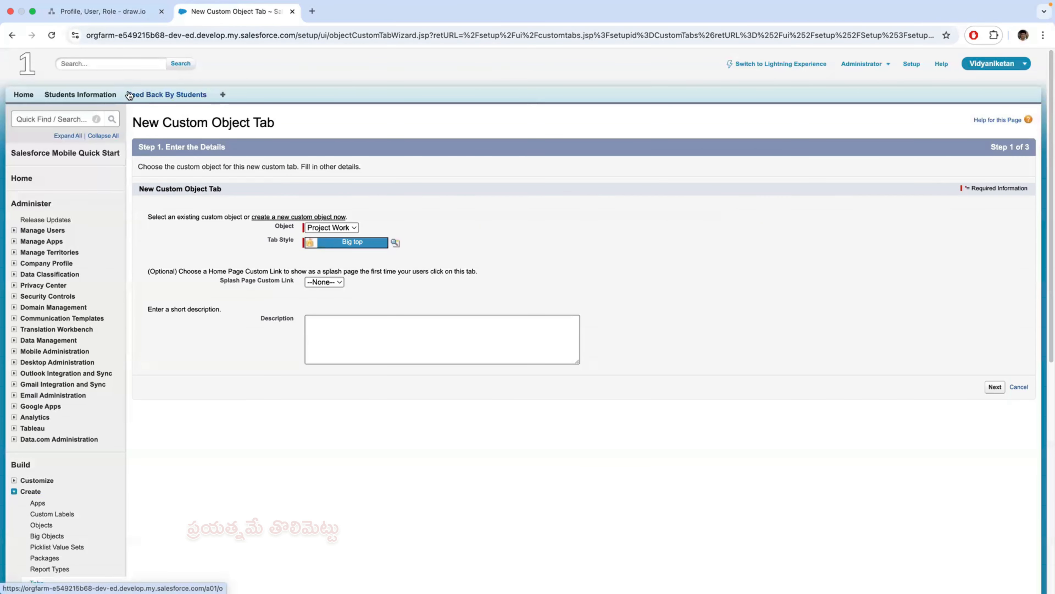
left_click(996, 388)
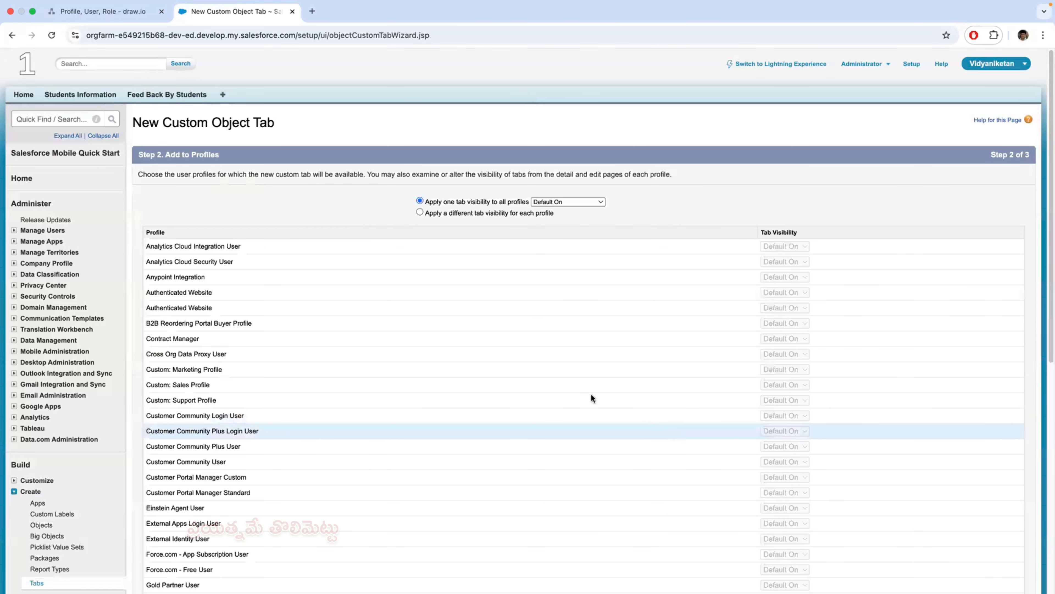
left_click(11, 35)
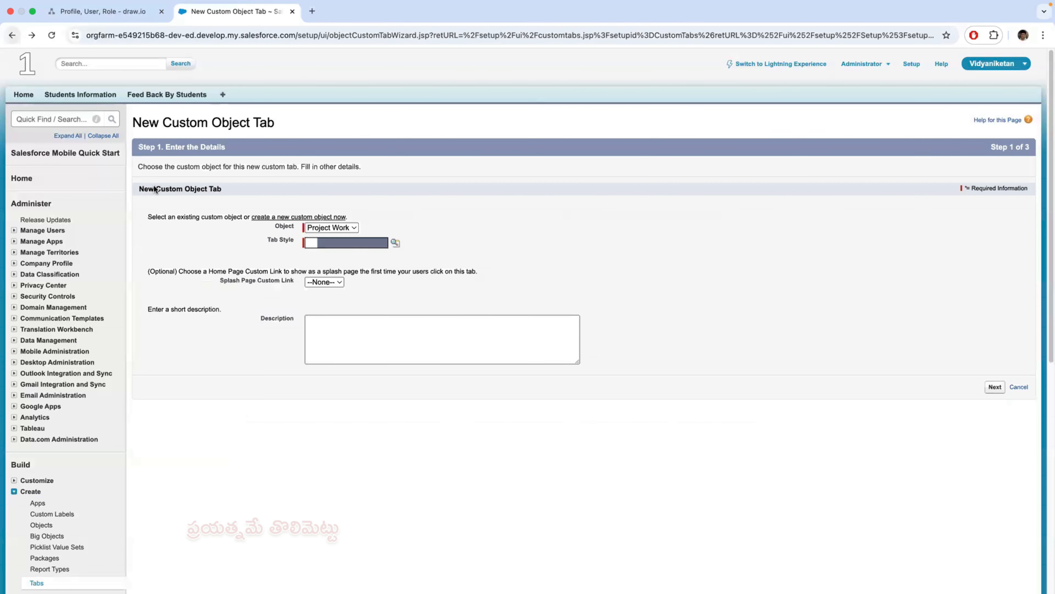
- Choose the Books style for the Project Work tab and proceed to its profile visibility
left_click(355, 244)
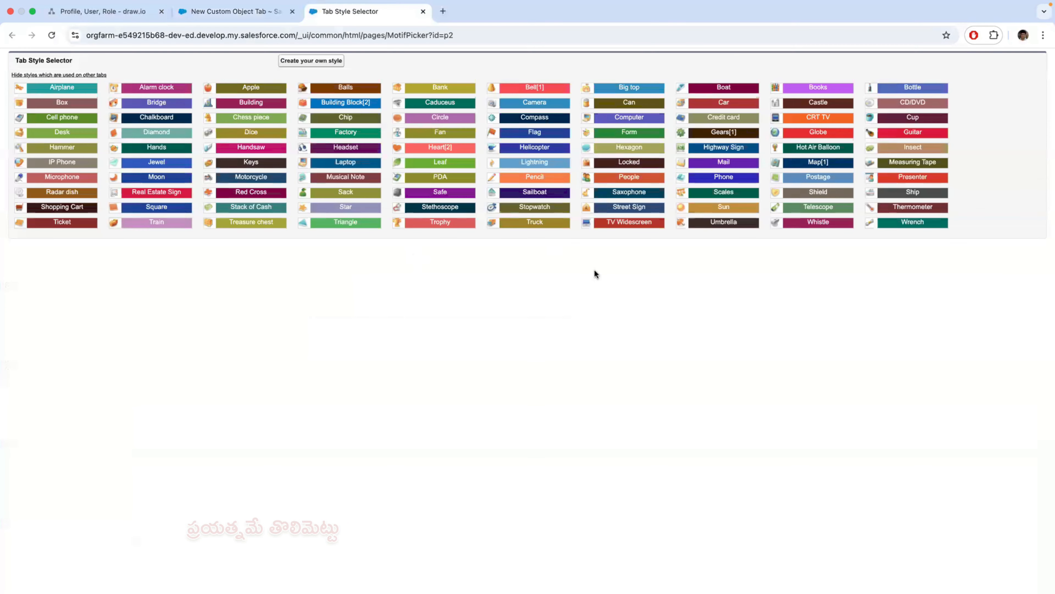
left_click(816, 88)
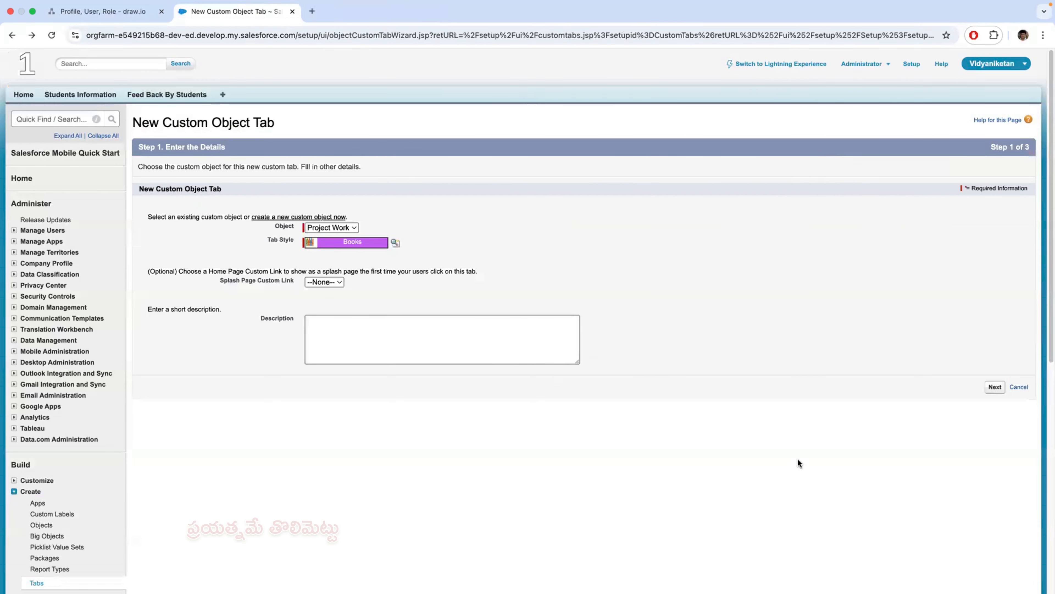
left_click(996, 388)
- Keep the Default On visibility for all profiles, include the tab in all custom apps, and save it
scroll(808, 430, "down", 4)
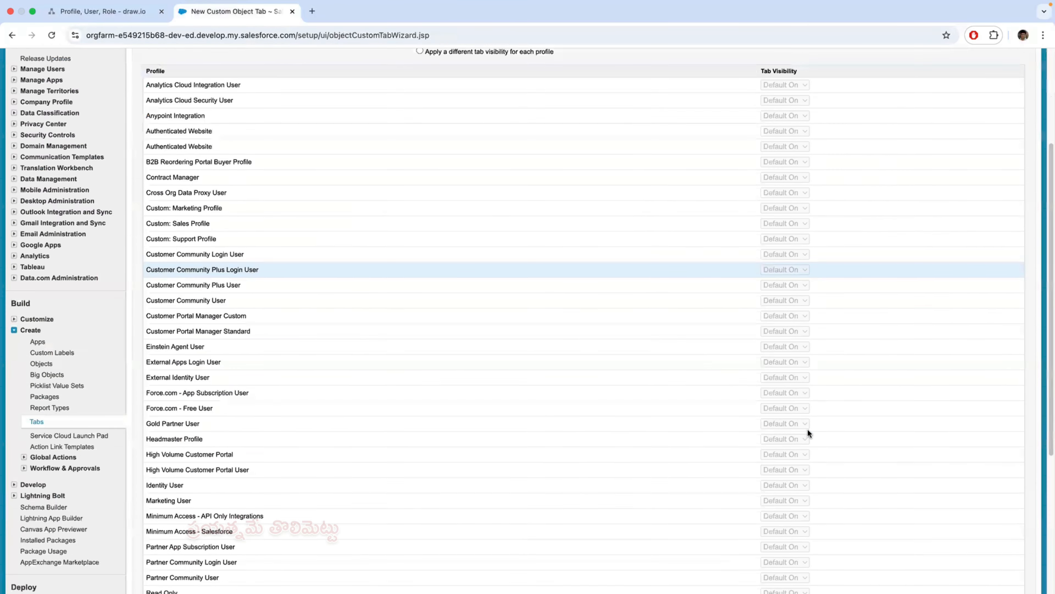
scroll(808, 428, "down", 10)
left_click(997, 515)
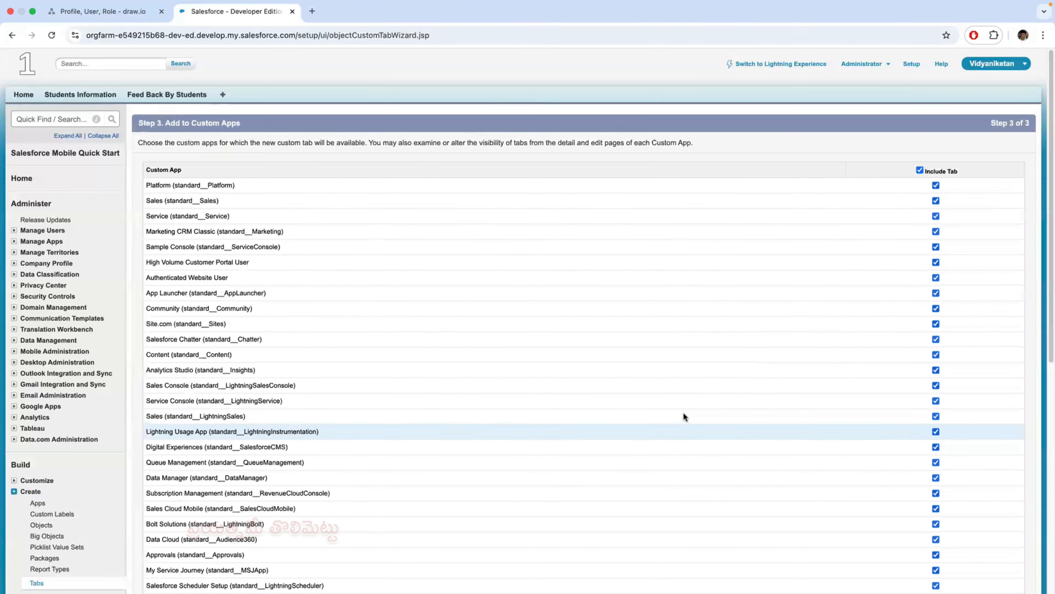
scroll(682, 412, "down", 6)
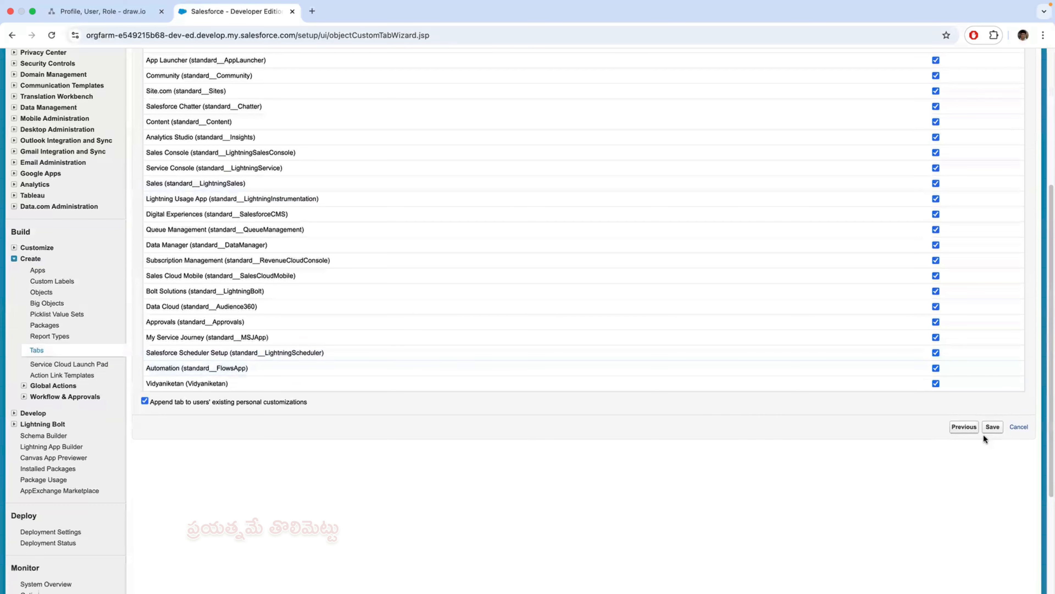
left_click(993, 429)
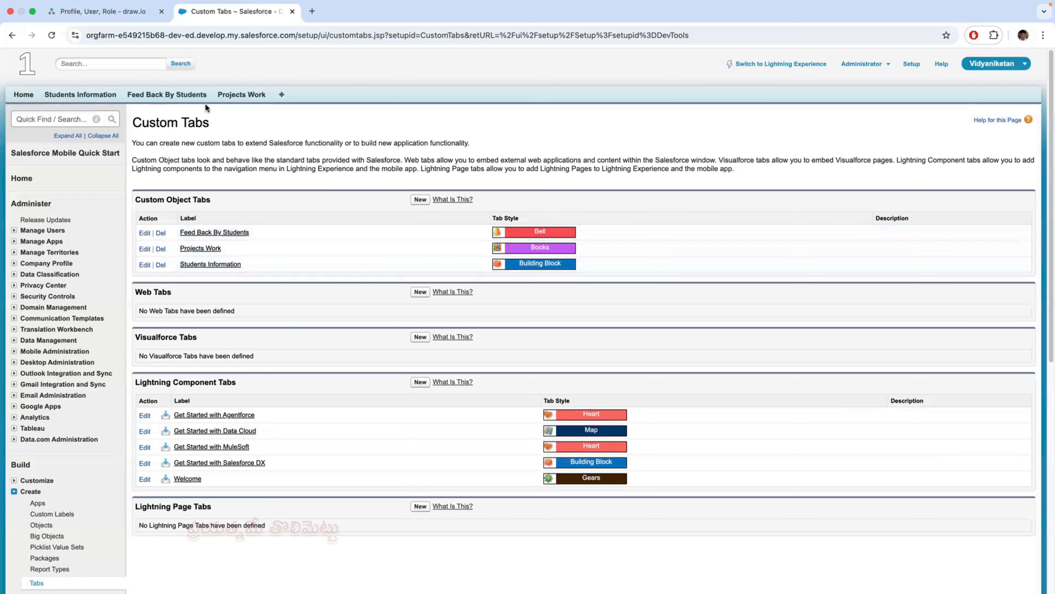
- Compare the recent records of the Feed Back By Students, Students Information and Projects Work objects
left_click(178, 98)
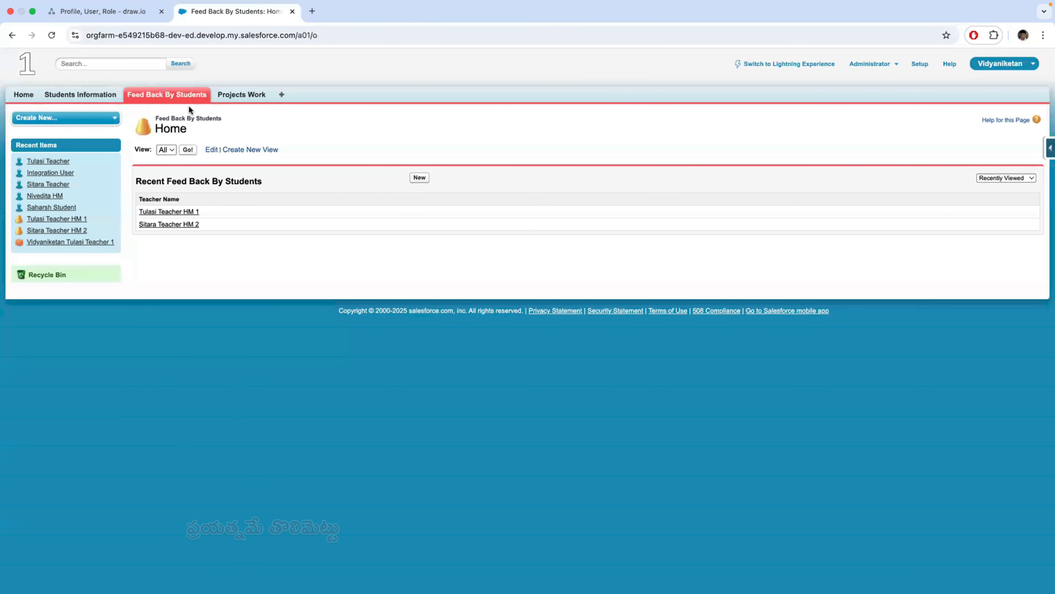
left_click(251, 96)
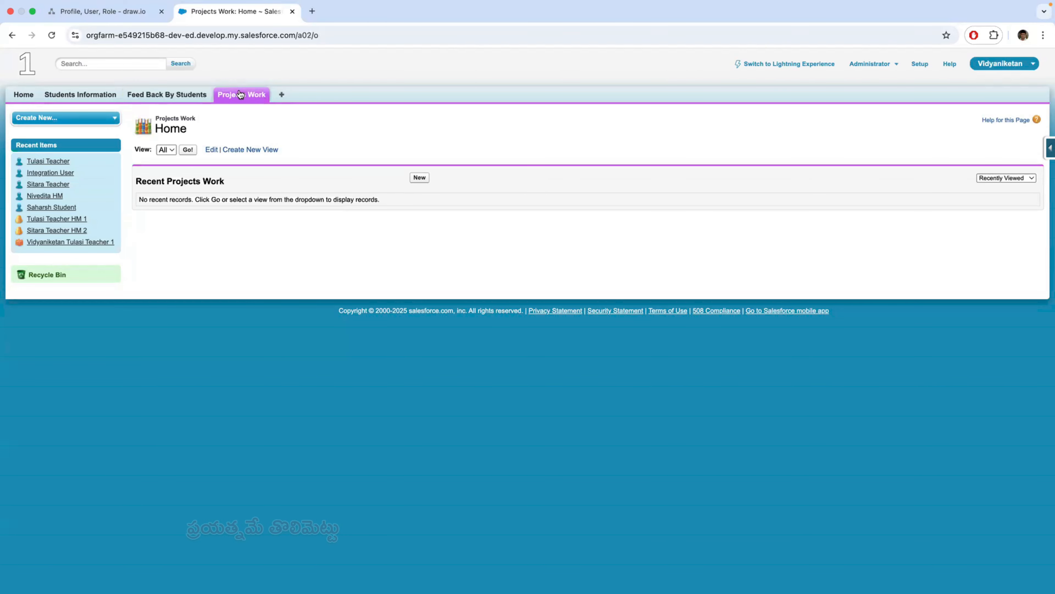
left_click(181, 97)
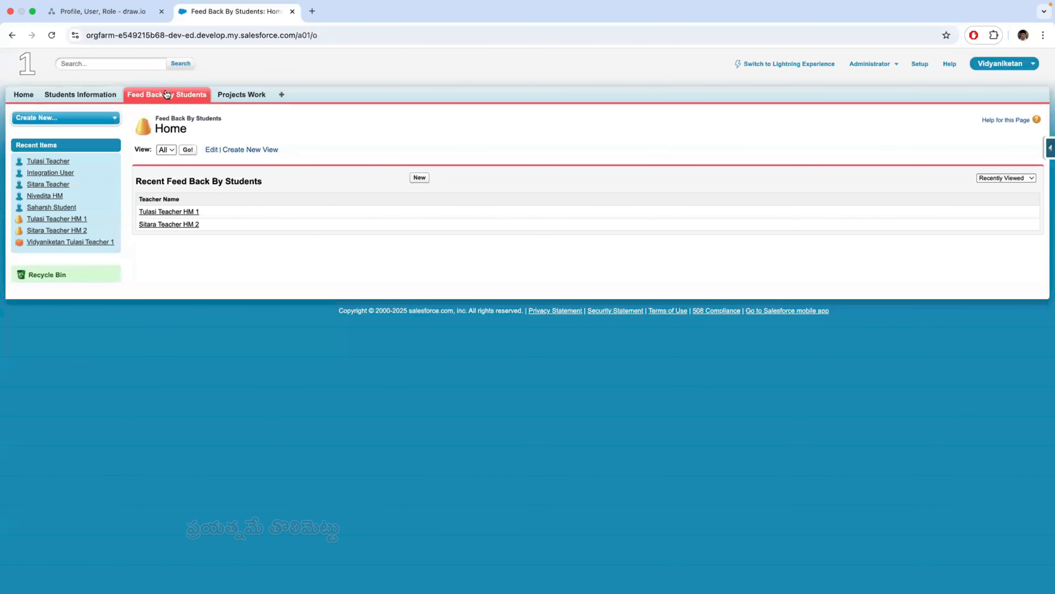
left_click(86, 95)
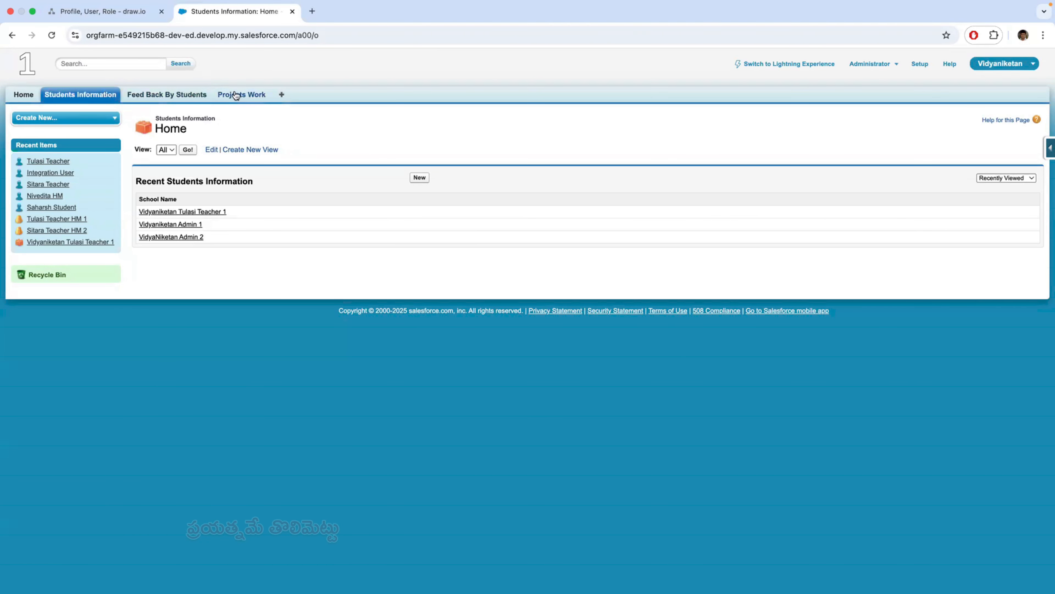
left_click(243, 95)
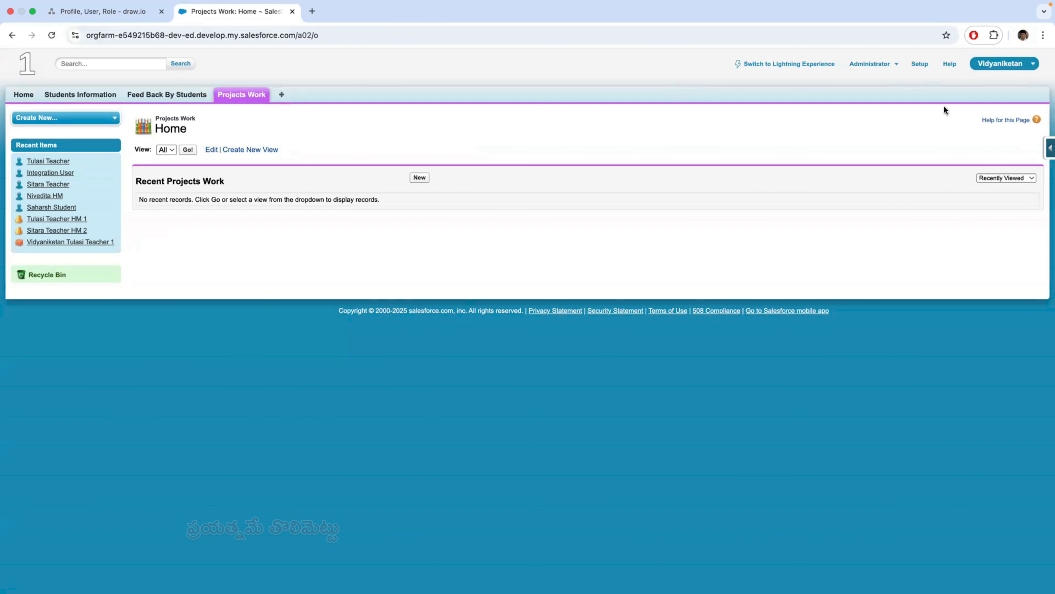
- Open the definition of the Project Work custom object from the custom objects in Setup
left_click(920, 63)
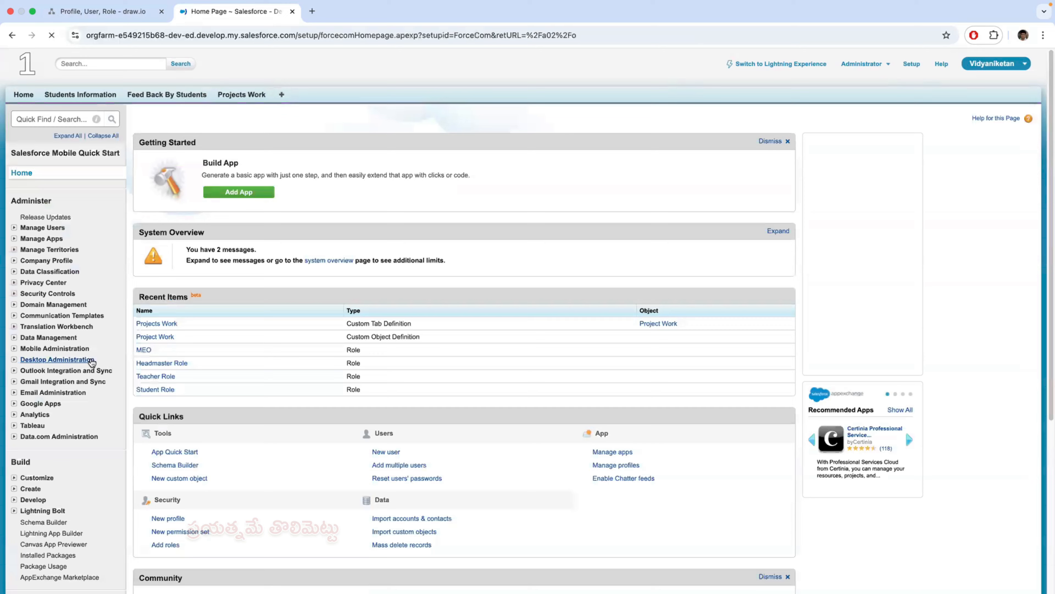
scroll(35, 296, "down", 5)
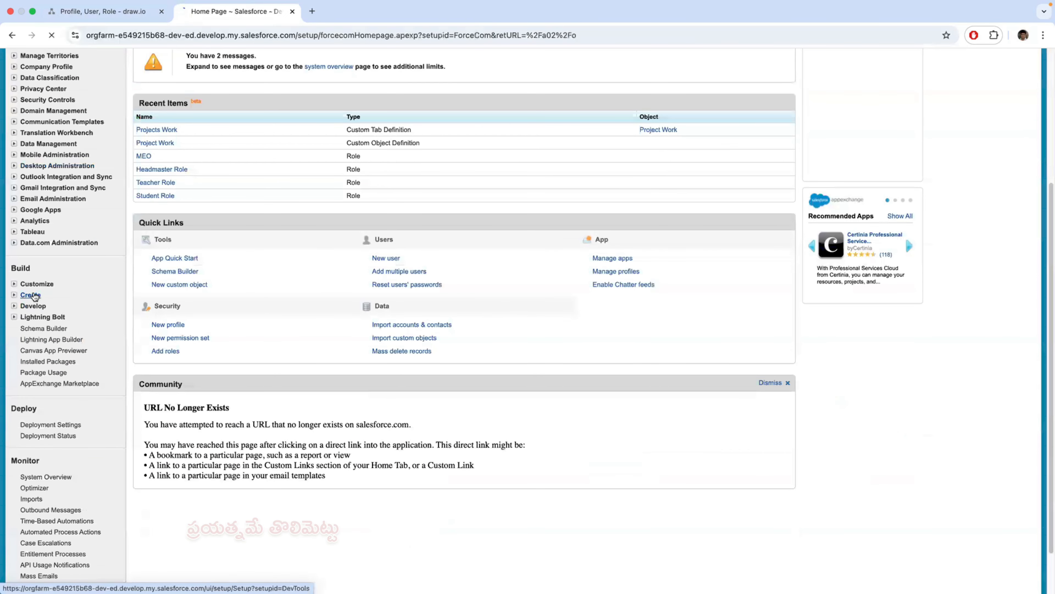
left_click(35, 296)
scroll(121, 377, "down", 9)
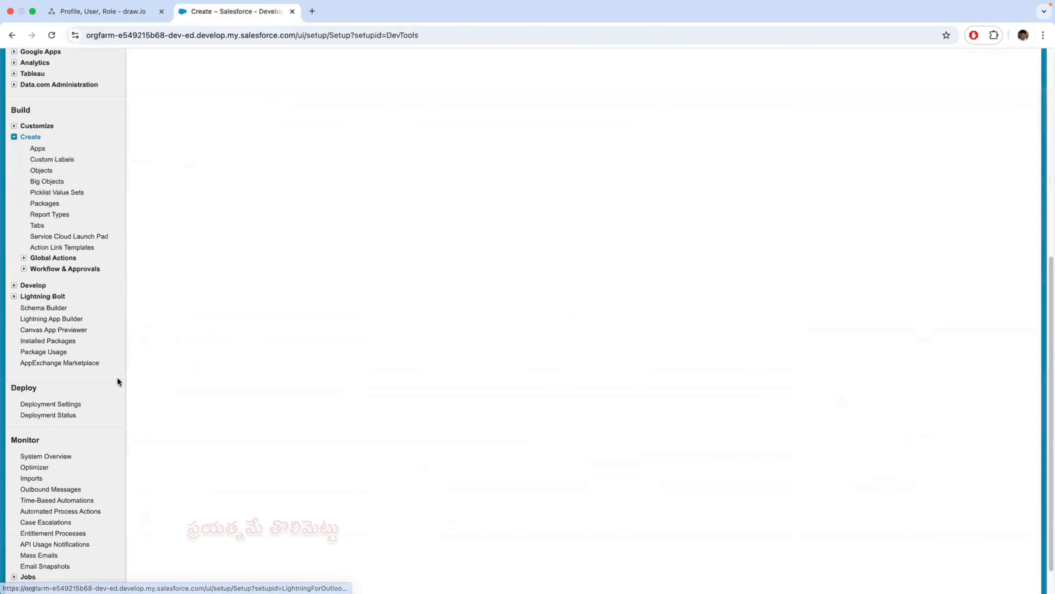
left_click(46, 167)
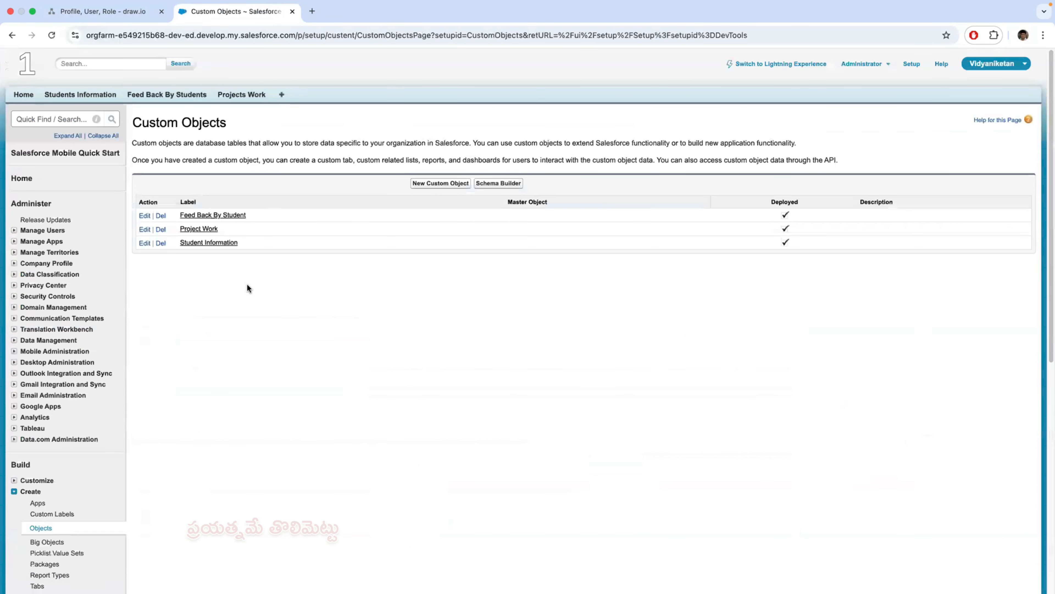
left_click(202, 228)
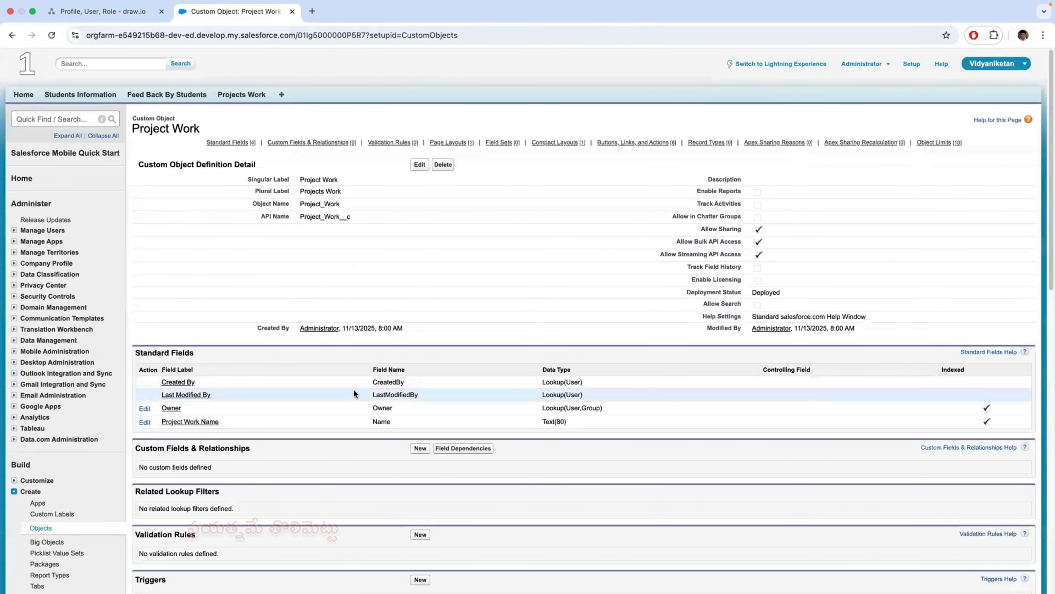
- Start a new custom field on the Project Work object with the Text data type and proceed to its details
scroll(505, 453, "down", 1)
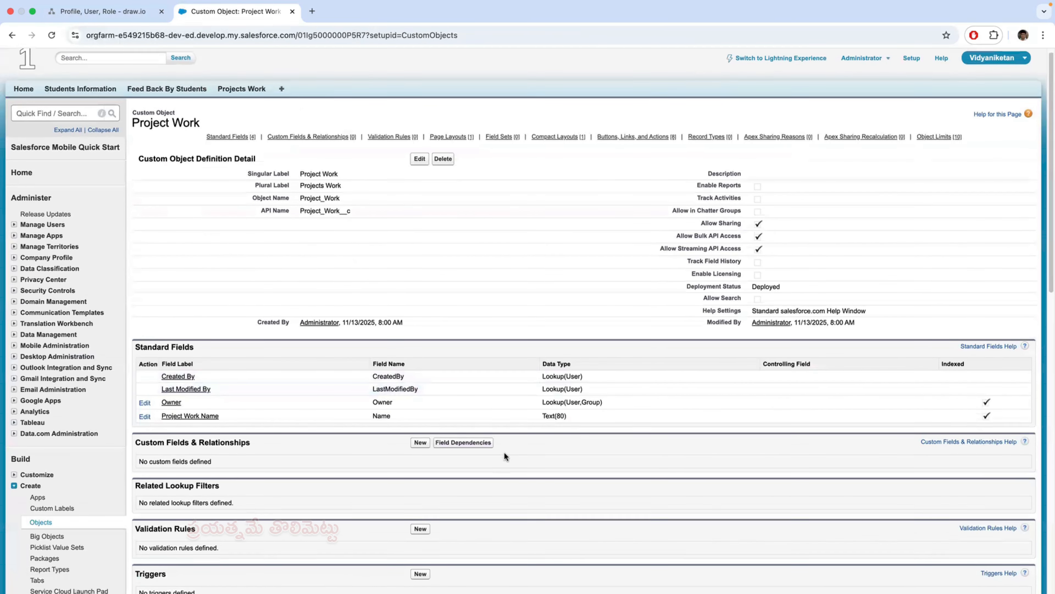
scroll(505, 453, "down", 5)
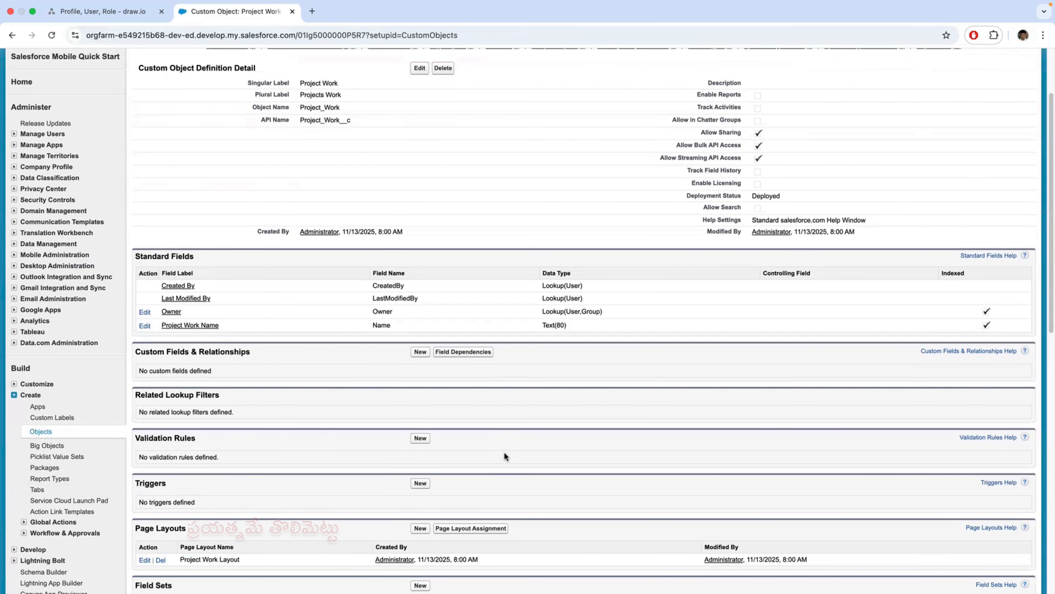
scroll(504, 451, "down", 1)
left_click(420, 349)
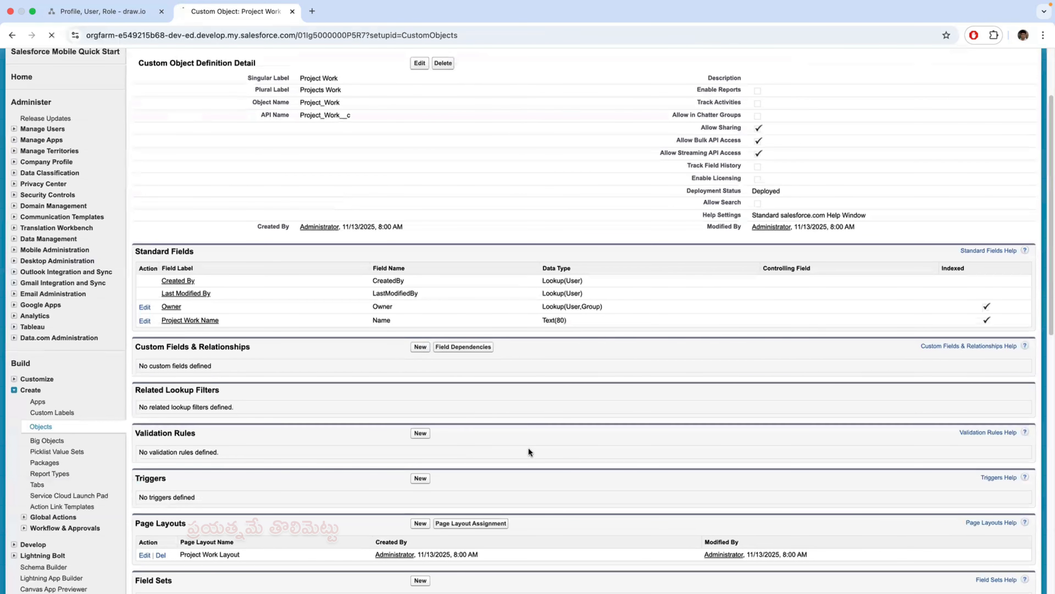
scroll(418, 427, "down", 5)
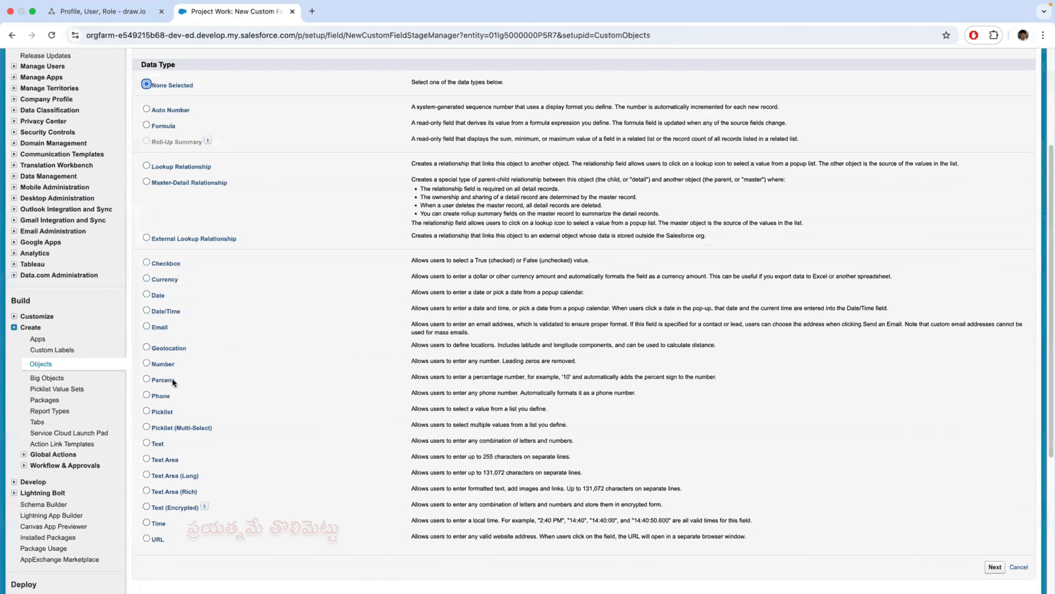
scroll(172, 378, "down", 3)
left_click(147, 363)
scroll(365, 428, "down", 3)
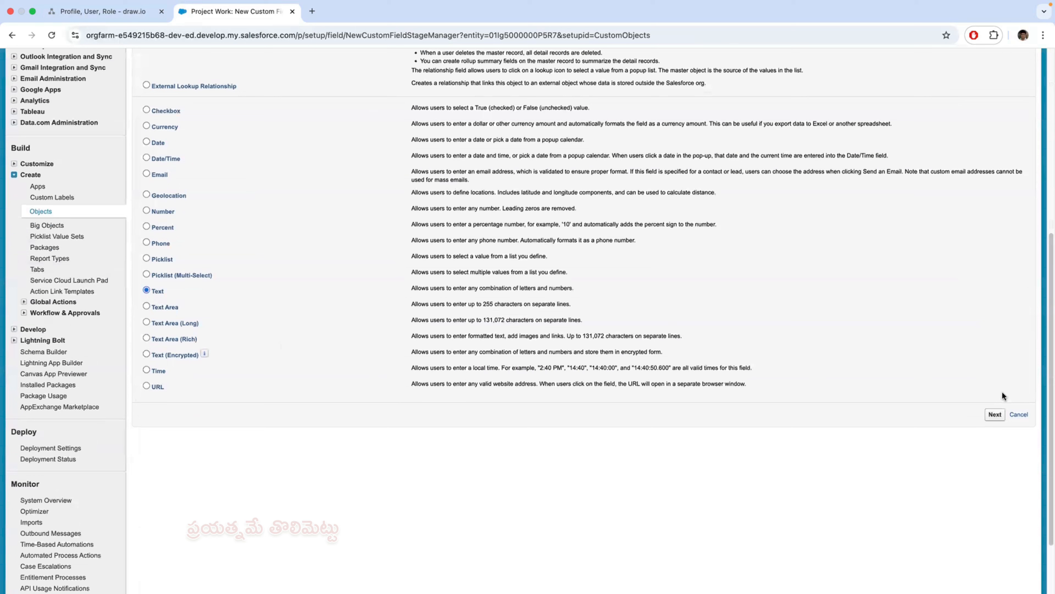
left_click(995, 413)
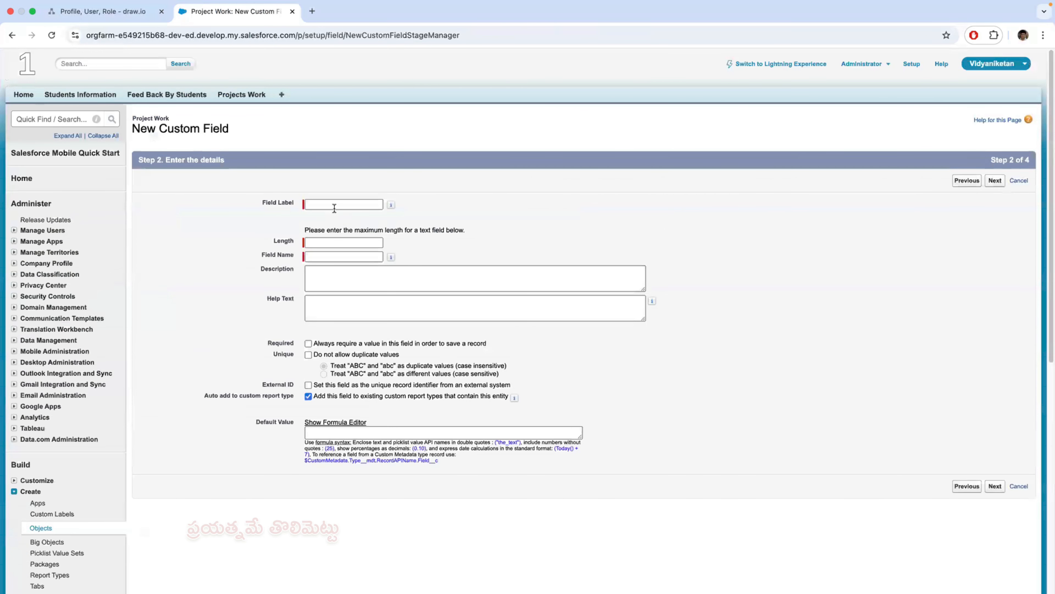
- Label the text field Student Name, set its length to 12, and proceed to field-level security
left_click(333, 203)
type("Student Name")
left_click(323, 242)
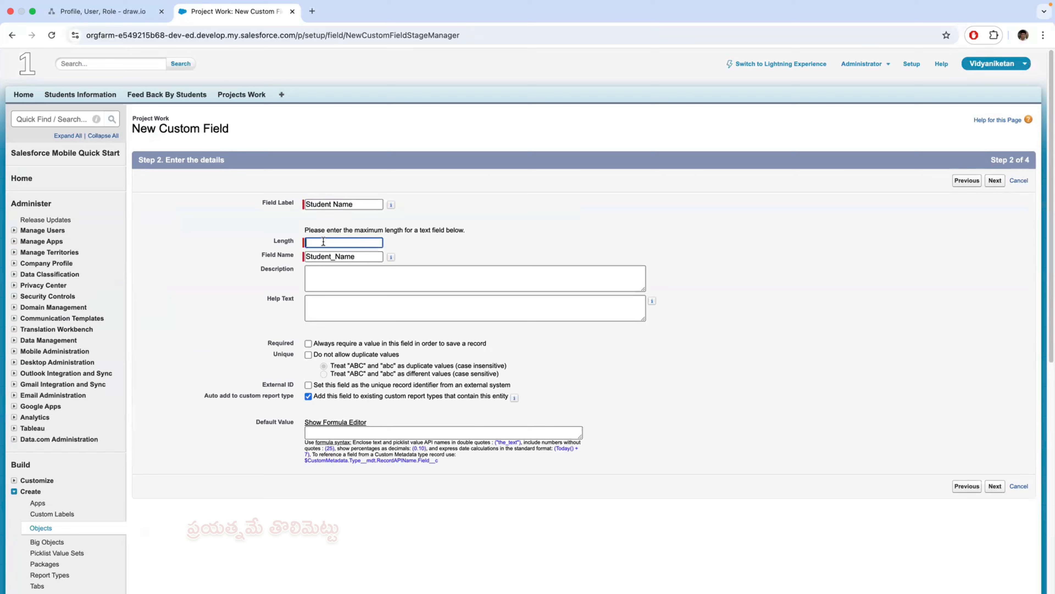
type("12")
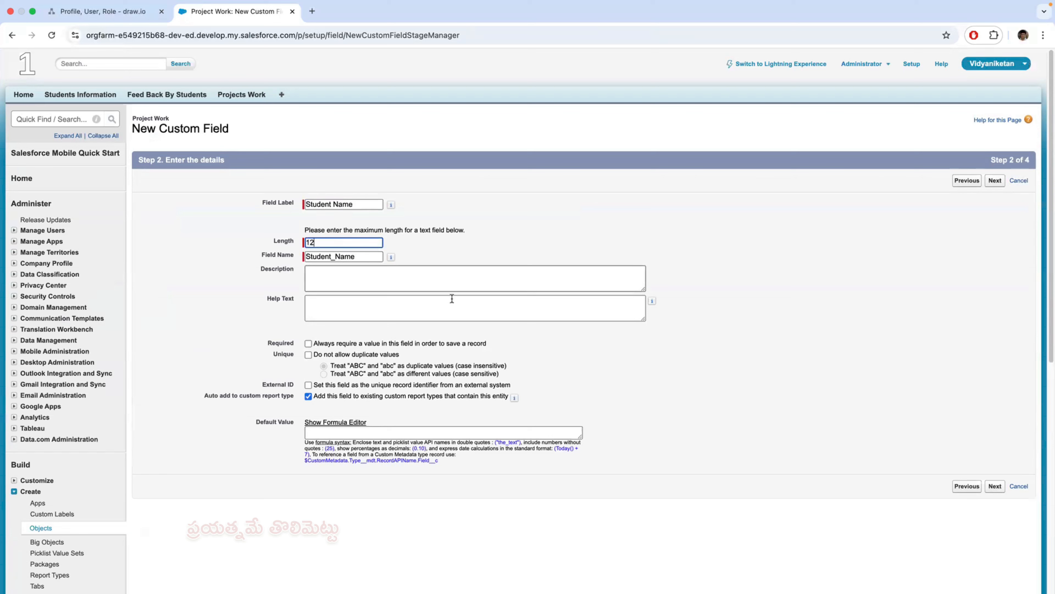
left_click(995, 487)
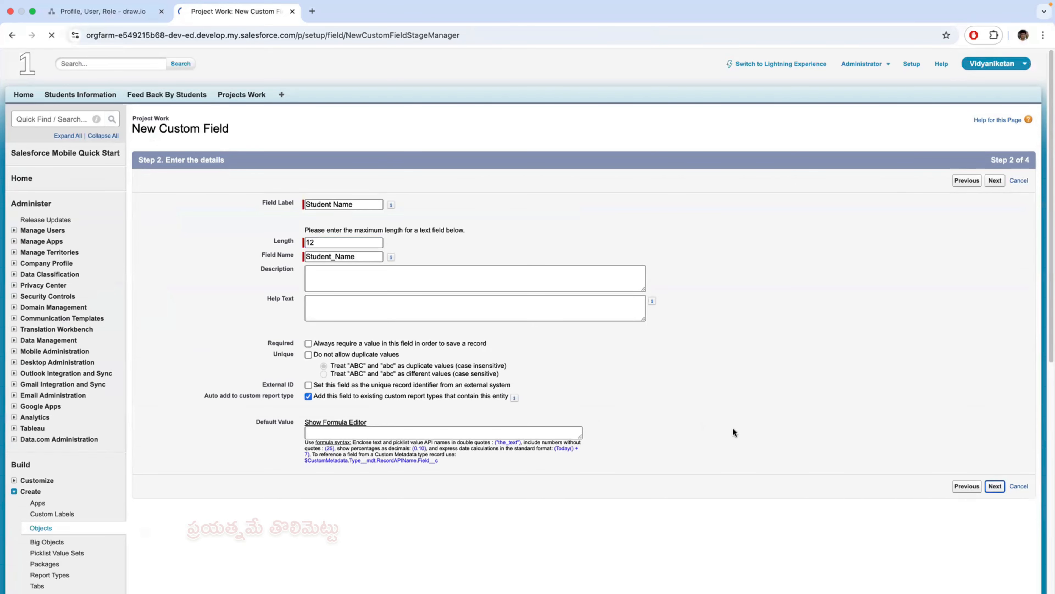
- Keep the default profile visibility and Project Work Layout for Student Name, save it, and start another custom field
scroll(852, 449, "down", 4)
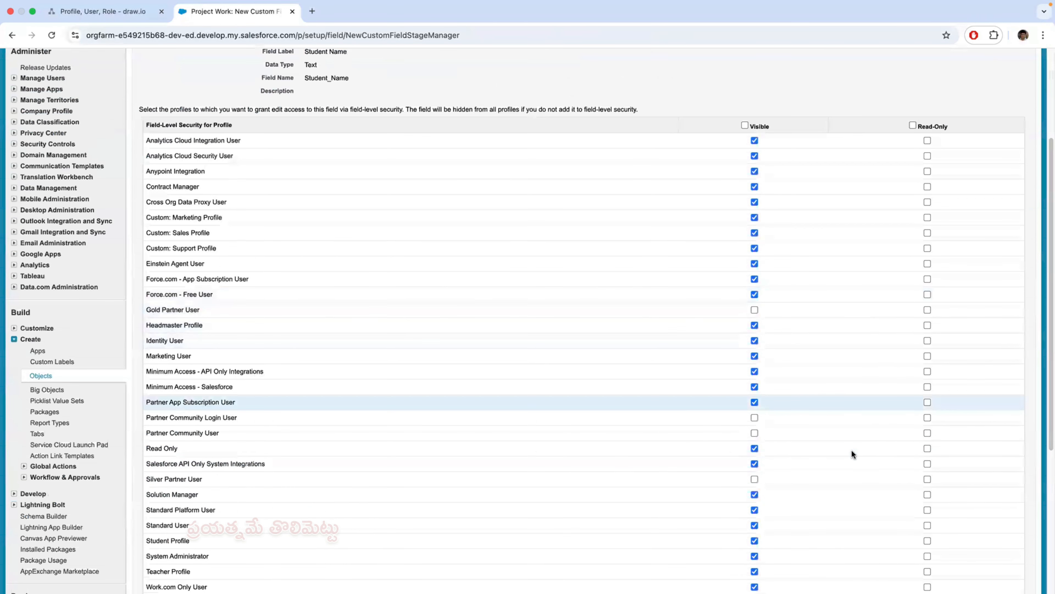
scroll(852, 449, "down", 5)
left_click(995, 376)
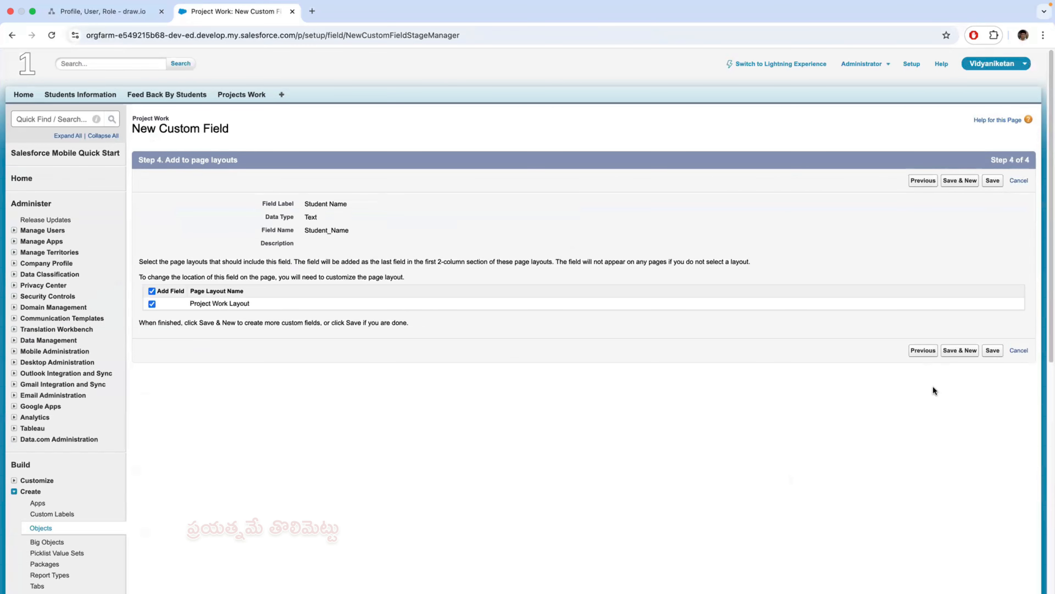
left_click(959, 352)
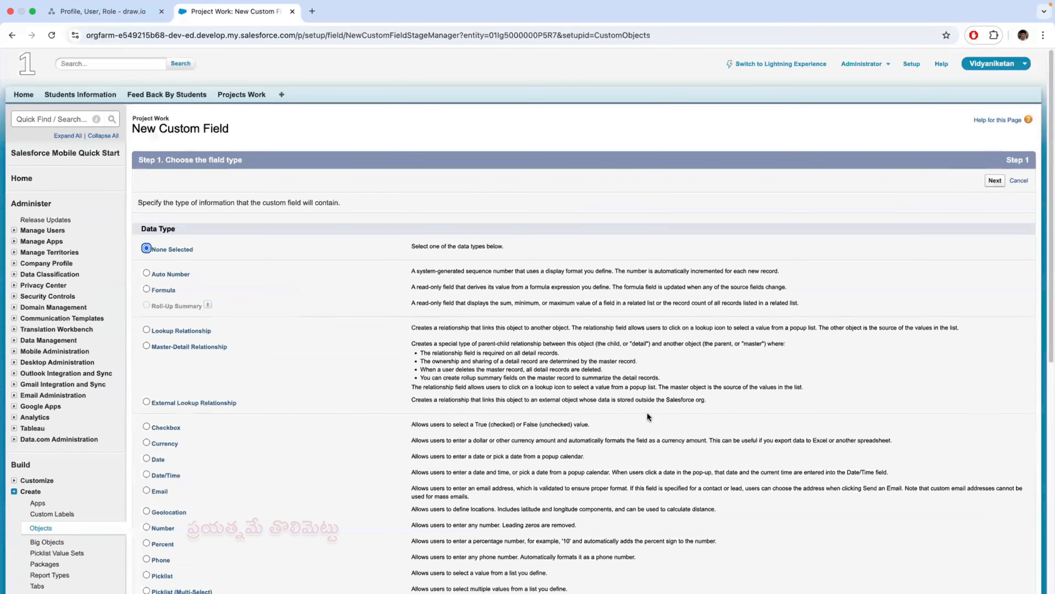
- Choose the Number data type for the second custom field and proceed to its details
scroll(285, 402, "down", 7)
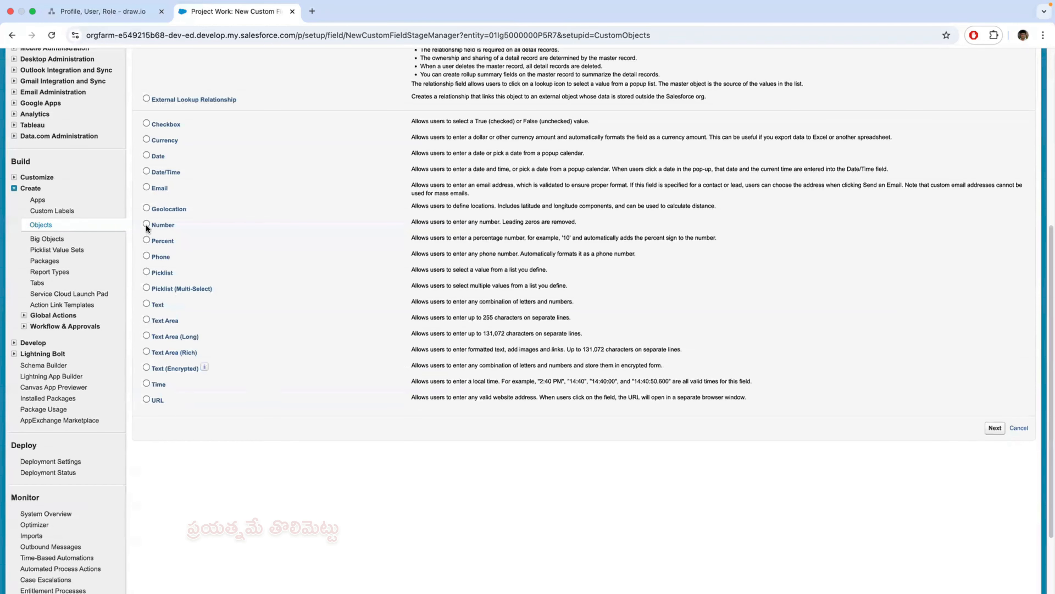
left_click(147, 224)
scroll(599, 434, "down", 1)
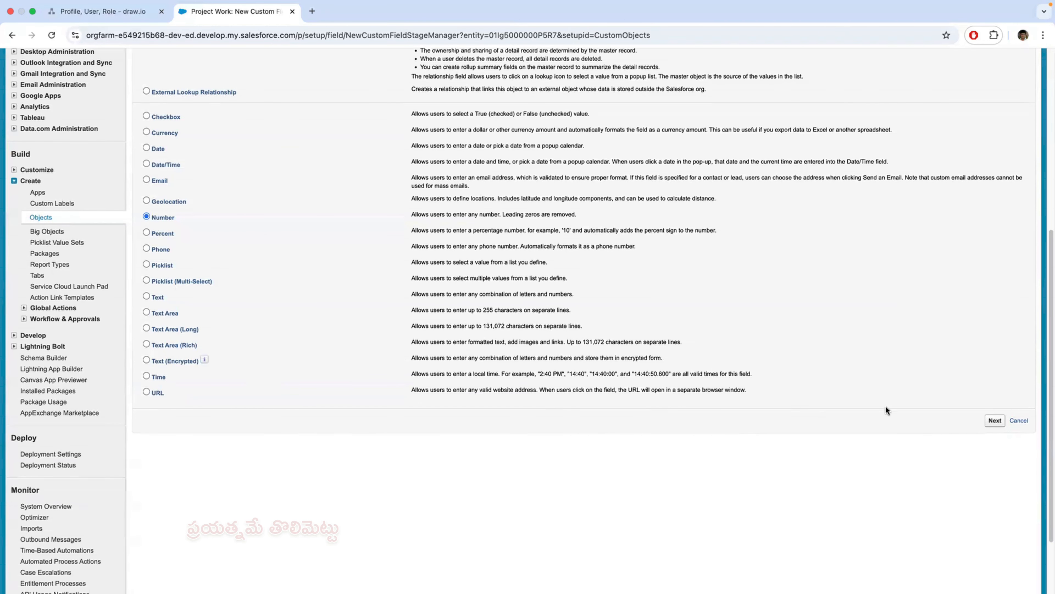
left_click(996, 421)
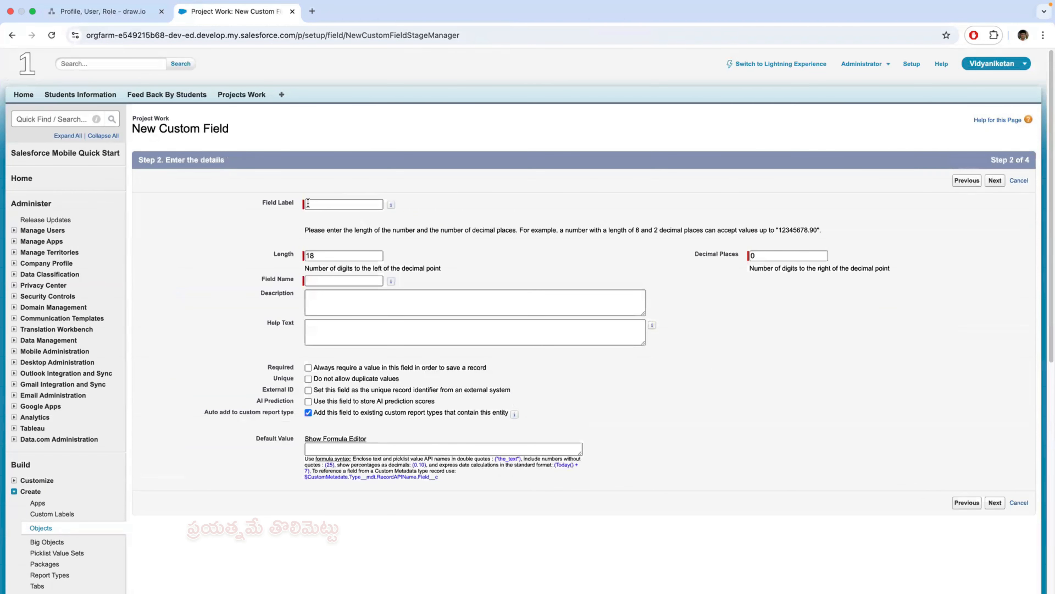
- Label the number field Marks, keep length 18 with 0 decimal places, and proceed to field-level security
left_click(327, 204)
type("Marks")
key("Tab")
key("Tab")
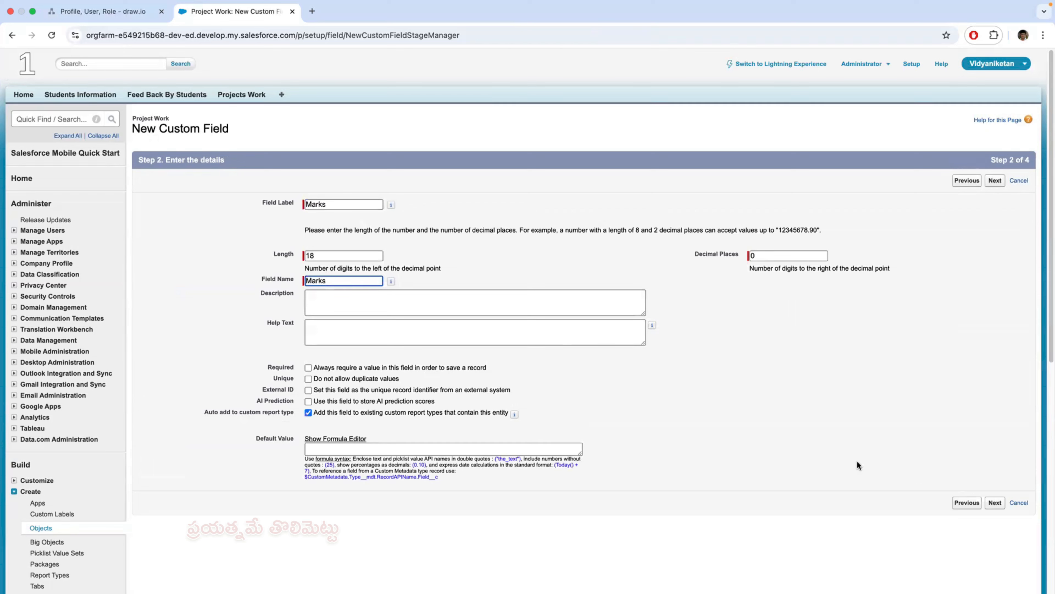
left_click(995, 502)
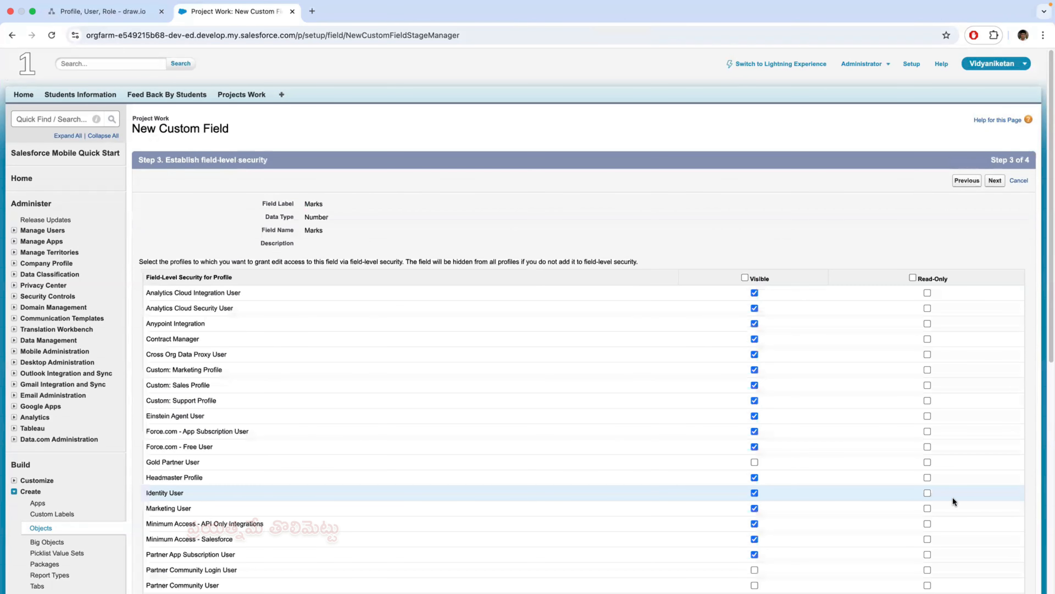
- Keep the default profile visibility and Project Work Layout for the Marks field, and save it
scroll(942, 483, "down", 10)
left_click(995, 375)
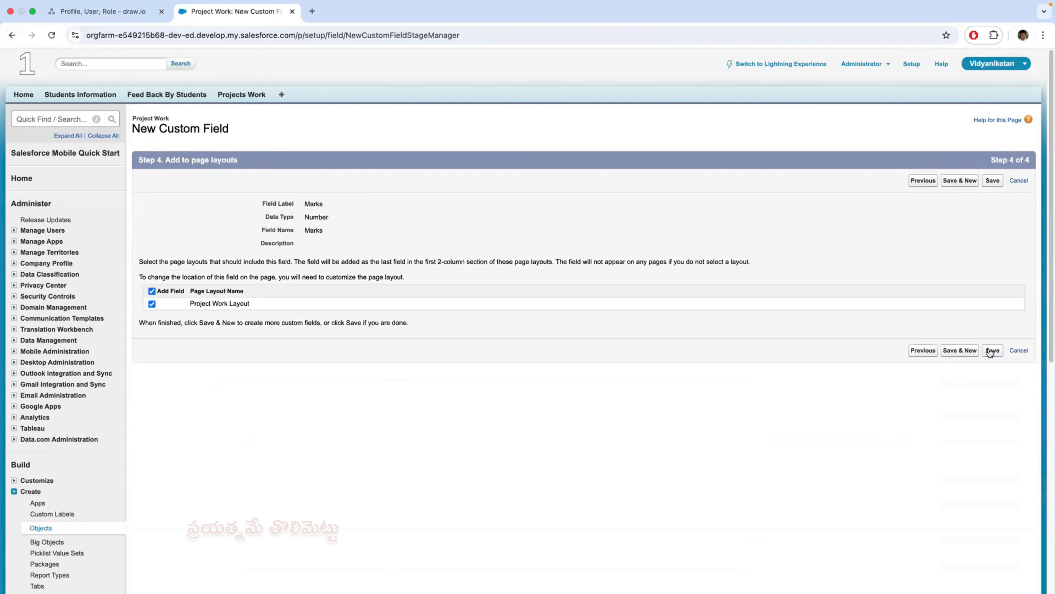
left_click(983, 353)
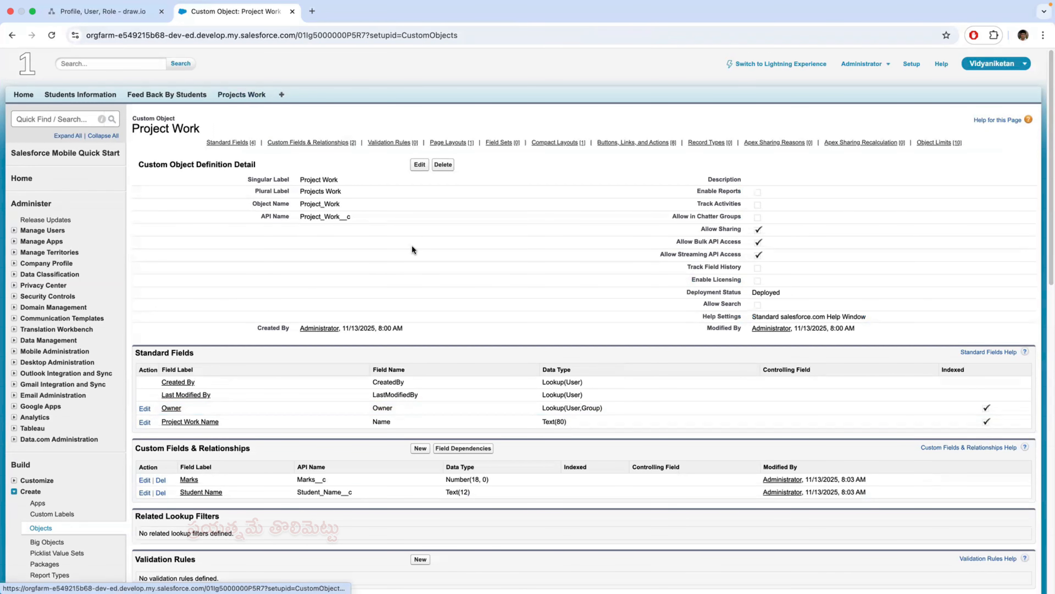
- Check the role sketch in draw.io, return to Salesforce, and open a blank new Project Work record
left_click(122, 14)
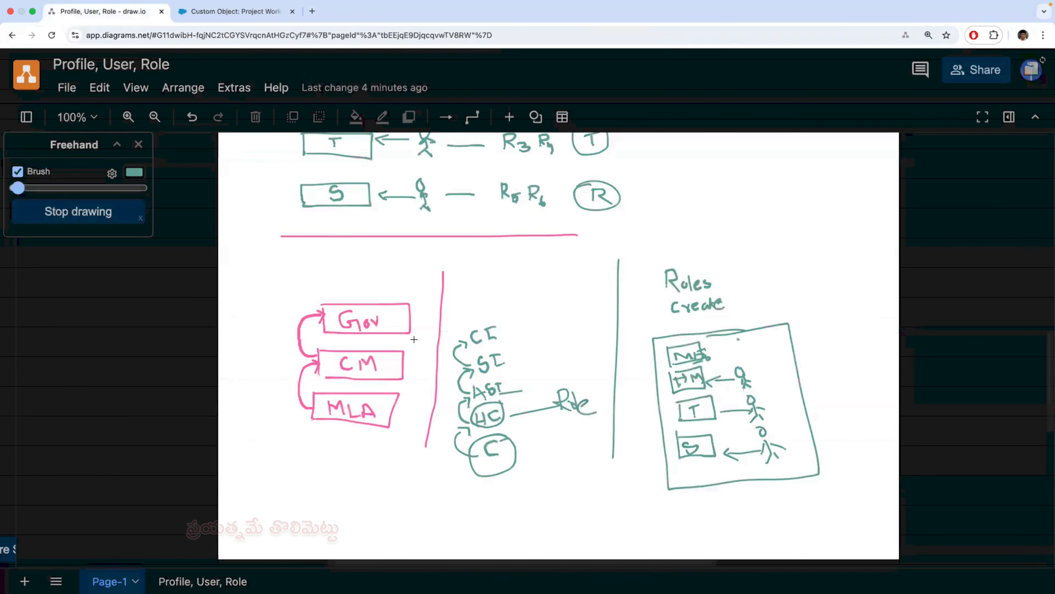
scroll(414, 339, "down", 10)
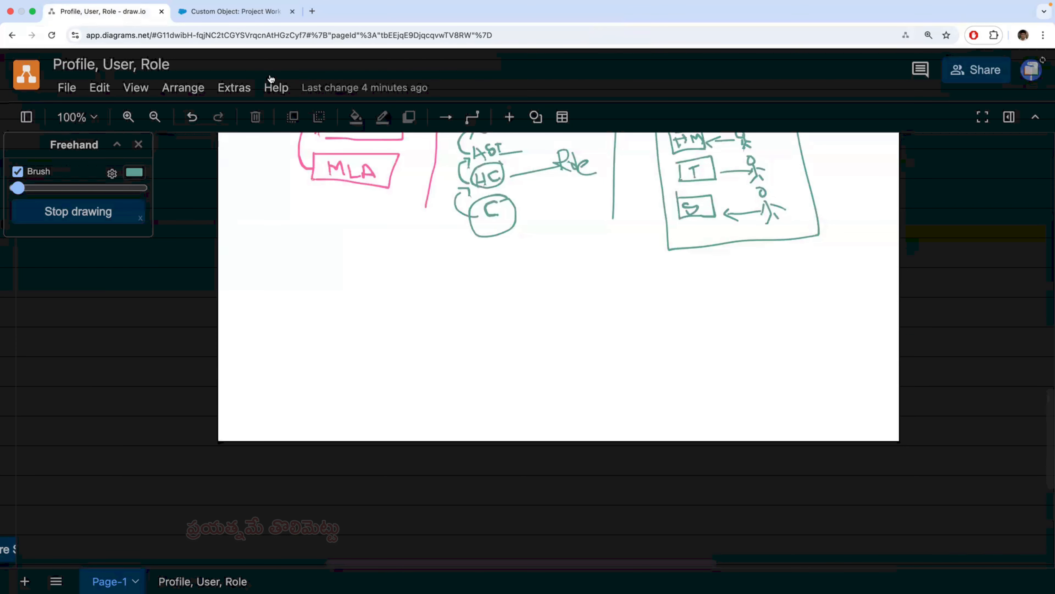
left_click(249, 12)
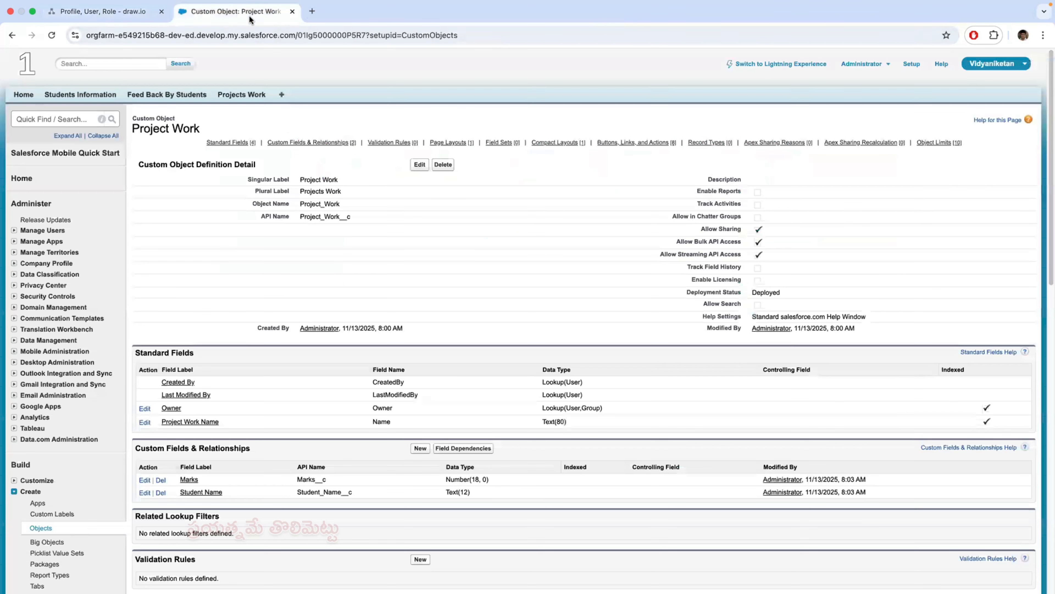
left_click(245, 96)
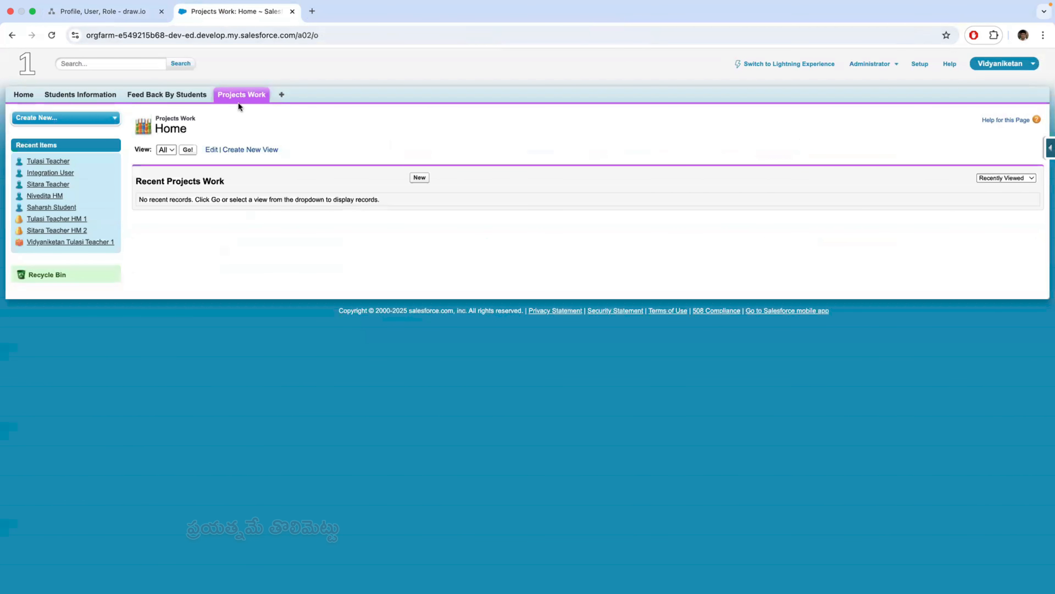
left_click(419, 179)
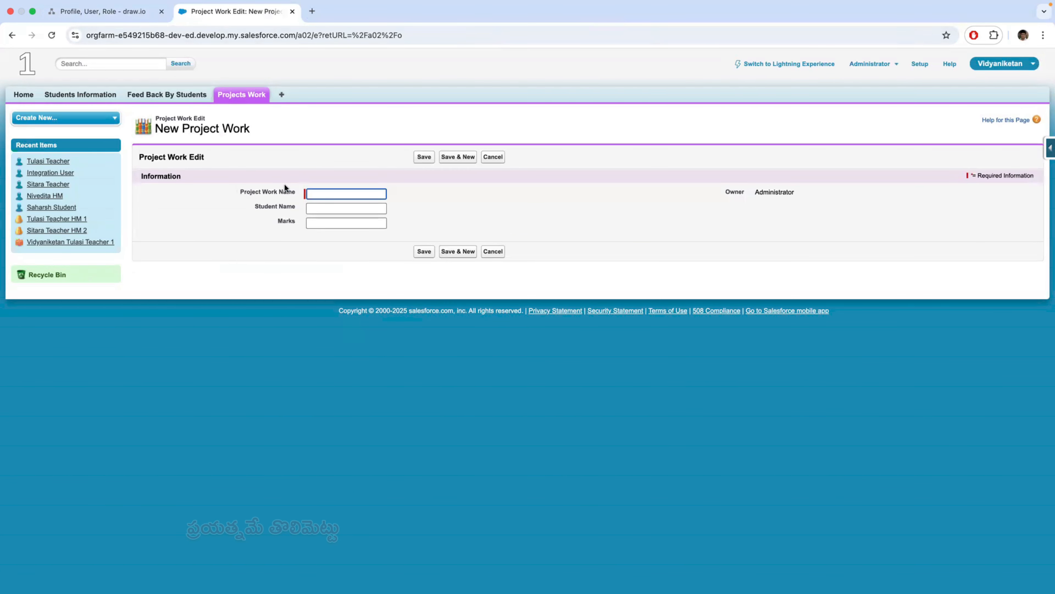
- Switch to the draw.io diagram and sketch a box labelled HM linked to R1, R2 below the existing role drawings
left_click(134, 12)
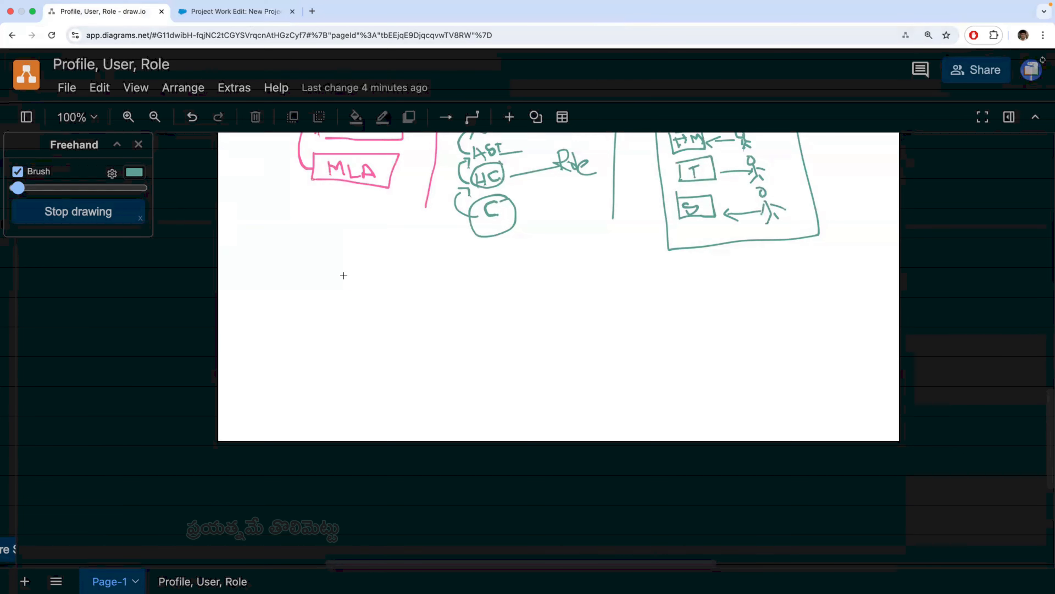
scroll(391, 307, "up", 1)
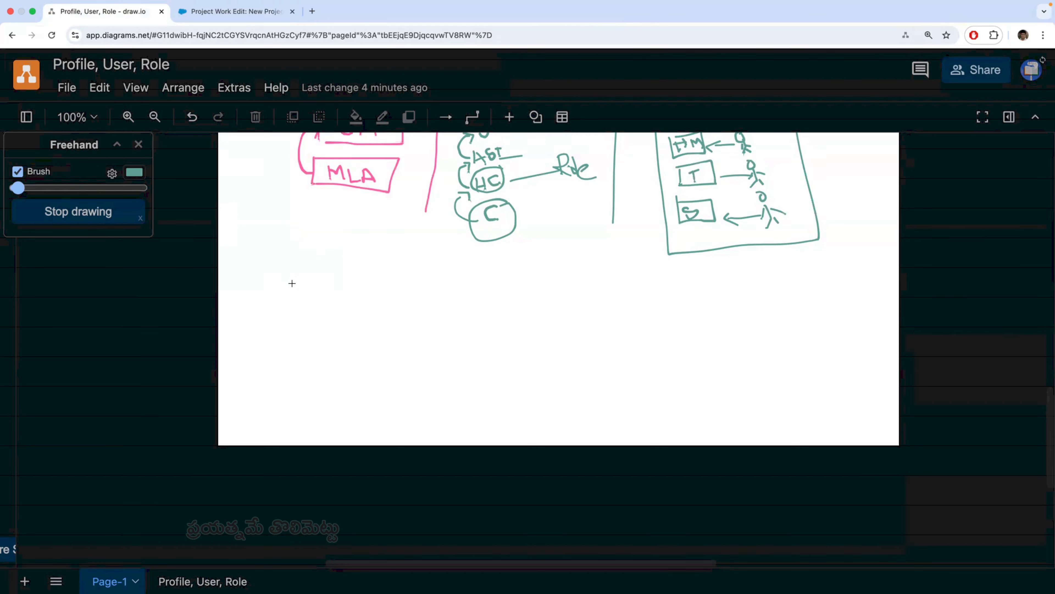
mouse_move(277, 274)
left_mouse_down()
mouse_move(276, 287)
mouse_move(323, 297)
mouse_move(320, 273)
mouse_move(292, 272)
mouse_move(285, 287)
mouse_move(427, 296)
left_mouse_up()
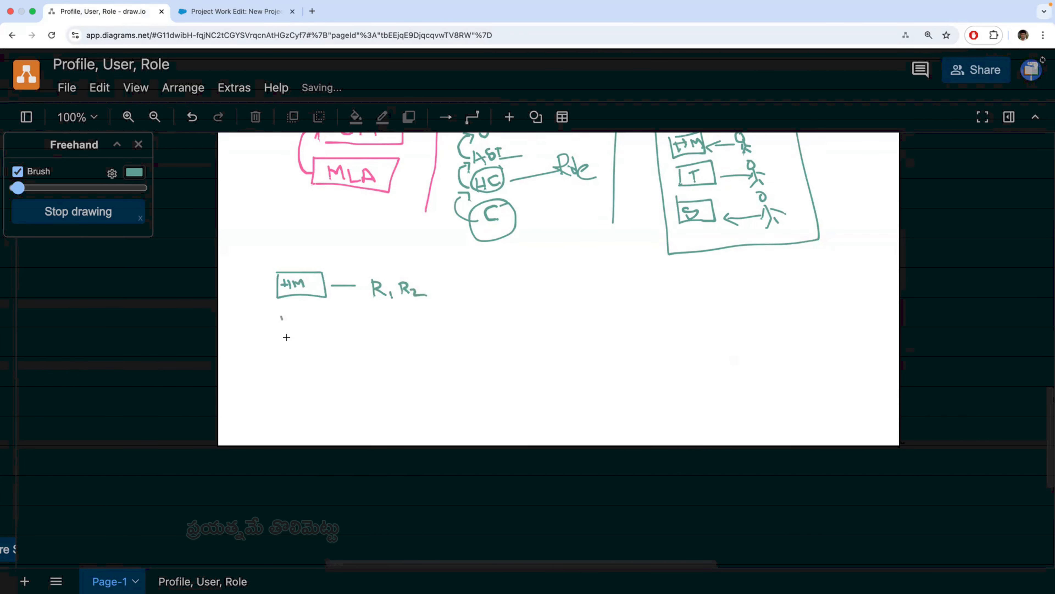
- Sketch a box labelled T linked to R3, R4 under the HM row
mouse_move(286, 336)
left_mouse_down()
mouse_move(281, 316)
mouse_move(330, 317)
mouse_move(287, 335)
left_mouse_up()
mouse_move(296, 325)
left_mouse_down()
mouse_move(295, 332)
mouse_move(374, 333)
mouse_move(380, 322)
mouse_move(394, 336)
left_mouse_up()
mouse_move(385, 328)
left_mouse_down()
mouse_move(389, 339)
mouse_move(421, 334)
left_mouse_up()
left_click_drag(429, 330, 432, 338)
left_click_drag(403, 332, 403, 342)
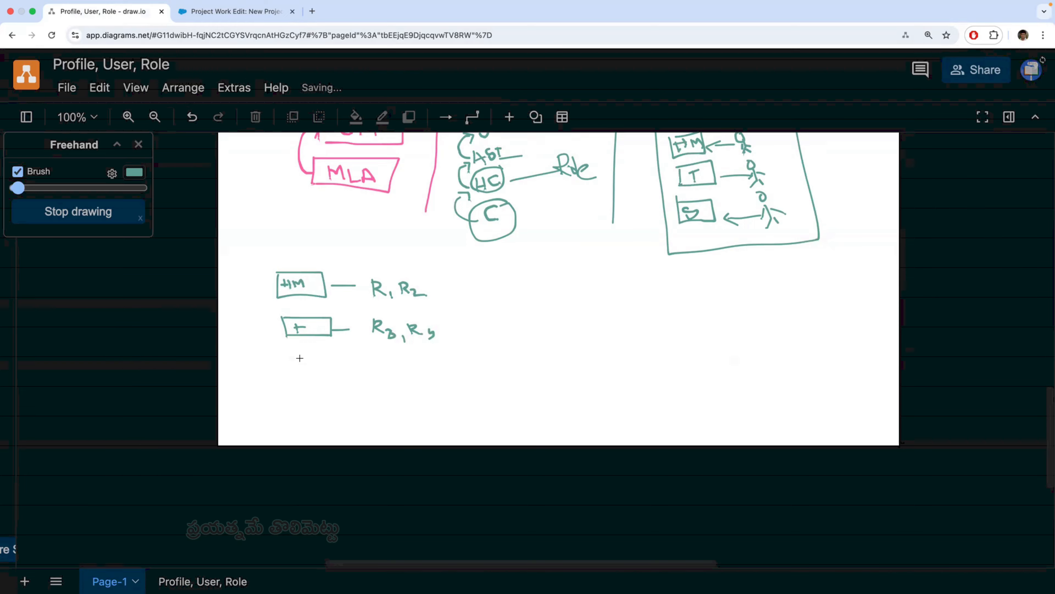
- Sketch a box labelled S with an arrow to R5, R6 under the T row, and return to the new Project Work record in Salesforce
mouse_move(292, 325)
left_mouse_down()
mouse_move(307, 325)
mouse_move(300, 341)
mouse_move(287, 329)
mouse_move(292, 375)
mouse_move(320, 356)
mouse_move(342, 377)
mouse_move(291, 379)
mouse_move(317, 374)
mouse_move(305, 377)
left_mouse_up()
mouse_move(357, 370)
left_mouse_down()
mouse_move(394, 366)
mouse_move(412, 377)
mouse_move(414, 366)
mouse_move(441, 366)
left_mouse_up()
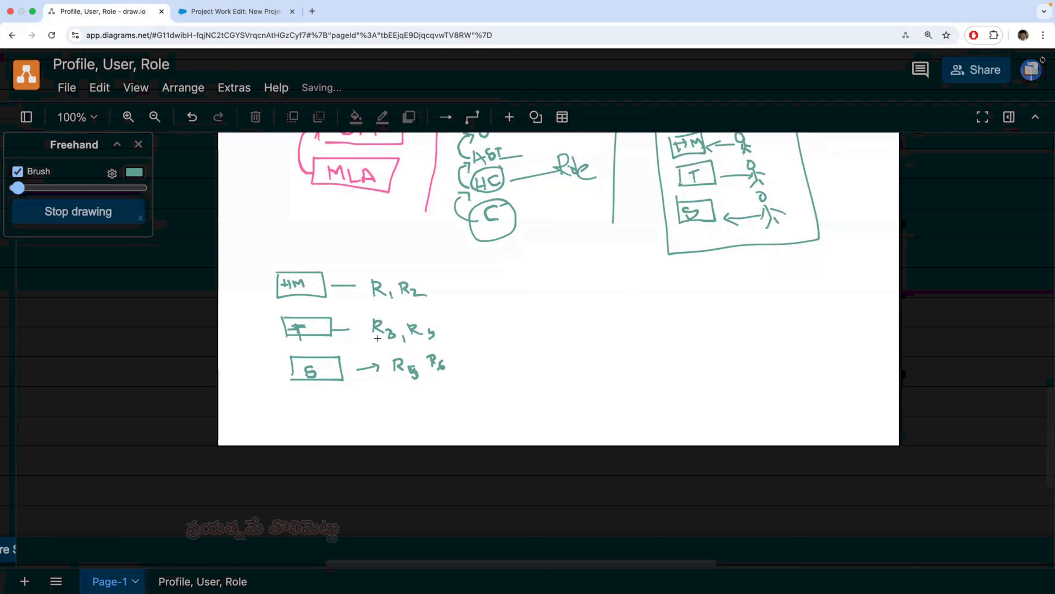
left_click(249, 12)
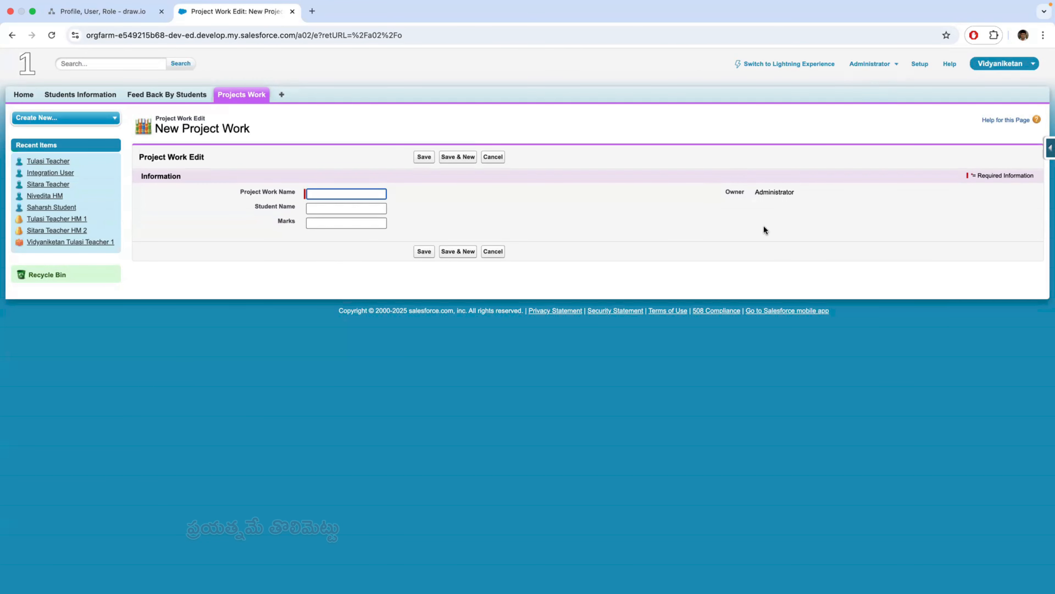
- Review the HM, T and S record assignments in the draw.io diagram and return to the new Project Work record
left_click(125, 13)
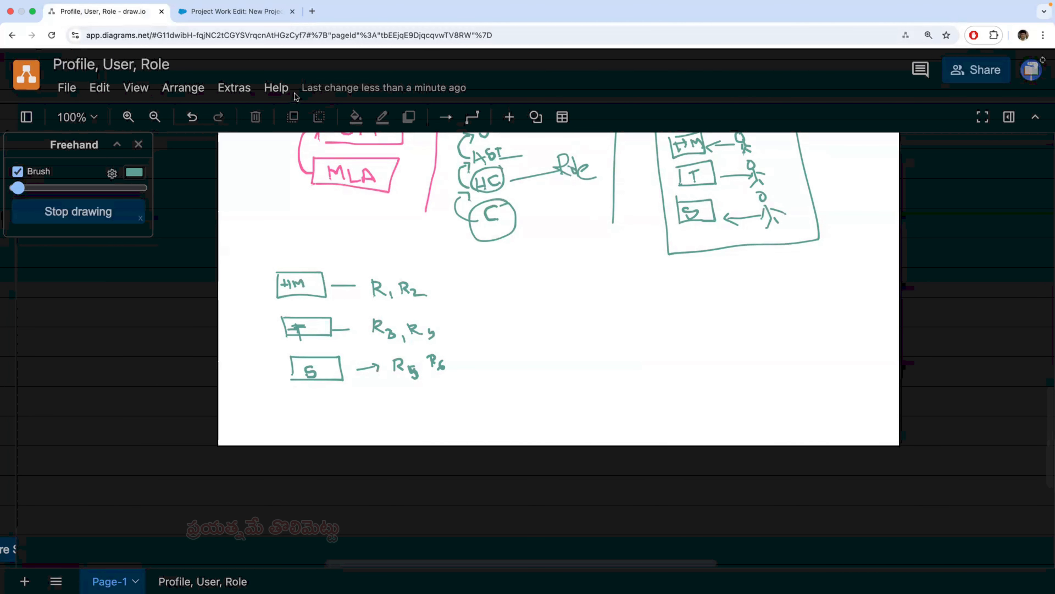
left_click(235, 12)
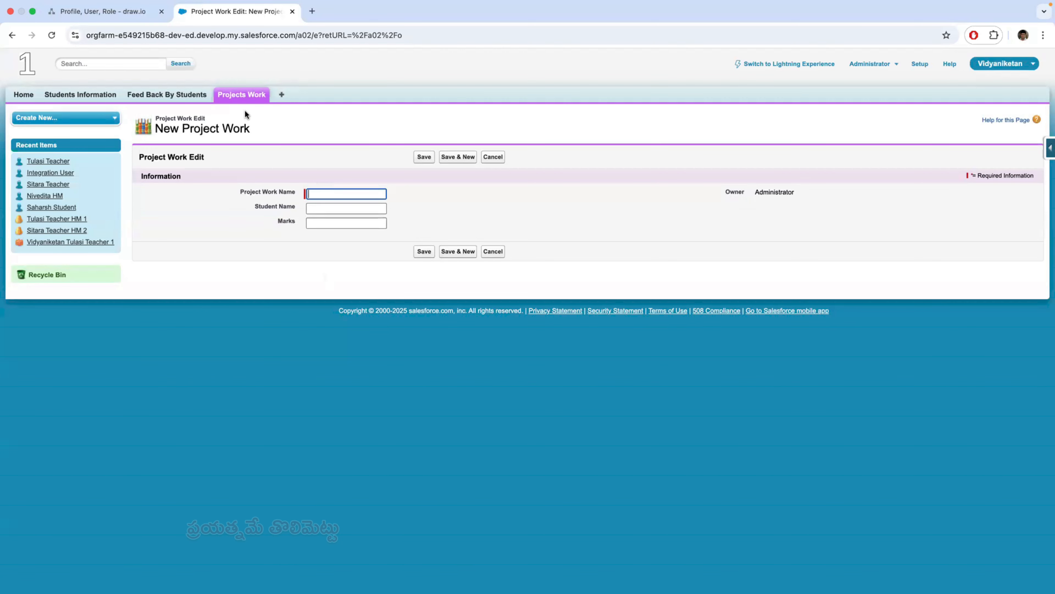
left_click(133, 11)
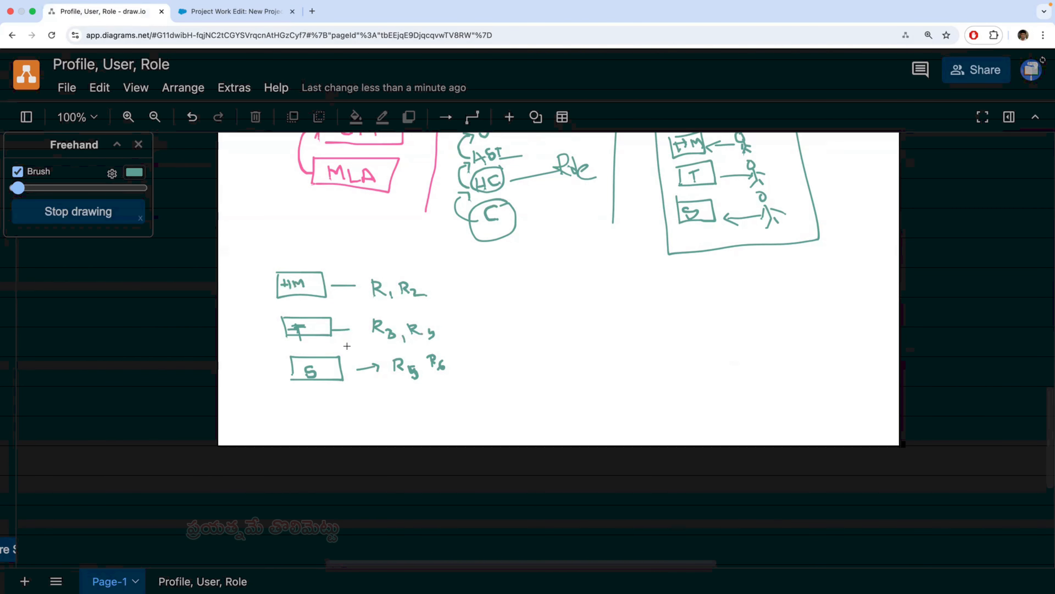
left_click(251, 11)
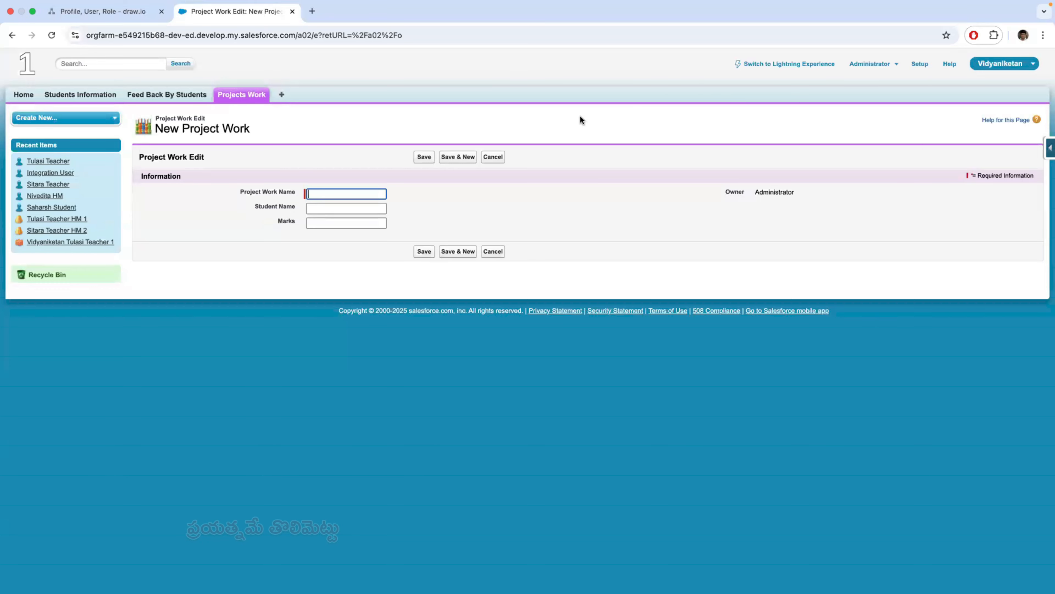
- Switch to Safari, search the web for login salesforce, and open the Salesforce login page
key("super+Tab")
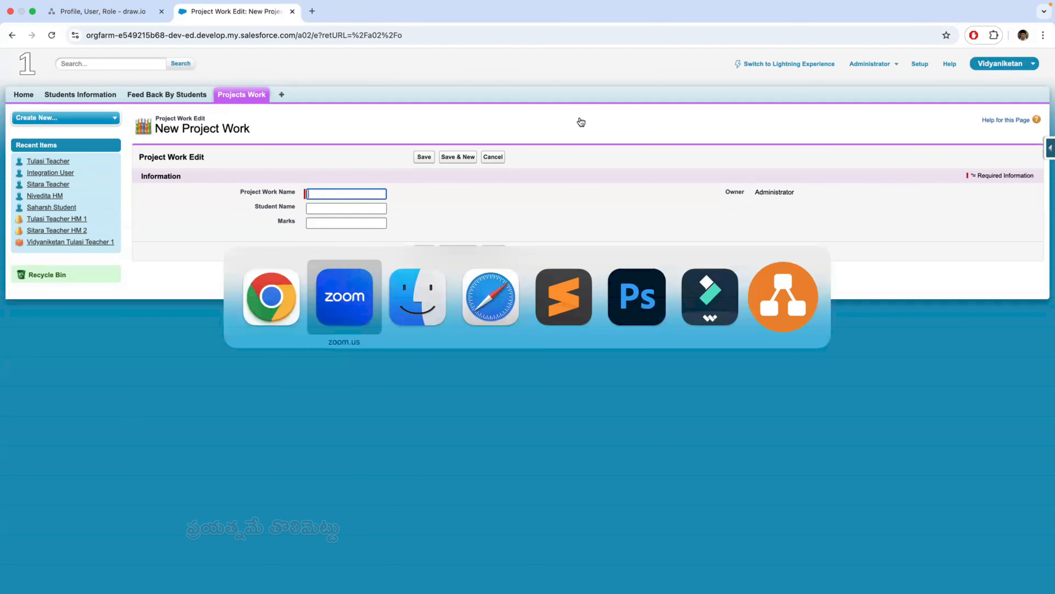
key("super+Tab")
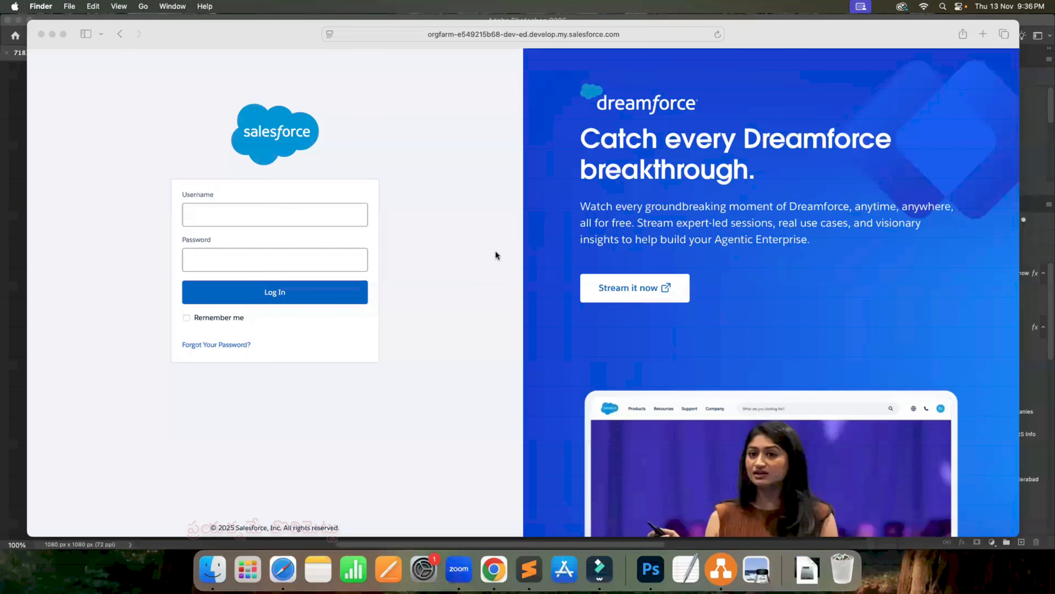
left_click(631, 34)
left_click(625, 37)
type("login")
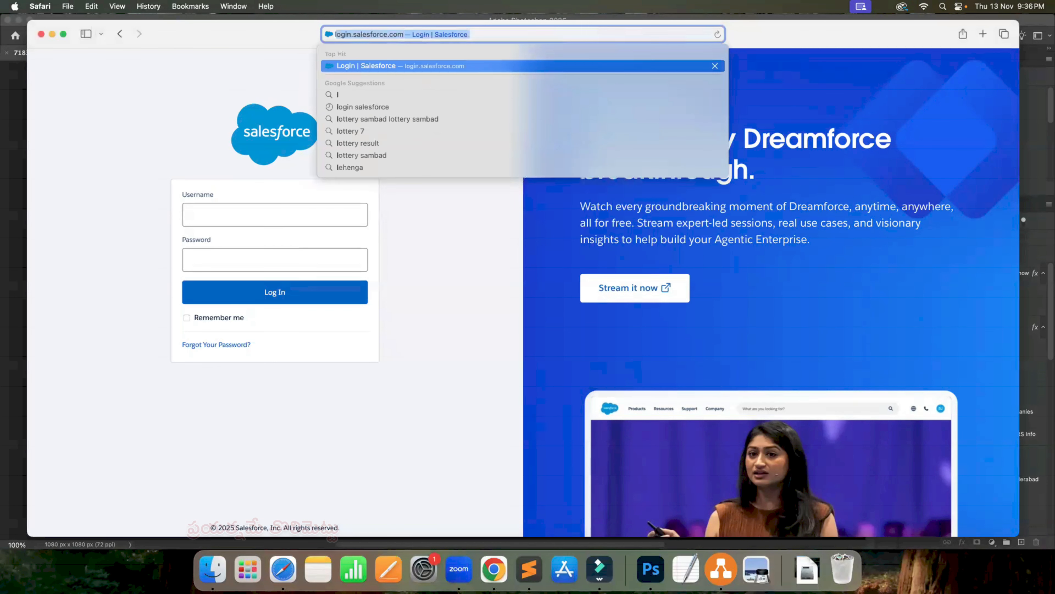
key("Down")
key("Down")
key("Return")
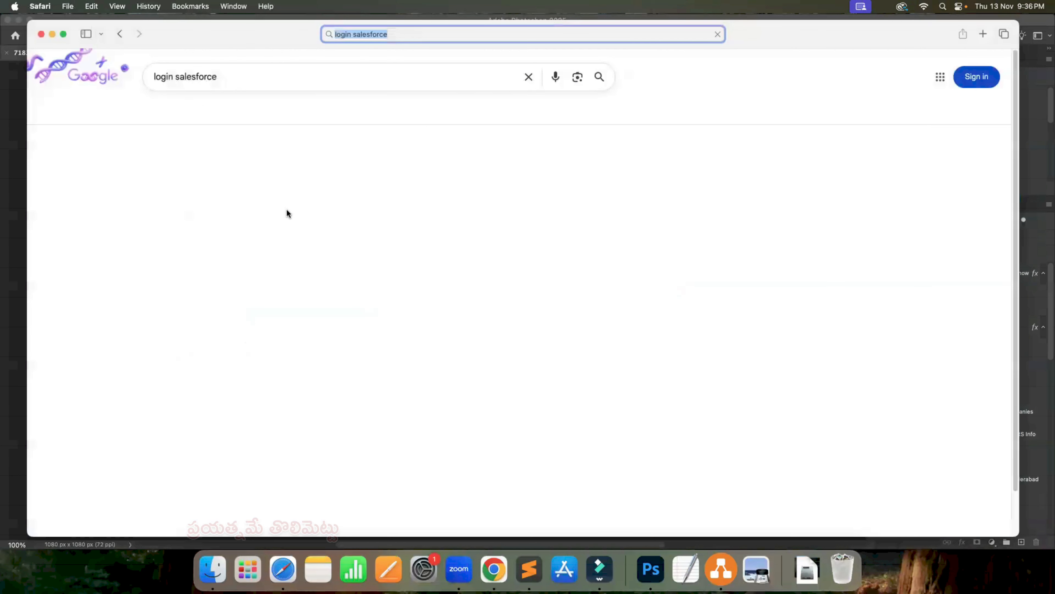
left_click(205, 178)
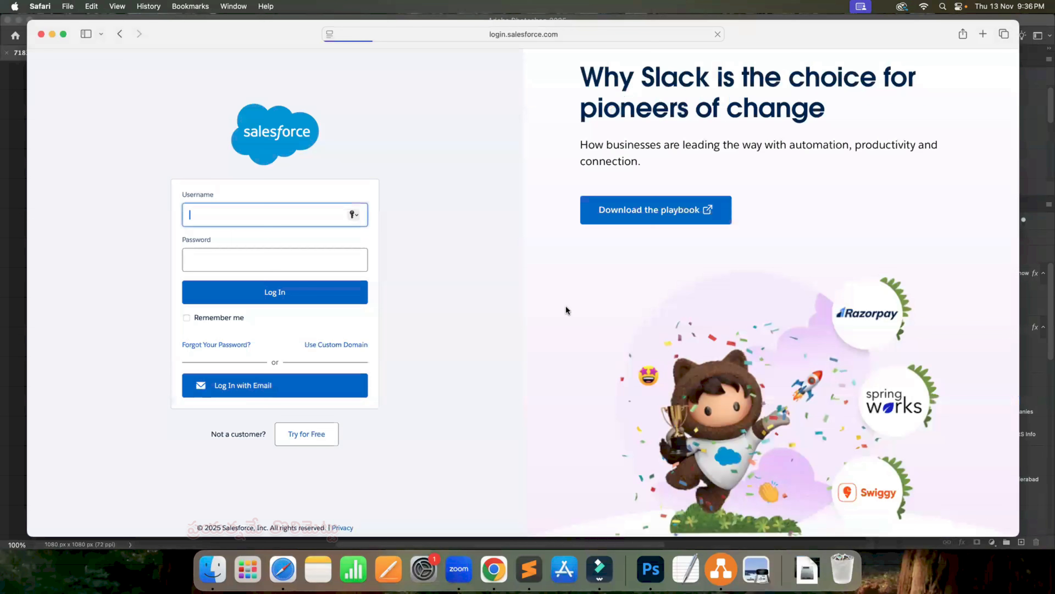
- Back in Chrome, find the Users page in Salesforce Setup and copy the headmaster user's username
left_click(493, 570)
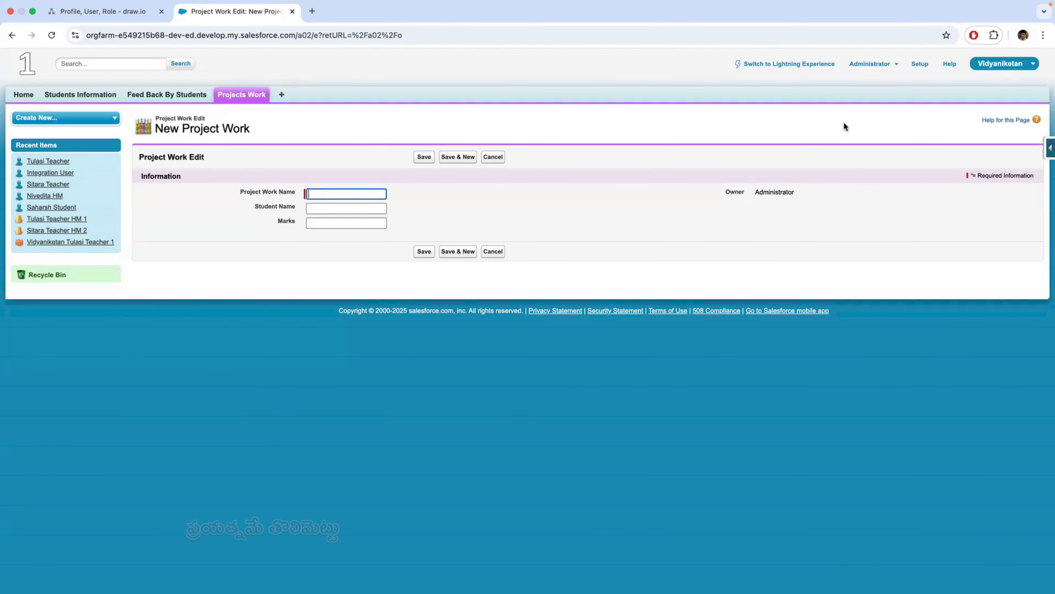
left_click(920, 63)
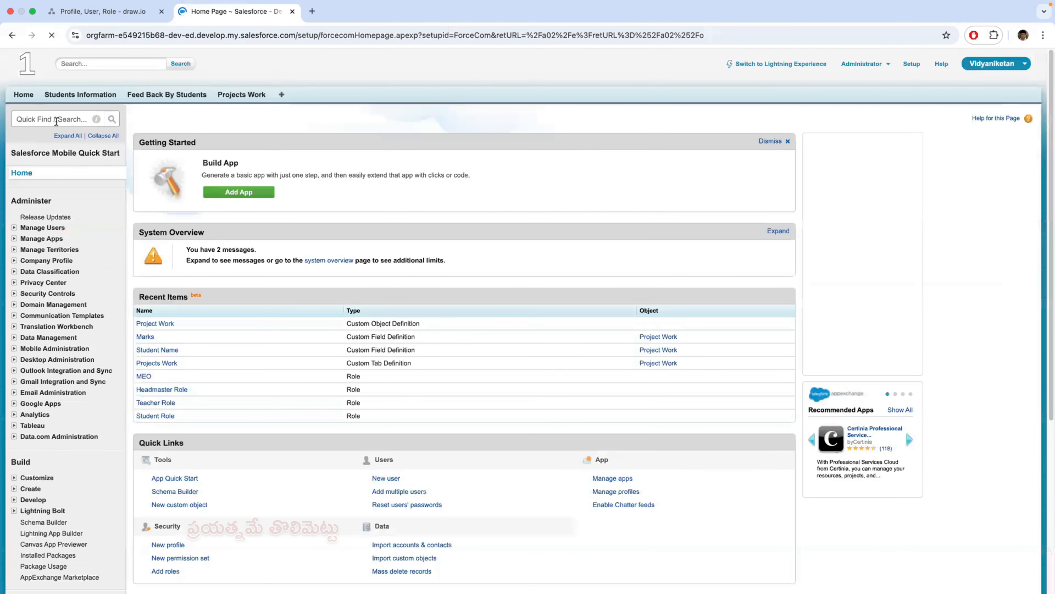
left_click(56, 120)
type("us")
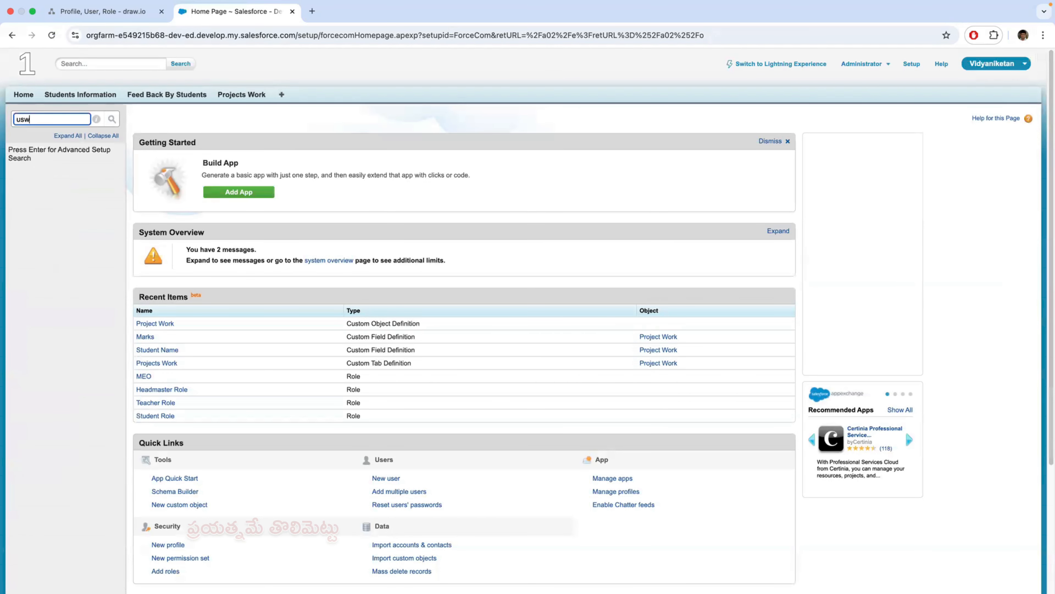
type("er")
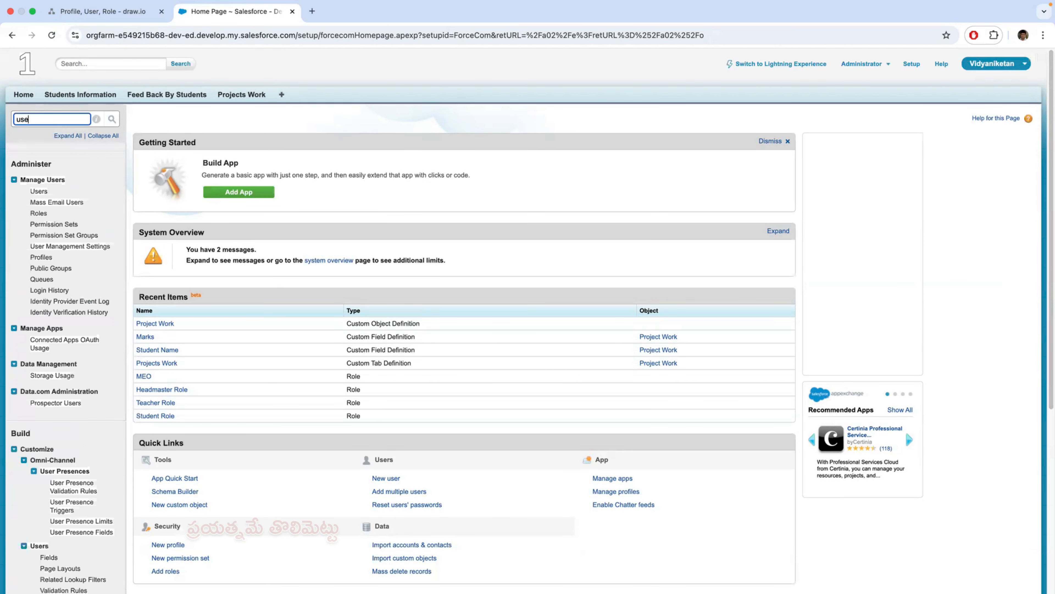
left_click(39, 193)
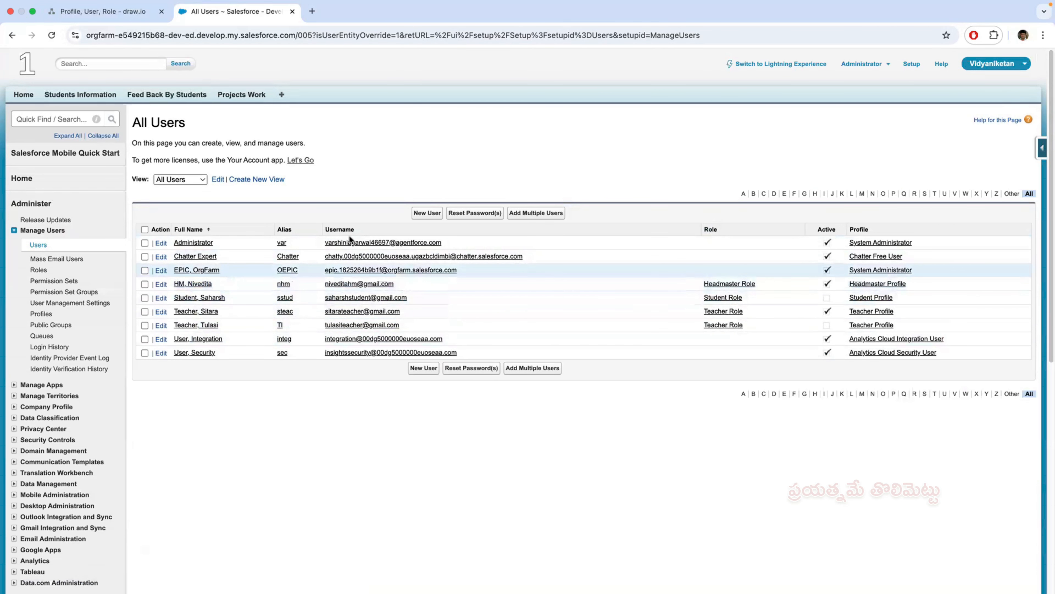
left_click_drag(396, 284, 326, 283)
key("super+c")
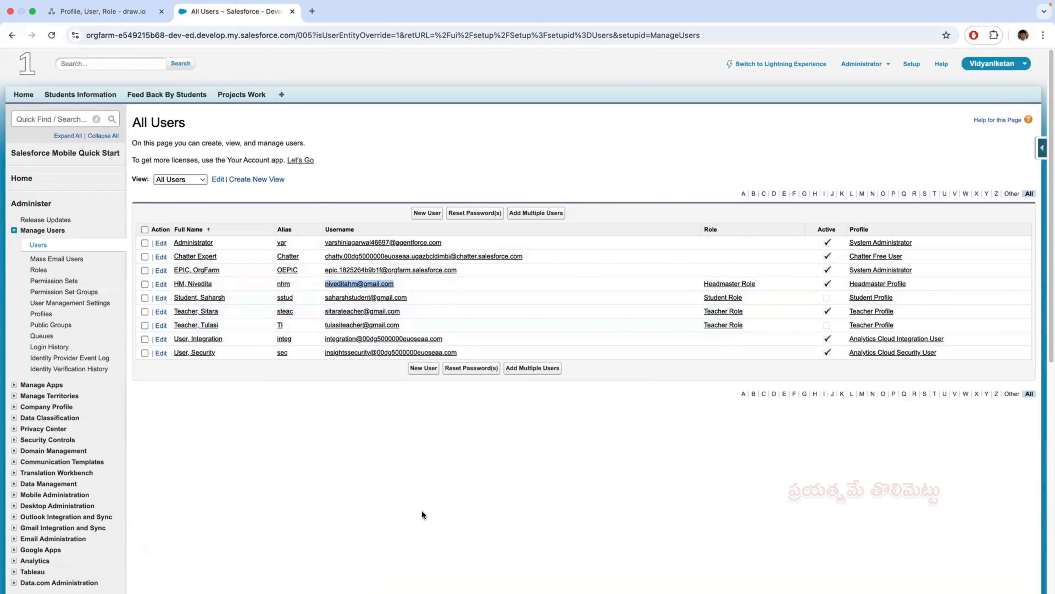
- In Safari, log in to Salesforce with the headmaster's username and account password, and view Feed Back By Students
key("super+Tab")
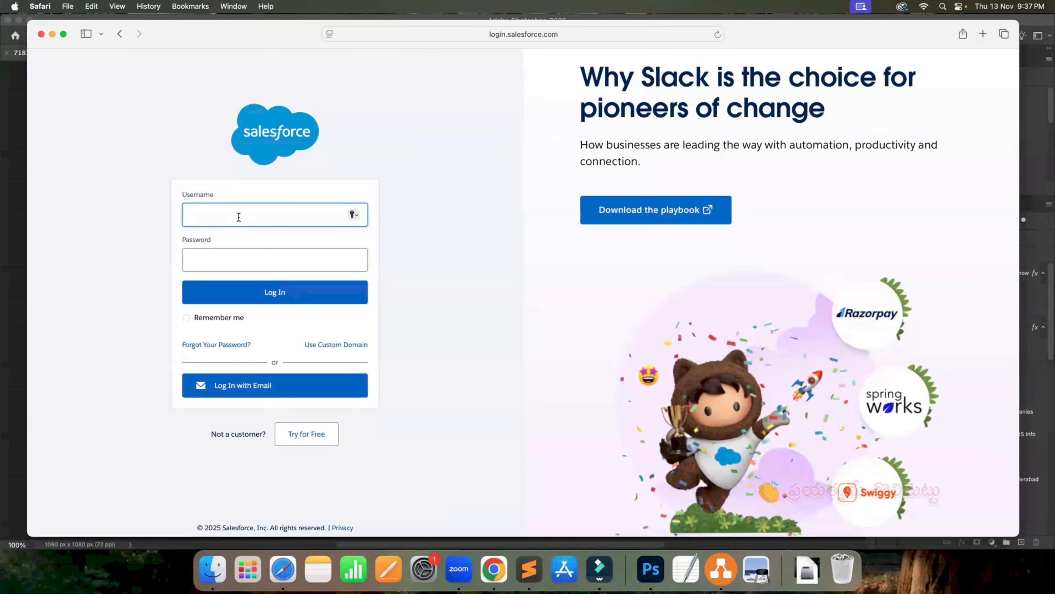
key("super+v")
left_click(212, 259)
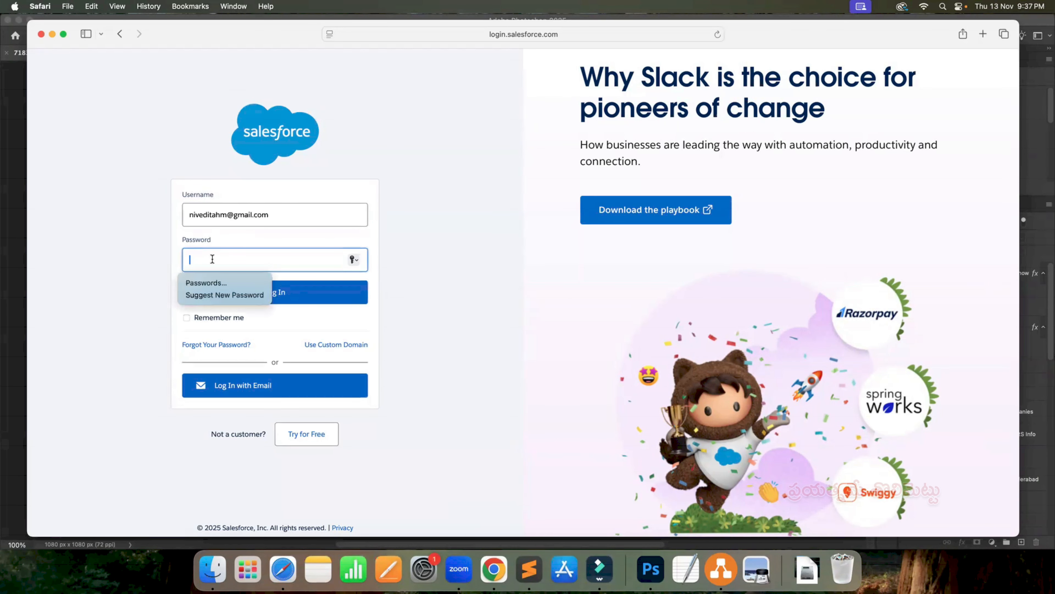
type("••••")
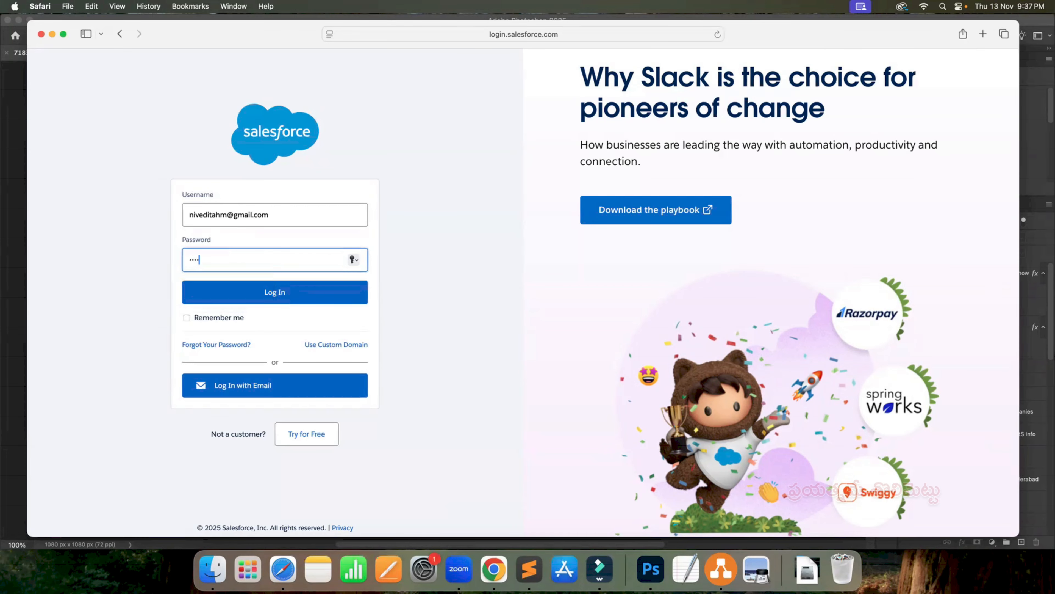
type("•••••")
left_click(261, 296)
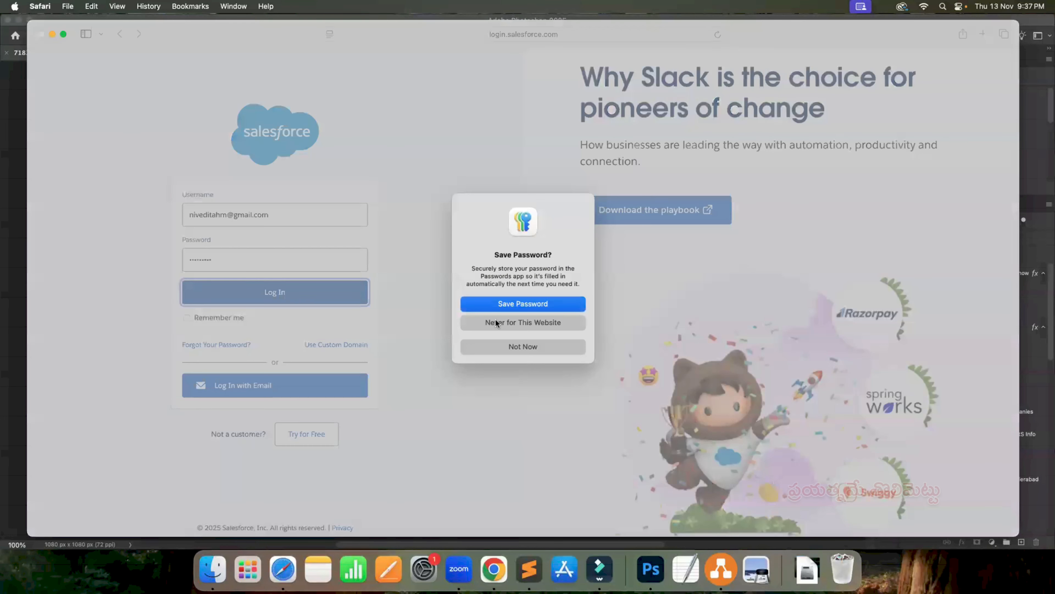
left_click(524, 347)
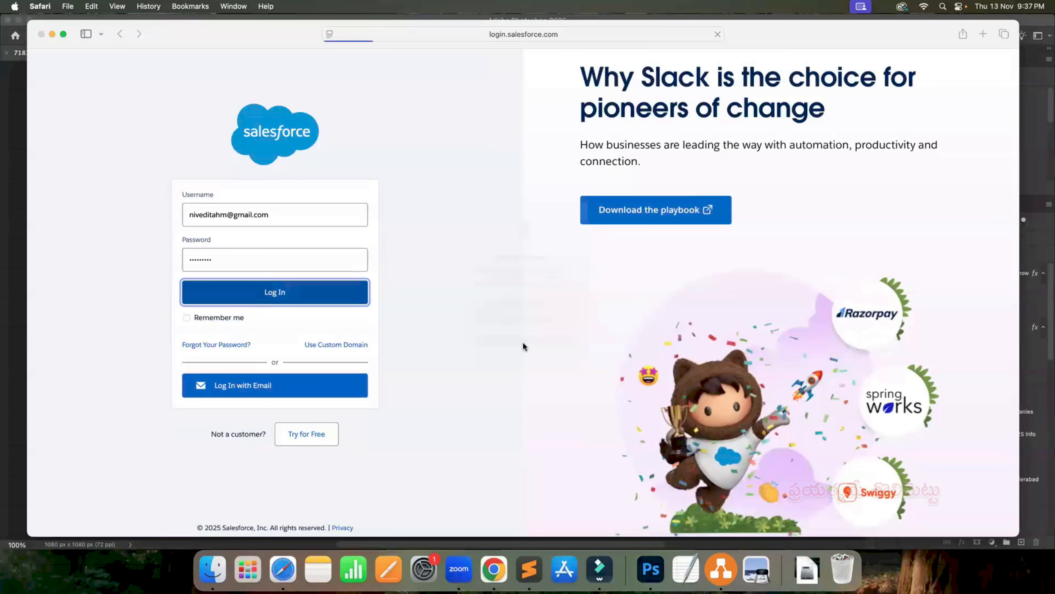
left_click(461, 378)
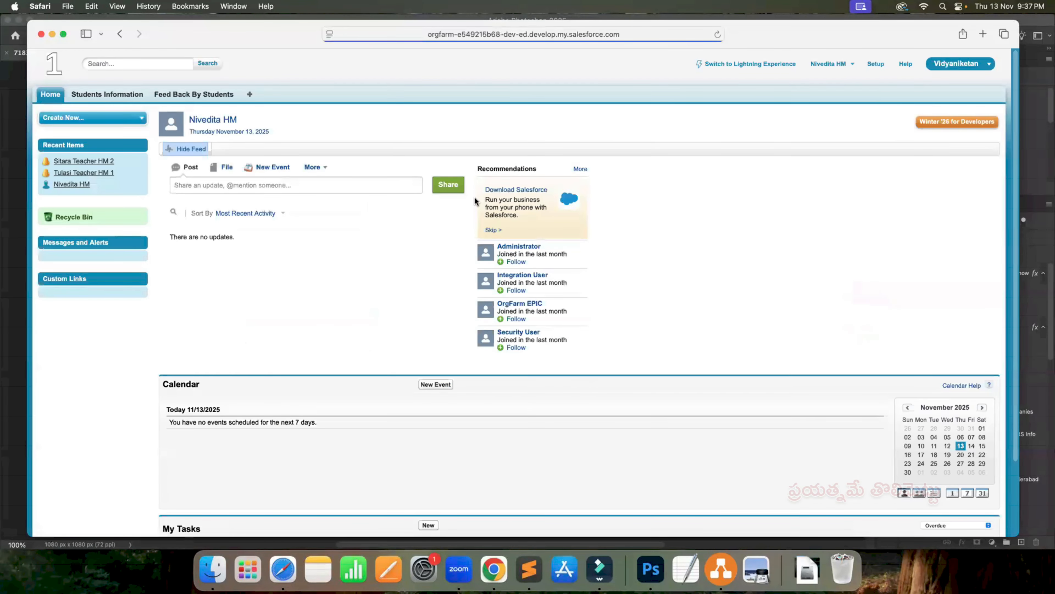
left_click(219, 95)
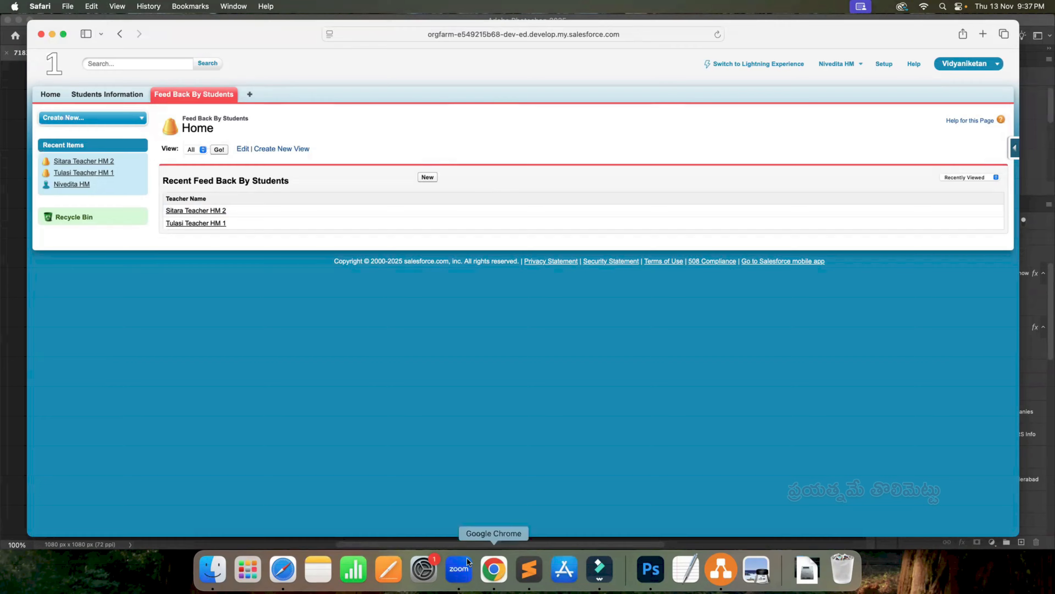
- Return to Chrome, open the Headmaster Profile for editing, and grant Read access on the Projects Work object
key("super+Tab")
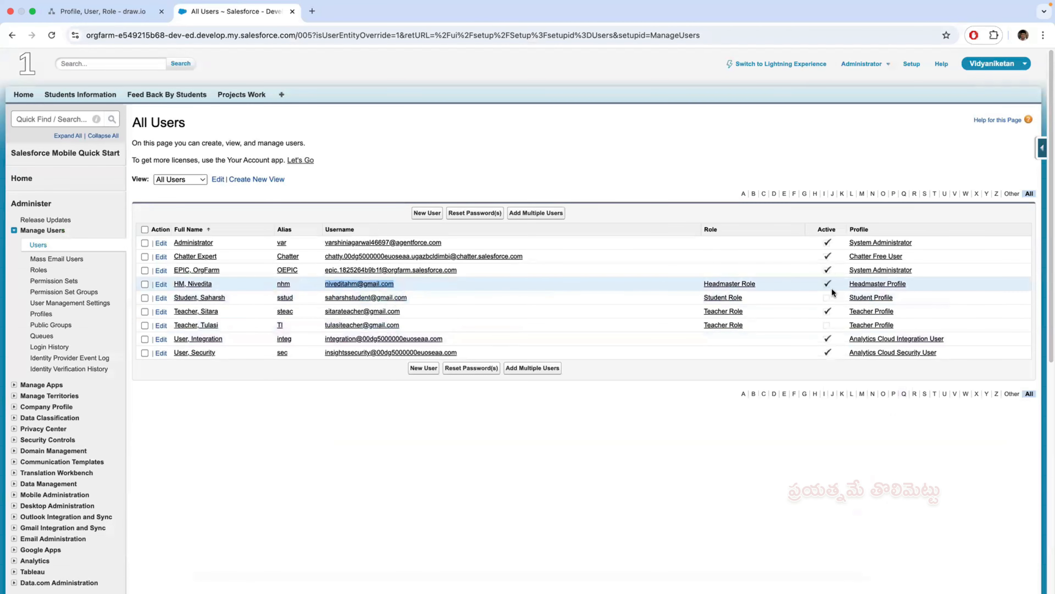
left_click(876, 283)
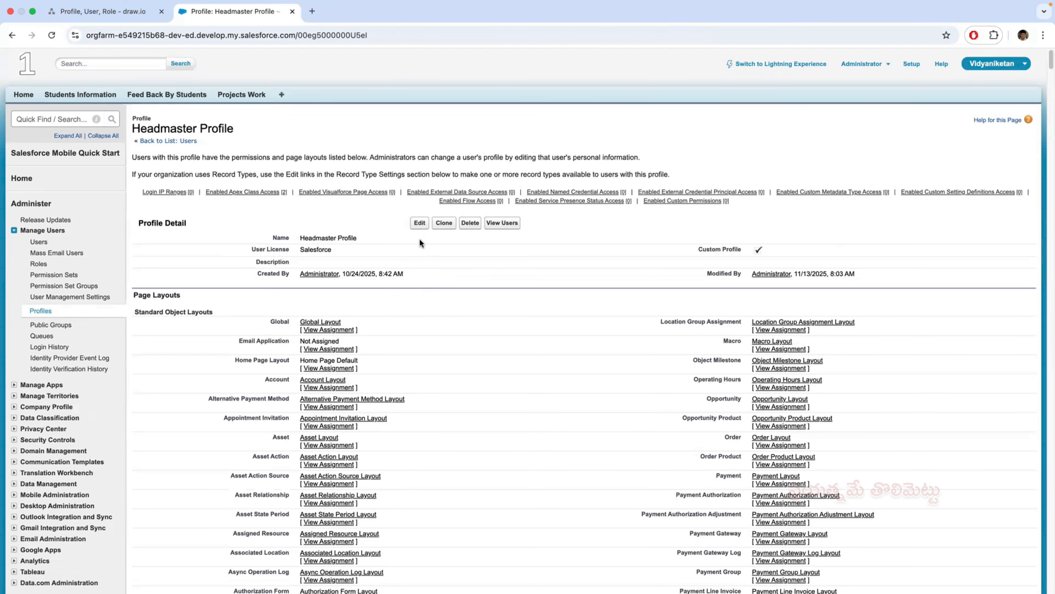
left_click(420, 224)
scroll(491, 441, "down", 13)
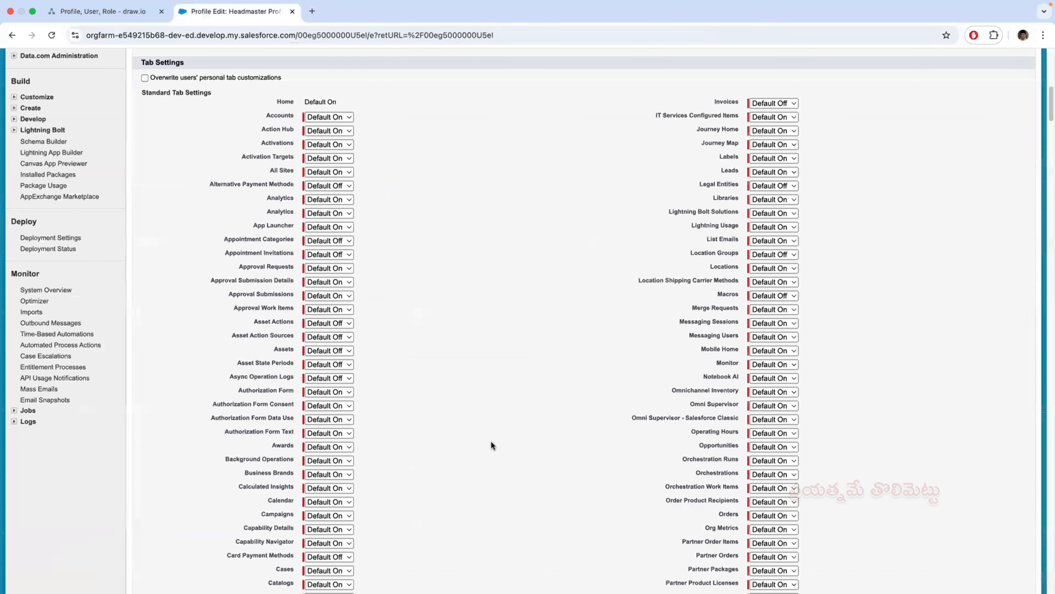
scroll(491, 442, "down", 20)
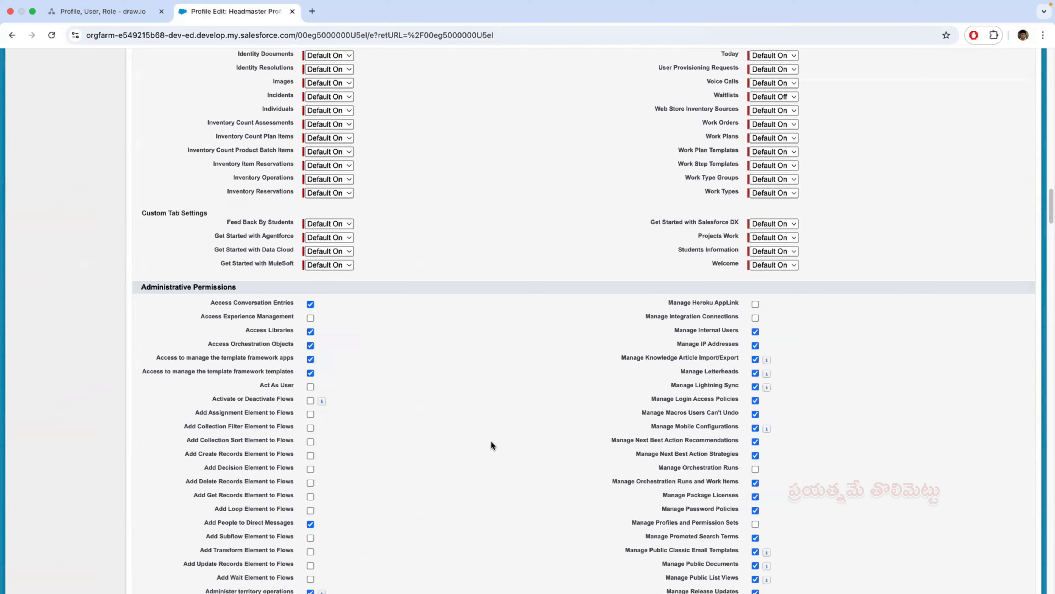
scroll(490, 443, "down", 20)
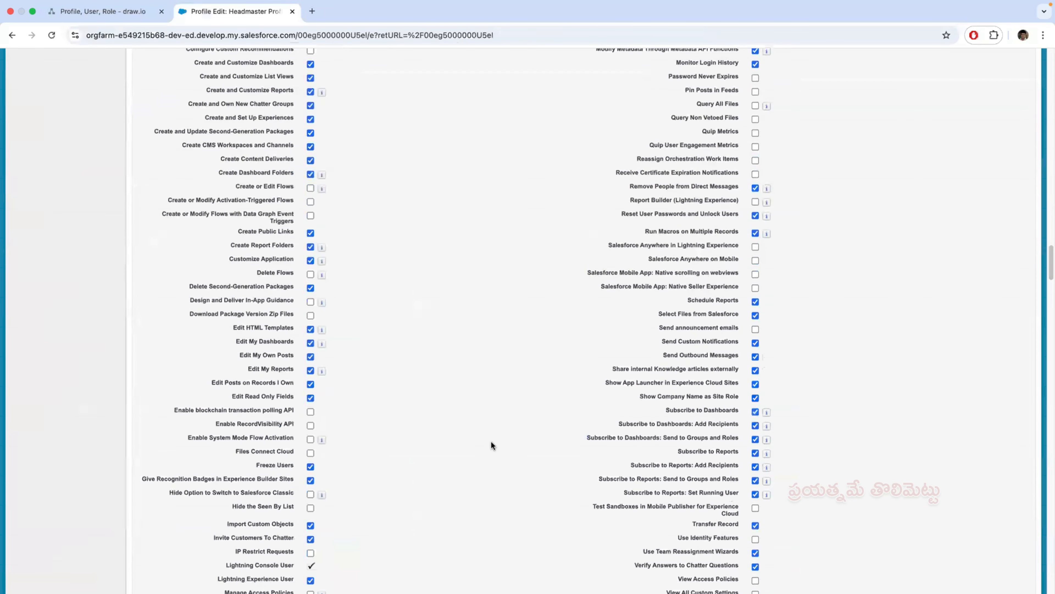
scroll(491, 443, "down", 20)
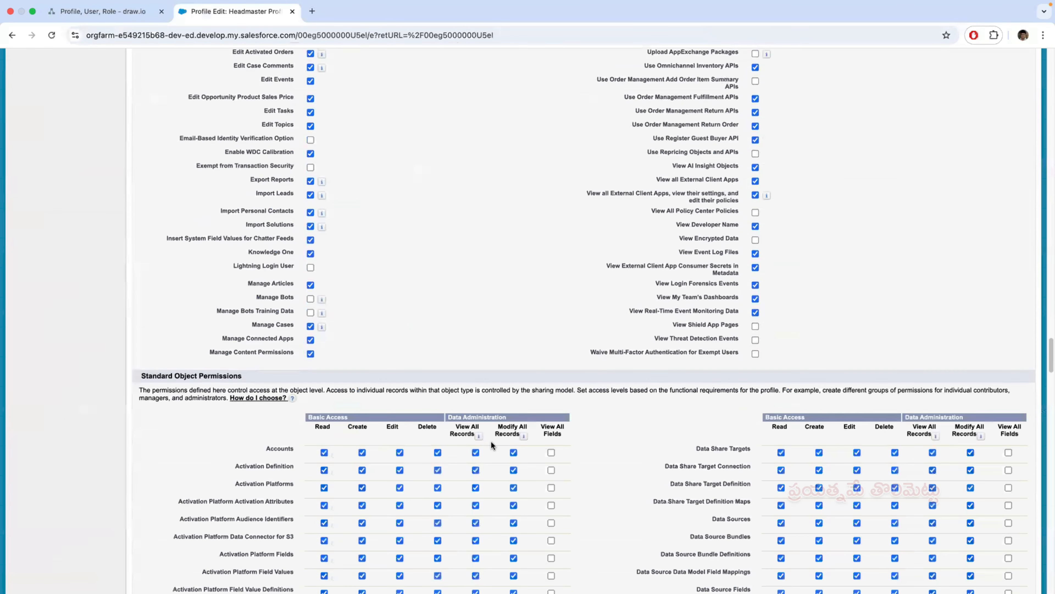
scroll(490, 444, "down", 20)
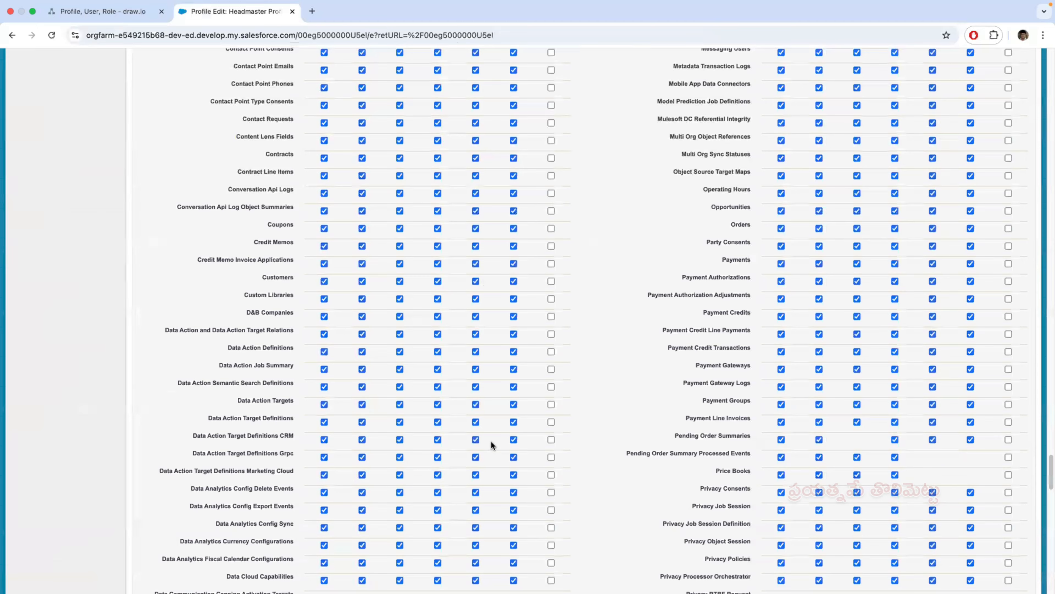
scroll(490, 441, "down", 20)
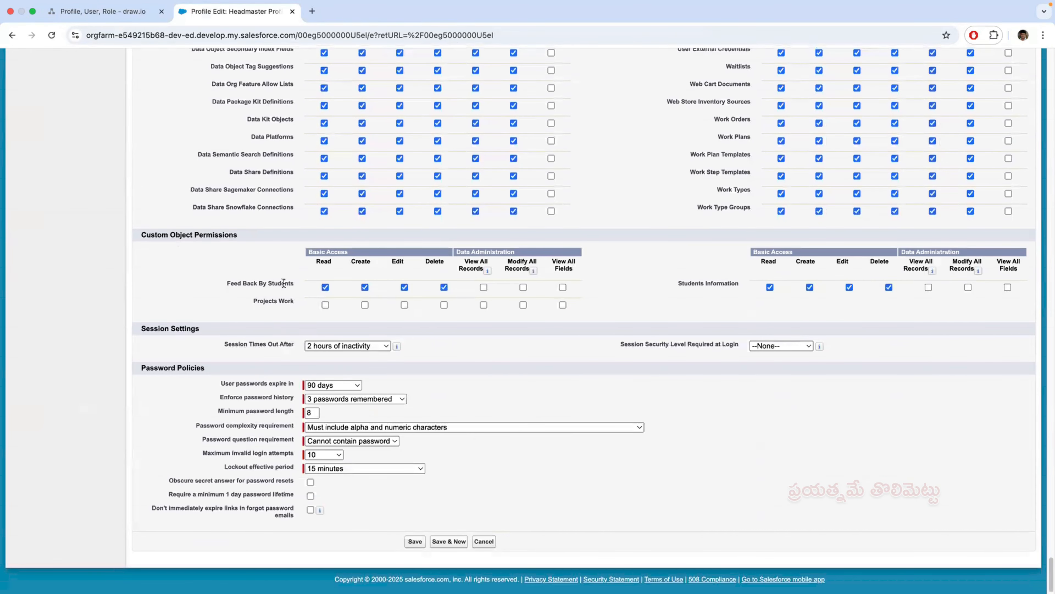
left_click(325, 304)
left_click_drag(295, 299, 251, 300)
- Grant the Headmaster Profile Create, Edit and Delete access on the Projects Work object and save the profile
scroll(453, 381, "up", 20)
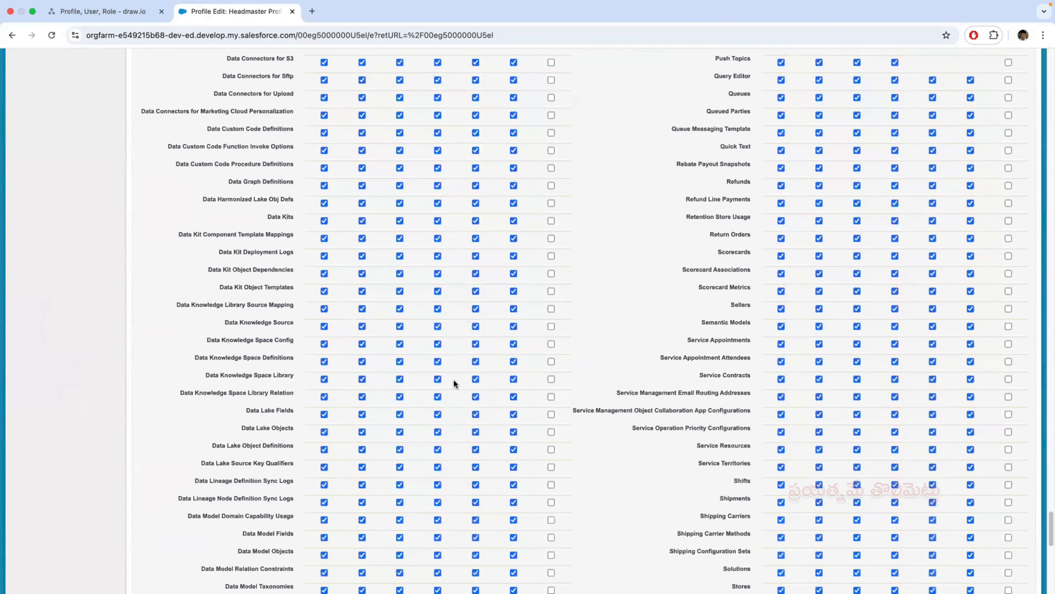
scroll(453, 381, "up", 20)
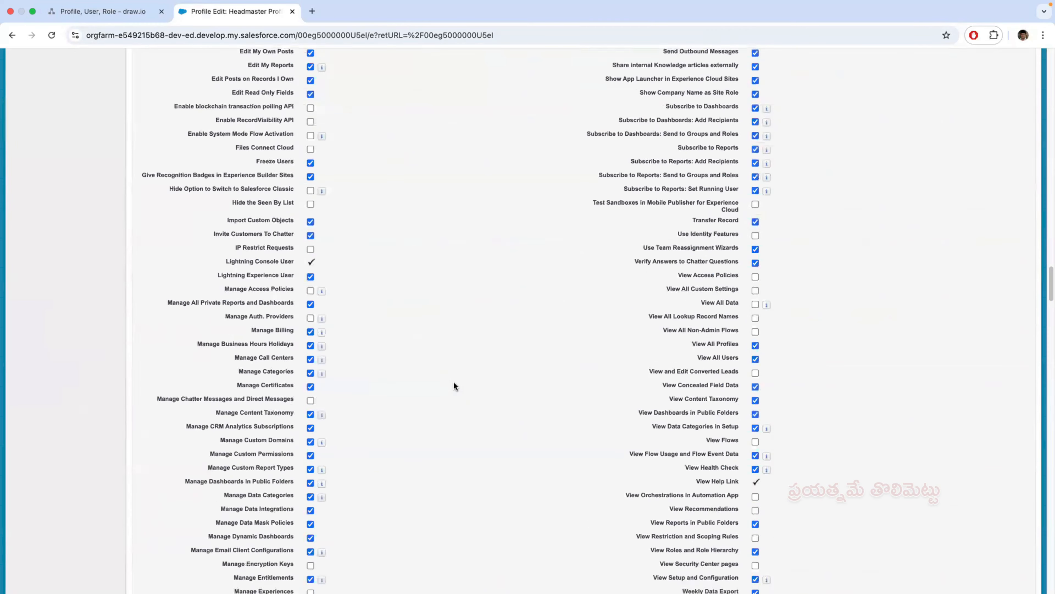
scroll(453, 381, "up", 20)
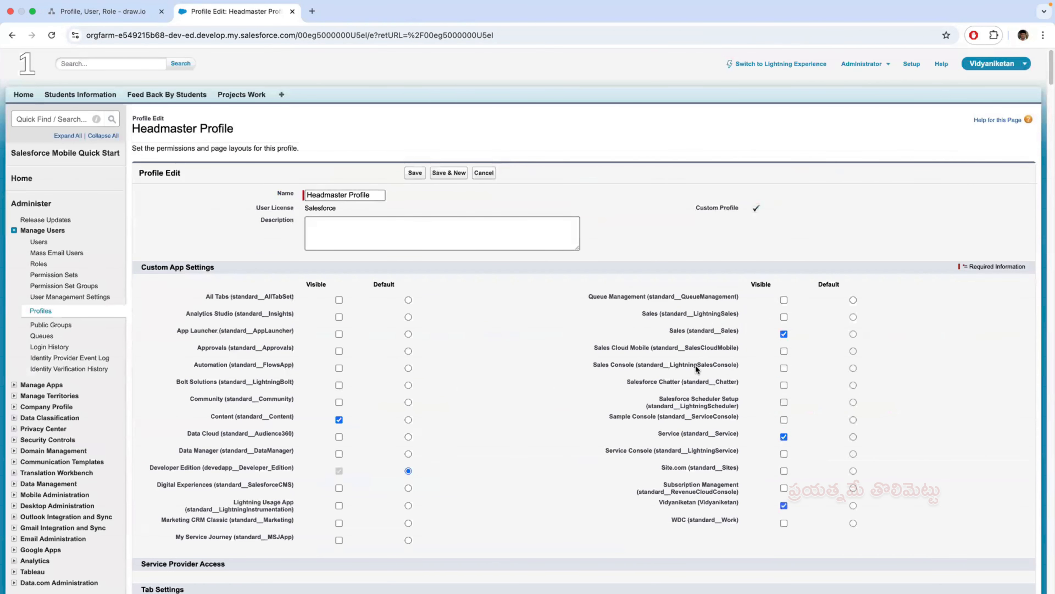
scroll(698, 369, "down", 9)
left_click_drag(1048, 109, 1048, 453)
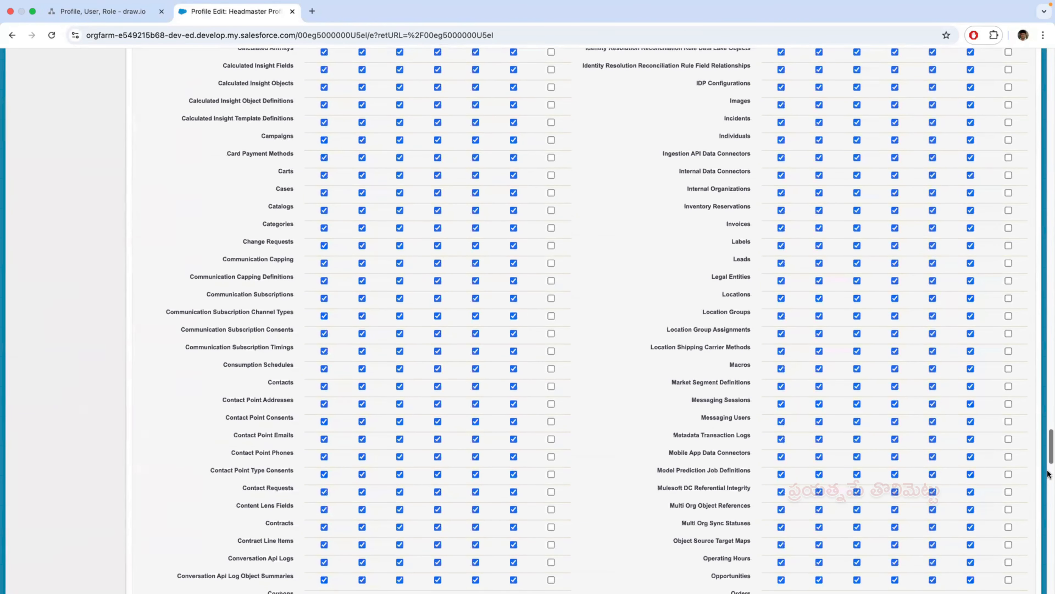
scroll(586, 345, "down", 15)
scroll(582, 335, "down", 15)
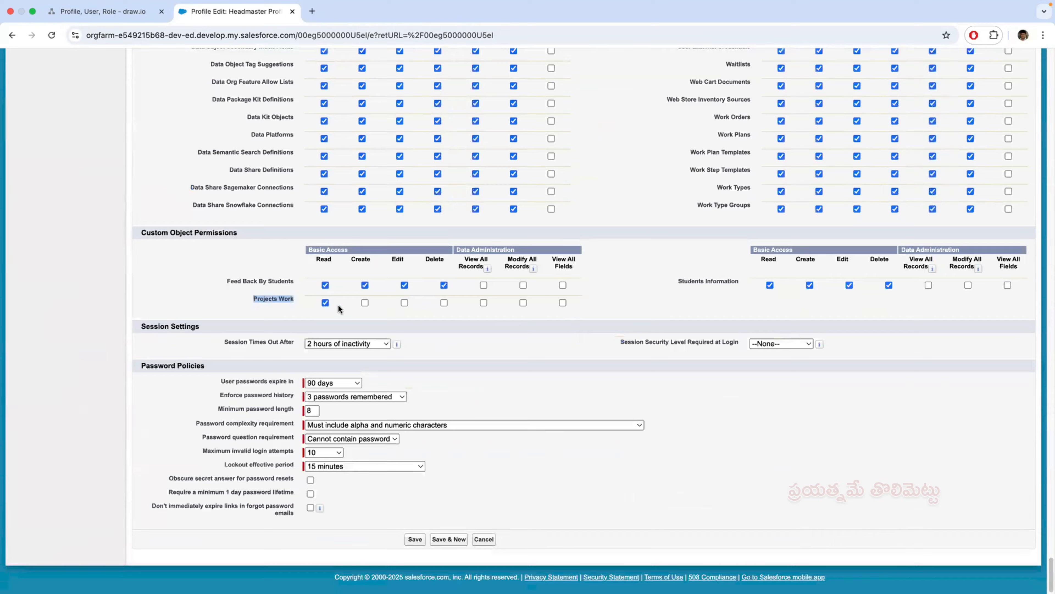
left_click(335, 306)
left_click(365, 303)
left_click(404, 303)
left_click(444, 303)
left_click(415, 539)
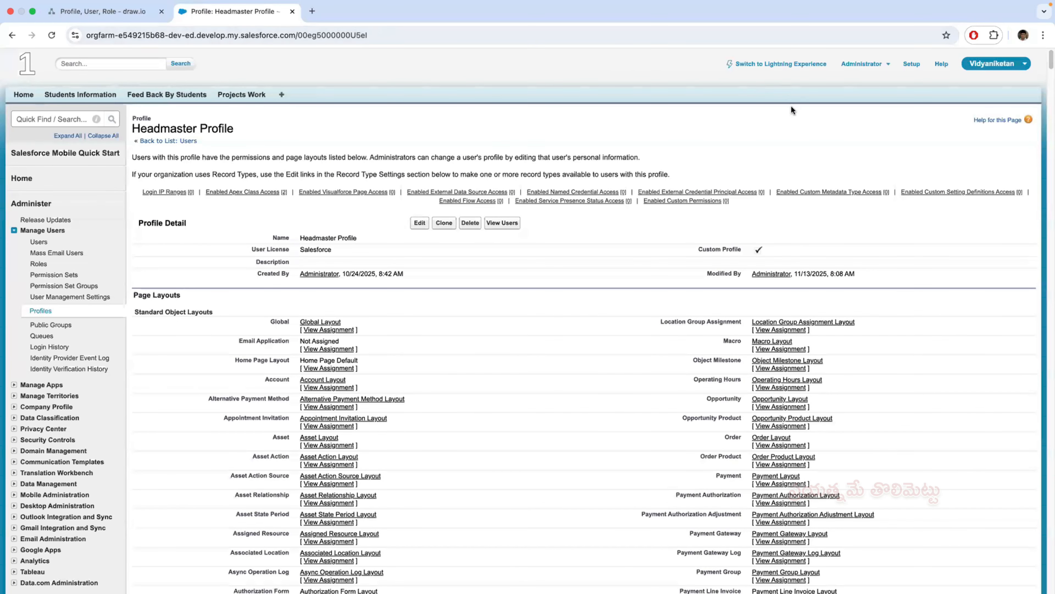
- Reload the headmaster's Salesforce session in Safari and start a new Project Work record
key("ctrl+Left")
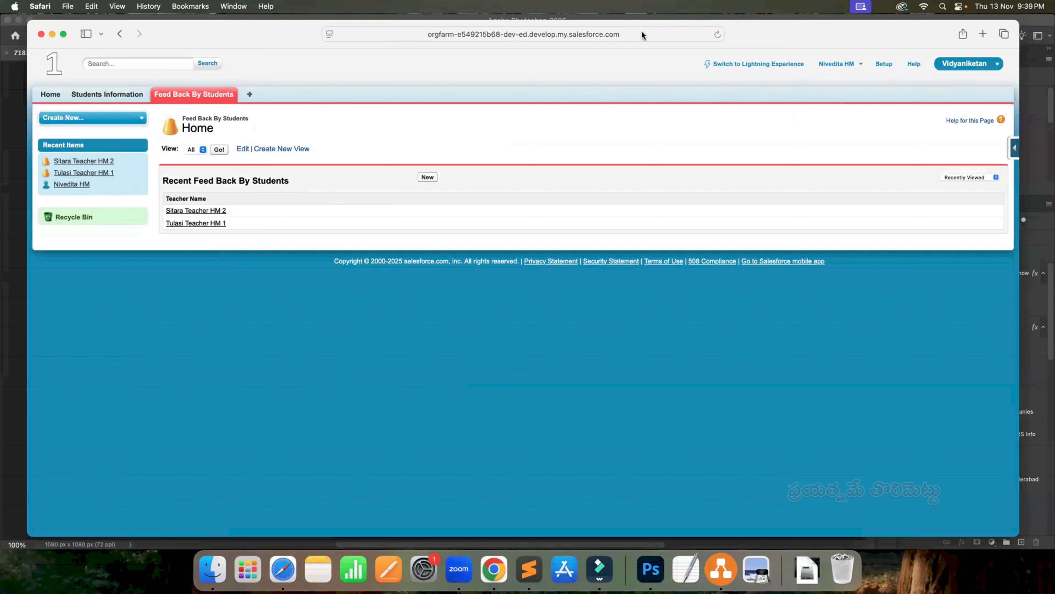
left_click(718, 35)
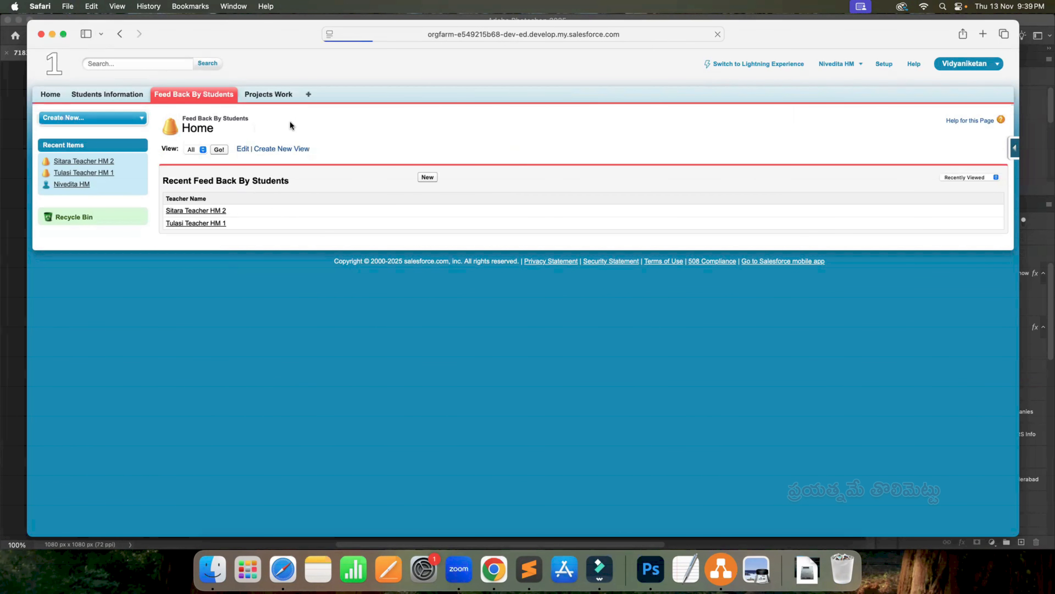
left_click(276, 96)
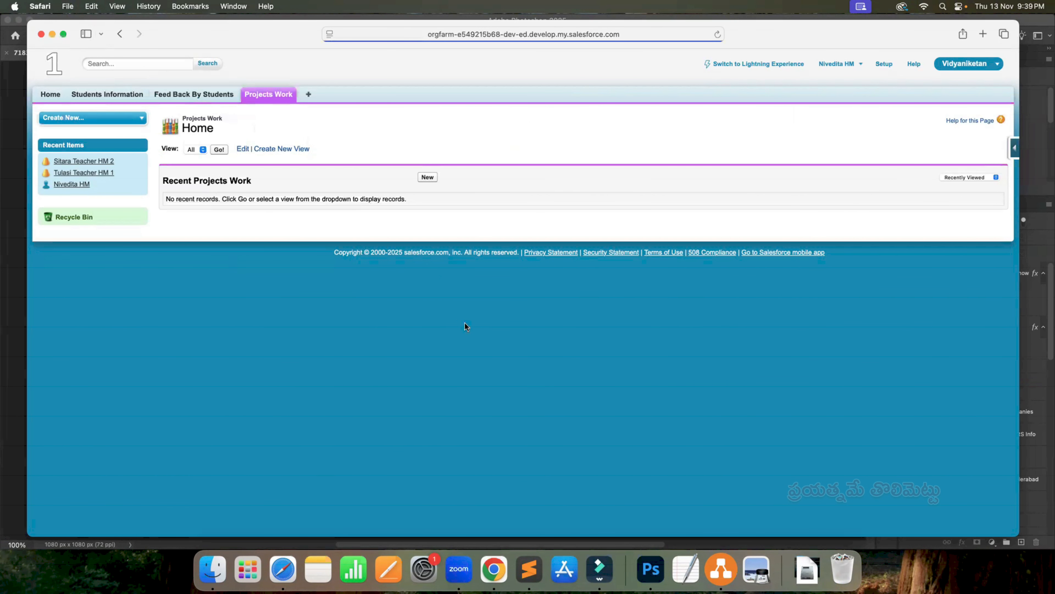
left_click(430, 179)
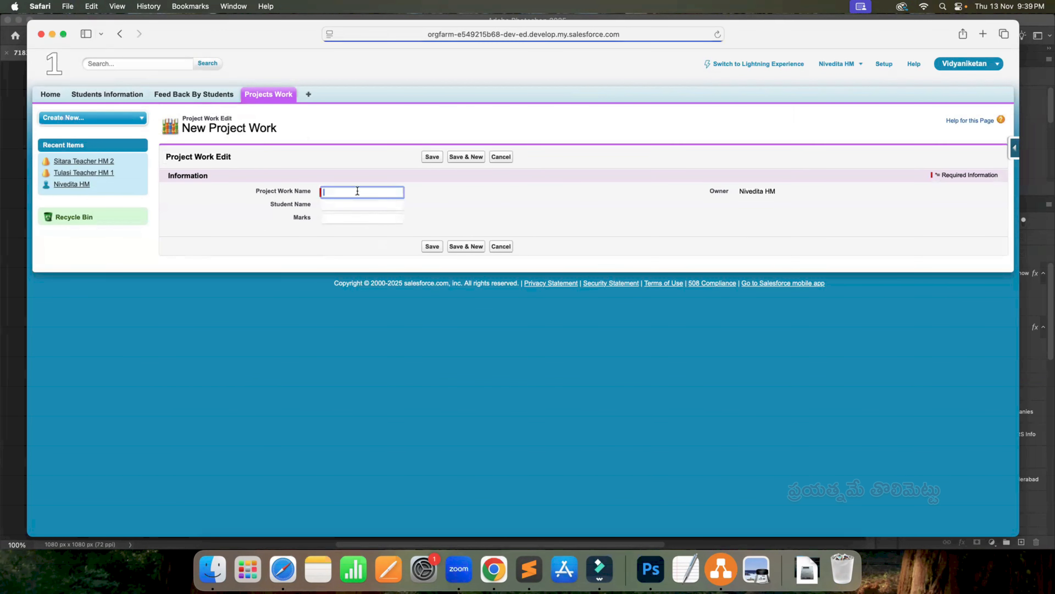
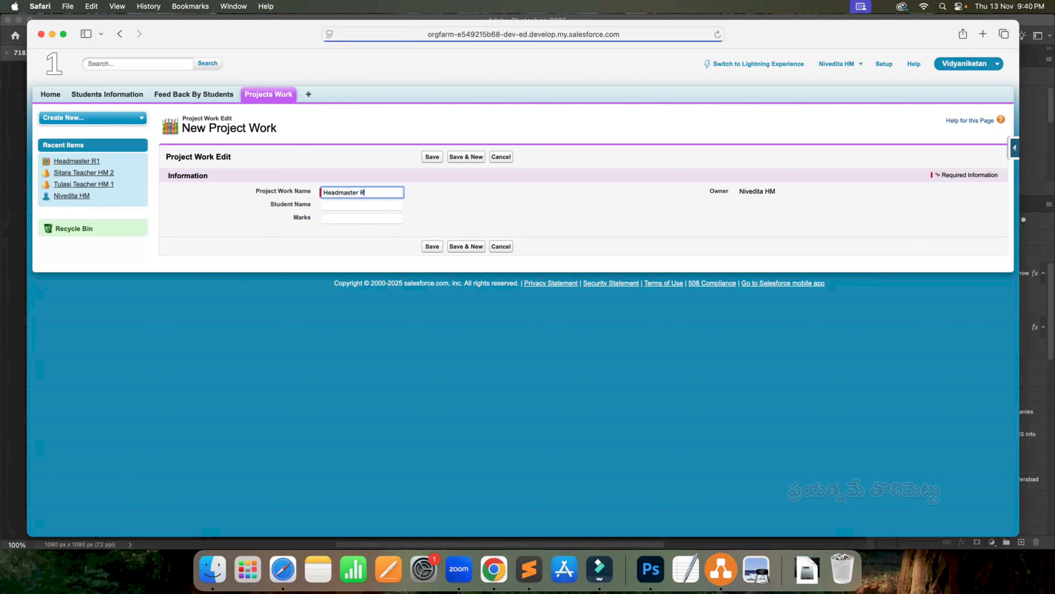
- Name the new Project Work record Headmaster R2, save it, and return to the Projects Work home page
type("2")
left_click(432, 246)
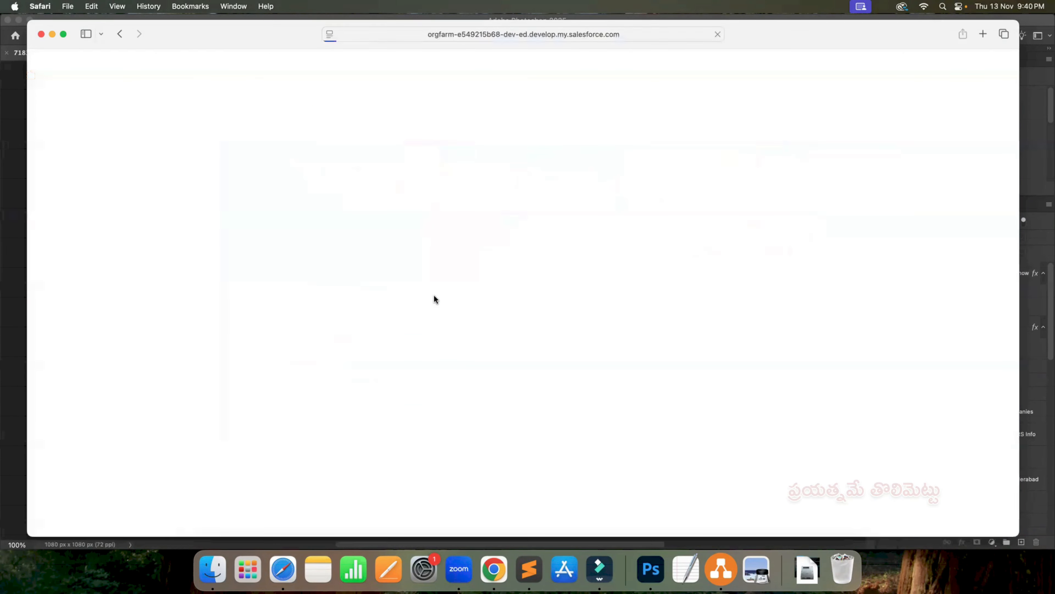
left_click(274, 100)
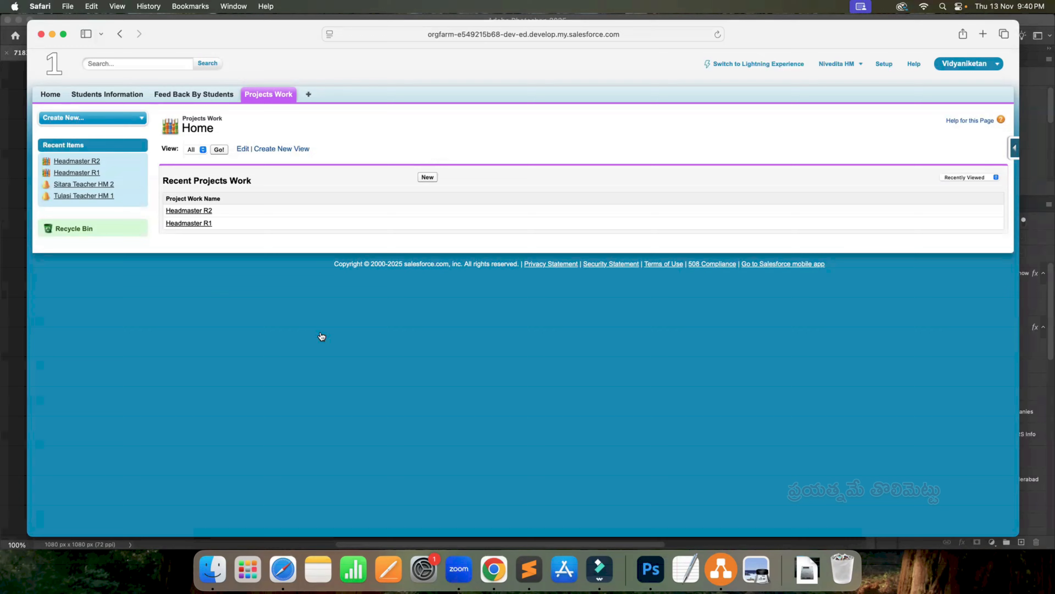
- Switch to Chrome, open the All Users list in the Salesforce setup, and copy the active teacher's username
key("super+Tab")
key("super+Tab")
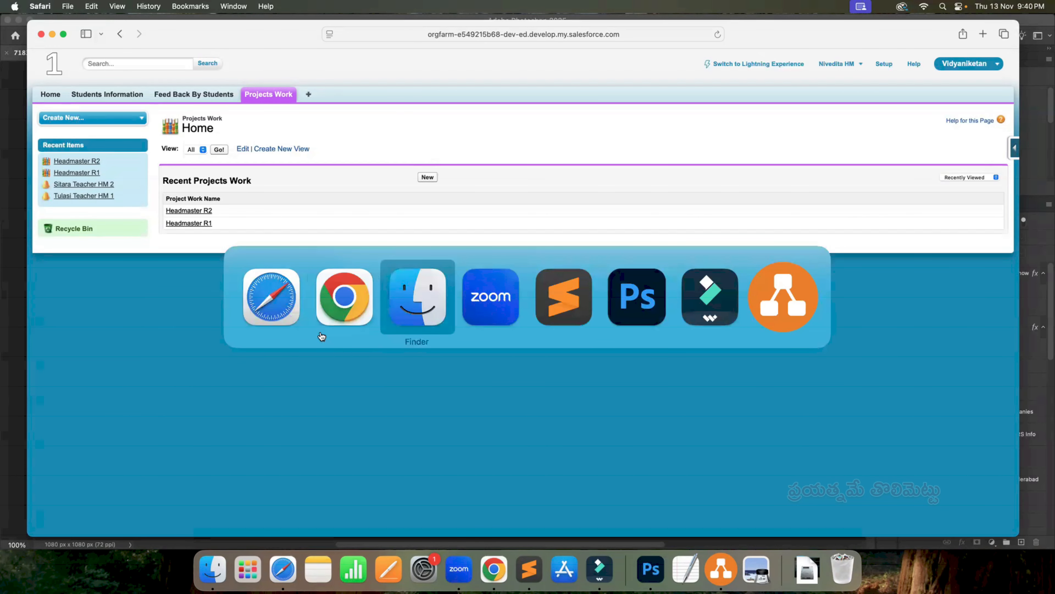
key("super+Tab")
key("super+Tab")
key("super+Tab")
key("super+Tab")
key("super+Tab")
key("super+Tab")
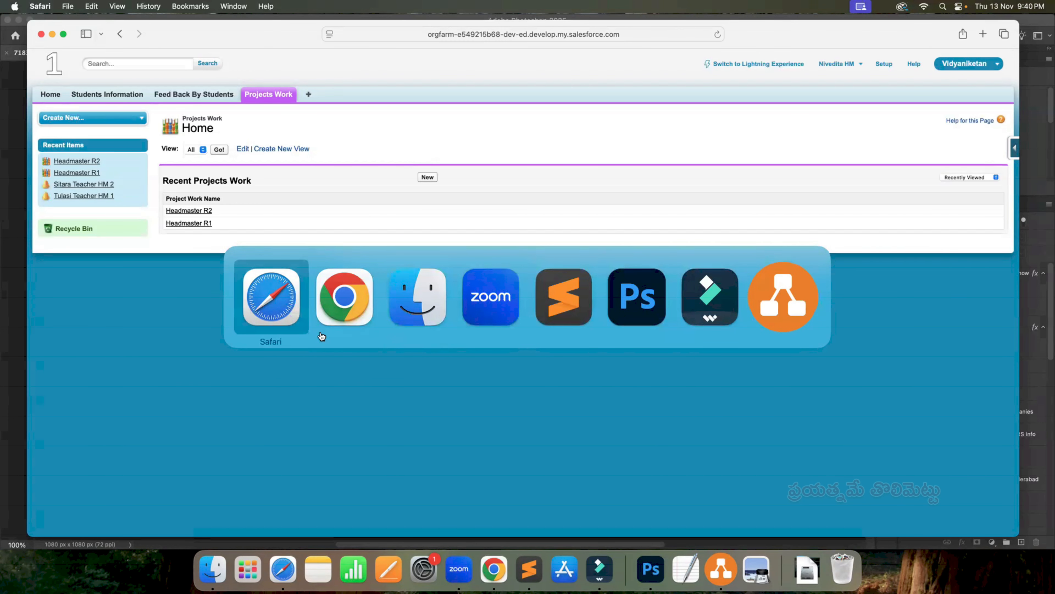
key("super+Tab")
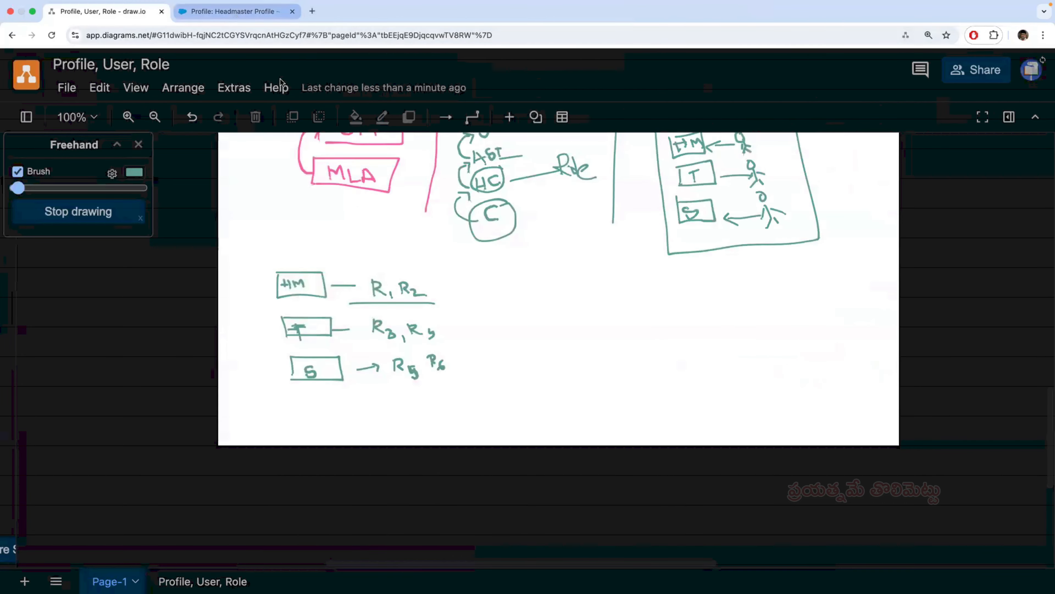
left_click(235, 13)
left_click(41, 242)
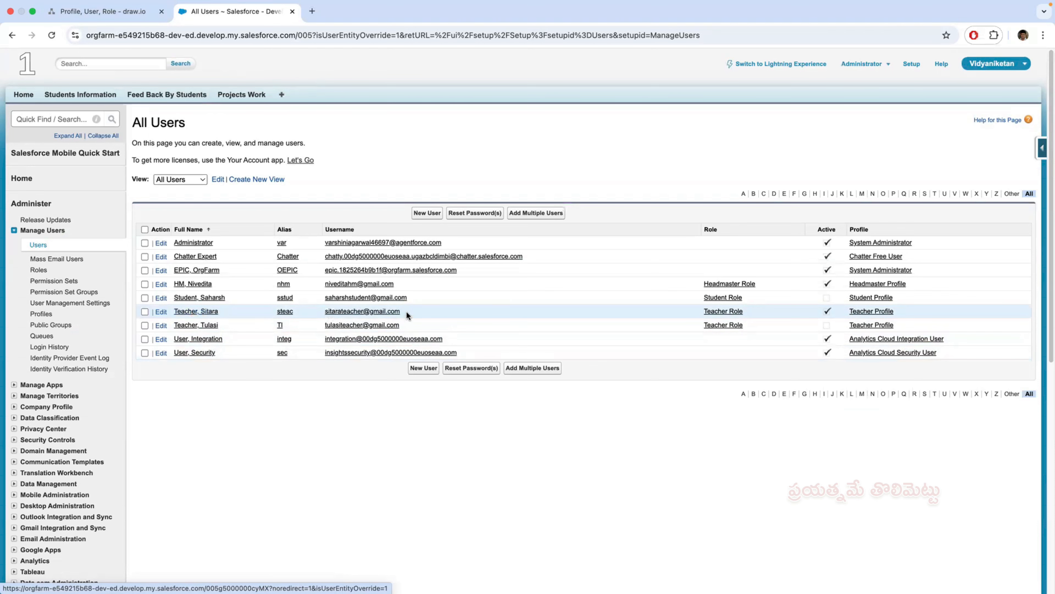
left_click_drag(405, 312, 323, 312)
key("super+c")
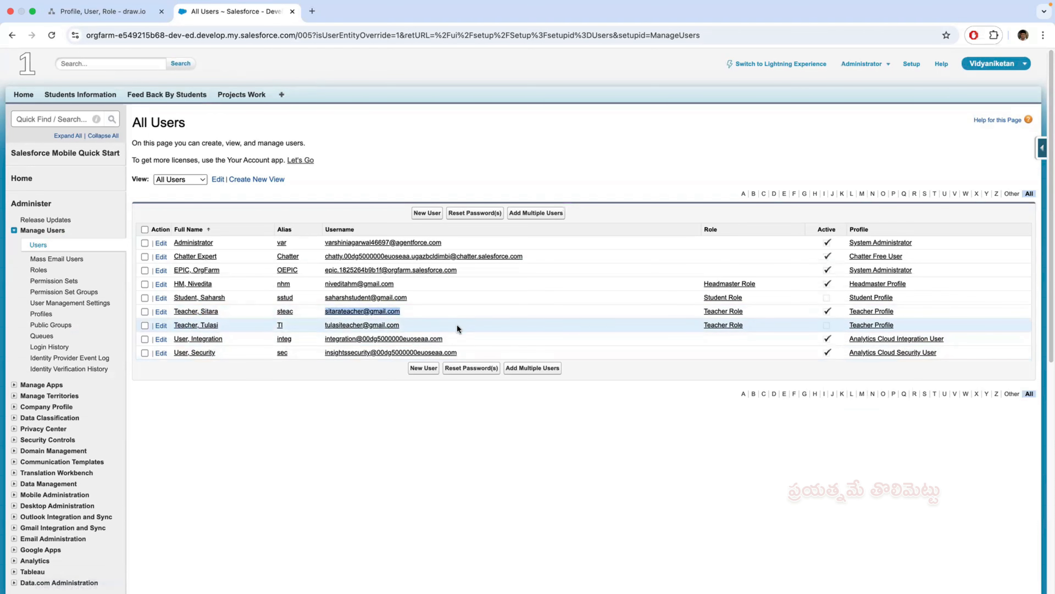
- In Safari, log out the headmaster, log in with the teacher's username and account password, and view Students Information
key("super+Tab")
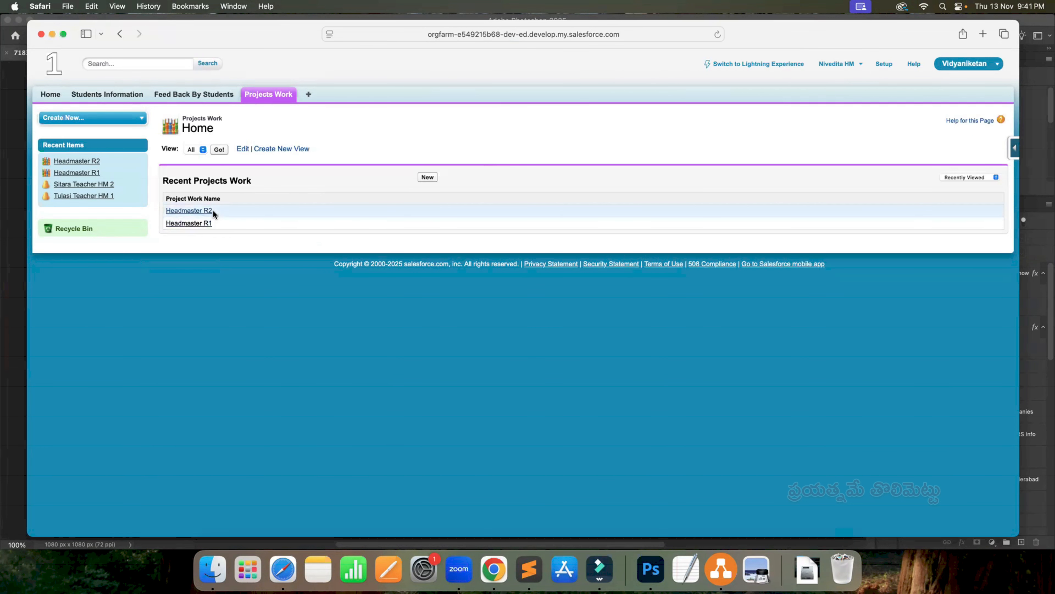
left_click(861, 67)
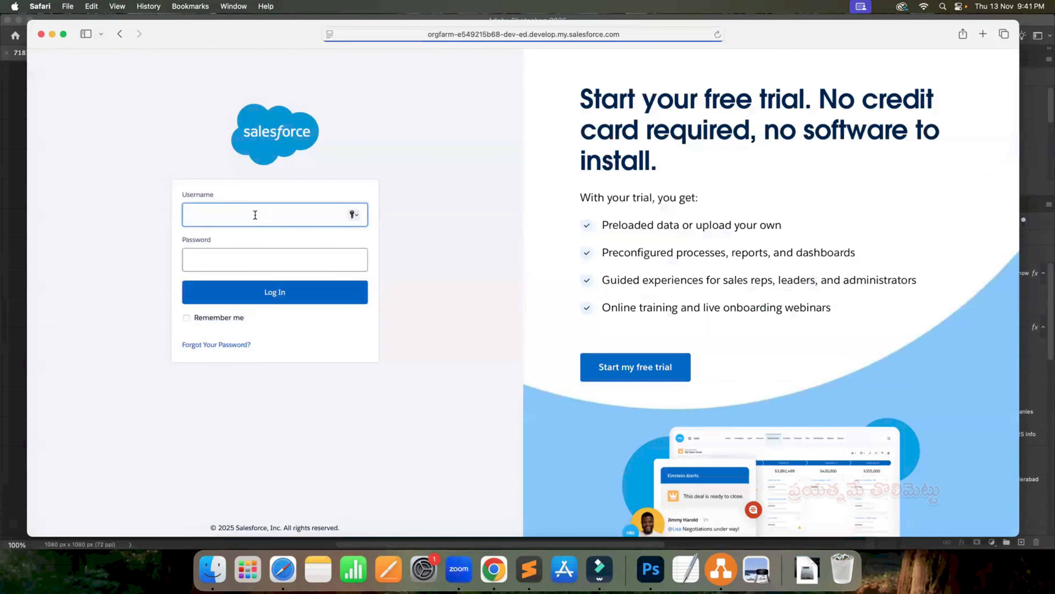
key("super+v")
left_click(223, 267)
type("····")
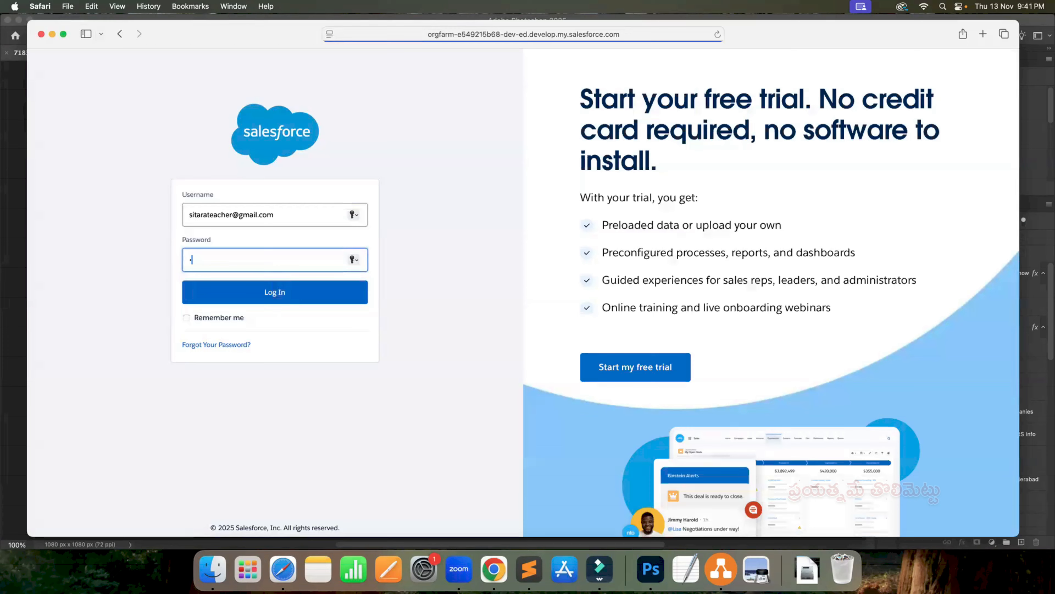
type("•••••")
left_click(246, 294)
left_click(513, 346)
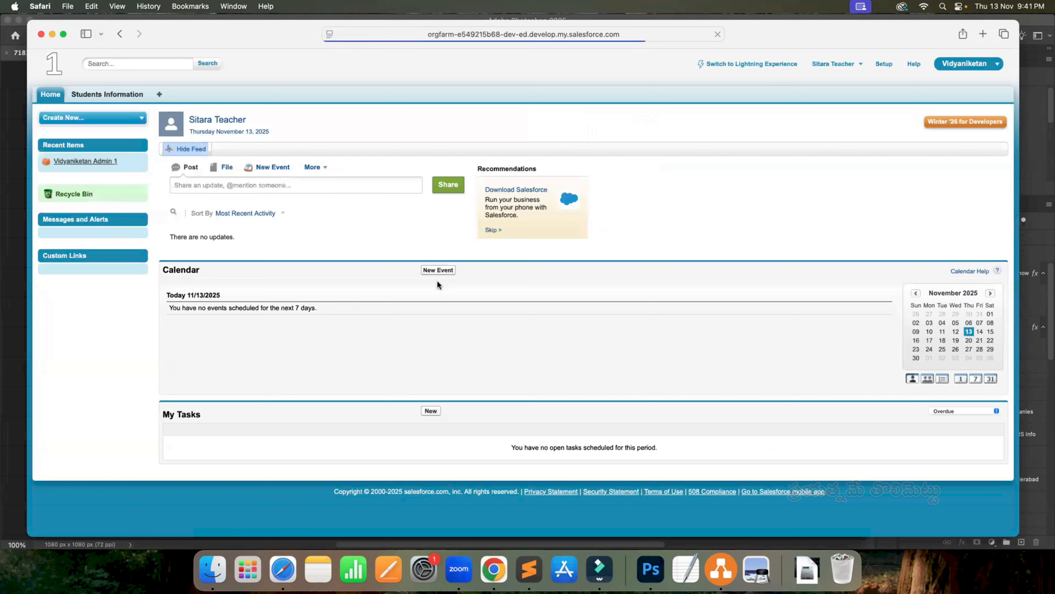
left_click(122, 95)
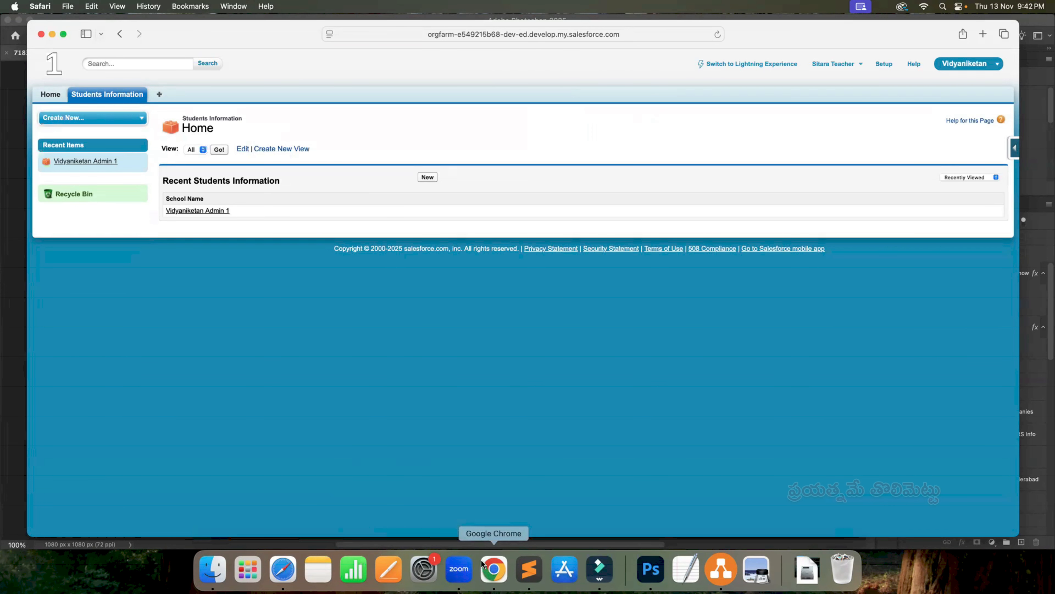
- Switch to Chrome and open the active teacher's Teacher Profile for editing
key("super+Tab")
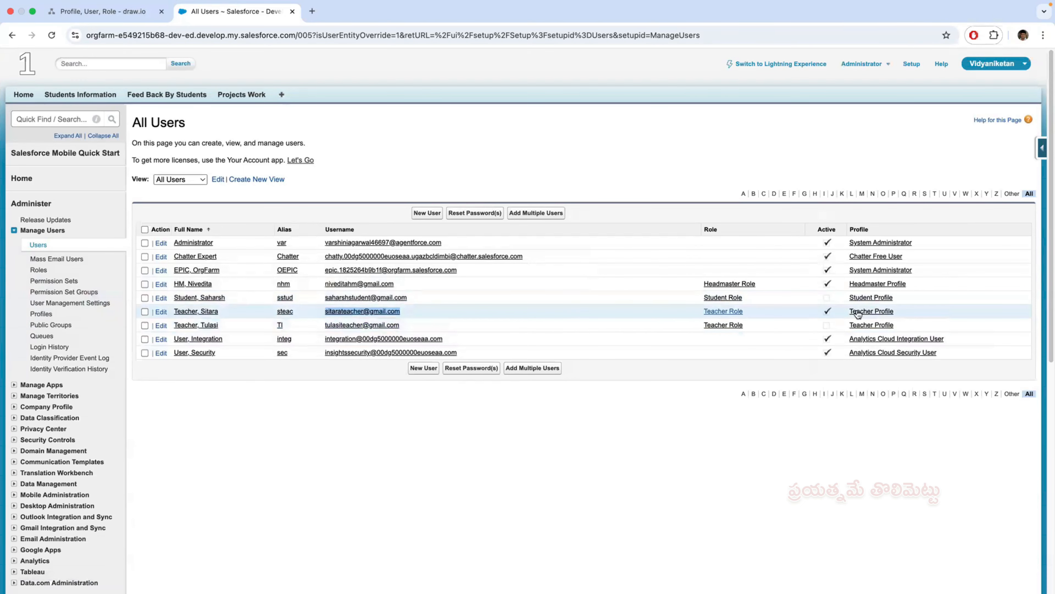
left_click(871, 312)
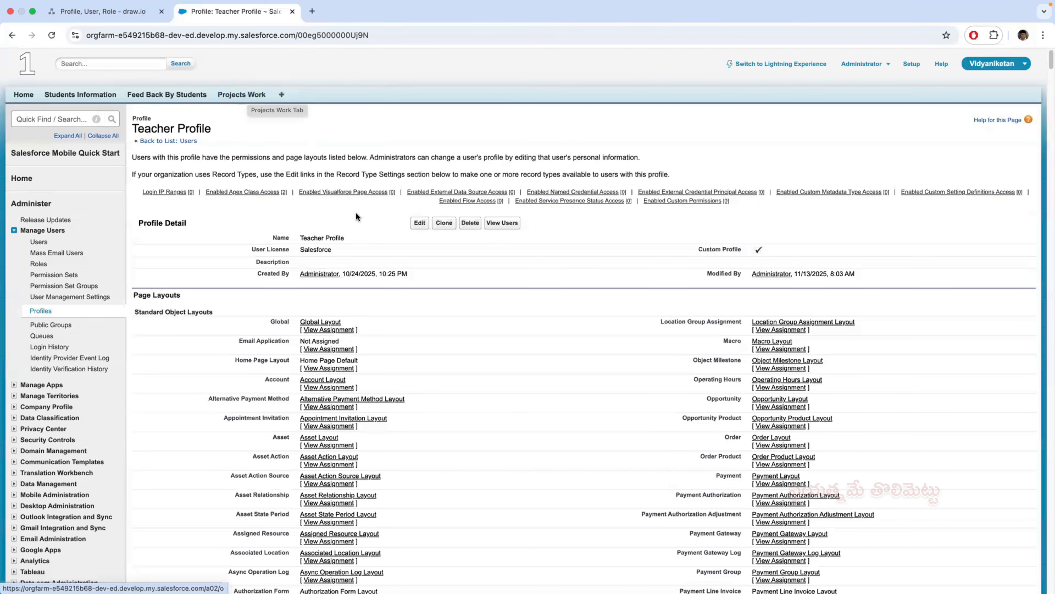
left_click(424, 228)
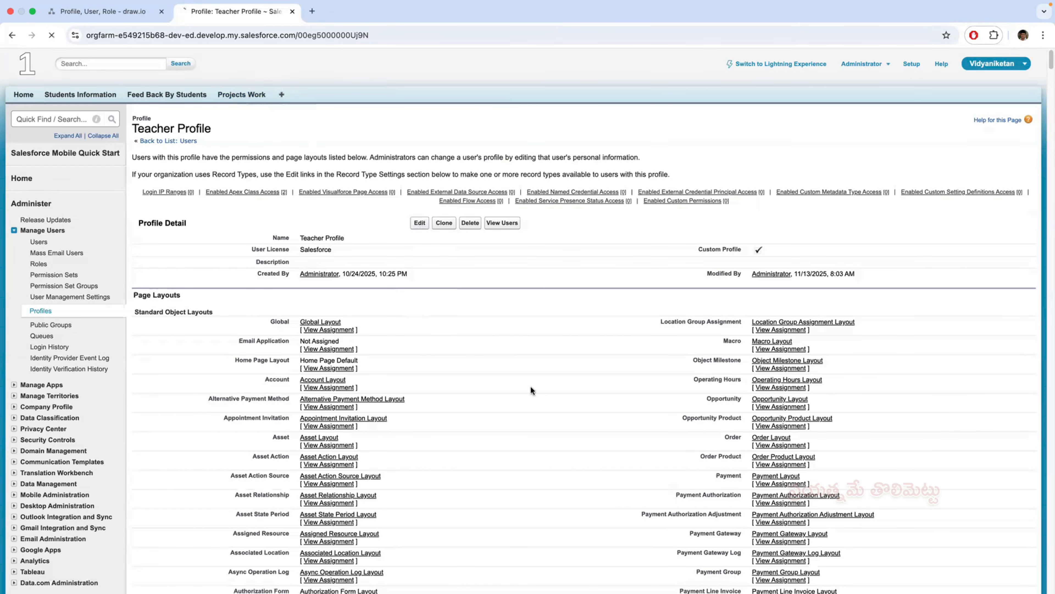
- Grant the Teacher Profile Read, Create, Edit and Delete access on the Projects Work custom object and save the profile
scroll(540, 406, "down", 20)
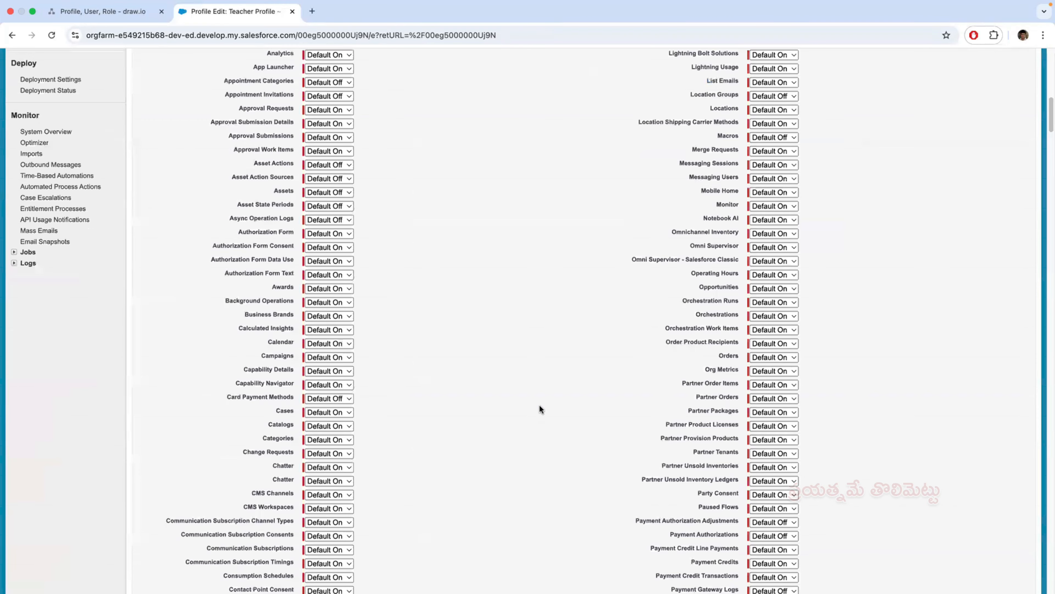
scroll(537, 407, "down", 20)
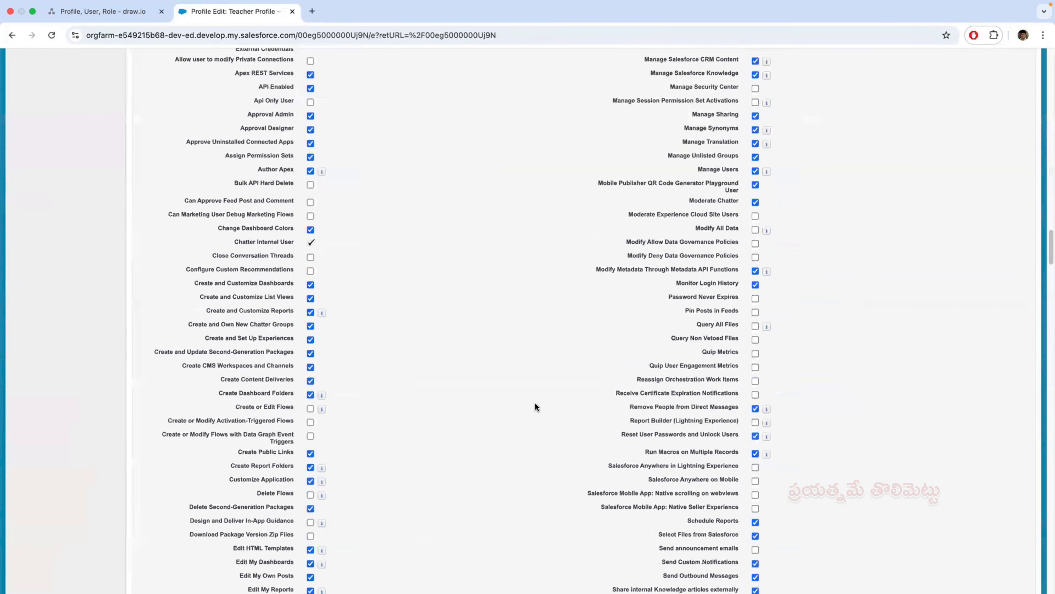
scroll(535, 406, "down", 20)
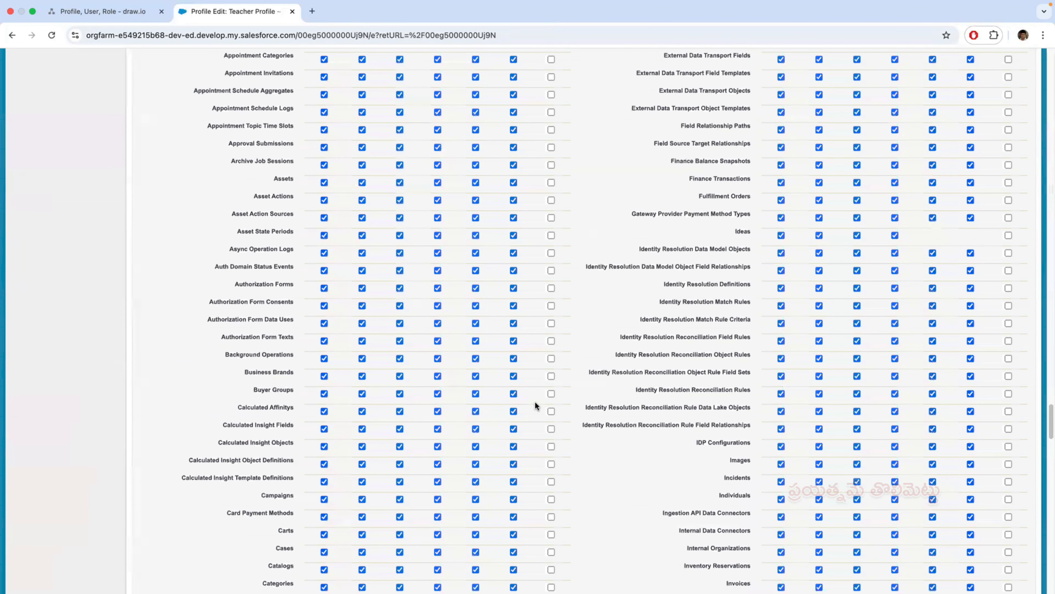
scroll(535, 406, "down", 20)
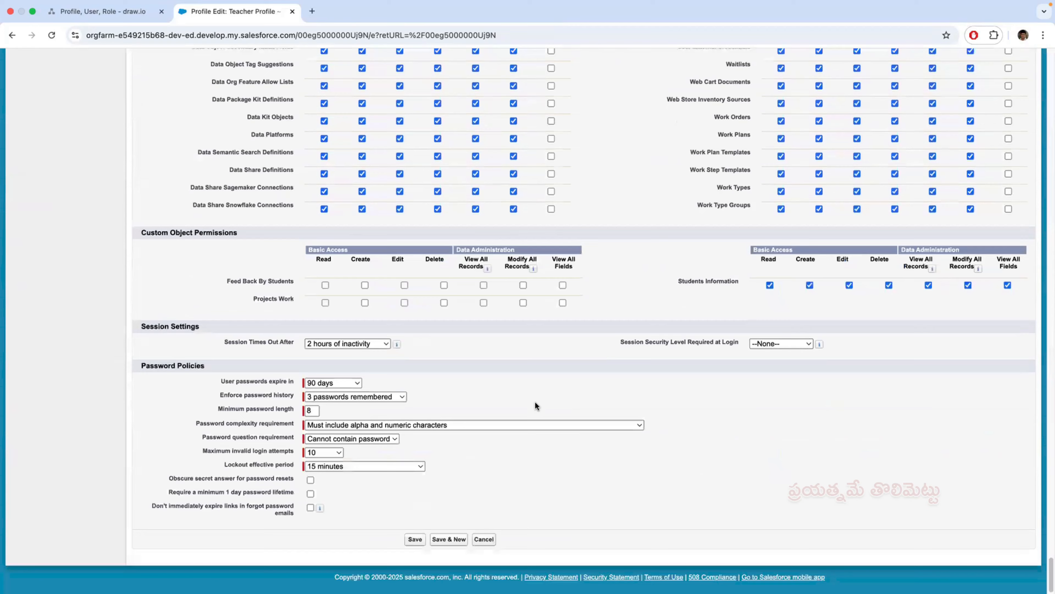
left_click(325, 302)
left_click(411, 539)
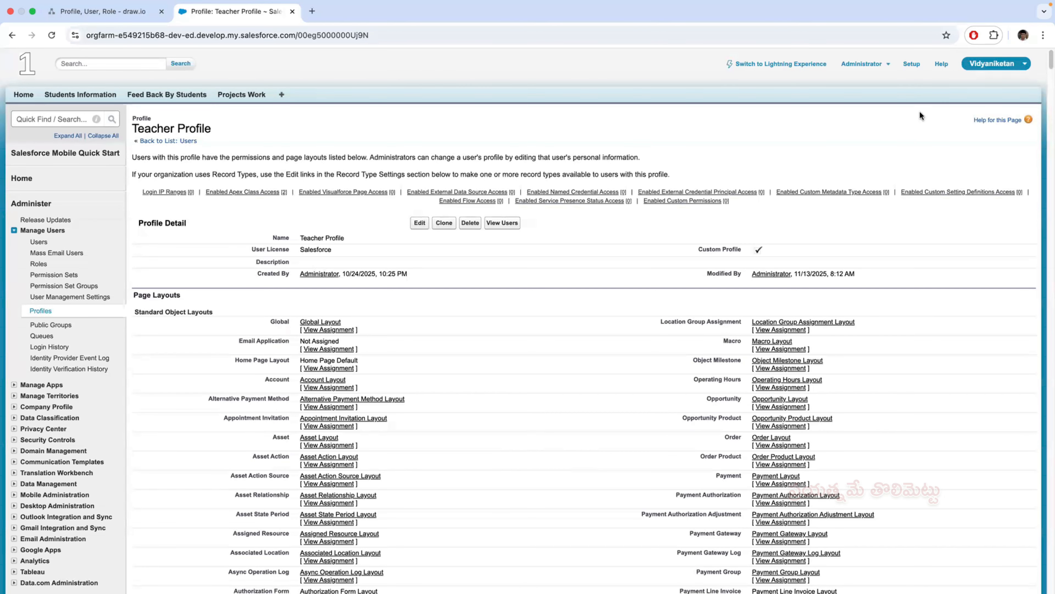
- Reload the teacher's Salesforce session in Safari and create a Project Work record named Teacher R3
key("super+Tab")
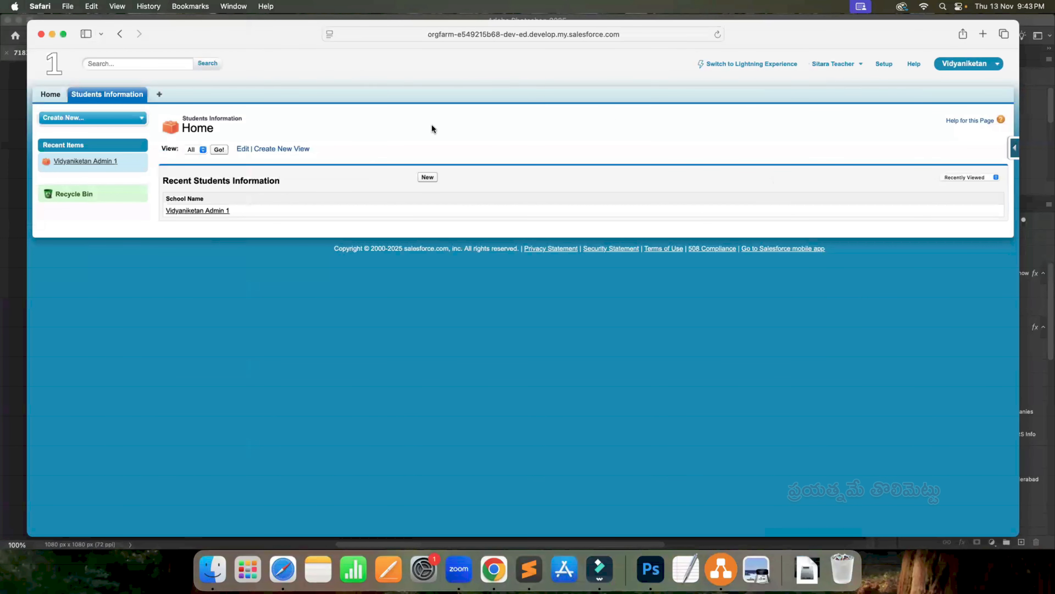
left_click(717, 37)
left_click(178, 96)
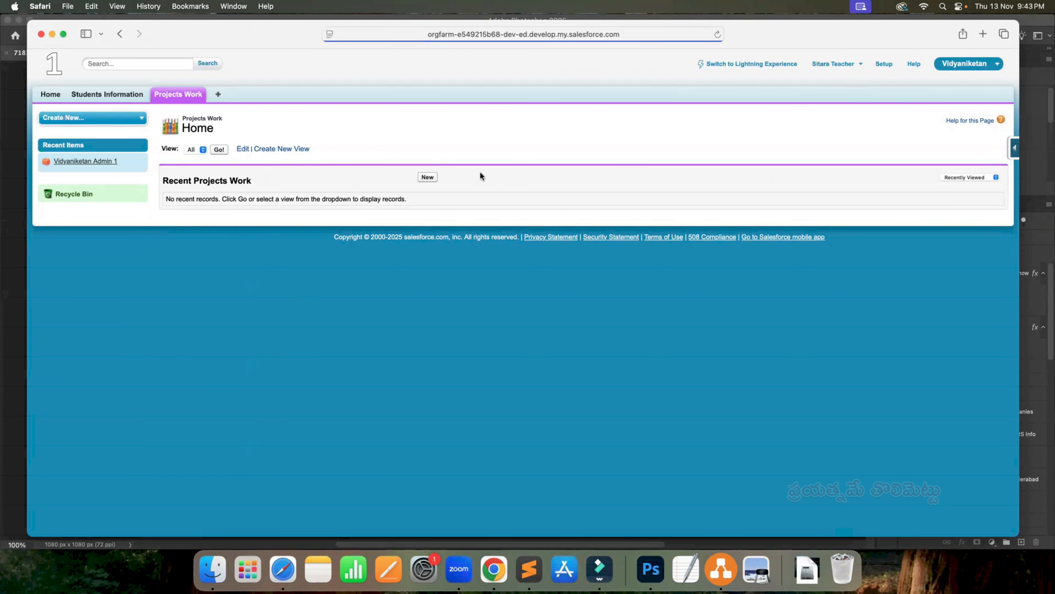
left_click(428, 177)
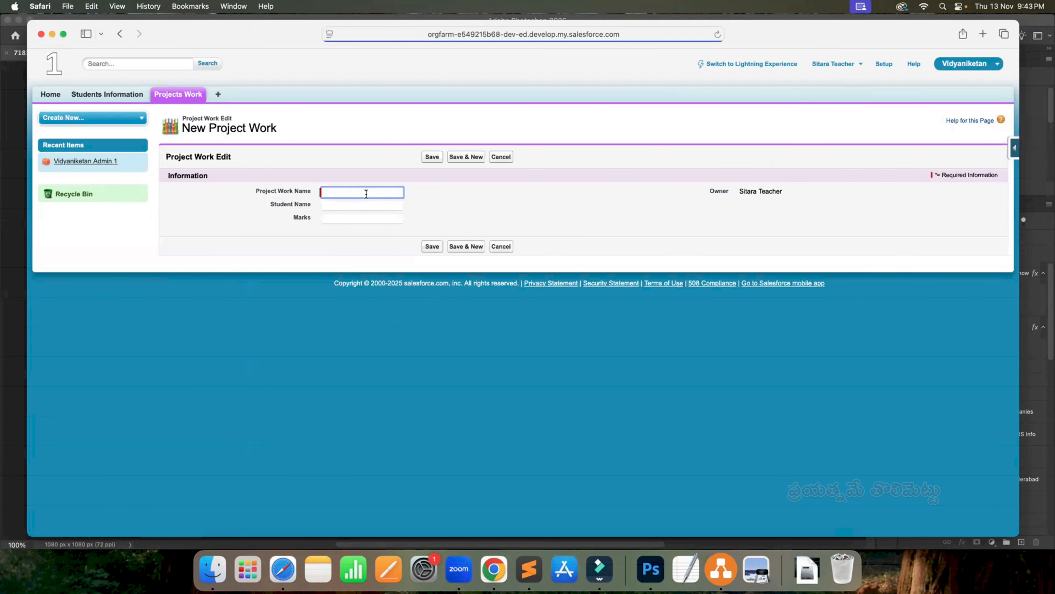
type("Teacher R3")
left_click(437, 160)
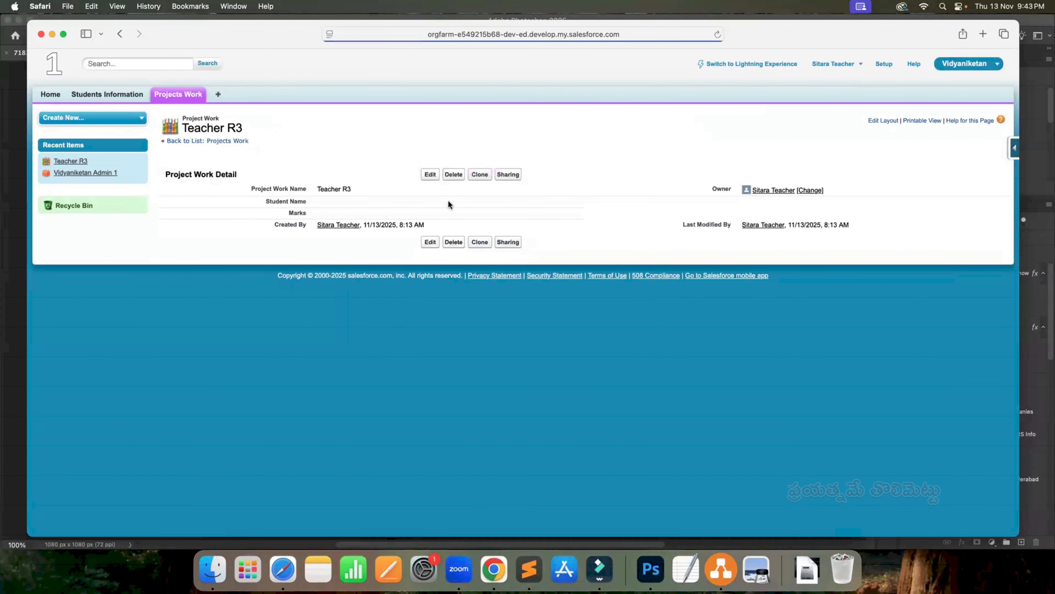
- Clone the Teacher R3 record as Teacher R4, save it, and return to the Projects Work home page
left_click(480, 176)
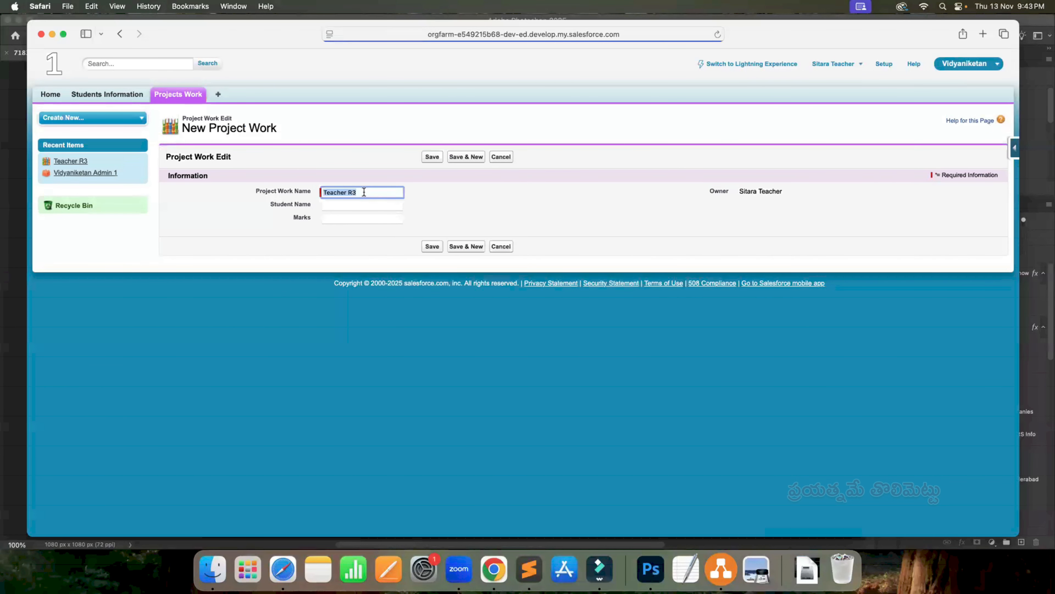
left_click(394, 196)
key("BackSpace")
type("4")
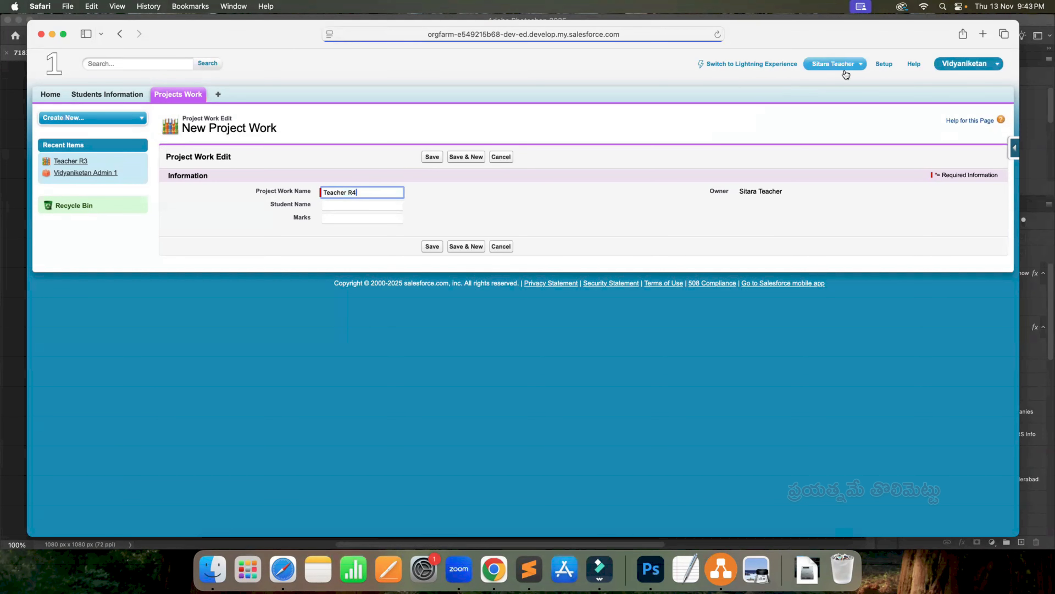
left_click(432, 246)
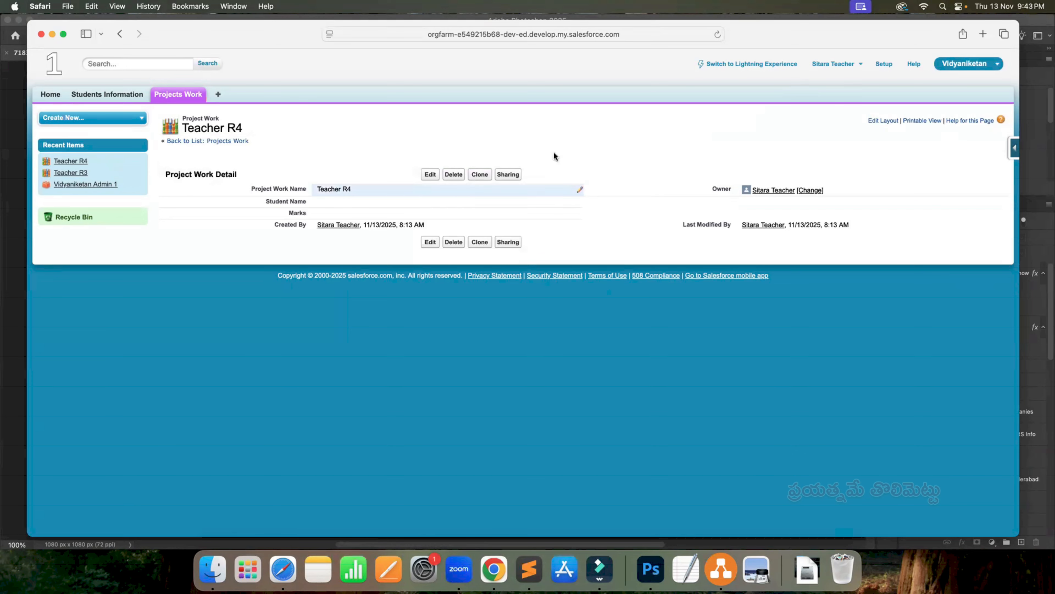
left_click(182, 95)
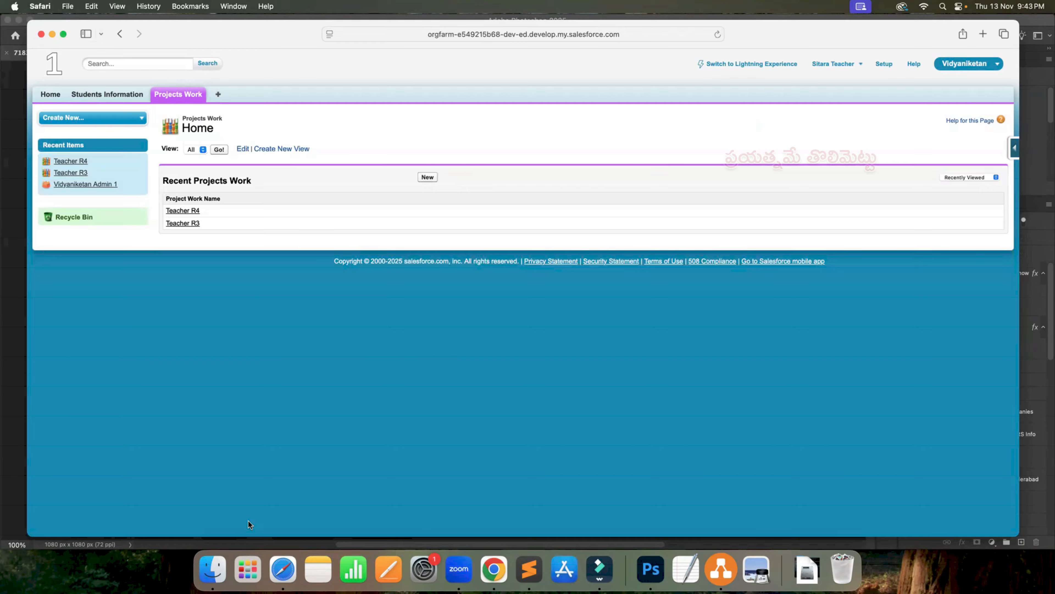
- Switch to Chrome, deactivate the active teacher's user account, save it, and return to the All Users list
key("super+Tab")
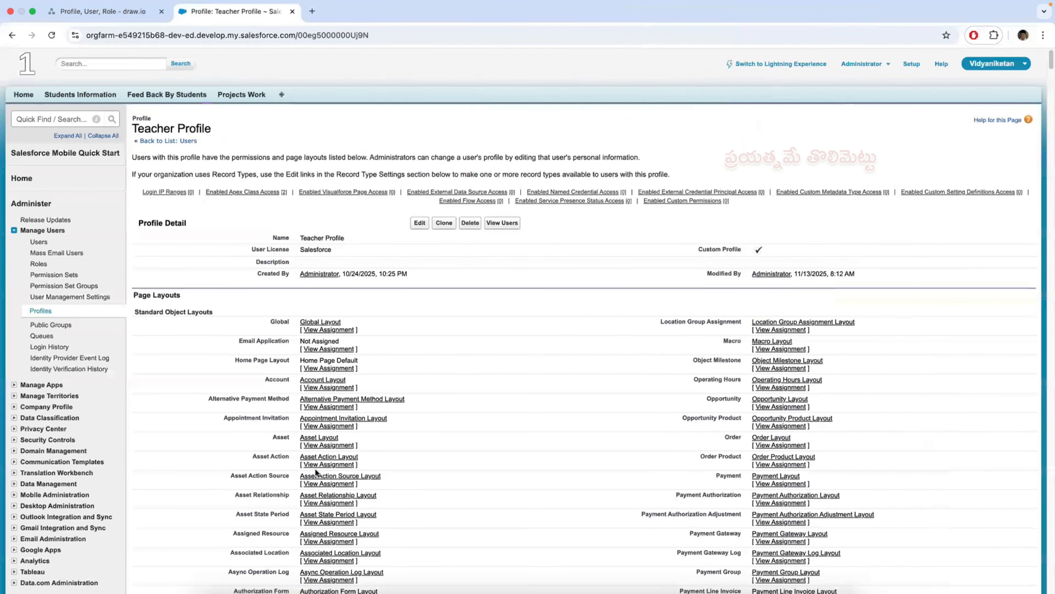
left_click(39, 242)
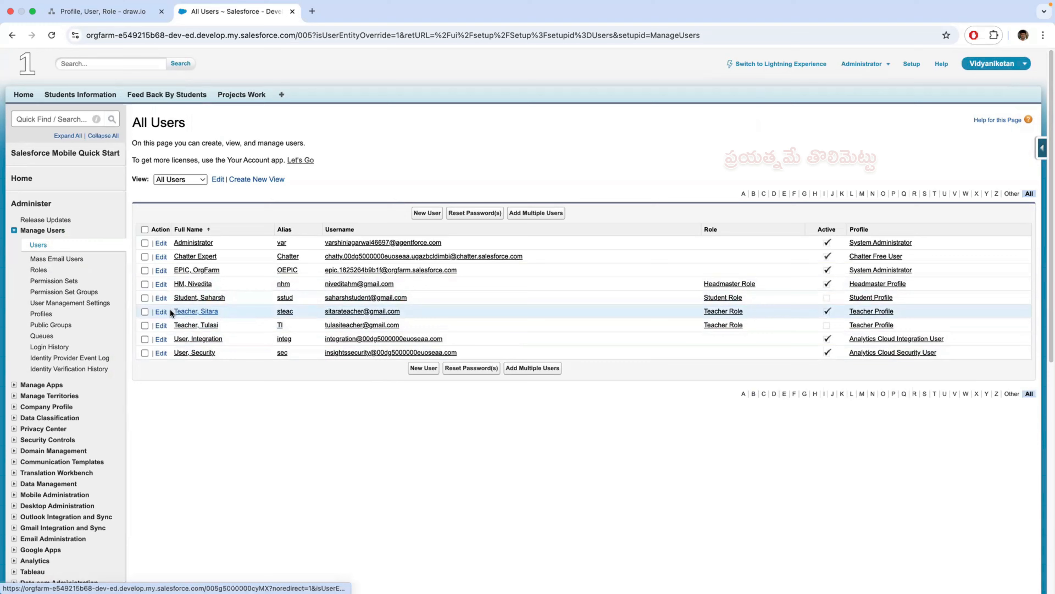
left_click(188, 313)
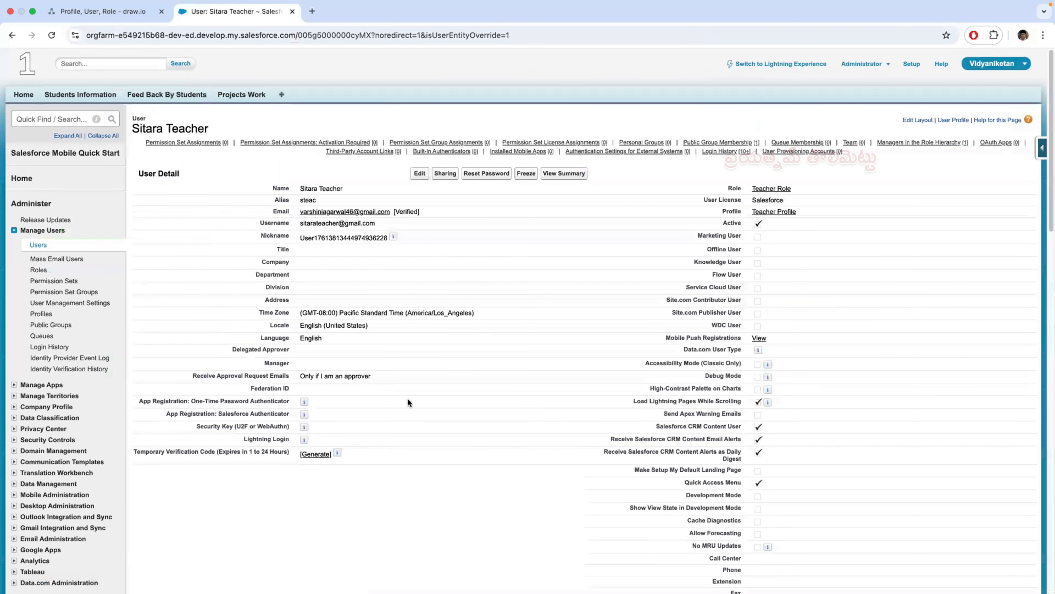
left_click(419, 174)
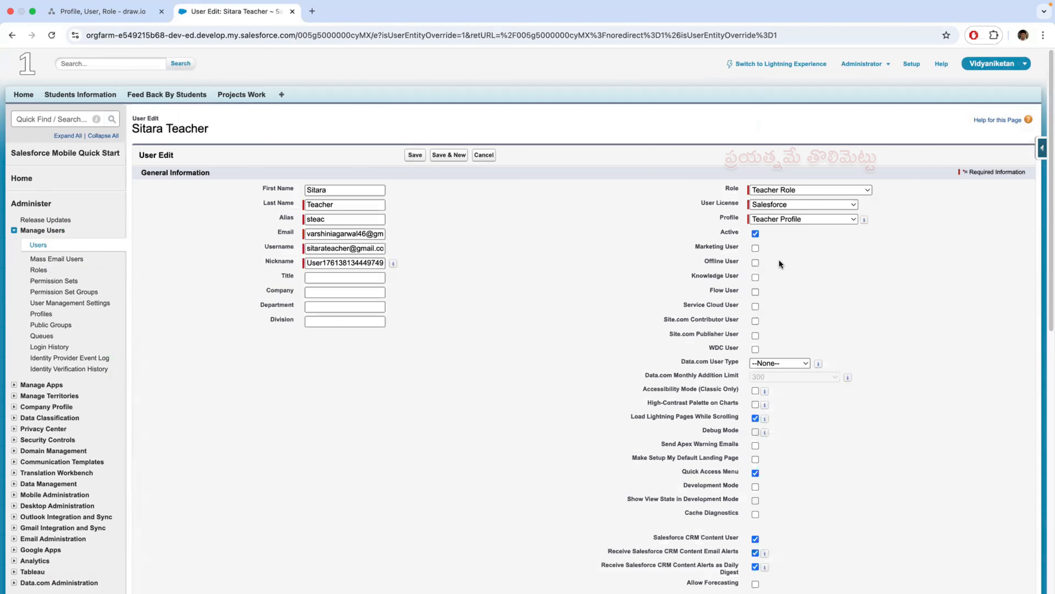
left_click(755, 234)
left_click(629, 166)
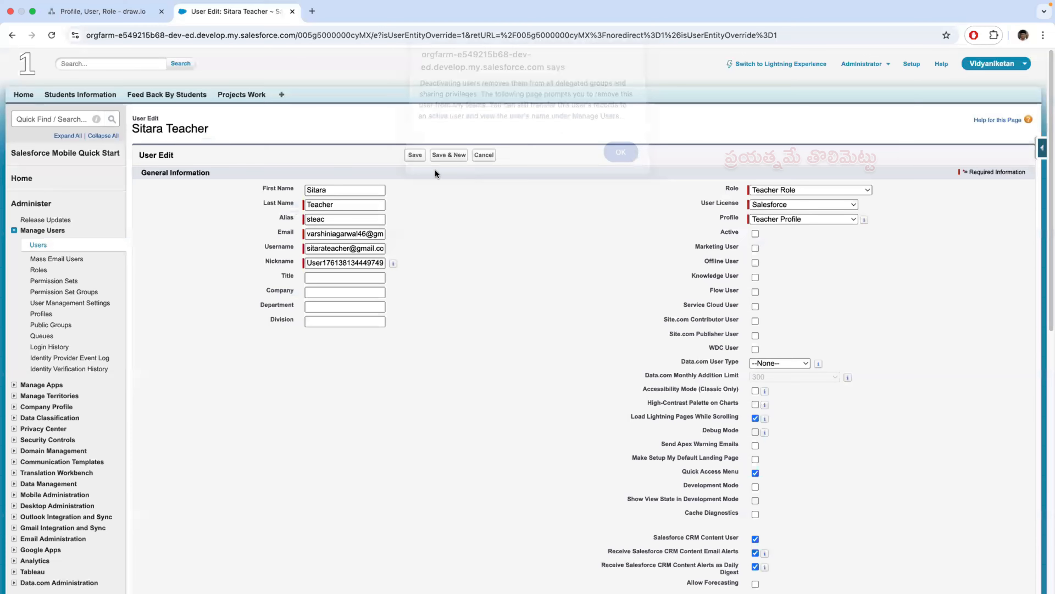
left_click(415, 157)
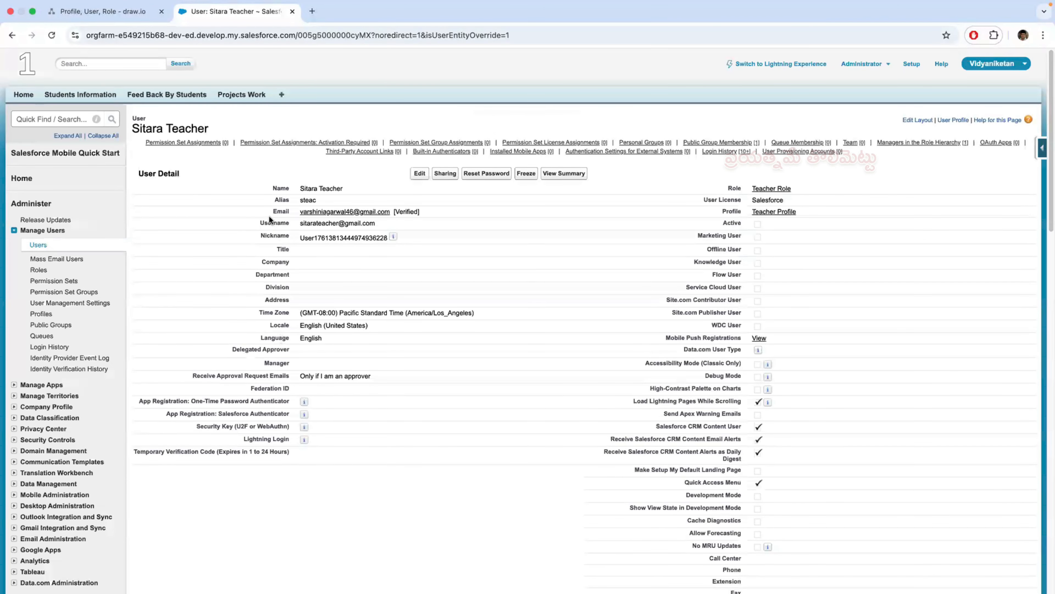
left_click(38, 245)
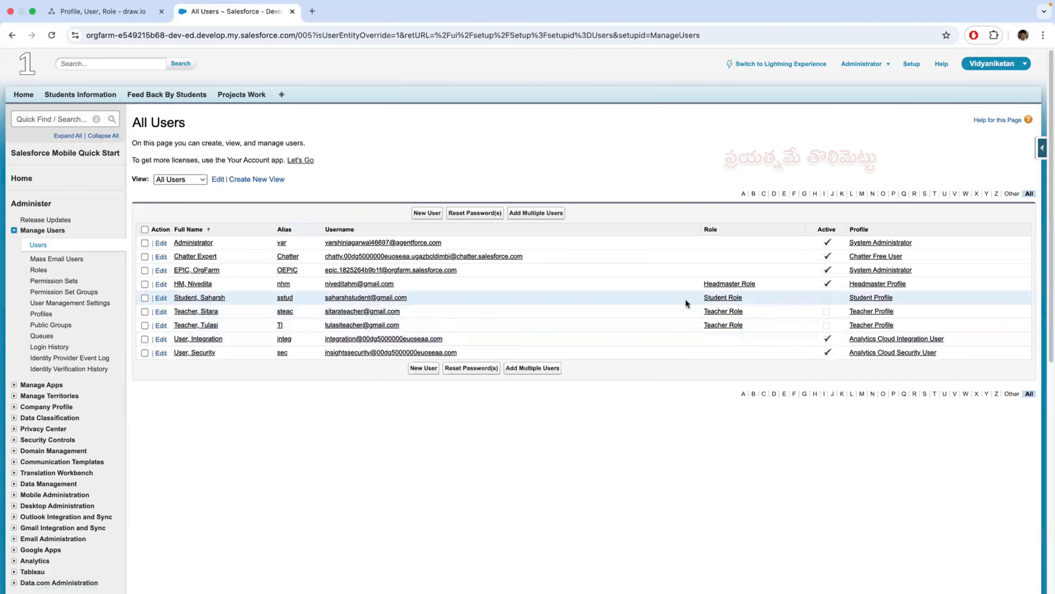
- Activate the student's user account, save it, and copy the student's username from the All Users list
left_click(165, 299)
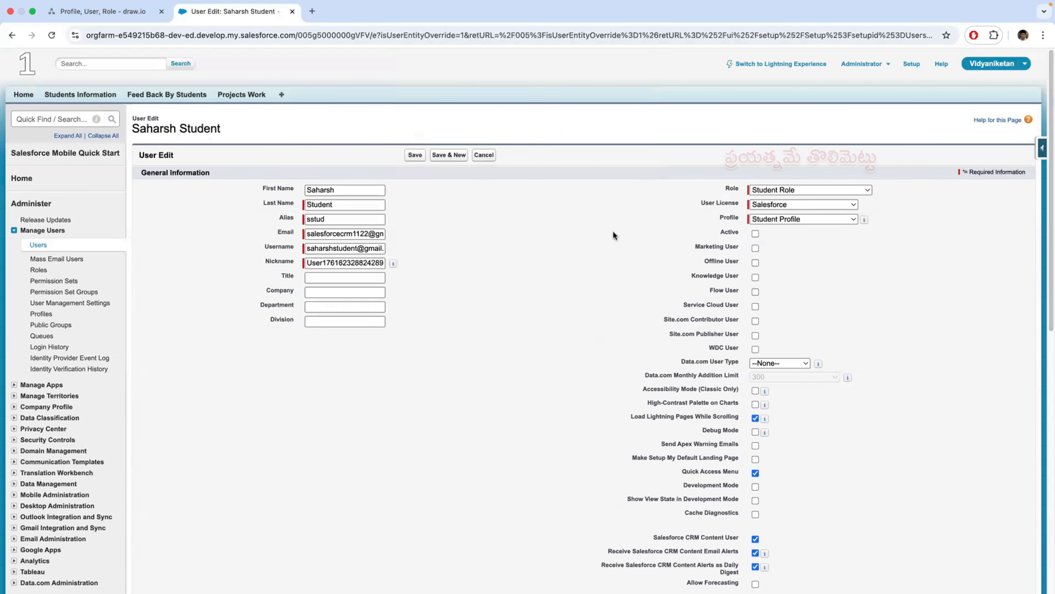
left_click(755, 233)
left_click(414, 155)
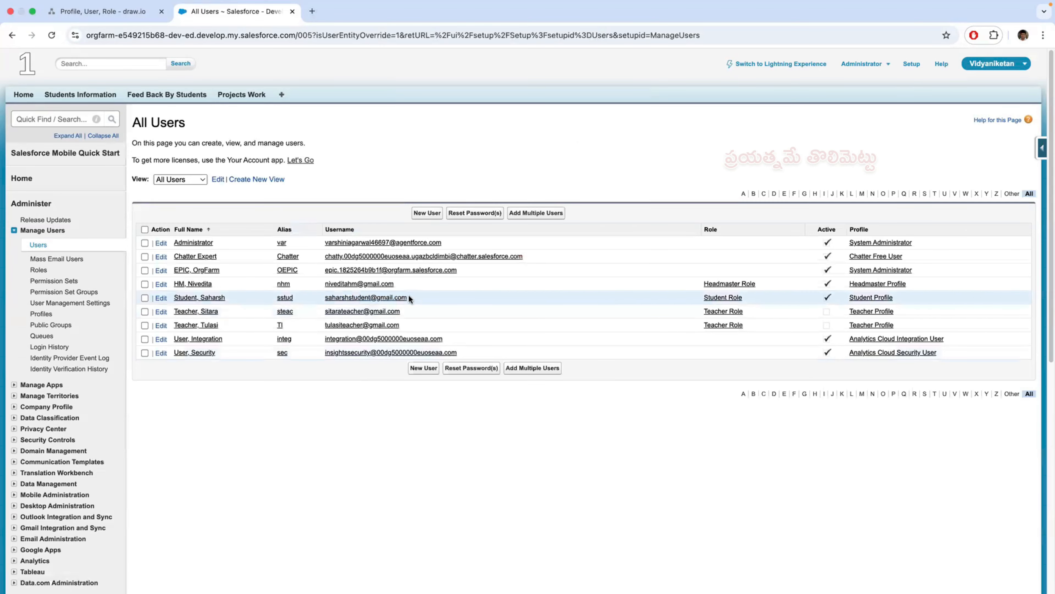
left_click_drag(411, 298, 326, 300)
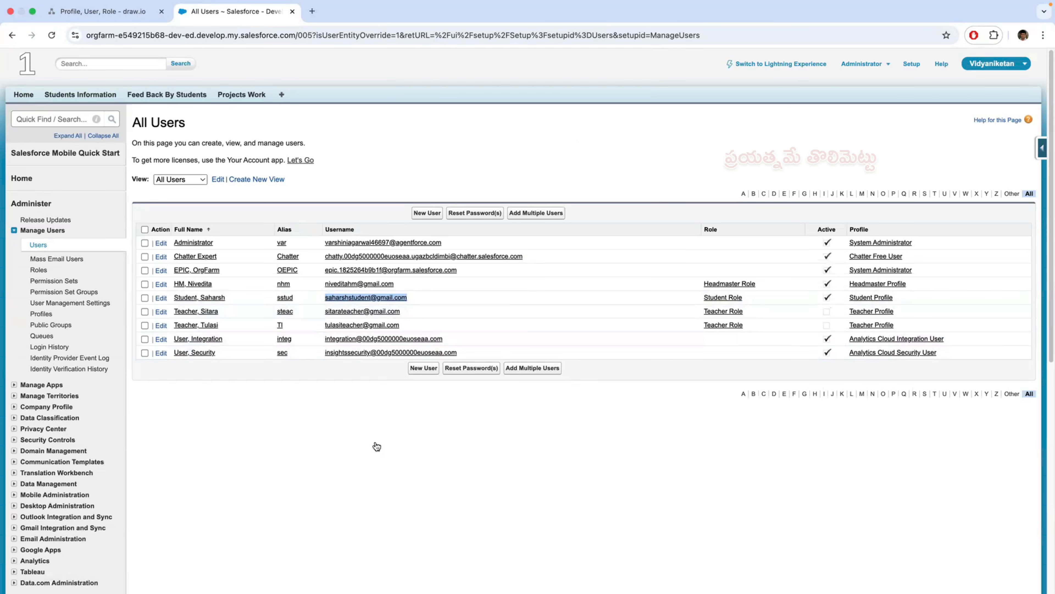
- Switch to Safari, log the teacher out of Salesforce, and open the Salesforce login page through a "login salesforce" search
key("super+Tab")
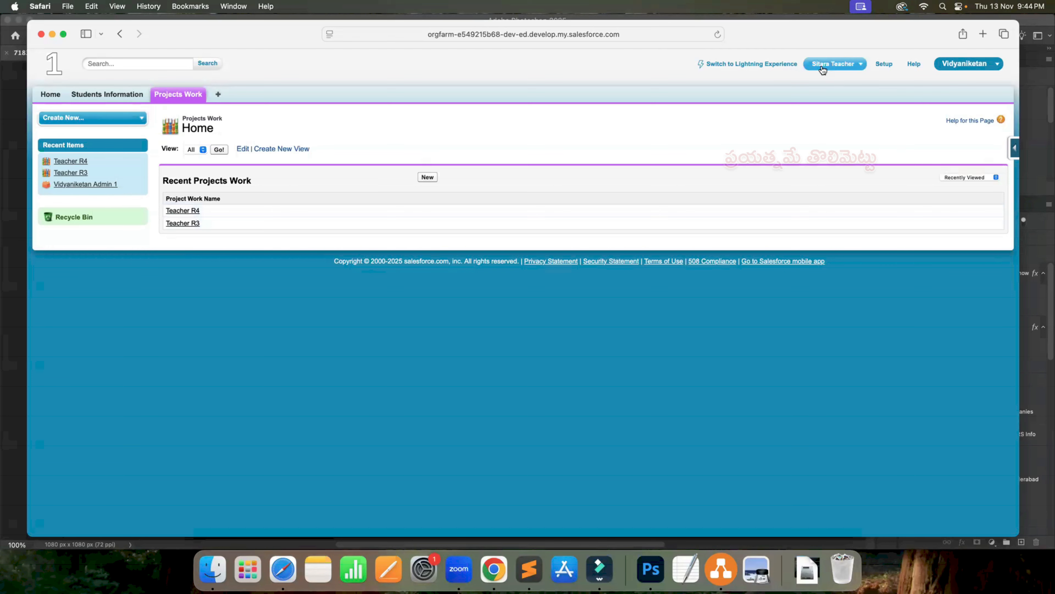
left_click(858, 68)
left_click(786, 123)
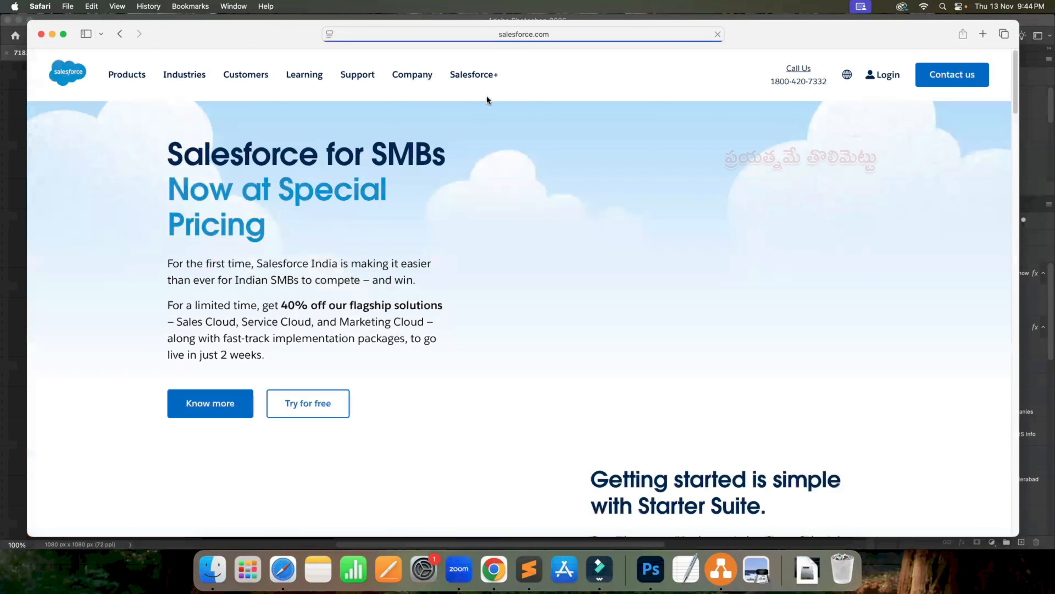
left_click(568, 33)
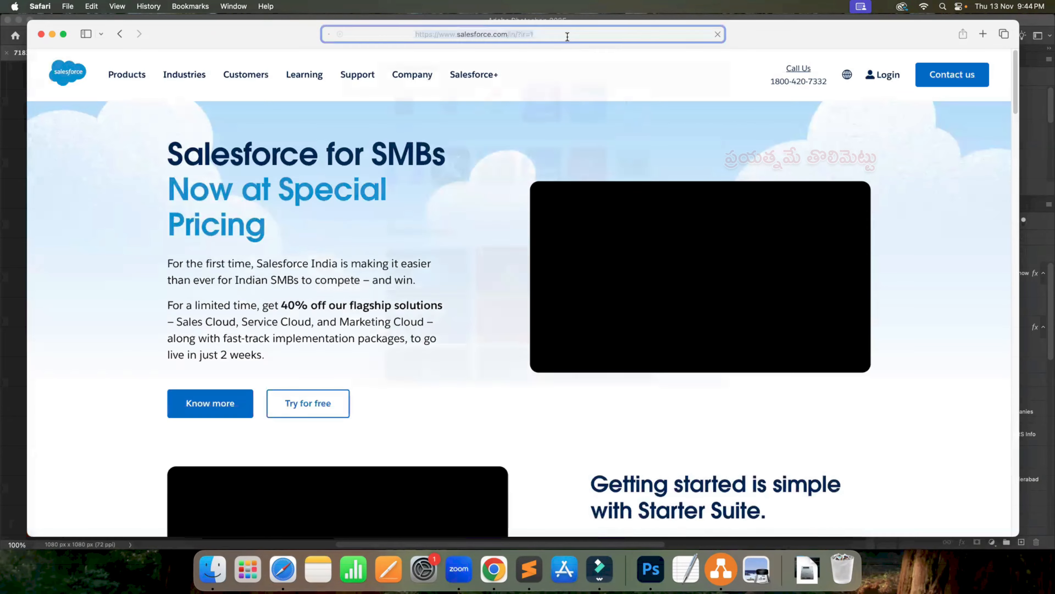
type("login salesforce")
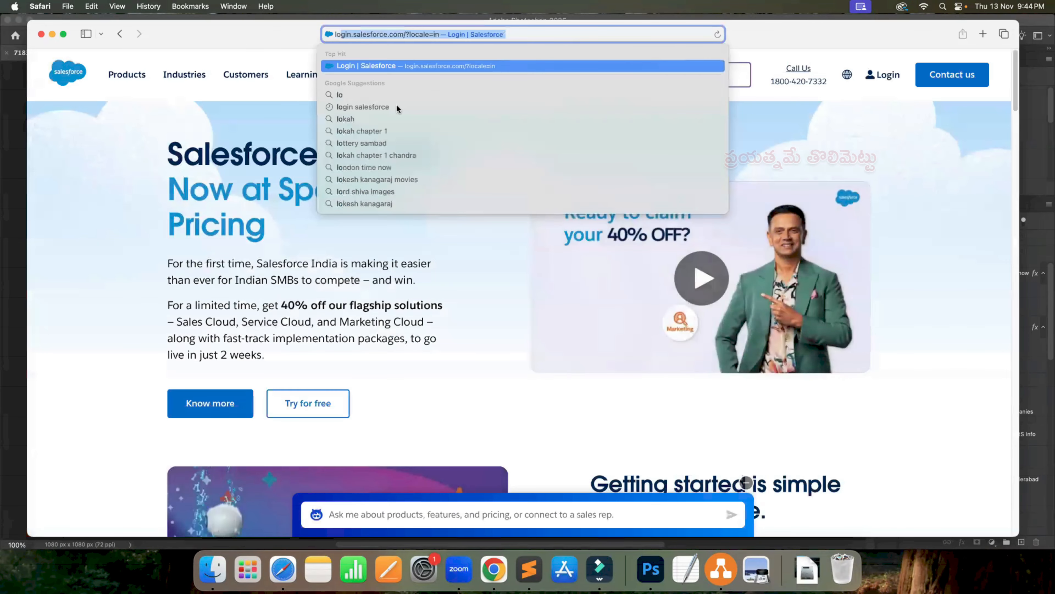
left_click(388, 107)
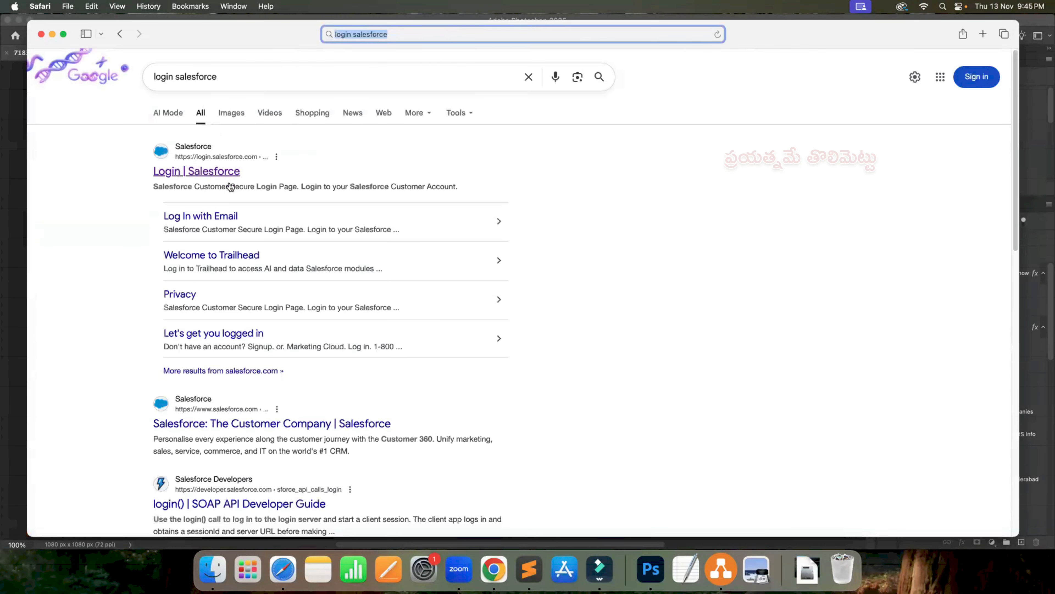
left_click(231, 183)
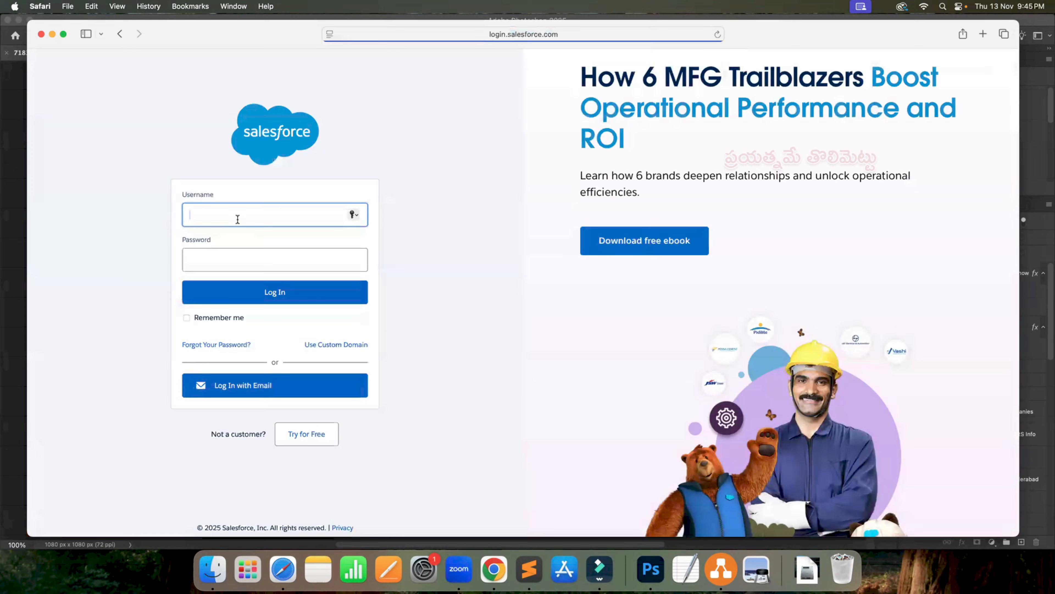
- Log in with the student's username and password, skip saving the password and registering a phone, and open Feed Back By Students
key("super+v")
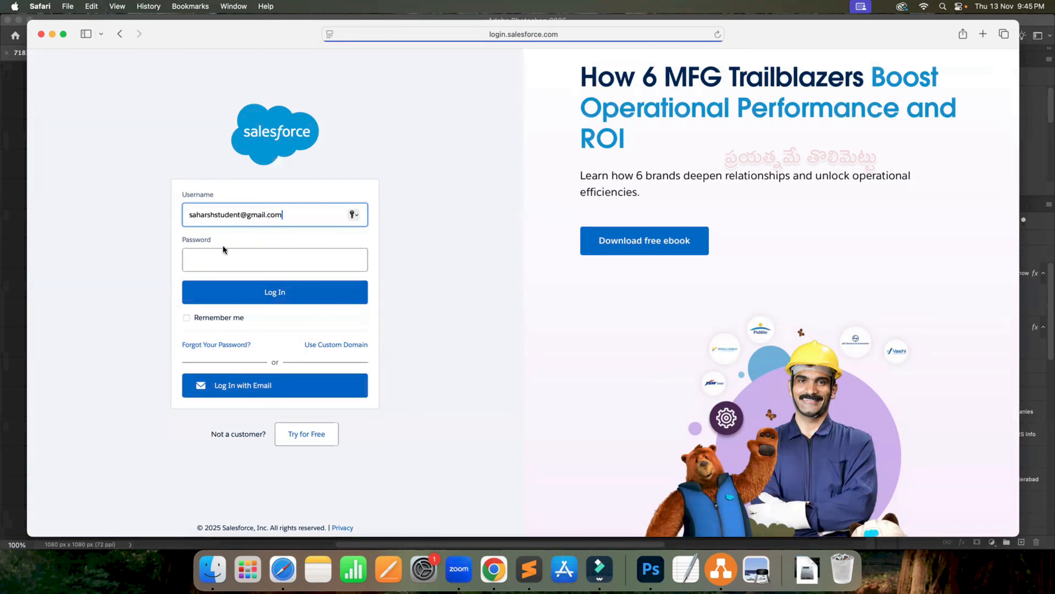
left_click(203, 260)
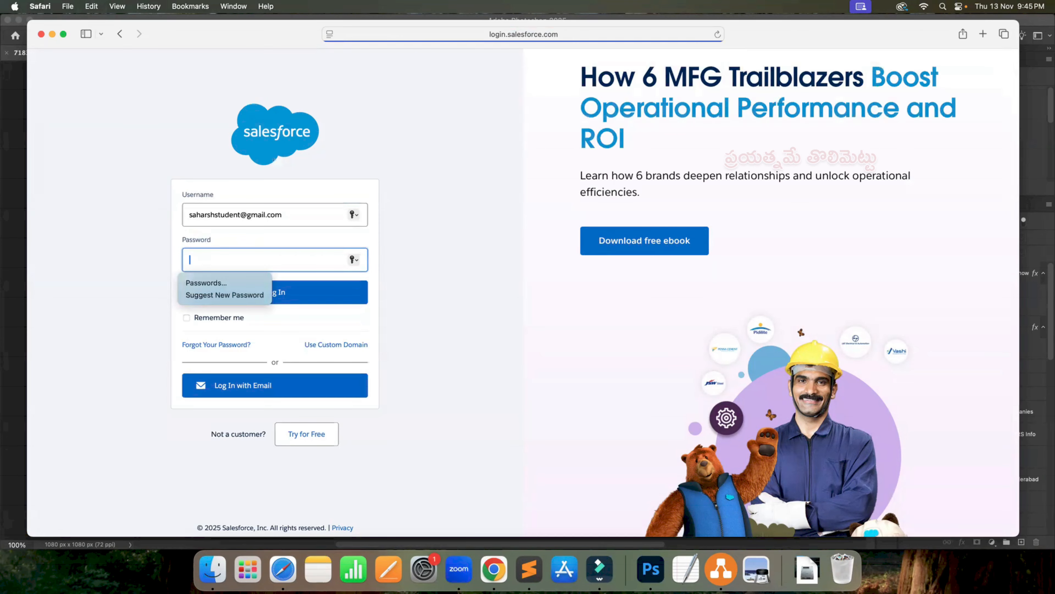
type("••")
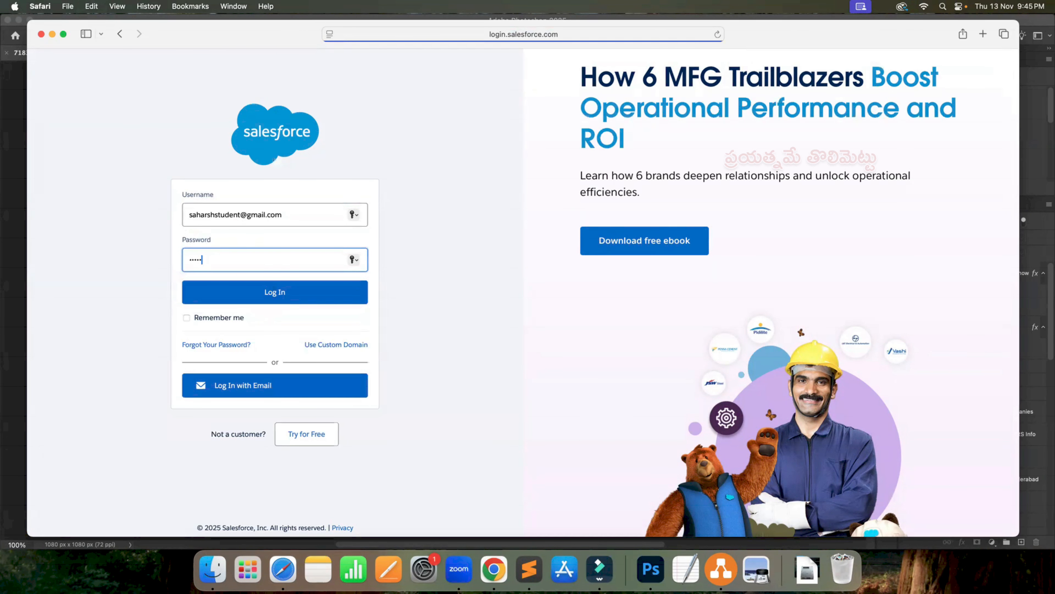
type("•••••••")
left_click(285, 294)
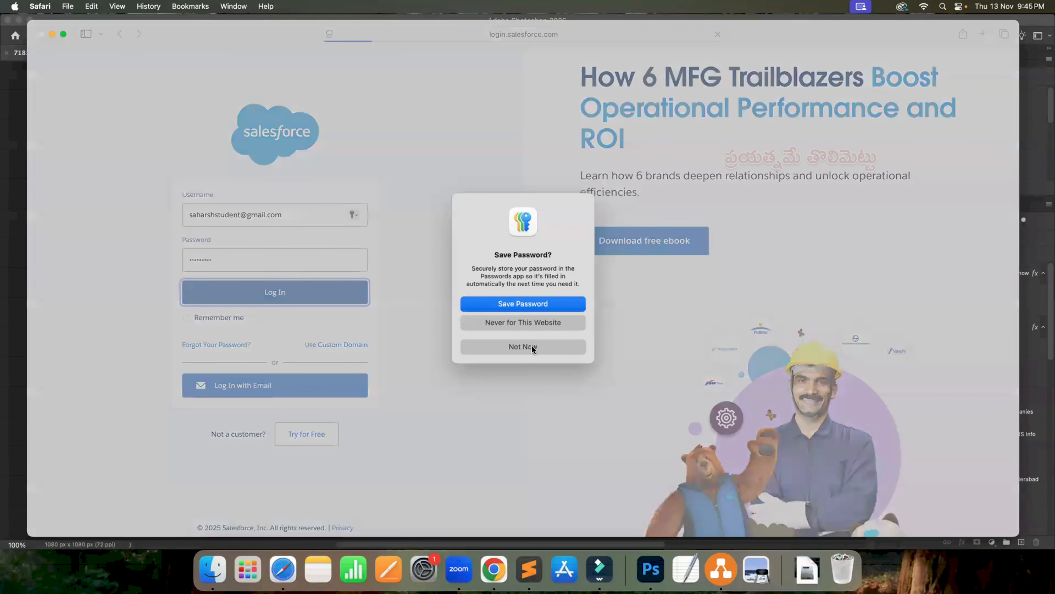
left_click(532, 347)
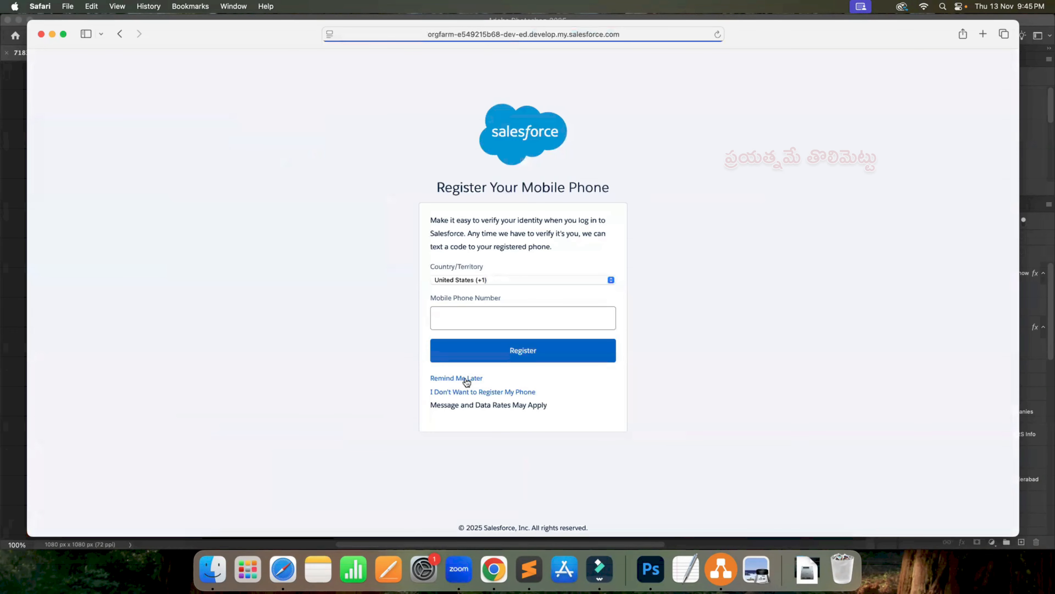
left_click(466, 381)
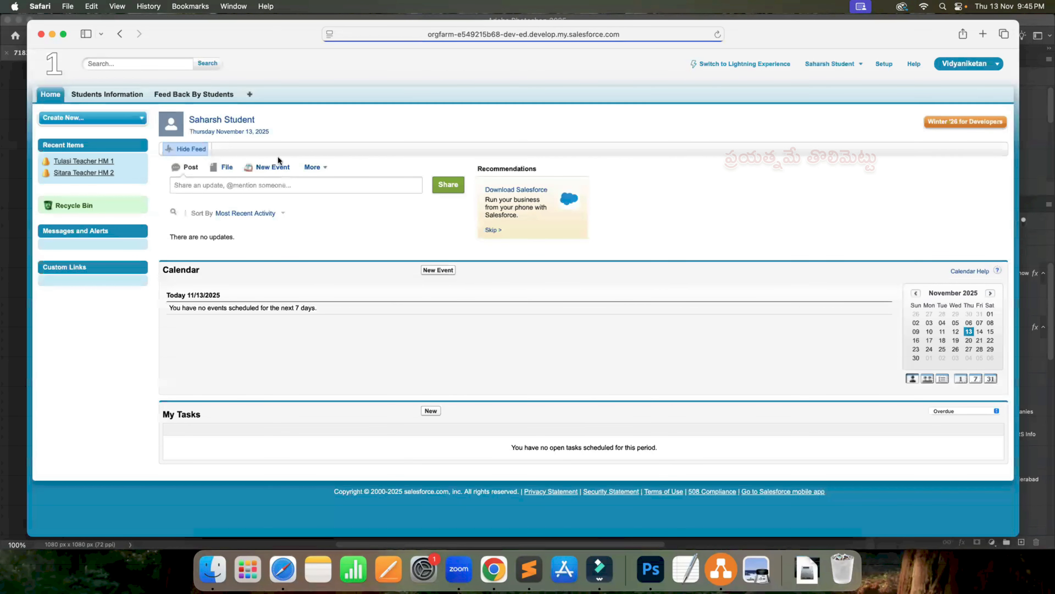
left_click(222, 96)
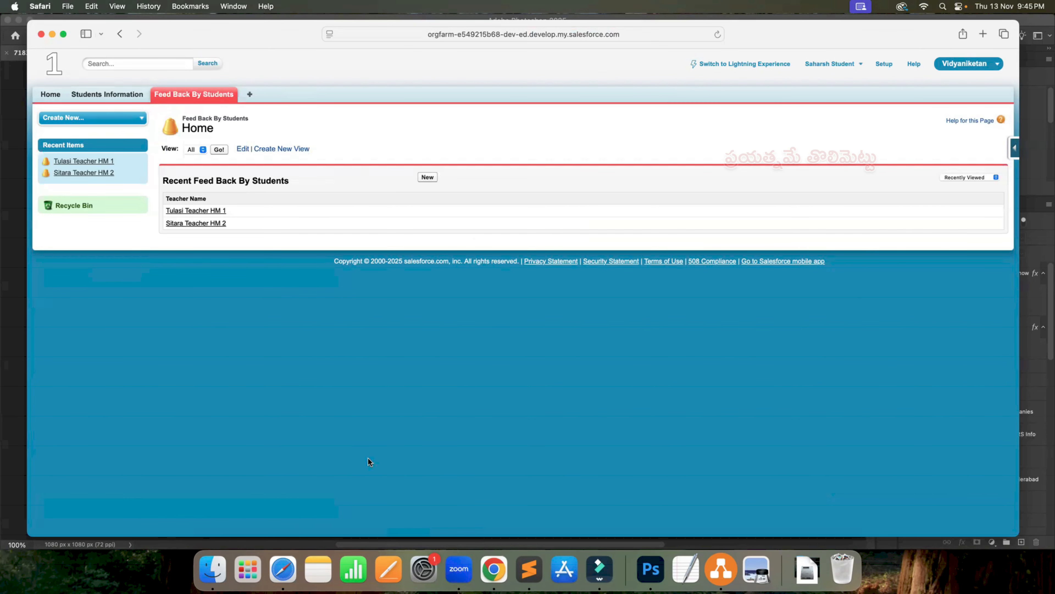
- Switch to Chrome and grant the Student Profile Read, Create, Edit and Delete access on the Projects Work custom object, saving the profile
key("ctrl+Right")
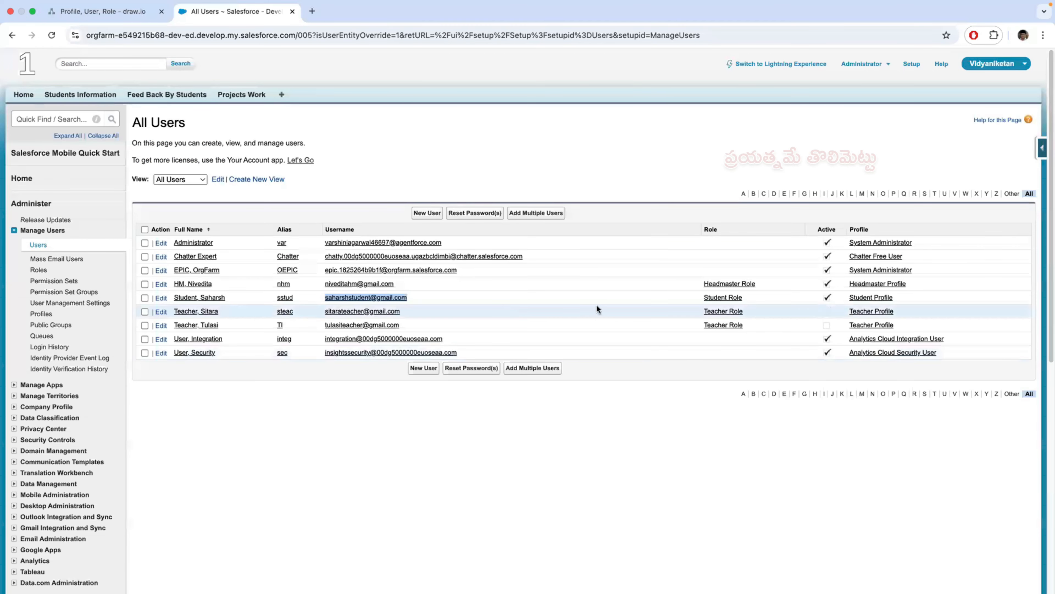
left_click(872, 298)
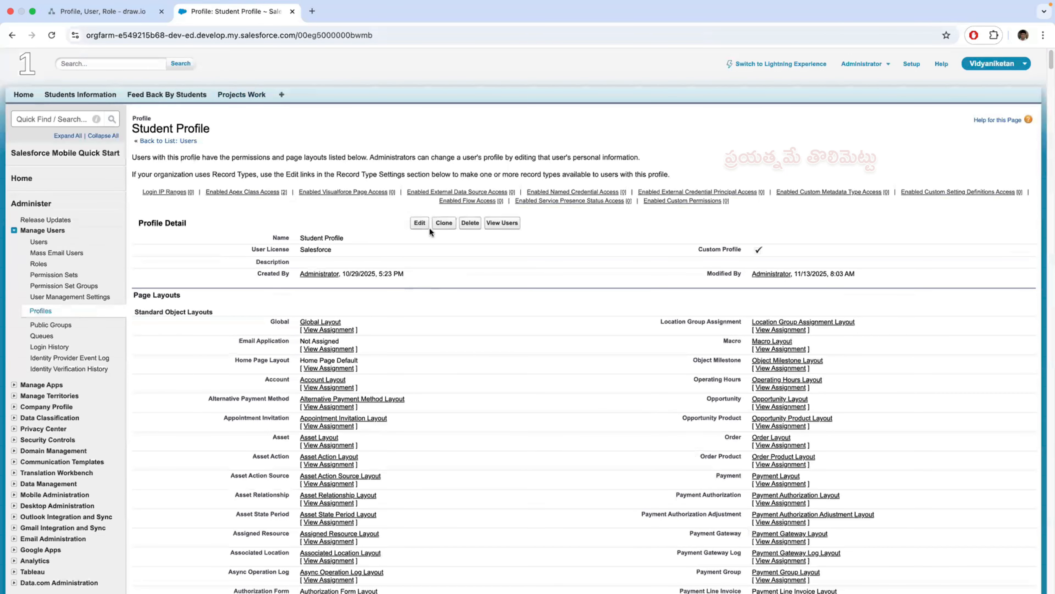
left_click(419, 223)
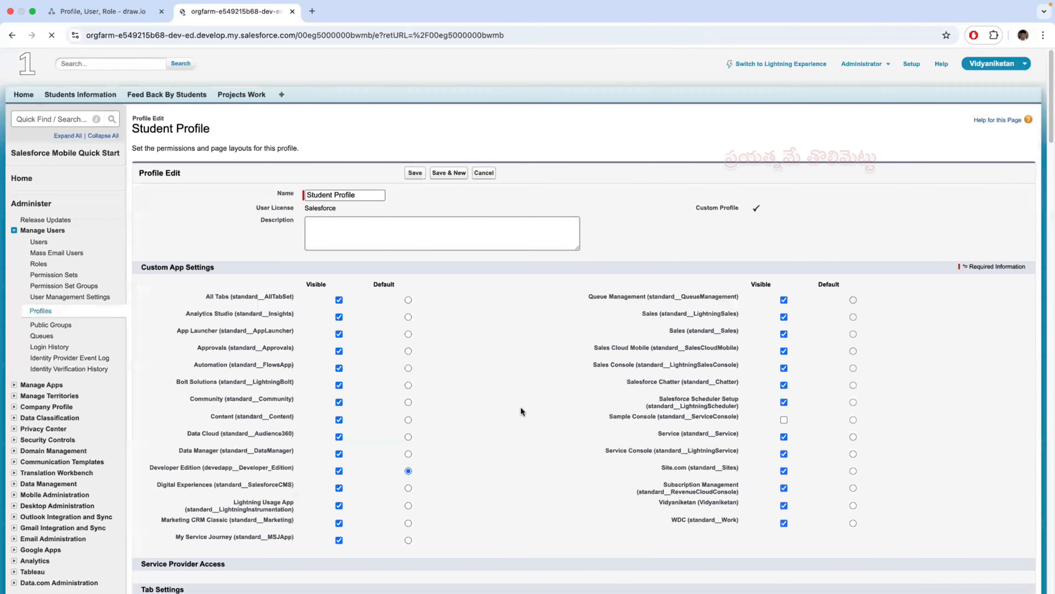
scroll(521, 407, "down", 20)
scroll(521, 407, "down", 20)
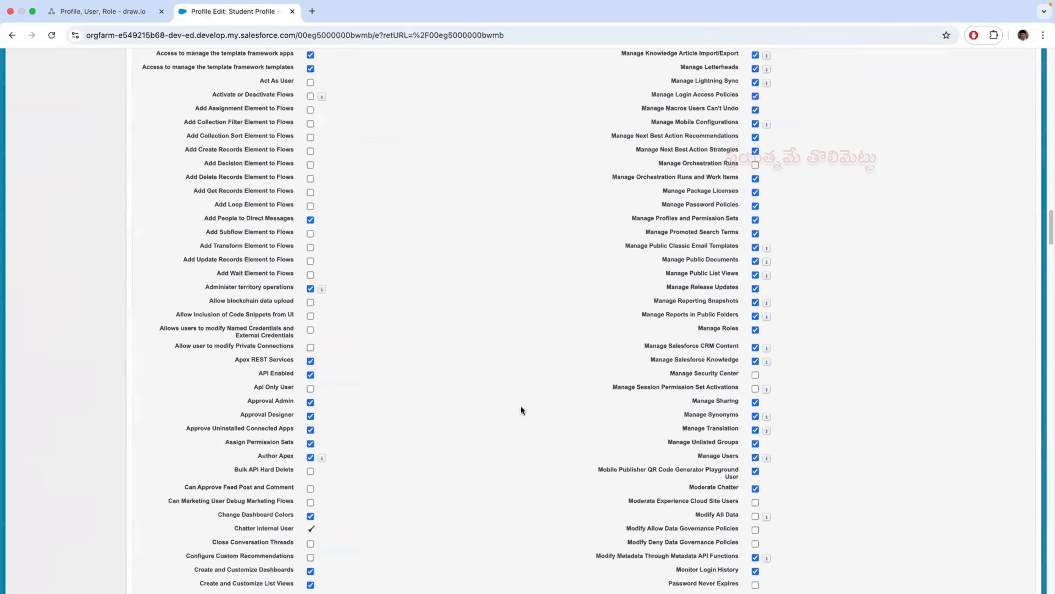
scroll(522, 407, "down", 20)
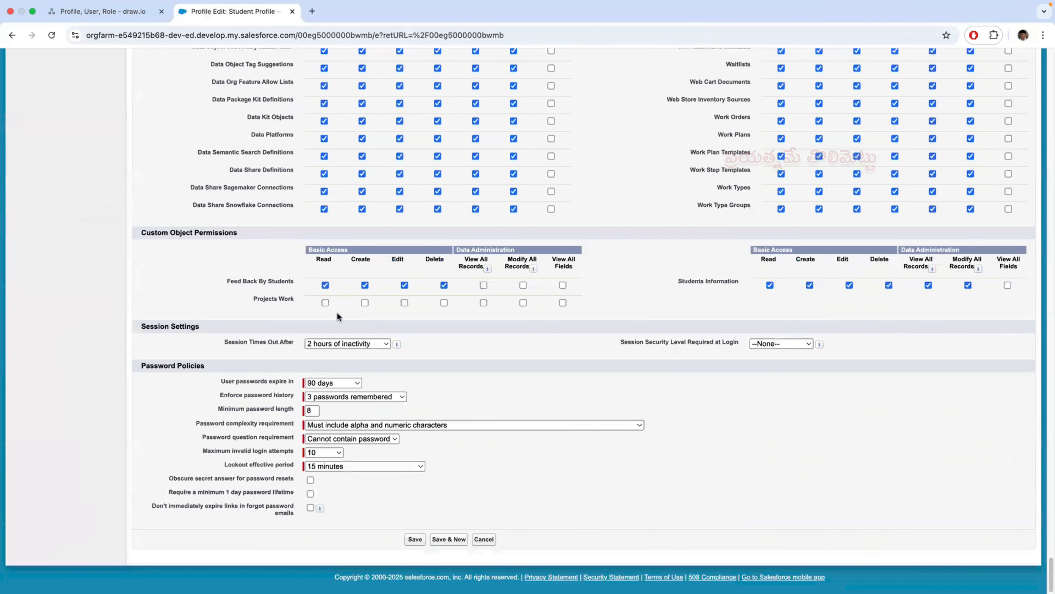
left_click(325, 302)
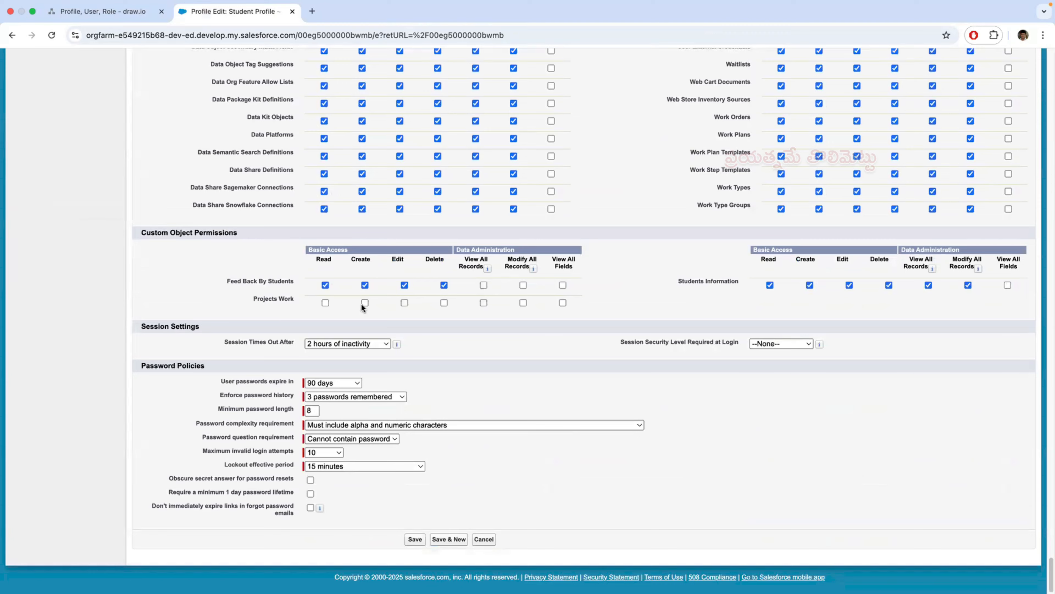
left_click(444, 302)
left_click(414, 539)
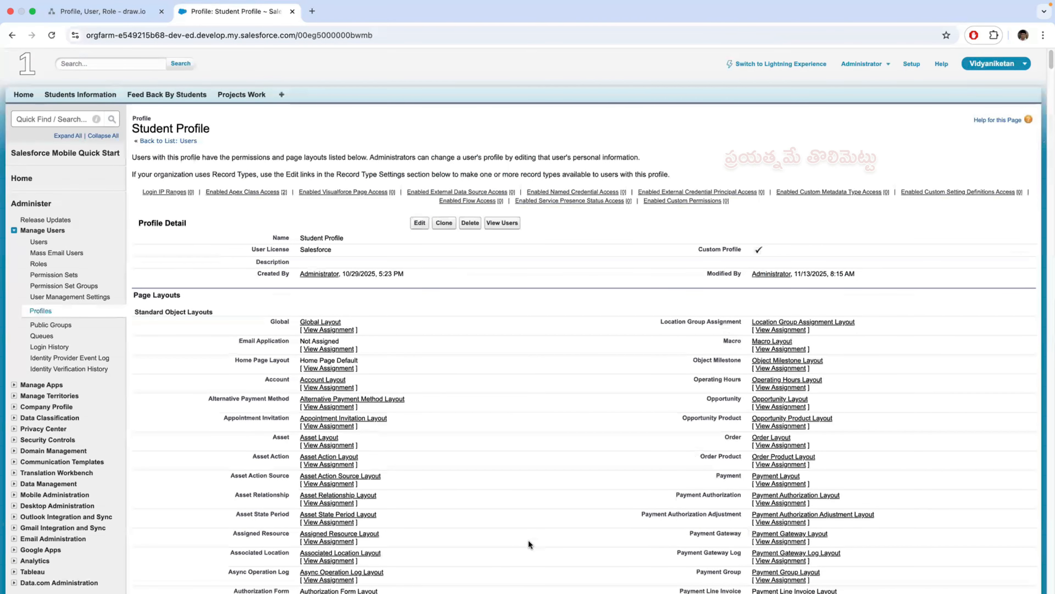
- Switch to Safari, reload the student's Salesforce session, and create a Project Work record named Student R5
key("ctrl+Left")
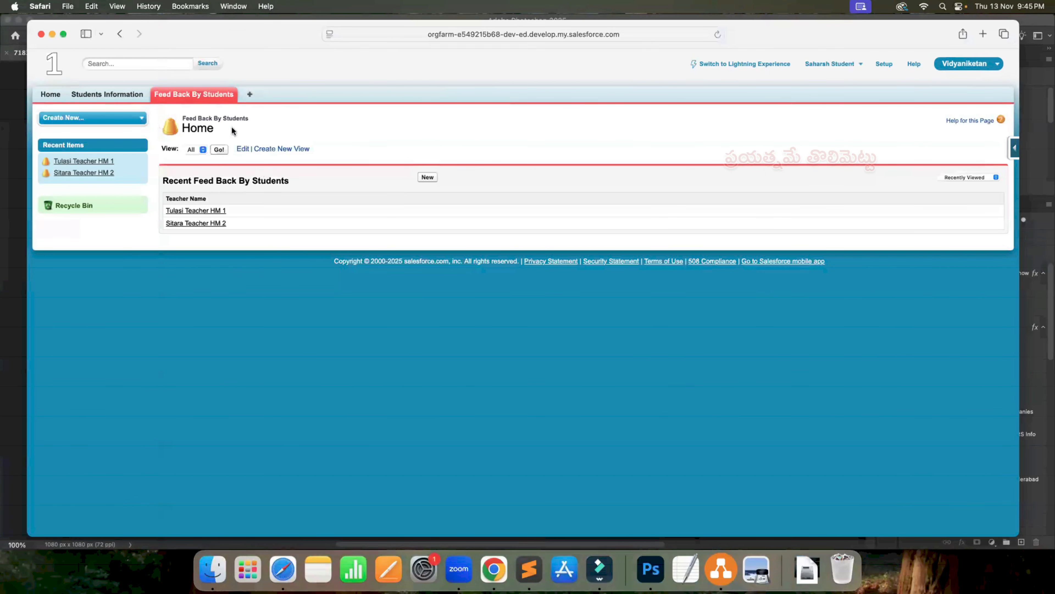
left_click(719, 35)
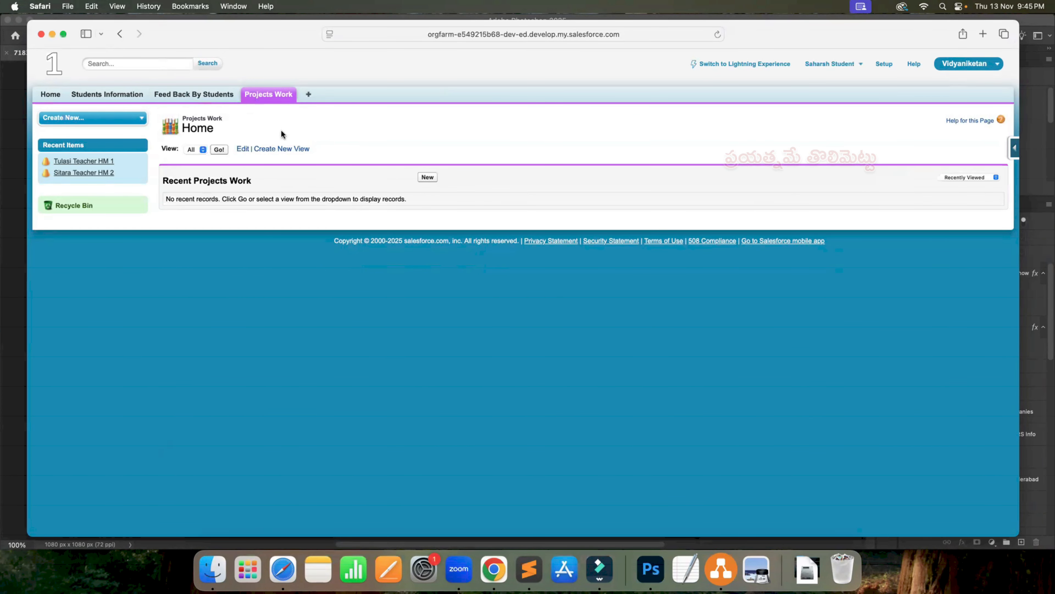
left_click(208, 100)
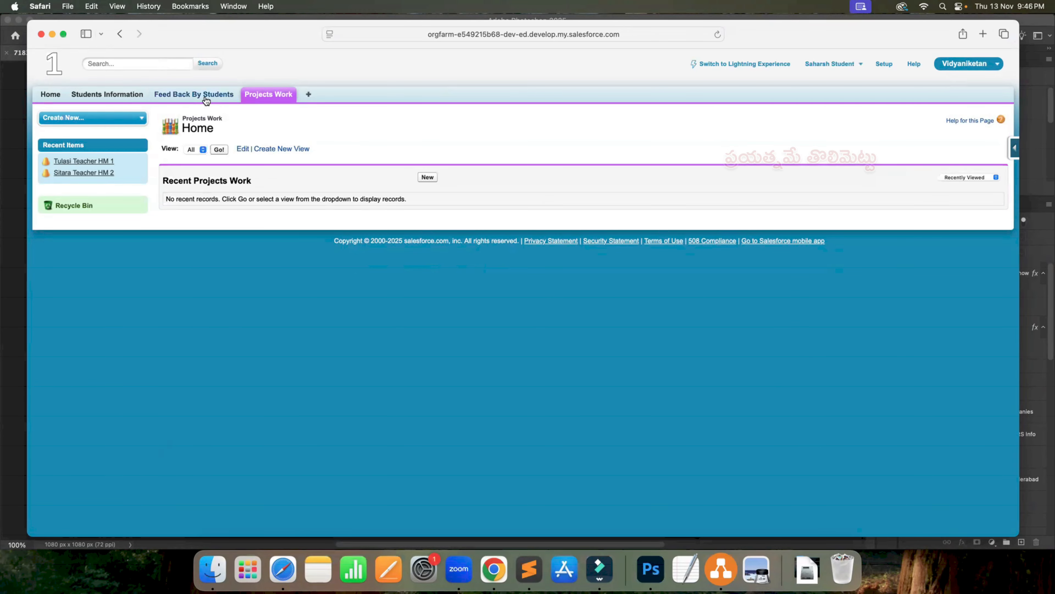
left_click(271, 96)
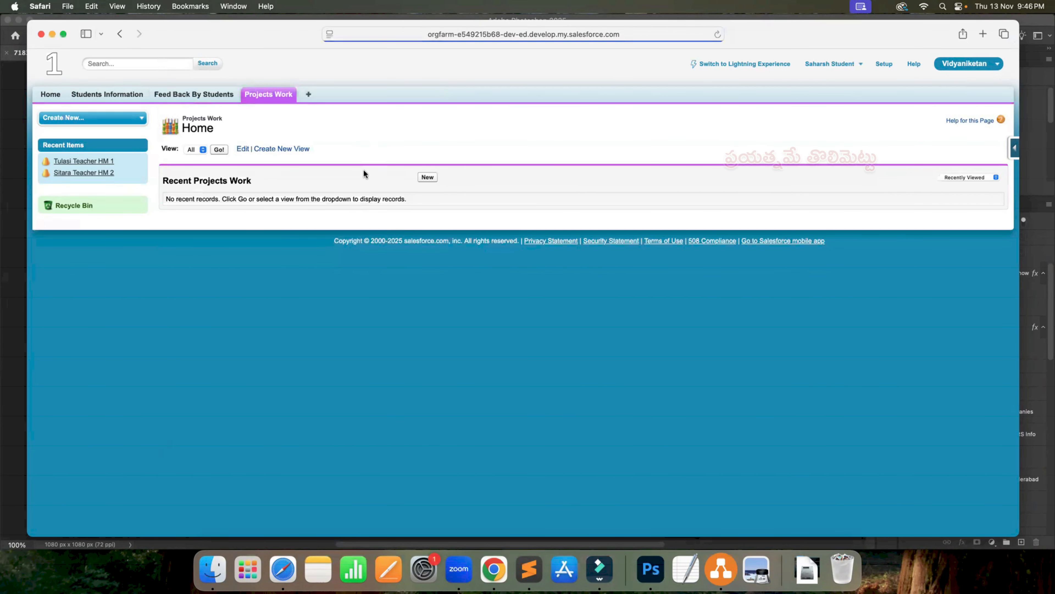
left_click(427, 177)
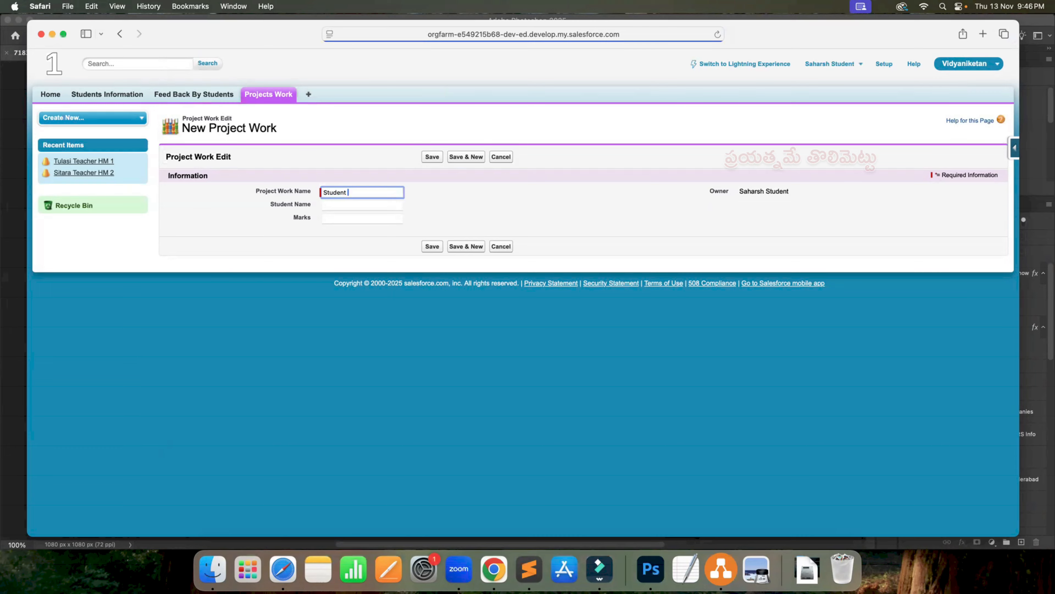
left_click(428, 162)
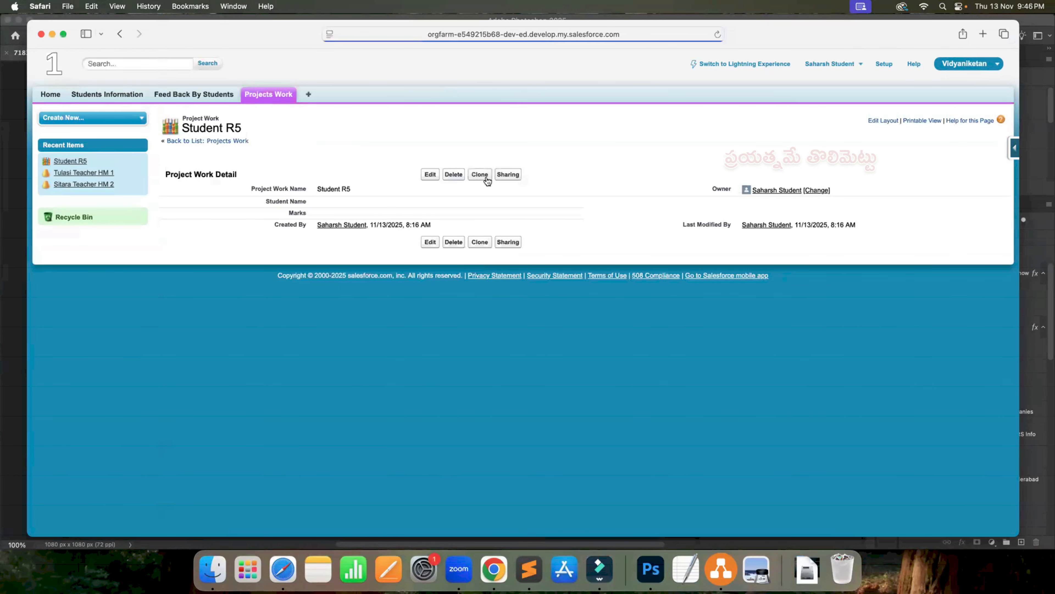
- Clone the Student R5 record as Student R6, save it, and return to the Projects Work home page
left_click(485, 178)
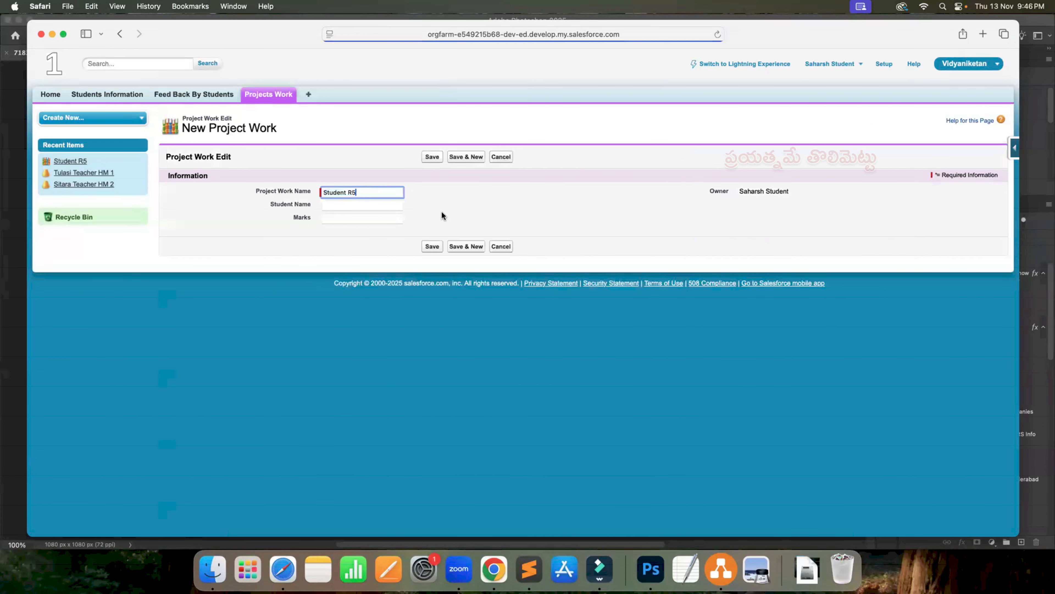
key("BackSpace")
type("6")
left_click(432, 246)
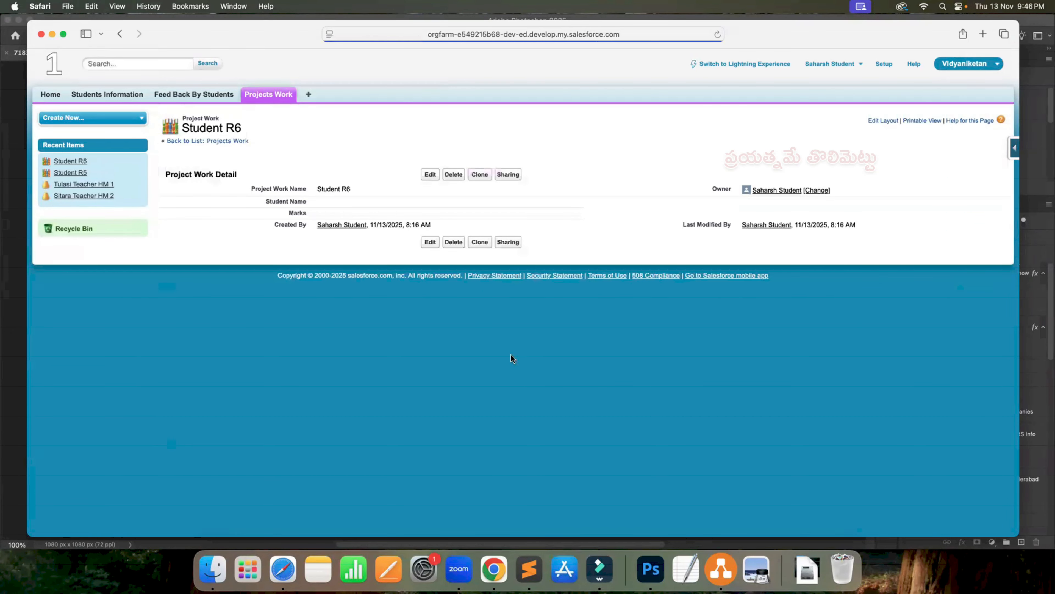
left_click(273, 101)
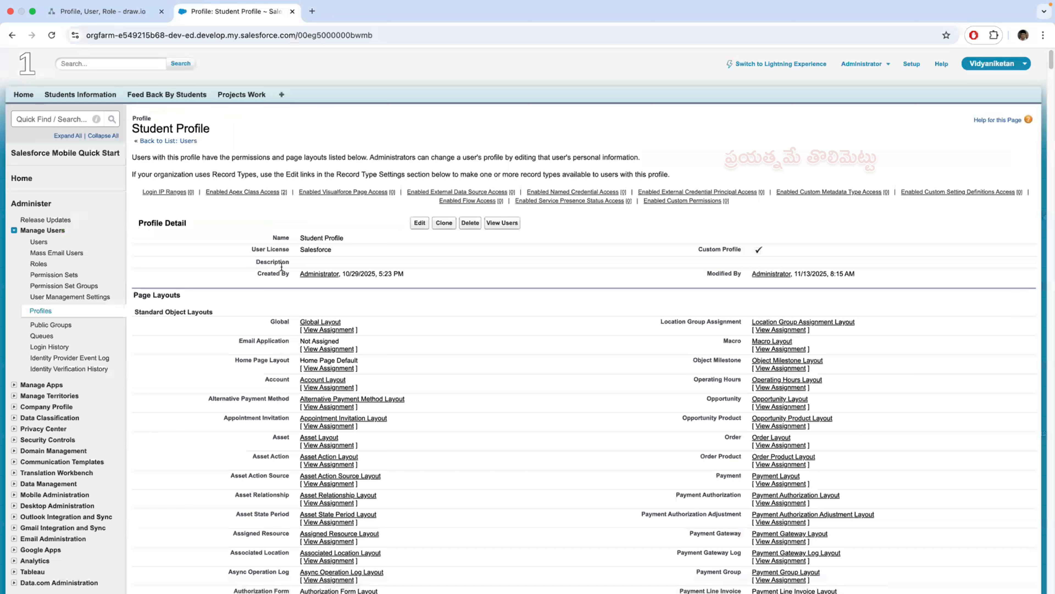
- In the draw.io diagram in Chrome, stop freehand drawing and delete the handwritten R1 to R6 labels beside the HM, T and S boxes
left_click(117, 13)
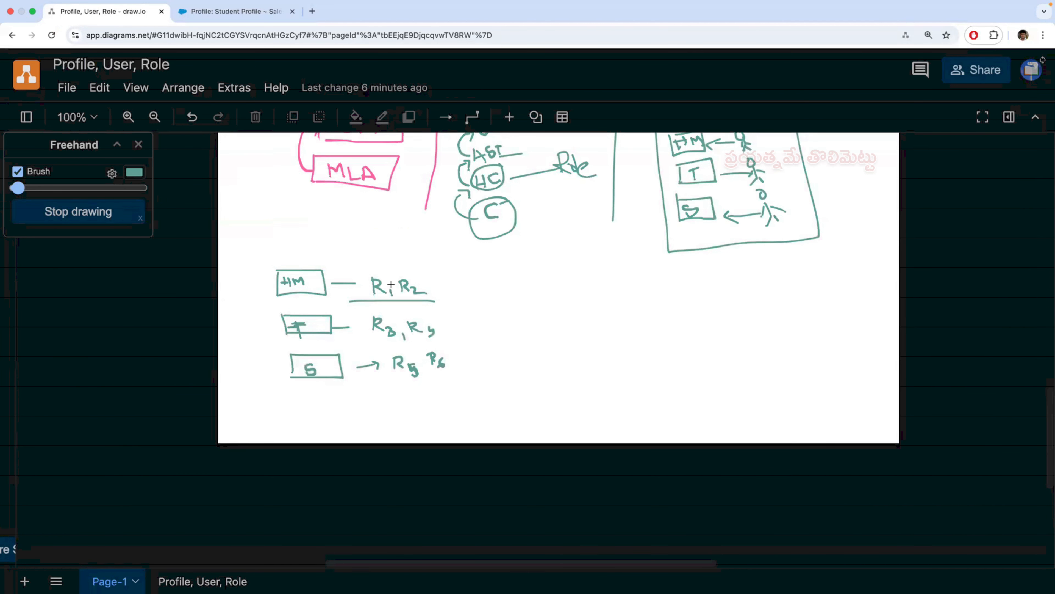
left_click(113, 213)
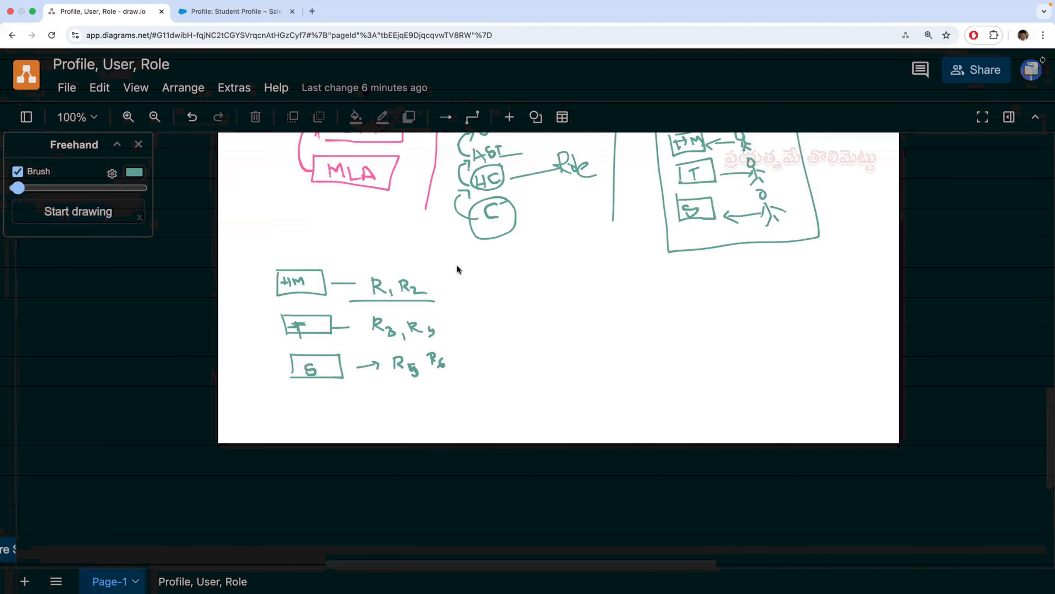
mouse_move(457, 266)
left_mouse_down()
mouse_move(478, 368)
mouse_move(470, 381)
left_mouse_up()
left_click_drag(375, 385, 343, 383)
key("Delete")
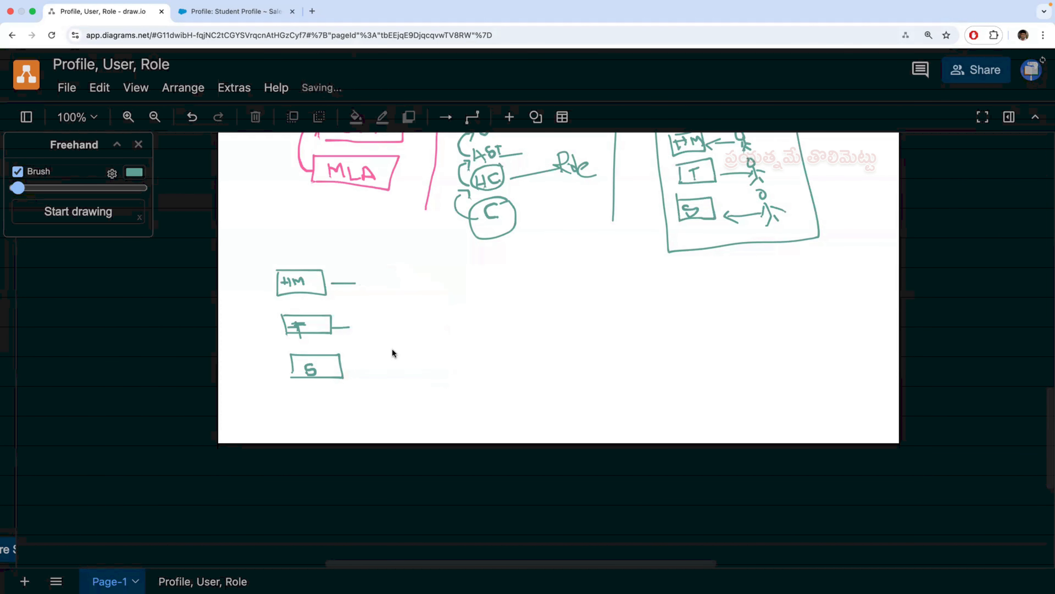
- Set the freehand brush to red and handwrite the labels "Headmaster R1, Headmast R2" beside the HM box
left_click(106, 212)
left_click(134, 172)
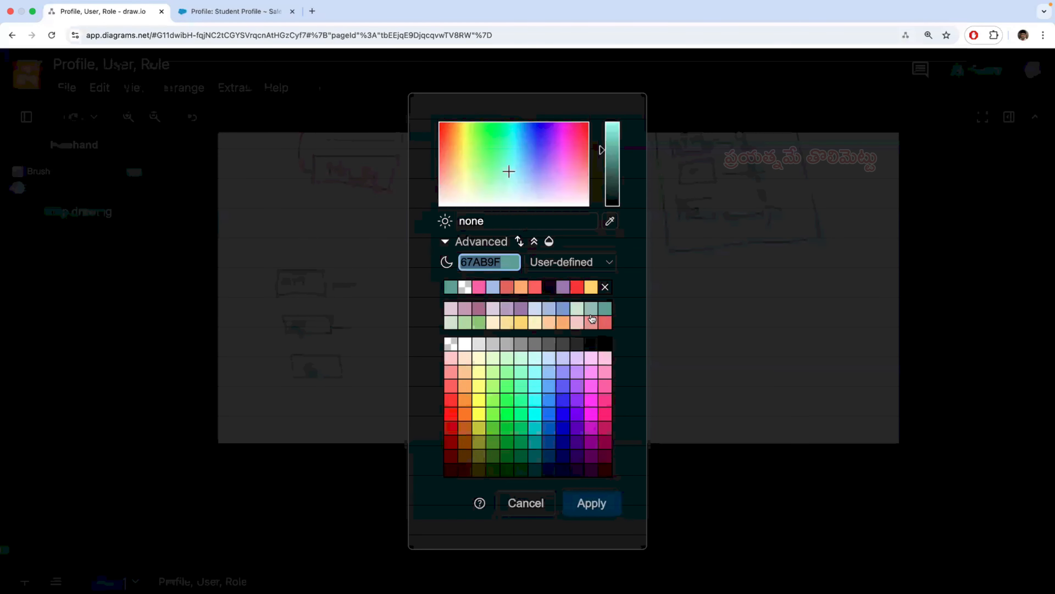
left_click(605, 322)
left_click(592, 503)
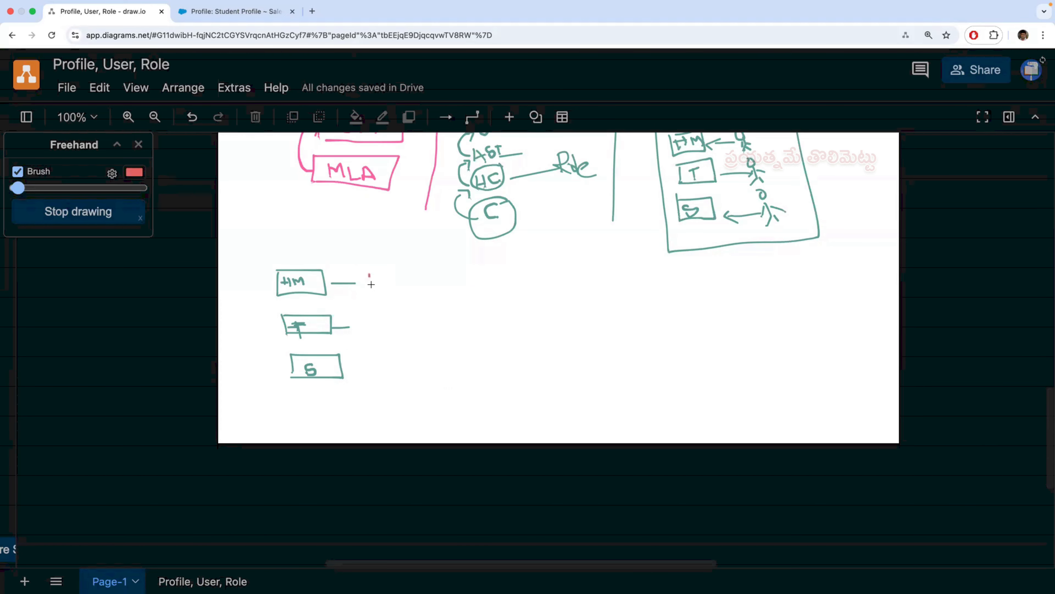
mouse_move(371, 284)
left_mouse_down()
mouse_move(370, 275)
mouse_move(381, 286)
mouse_move(406, 275)
mouse_move(486, 281)
left_mouse_up()
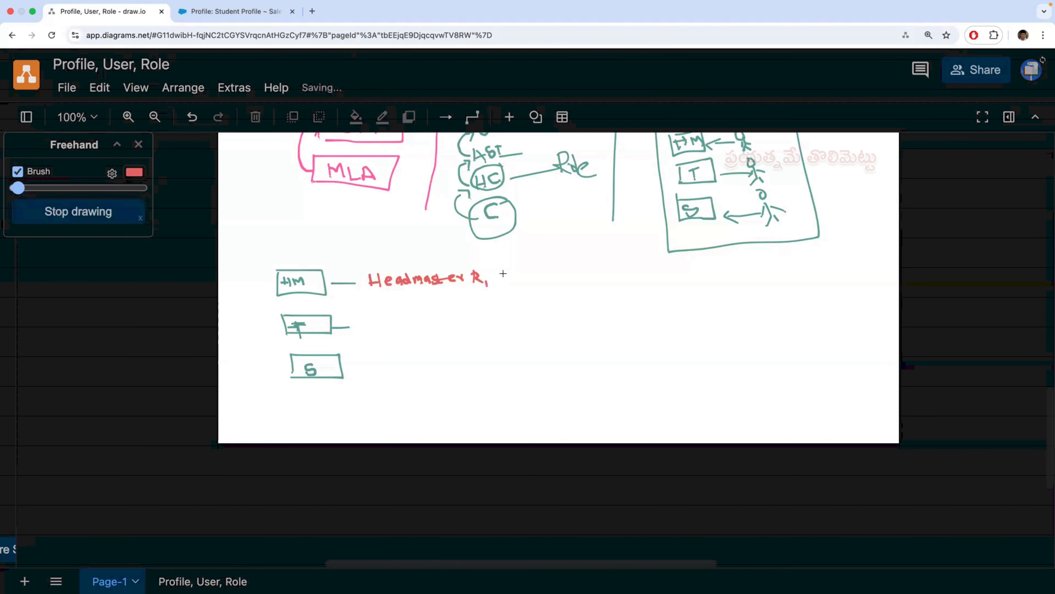
left_click_drag(503, 280, 631, 276)
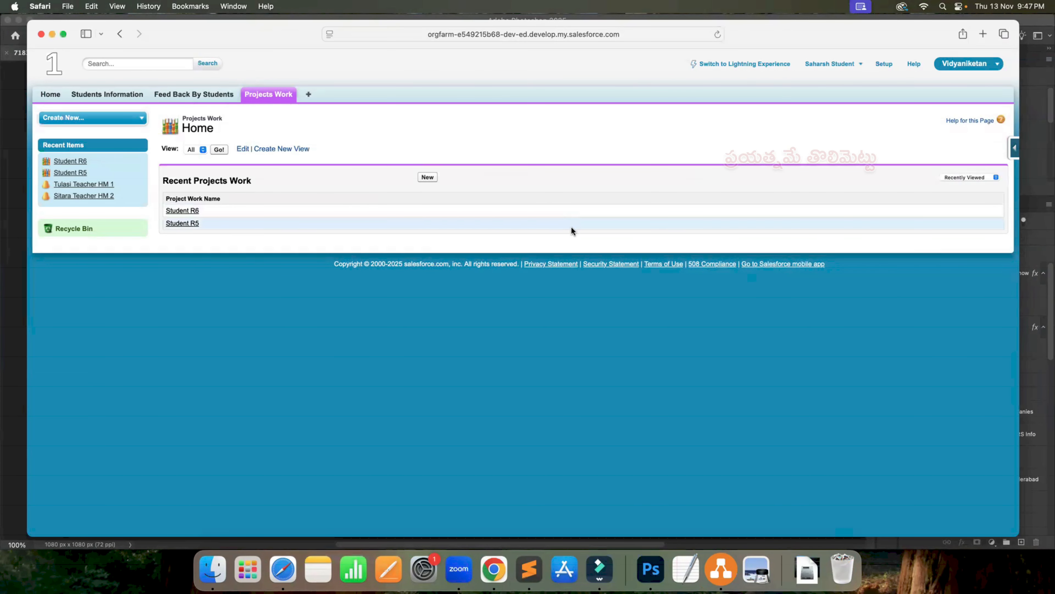
- Return to the draw.io diagram in Chrome and handwrite the labels "Teacher R3, Teacher R4" beside the T box with a purple brush
key("ctrl+Right")
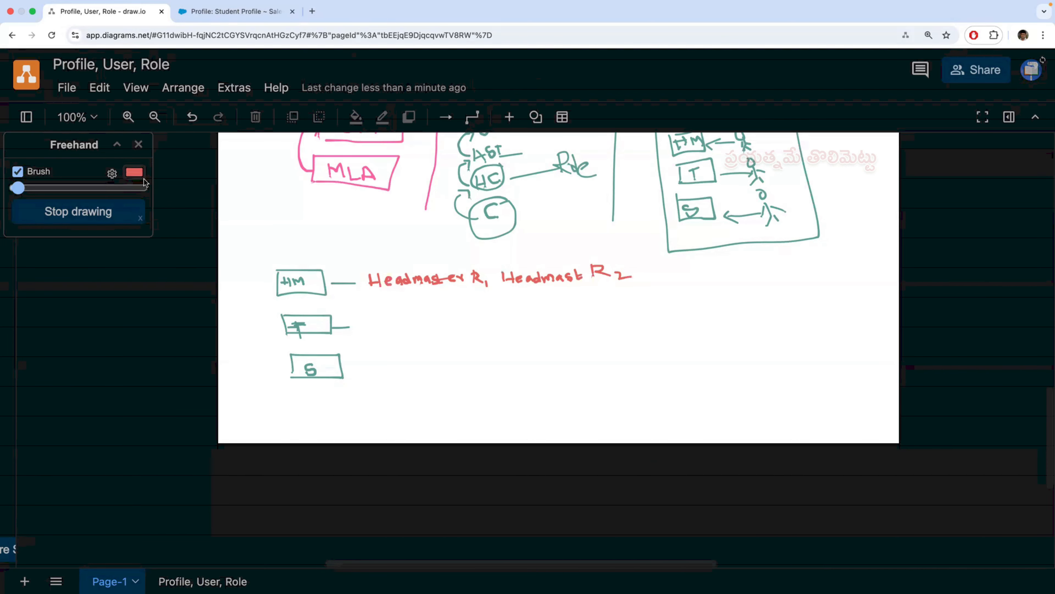
left_click(135, 172)
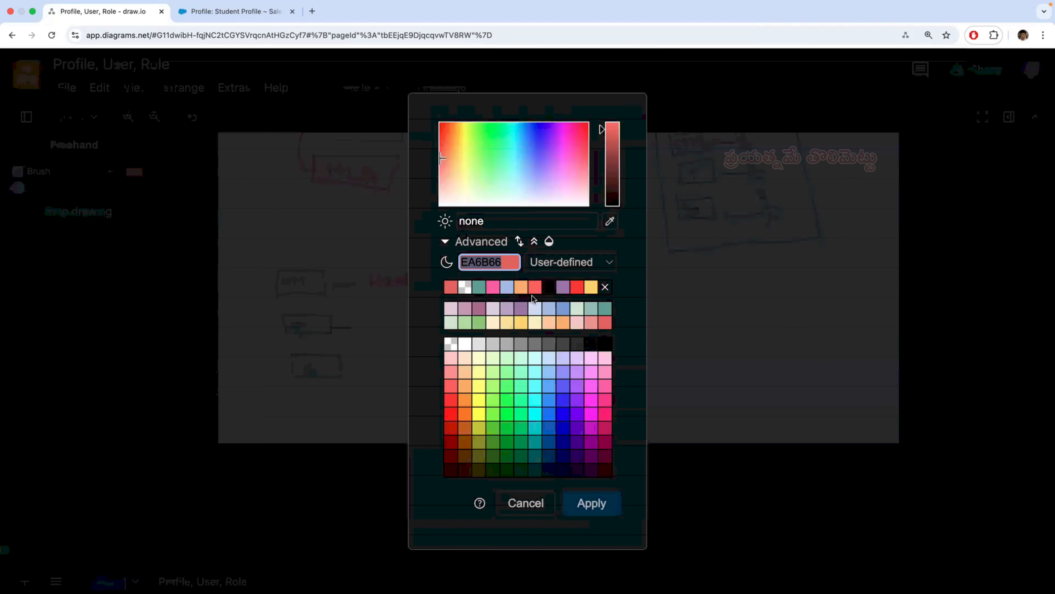
left_click(563, 290)
left_click(592, 502)
left_click_drag(362, 318, 377, 317)
left_click_drag(369, 318, 372, 327)
mouse_move(378, 321)
left_mouse_down()
mouse_move(473, 327)
mouse_move(502, 321)
mouse_move(505, 307)
left_mouse_up()
left_click(460, 319)
left_click_drag(509, 315, 599, 310)
left_click_drag(601, 306, 612, 310)
left_click_drag(610, 305, 611, 318)
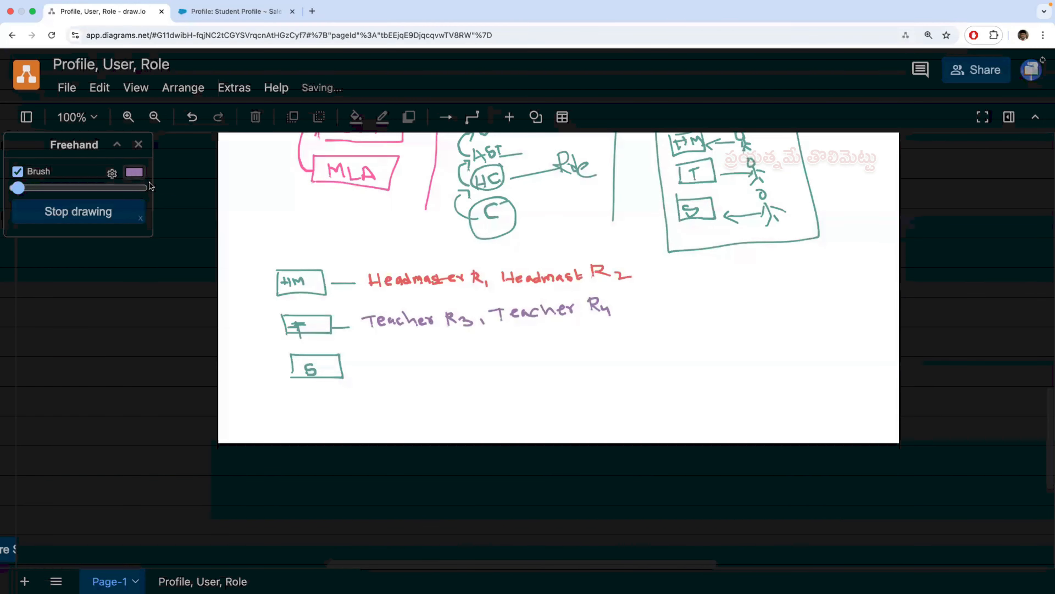
- Set the freehand brush to orange and handwrite the labels "Student R5, Student R6" beside the S box
left_click(134, 172)
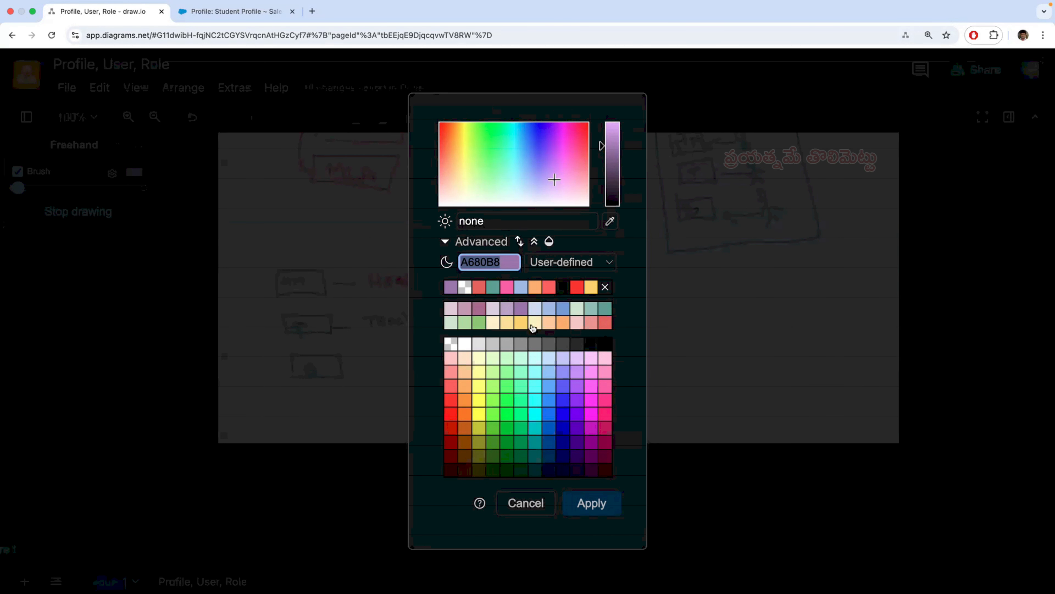
left_click(563, 324)
left_click(600, 502)
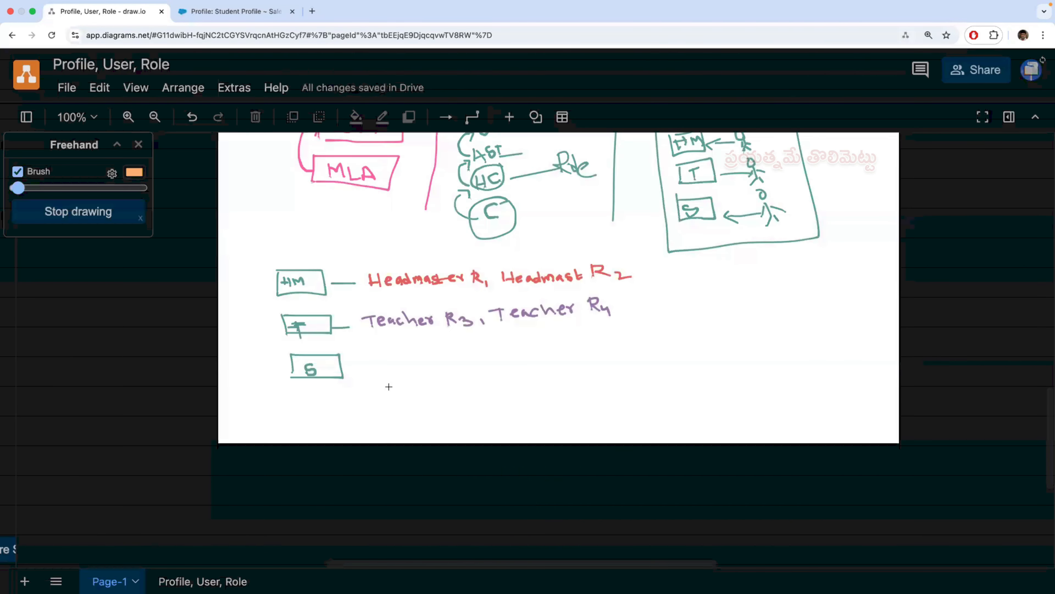
mouse_move(358, 368)
left_mouse_down()
mouse_move(455, 364)
mouse_move(461, 351)
mouse_move(496, 370)
mouse_move(523, 353)
mouse_move(622, 347)
left_mouse_up()
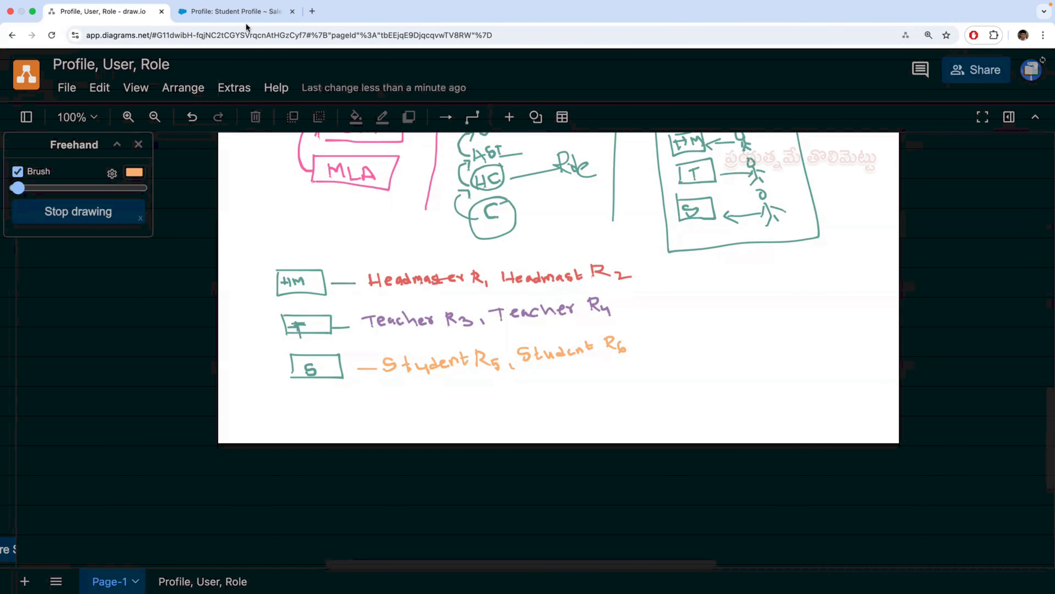
- Switch to the student's Safari session and check the recent records on the Projects Work home page
left_click(245, 13)
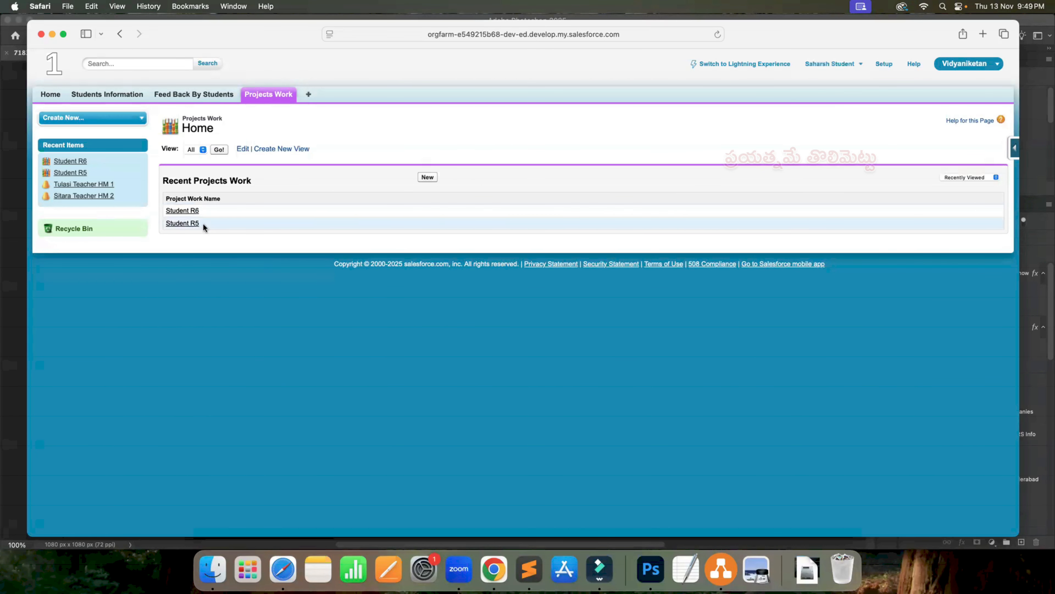
left_click(275, 95)
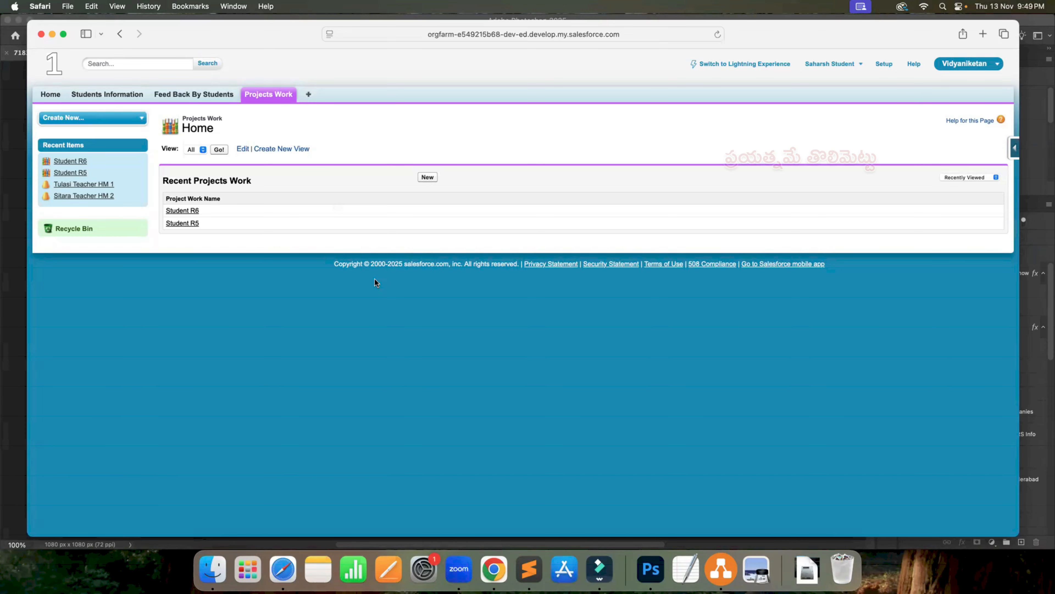
key("ctrl+Right")
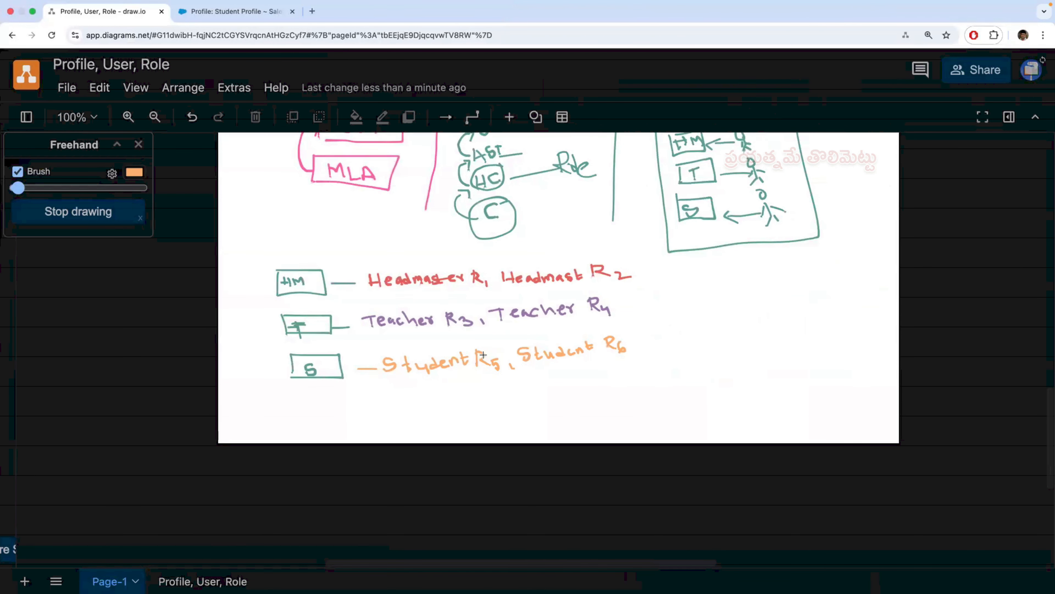
- In the administrator's Salesforce session in Chrome, open the All Users list to review each user's role and profile
scroll(483, 355, "up", 1)
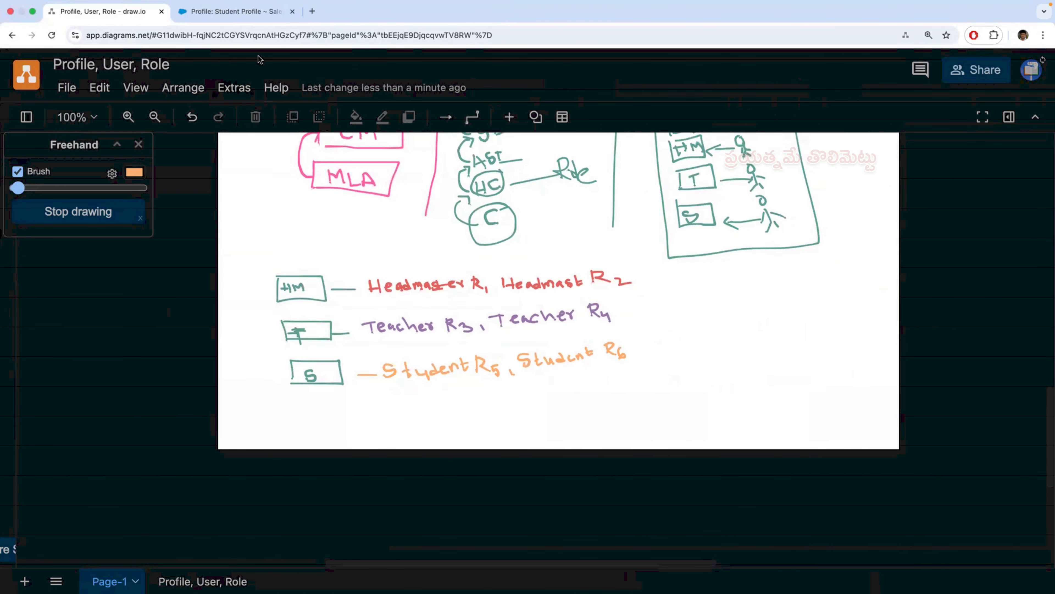
left_click(247, 13)
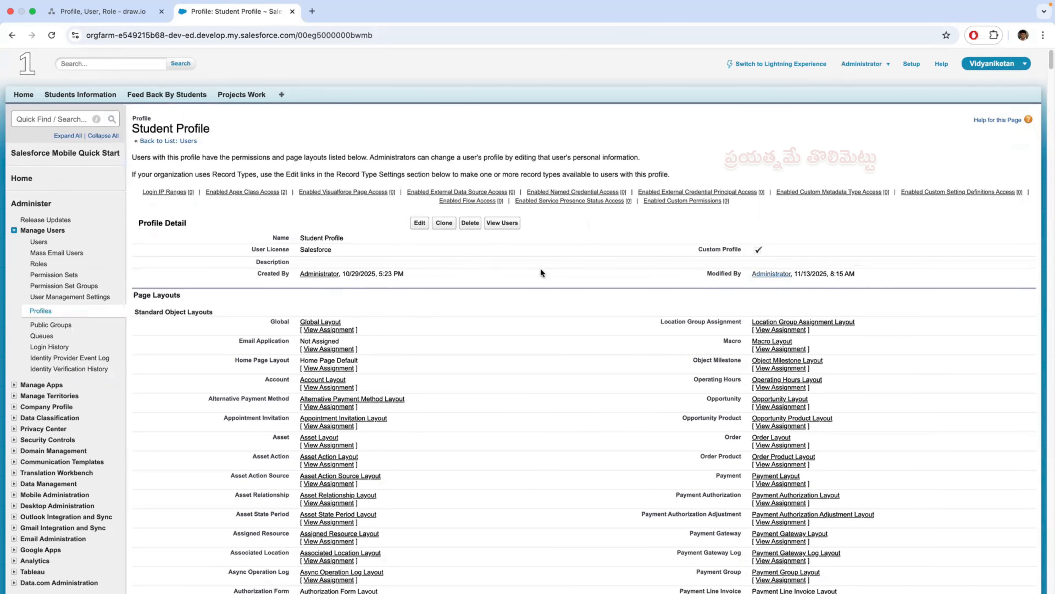
left_click(39, 241)
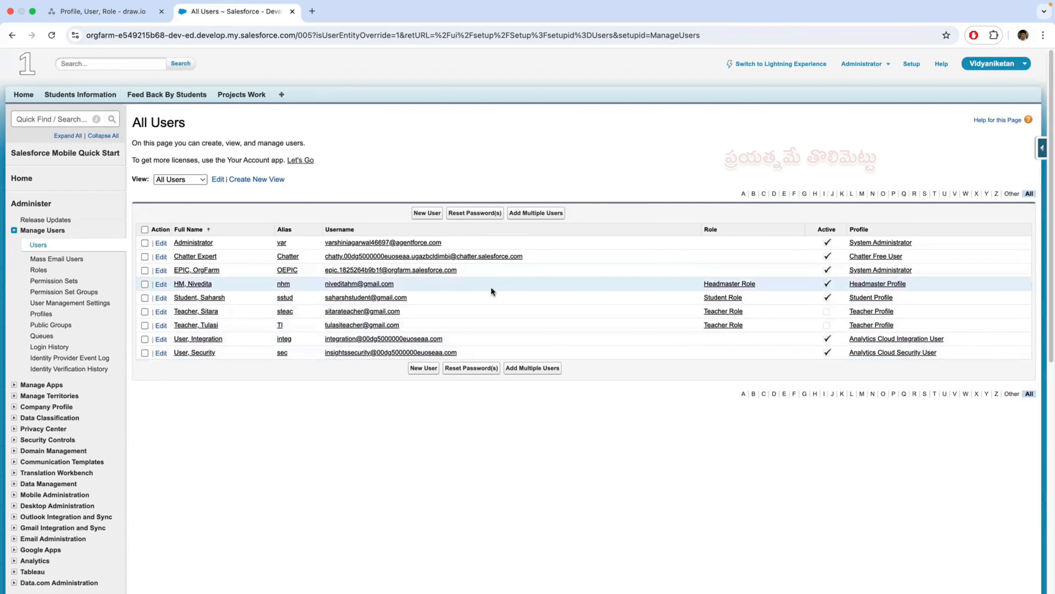
key("ctrl+Left")
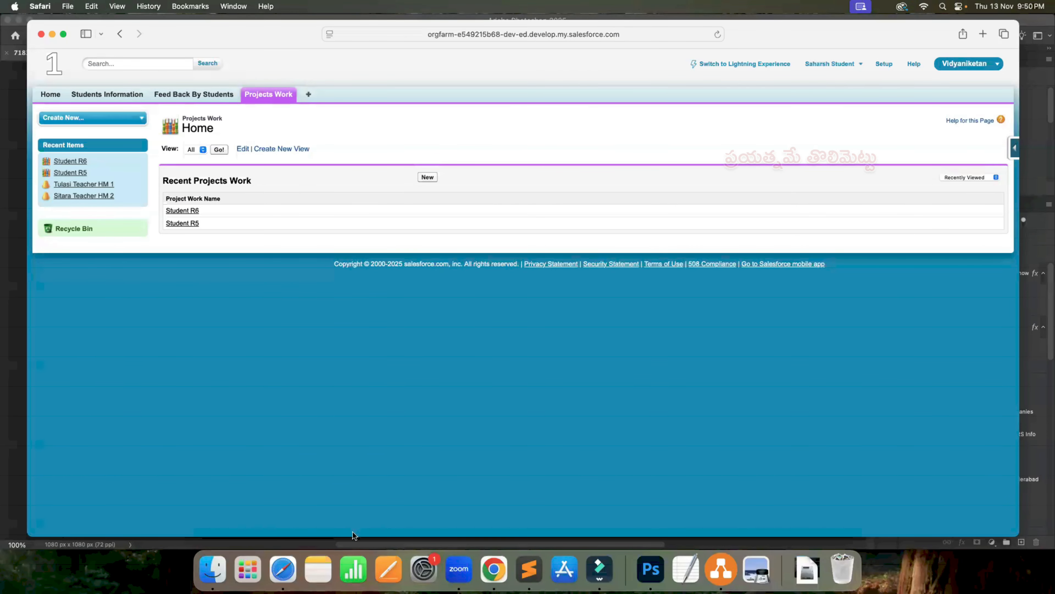
key("ctrl+Right")
- In the draw.io diagram, draw an orange circle around the P term of the P + PS + OWD formula
left_click(109, 12)
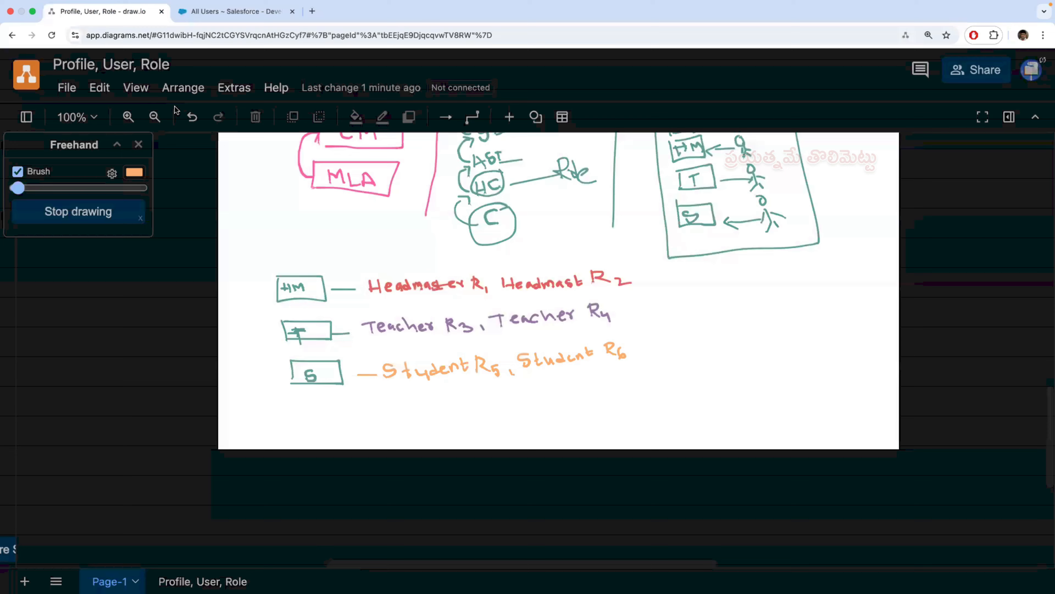
scroll(376, 342, "up", 15)
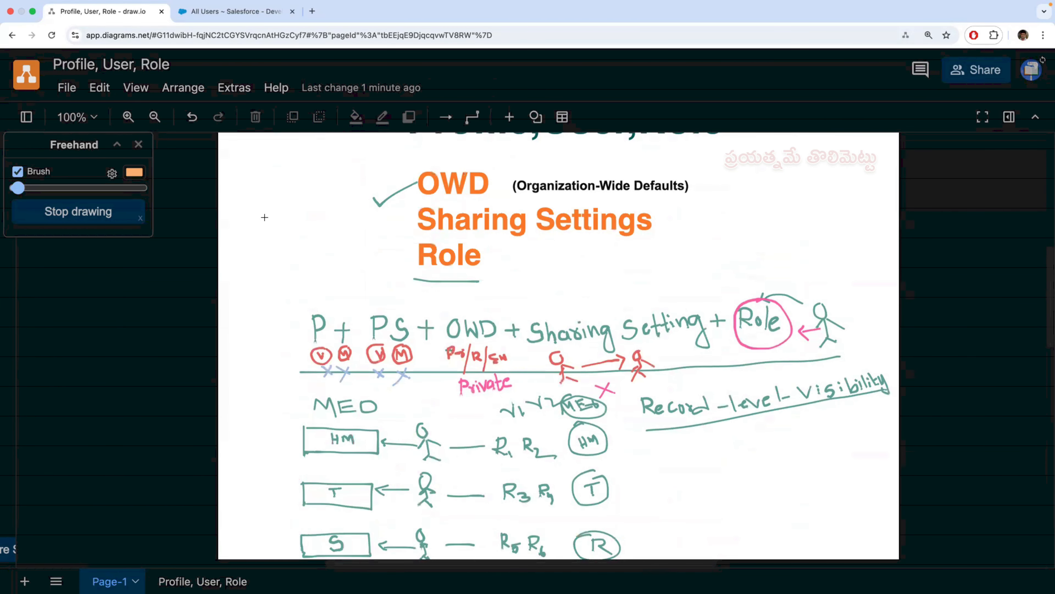
mouse_move(312, 308)
left_mouse_down()
mouse_move(296, 311)
mouse_move(290, 341)
mouse_move(322, 368)
mouse_move(351, 342)
mouse_move(311, 308)
left_mouse_up()
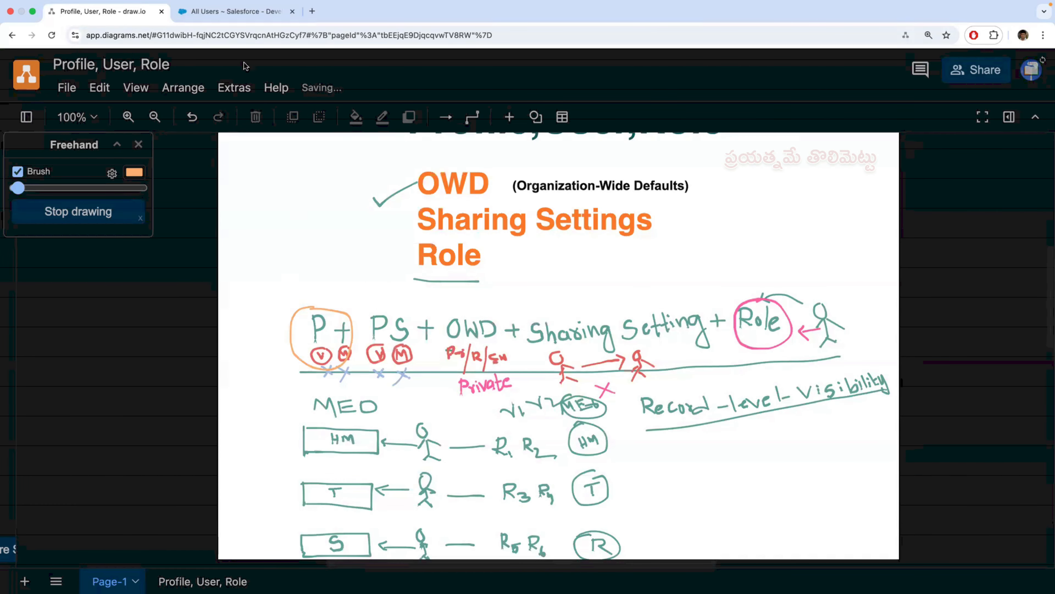
- Open the Headmaster Profile for editing from the Salesforce users list, review its Projects Work custom object permissions, and save the profile
left_click(233, 14)
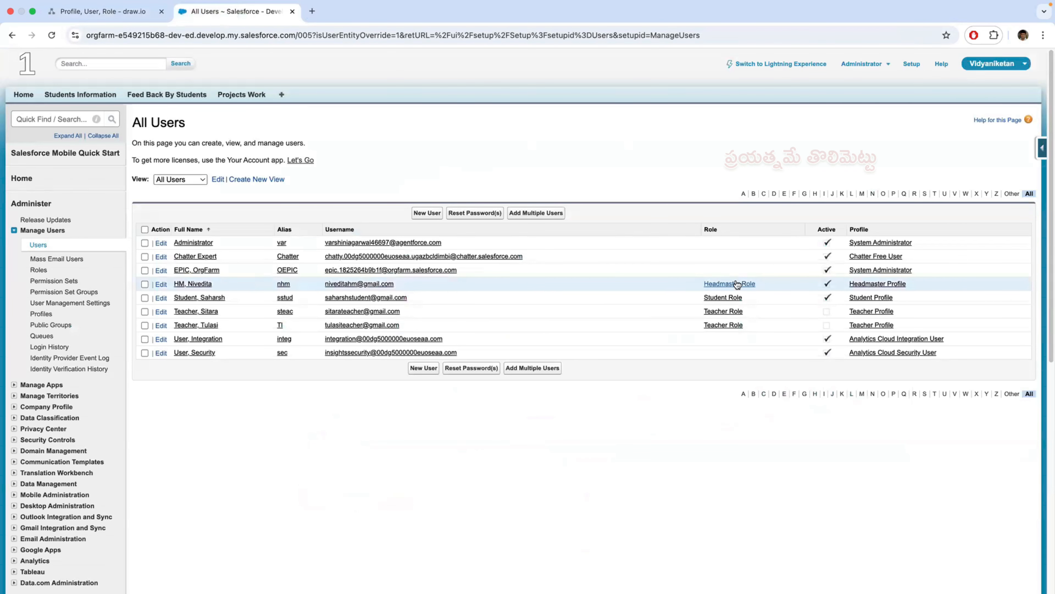
left_click(861, 286)
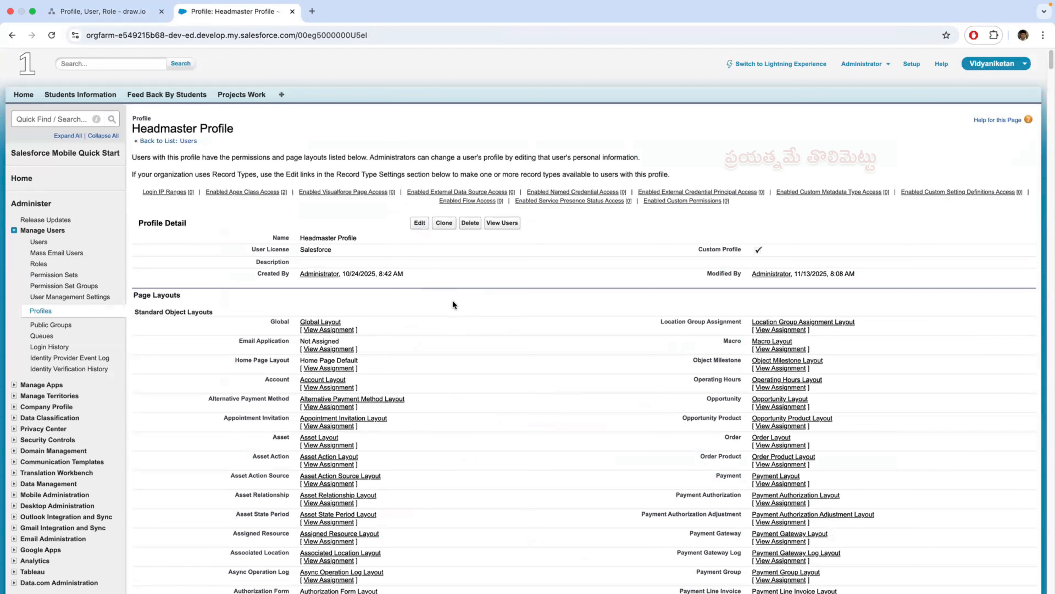
left_click(420, 226)
scroll(503, 414, "down", 10)
scroll(502, 414, "down", 20)
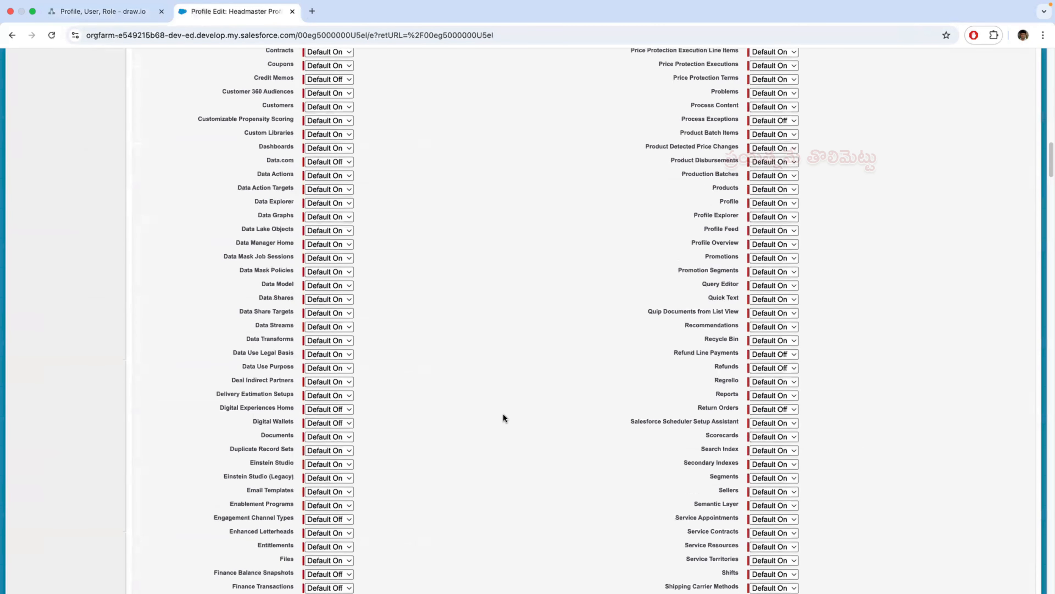
scroll(503, 415, "down", 20)
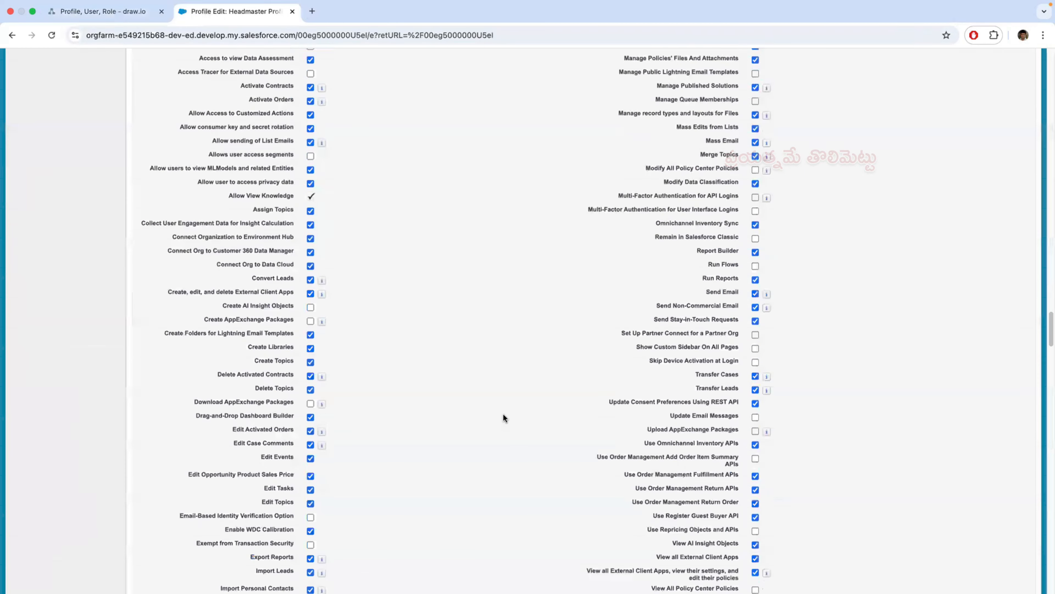
scroll(503, 413, "down", 20)
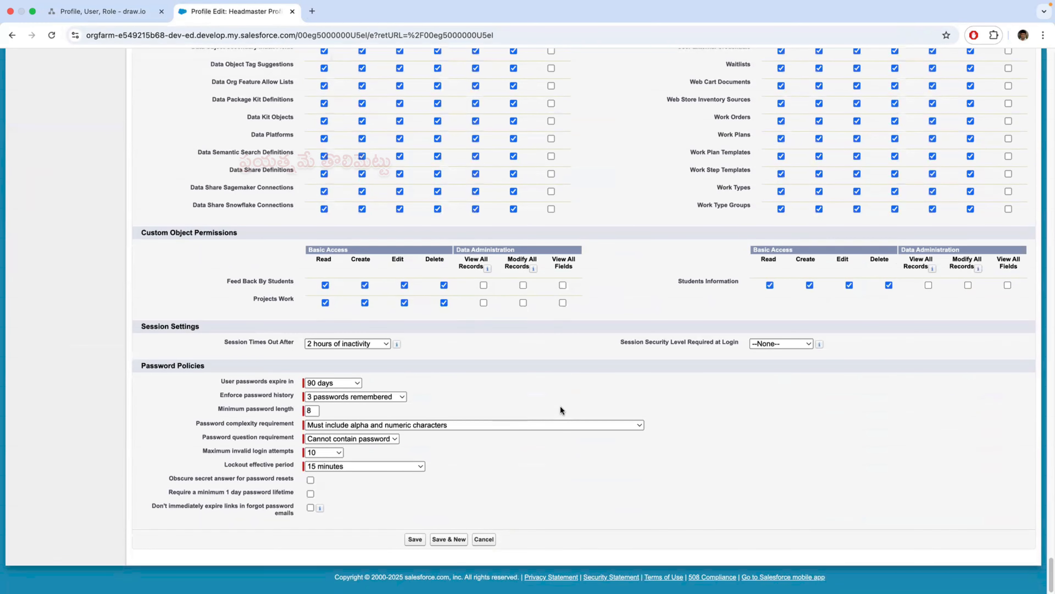
scroll(559, 423, "up", 20)
scroll(557, 425, "up", 20)
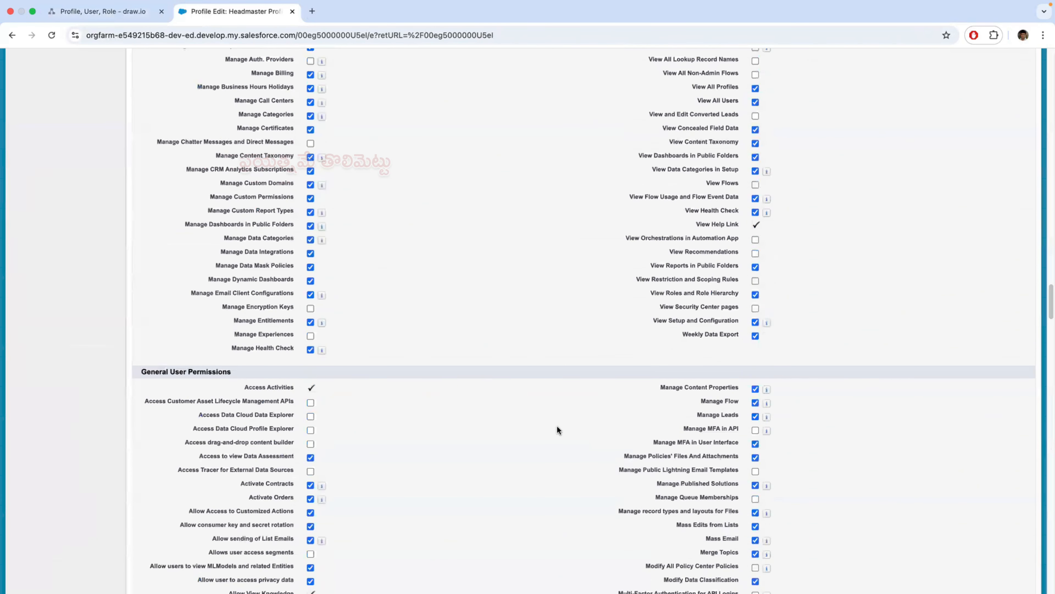
scroll(555, 427, "up", 10)
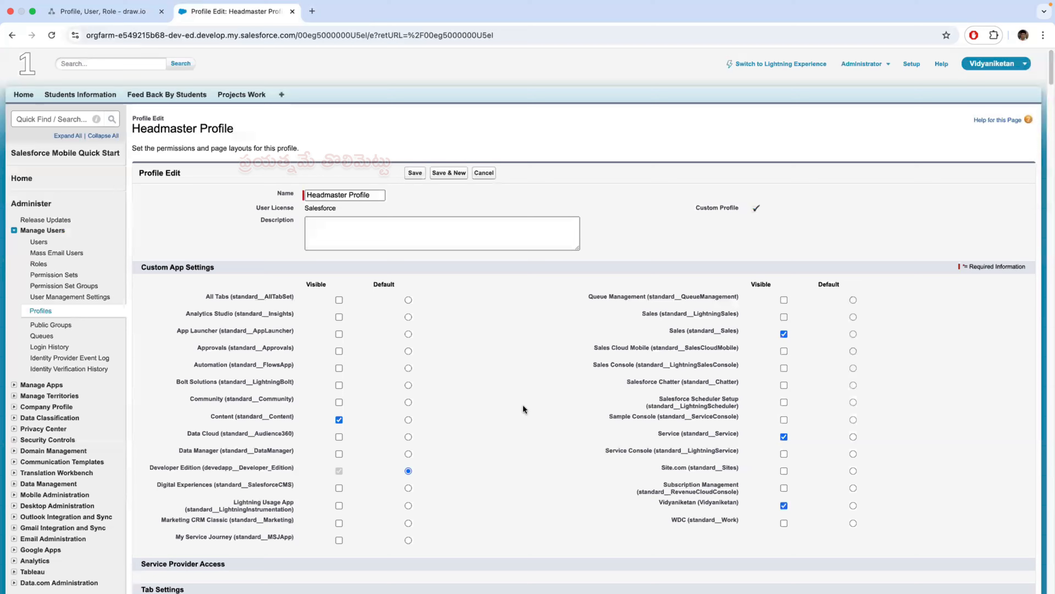
left_click_drag(250, 127, 128, 127)
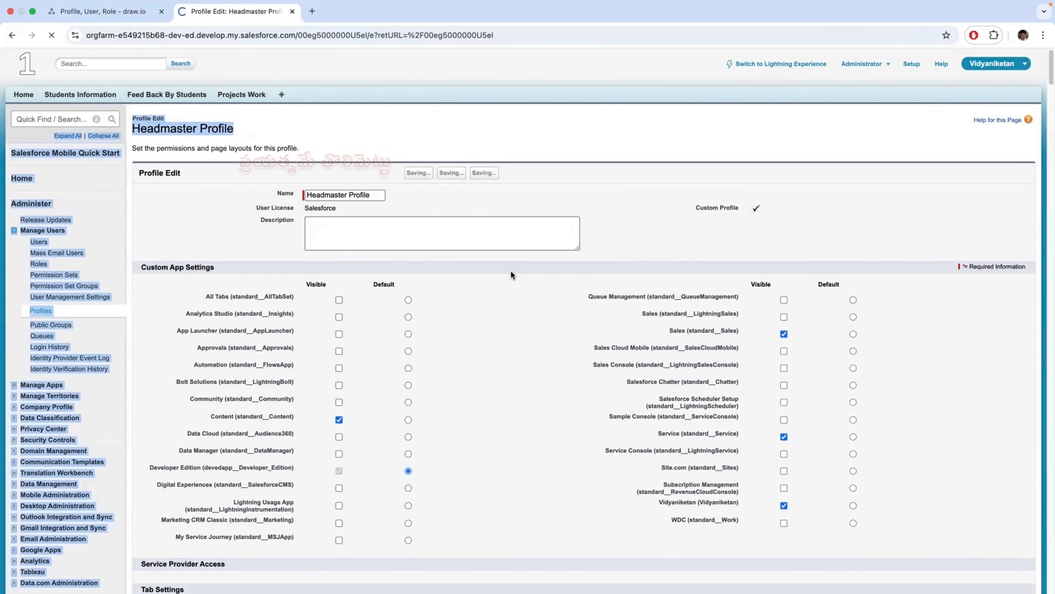
left_click(422, 173)
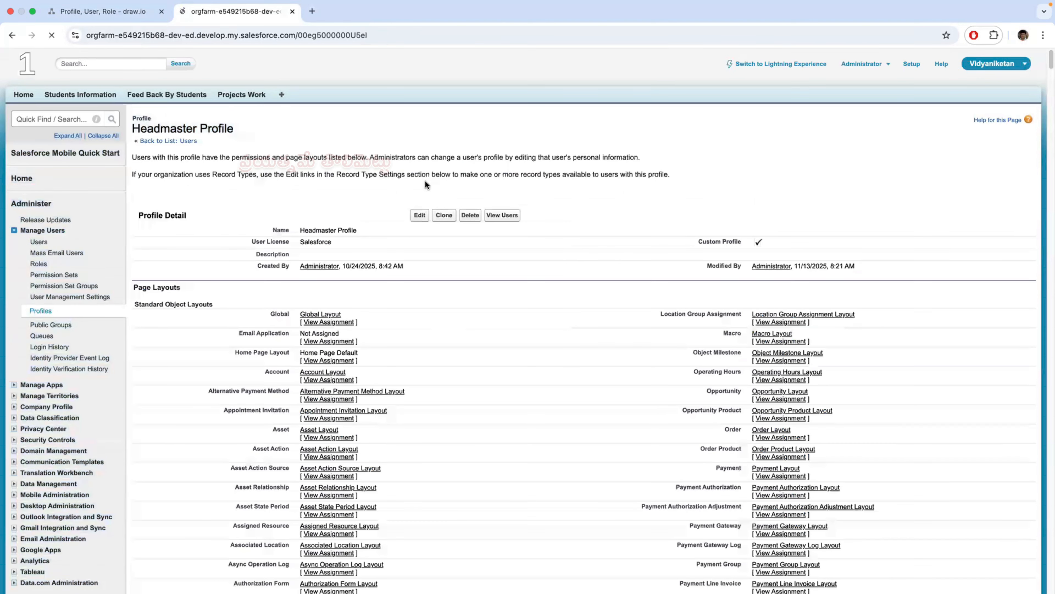
- Open the Teacher Profile for editing from the users list, review its Projects Work custom object permissions, and save the profile
left_click(39, 243)
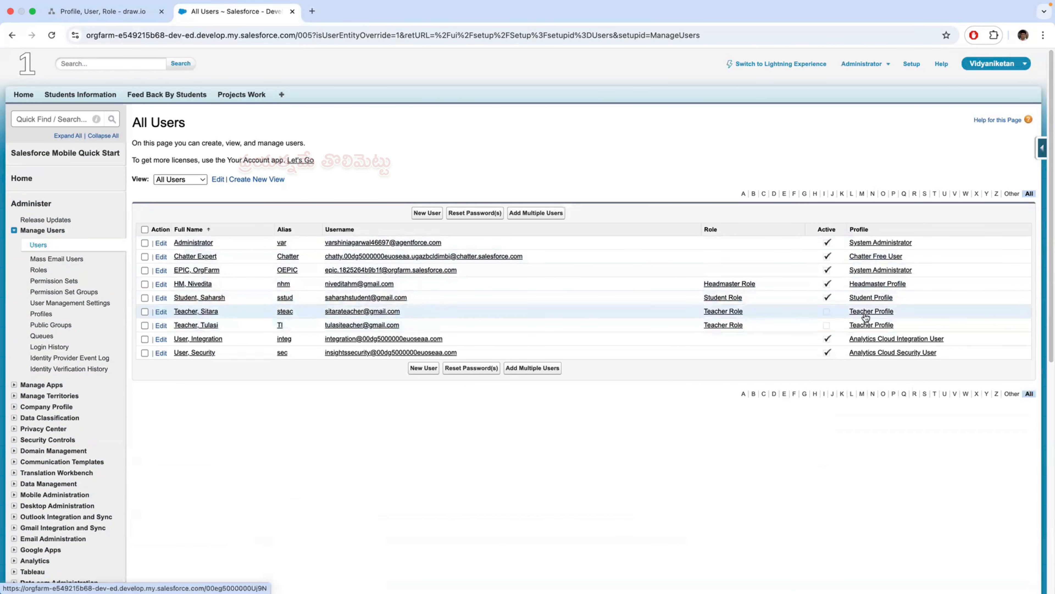
left_click(870, 312)
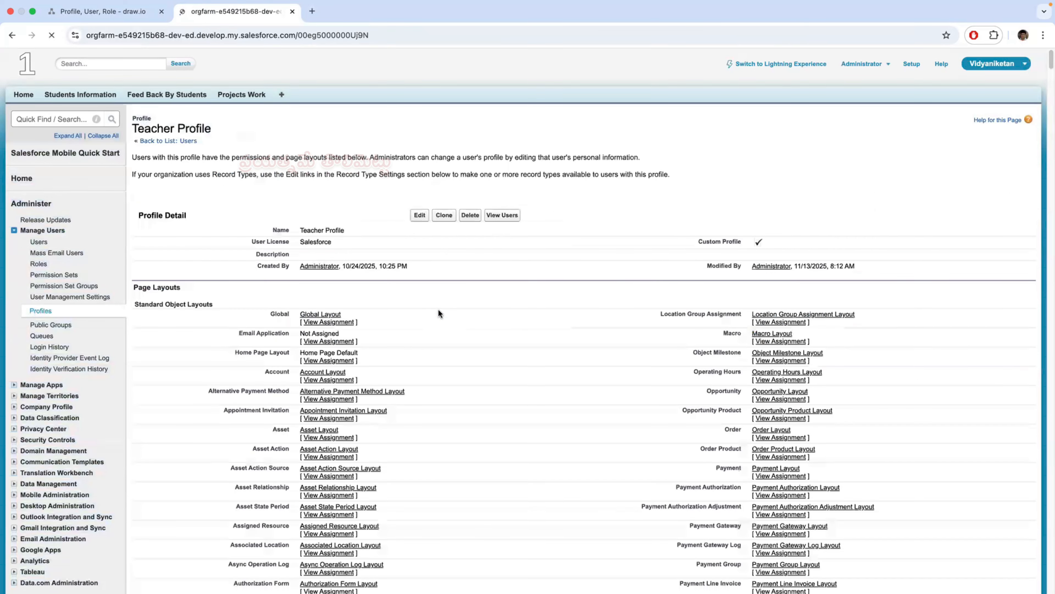
left_click(419, 223)
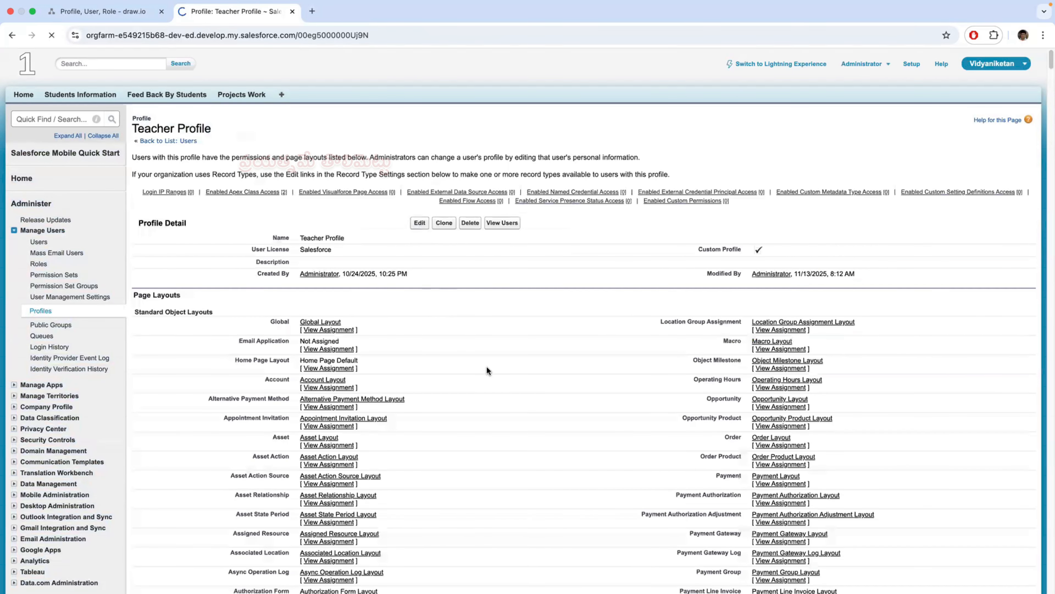
scroll(486, 366, "down", 4)
scroll(487, 367, "down", 20)
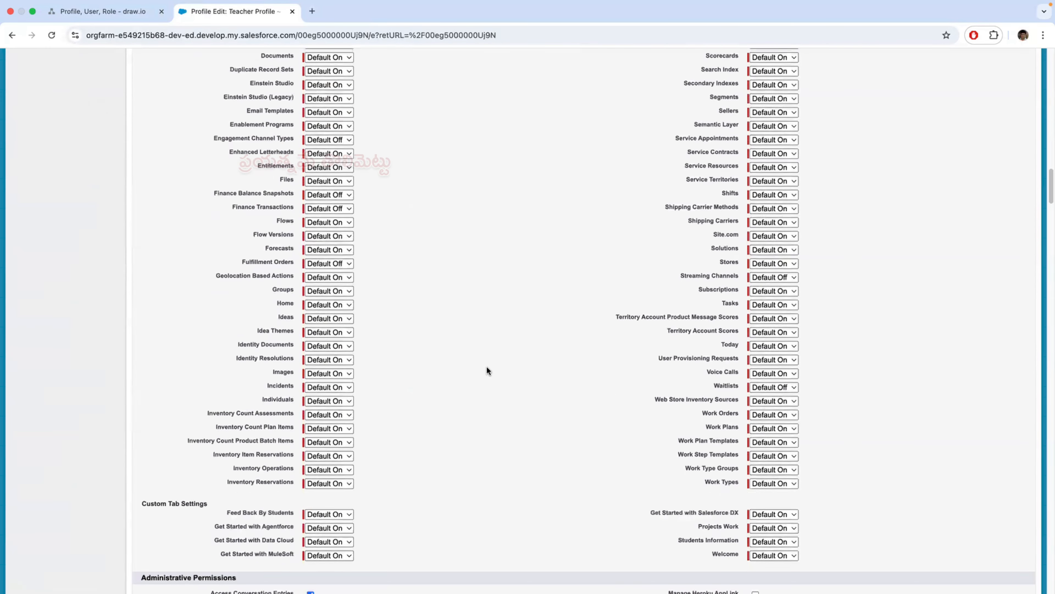
scroll(486, 369, "down", 20)
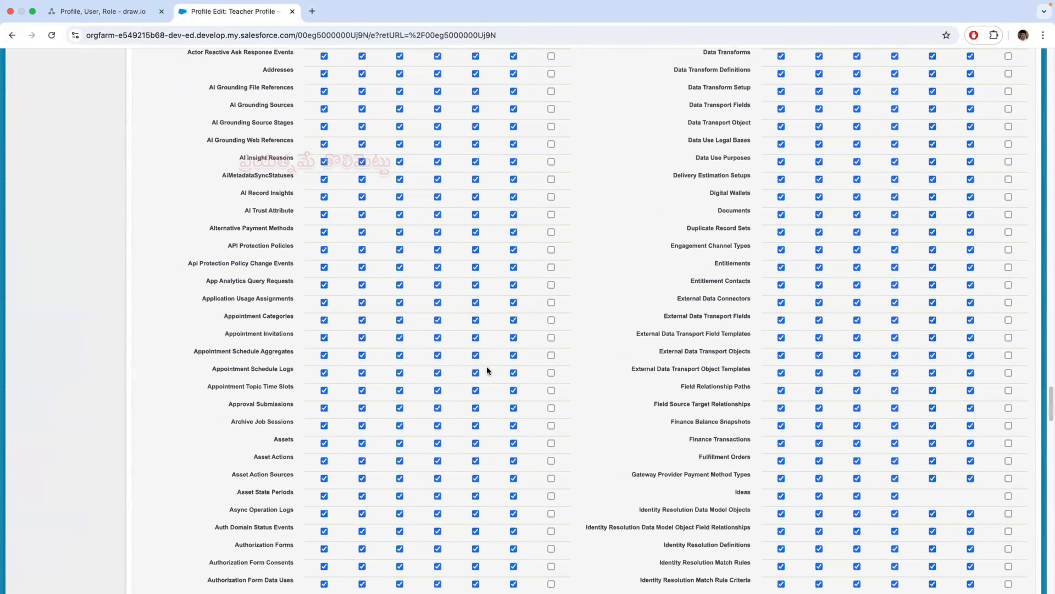
scroll(486, 369, "down", 20)
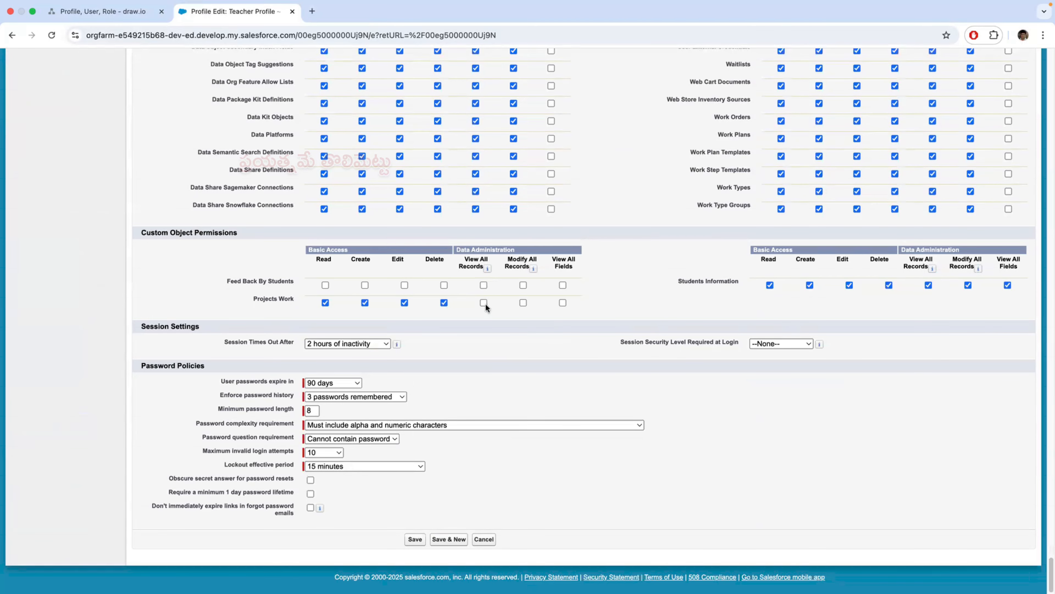
left_click(414, 539)
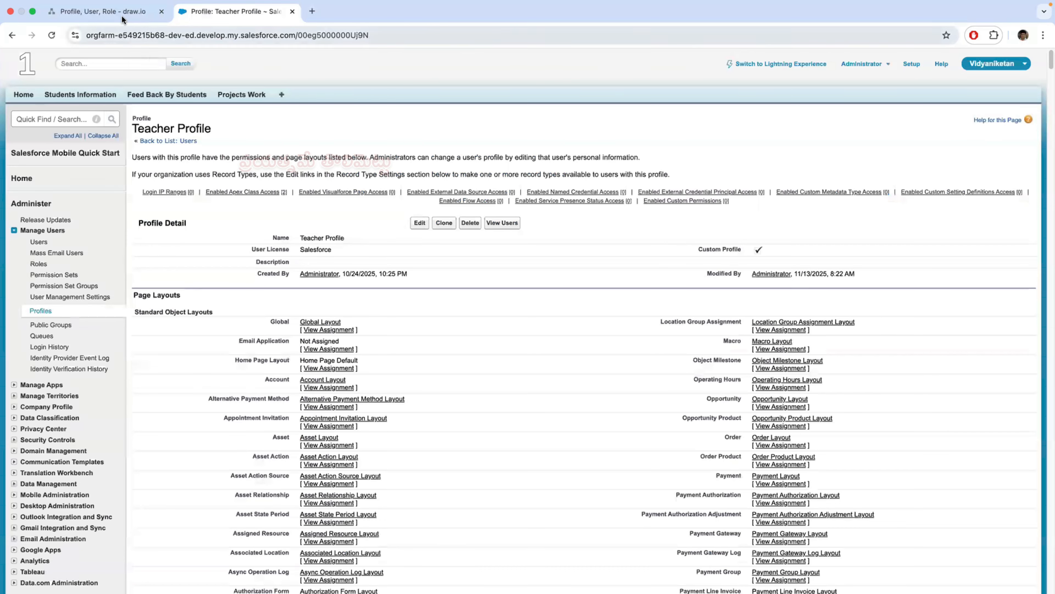
- Return to the All Users list in Salesforce and open the Student Profile assigned to the student user
left_click(122, 15)
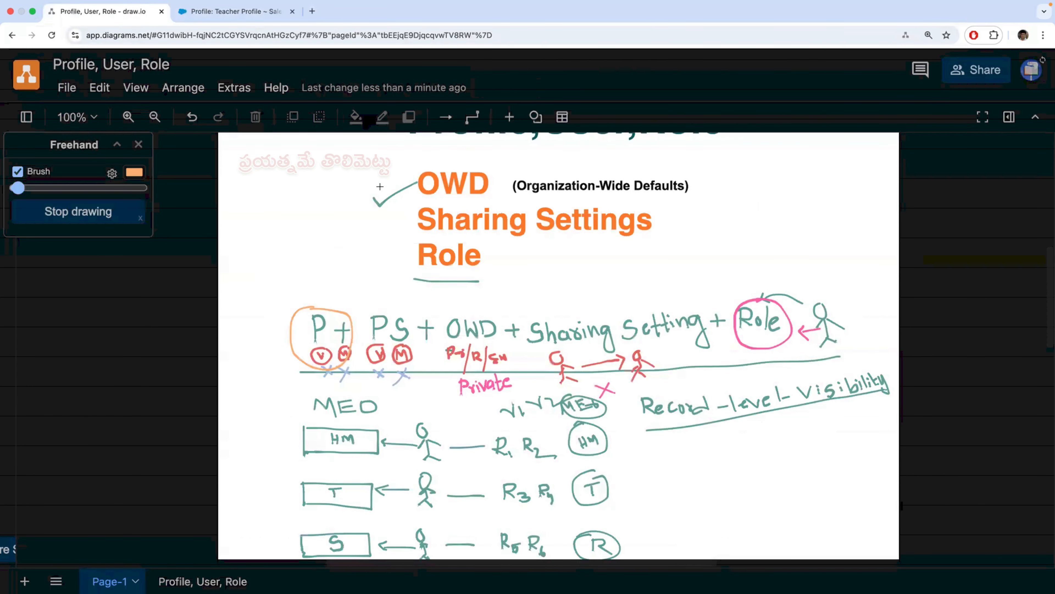
left_click(254, 11)
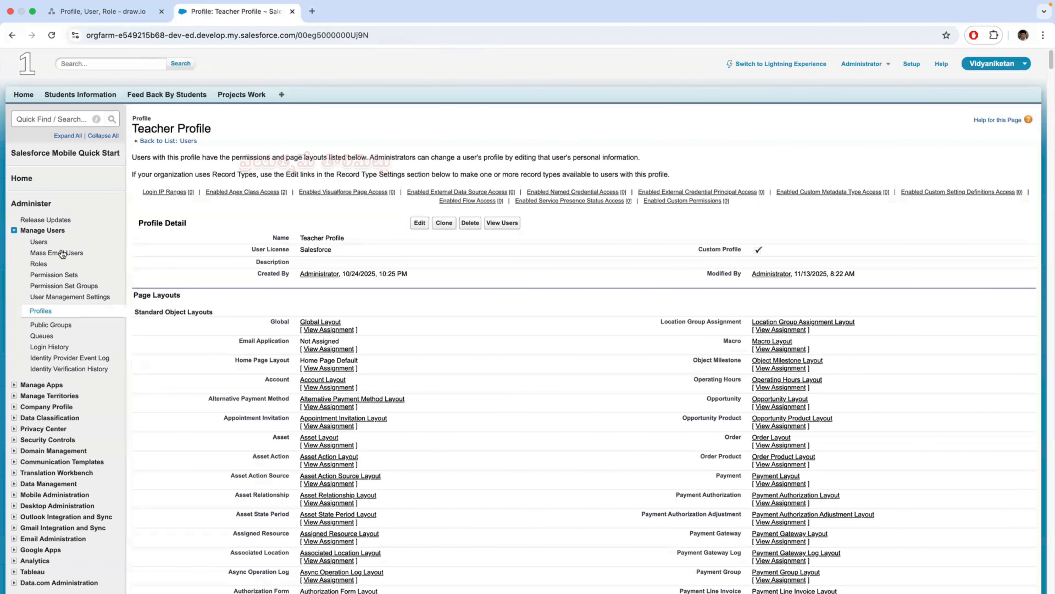
left_click(38, 242)
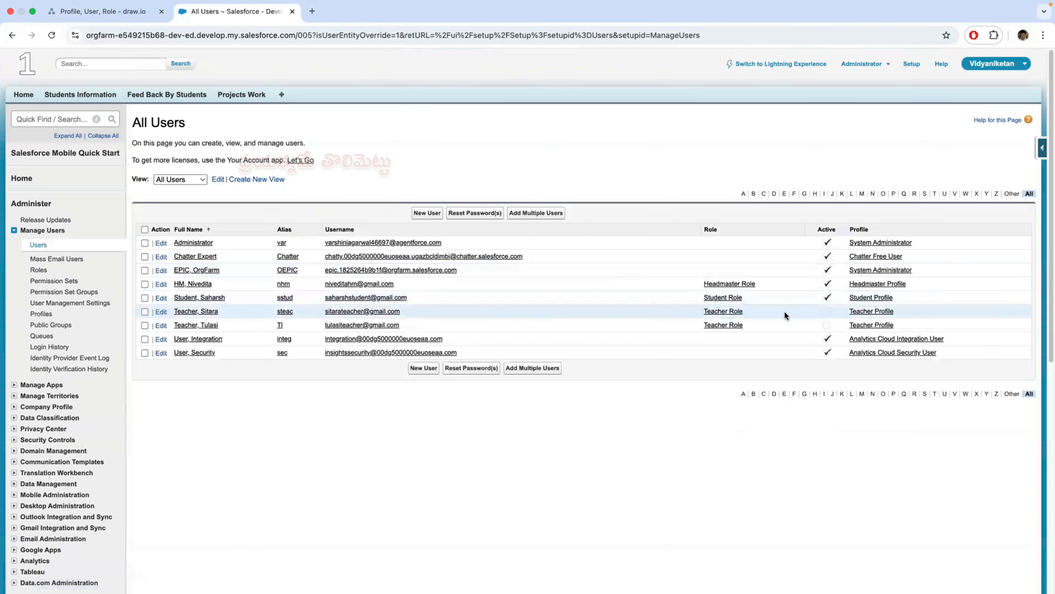
left_click(869, 297)
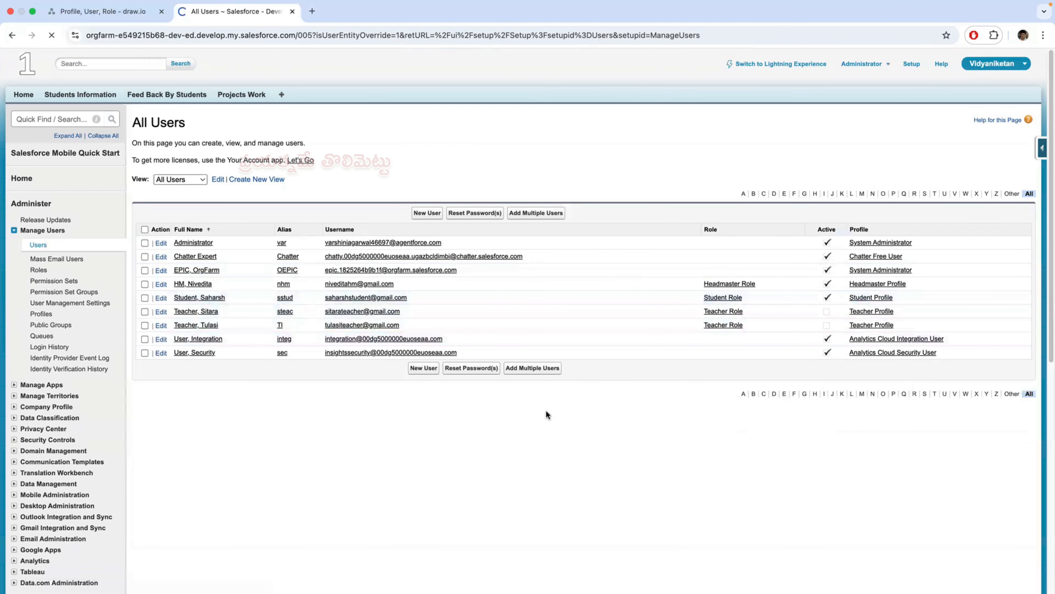
scroll(502, 440, "down", 3)
scroll(502, 440, "up", 3)
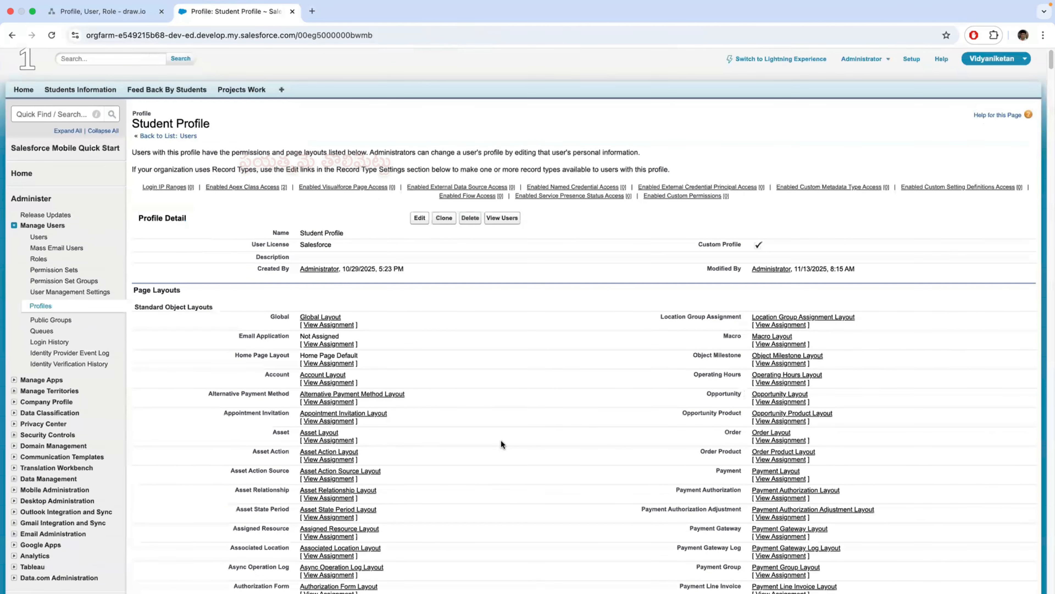
- Open the Student Profile for editing, review its Projects Work custom object permissions, and save the profile
left_click(121, 12)
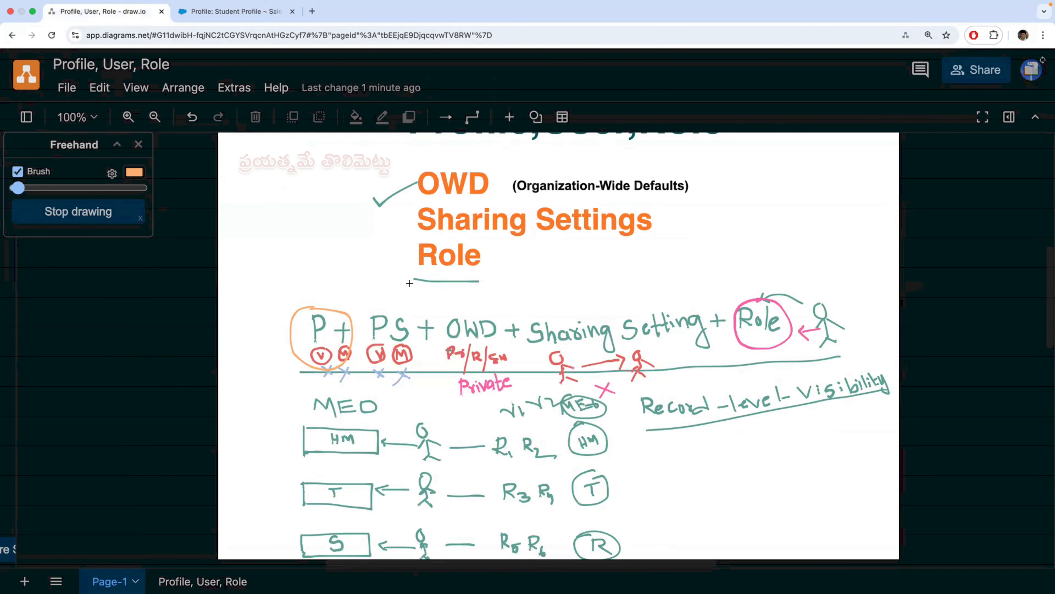
left_click(251, 12)
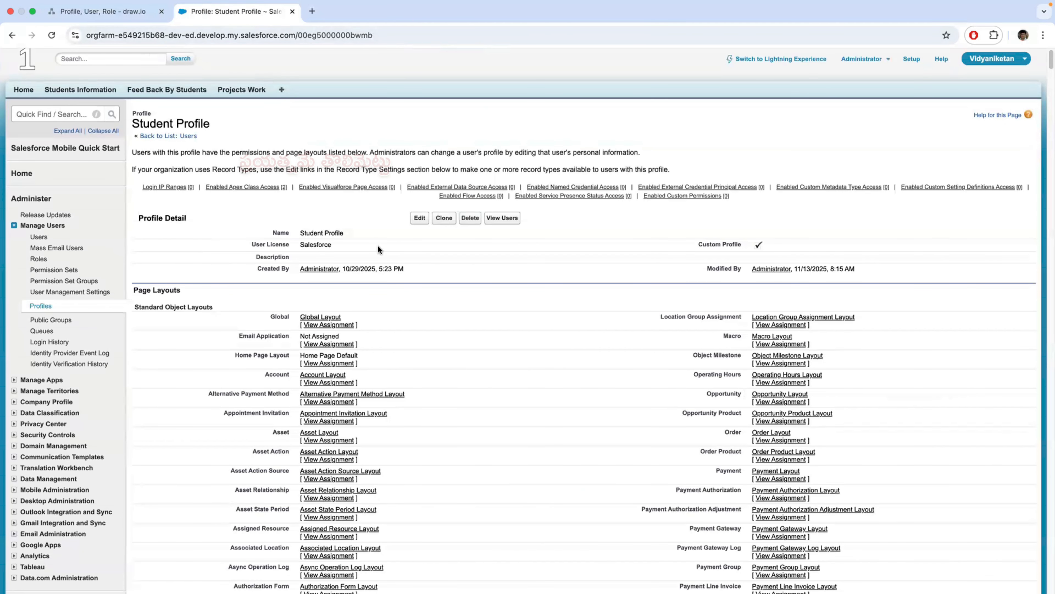
left_click(419, 218)
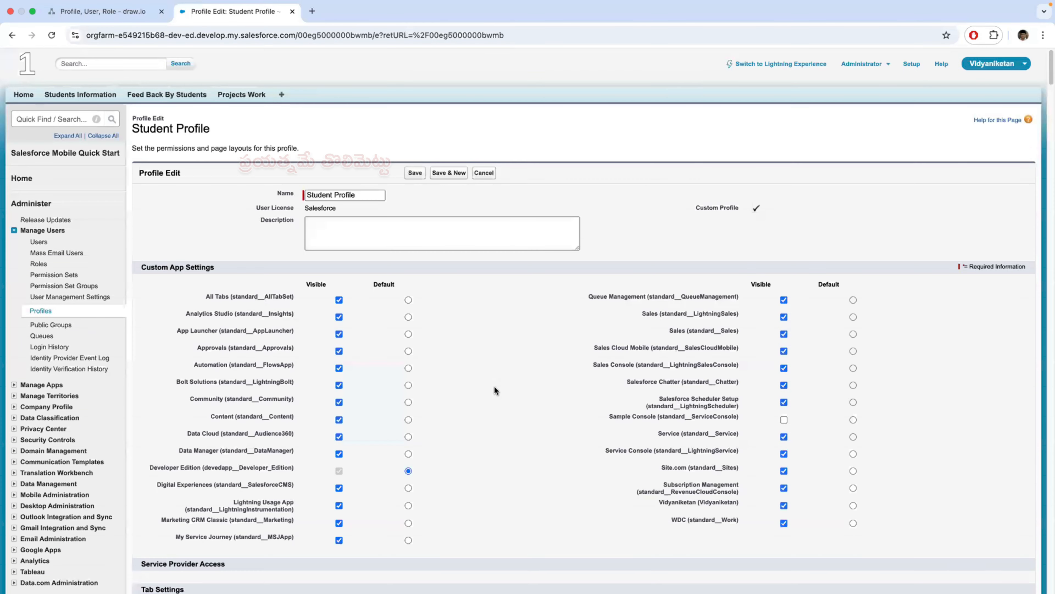
scroll(494, 386, "down", 20)
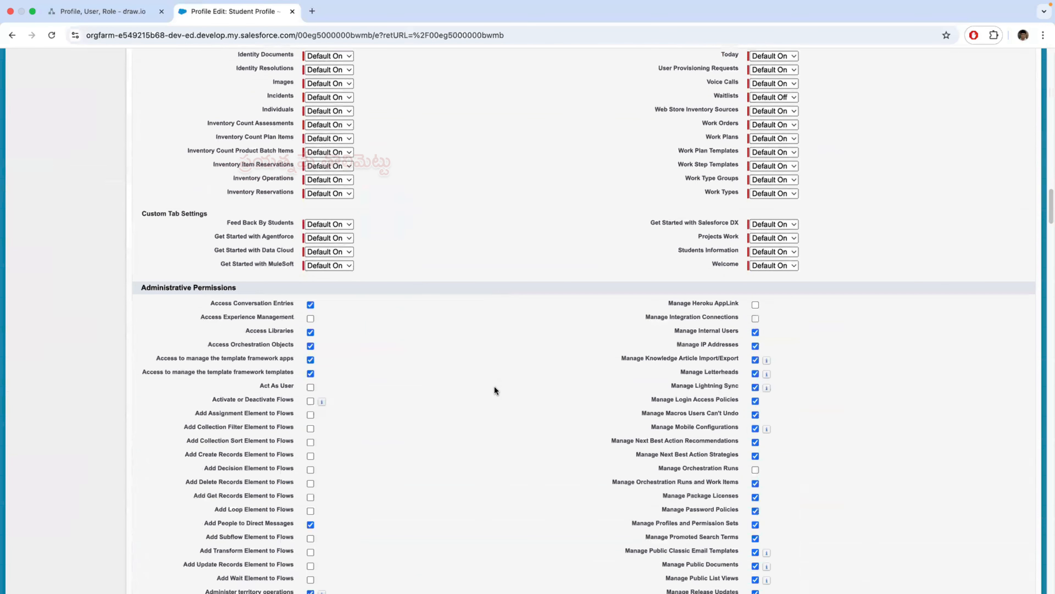
scroll(494, 390, "down", 20)
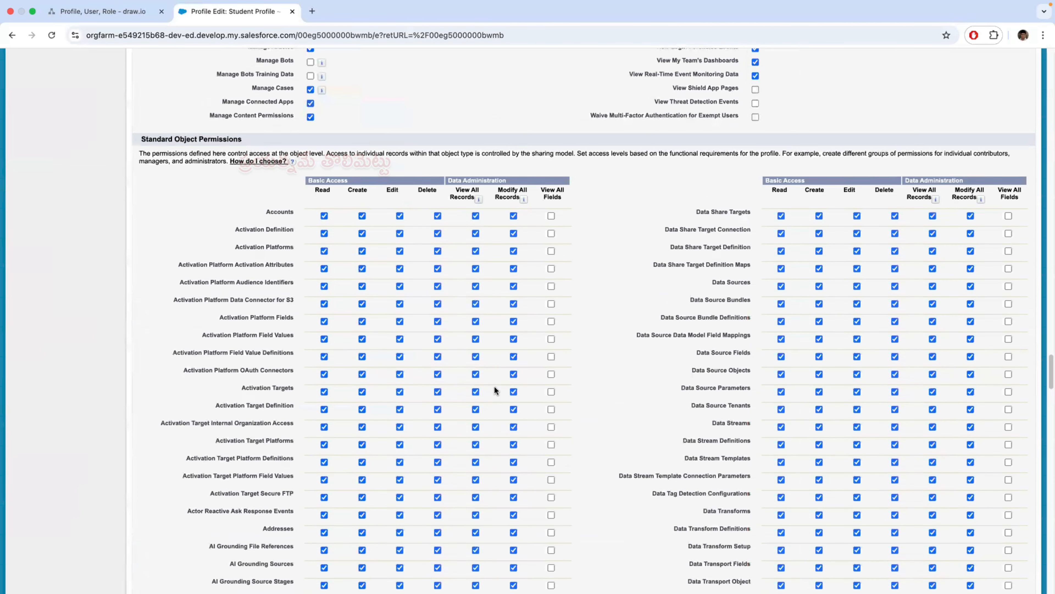
scroll(494, 390, "down", 20)
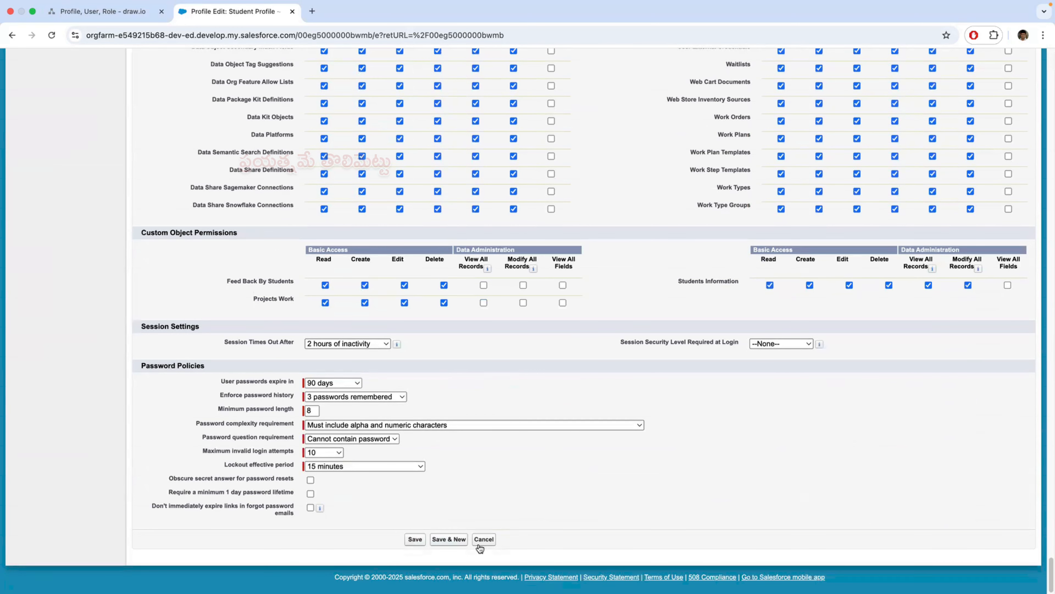
left_click(415, 540)
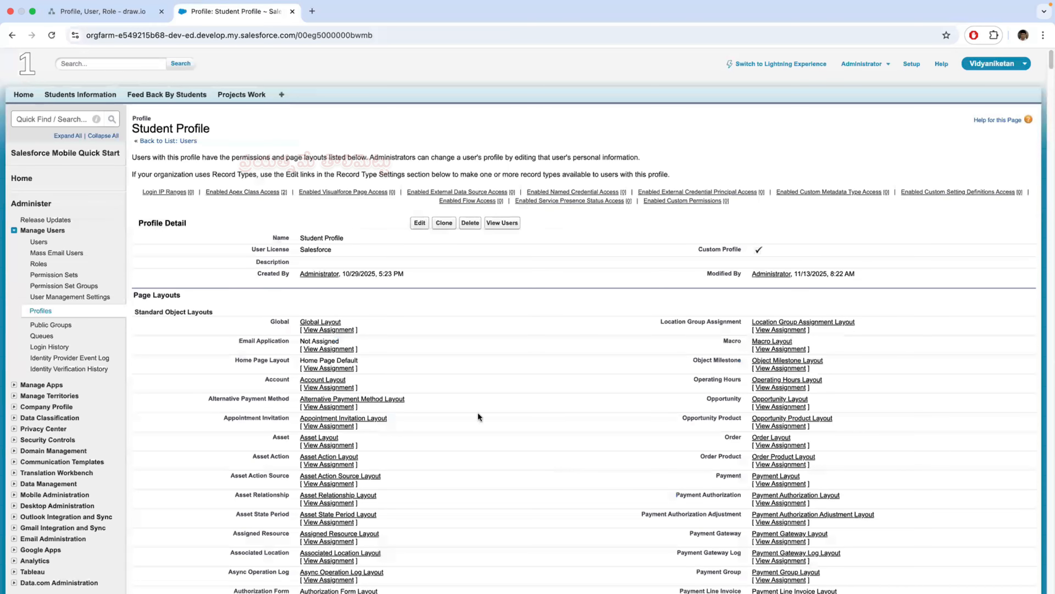
- In the draw.io diagram, add an orange check mark above the circled P, and circle and check the PS term in orange
left_click(125, 13)
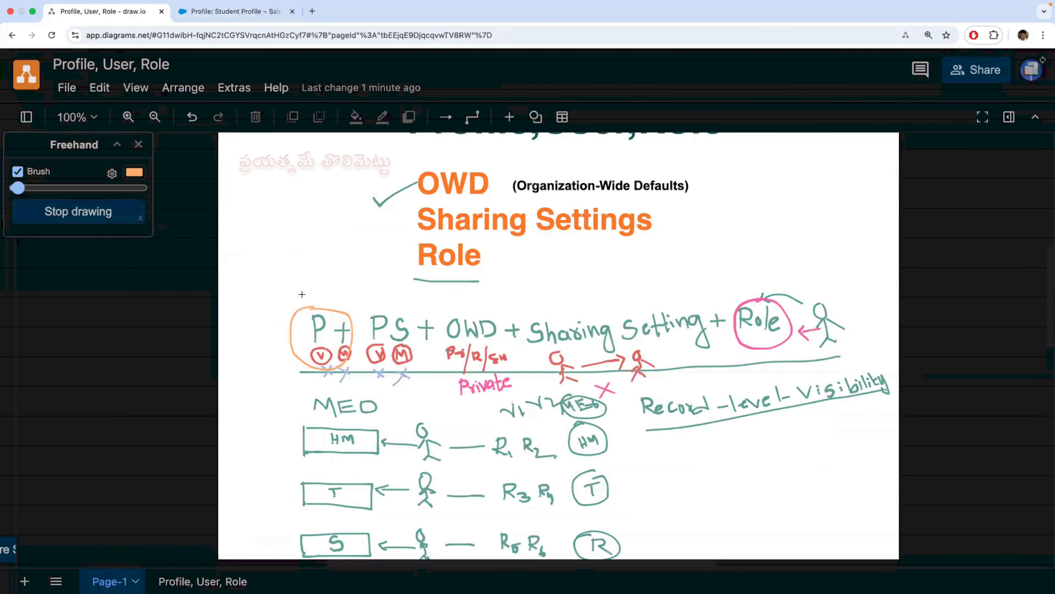
left_click_drag(303, 295, 348, 278)
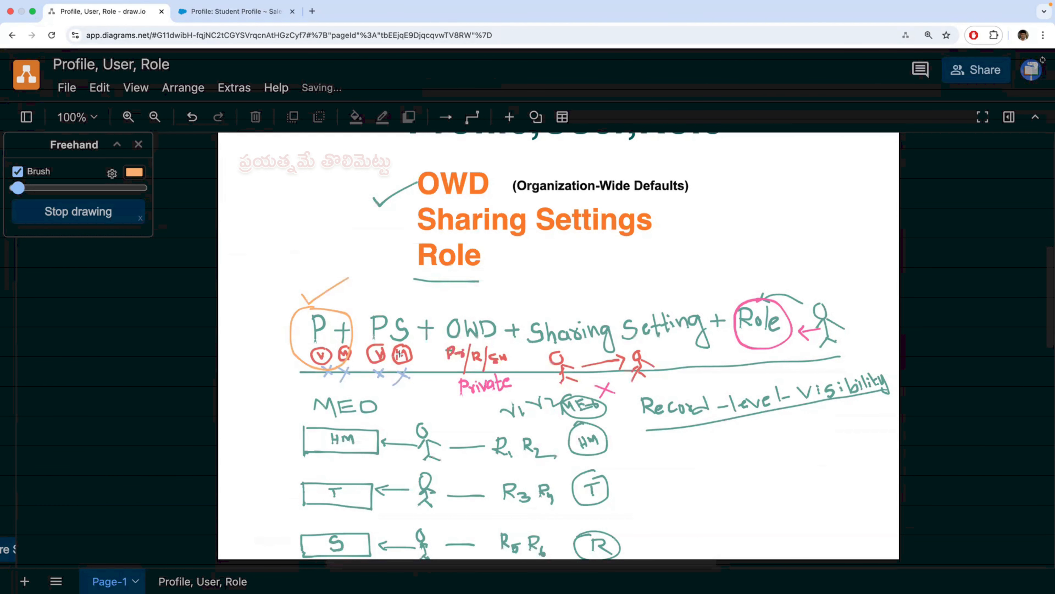
left_click(266, 12)
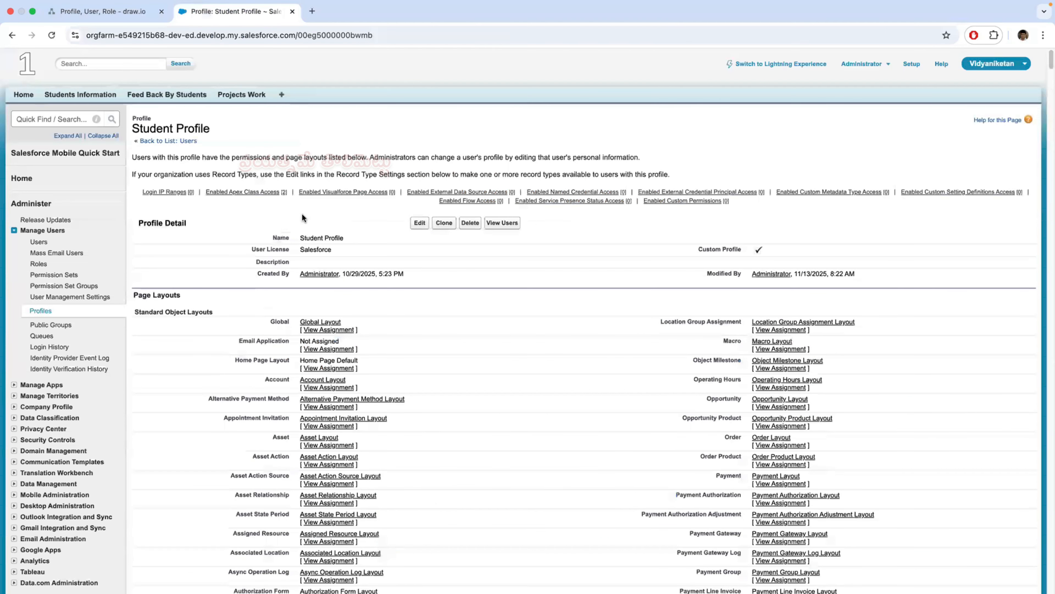
left_click(241, 95)
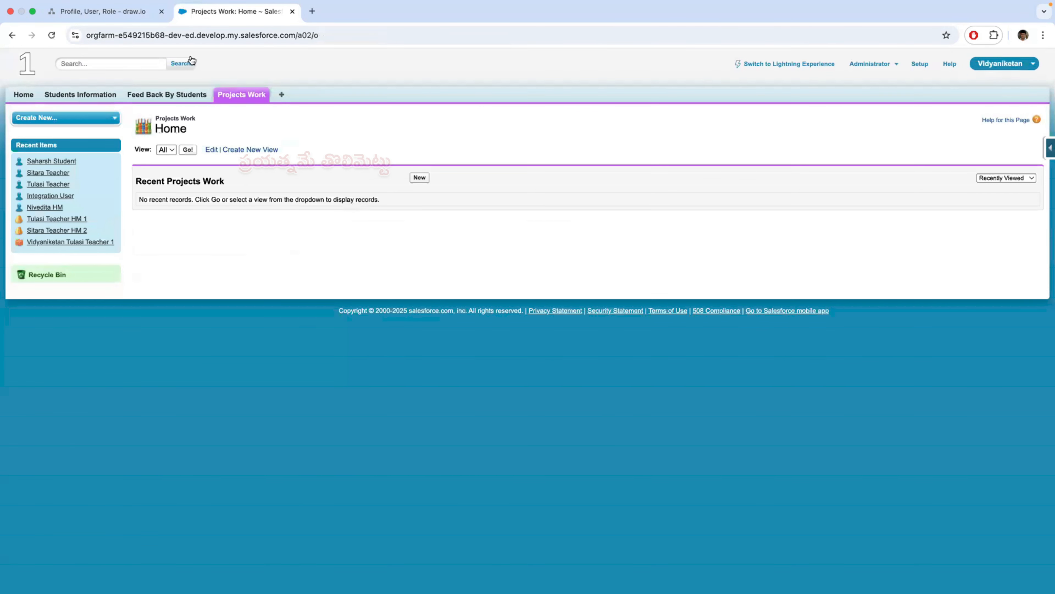
left_click(125, 11)
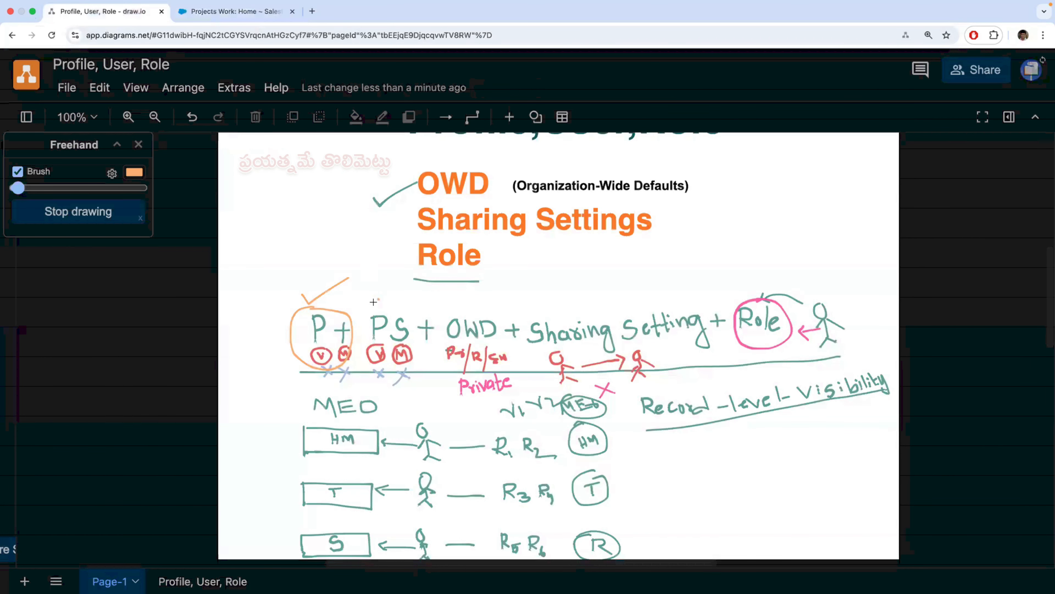
mouse_move(373, 302)
left_mouse_down()
mouse_move(356, 318)
mouse_move(360, 366)
mouse_move(420, 349)
mouse_move(371, 297)
left_mouse_up()
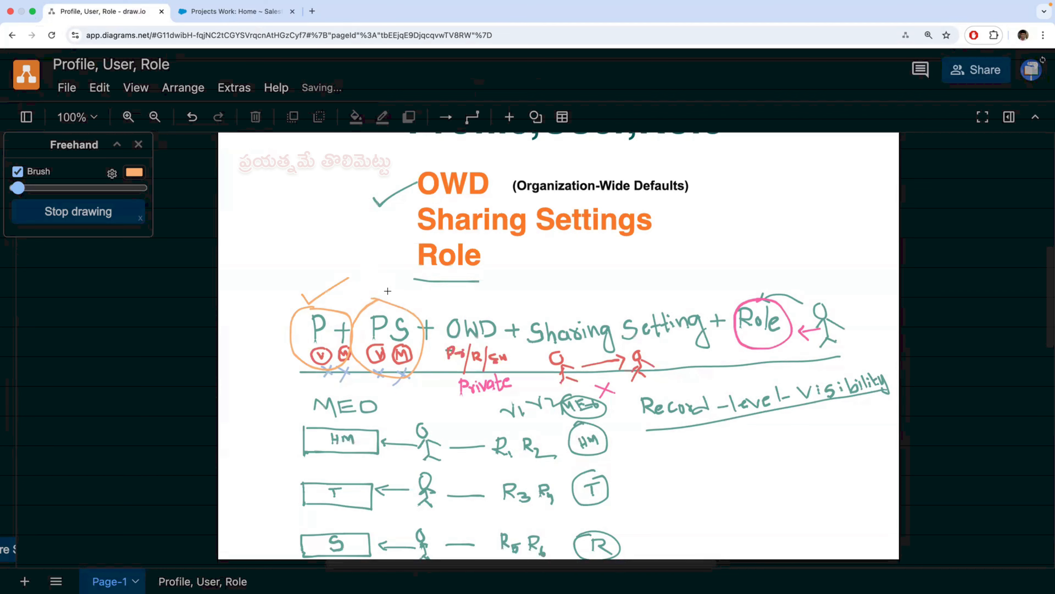
left_click_drag(385, 289, 411, 288)
- In Salesforce Setup, find the Sharing Settings page and show the sharing settings for the Project Work object
left_click(249, 12)
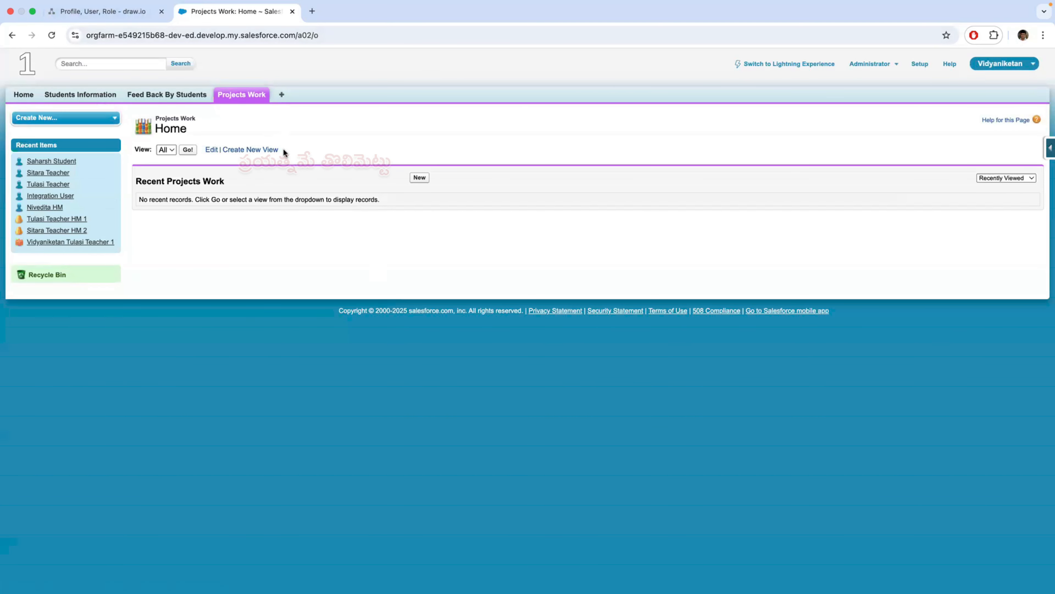
left_click(920, 64)
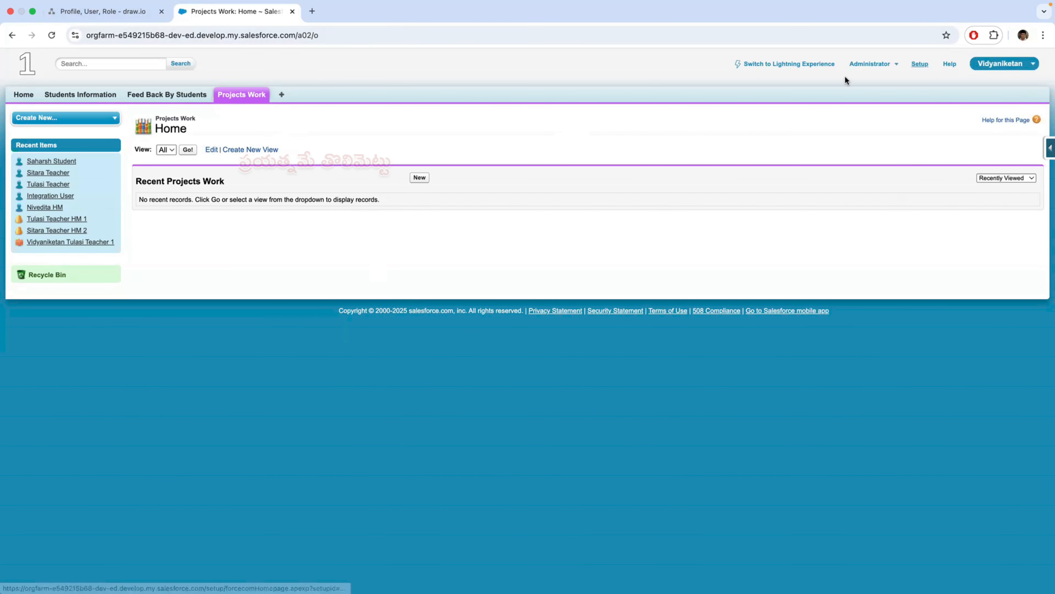
type("s")
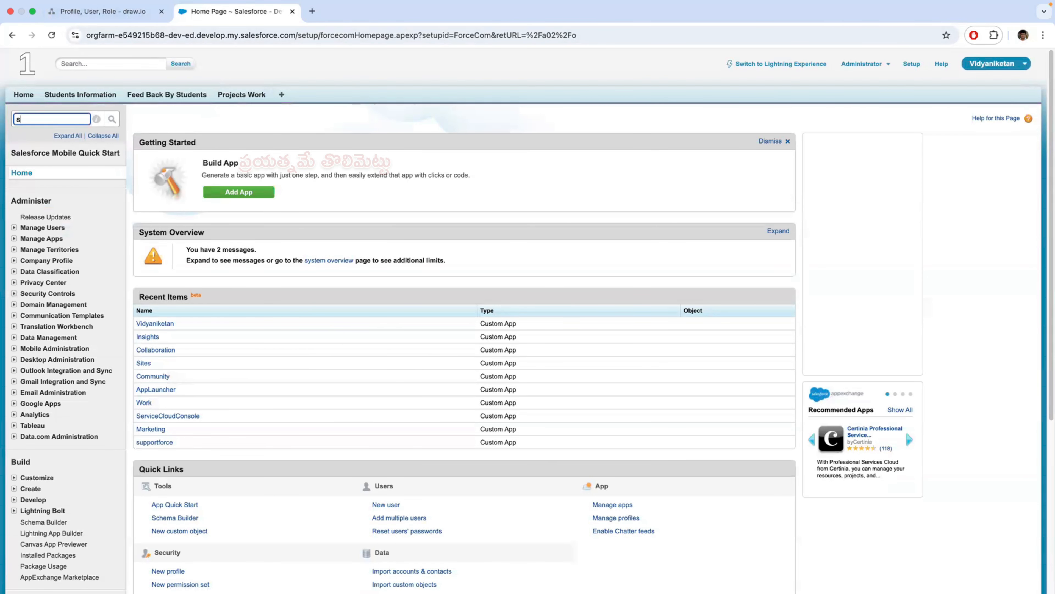
type("harin")
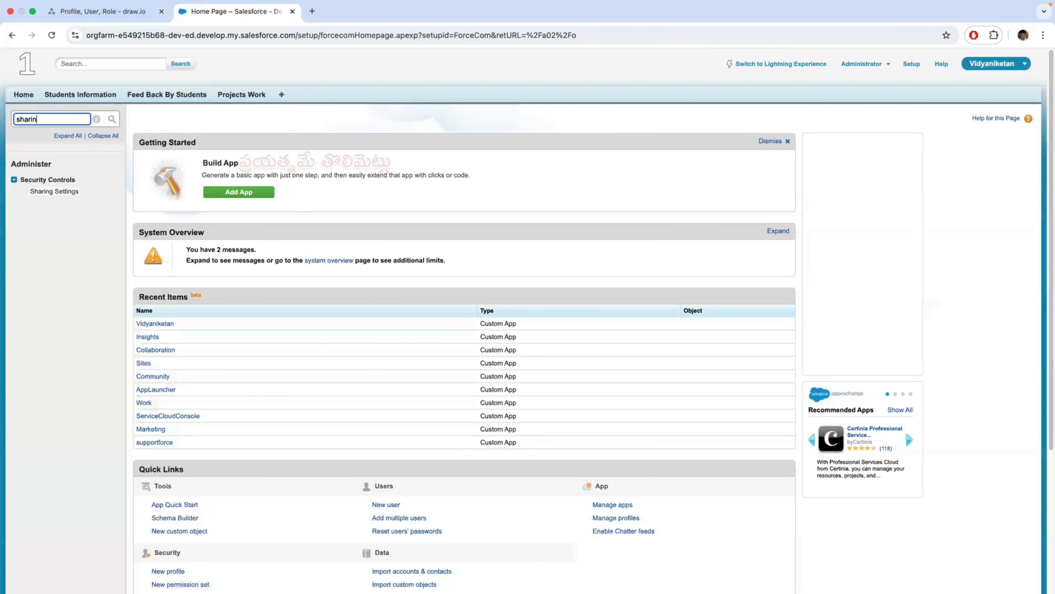
left_click(54, 191)
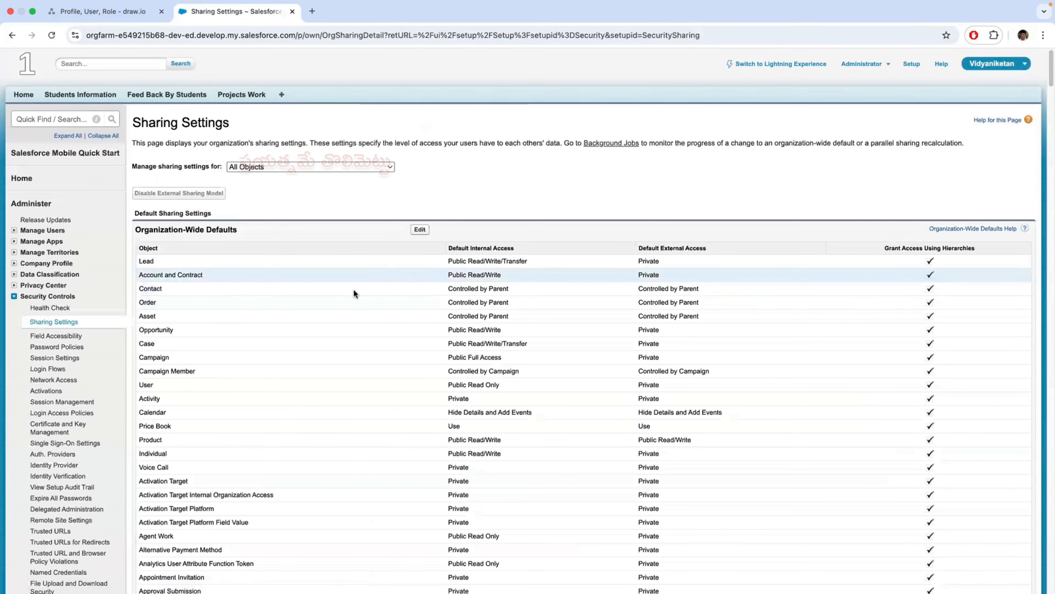
left_click(313, 166)
scroll(333, 461, "down", 20)
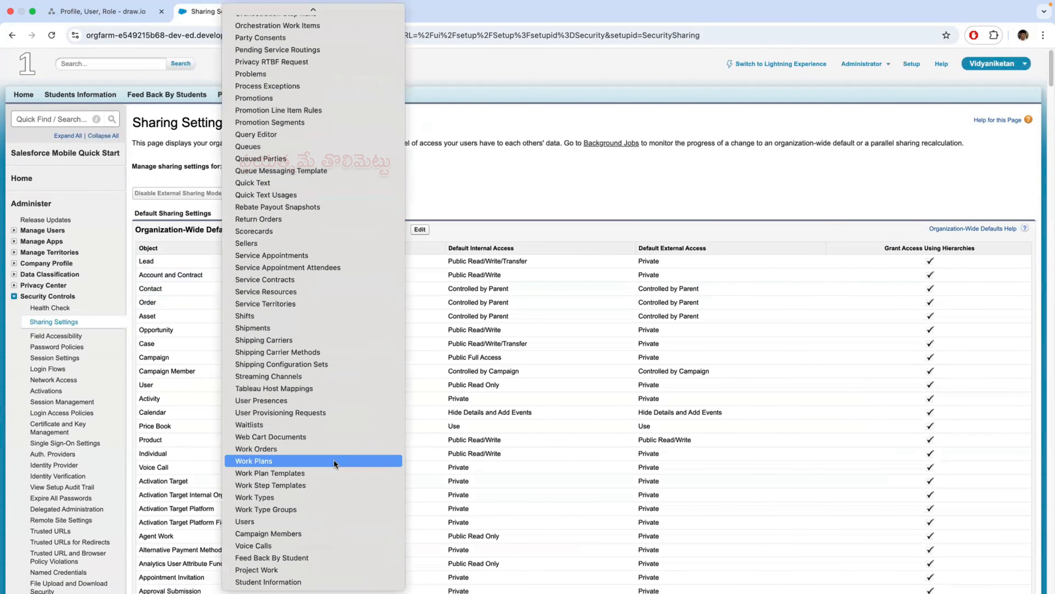
left_click(300, 568)
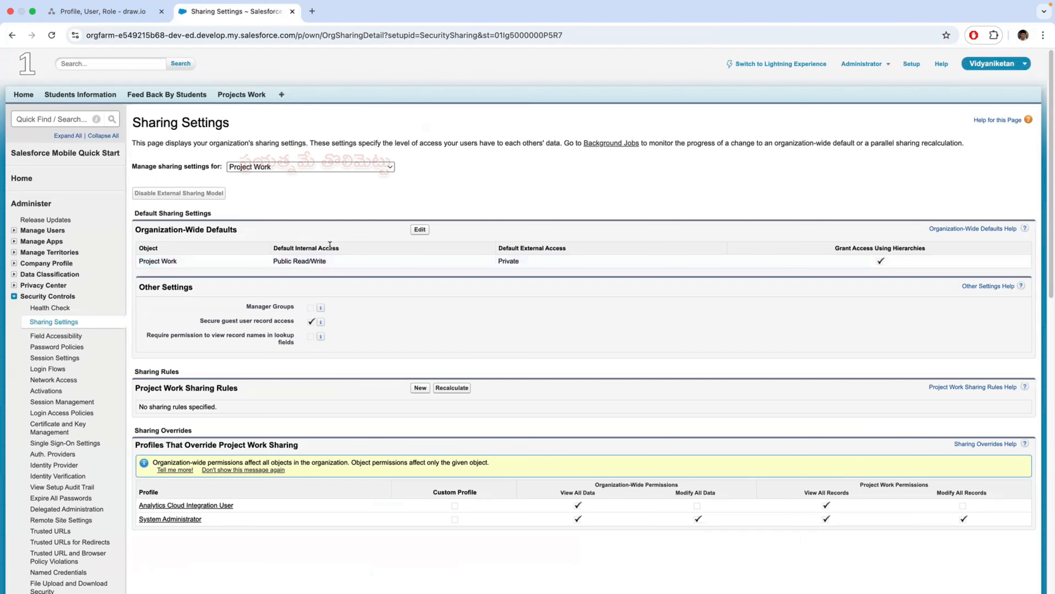
- Edit the organization-wide defaults, set Project Work's Default Internal Access to Private, and save
left_click(420, 229)
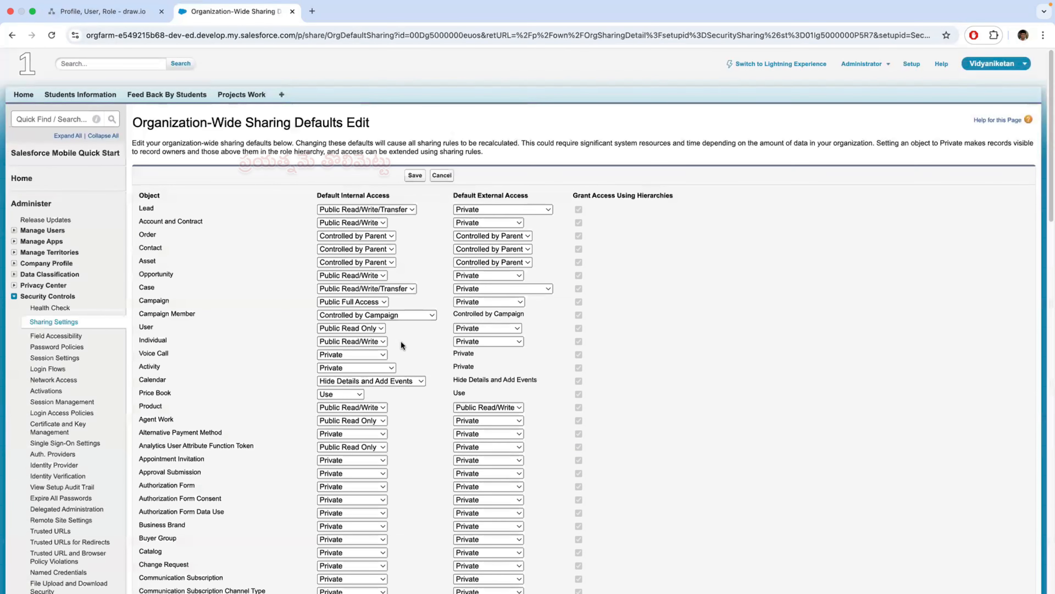
scroll(408, 394, "down", 20)
scroll(409, 393, "down", 1)
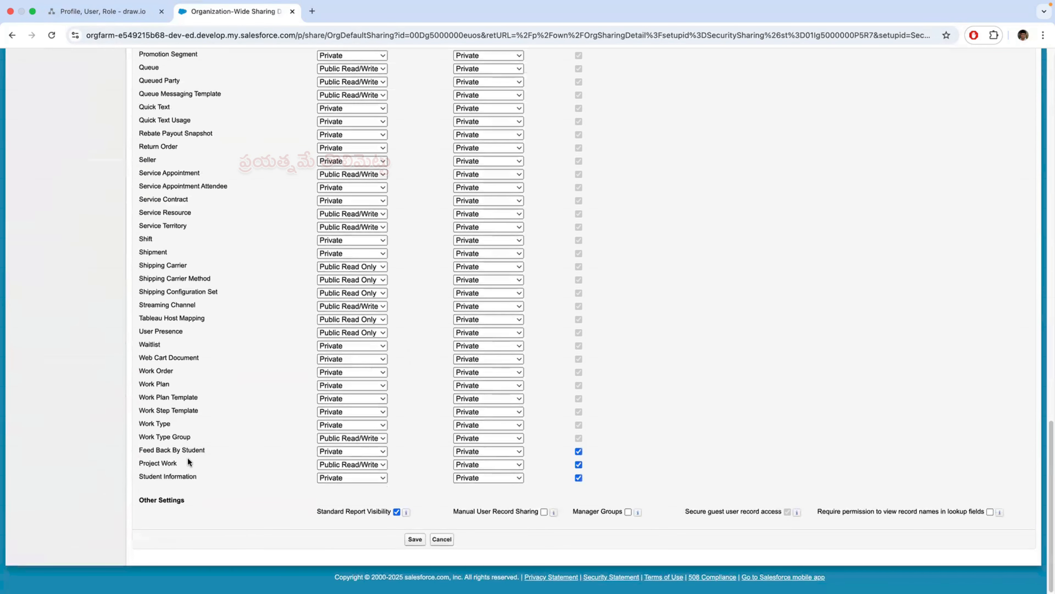
left_click(364, 464)
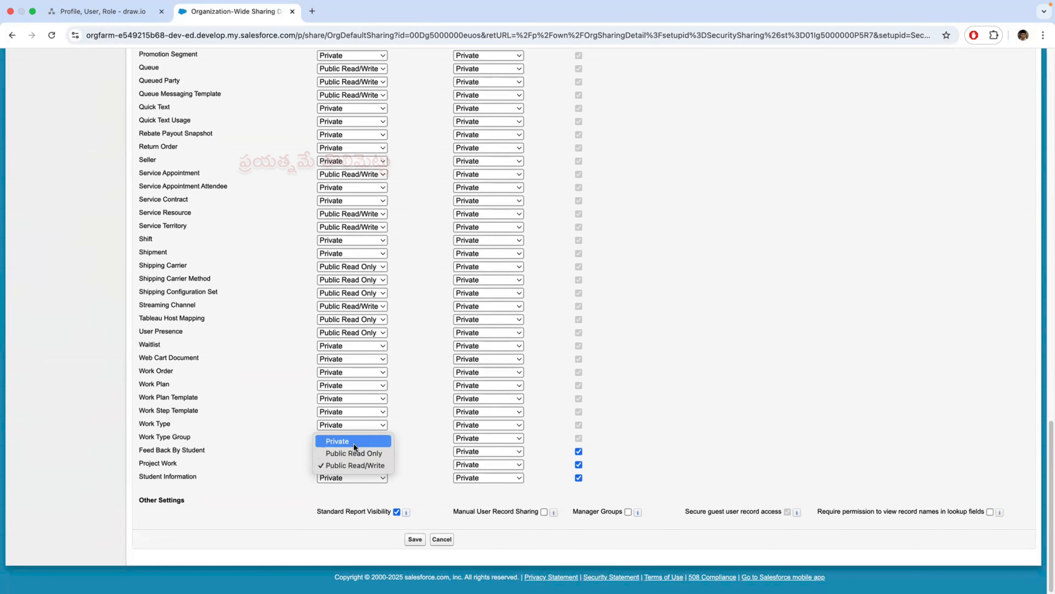
left_click(124, 12)
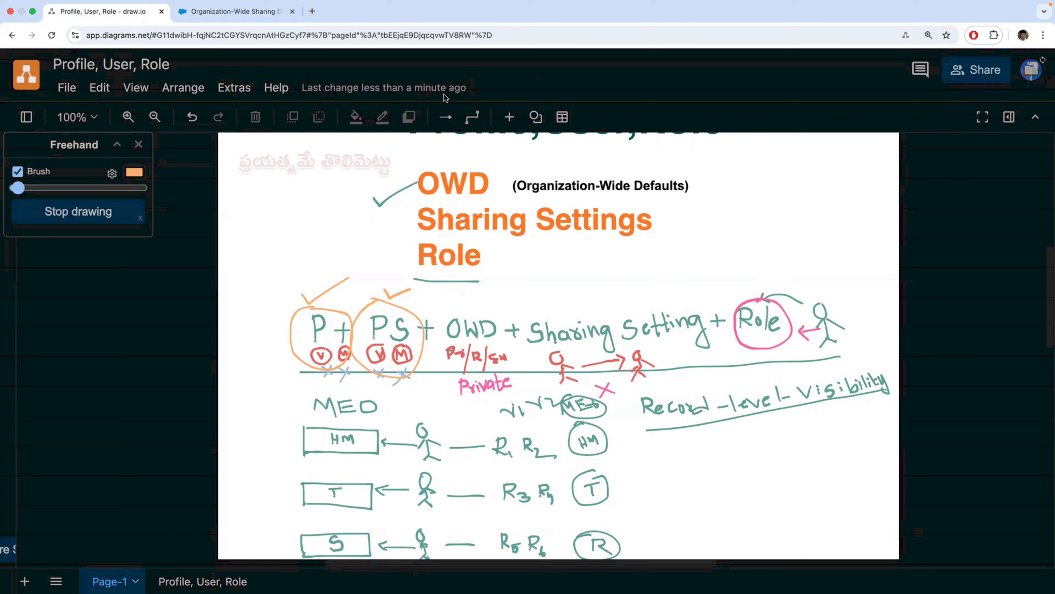
left_click(233, 11)
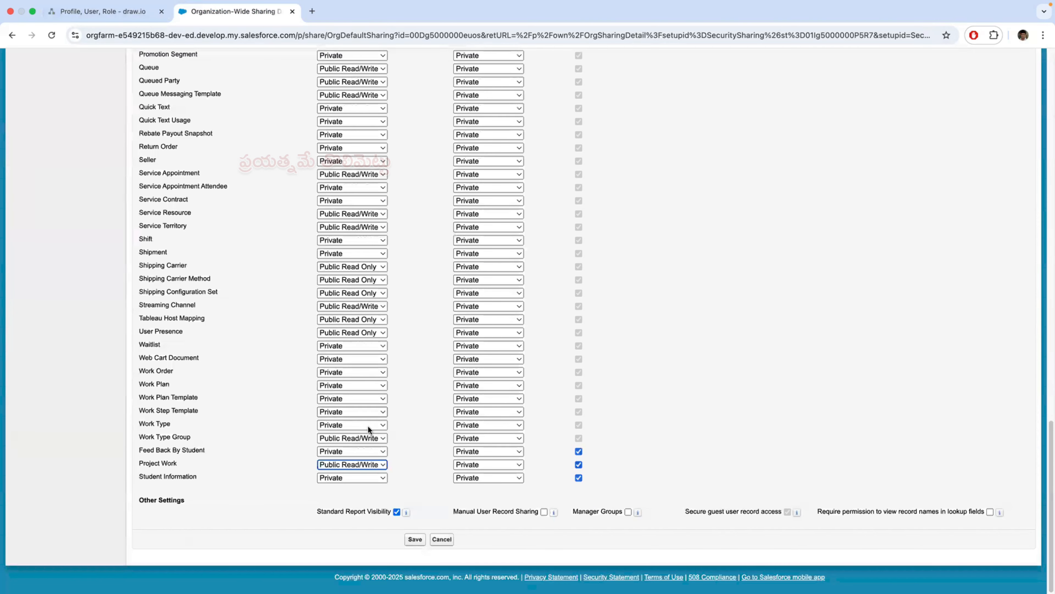
left_click(367, 465)
left_click(418, 541)
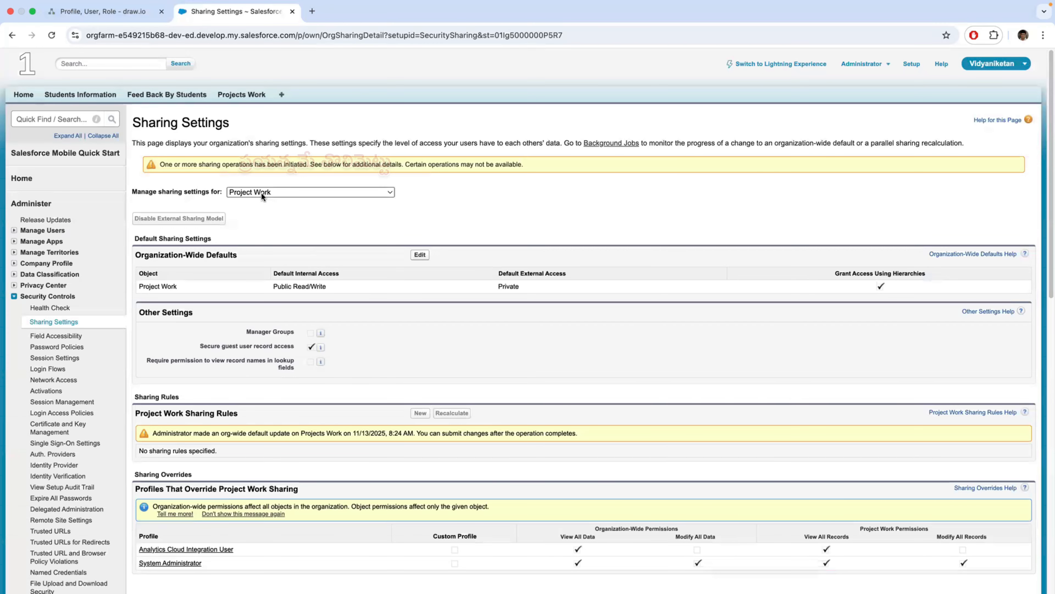
- Reload the Sharing Settings page until the sharing update is applied, and check Project Work's Default Internal Access
left_click(52, 35)
left_click(51, 36)
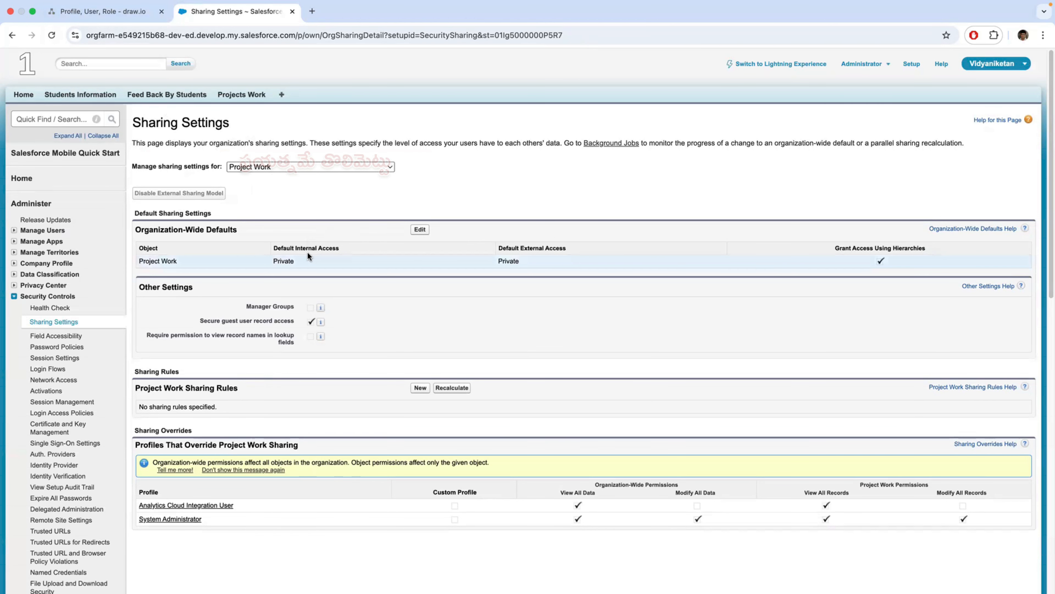
left_click_drag(347, 247, 266, 250)
left_click_drag(143, 260, 183, 262)
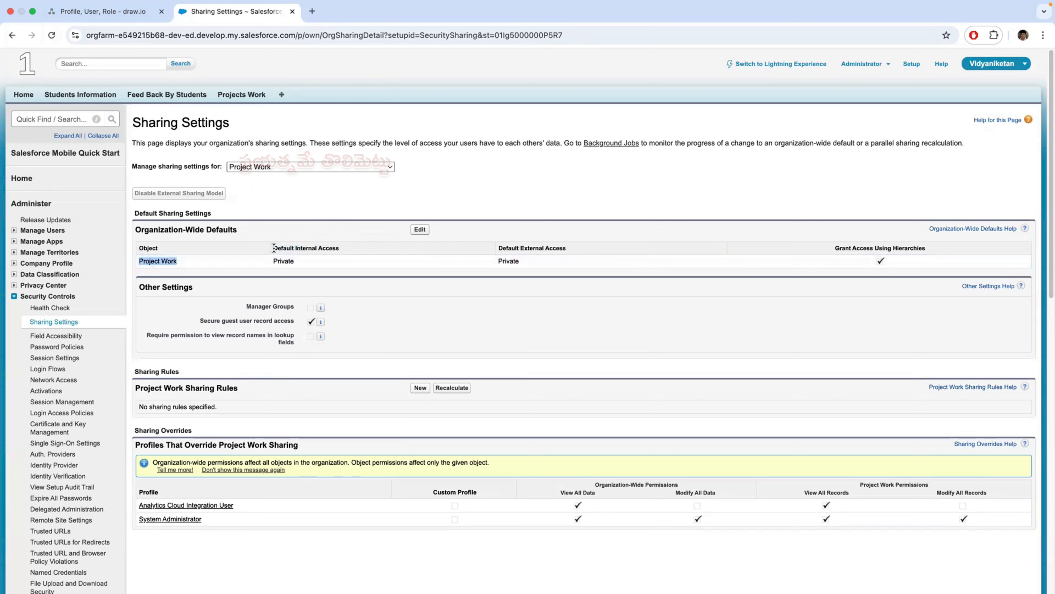
left_click_drag(273, 248, 368, 248)
left_click_drag(302, 260, 272, 260)
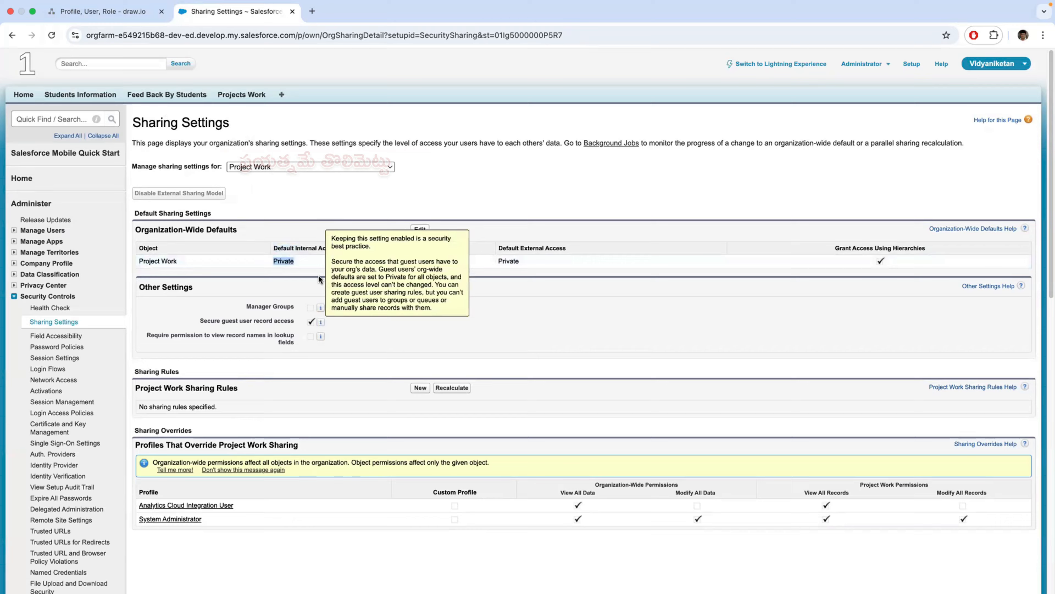
- In the draw.io diagram, circle the OWD and Sharing Setting terms in orange and add a check mark above each
left_click(101, 11)
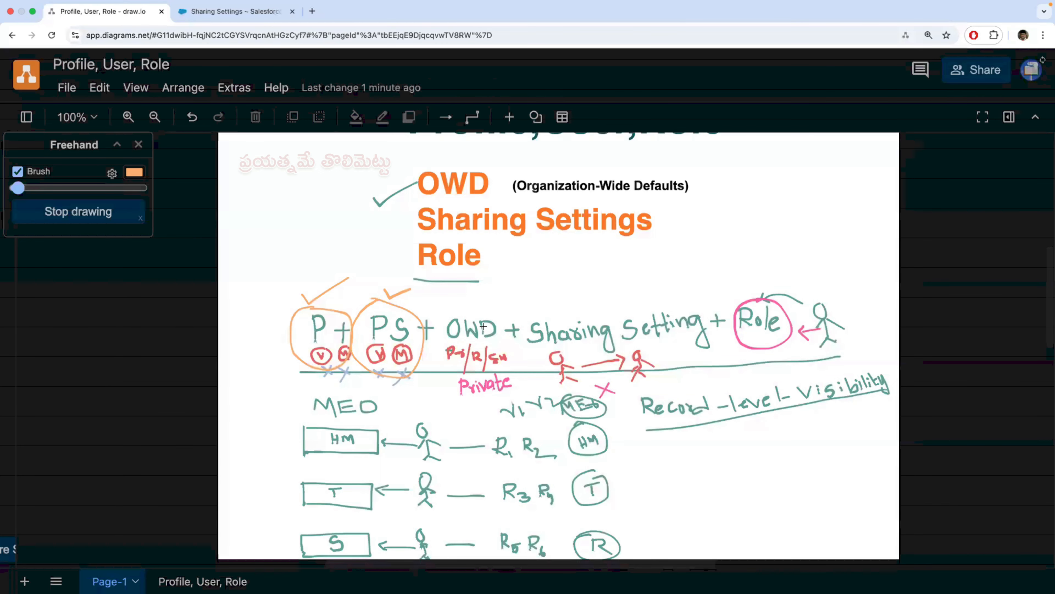
mouse_move(468, 306)
left_mouse_down()
mouse_move(436, 322)
mouse_move(457, 376)
mouse_move(501, 331)
mouse_move(469, 306)
mouse_move(505, 293)
mouse_move(565, 349)
mouse_move(662, 348)
mouse_move(708, 312)
mouse_move(672, 301)
mouse_move(558, 305)
mouse_move(609, 277)
left_mouse_up()
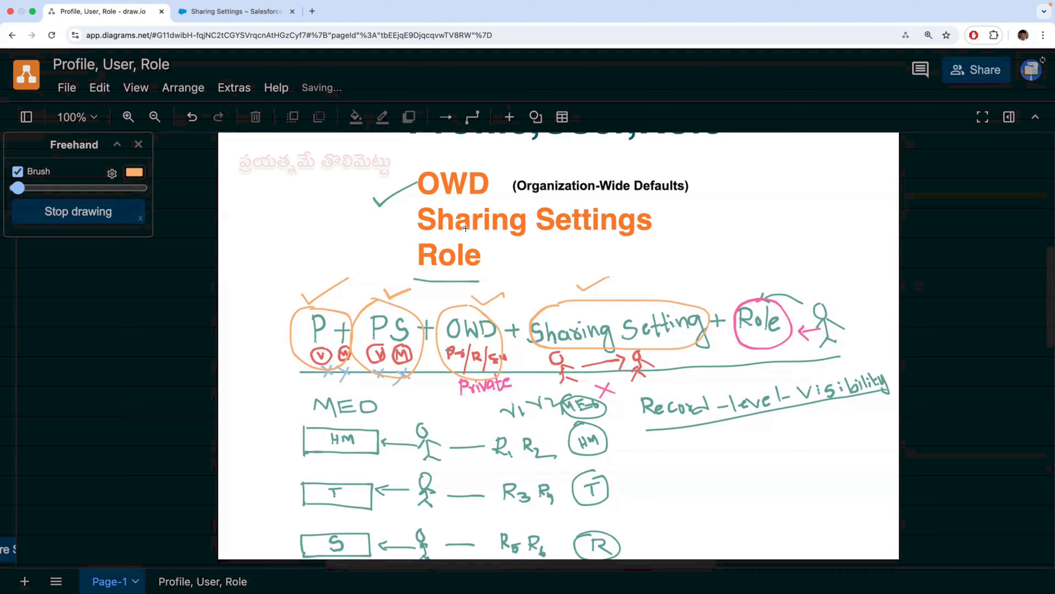
- In Salesforce, reopen Sharing Settings for all objects and open the organization-wide defaults for editing
left_click(235, 12)
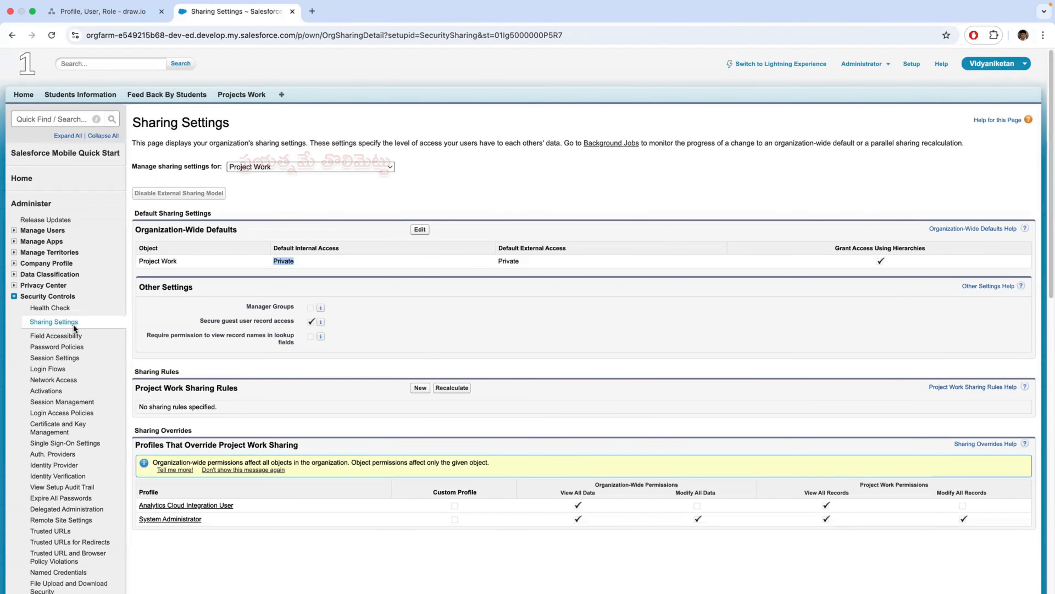
left_click(58, 322)
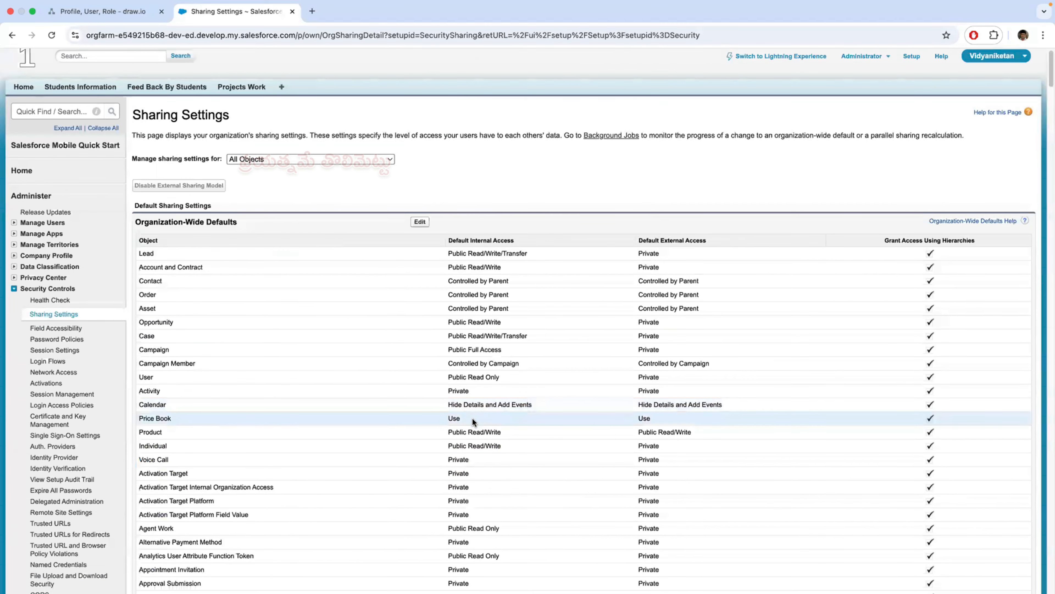
scroll(473, 417, "down", 20)
scroll(472, 418, "down", 10)
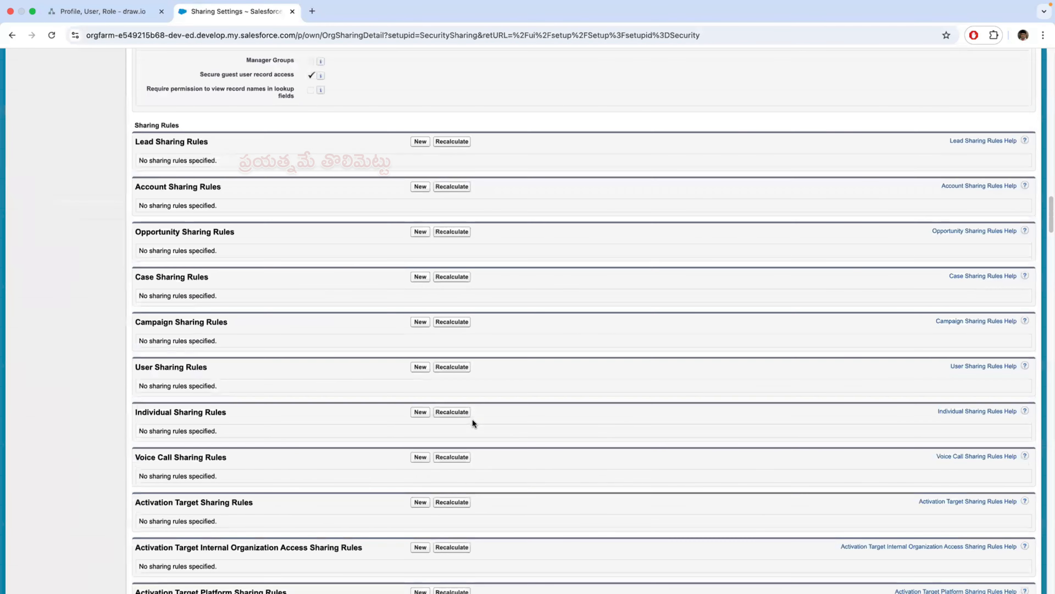
scroll(472, 420, "up", 20)
scroll(468, 417, "up", 3)
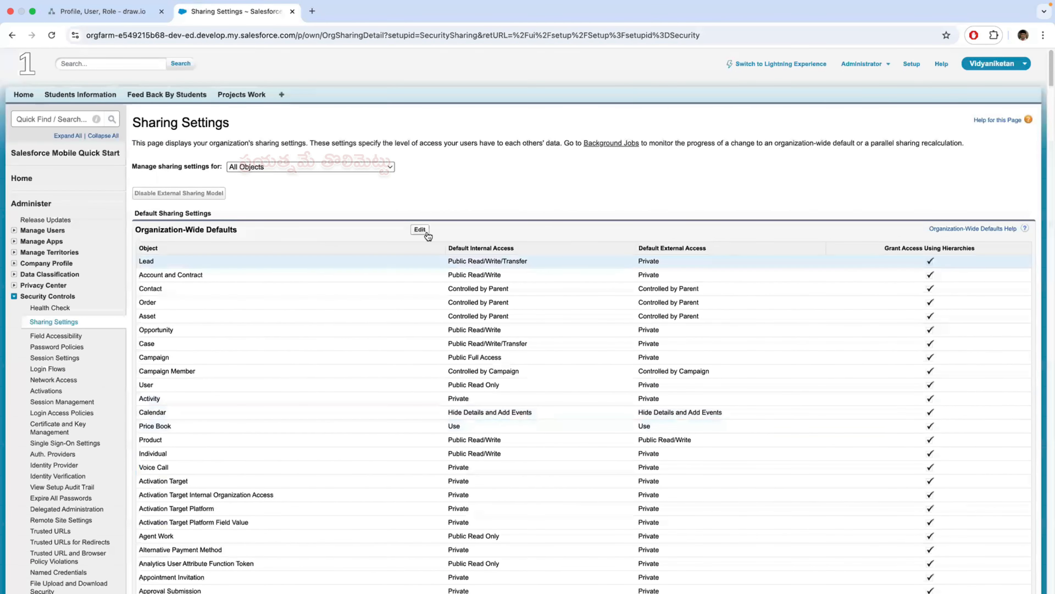
left_click(420, 229)
- Examine the Default Internal Access, Default External Access and Grant Access Using Hierarchies columns of the organization-wide defaults
scroll(568, 403, "down", 20)
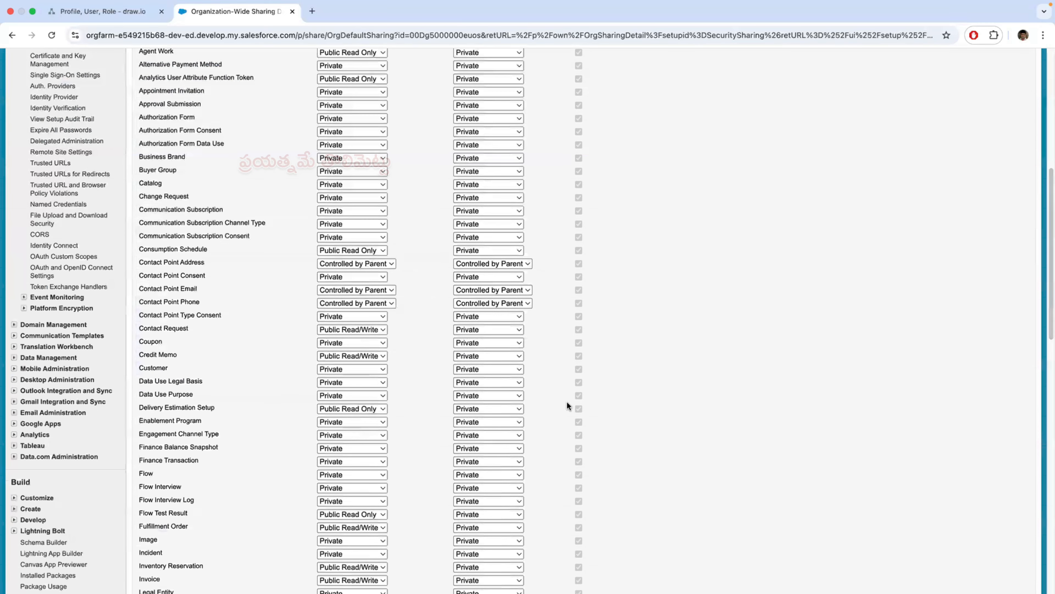
scroll(567, 403, "up", 4)
scroll(568, 405, "up", 20)
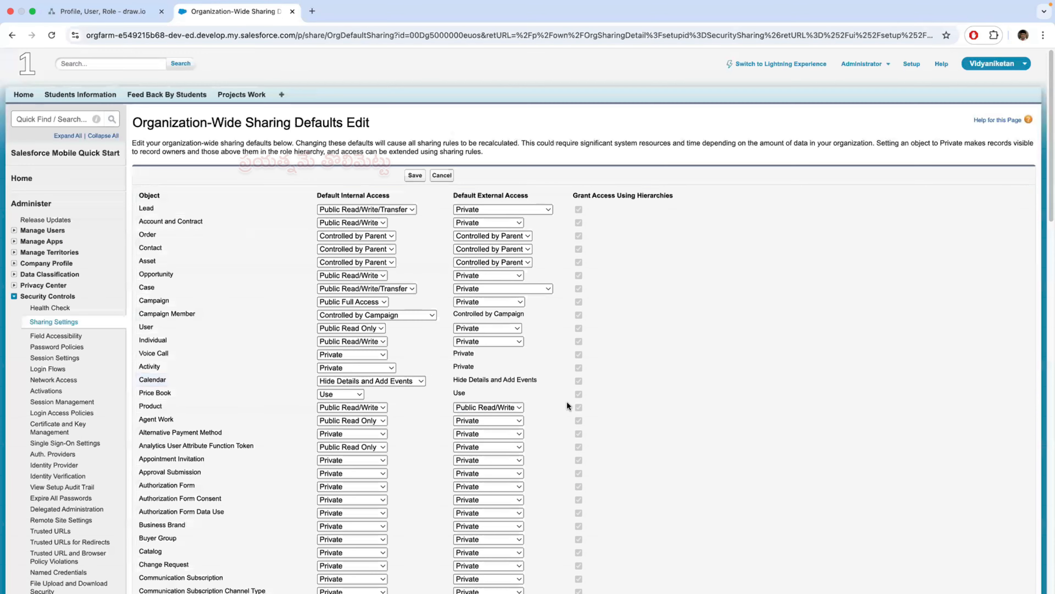
left_click_drag(316, 195, 498, 194)
left_click(453, 196)
left_click_drag(454, 194, 671, 197)
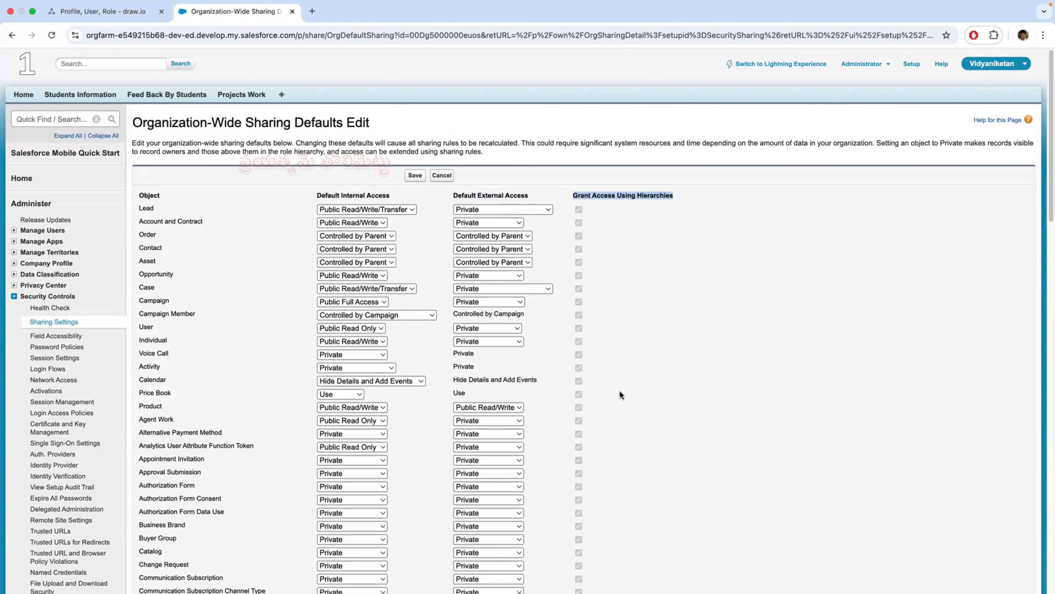
- Turn off Grant Access Using Hierarchies for the Project Work object and save the organization-wide defaults
scroll(619, 391, "down", 20)
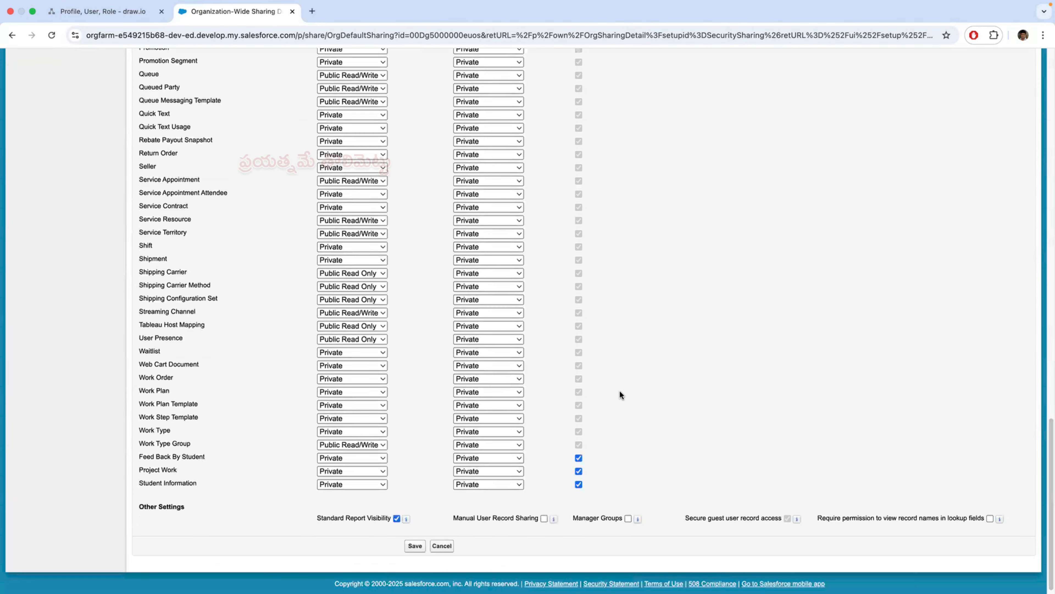
scroll(620, 391, "down", 1)
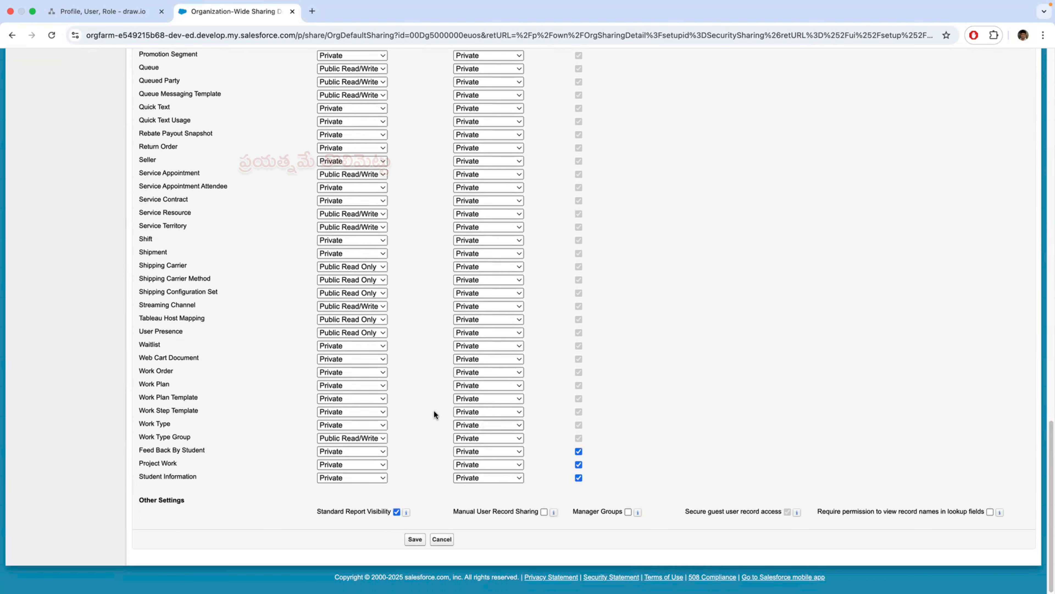
left_click(118, 13)
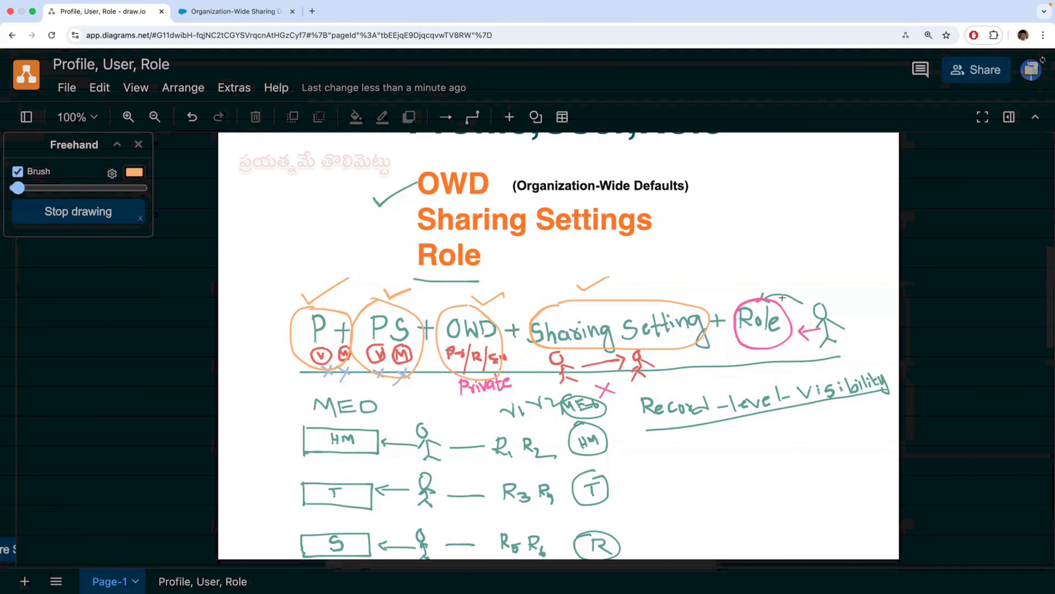
left_click(258, 12)
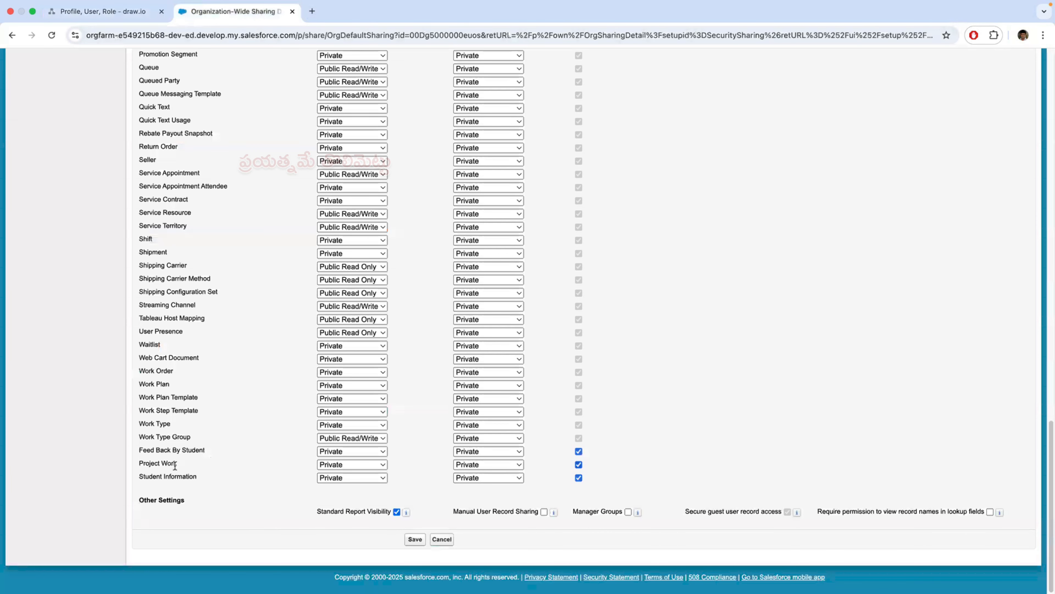
left_click(579, 464)
left_click_drag(138, 463, 181, 462)
left_click(195, 461)
left_click(415, 539)
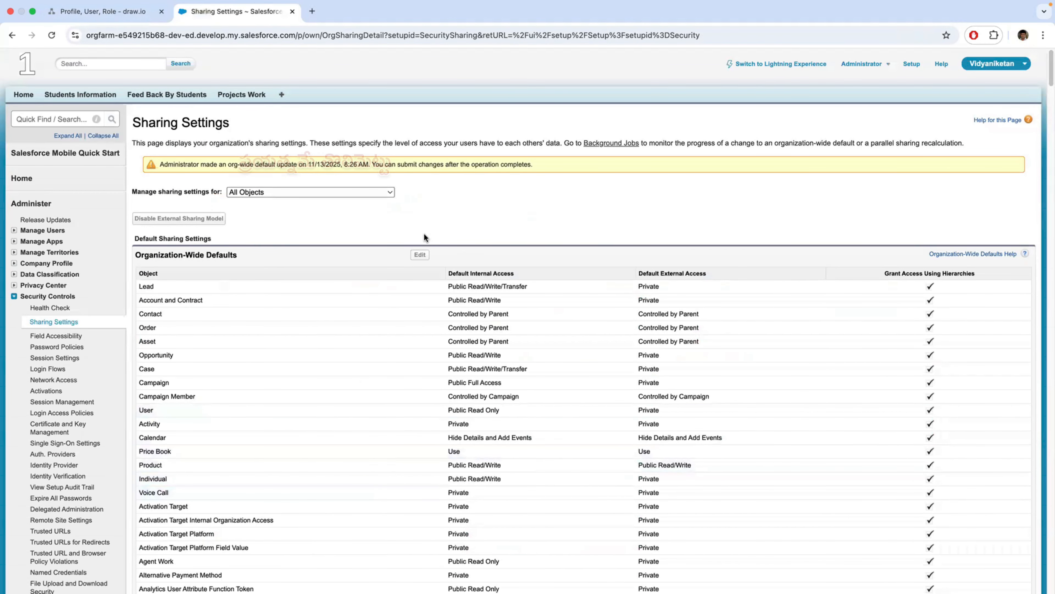
- Reload the Sharing Settings page and highlight the Grant Access Using Hierarchies column heading
left_click(54, 35)
scroll(449, 397, "down", 20)
scroll(450, 397, "up", 20)
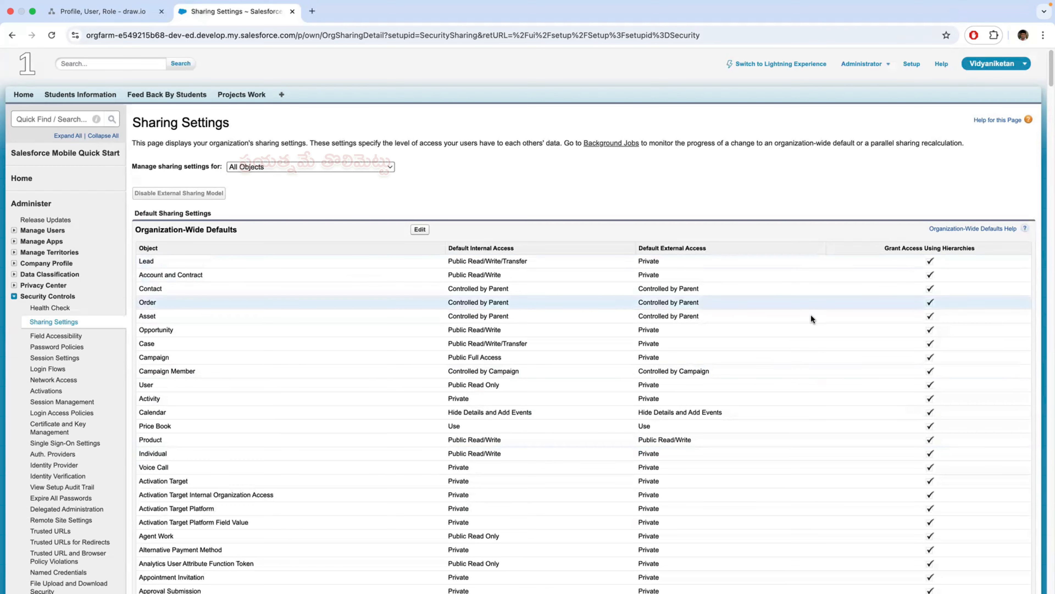
left_click_drag(979, 252, 886, 254)
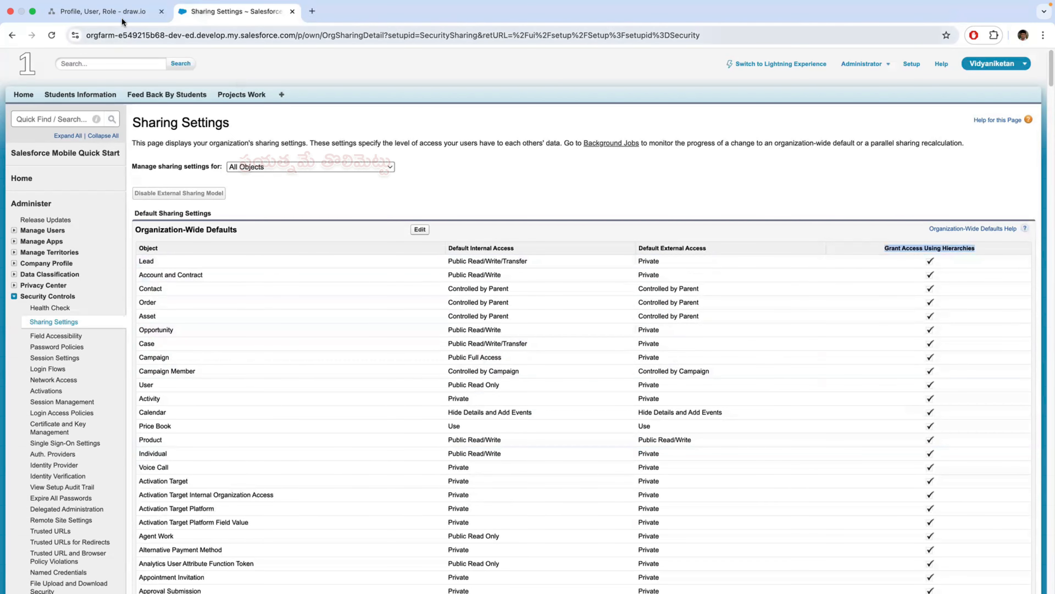
- Review the headmaster, teacher and student records in the draw.io diagram, and check Project Work's Grant Access Using Hierarchies setting in Salesforce
left_click(104, 11)
scroll(405, 431, "down", 5)
scroll(405, 430, "down", 10)
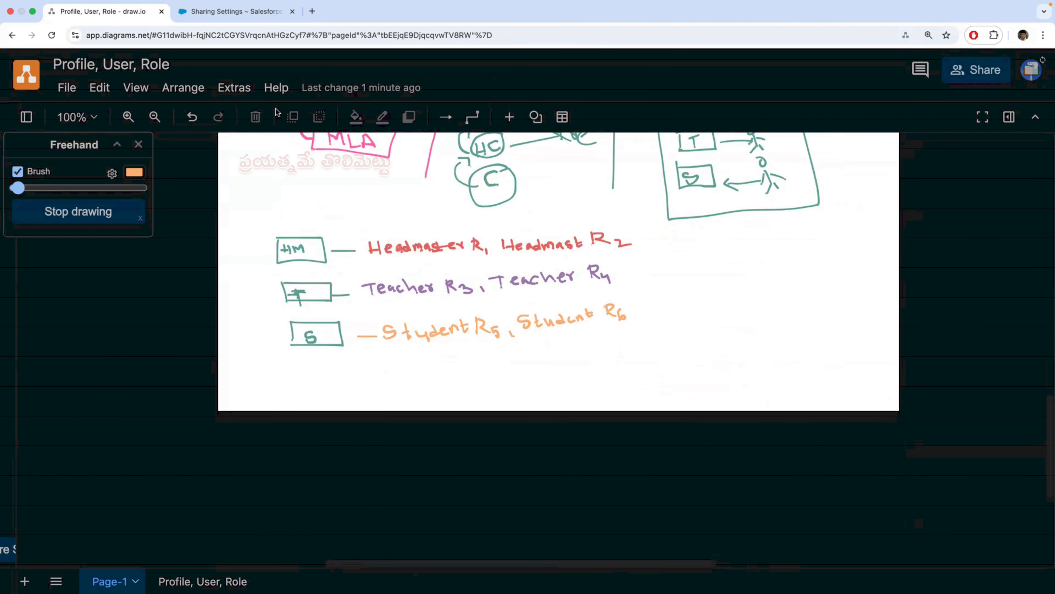
left_click(266, 16)
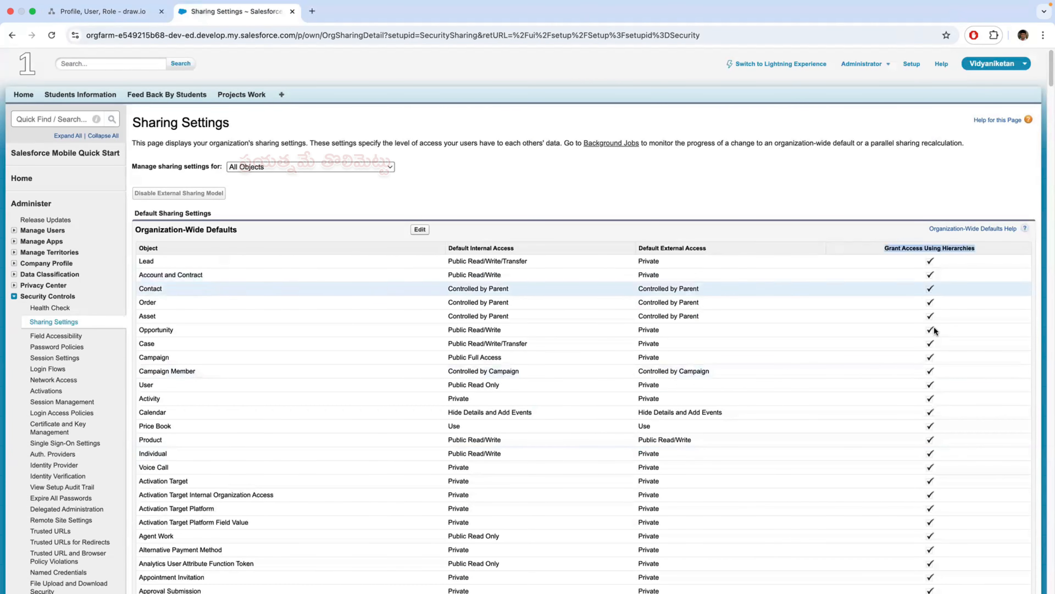
scroll(951, 381, "down", 15)
scroll(950, 381, "down", 15)
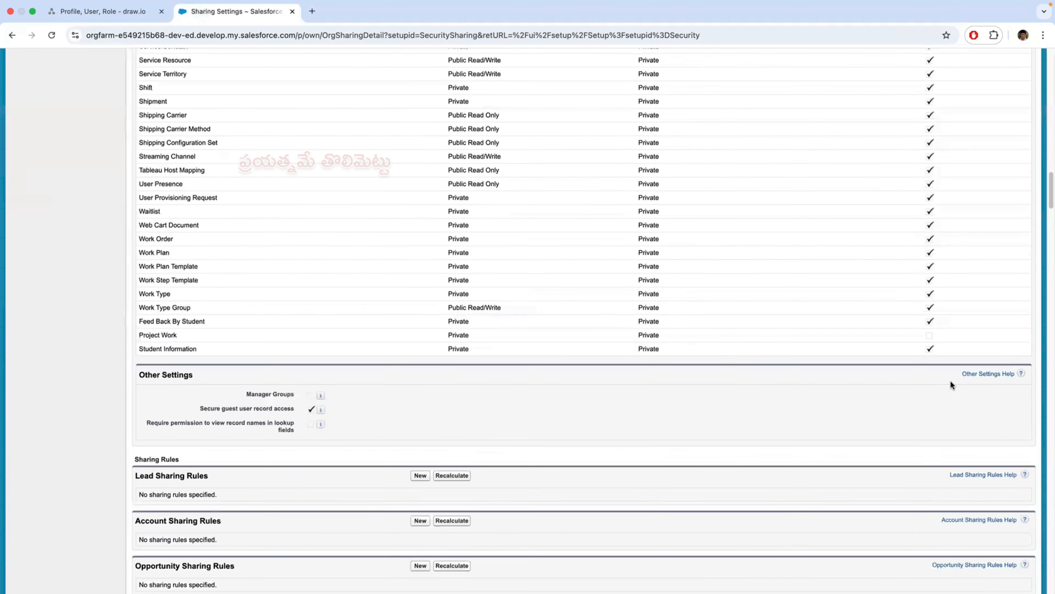
scroll(945, 349, "up", 6)
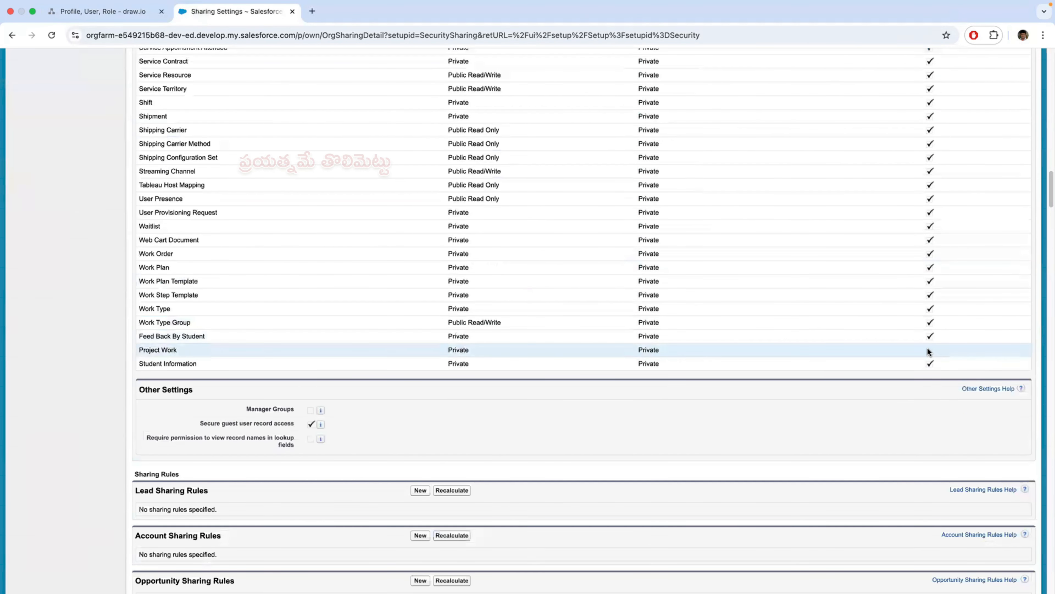
- In the draw.io diagram, add an orange check mark above the circled Role term
left_click(118, 12)
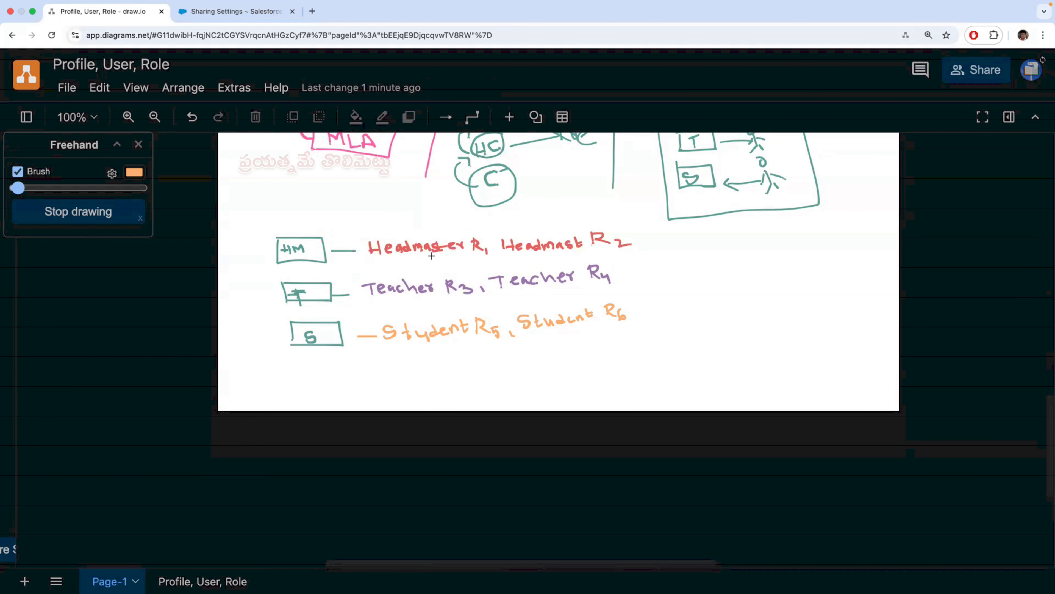
left_click(246, 14)
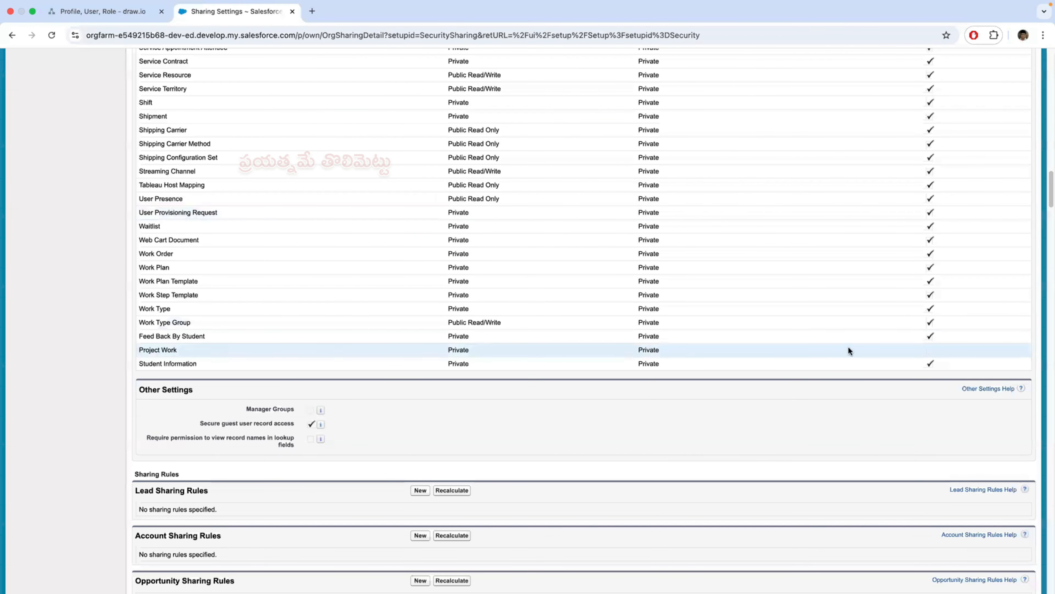
left_click(83, 16)
scroll(733, 285, "up", 10)
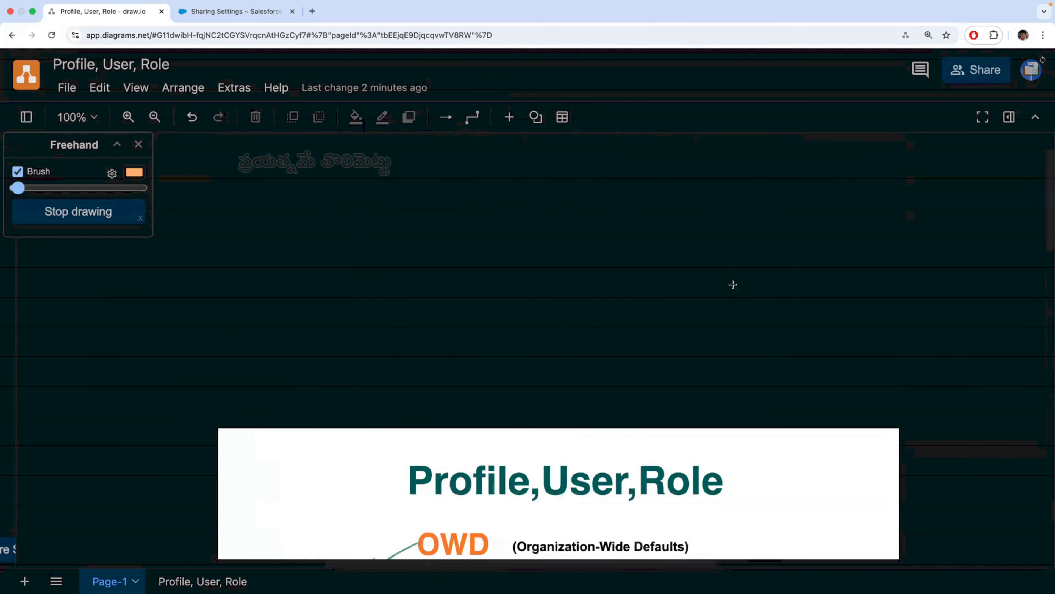
scroll(733, 284, "down", 15)
mouse_move(744, 193)
left_mouse_down()
mouse_move(761, 195)
mouse_move(752, 204)
mouse_move(773, 185)
left_mouse_up()
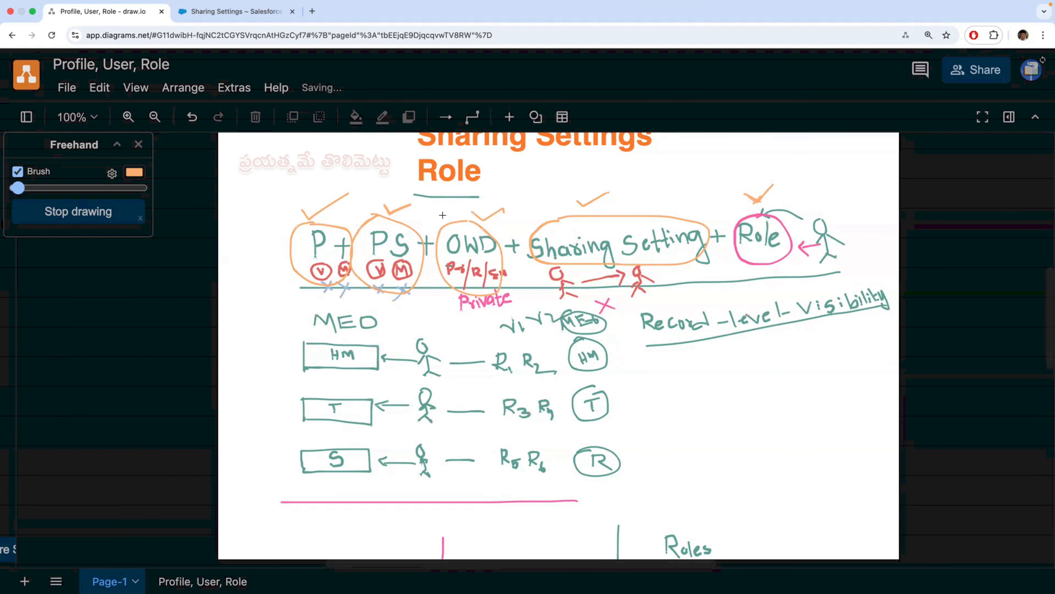
- Compare the organization-wide defaults list in Salesforce with the access formula in the draw.io diagram
left_click(236, 12)
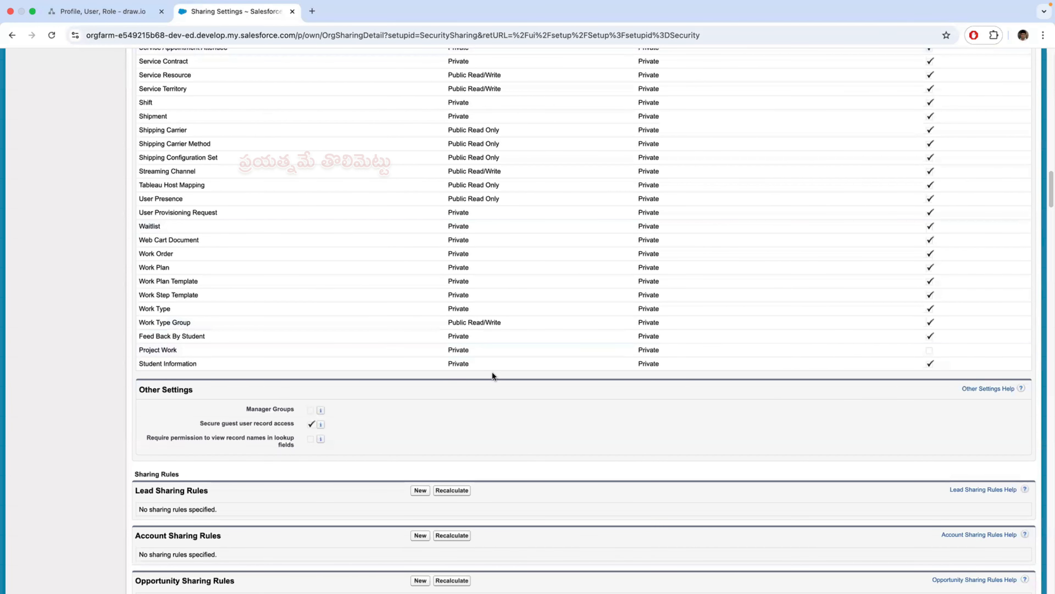
scroll(492, 373, "up", 1)
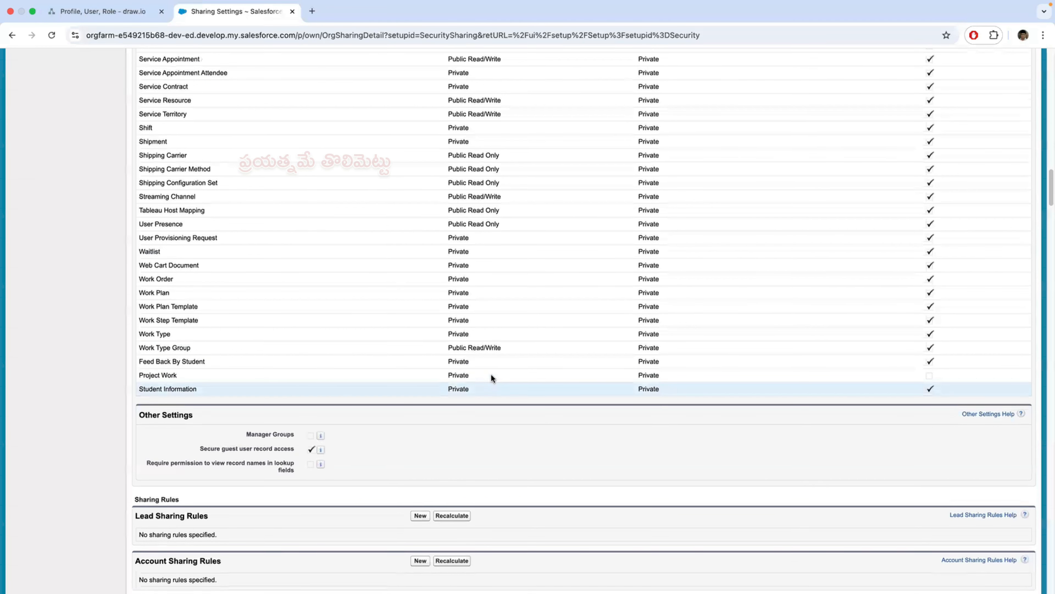
scroll(490, 374, "up", 5)
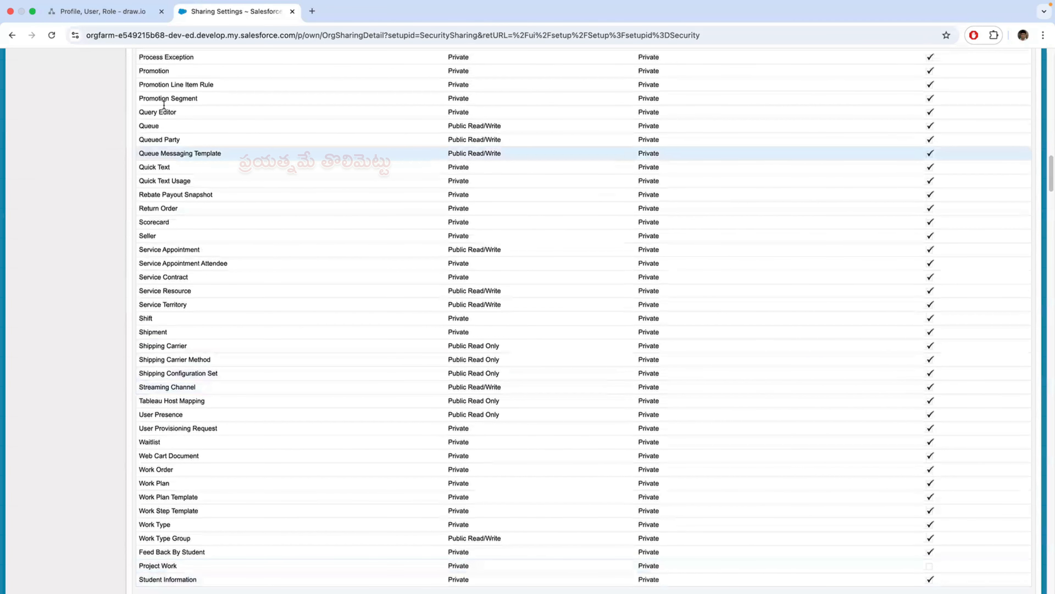
left_click(102, 13)
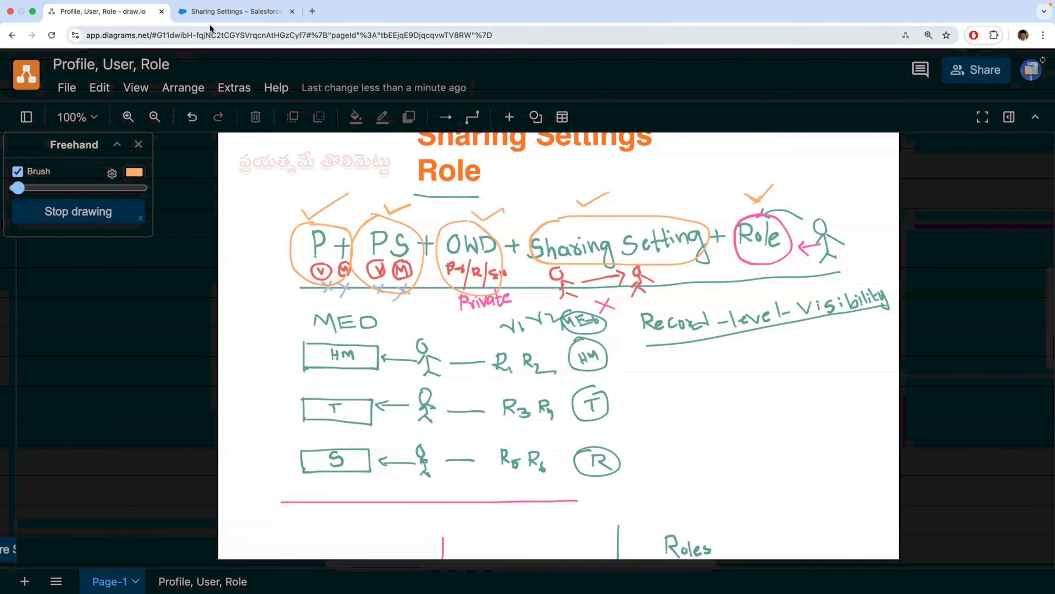
left_click(228, 14)
scroll(262, 299, "up", 15)
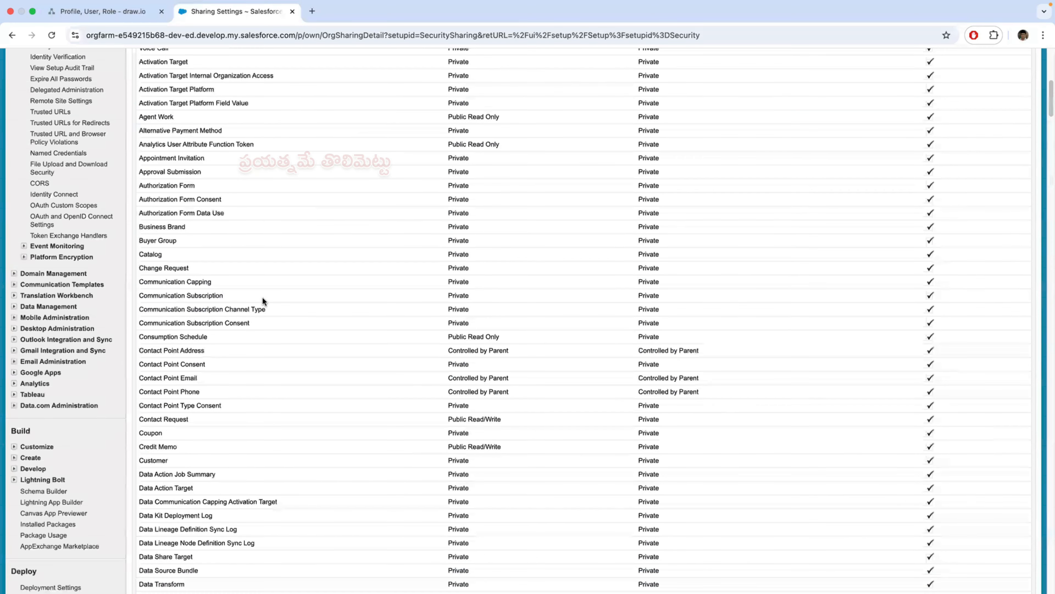
scroll(262, 300, "up", 10)
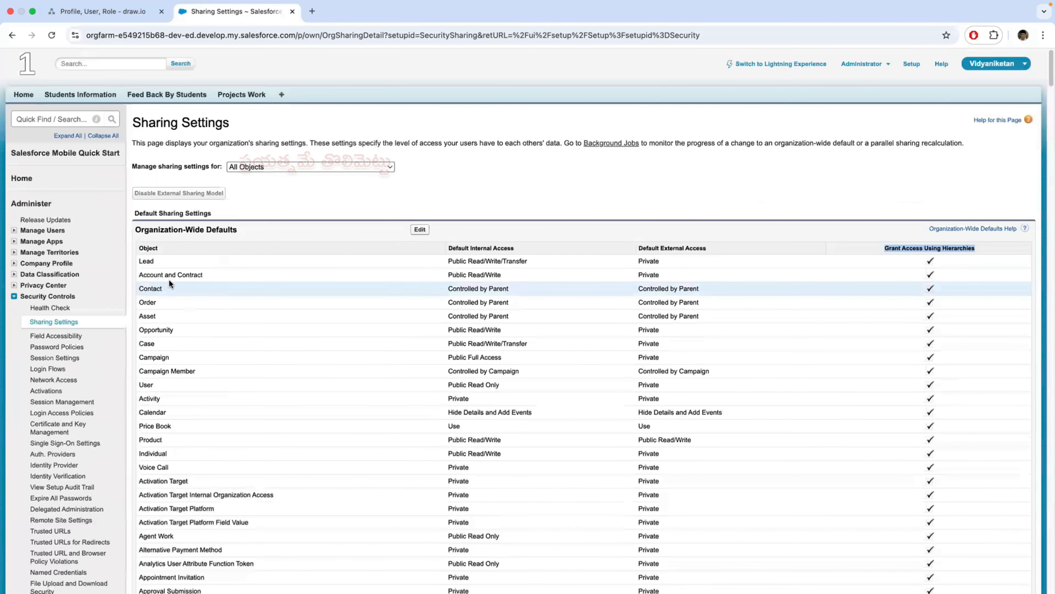
- Search Setup for "user" and open the list of all users
left_click(45, 327)
left_click(61, 120)
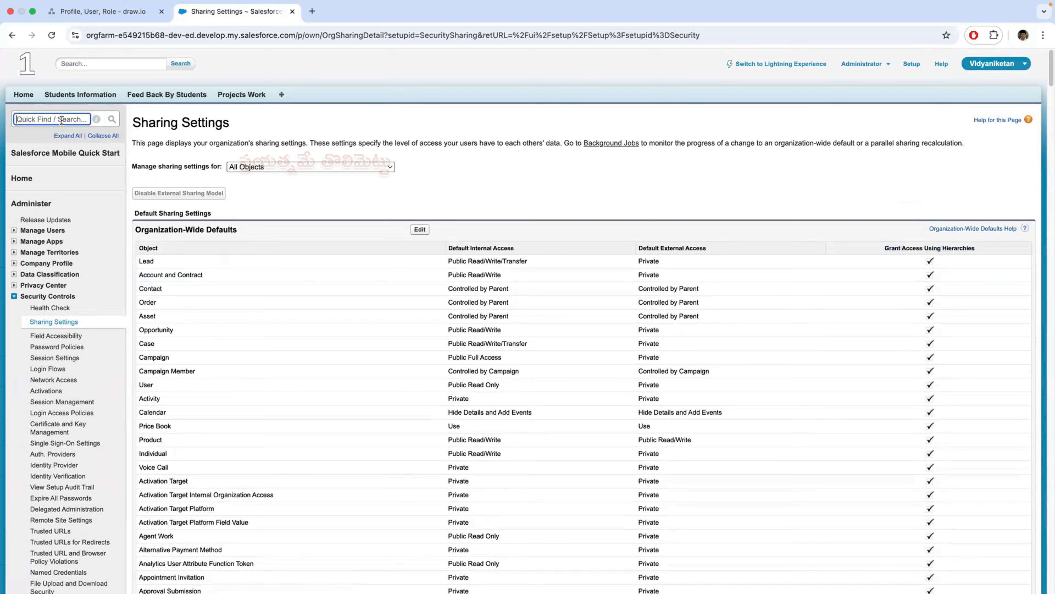
type("user")
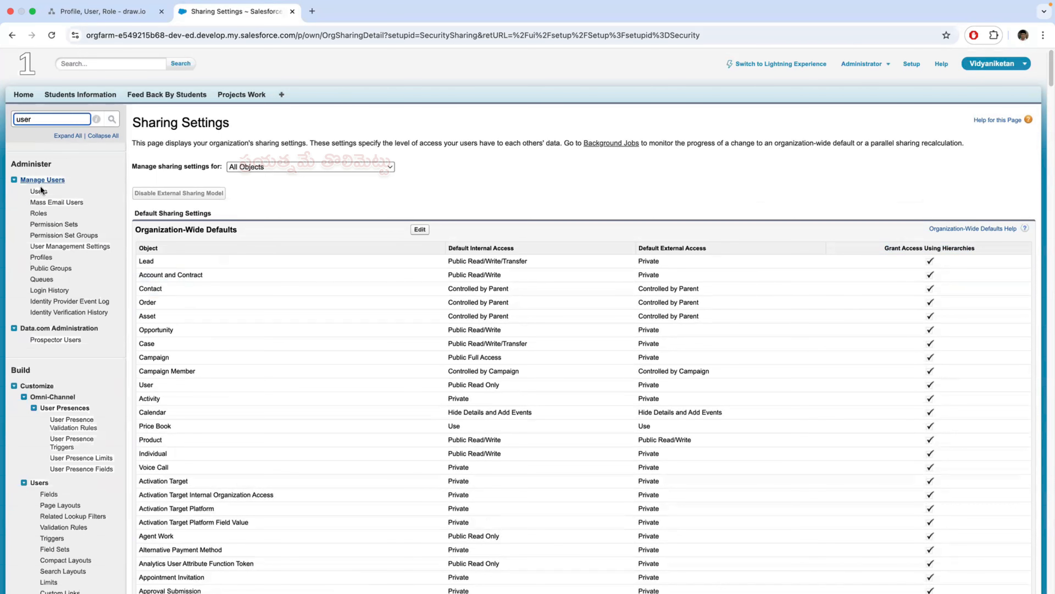
left_click(39, 196)
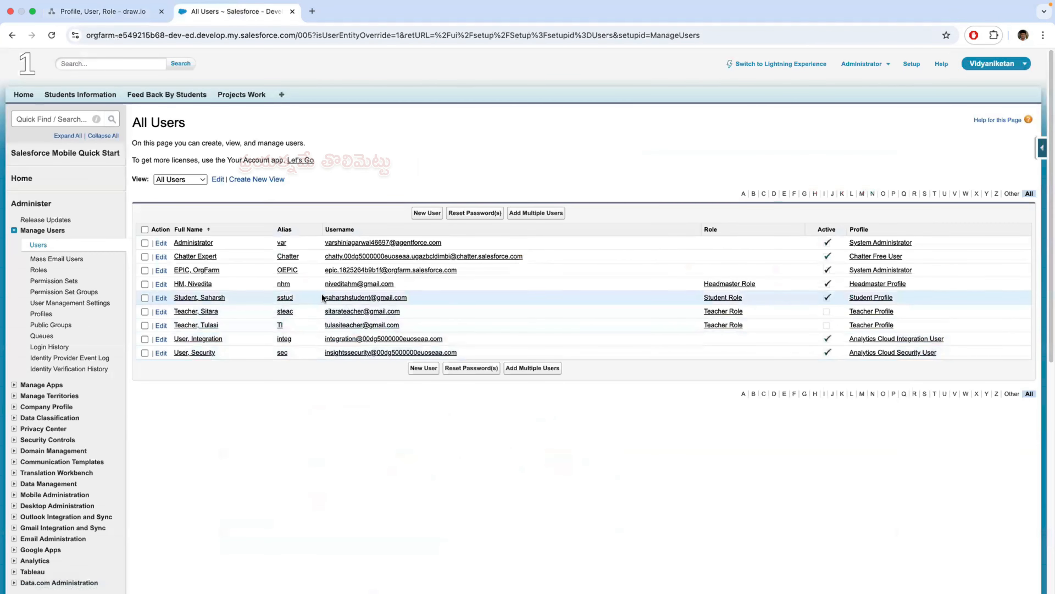
- Copy the headmaster user's username from the All Users list, switch to Safari, and log out of the student's session
left_click_drag(391, 284, 322, 283)
key("super+c")
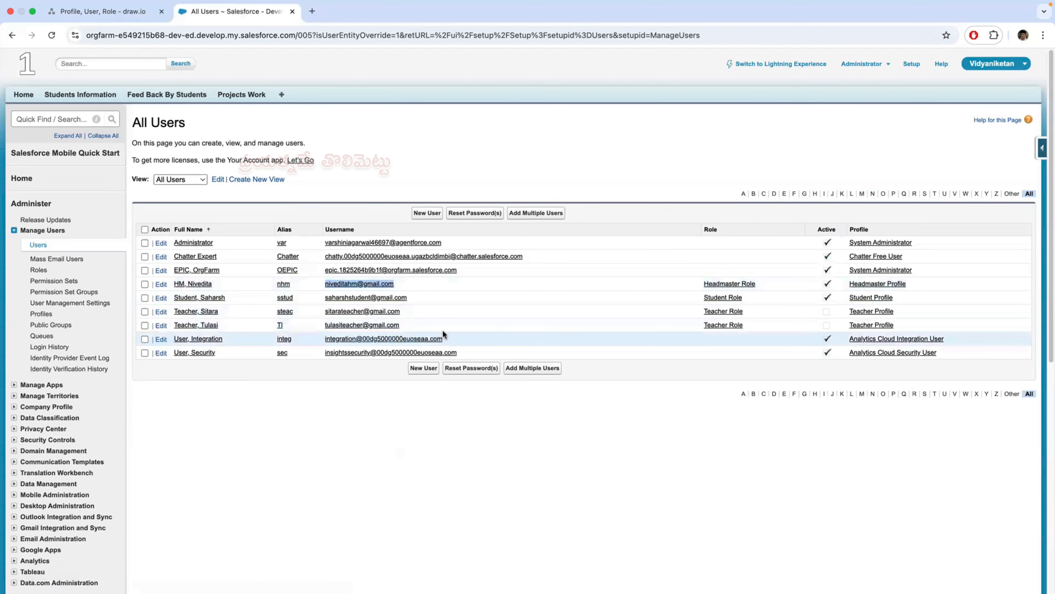
key("ctrl+Left")
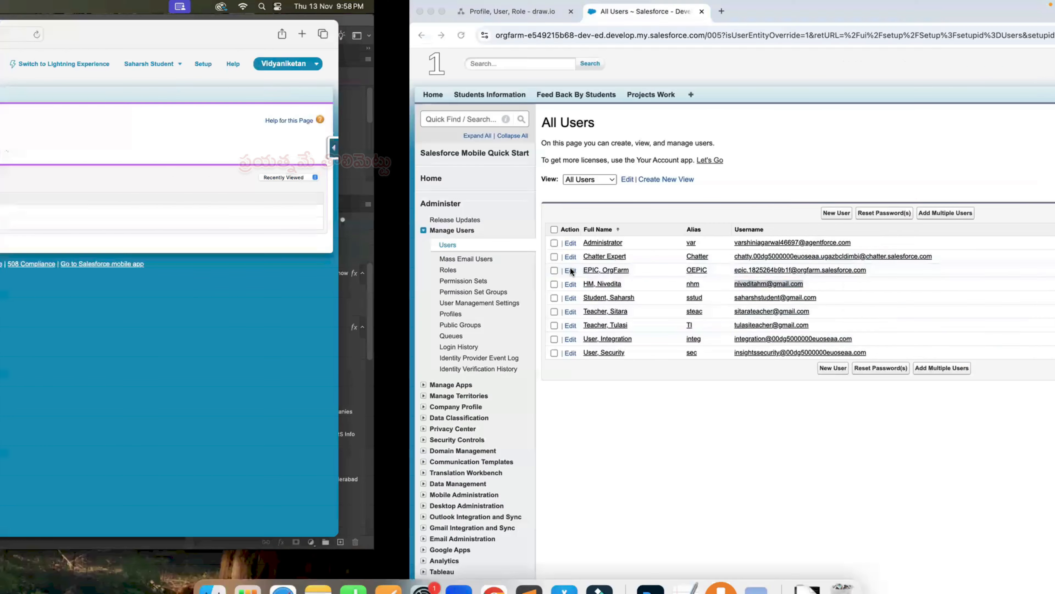
left_click(860, 66)
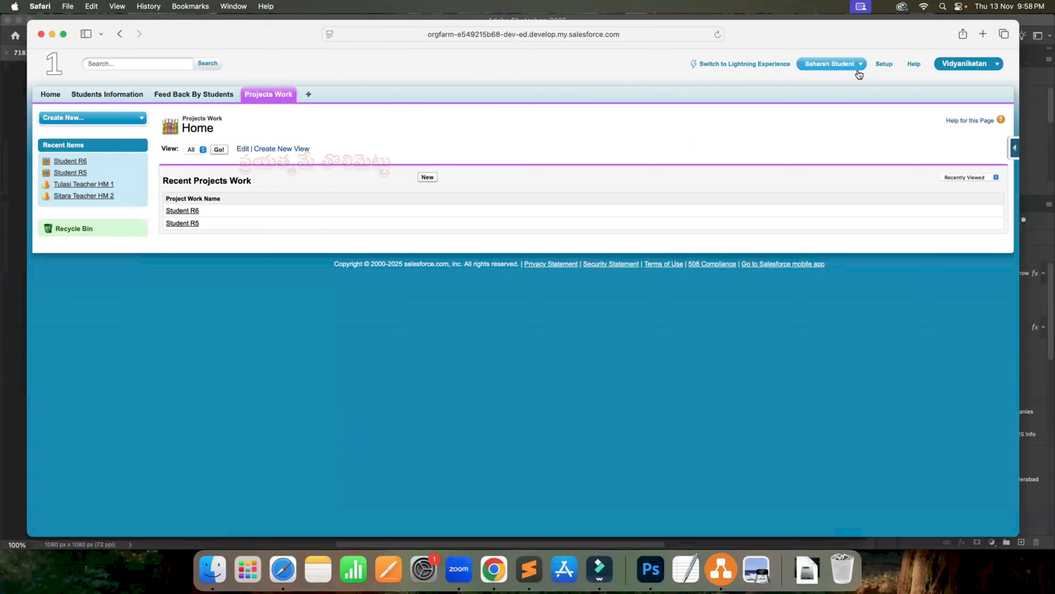
left_click(783, 126)
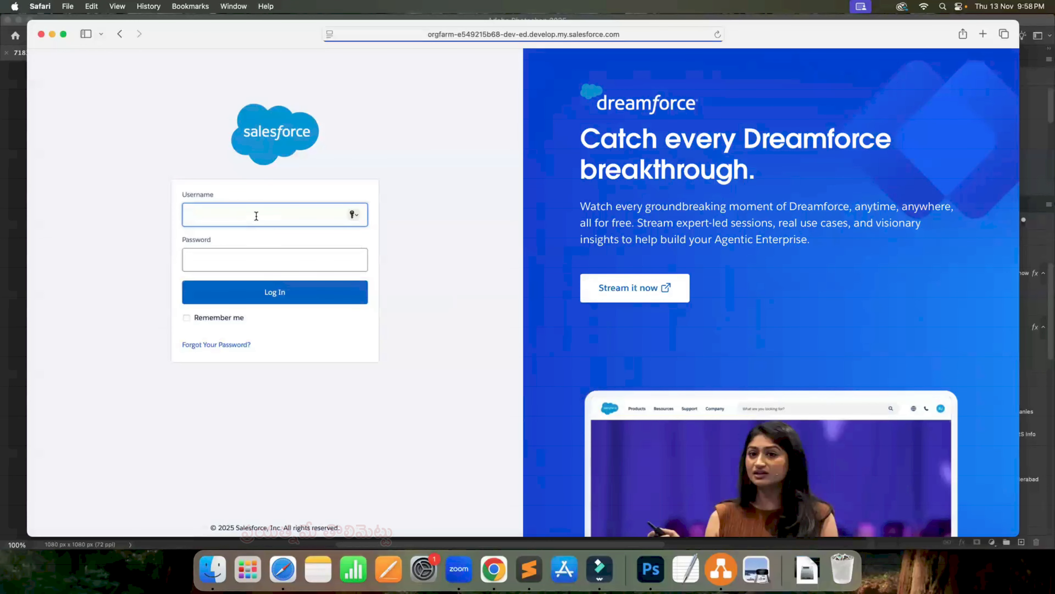
- Log in as the headmaster with the copied username and account password, declining to save the password and postponing mobile phone registration
key("super+v")
left_click_drag(203, 216, 153, 217)
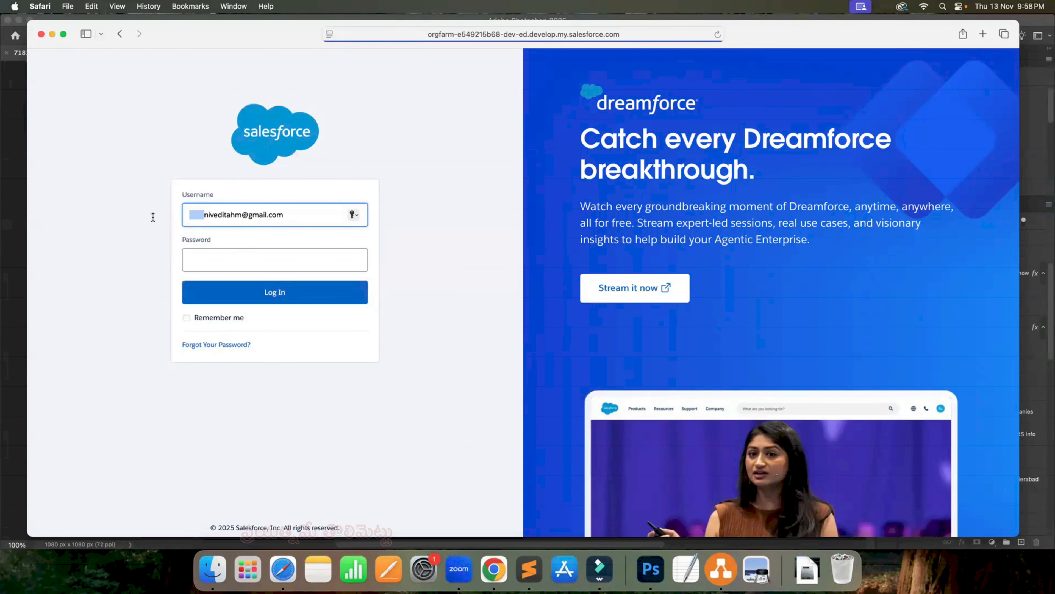
key("BackSpace")
left_click(227, 258)
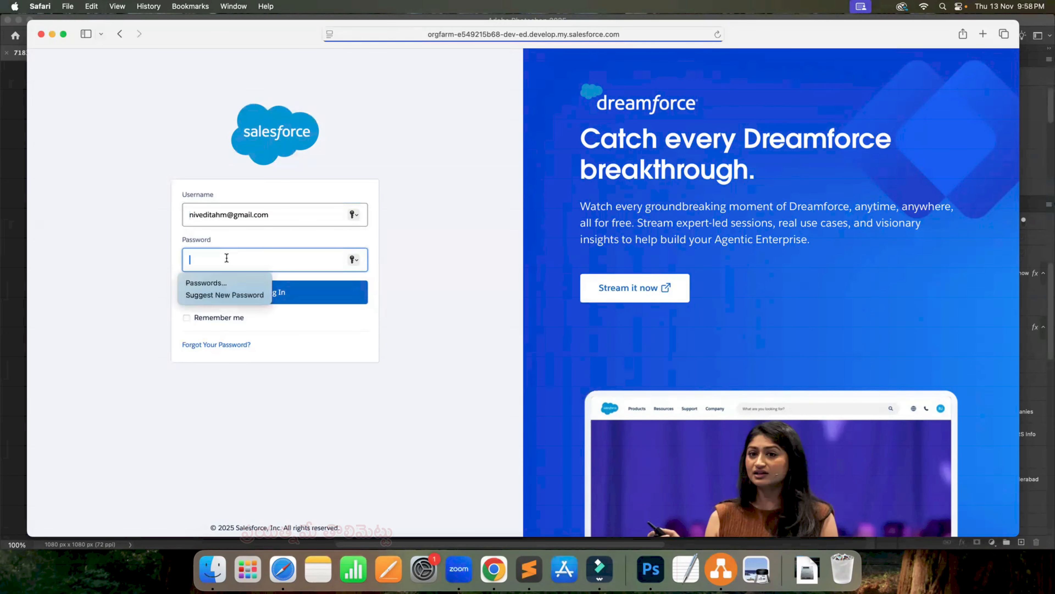
type("N")
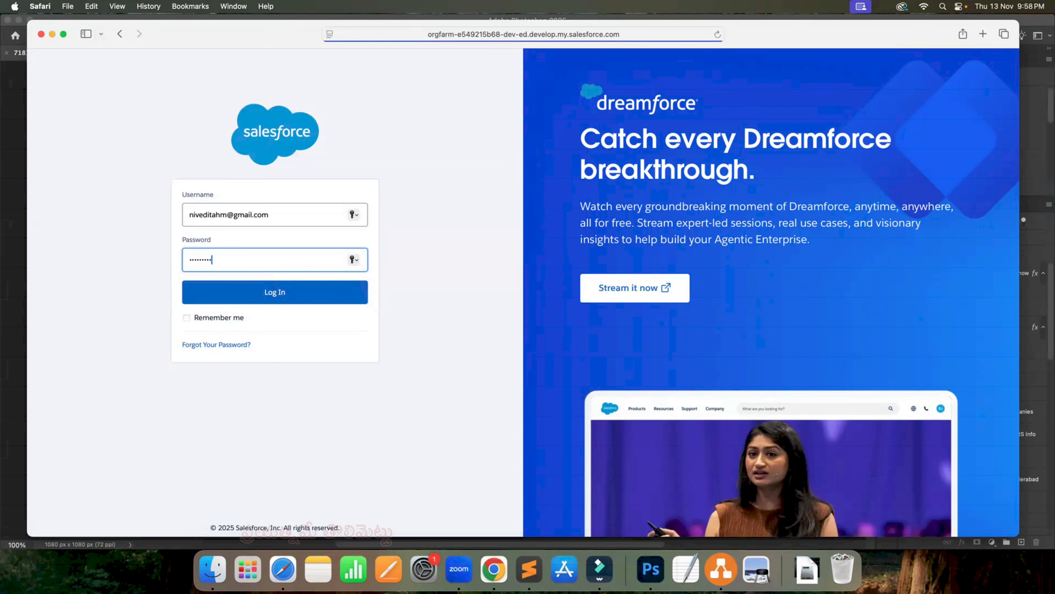
left_click(245, 293)
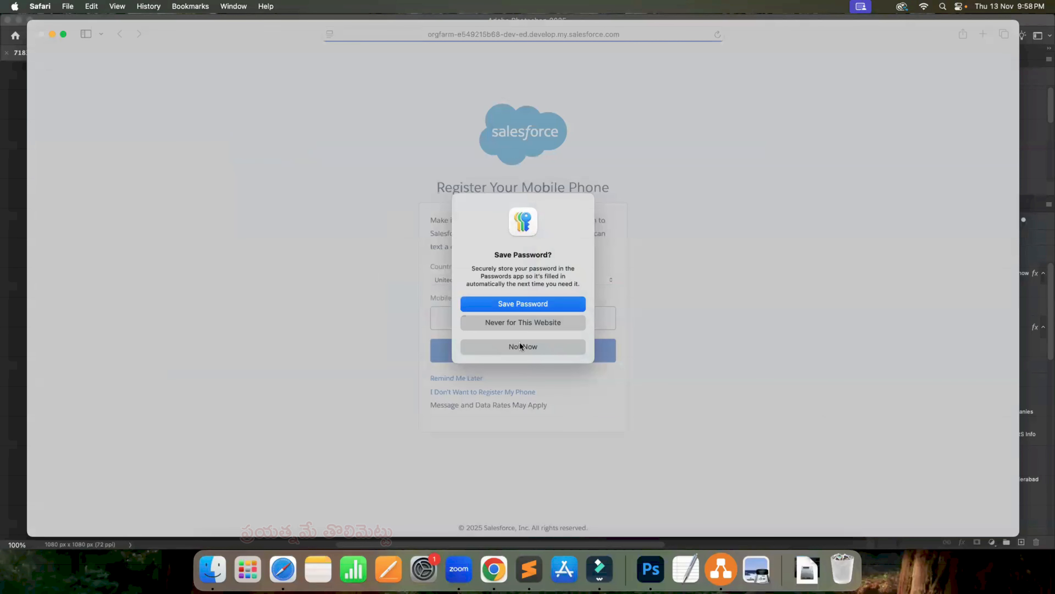
left_click(516, 351)
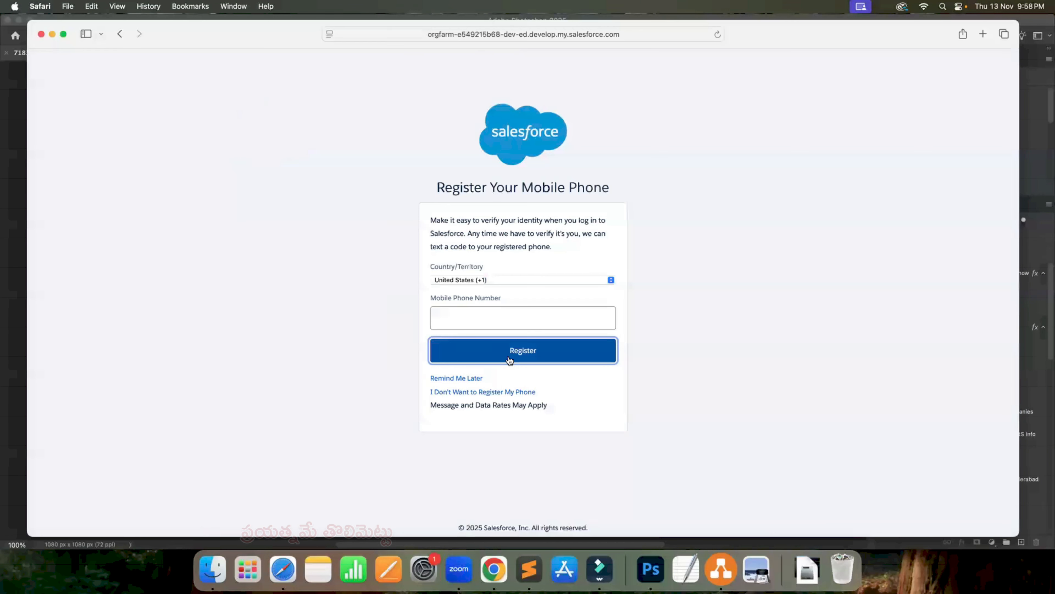
left_click(473, 377)
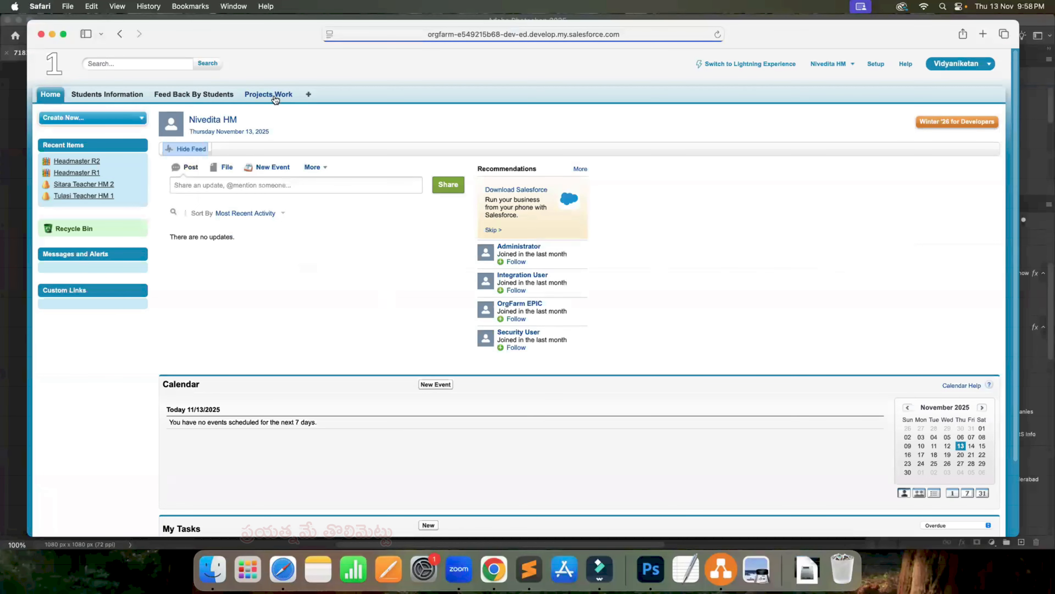
- Display the Projects Work records in the All view as the headmaster
left_click(272, 97)
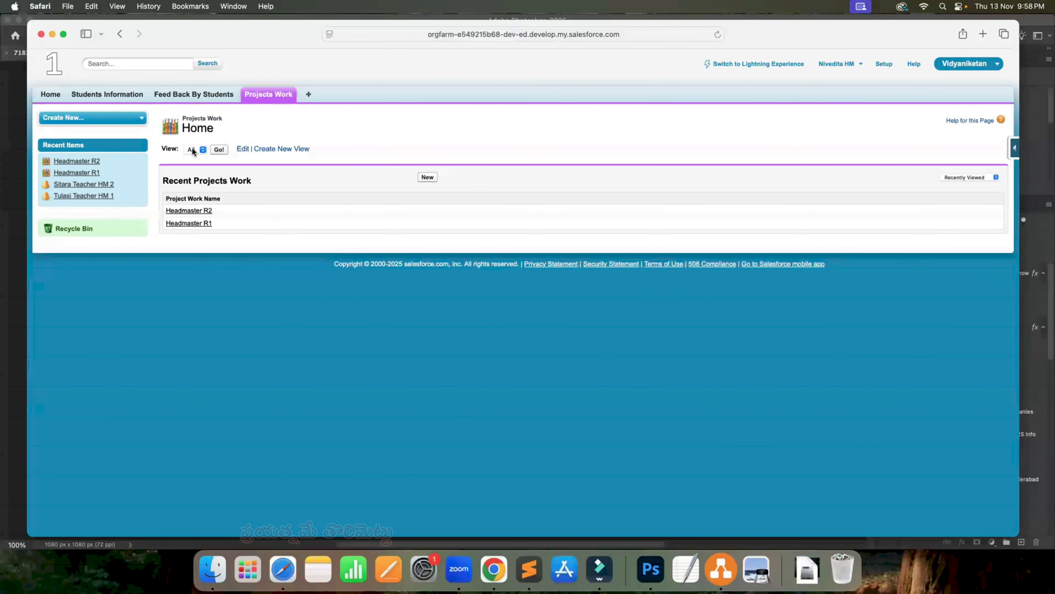
left_click(217, 150)
left_click(217, 151)
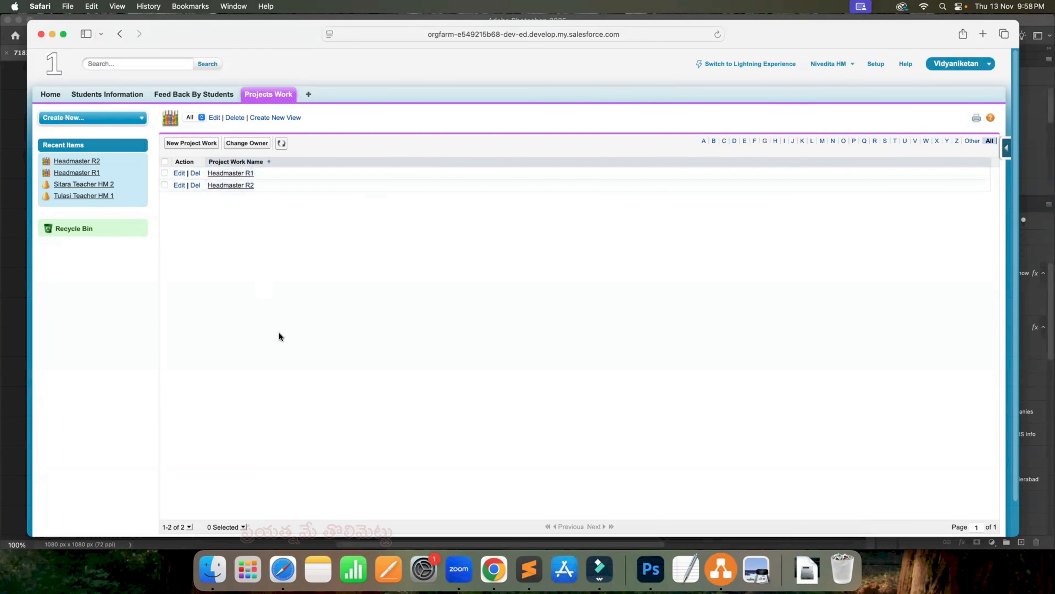
- Switch to the administrator session in Chrome and deactivate the student user, saving the record
key("super+Tab")
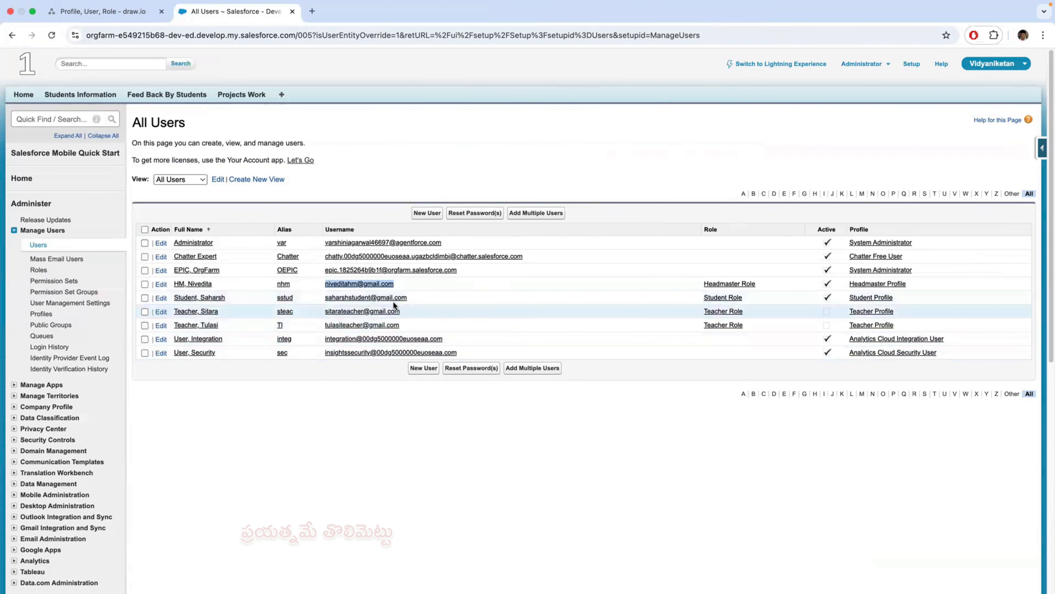
left_click(190, 297)
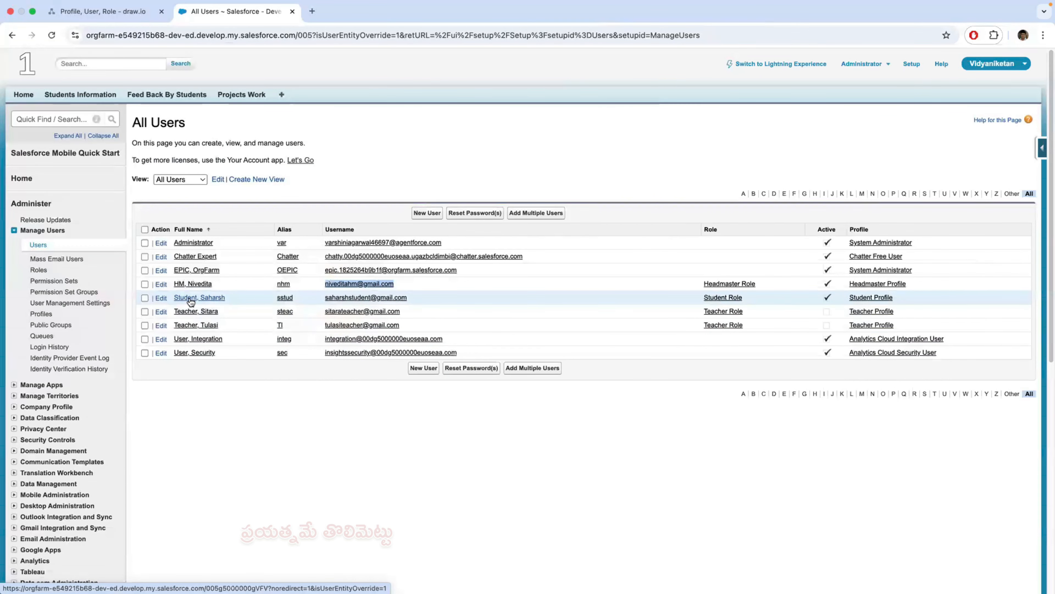
left_click(419, 173)
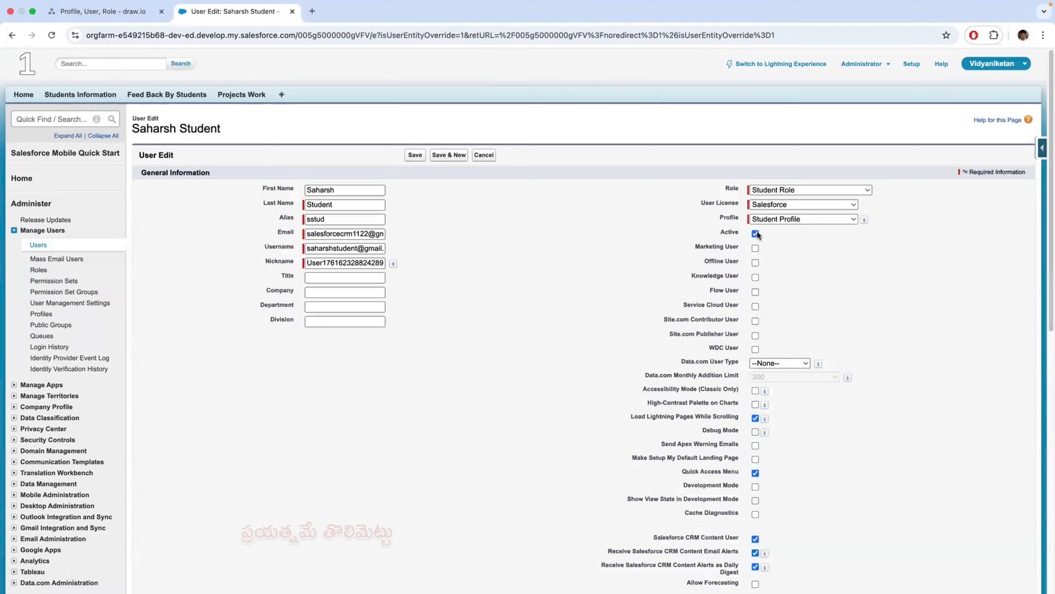
left_click(755, 234)
left_click(620, 161)
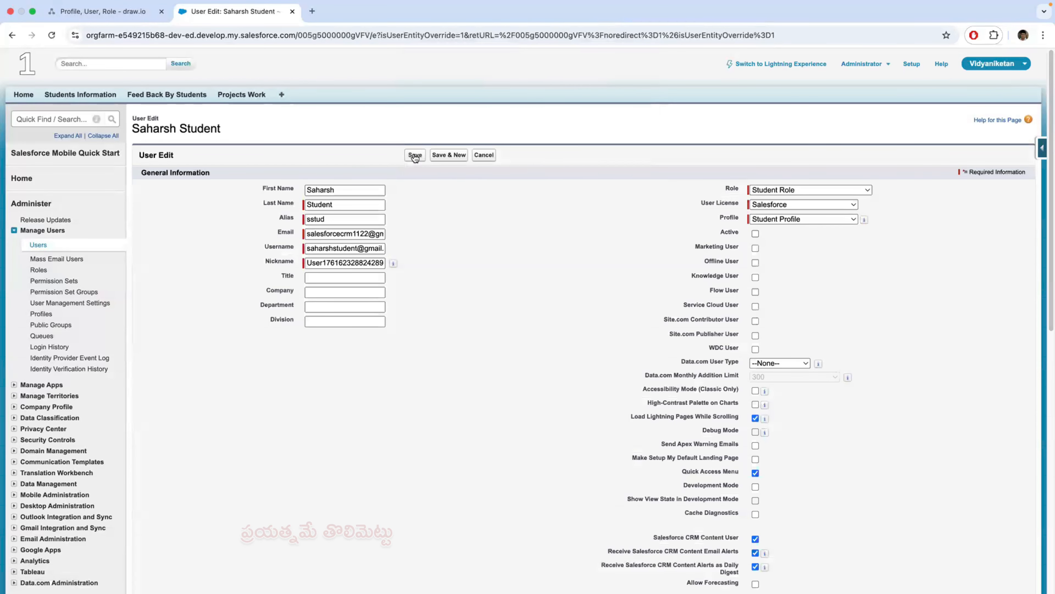
left_click(414, 156)
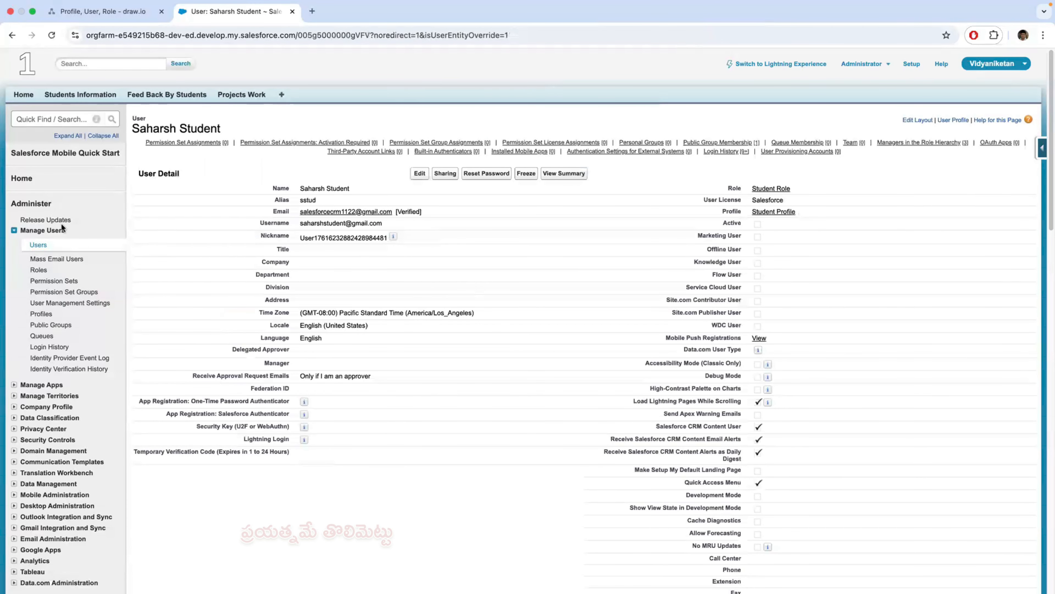
- Activate the first listed teacher user and save the record
left_click(38, 245)
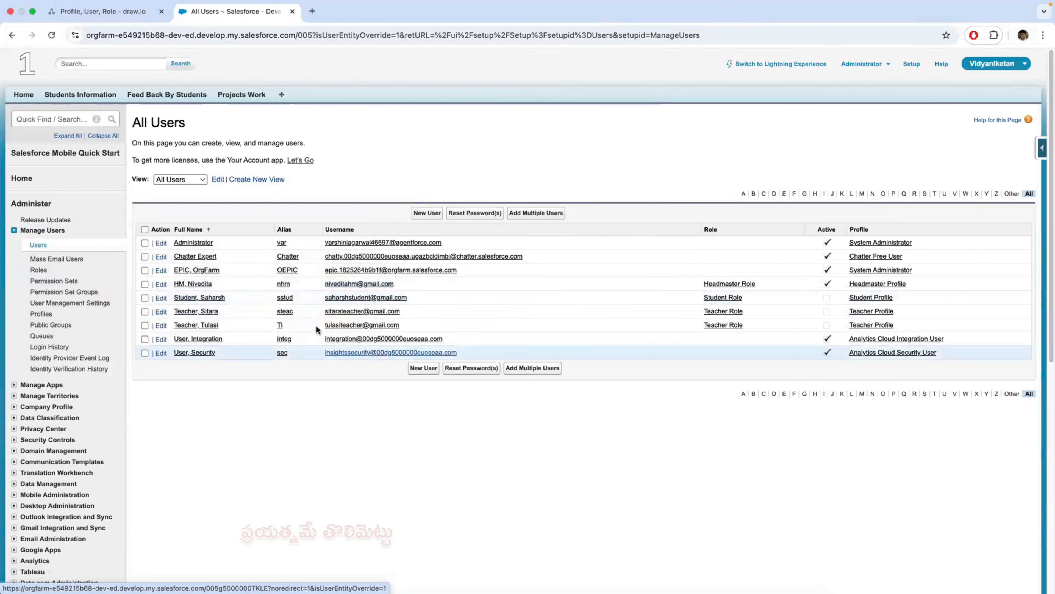
left_click(200, 312)
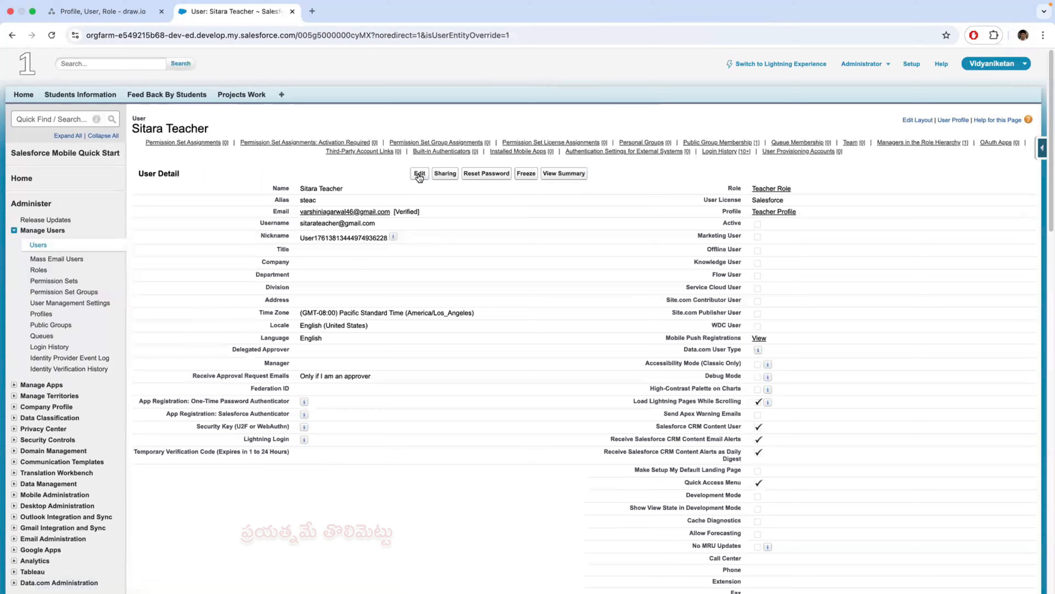
left_click(420, 174)
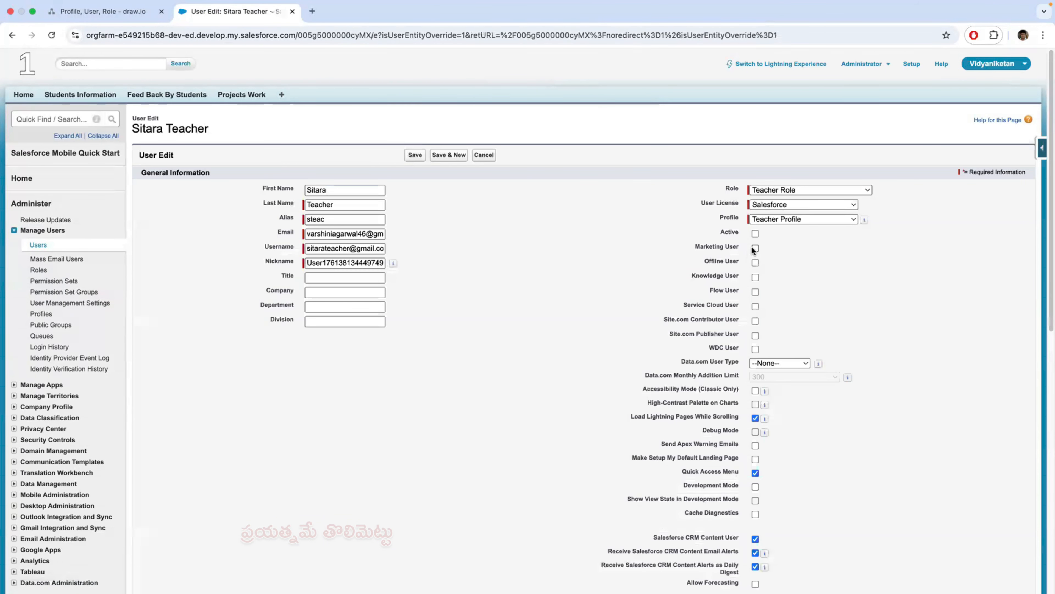
left_click(756, 233)
left_click(415, 155)
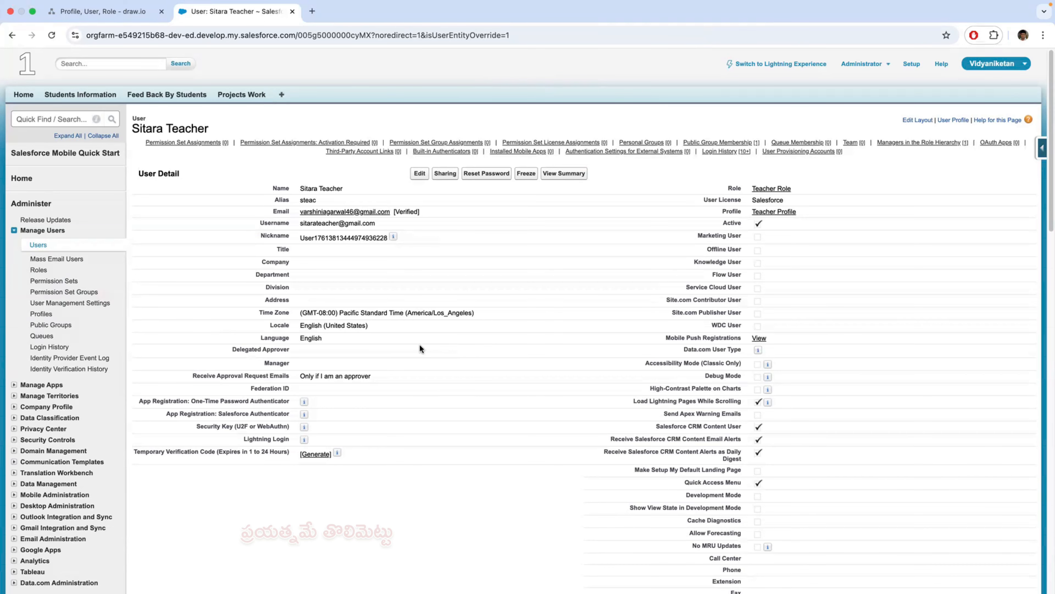
- Copy the activated teacher's username from the All Users list, switch to Safari, and log out of the headmaster's session
left_click(38, 245)
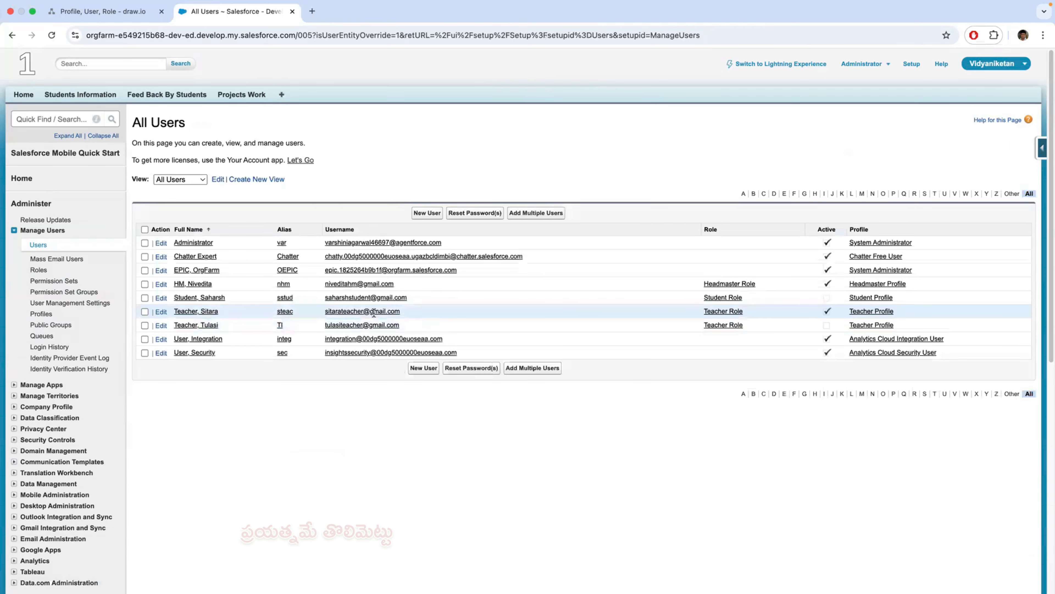
left_click_drag(400, 312, 323, 312)
key("super+c")
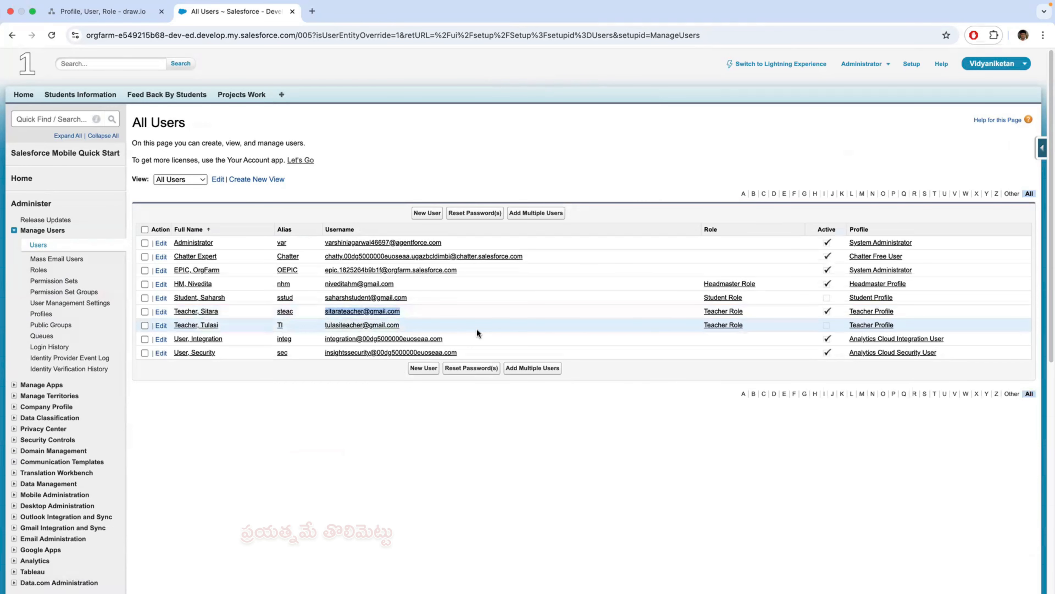
key("ctrl+Left")
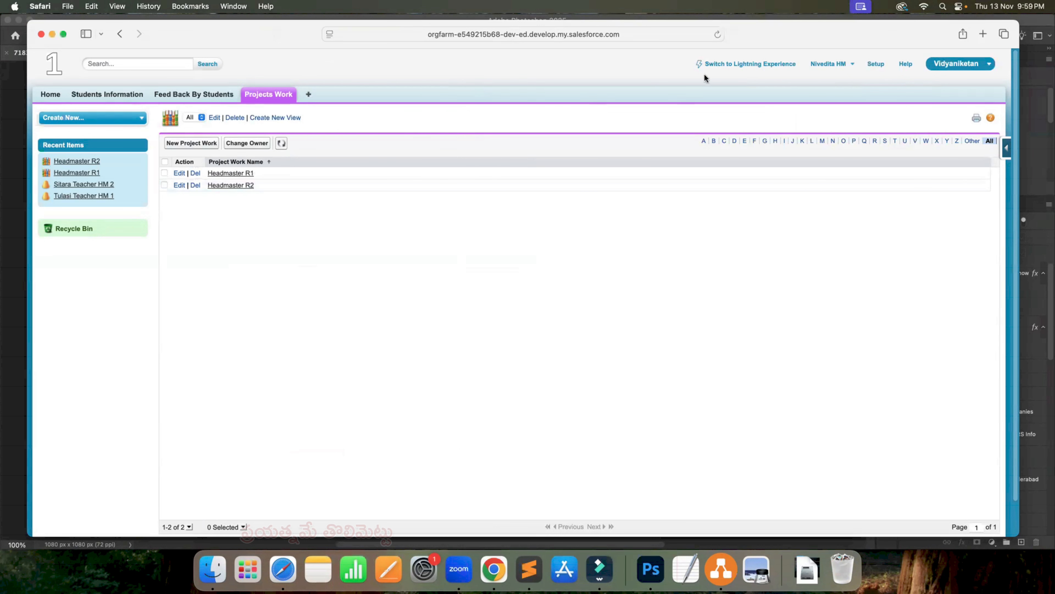
left_click(849, 66)
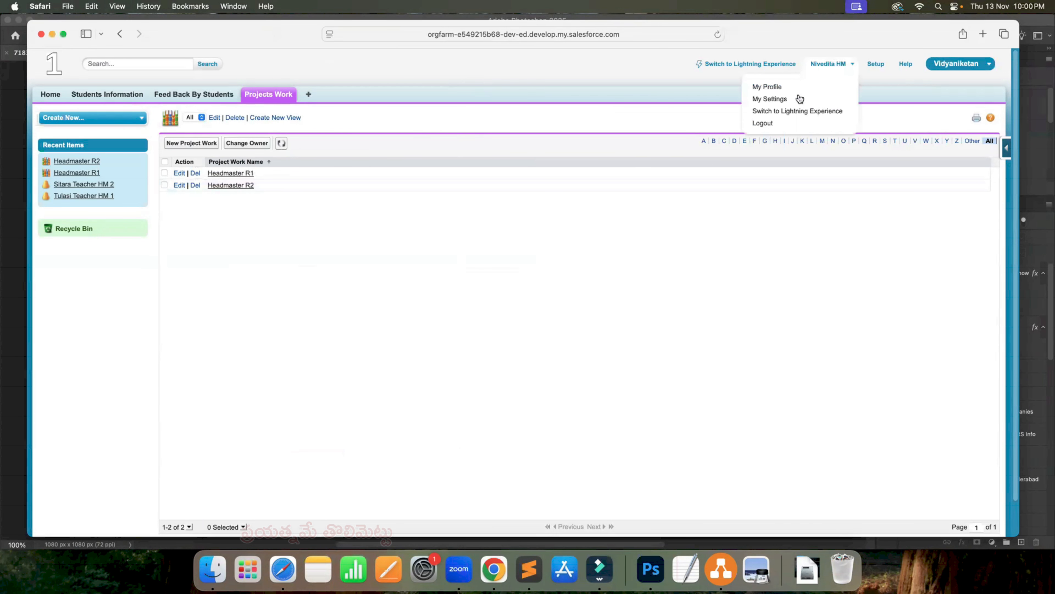
left_click(775, 124)
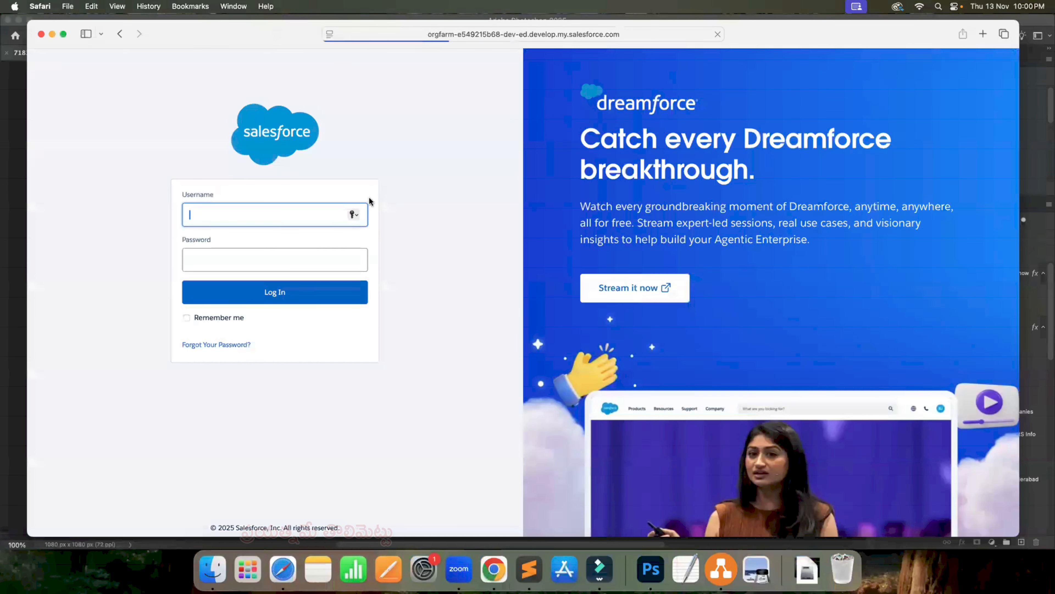
- Log in as the teacher with the copied username and account password, declining to save the password
key("super+v")
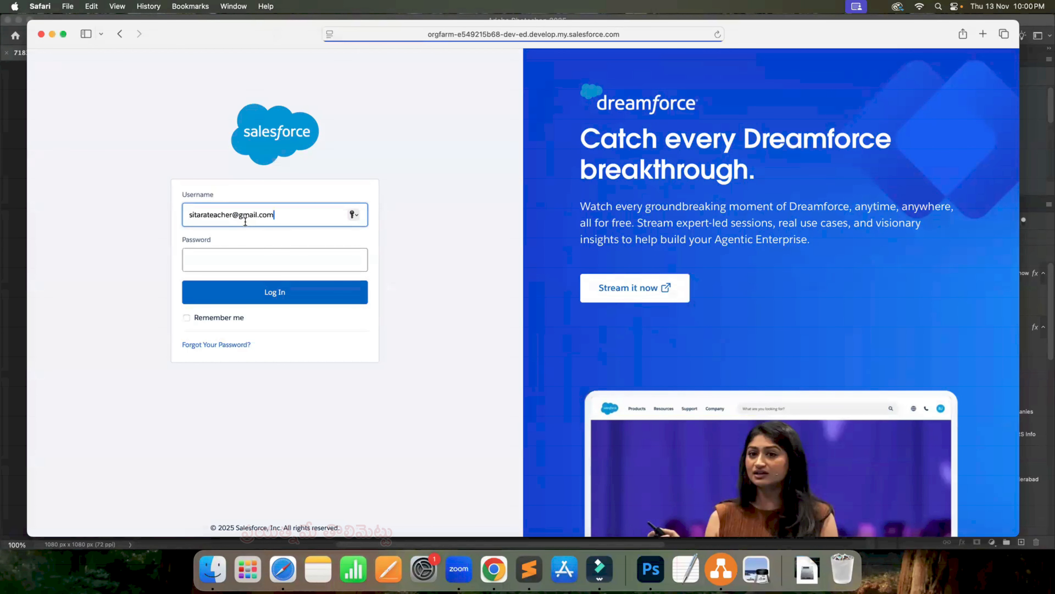
left_click(206, 260)
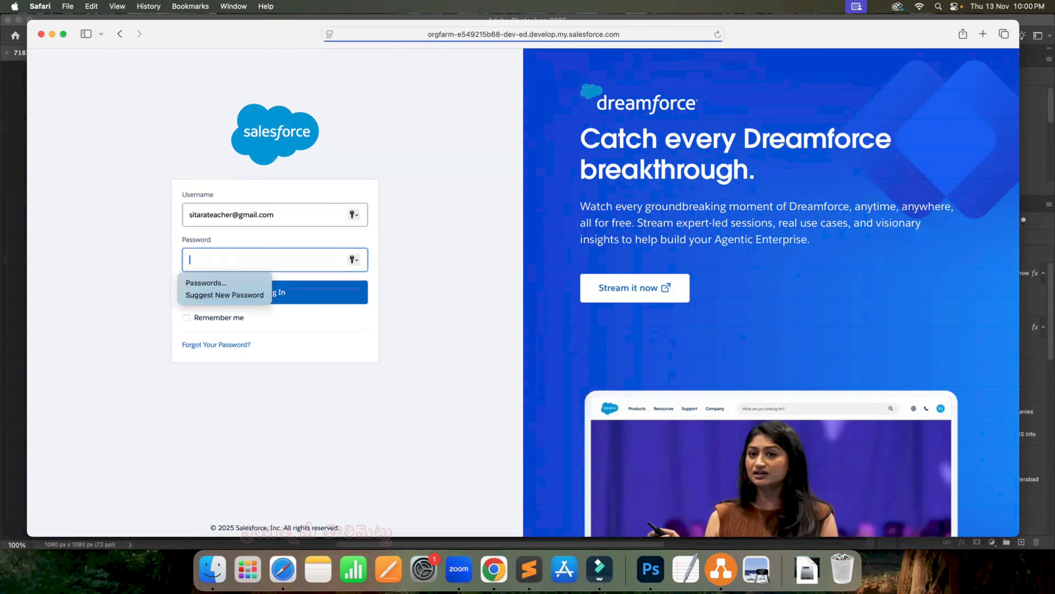
type("••••")
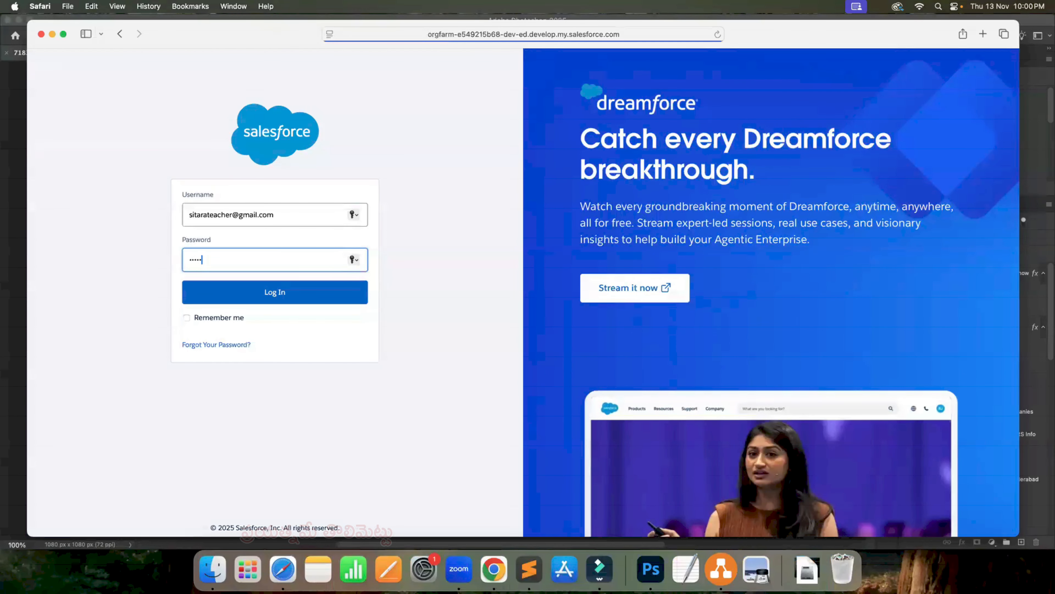
type("••••")
left_click(252, 293)
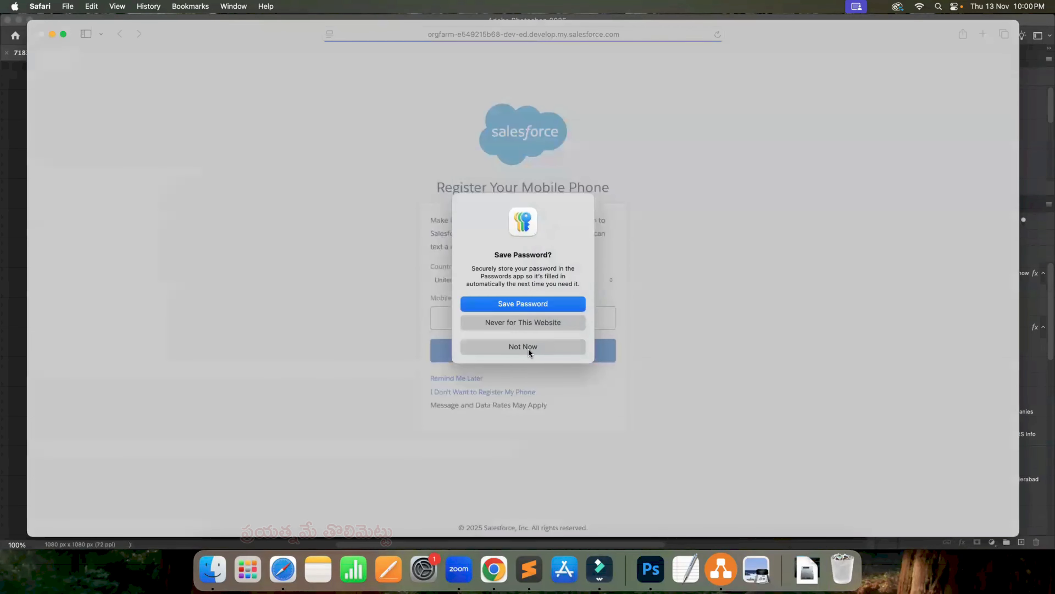
left_click(529, 347)
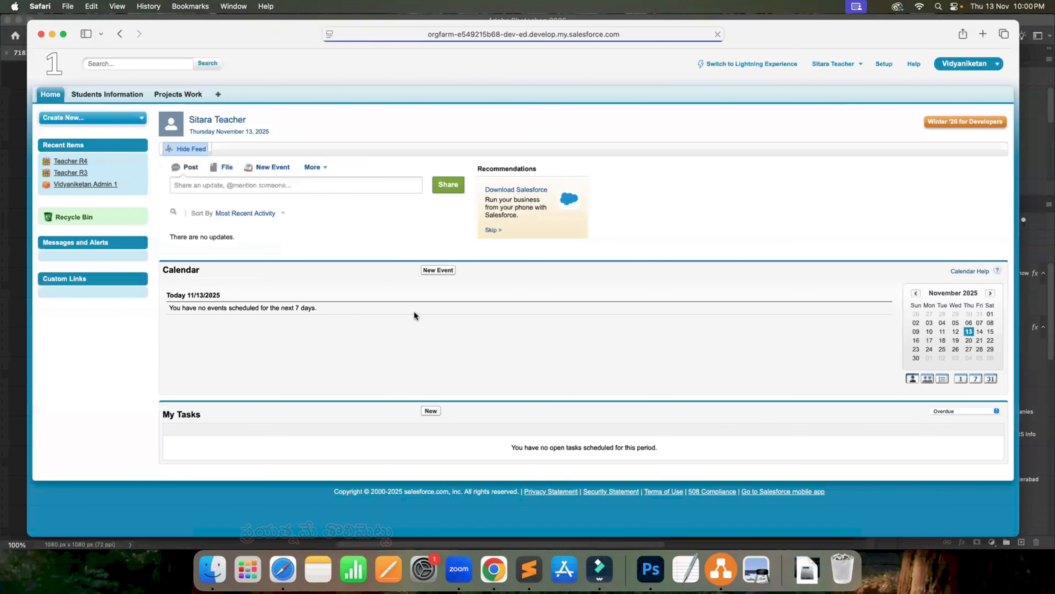
- Display the Projects Work records in the All view as the teacher
left_click(181, 95)
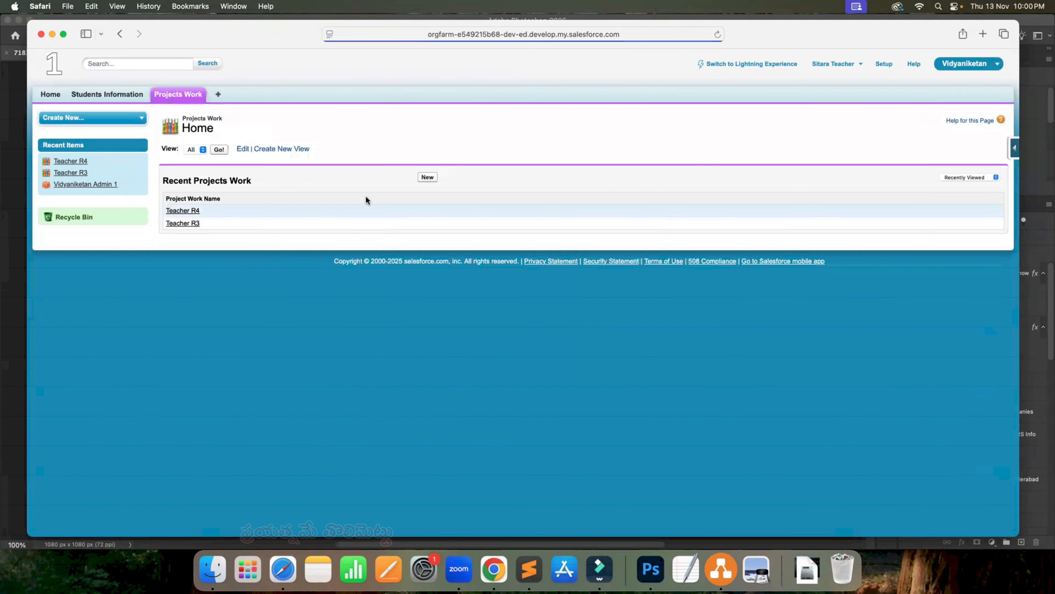
left_click(192, 149)
left_click(217, 149)
left_click(218, 150)
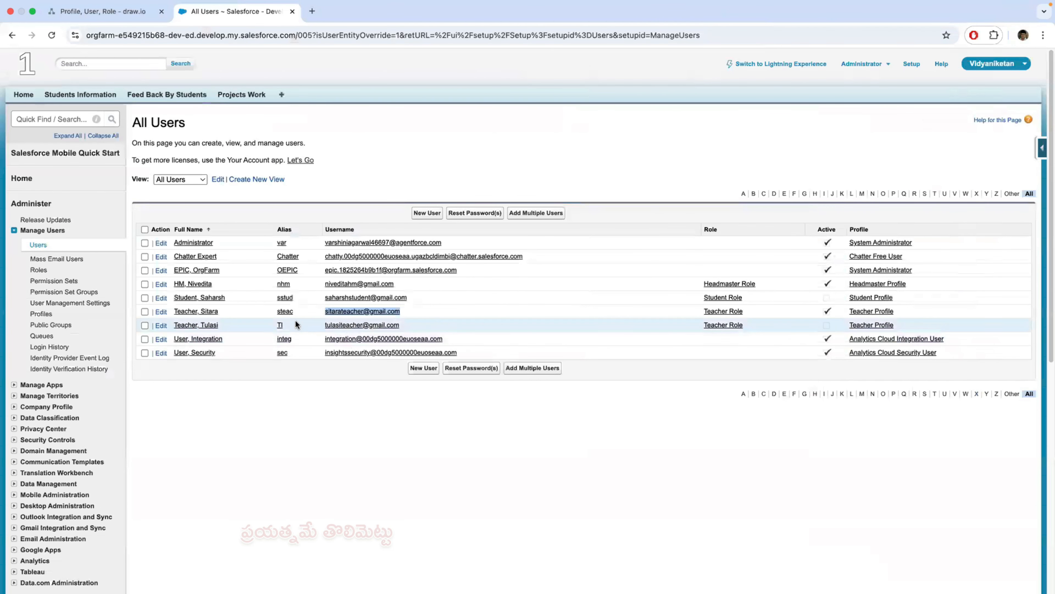
- View the student user's details in the administrator session in Chrome and return to the All Users list
left_click(211, 298)
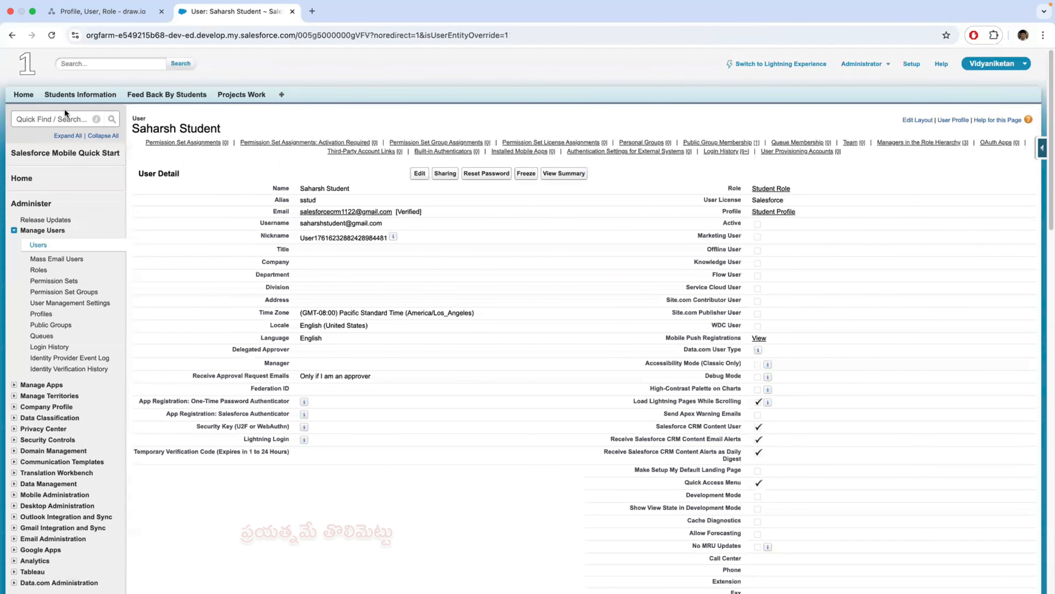
left_click(12, 35)
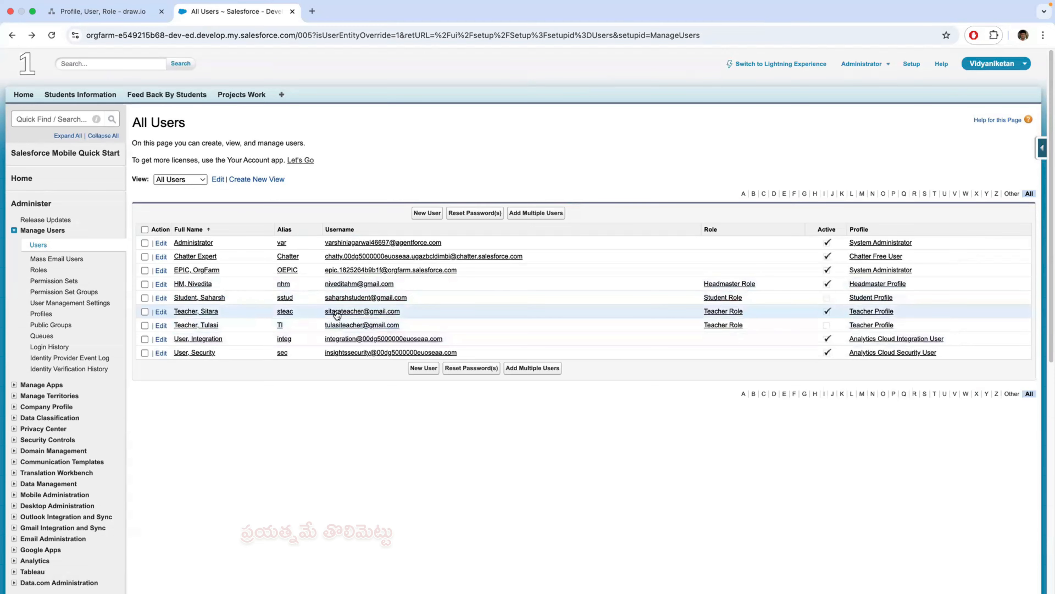
- Deactivate the active user holding the Teacher Role, save the user record, and return to the All Users list
left_click(207, 311)
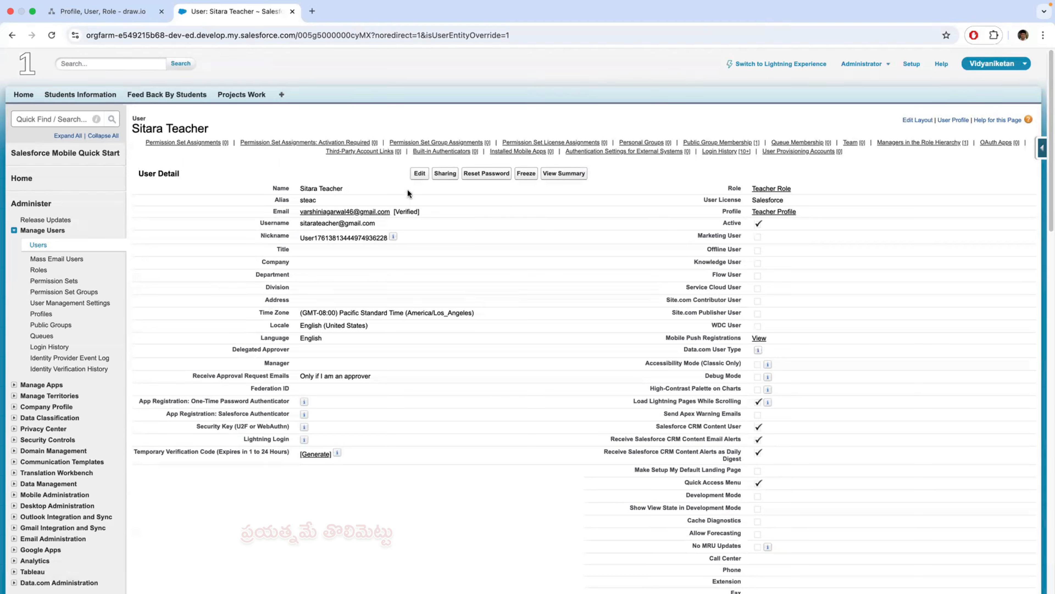
left_click(420, 172)
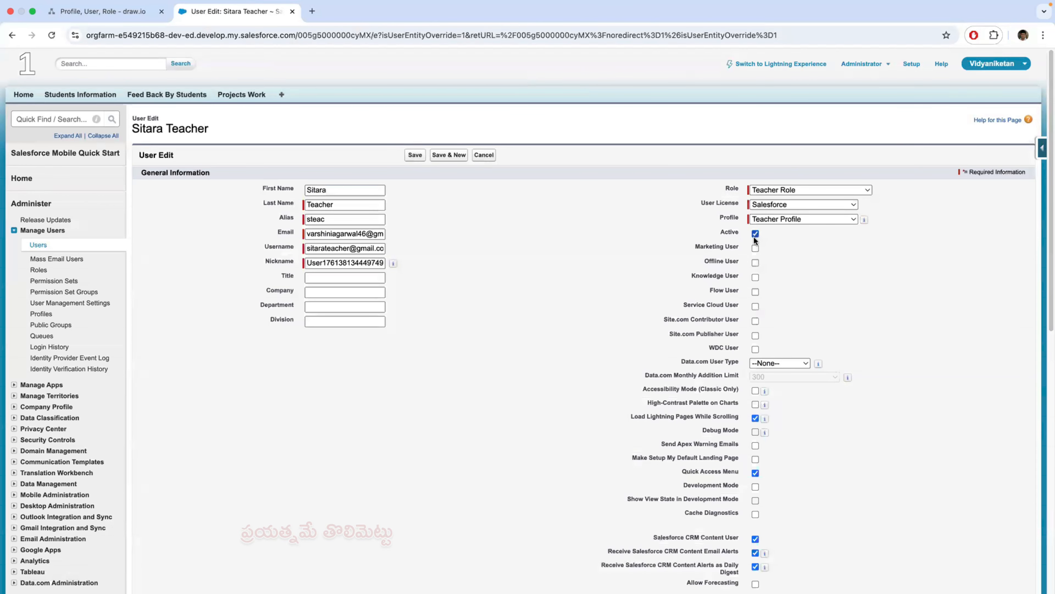
left_click(755, 234)
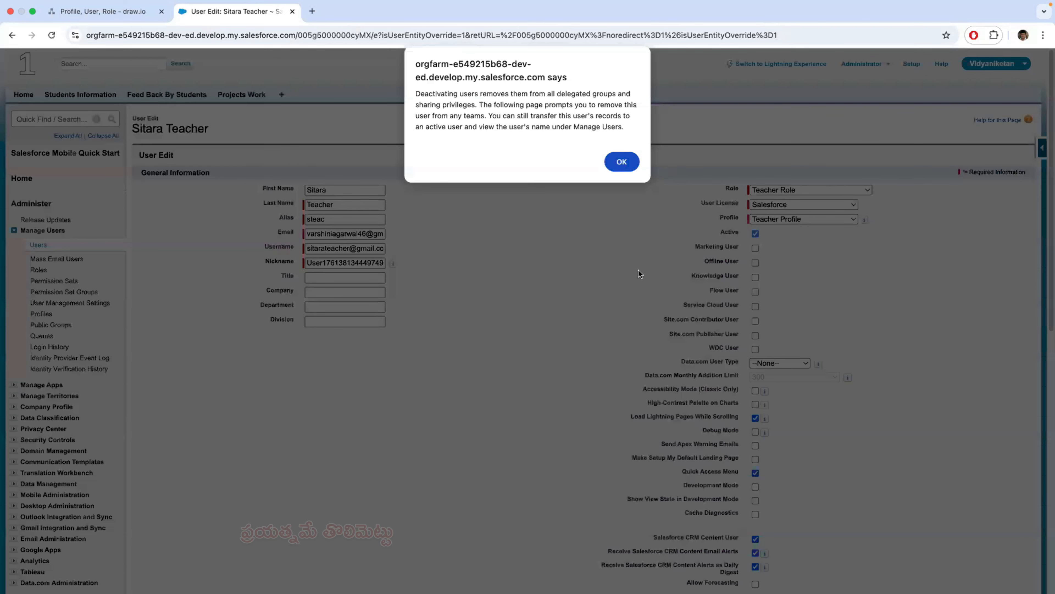
left_click(621, 163)
left_click(417, 155)
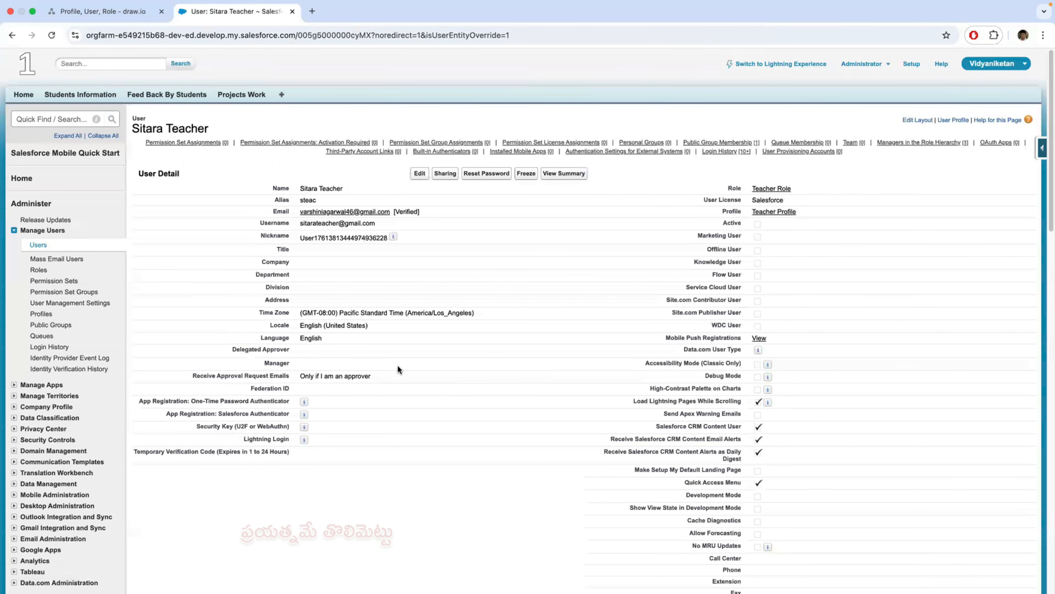
left_click(70, 246)
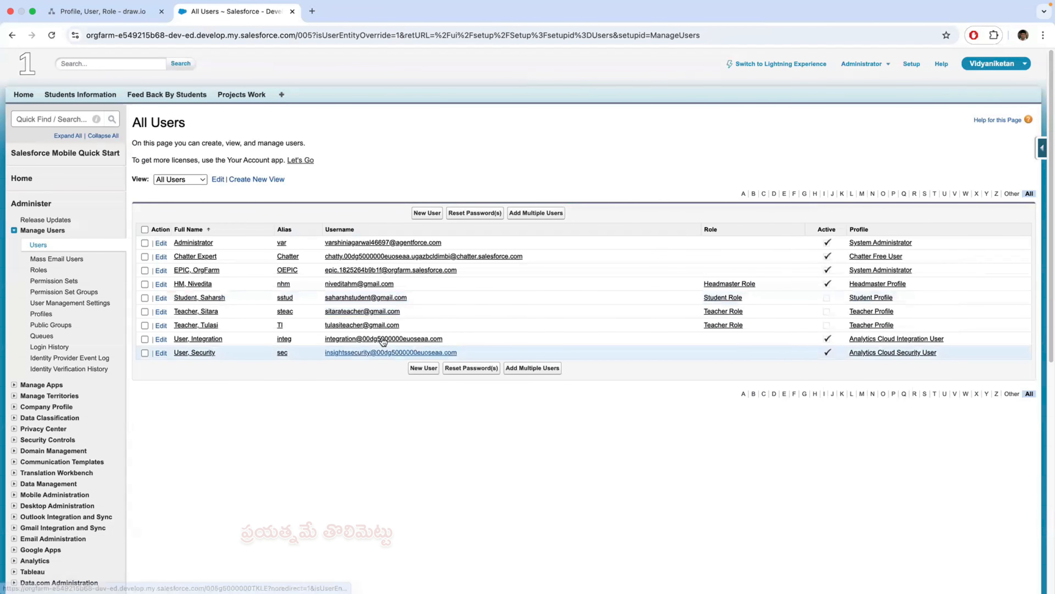
- Activate the user holding the Student Role, save the user record, and return to the All Users list
left_click(216, 299)
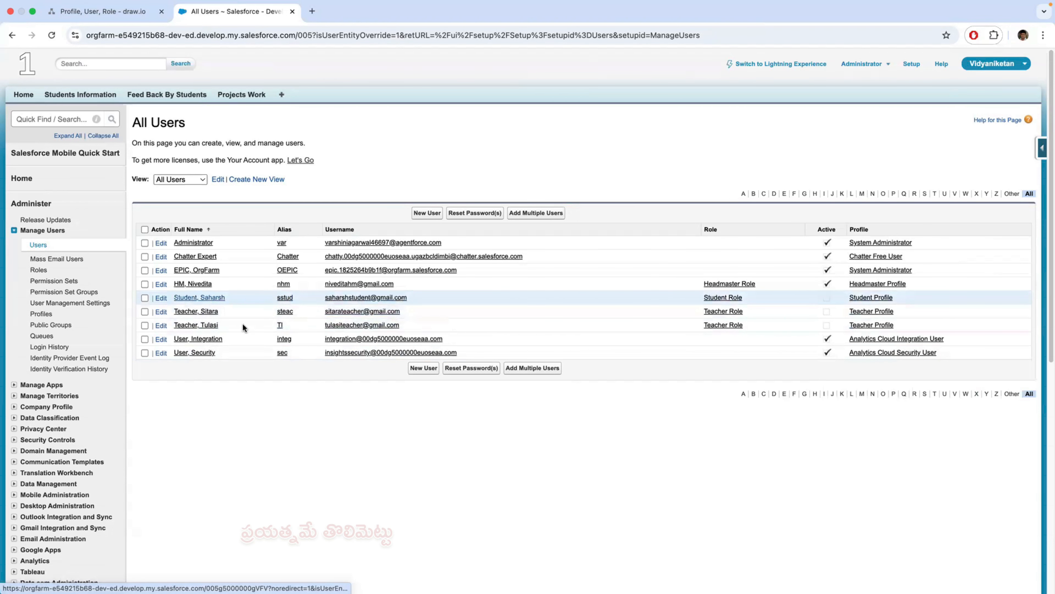
left_click(420, 174)
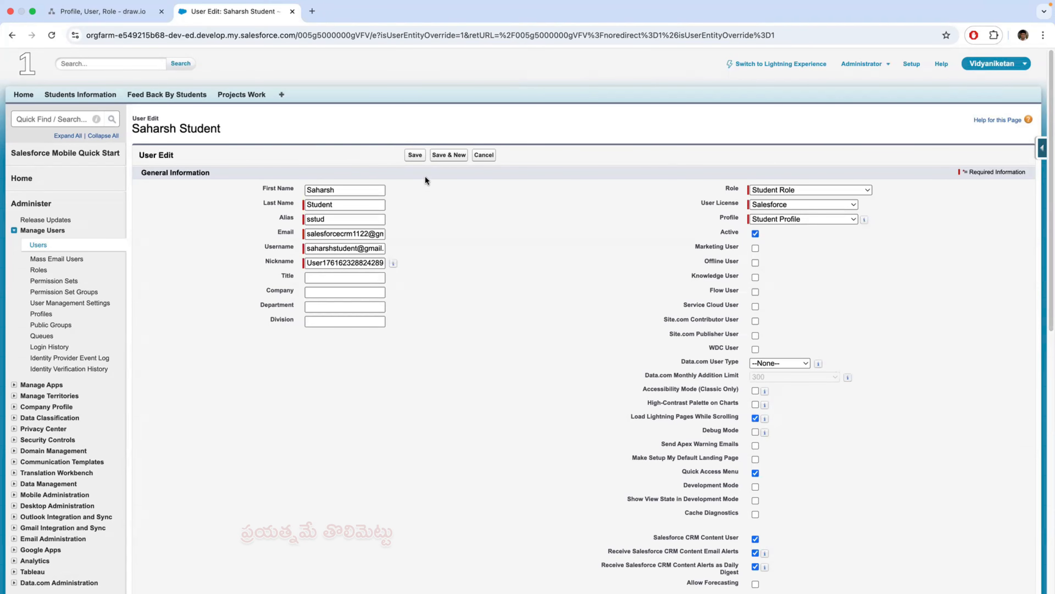
left_click(415, 156)
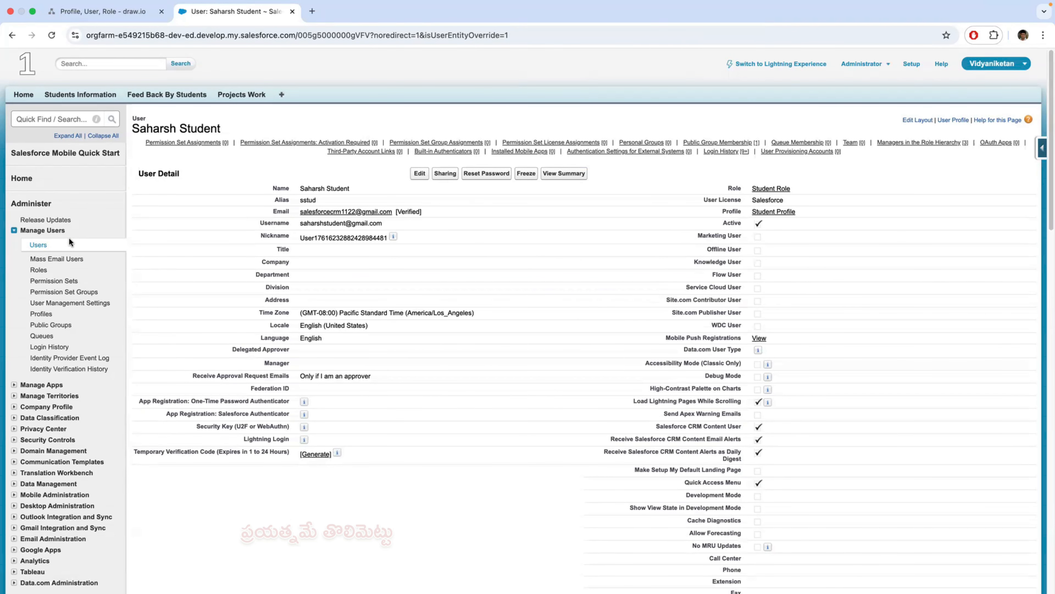
left_click(40, 245)
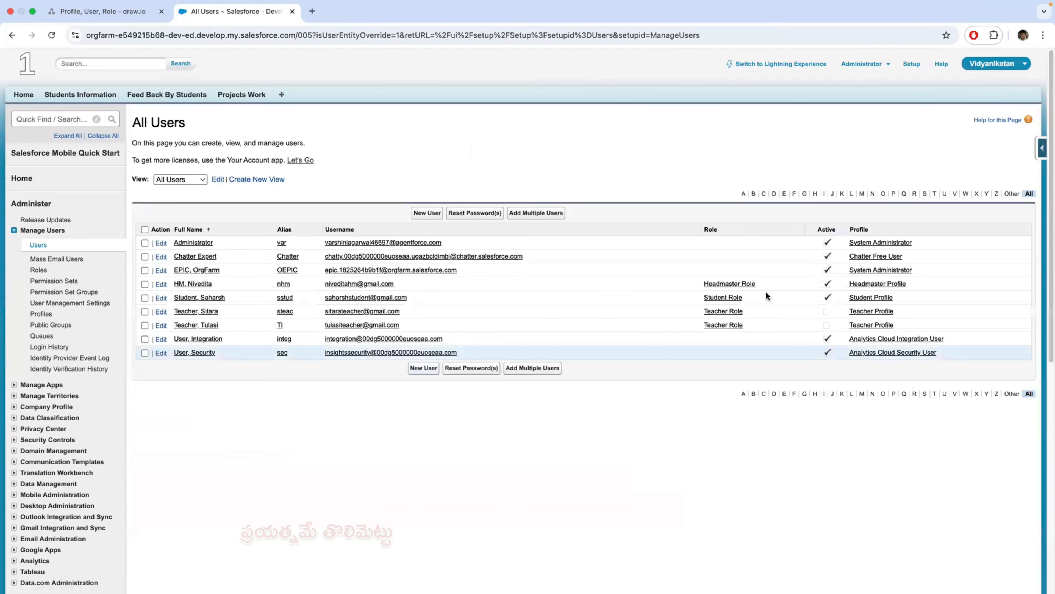
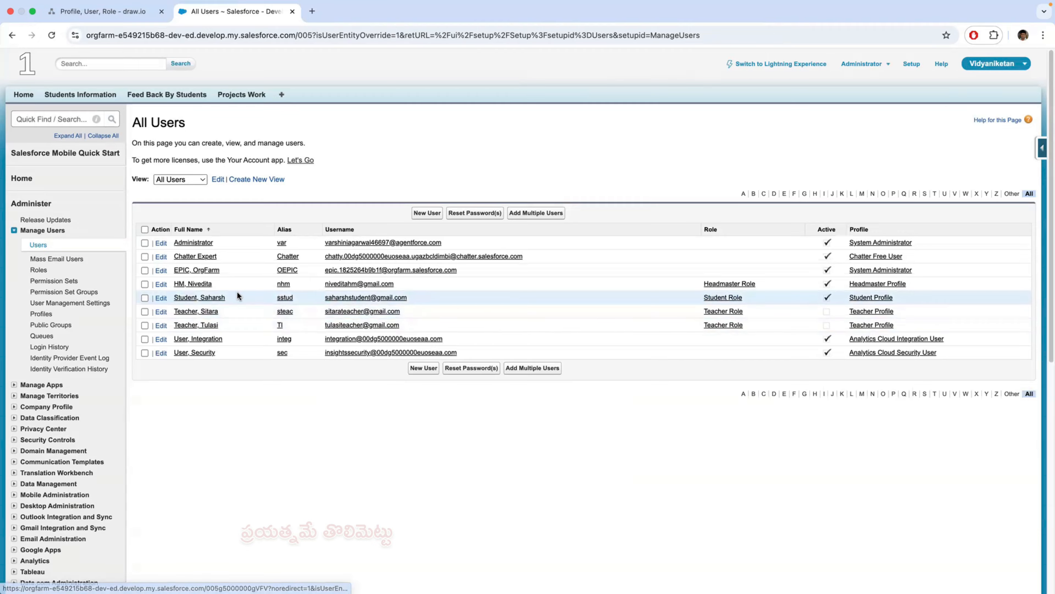
- Copy the student user's username from the All Users list and log the teacher out of the Safari session
left_click_drag(409, 298, 331, 302)
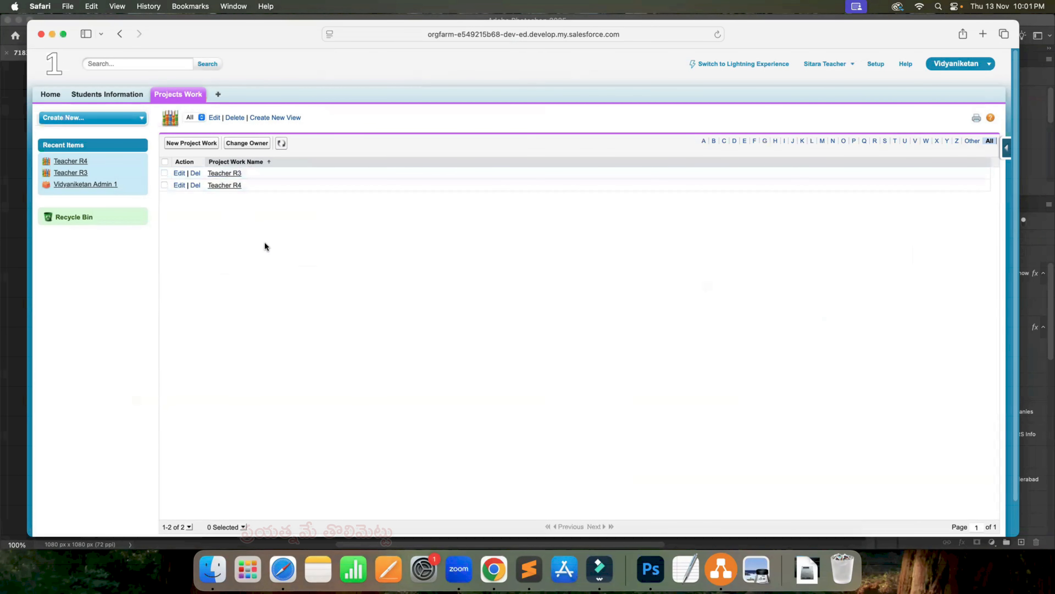
left_click(827, 65)
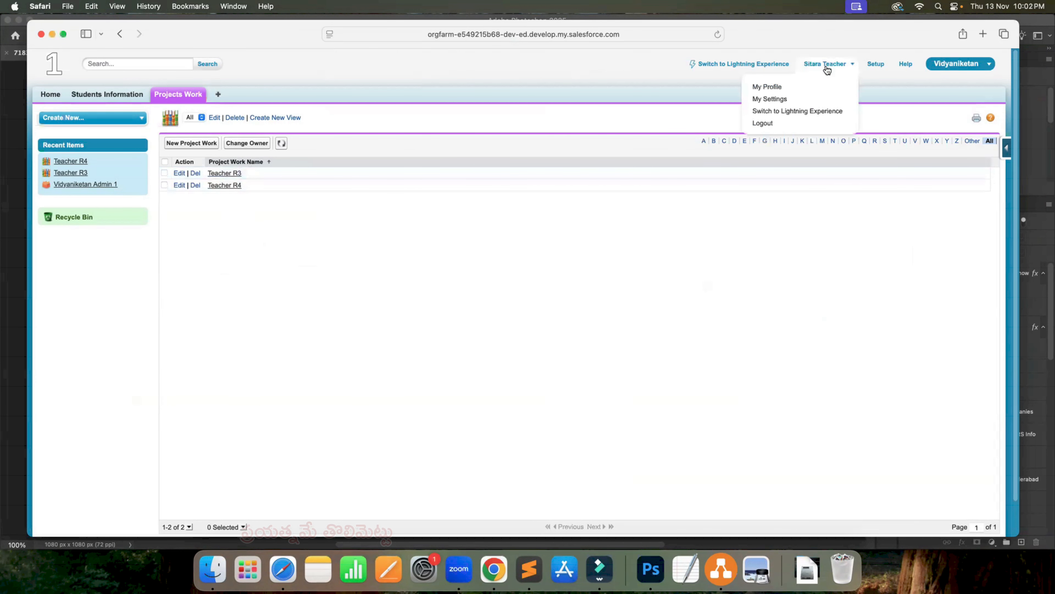
left_click(786, 122)
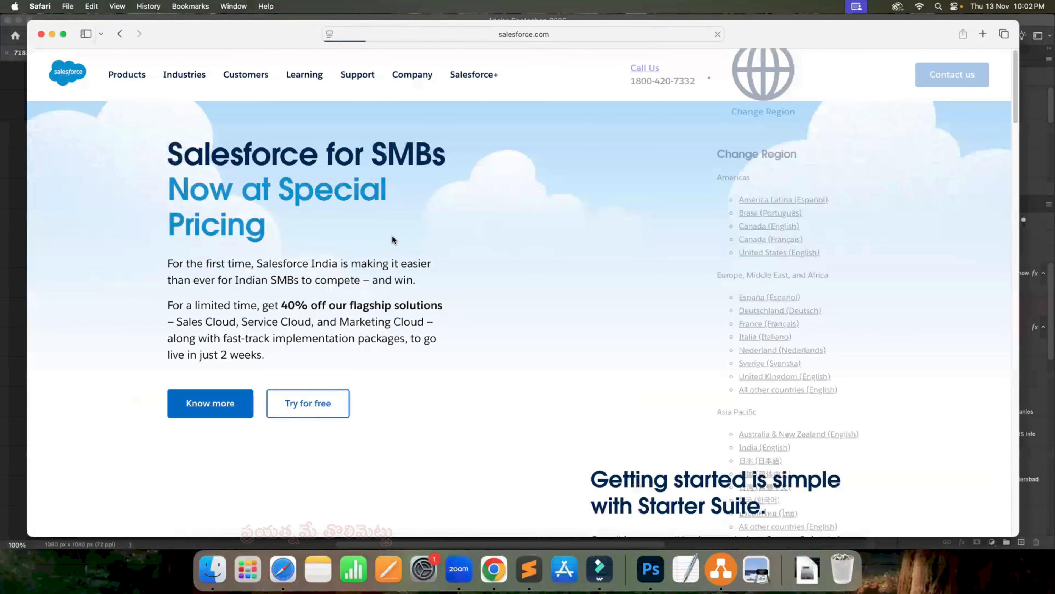
- Open the Salesforce login page, log in with the student's username and account password, and postpone saving the password and registering a phone
left_click(538, 36)
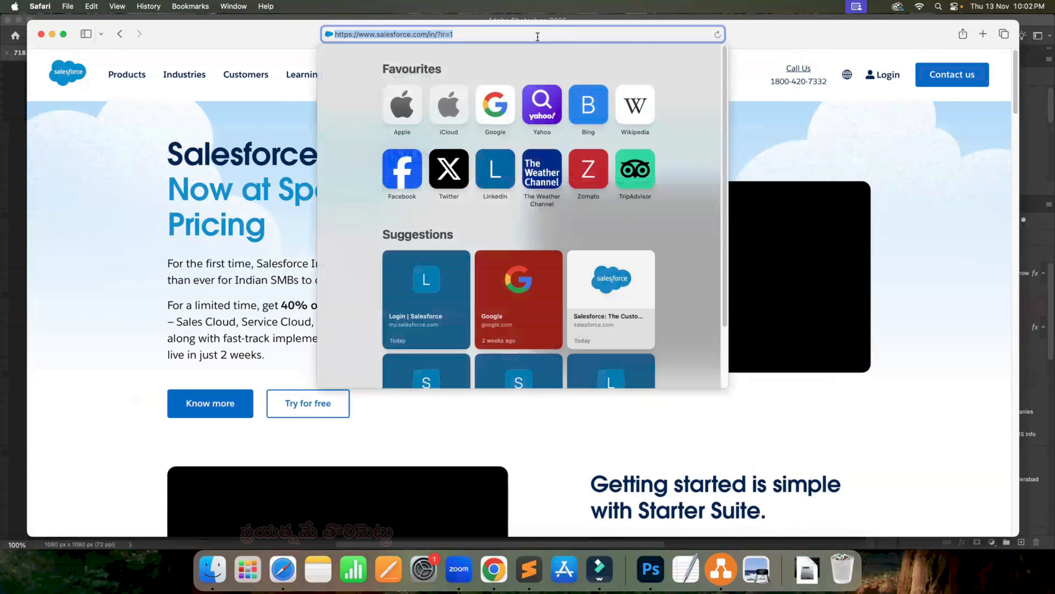
type("login salesforce")
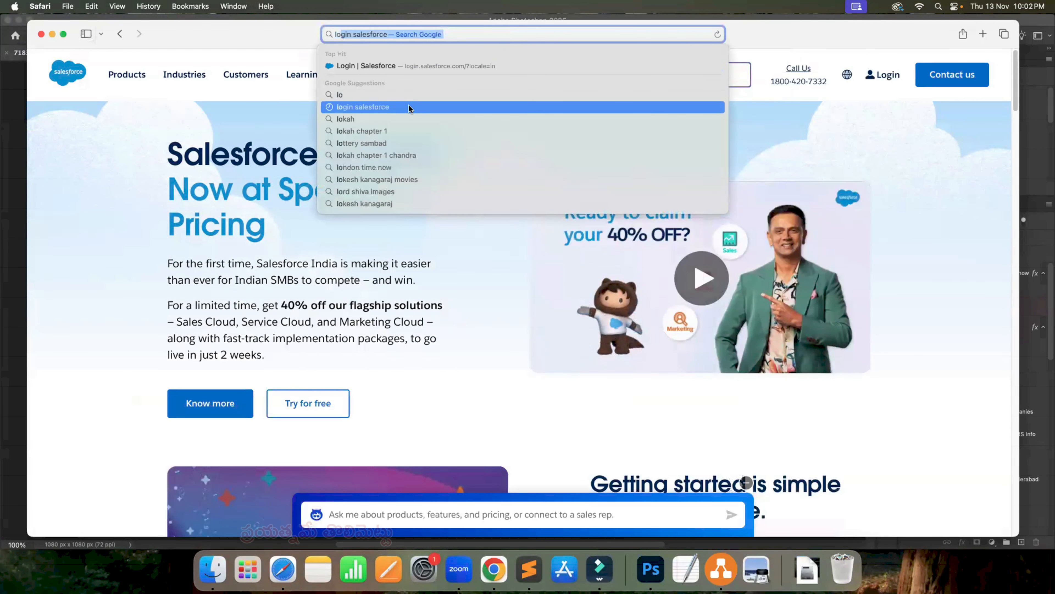
key("Return")
left_click(224, 170)
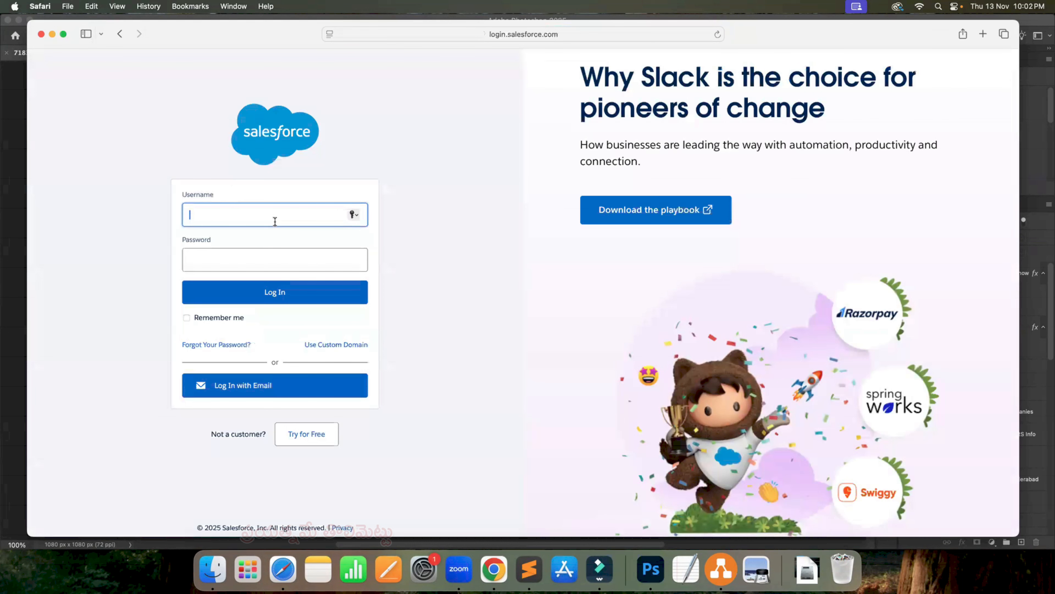
key("super+v")
left_click(230, 255)
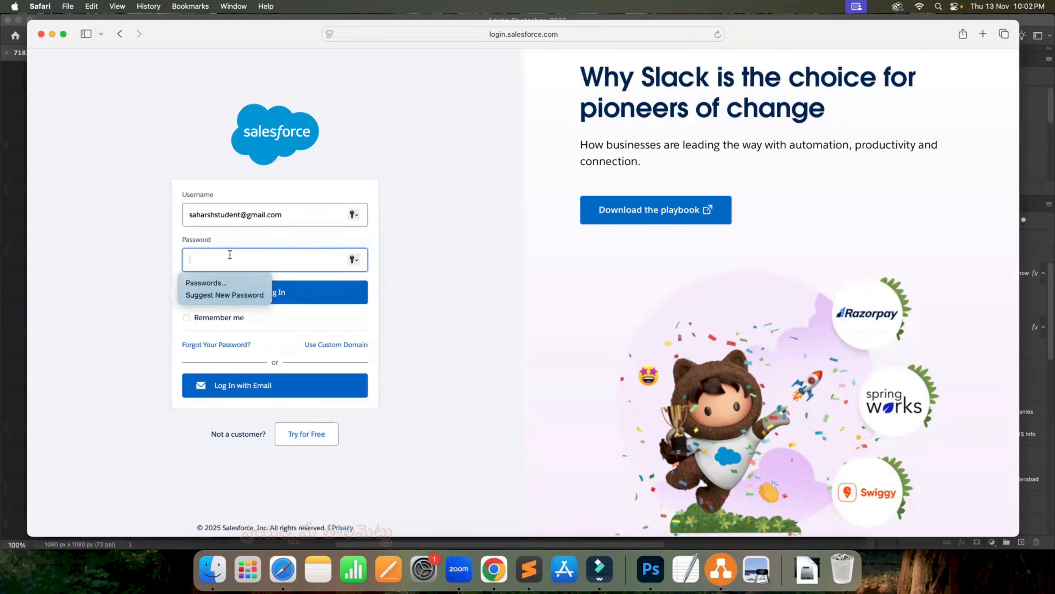
type("••")
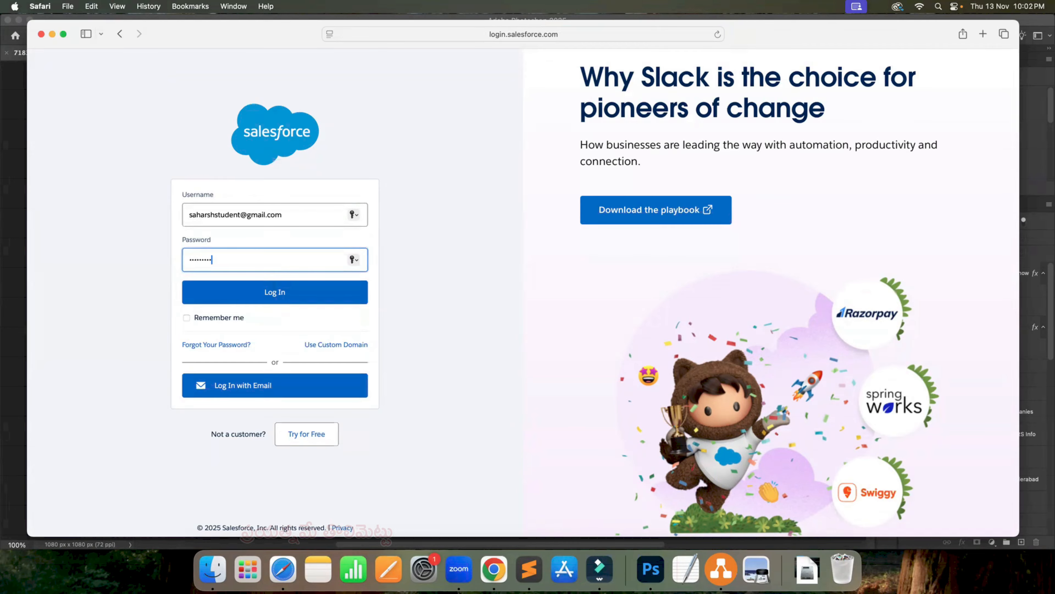
left_click(244, 291)
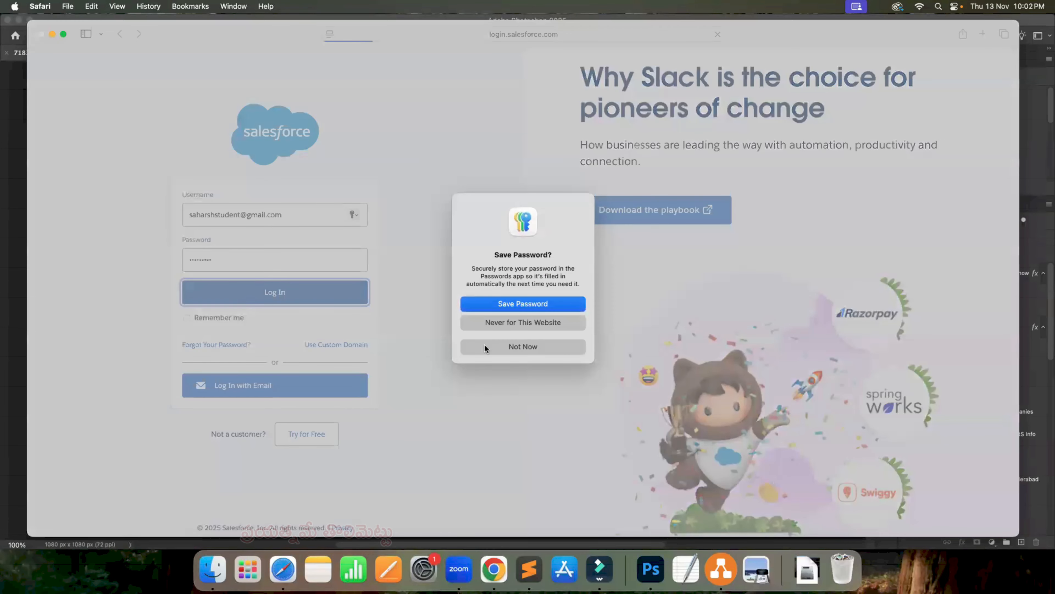
left_click(541, 347)
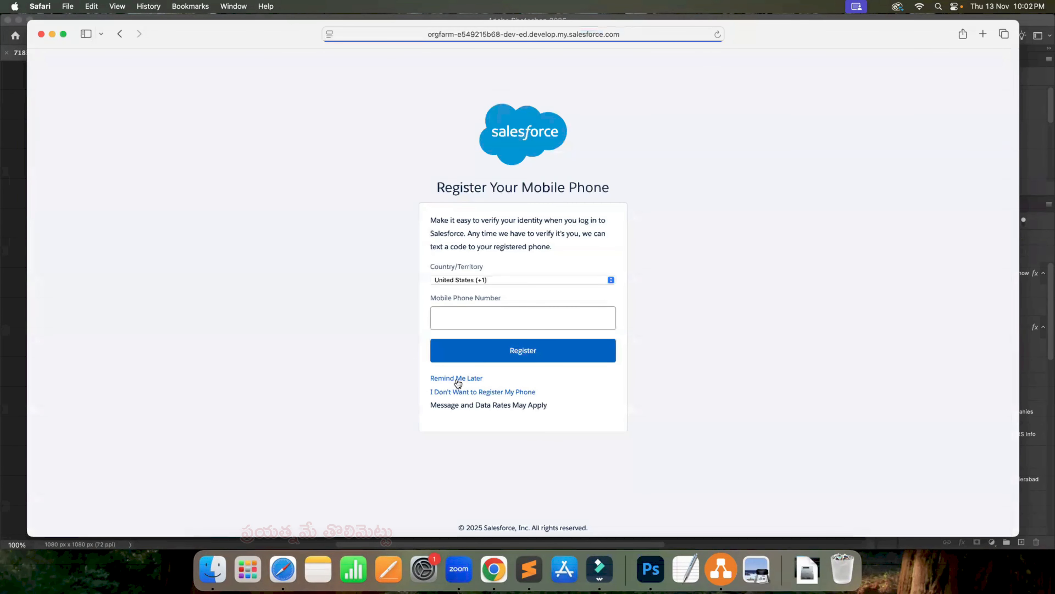
left_click(457, 378)
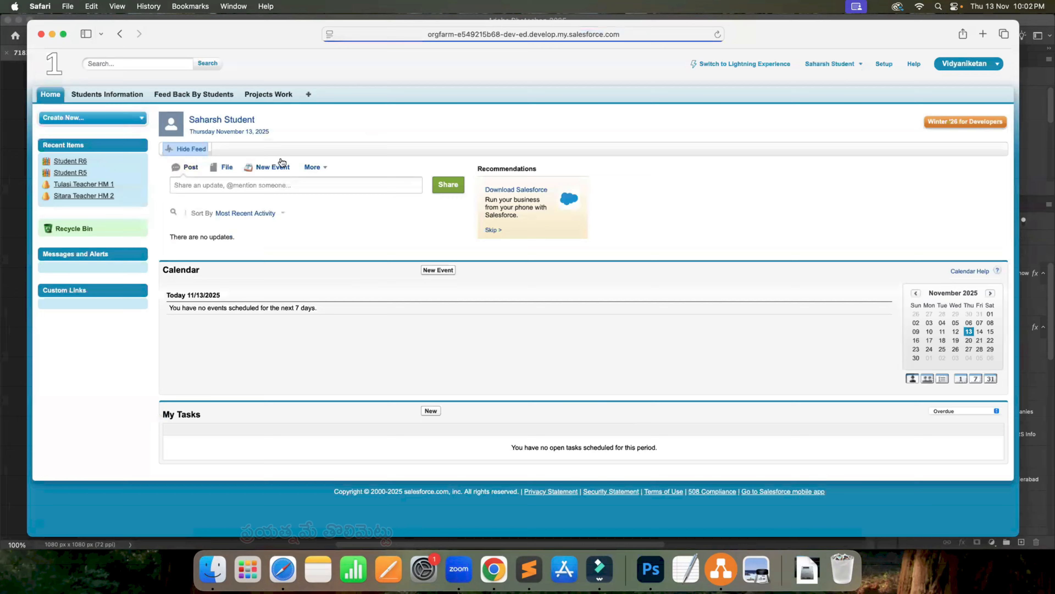
- Display the Projects Work records in the All view as the student
left_click(282, 97)
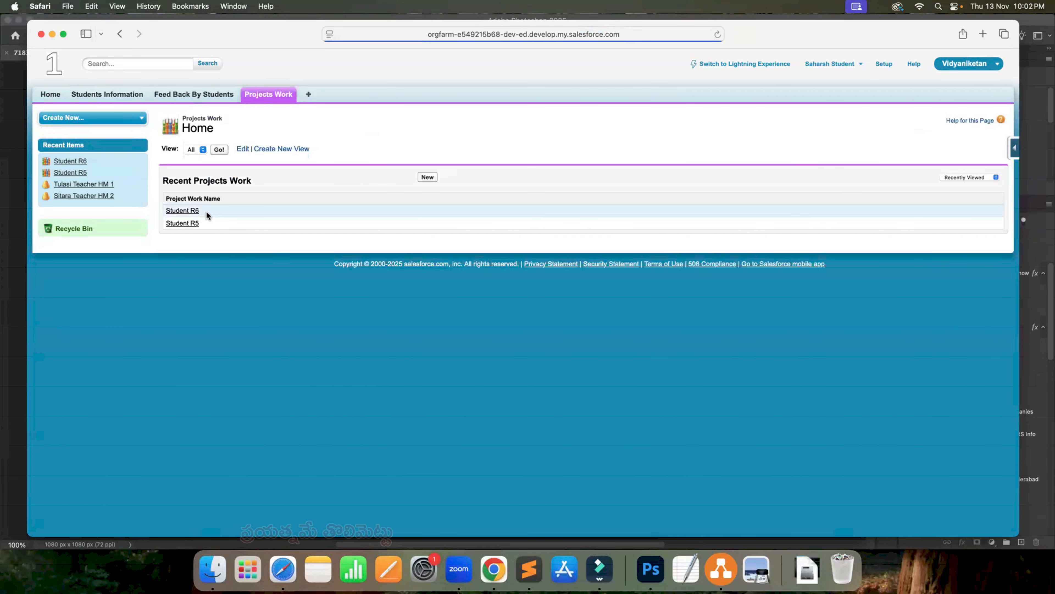
left_click(190, 149)
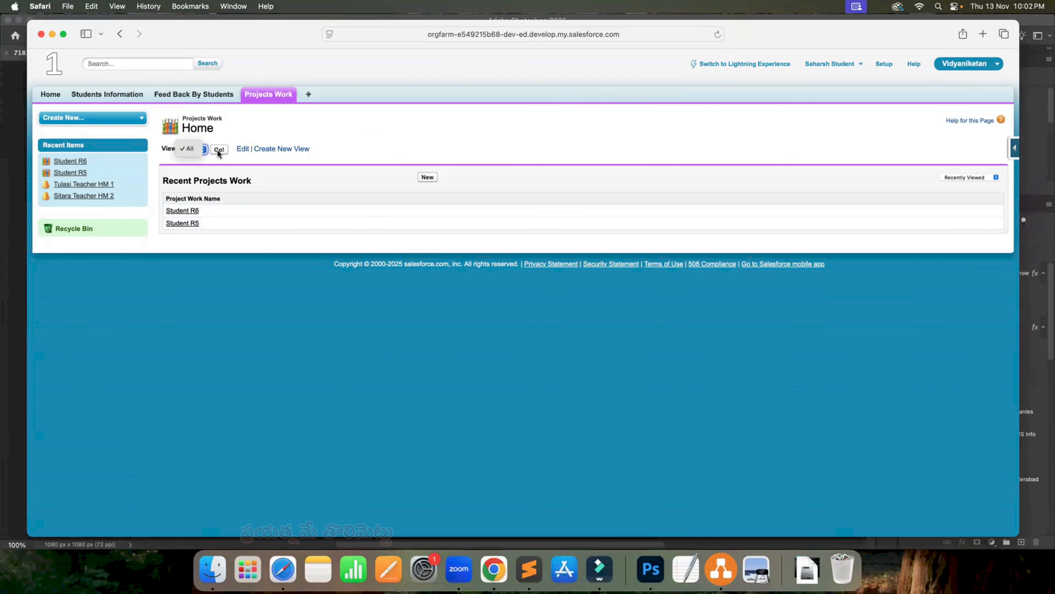
left_click(218, 151)
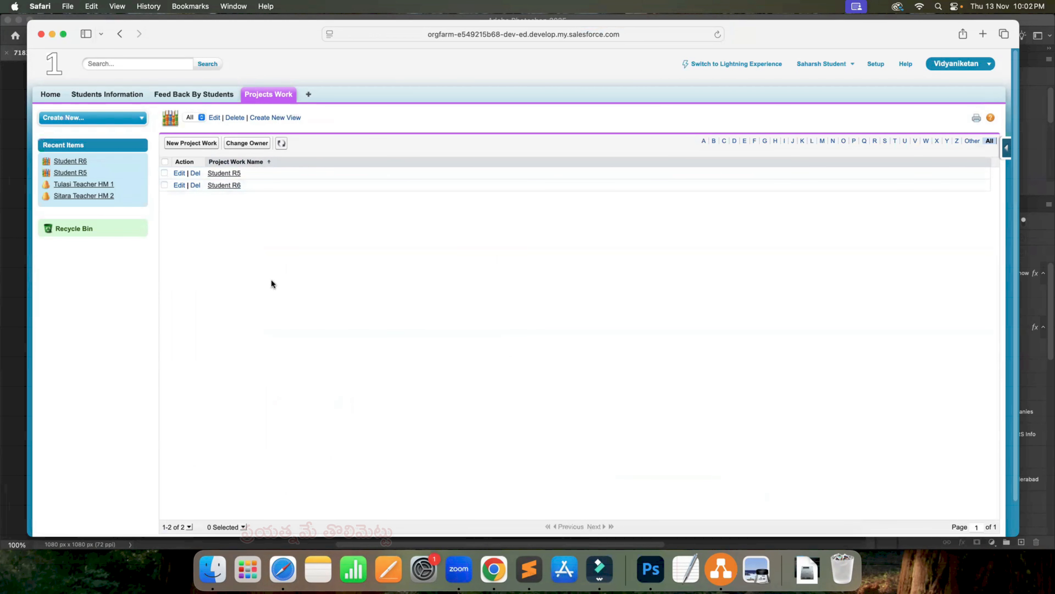
- Switch to the draw.io diagram in Chrome and handwrite the heading "Projectwork" above the HM, T and S record list
key("ctrl+Right")
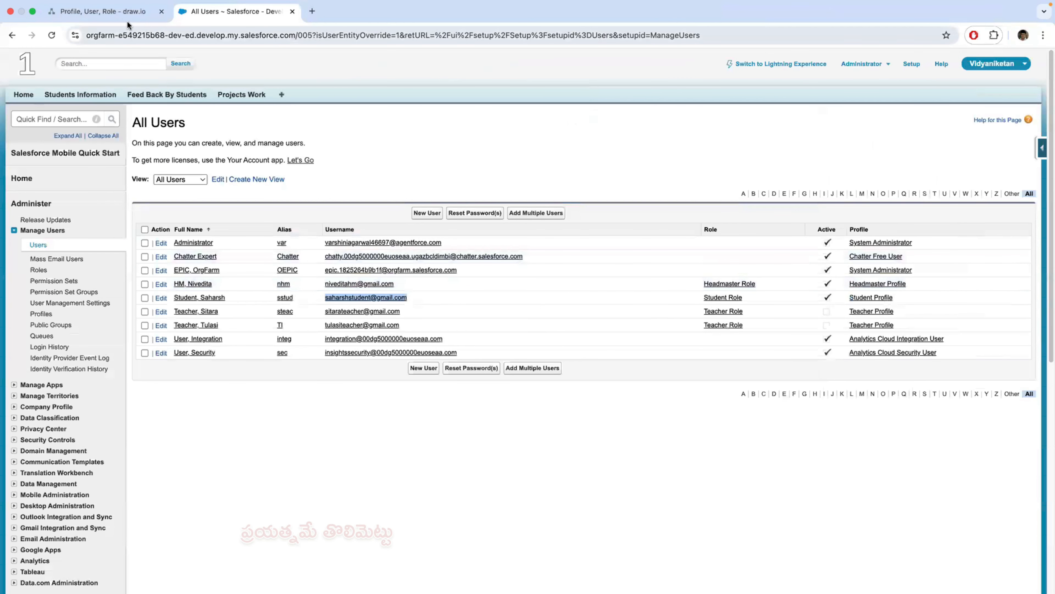
left_click(120, 12)
scroll(336, 413, "down", 15)
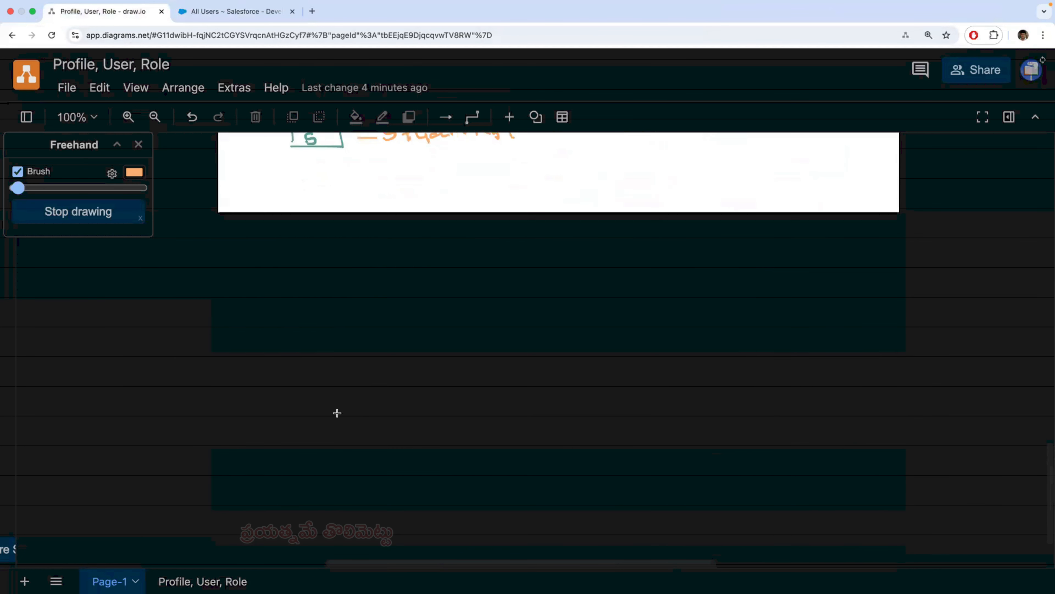
scroll(337, 413, "up", 4)
scroll(392, 357, "up", 3)
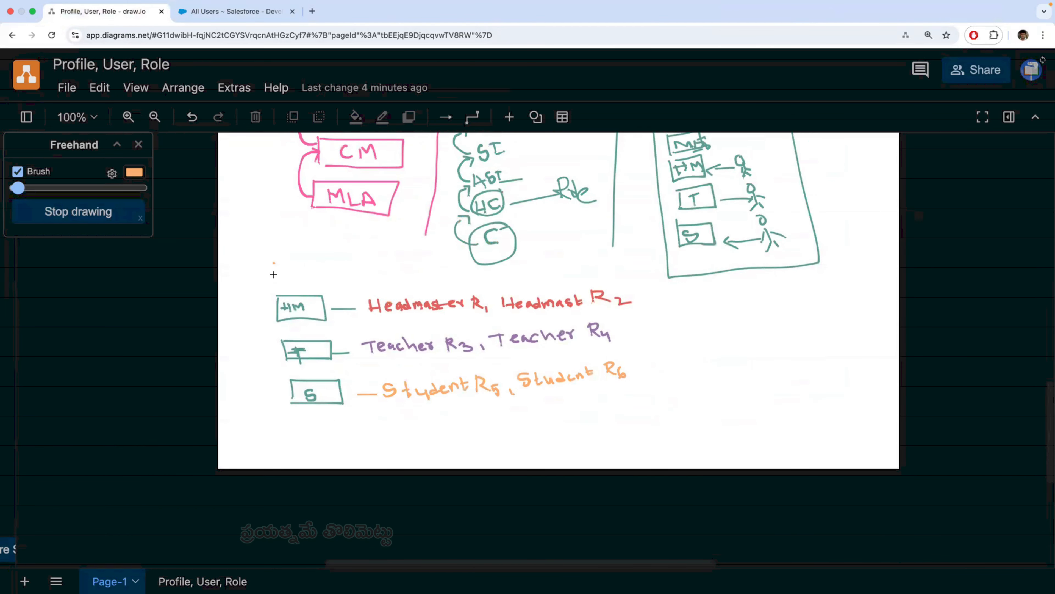
mouse_move(273, 262)
left_mouse_down()
mouse_move(274, 278)
mouse_move(285, 260)
mouse_move(298, 284)
left_mouse_up()
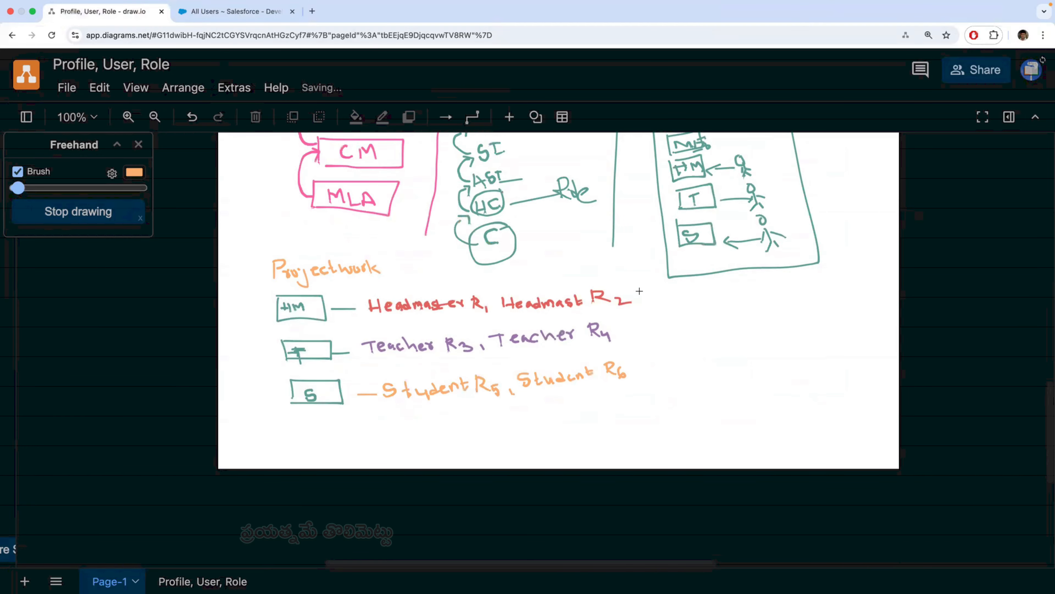
- Underline the Headmaster, Teacher and Student record entries in the diagram and mark each line with a tick
left_click_drag(645, 294, 668, 280)
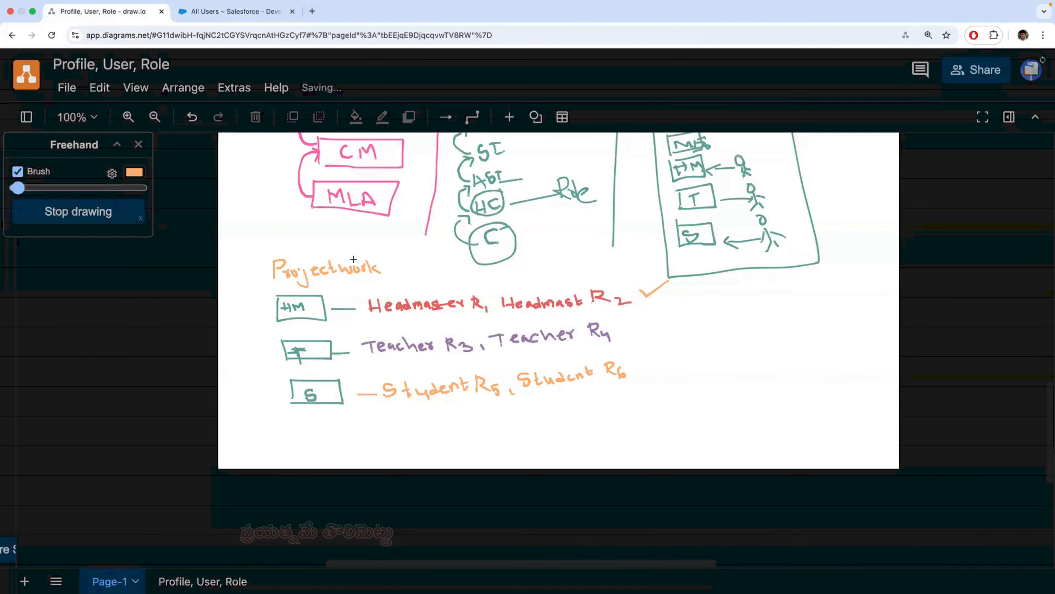
left_click_drag(378, 319, 623, 314)
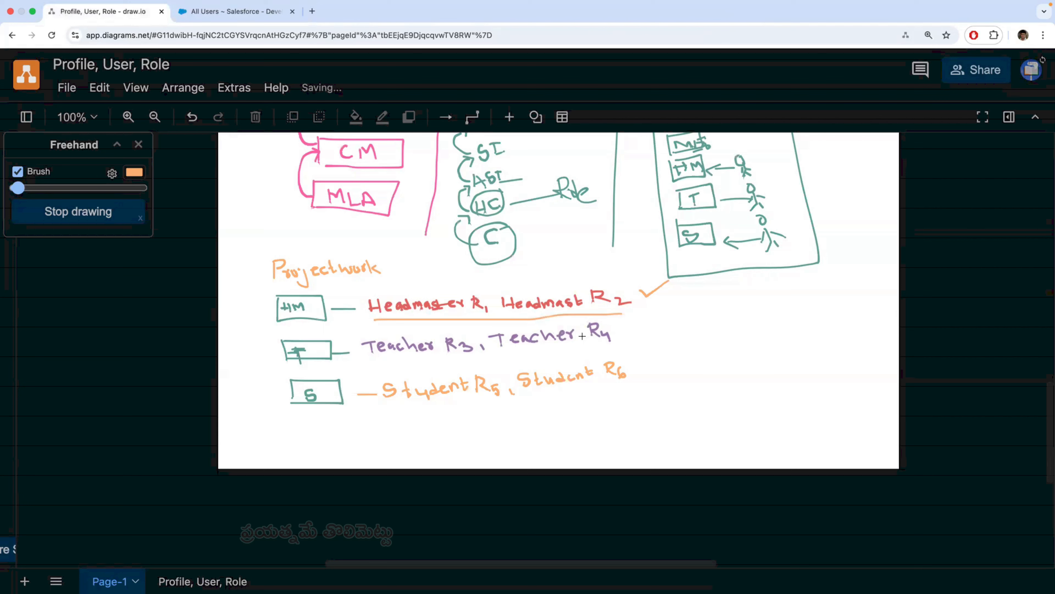
left_click_drag(639, 327, 655, 318)
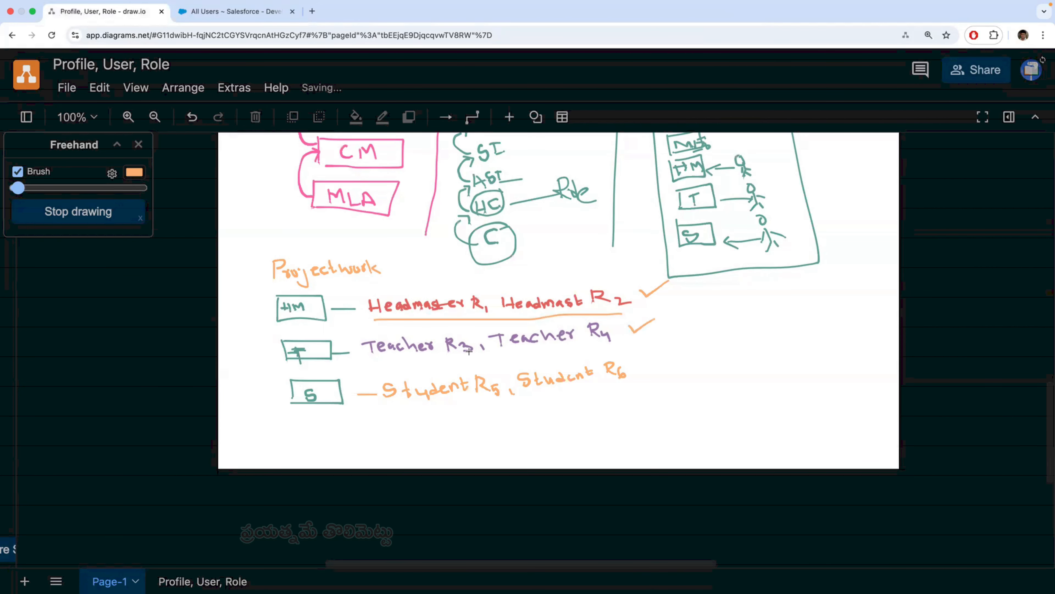
left_click_drag(468, 359, 600, 348)
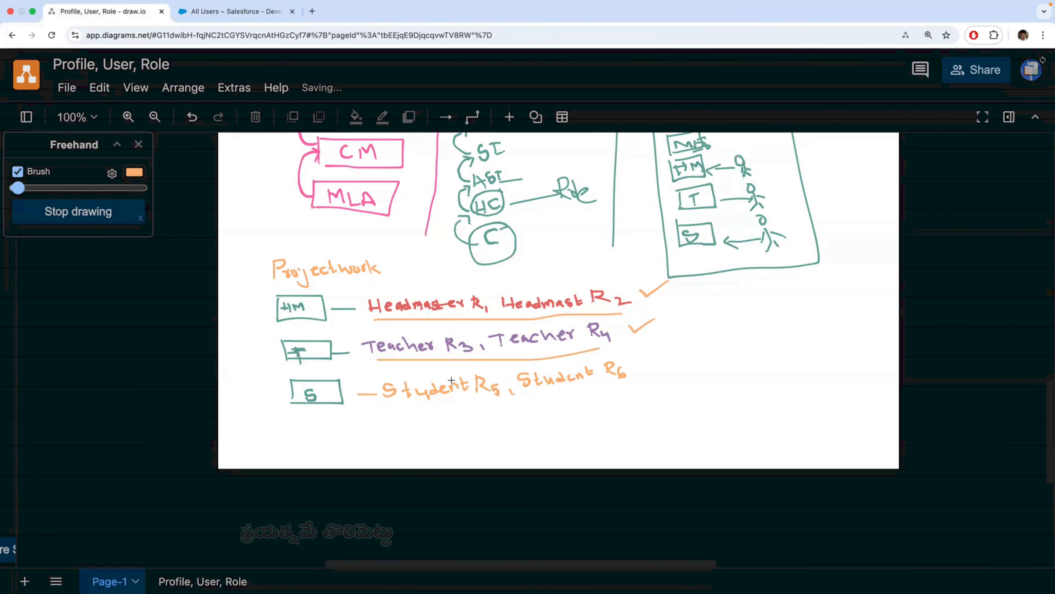
left_click_drag(409, 405, 607, 387)
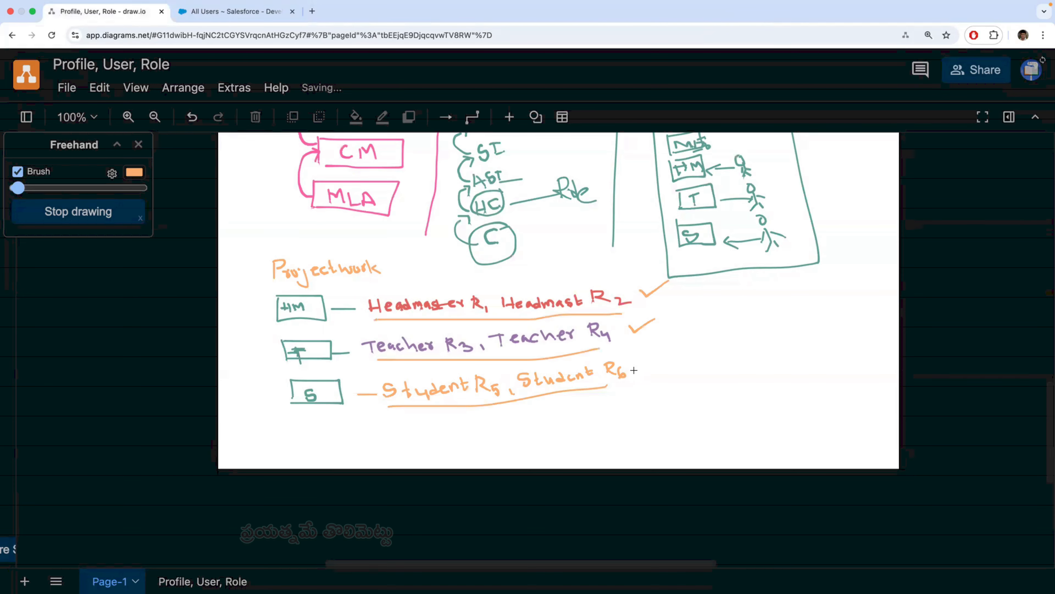
left_click_drag(636, 368, 662, 363)
- Return to the administrator's Salesforce setup, search for "Sha" and open Sharing Settings
left_click(239, 11)
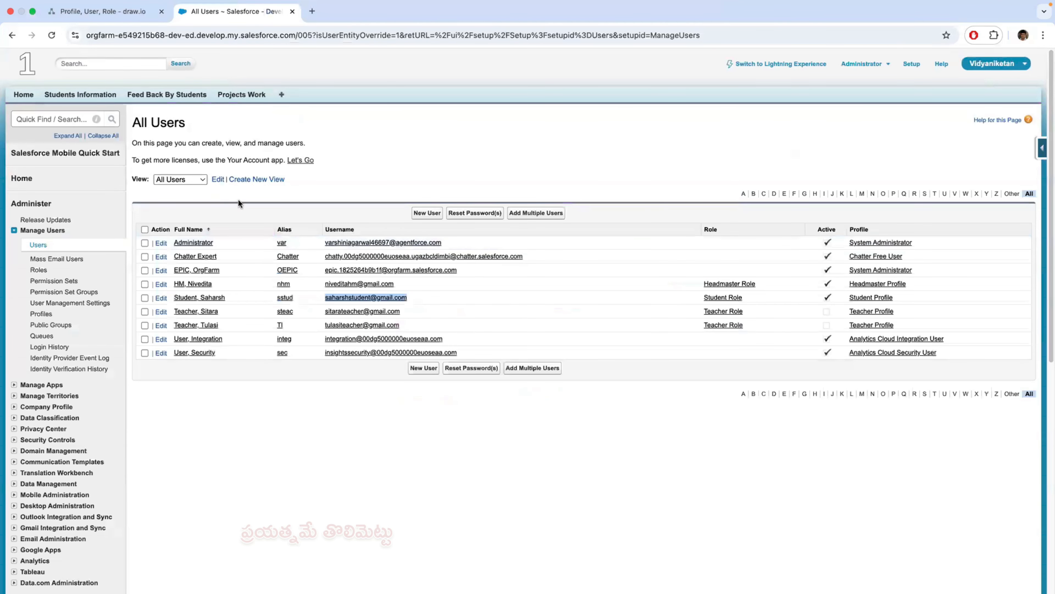
left_click(62, 120)
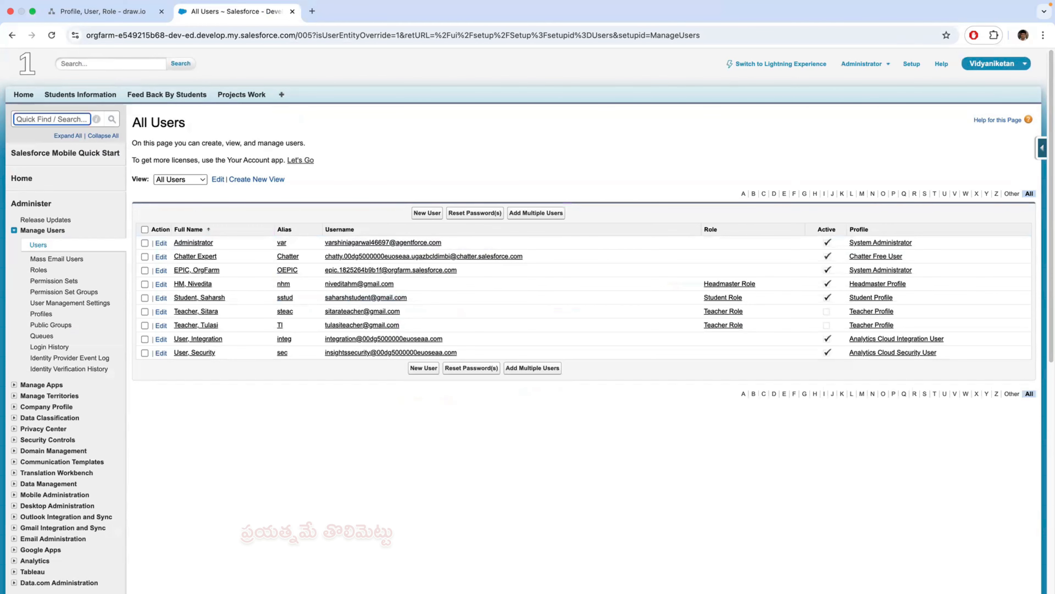
type("O")
key("BackSpace")
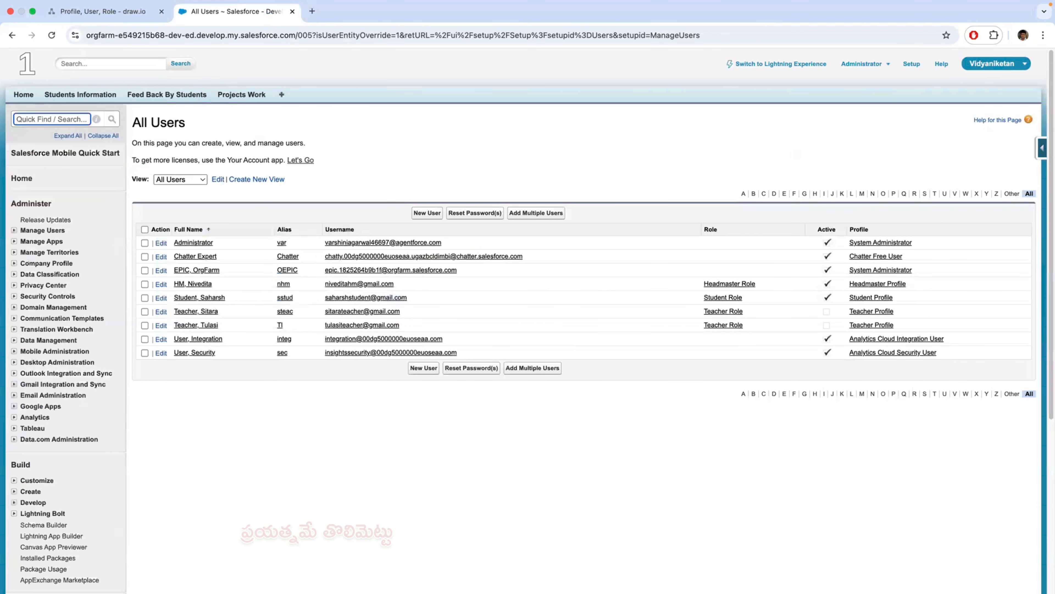
type("Sha")
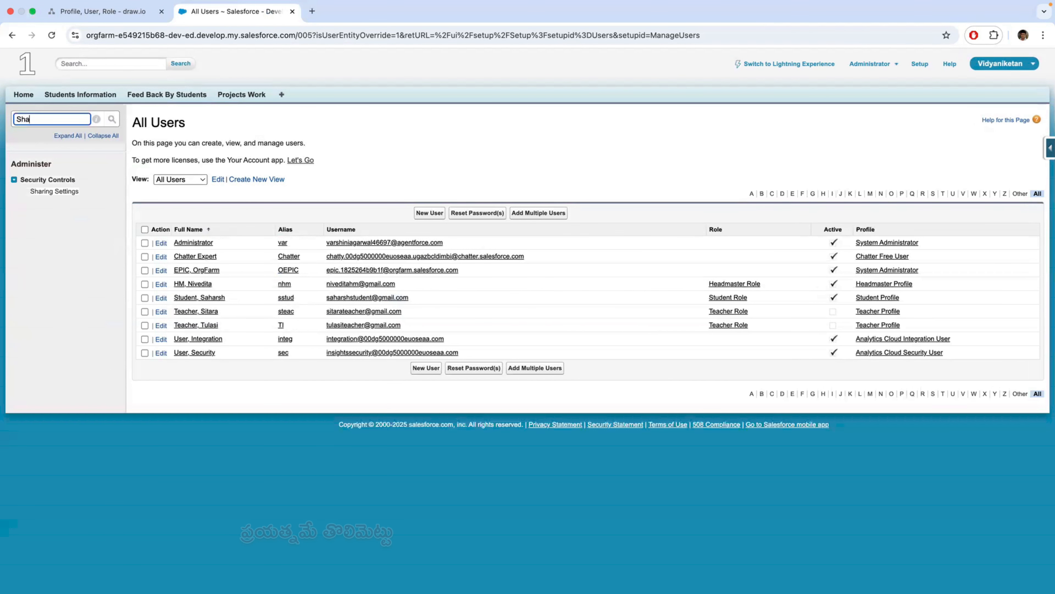
left_click(58, 191)
- Examine the organization-wide defaults, in particular the Grant Access Using Hierarchies column and the Project Work row
scroll(615, 484, "down", 15)
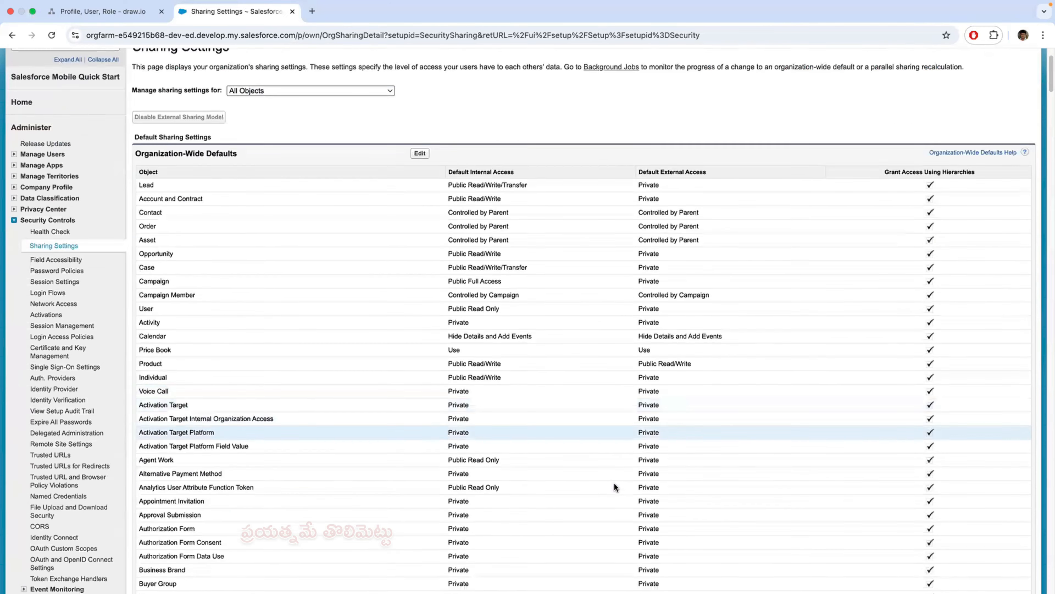
scroll(614, 486, "down", 5)
scroll(613, 486, "up", 20)
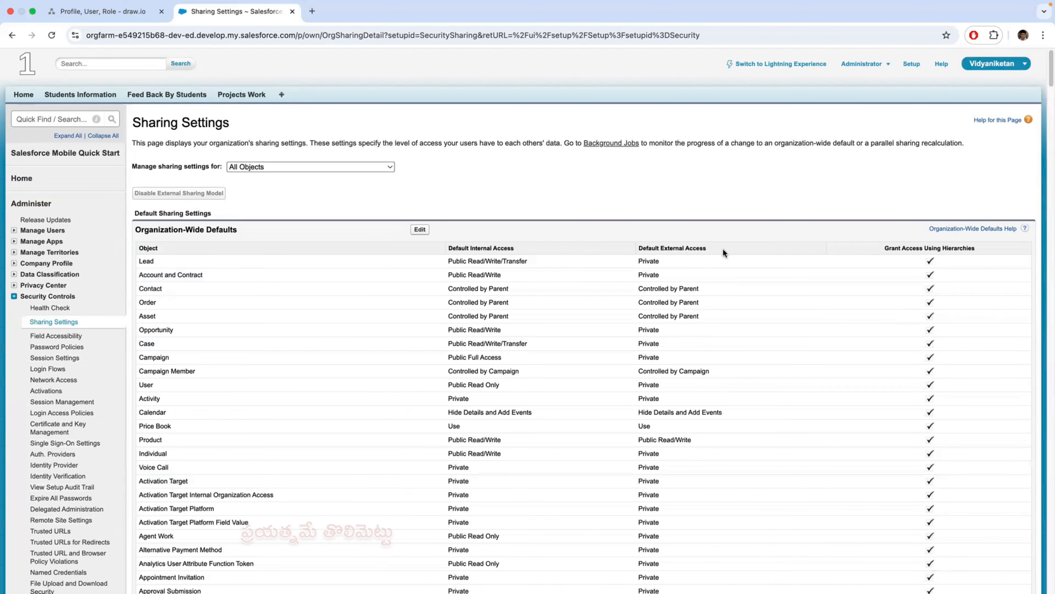
left_click_drag(884, 247, 981, 246)
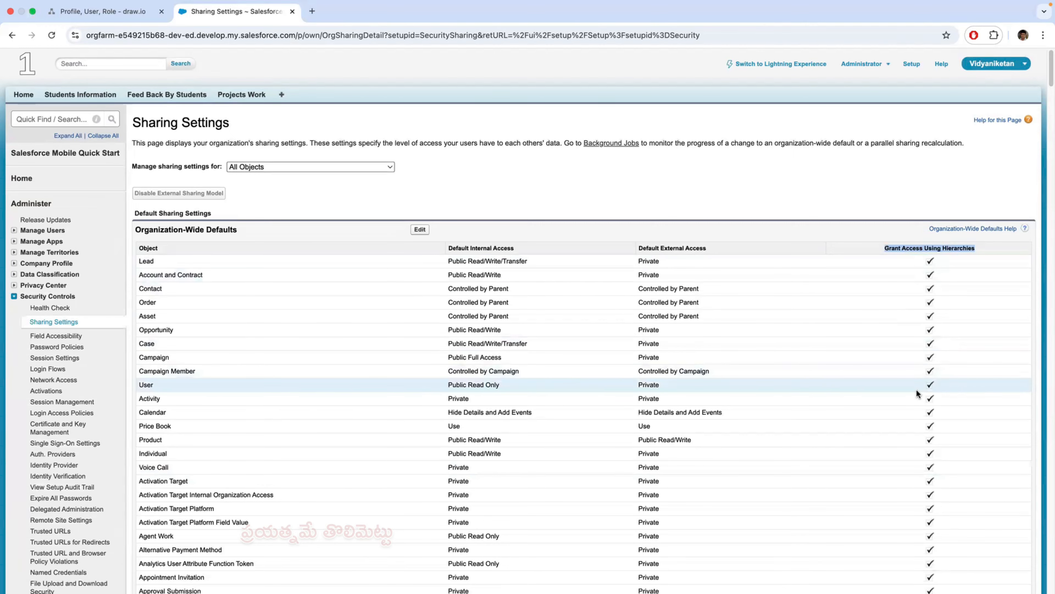
scroll(916, 389, "down", 15)
scroll(916, 388, "up", 20)
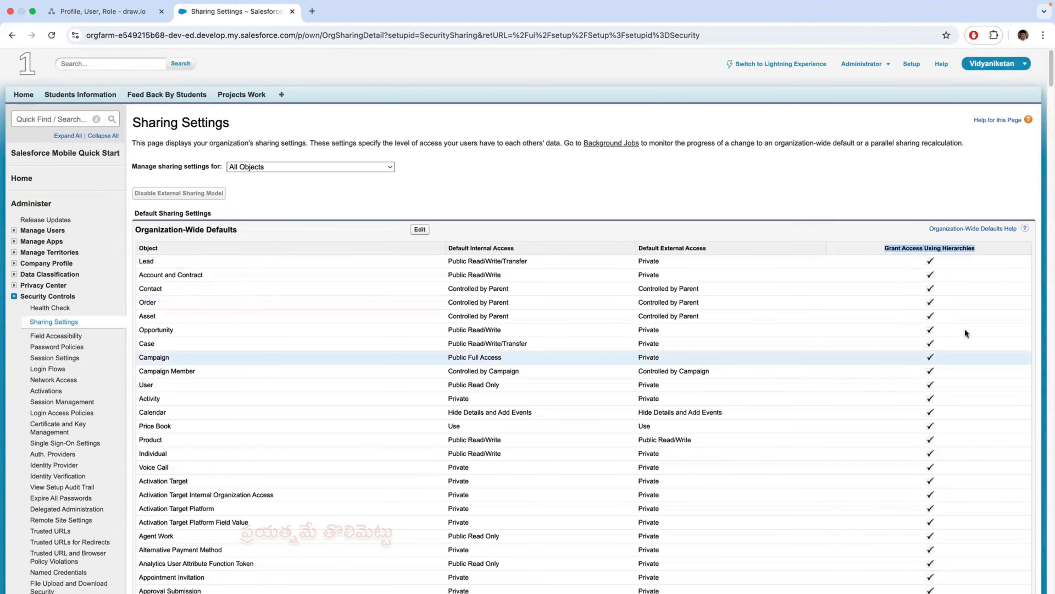
scroll(853, 418, "down", 20)
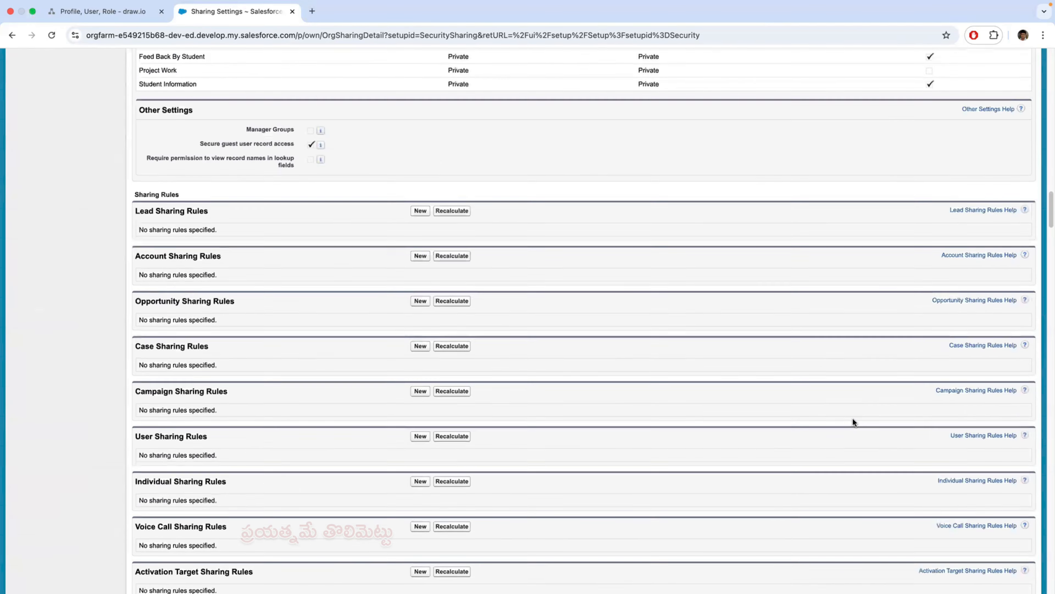
scroll(852, 418, "up", 15)
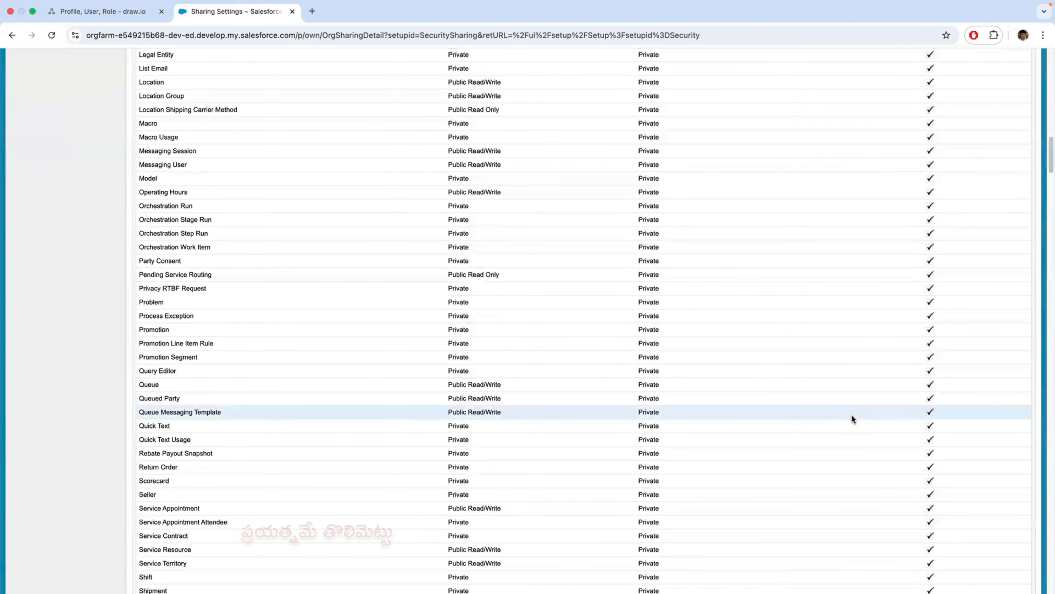
scroll(850, 413, "up", 15)
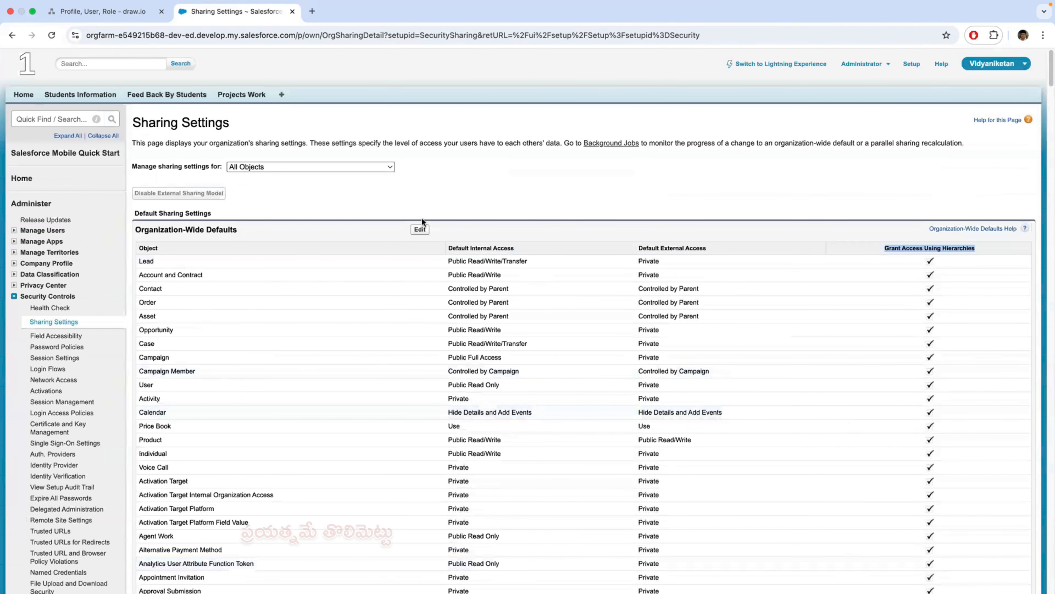
- Enable Grant Access Using Hierarchies for Project Work in the organization-wide defaults, save, and reload Sharing Settings
left_click(420, 231)
scroll(679, 395, "down", 20)
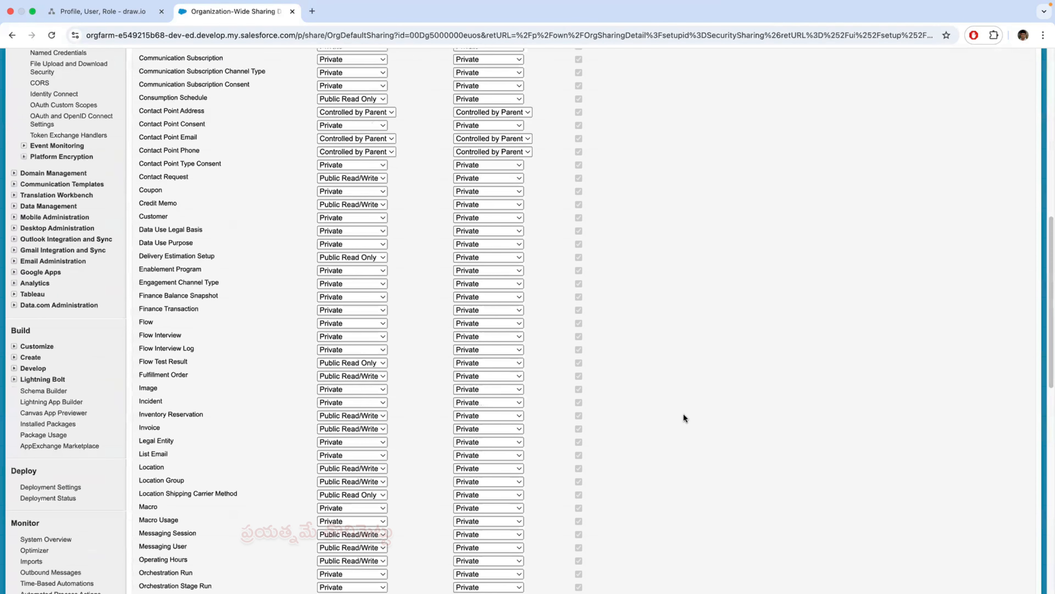
scroll(685, 411, "down", 3)
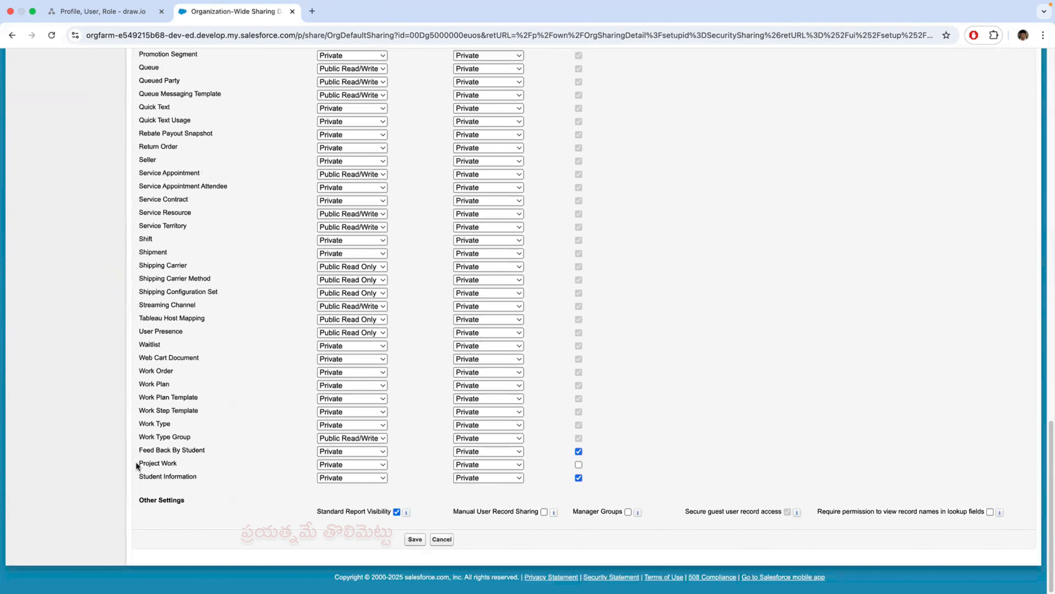
left_click_drag(136, 462, 180, 463)
left_click(203, 463)
left_click(415, 539)
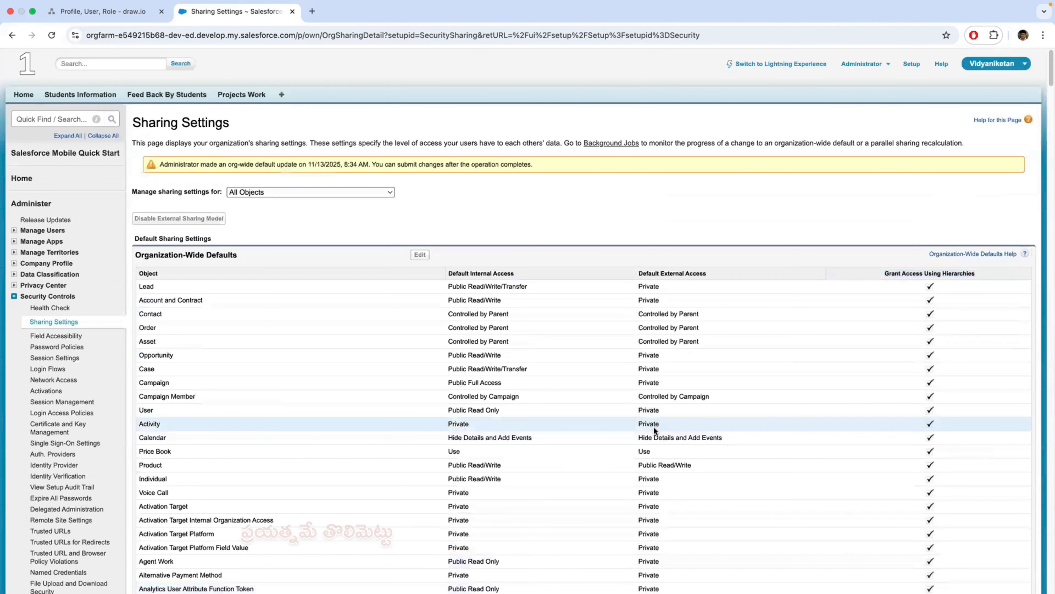
left_click(52, 35)
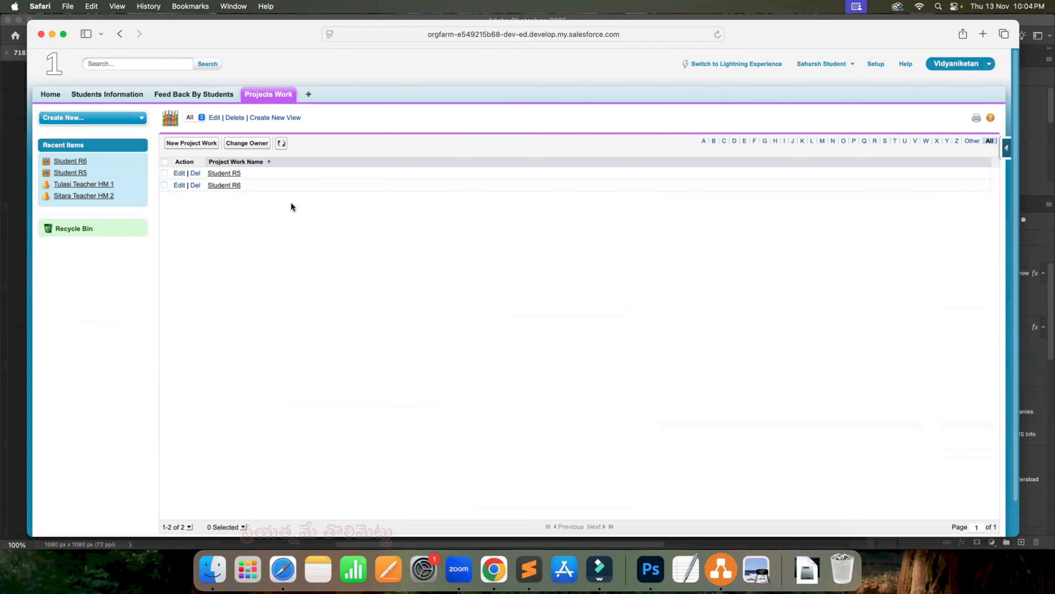
- Switch to the student's Safari session, reload the Projects Work list and check the records in the All view
left_click(717, 34)
left_click(715, 40)
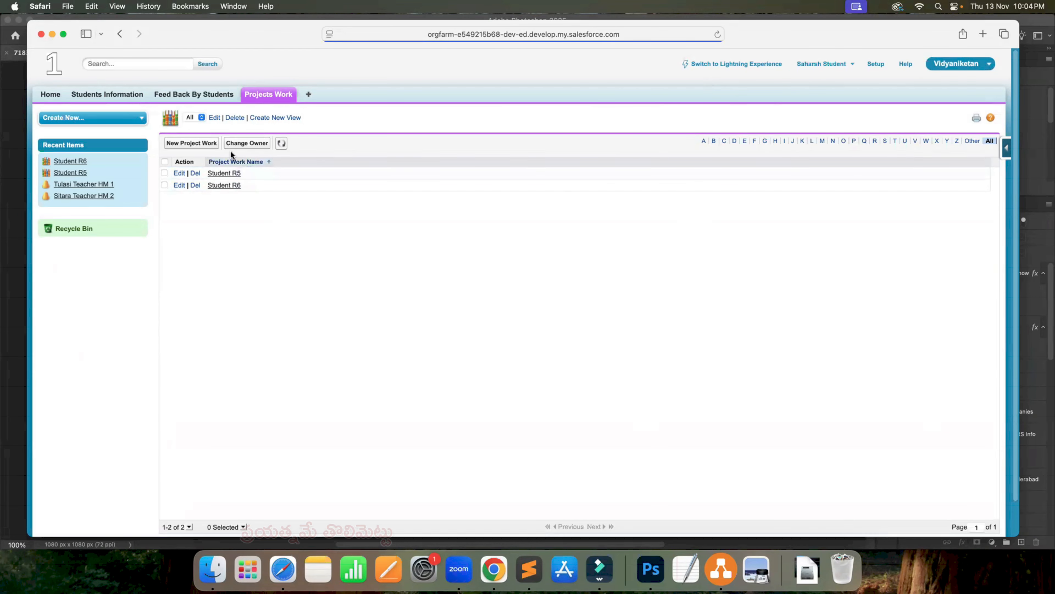
left_click(191, 116)
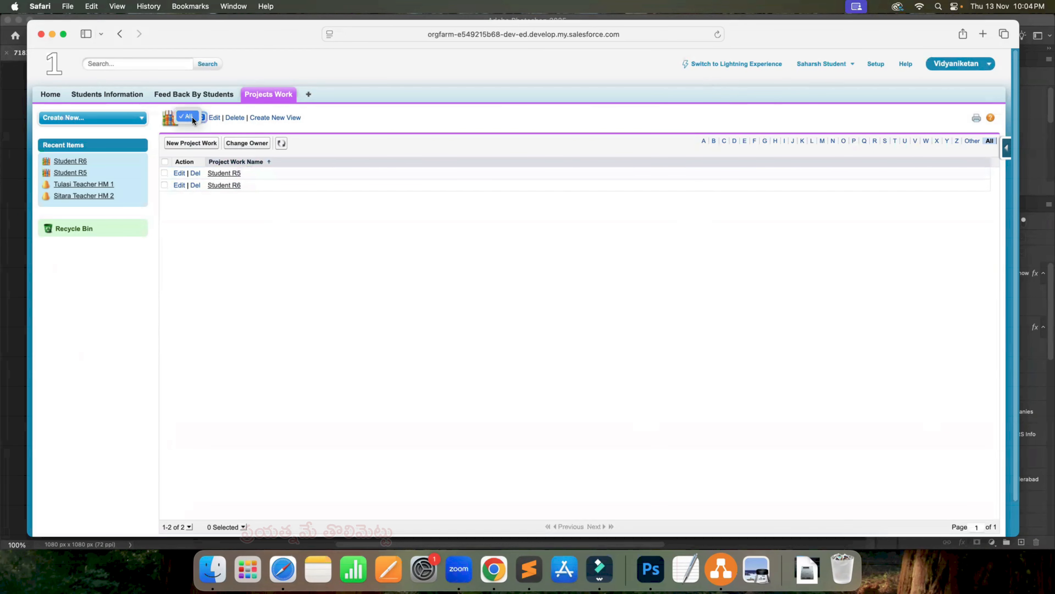
left_click(190, 116)
- Return to the draw.io diagram in Chrome, set the brush colour to FF6666 and box the Student R5 and R6 entries, linking them to S
key("super+Tab")
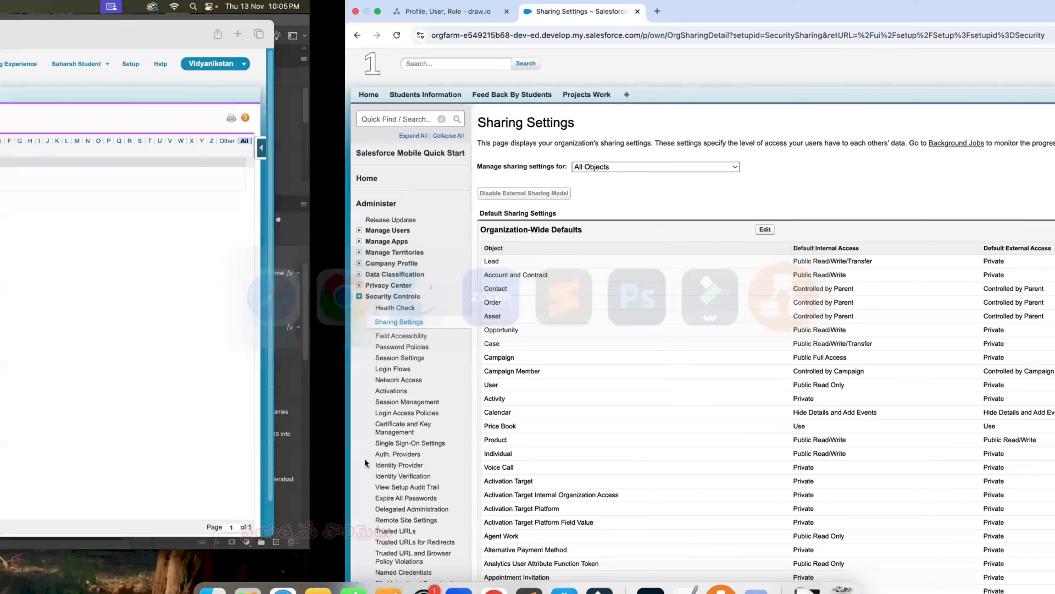
left_click(109, 13)
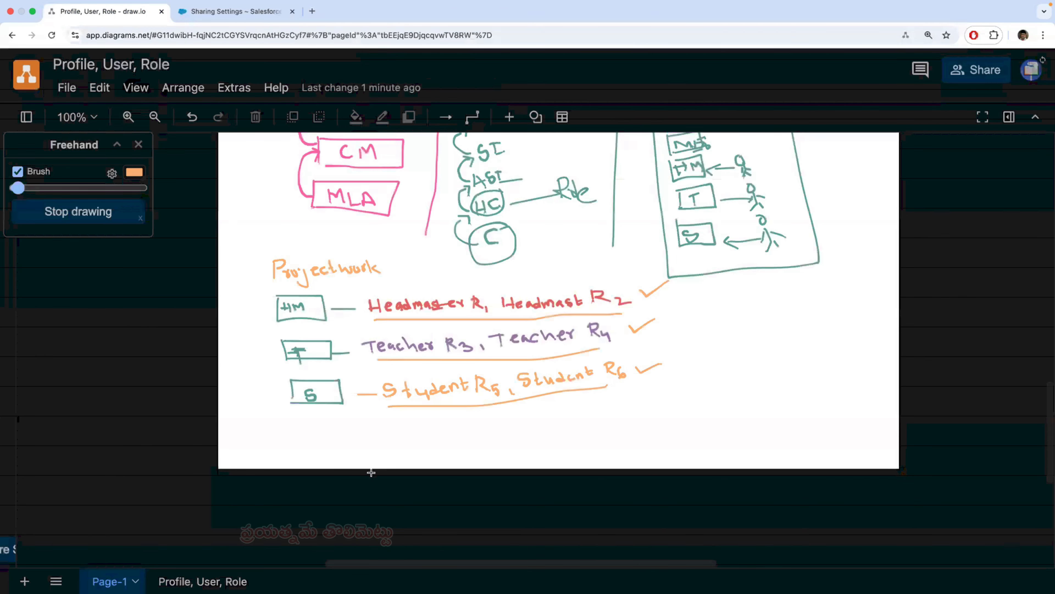
left_click(134, 173)
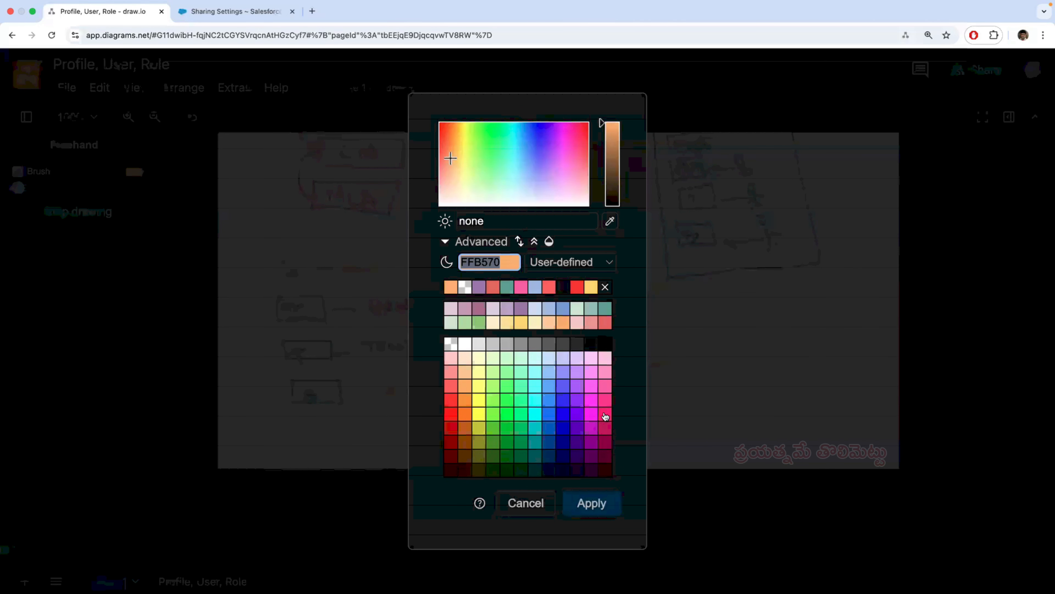
left_click(451, 386)
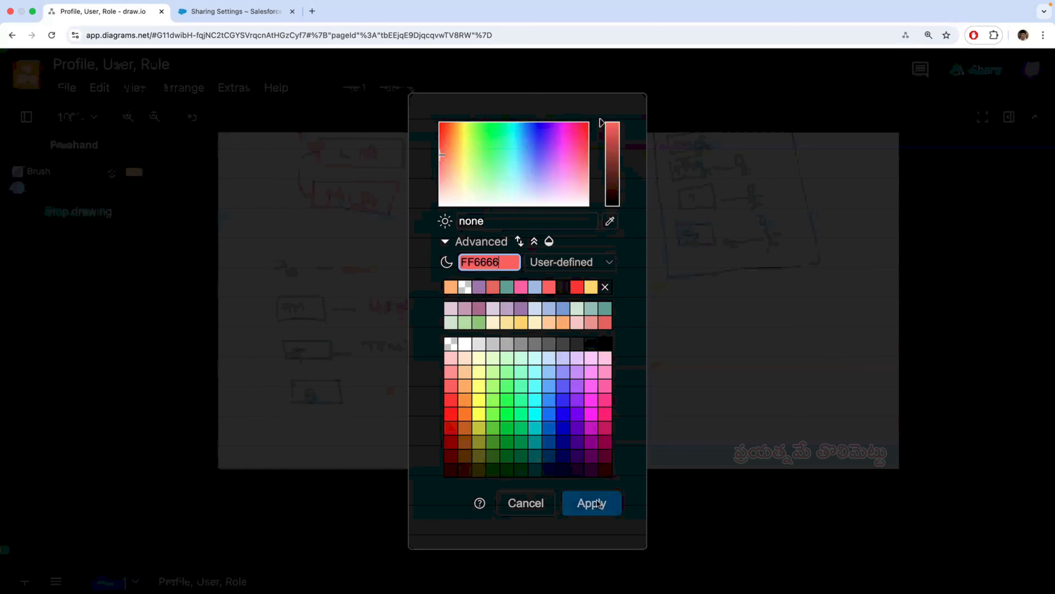
left_click(598, 504)
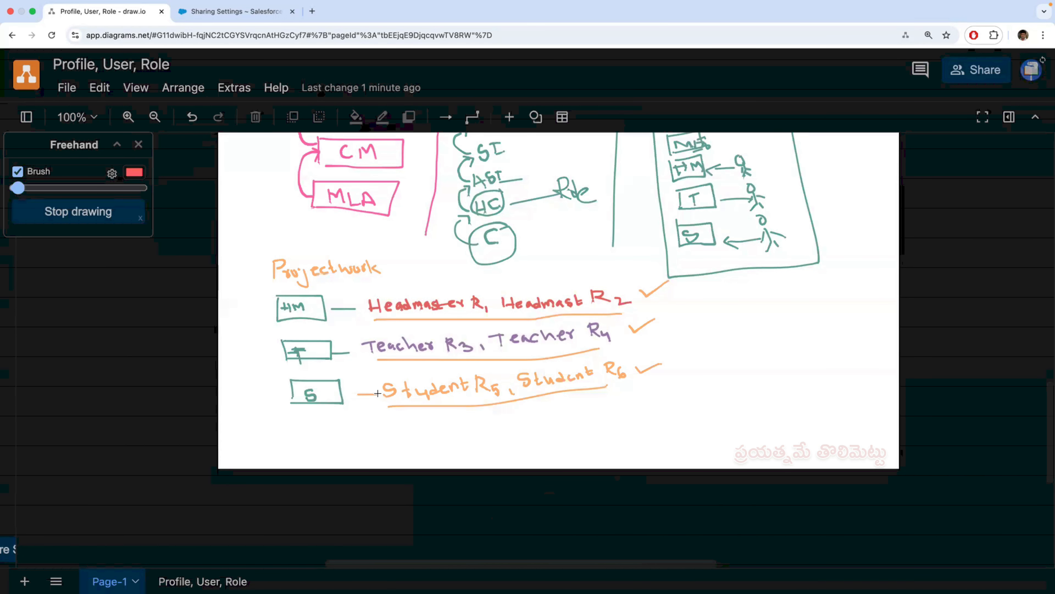
mouse_move(354, 382)
left_mouse_down()
mouse_move(359, 400)
mouse_move(399, 380)
mouse_move(583, 370)
mouse_move(643, 379)
mouse_move(583, 402)
mouse_move(356, 397)
left_mouse_up()
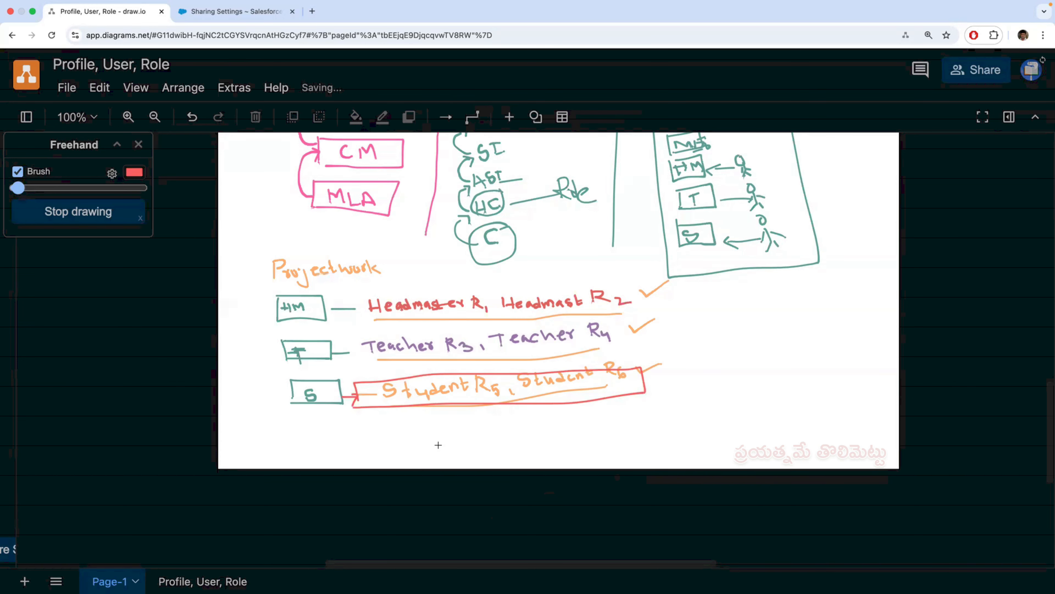
key("ctrl+Left")
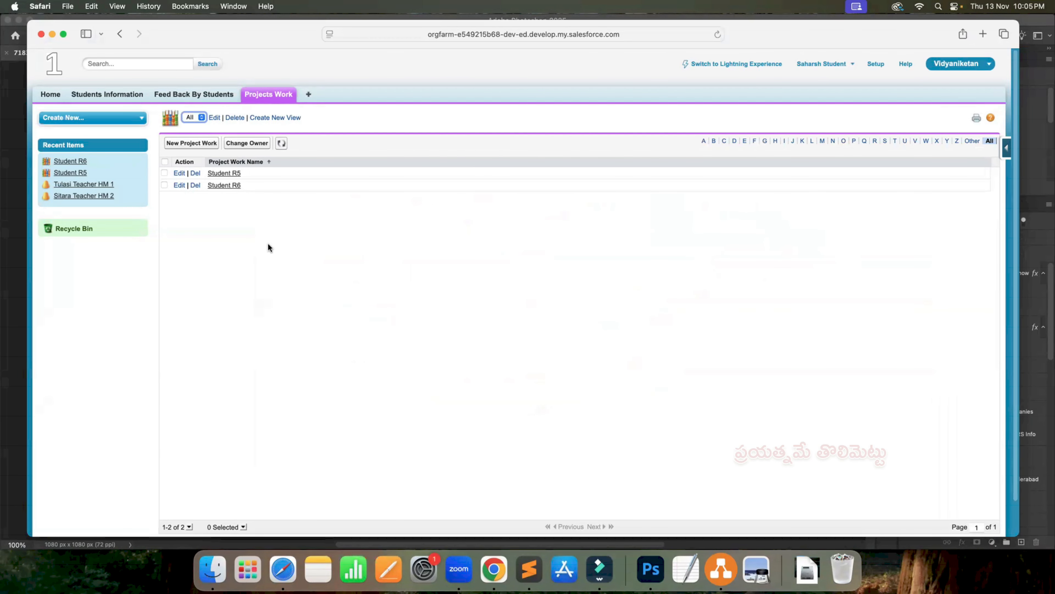
key("ctrl+Right")
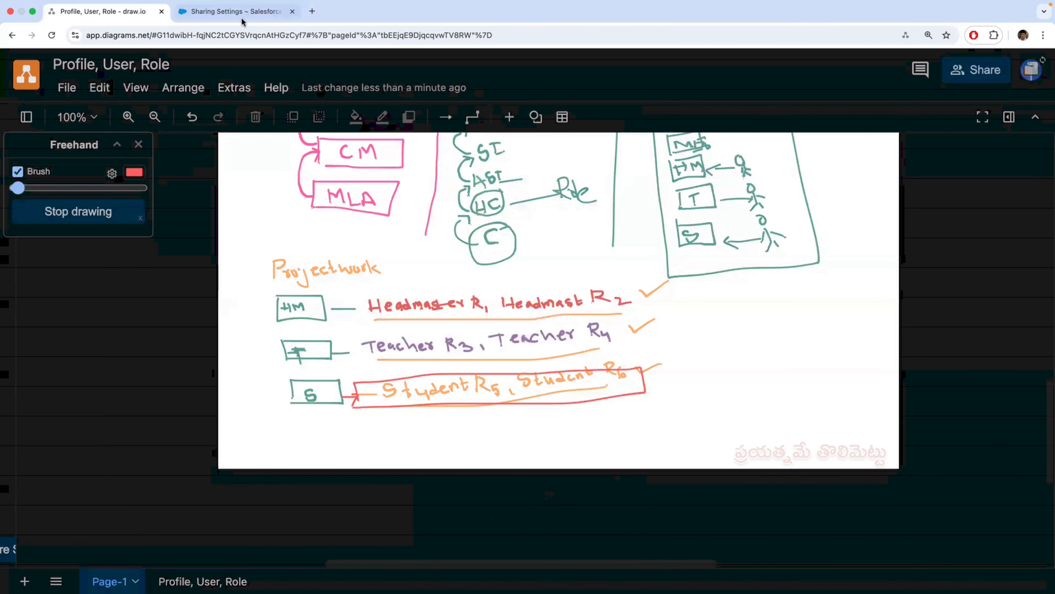
- Return to the administrator's Salesforce setup, search for "user" and open the Users list
left_click(234, 11)
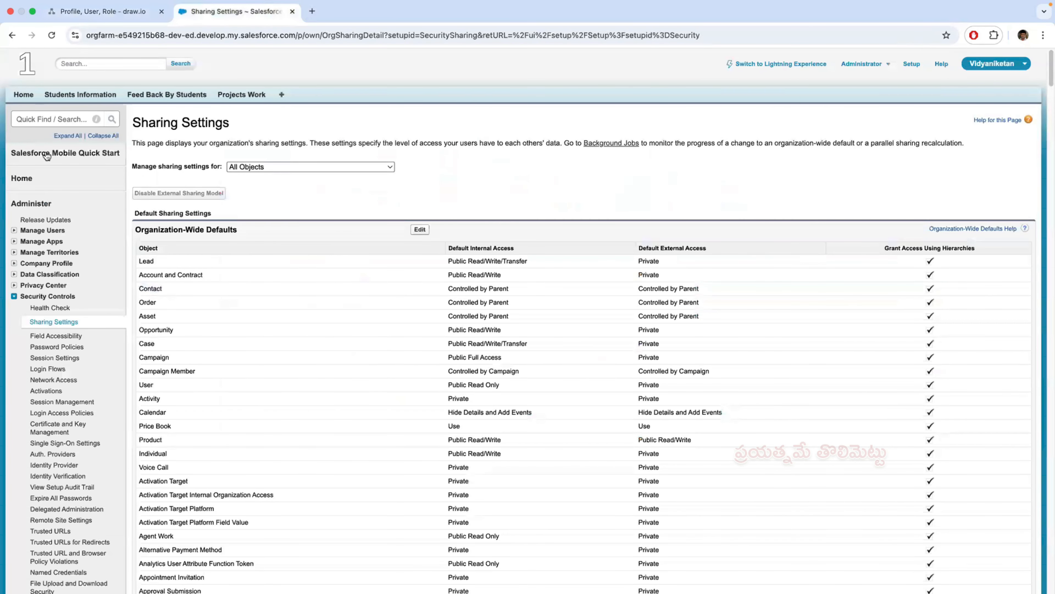
left_click(49, 118)
type("u")
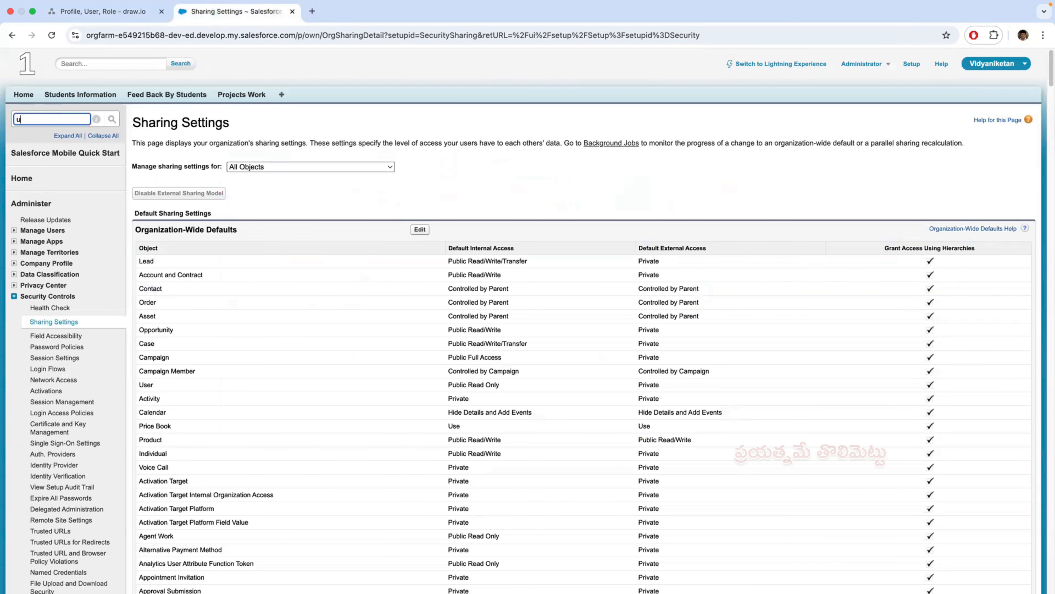
type("ser")
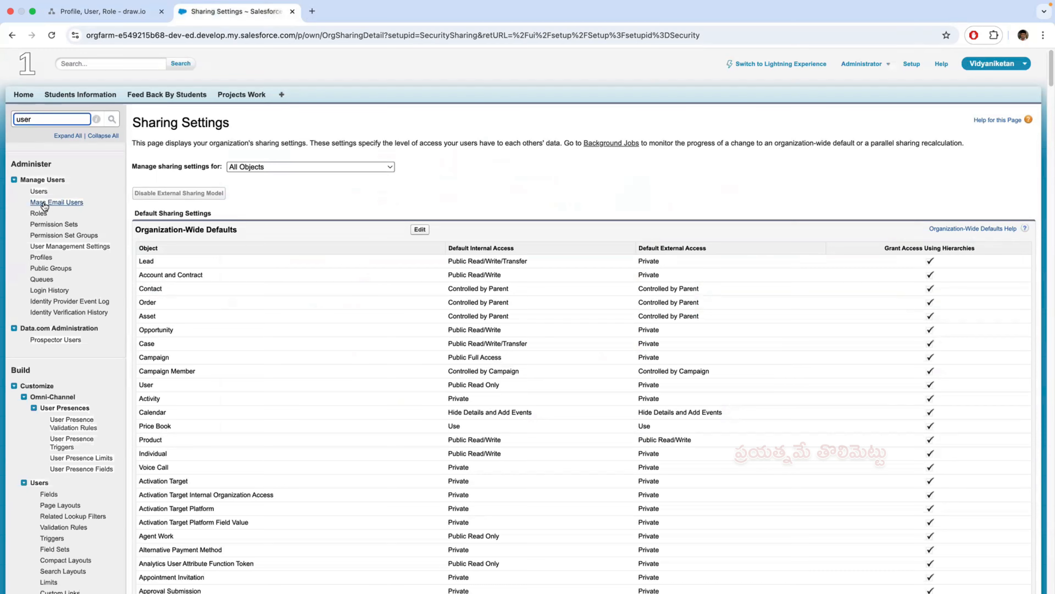
left_click(38, 194)
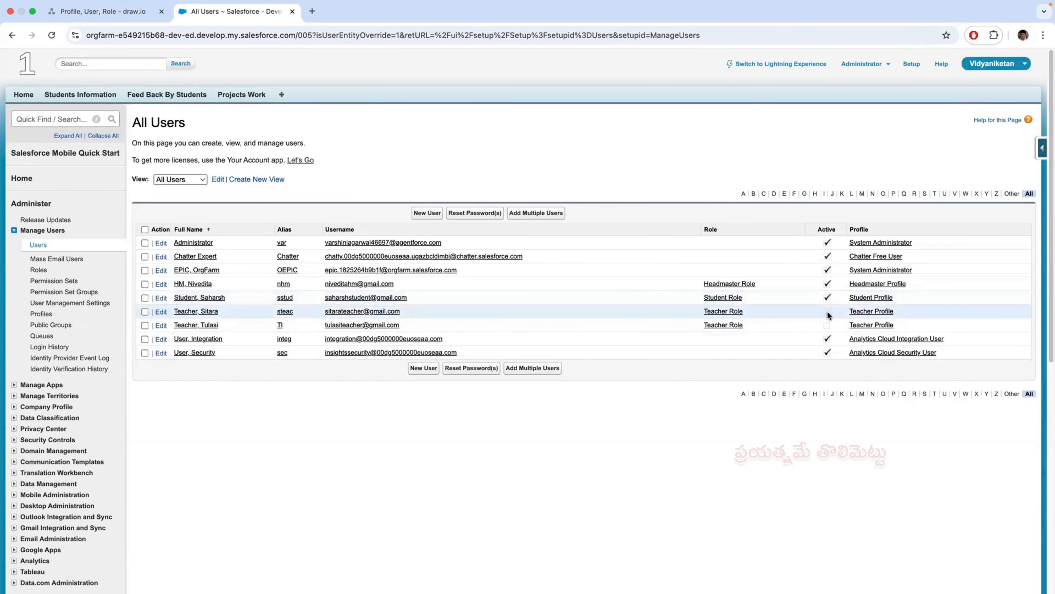
- Open the Student Role user for editing, deactivate the account, accept the deactivation notice and save
left_click(205, 297)
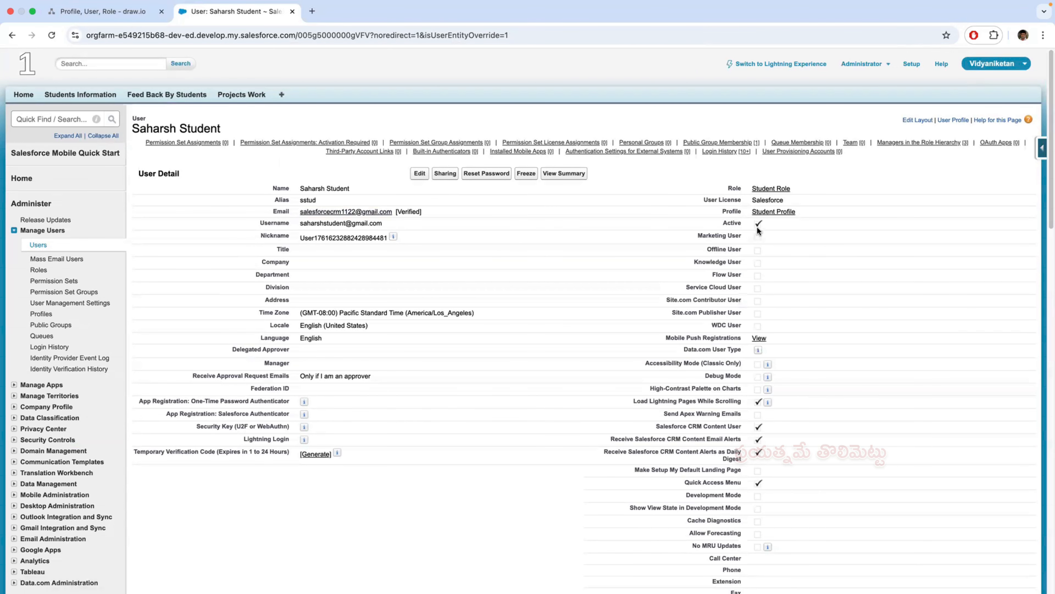
left_click(419, 173)
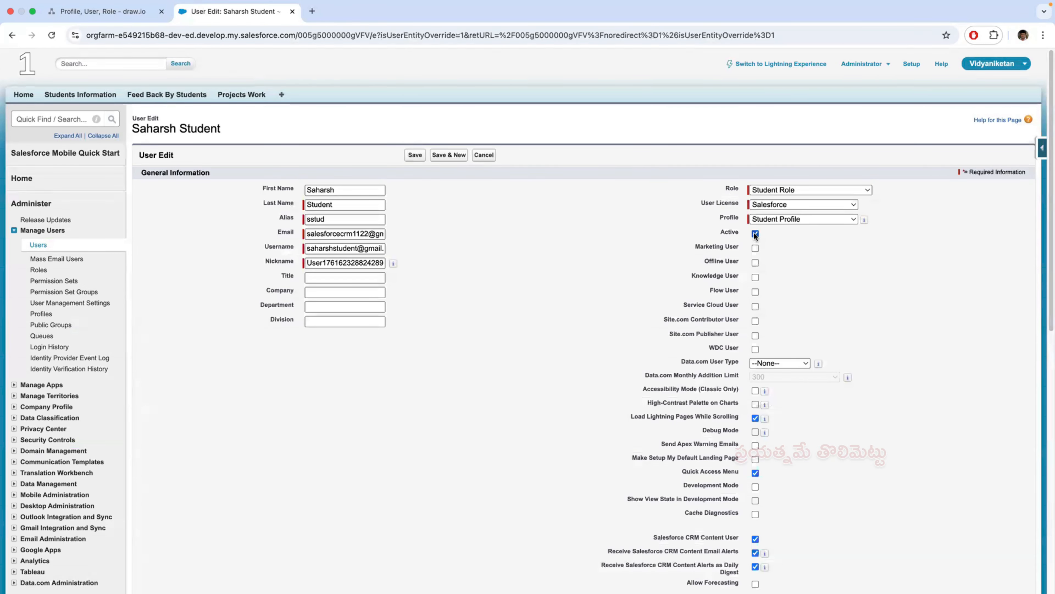
left_click(756, 233)
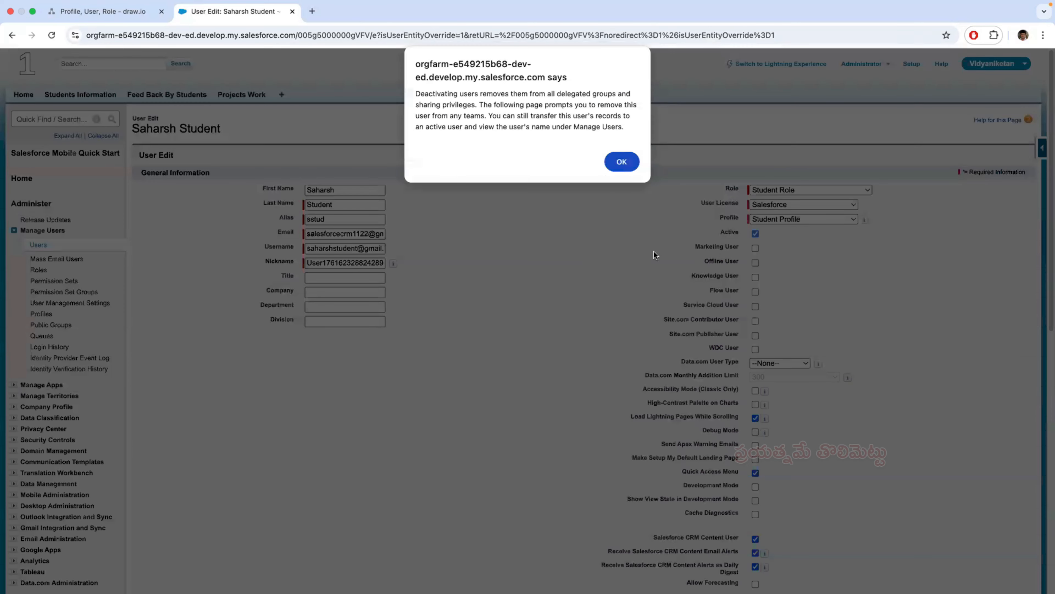
left_click(616, 164)
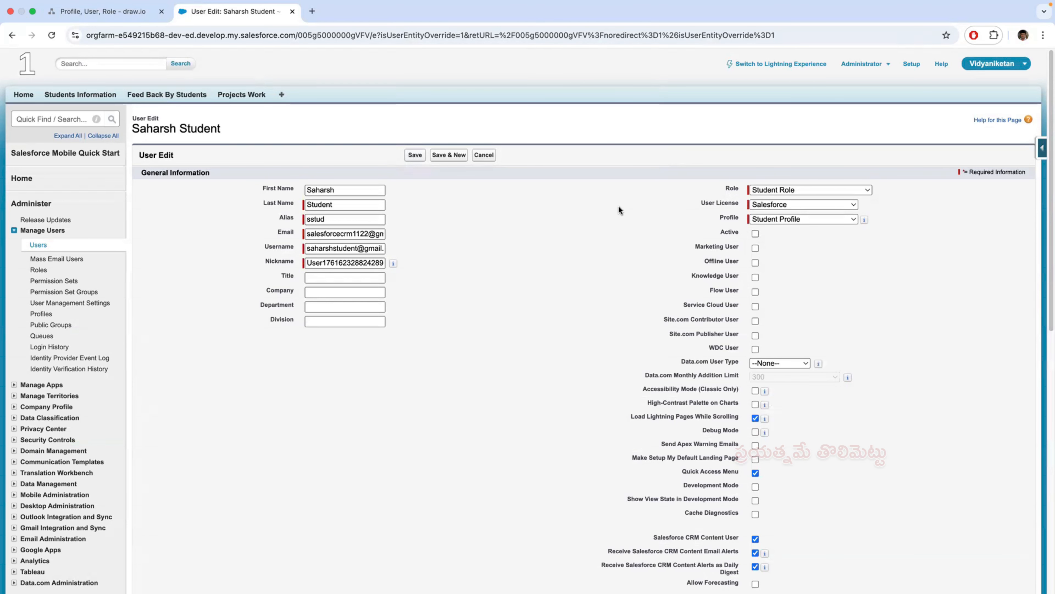
left_click(414, 156)
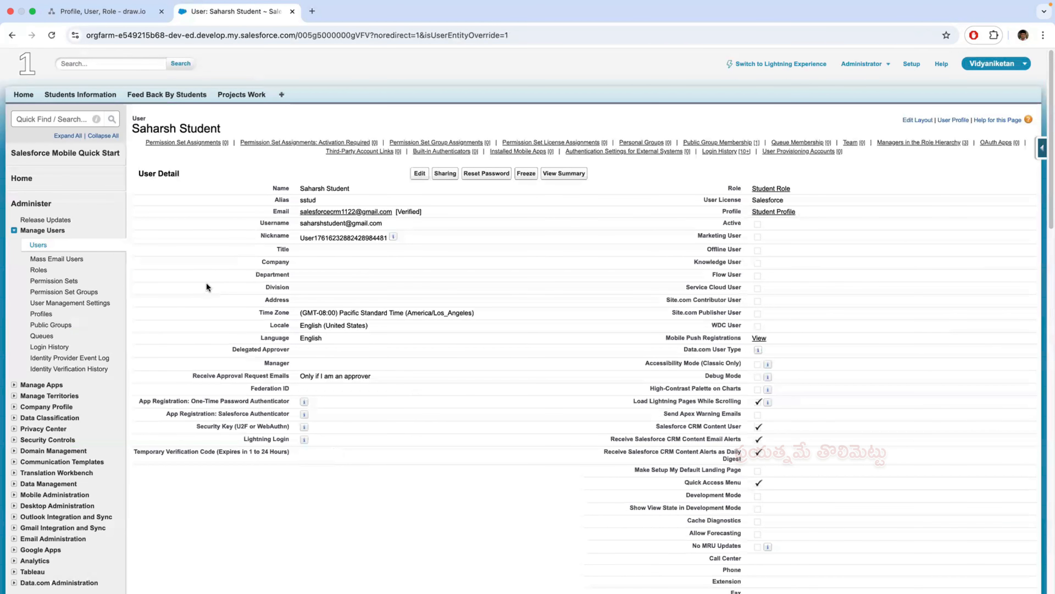
- Return to the Users list, mark the first-listed Teacher Role user as active and save
left_click(38, 244)
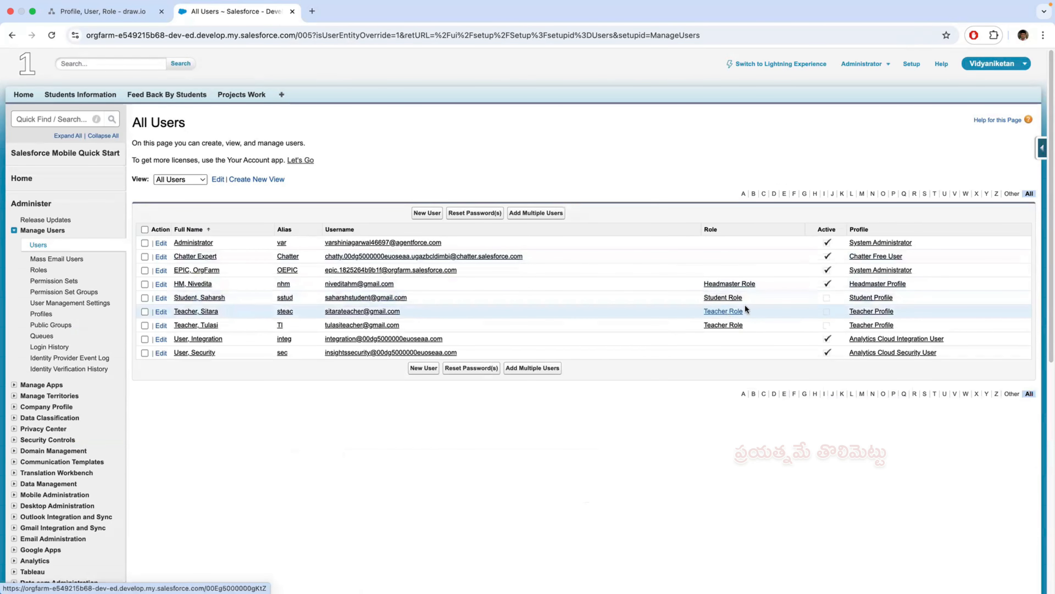
left_click(161, 312)
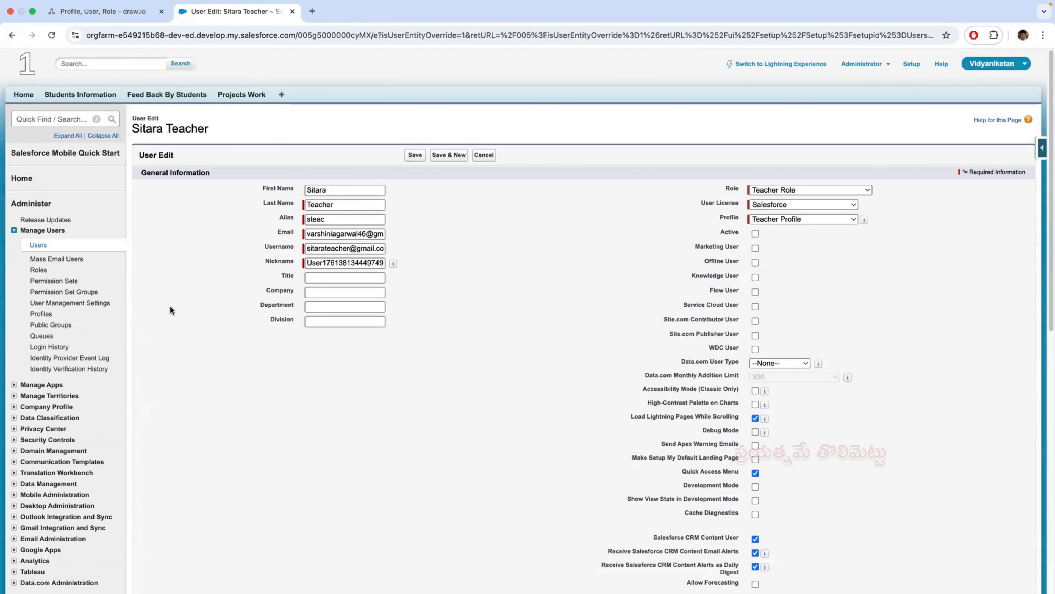
left_click(414, 155)
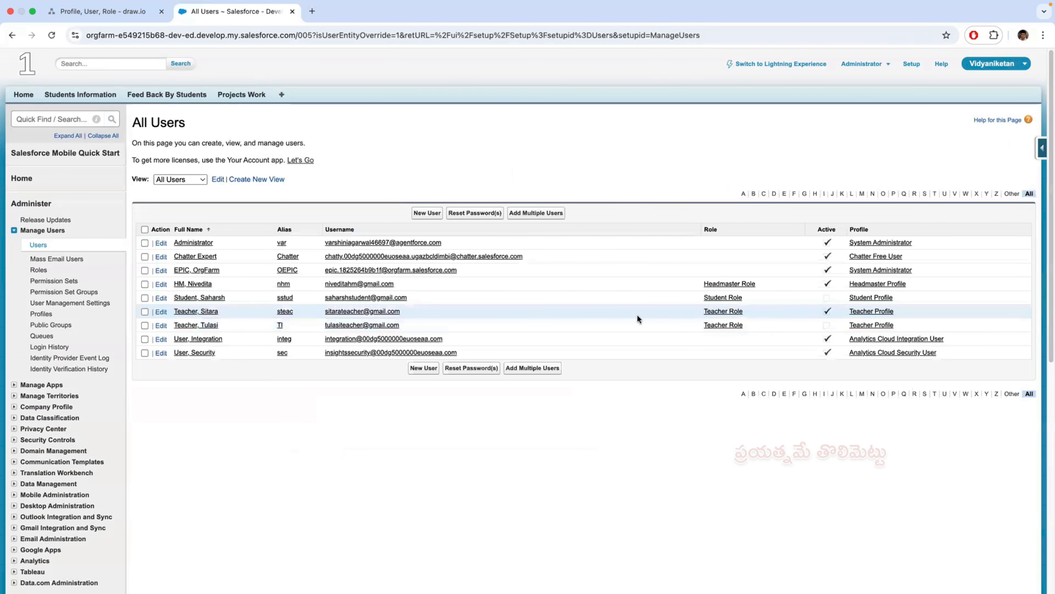
- Copy the active teacher's username and log the student out of the Safari session
left_click_drag(400, 311, 327, 311)
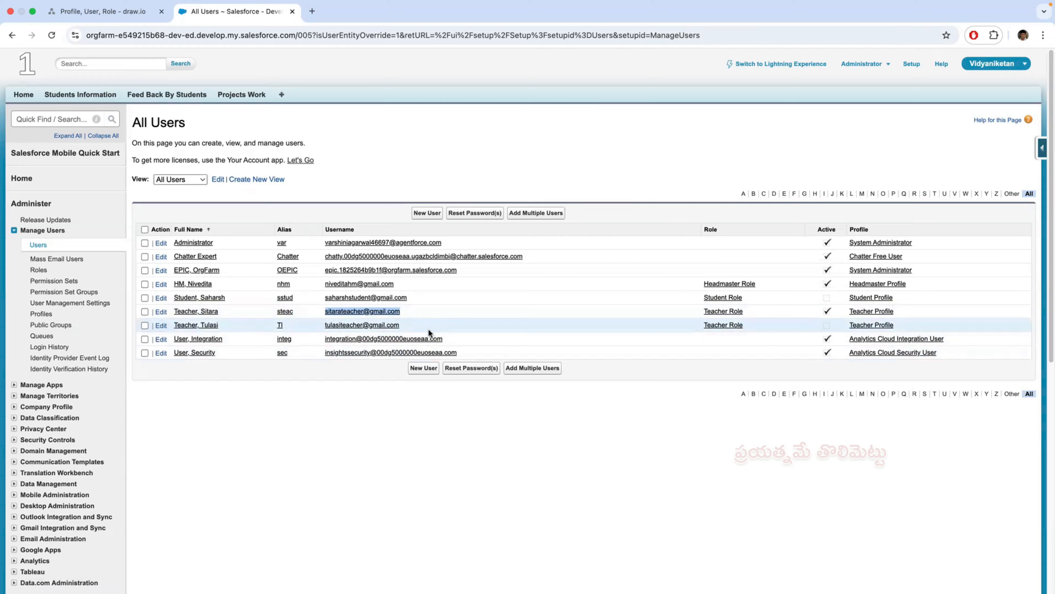
key("super+Tab")
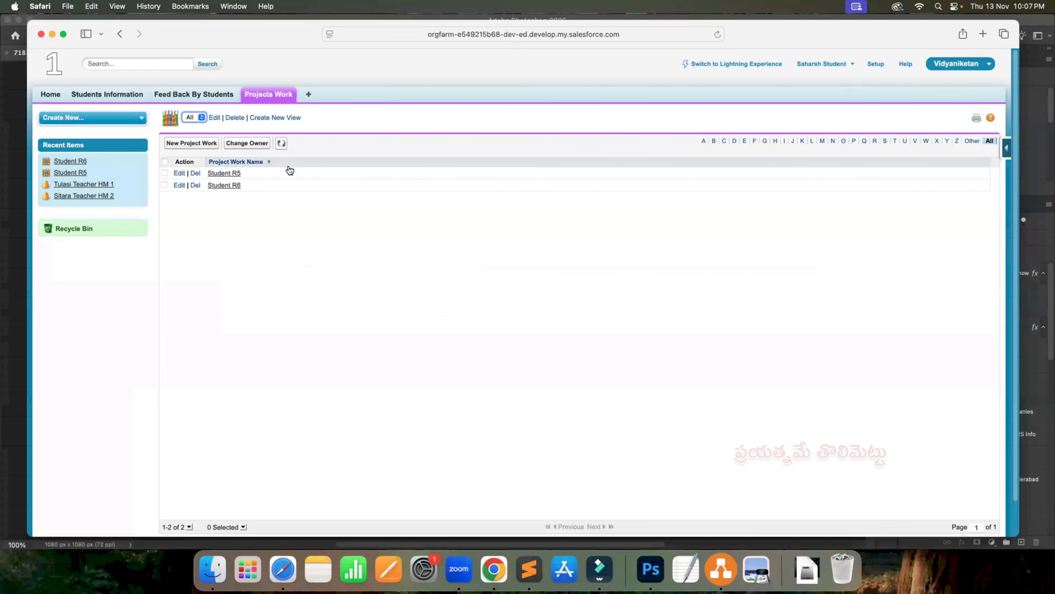
left_click(852, 66)
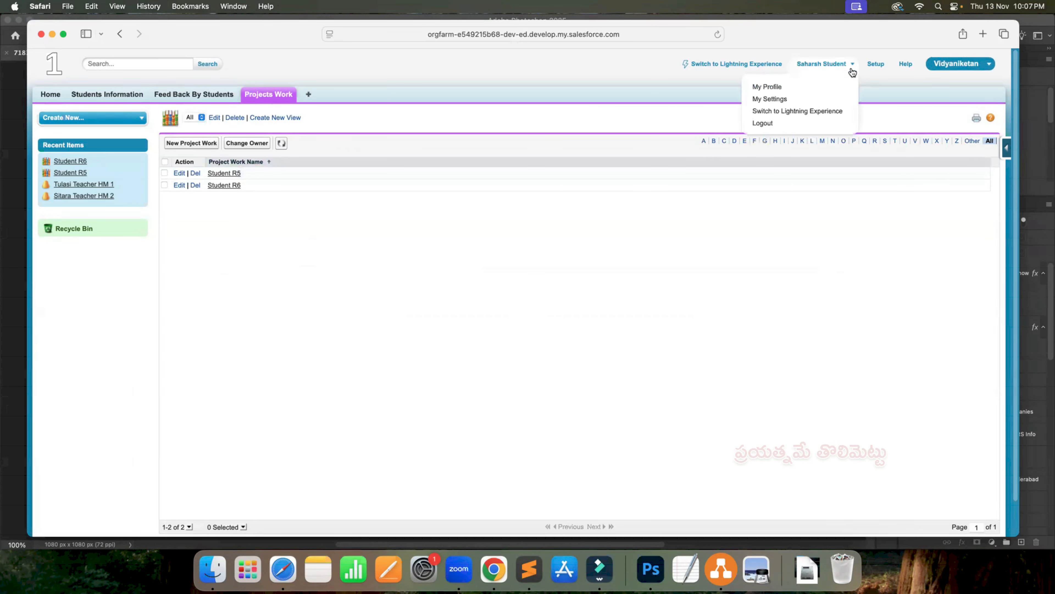
left_click(761, 123)
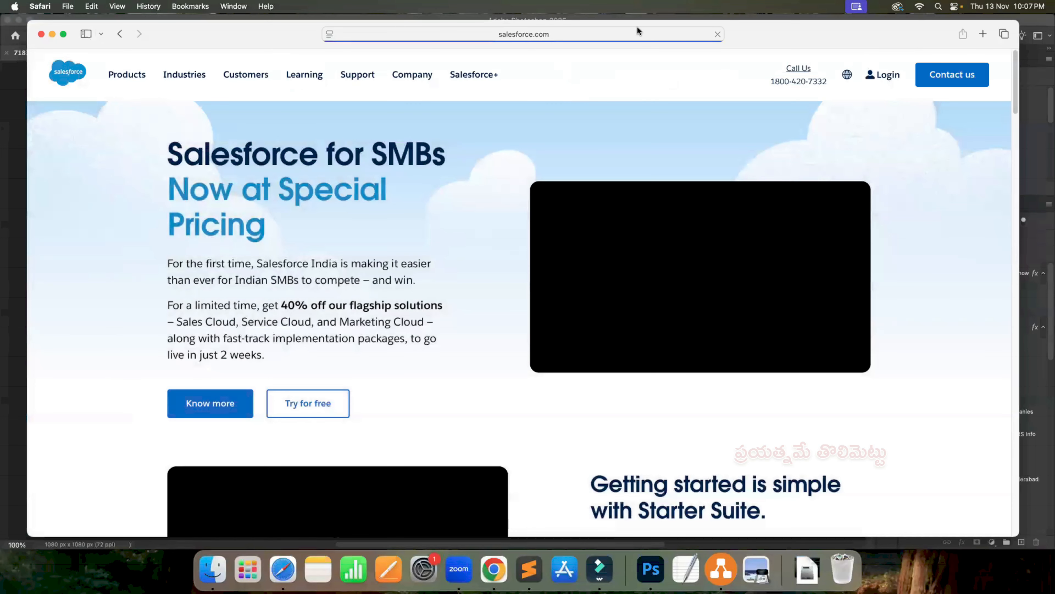
- Search for "login salesforce" in Safari and open the Salesforce login page
left_click(625, 34)
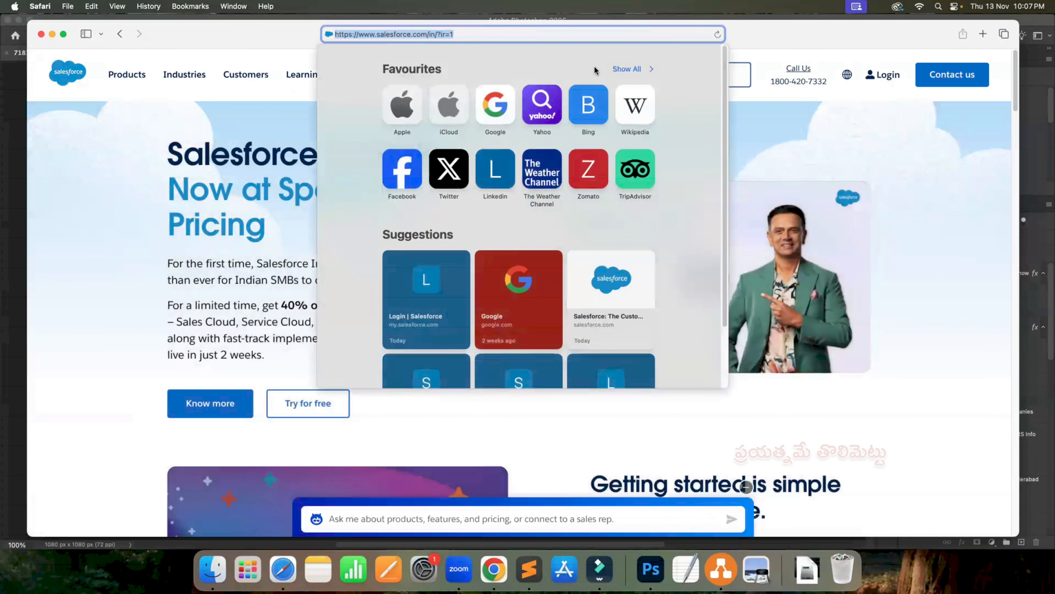
type("login salesforce")
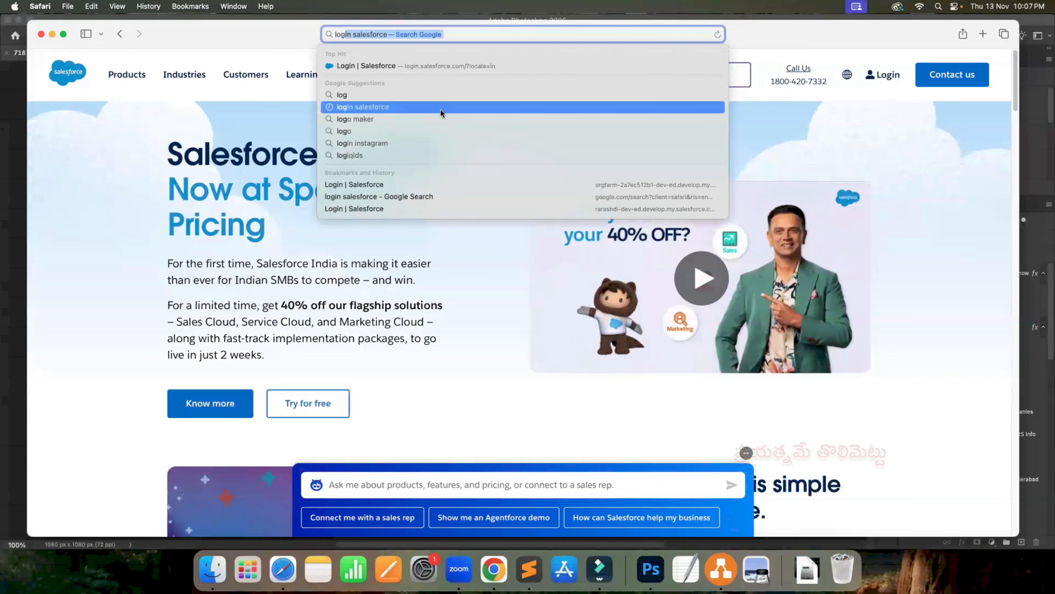
left_click(440, 107)
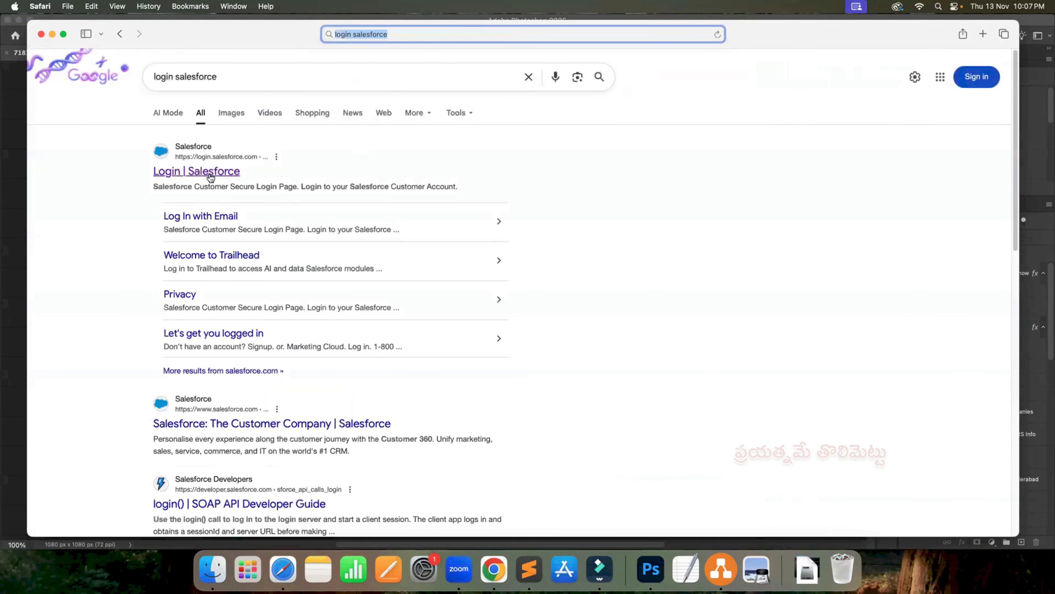
left_click(198, 171)
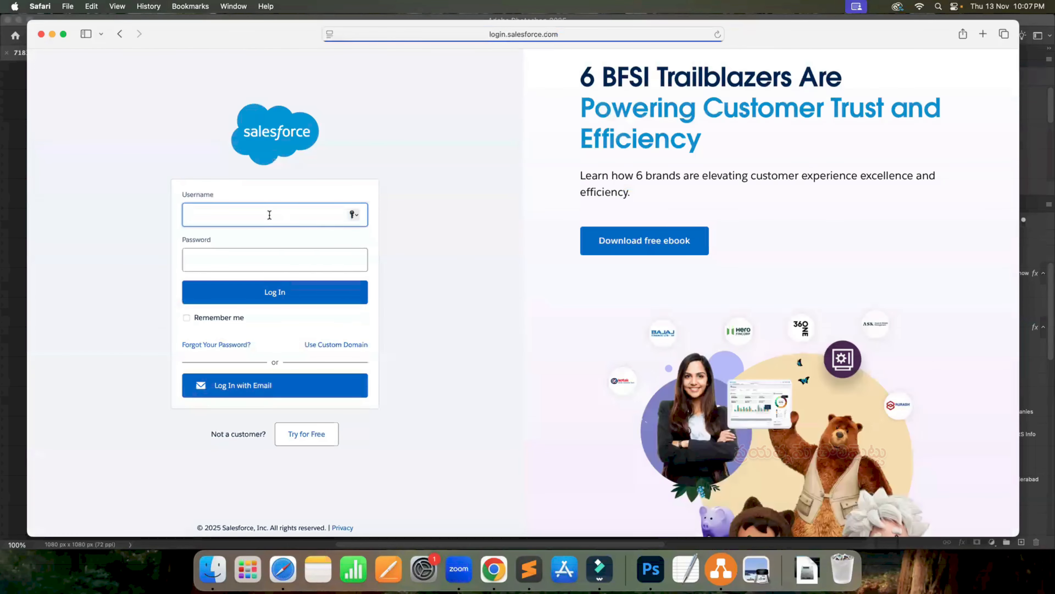
- Log in with the copied teacher username and the account password, decline saving the password and postpone the phone registration
key("super+v")
left_click(226, 256)
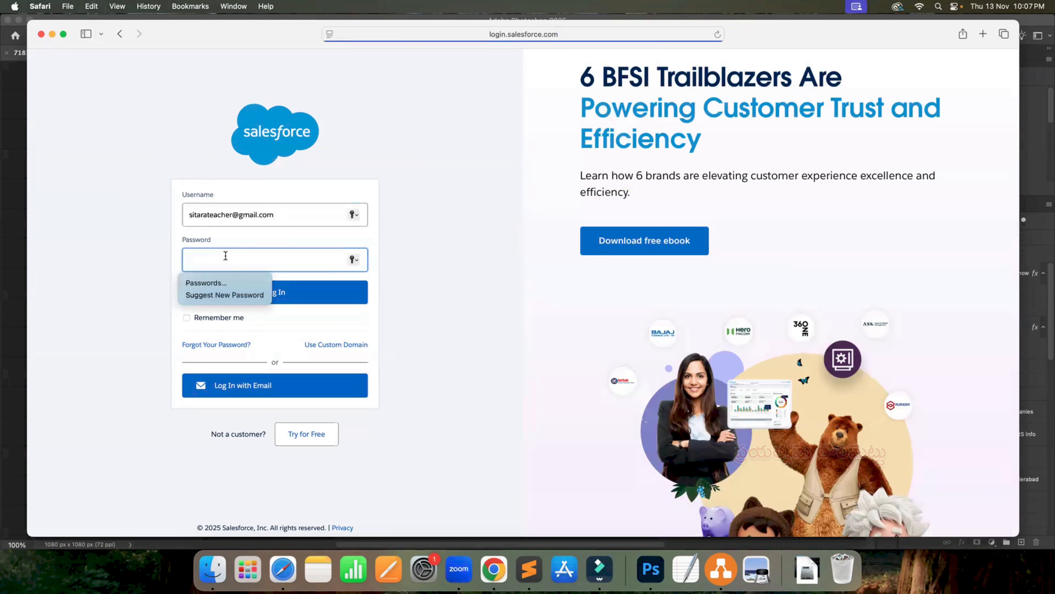
type("•")
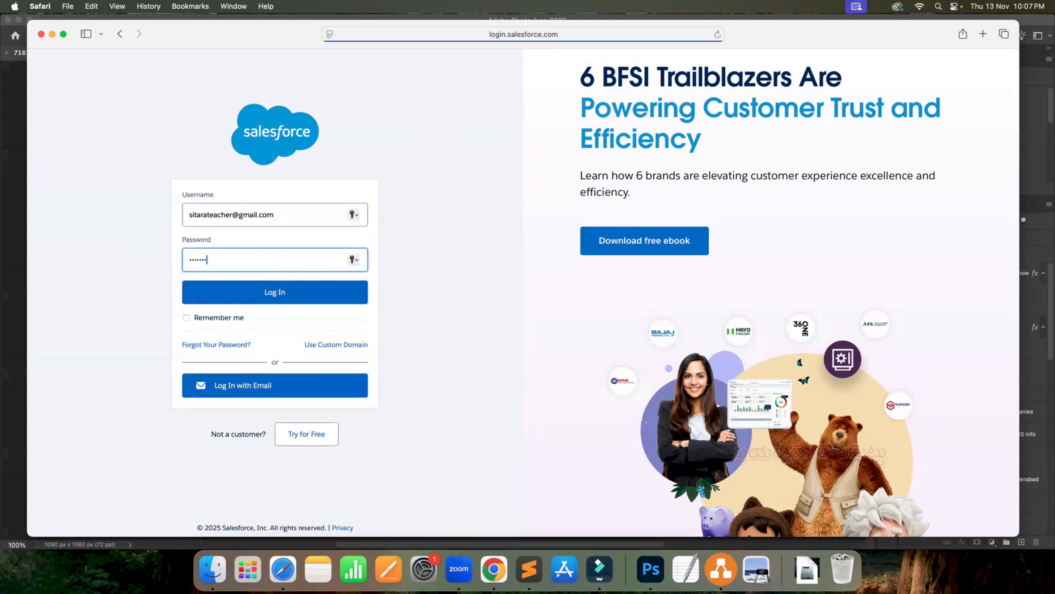
left_click(251, 302)
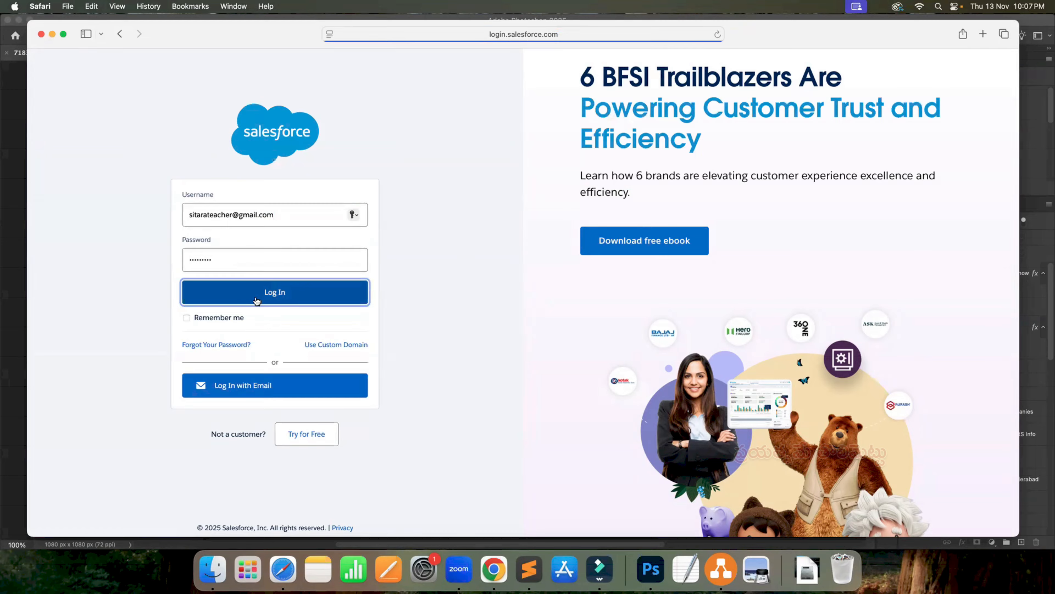
left_click(530, 345)
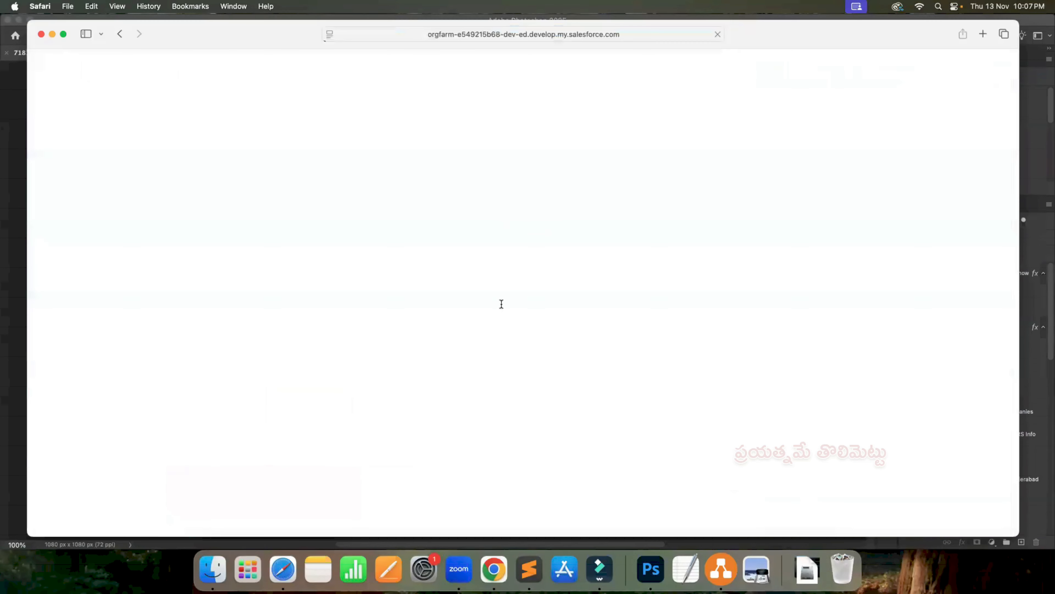
left_click(478, 379)
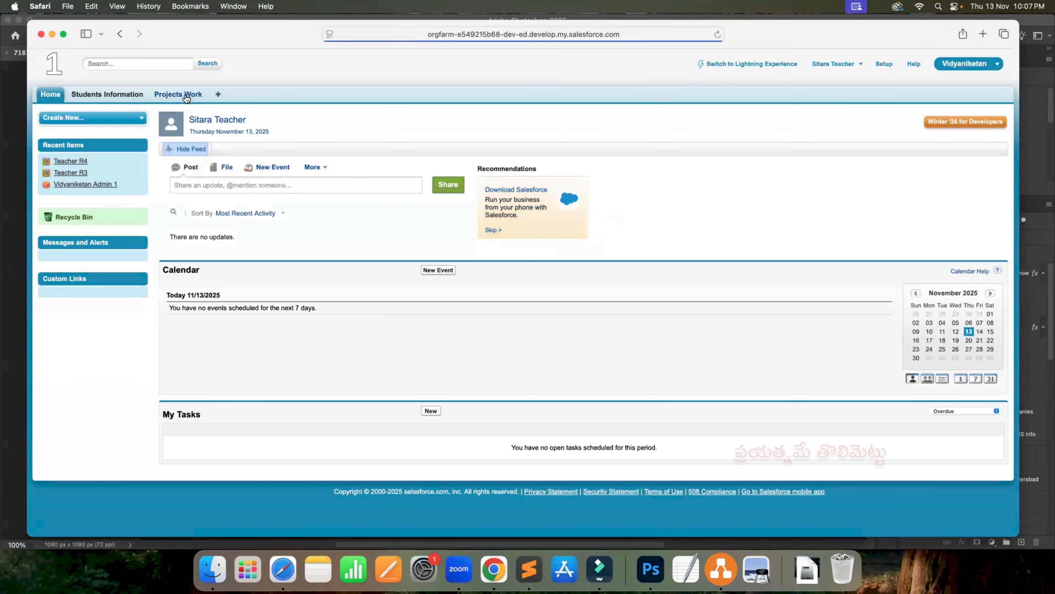
- Open the All list view of Projects Work as the teacher
left_click(186, 96)
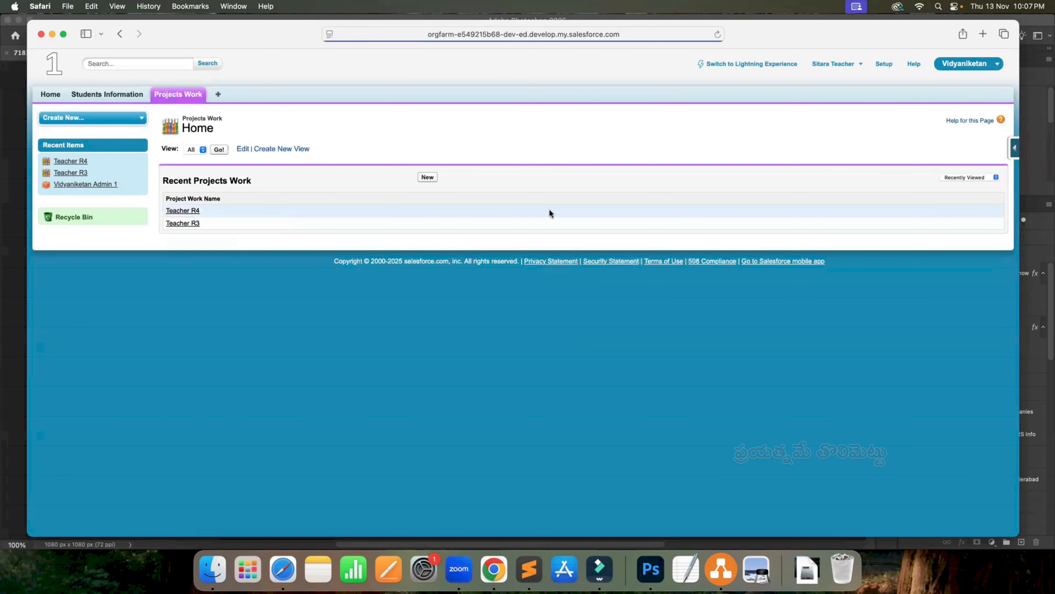
left_click(191, 151)
left_click(214, 149)
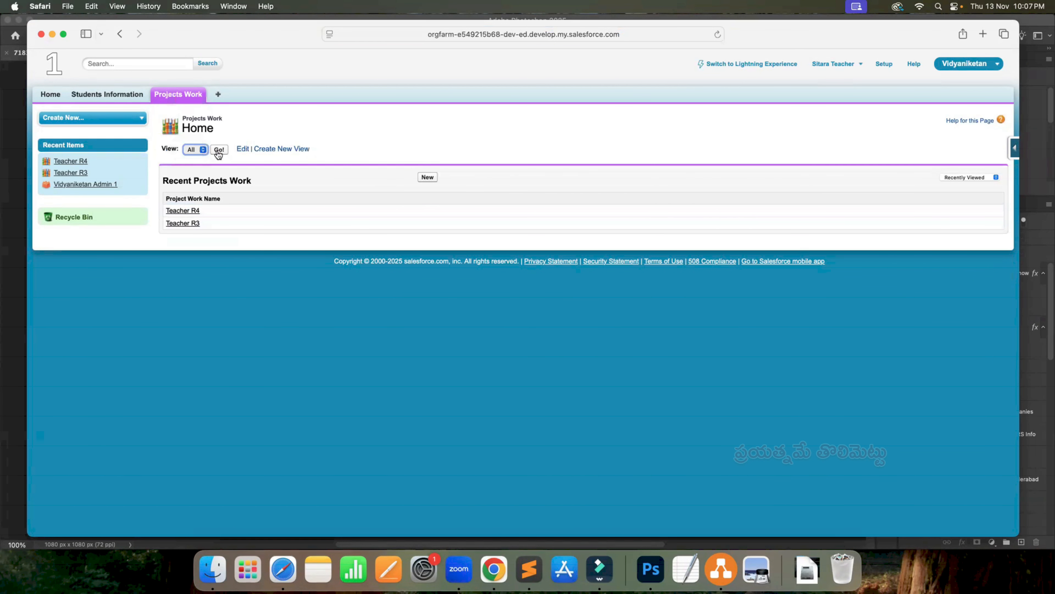
left_click(217, 150)
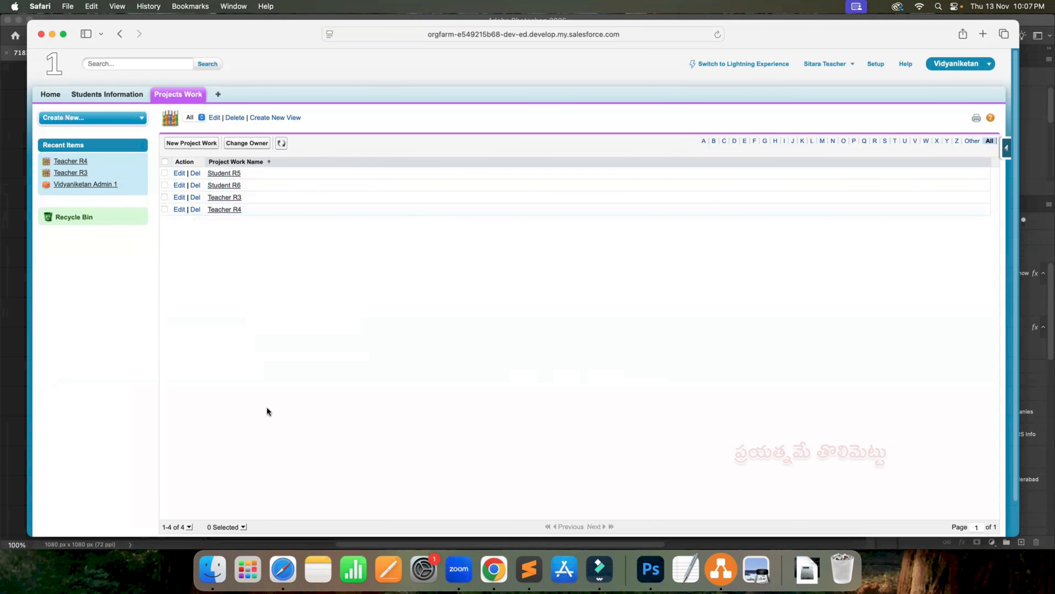
- Switch to the draw.io role diagram in Chrome and draw red arrows from the T box to the teacher and student records
key("ctrl+Right")
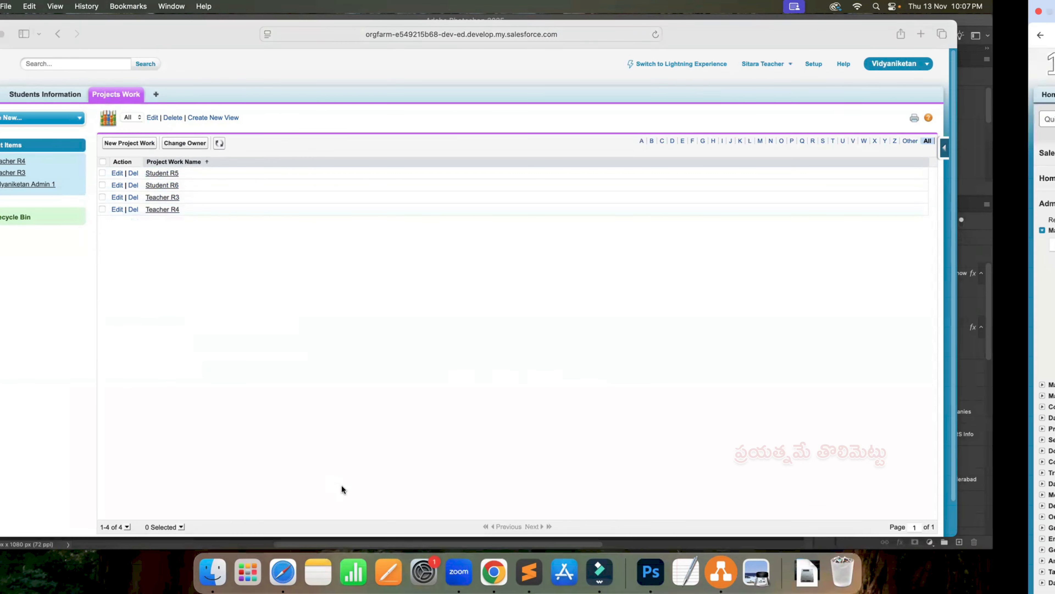
left_click(122, 11)
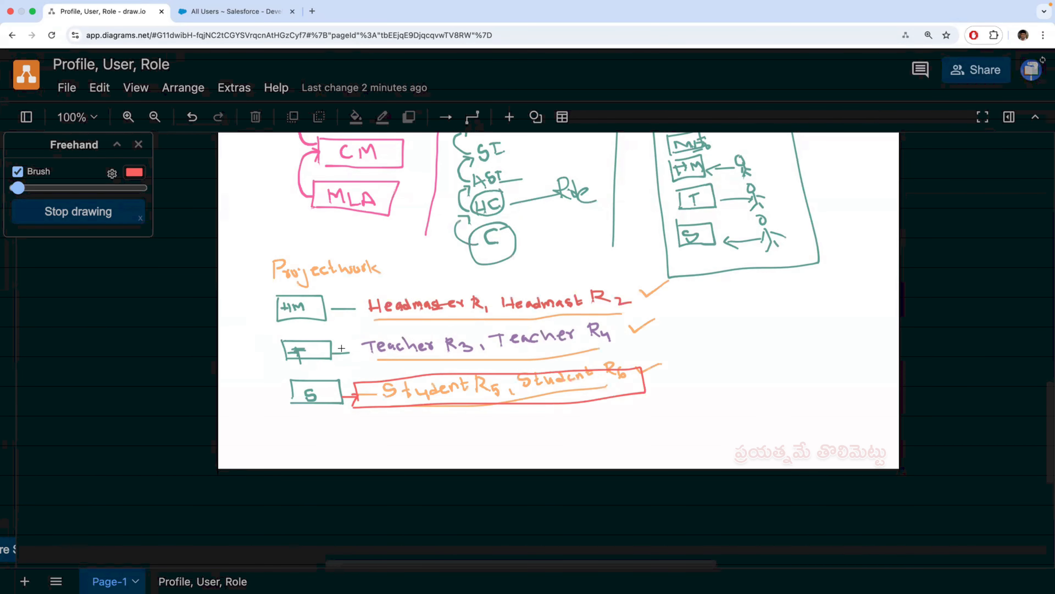
left_click_drag(349, 354, 348, 353)
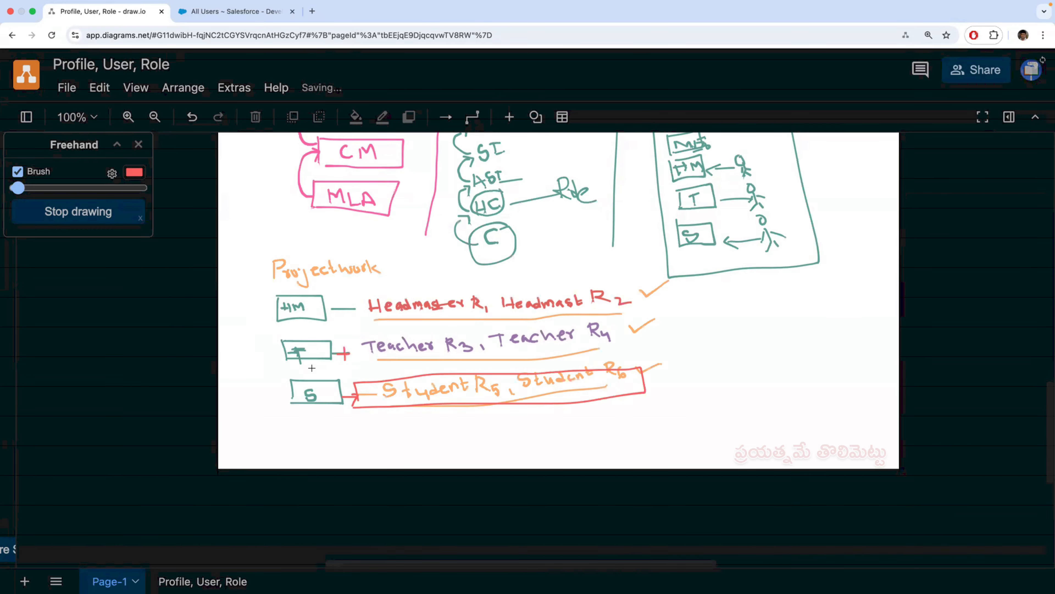
mouse_move(310, 365)
left_mouse_down()
mouse_move(370, 376)
mouse_move(359, 380)
mouse_move(364, 353)
mouse_move(358, 359)
left_mouse_up()
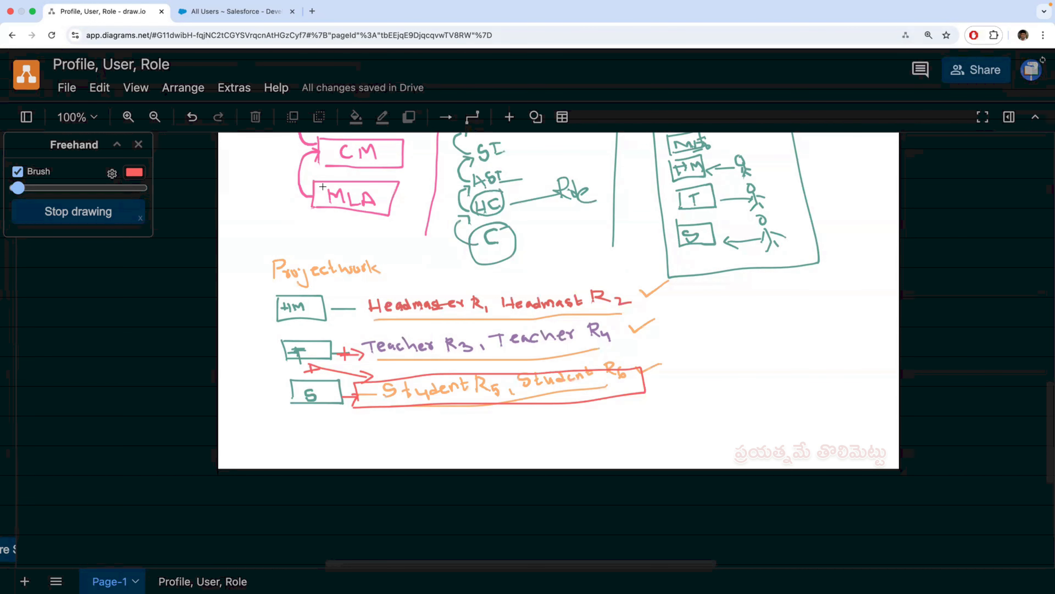
- Check the teacher's record list against the diagram and draw a crossed arrow from T to HM and a ticked arrow from T to S
key("ctrl+Left")
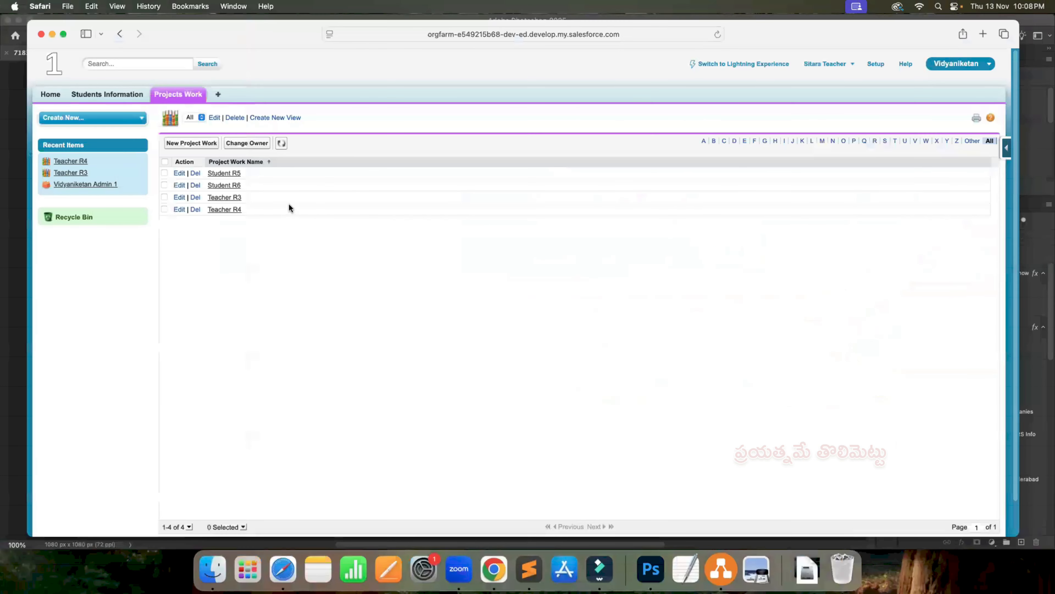
left_click(190, 117)
key("ctrl+Right")
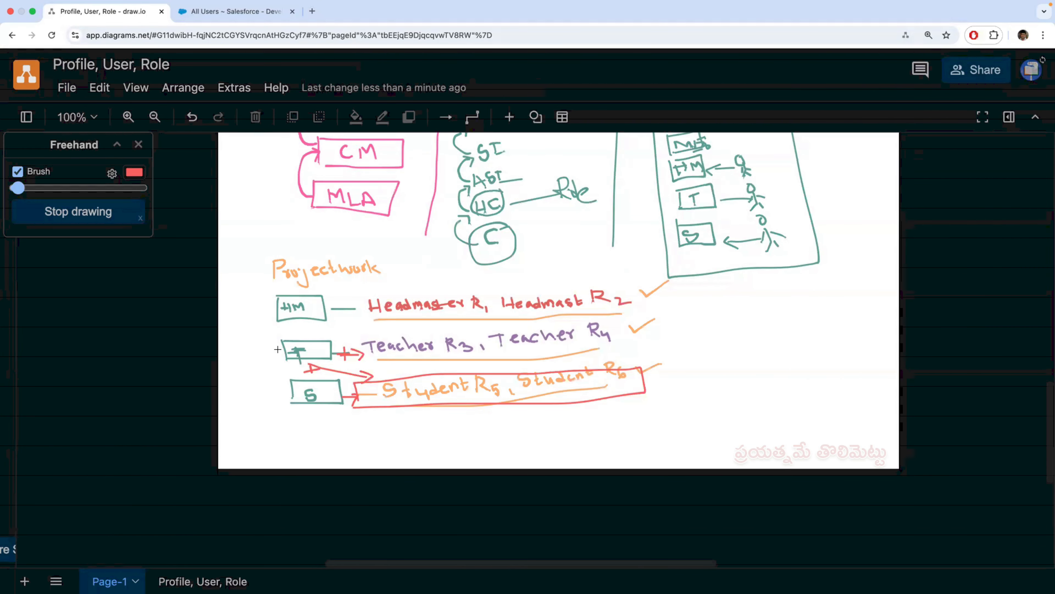
key("ctrl+Left")
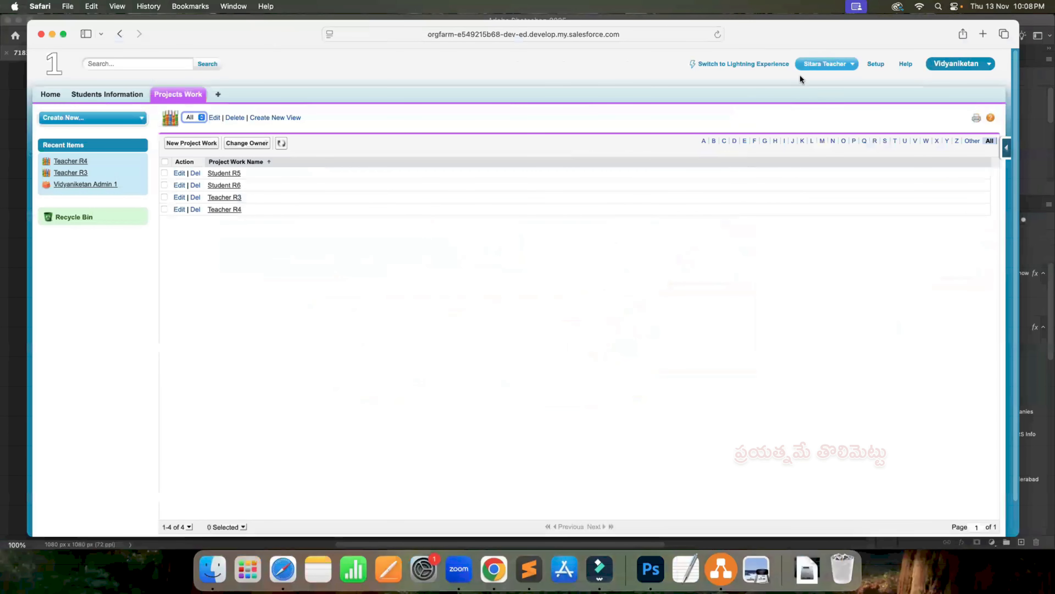
key("ctrl+Right")
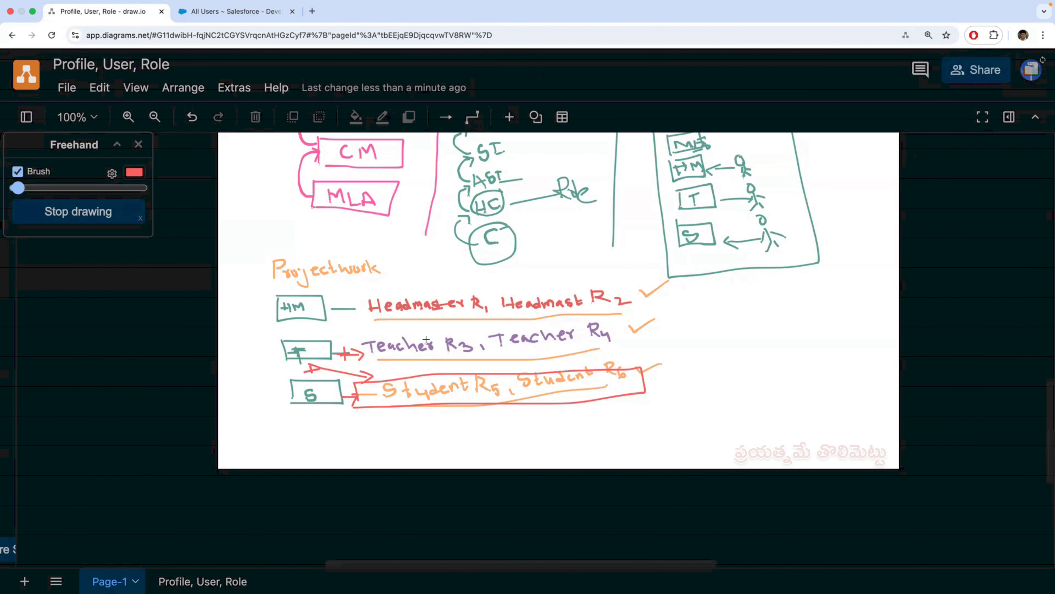
key("ctrl+Left")
mouse_move(275, 348)
left_mouse_down()
mouse_move(258, 332)
mouse_move(272, 308)
left_mouse_up()
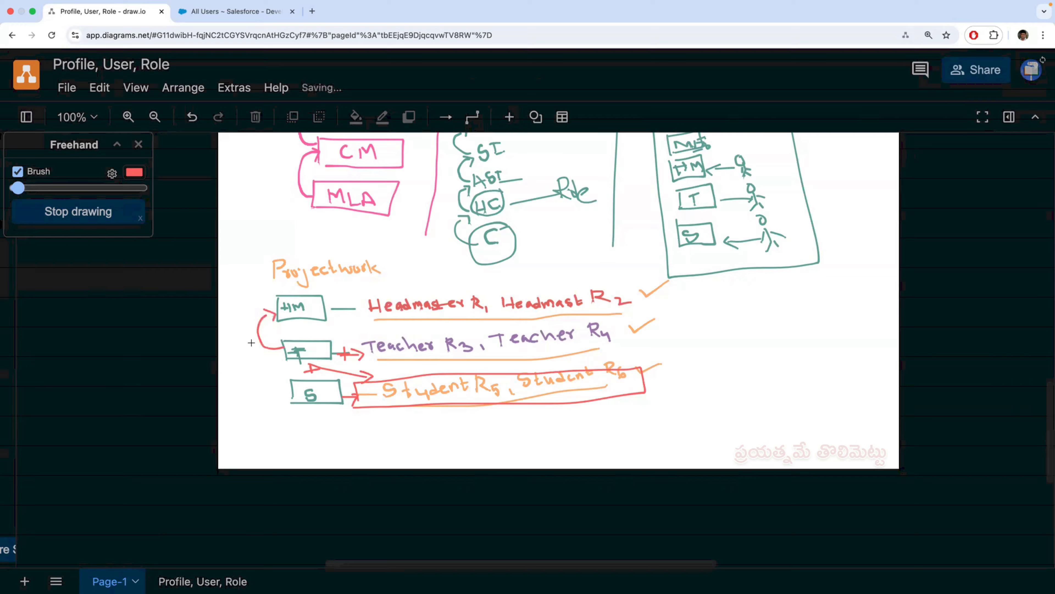
mouse_move(240, 341)
left_mouse_down()
mouse_move(259, 346)
mouse_move(248, 360)
mouse_move(265, 357)
mouse_move(273, 391)
mouse_move(274, 360)
left_mouse_up()
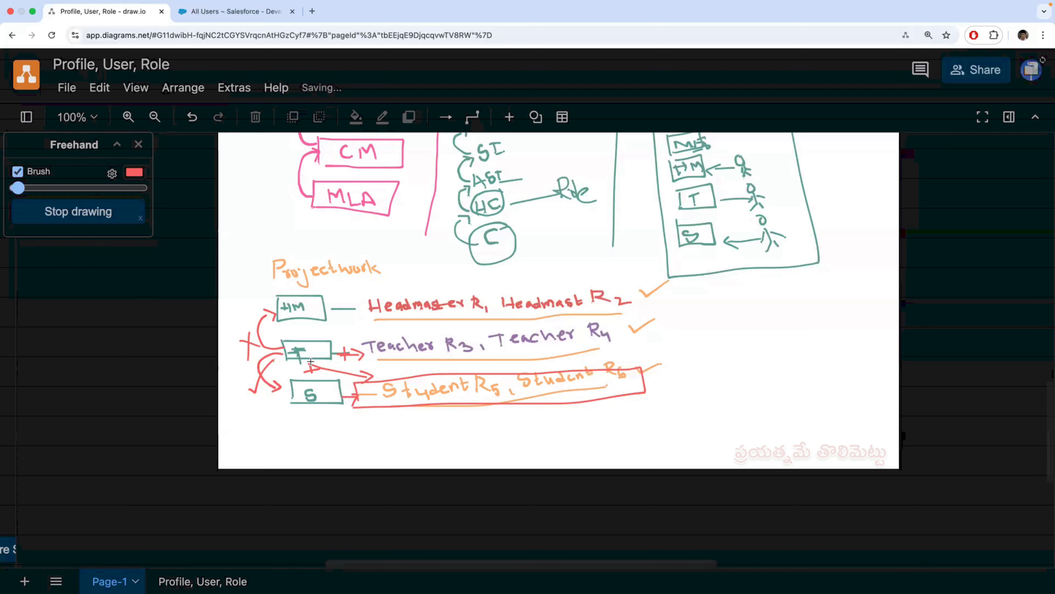
- Compare the All Users list and the teacher's Project Work records with the arrows in the role diagram
left_click(243, 17)
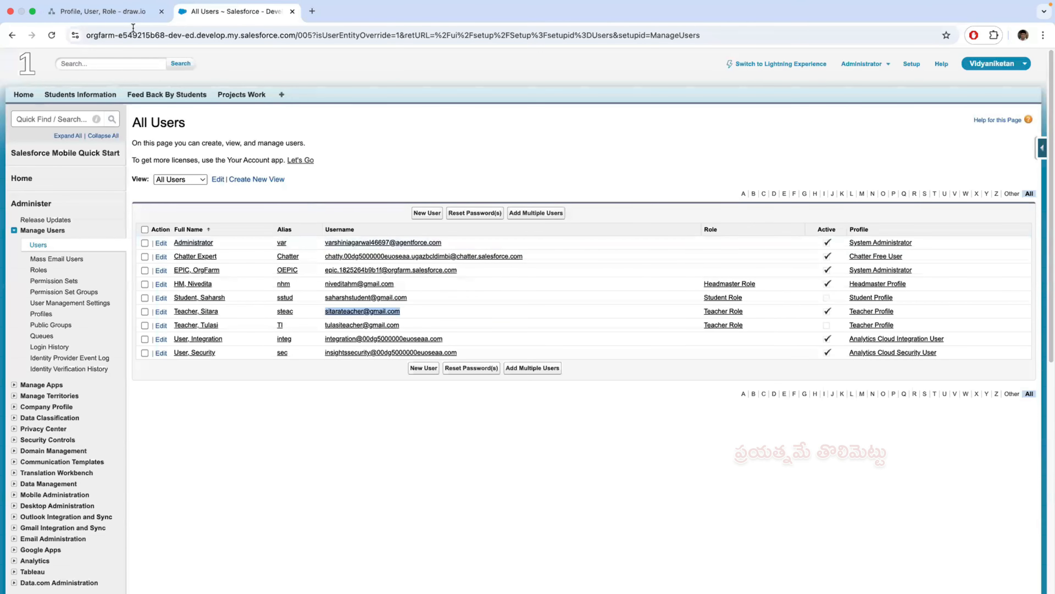
left_click(129, 17)
left_click(239, 16)
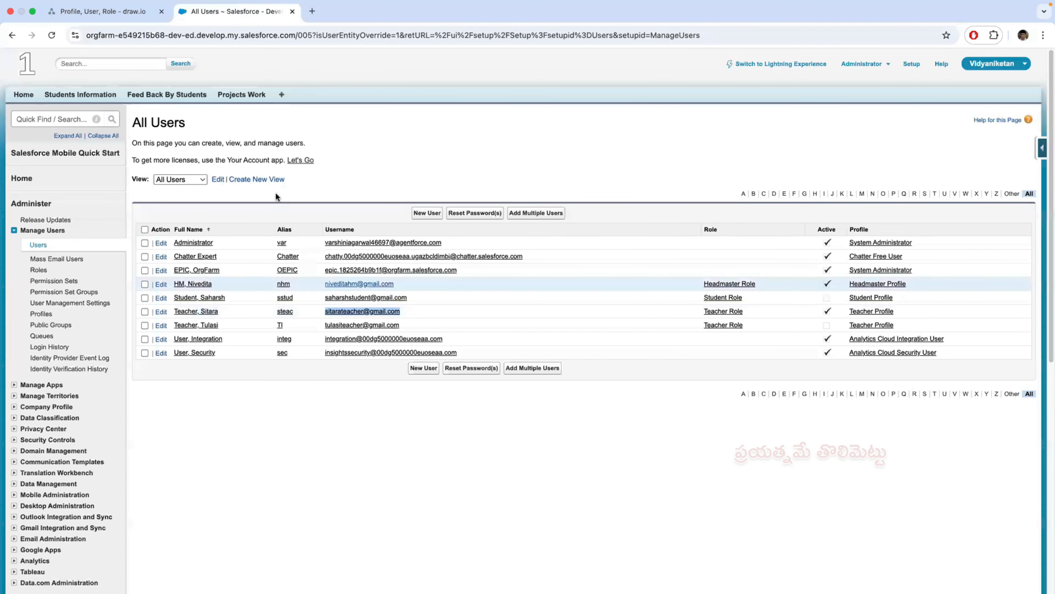
left_click(119, 15)
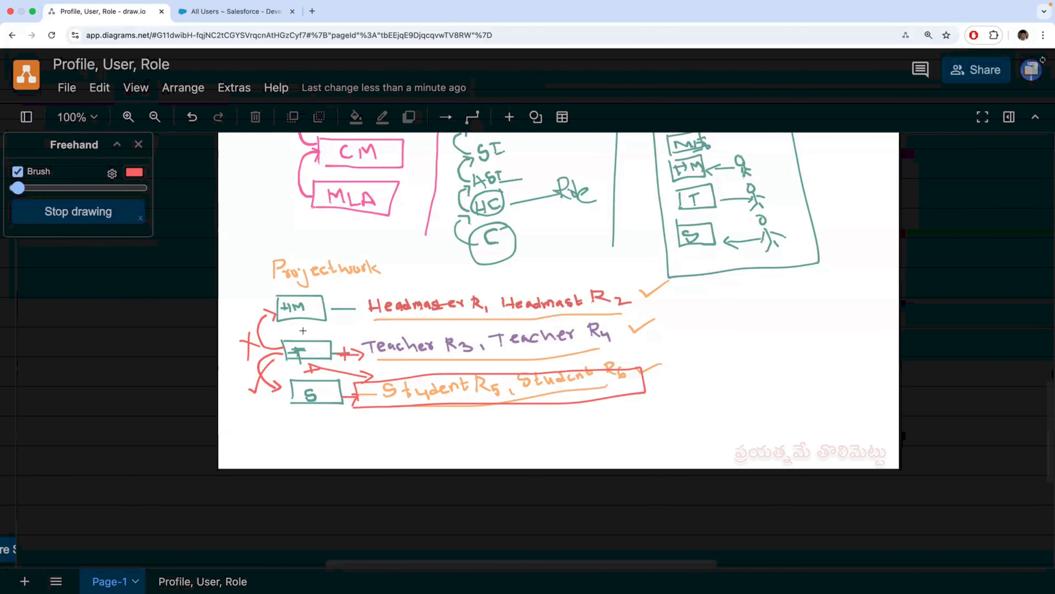
key("super+Tab")
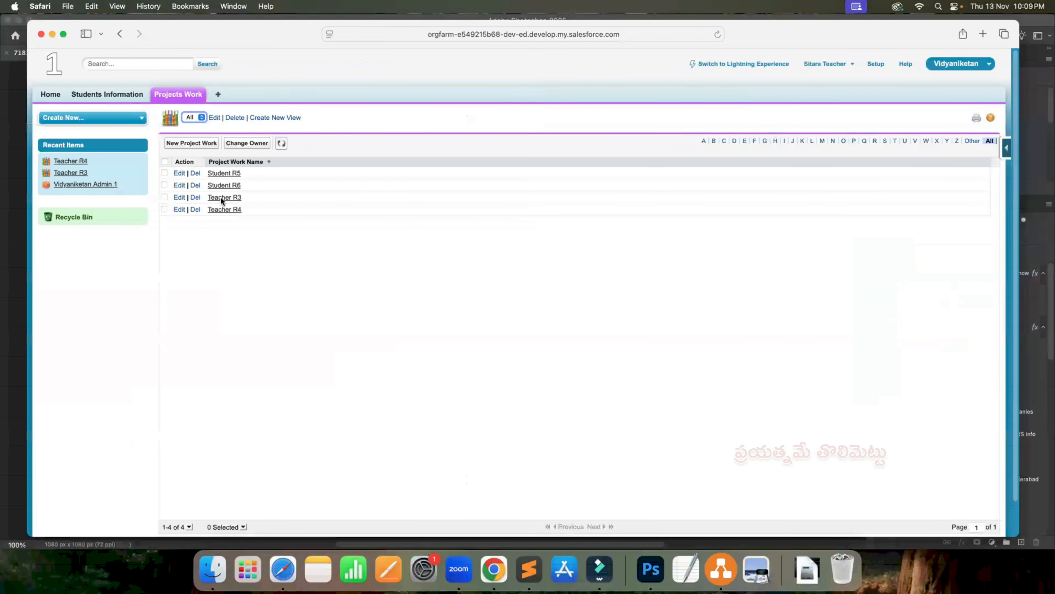
key("super+Tab")
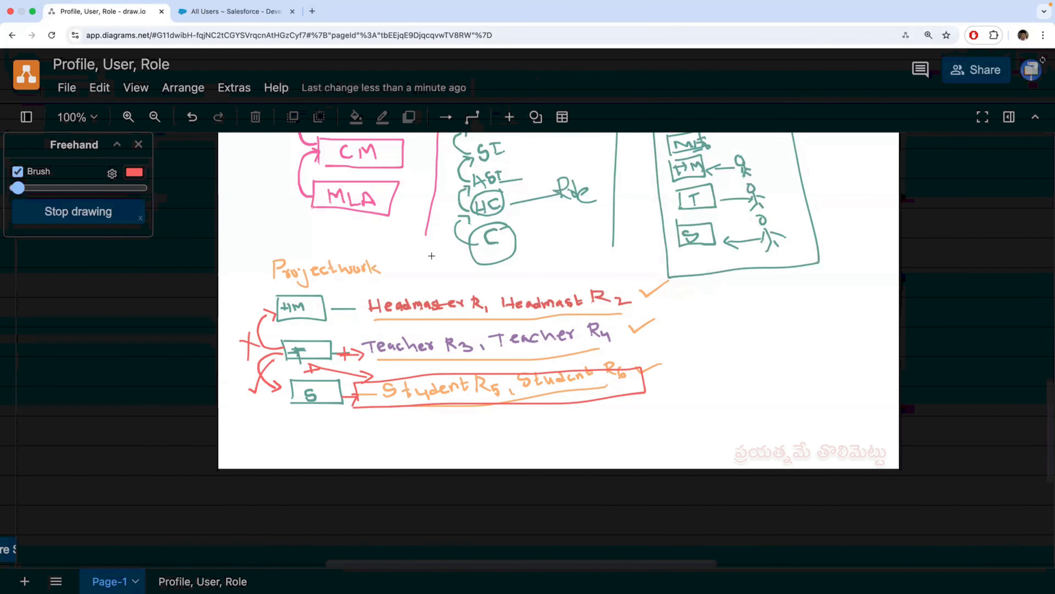
key("ctrl+Tab")
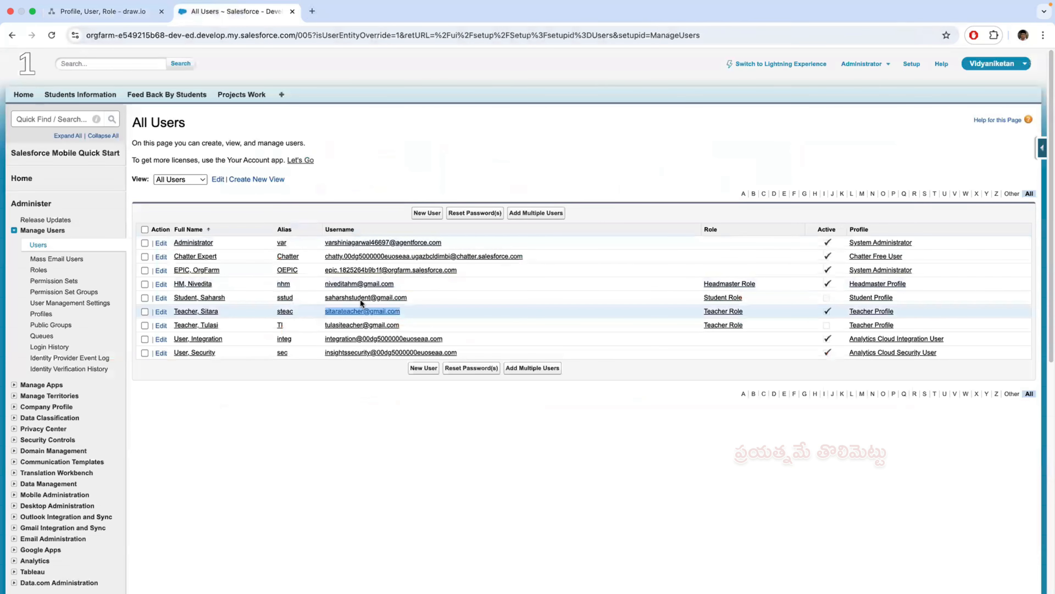
left_click(124, 12)
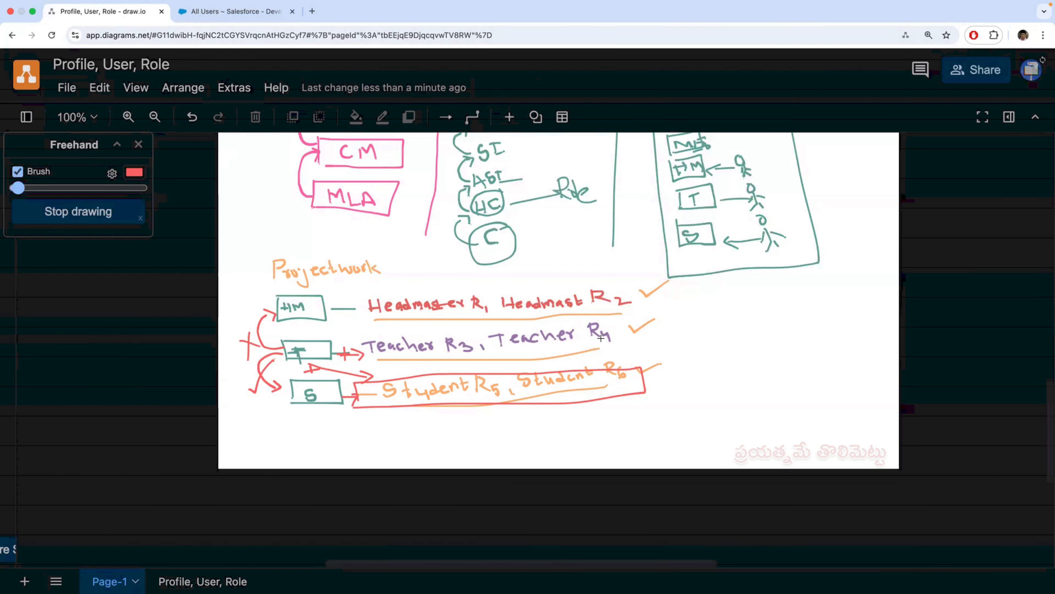
- Draw a tall red box containing a tick beside the Projectwork record lists in the diagram
left_click_drag(700, 295, 709, 358)
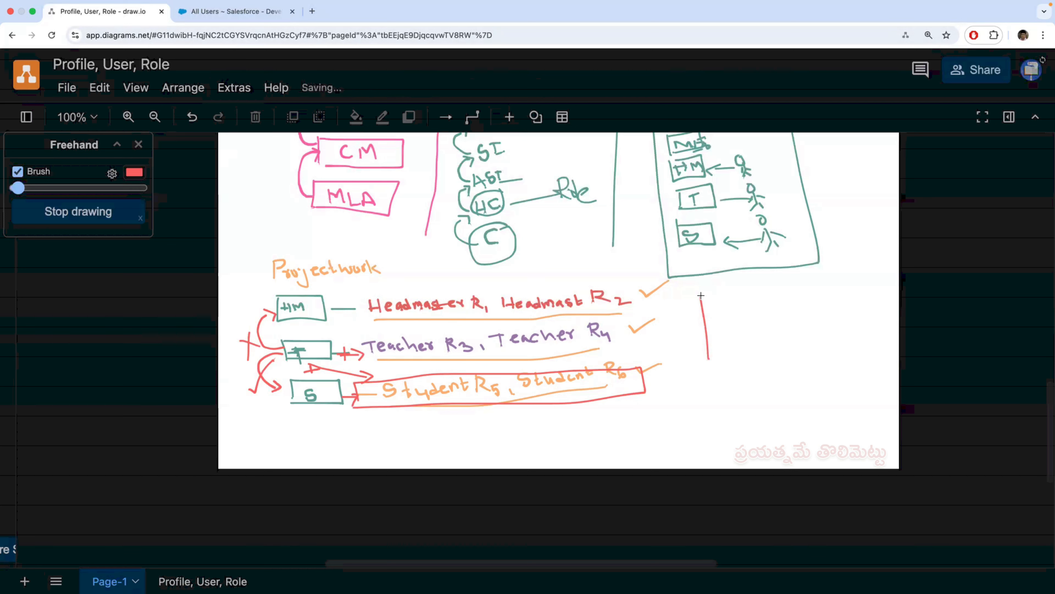
mouse_move(700, 294)
left_mouse_down()
mouse_move(731, 293)
mouse_move(746, 363)
mouse_move(702, 386)
left_mouse_up()
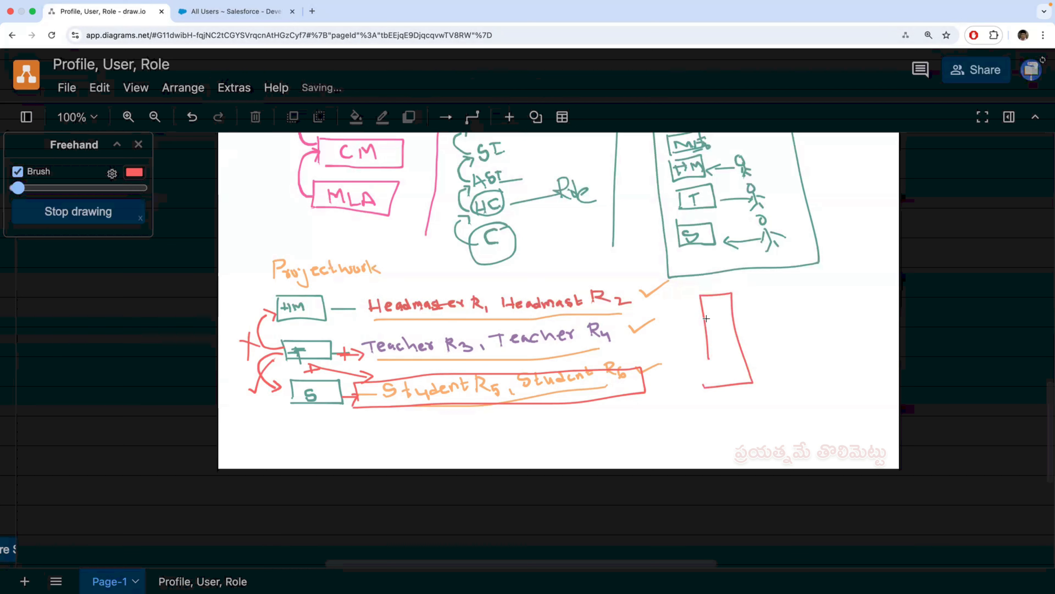
mouse_move(708, 316)
left_mouse_down()
mouse_move(715, 332)
mouse_move(736, 303)
left_mouse_up()
- Copy the Headmaster Role user's username from All Users and log the teacher out of the Safari session
left_click(243, 11)
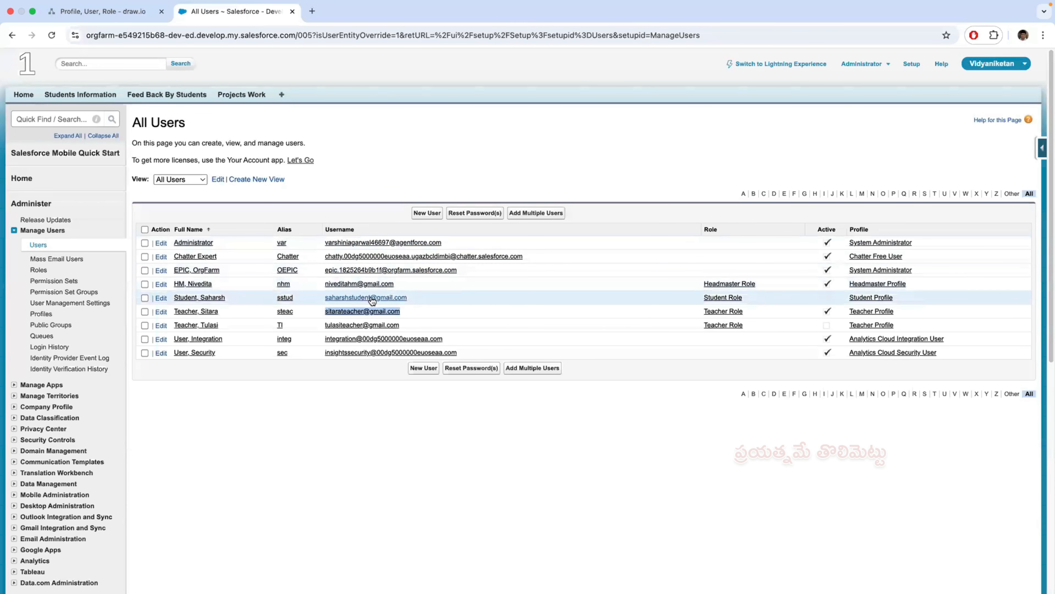
left_click_drag(397, 285, 328, 283)
key("super+c")
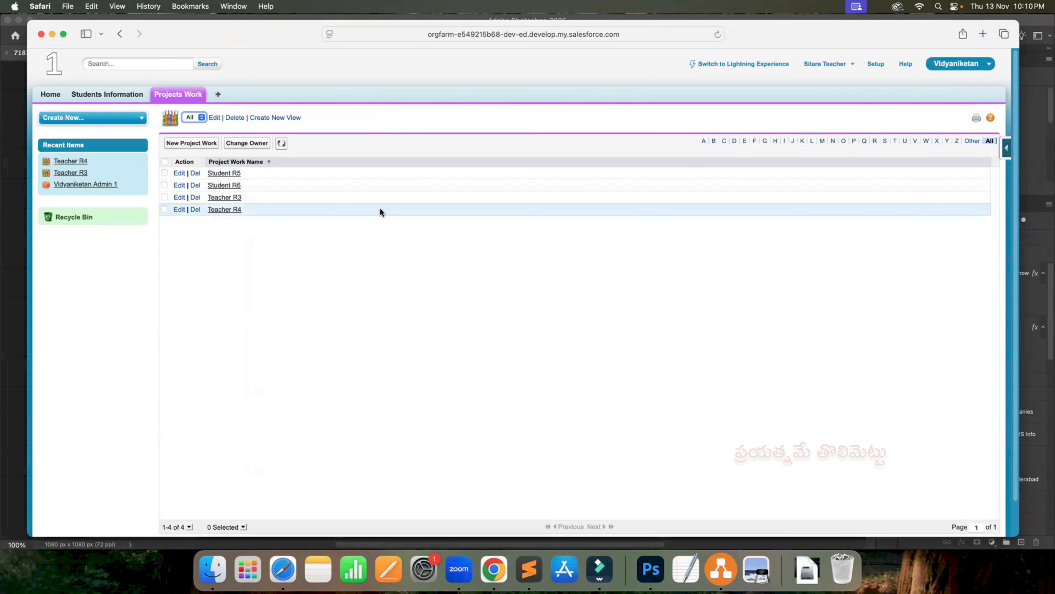
left_click(850, 66)
left_click(779, 127)
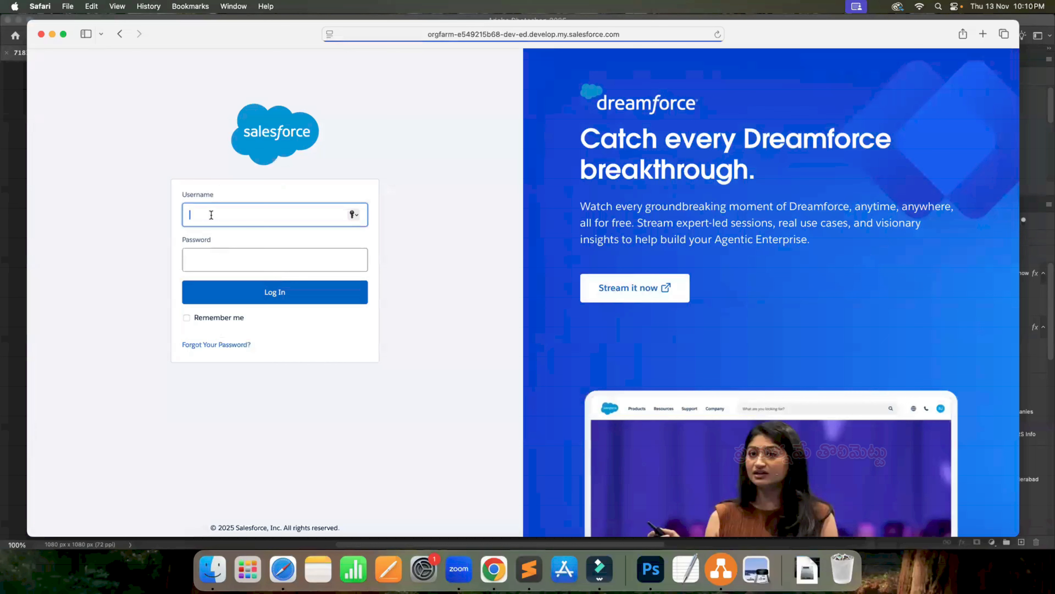
- Log in with the copied headmaster username and the account password, and decline saving the password
key("super+v")
left_click(203, 257)
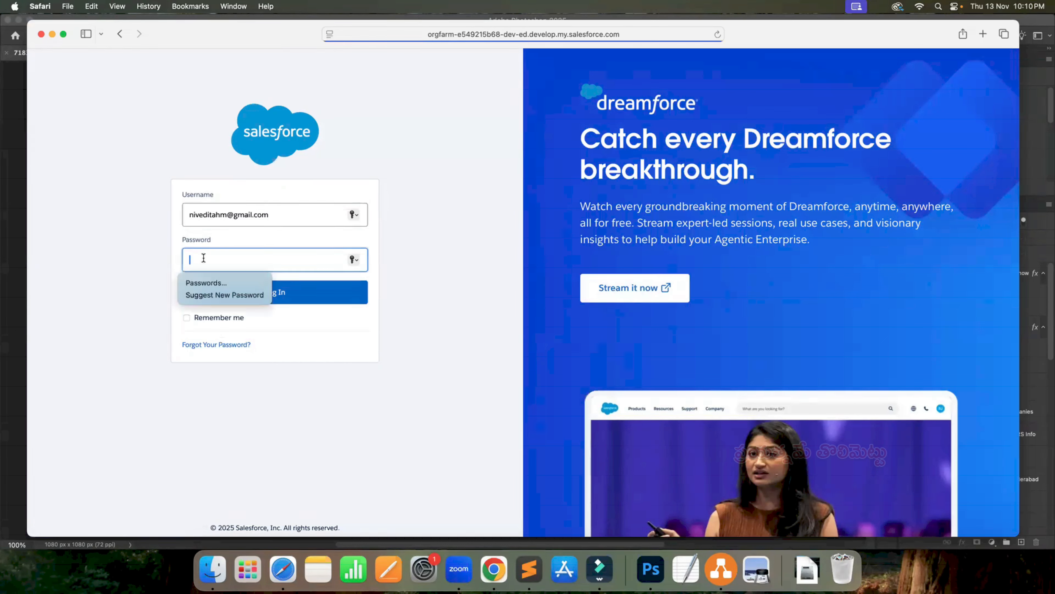
type("•")
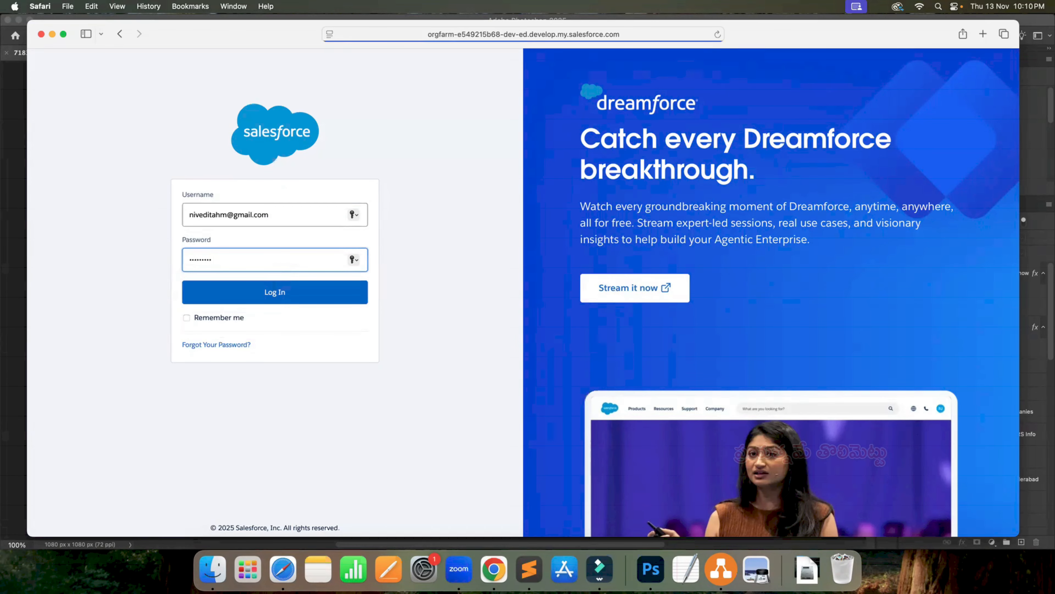
key("Return")
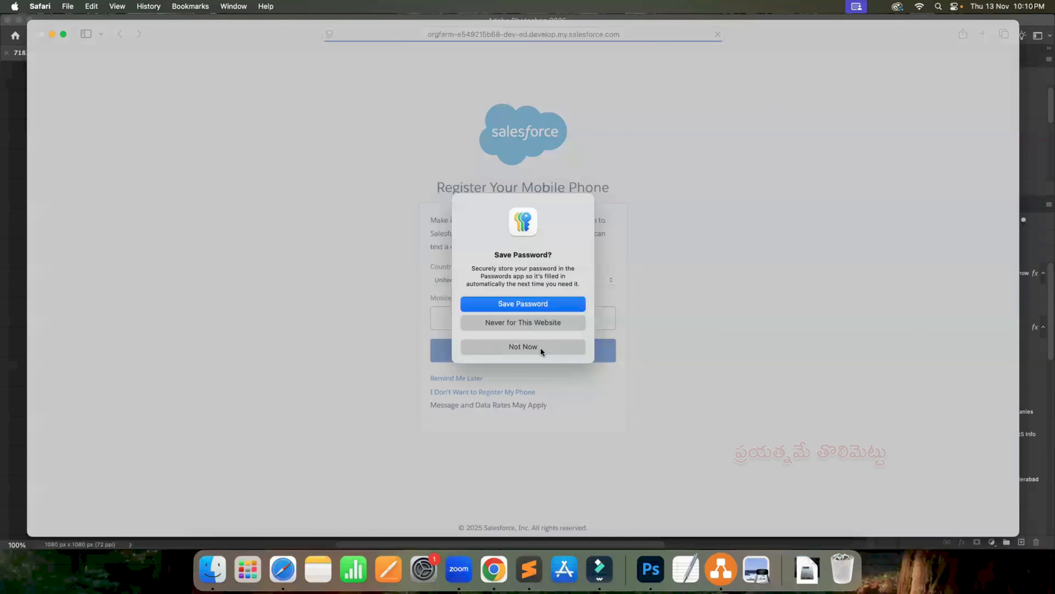
left_click(541, 349)
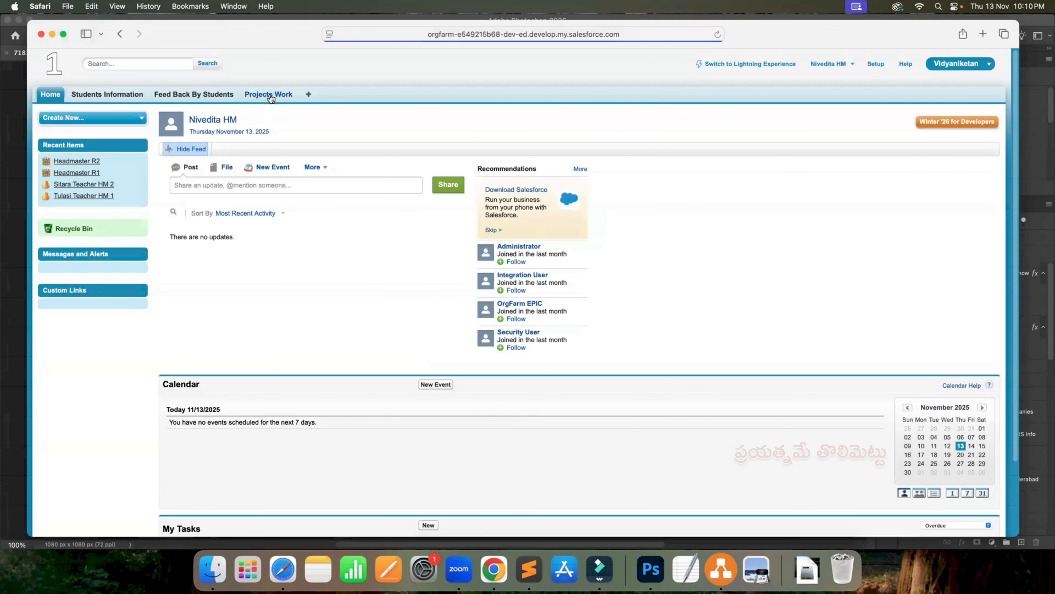
- Open the Projects Work tab in the headmaster's session and list its records with the All view
left_click(270, 96)
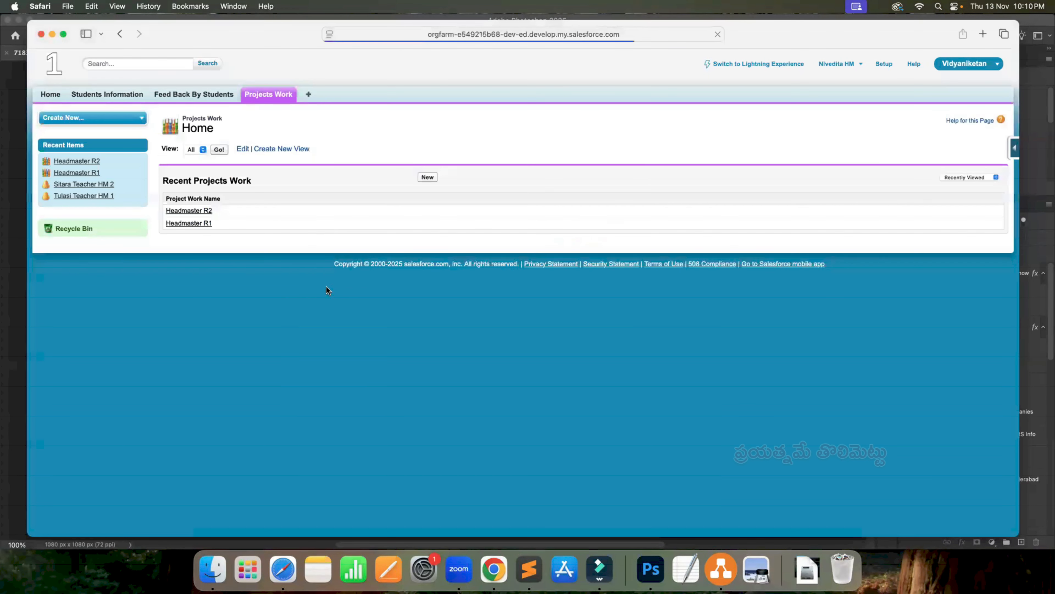
left_click(193, 151)
left_click(204, 151)
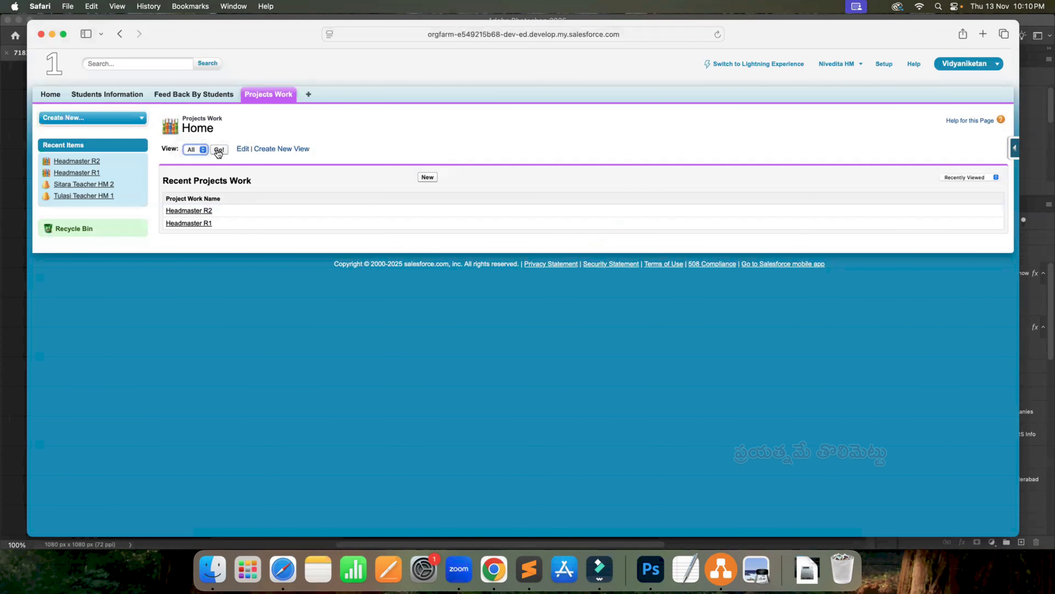
left_click(219, 150)
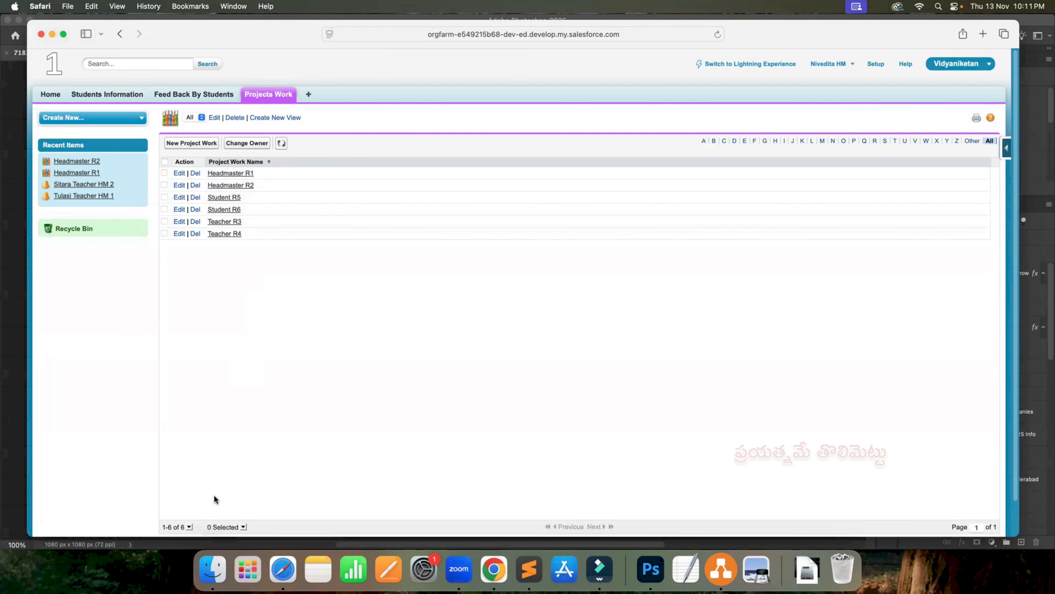
- Switch to the role diagram in draw.io and set the freehand brush colour to yellow FFD966
key("ctrl+Right")
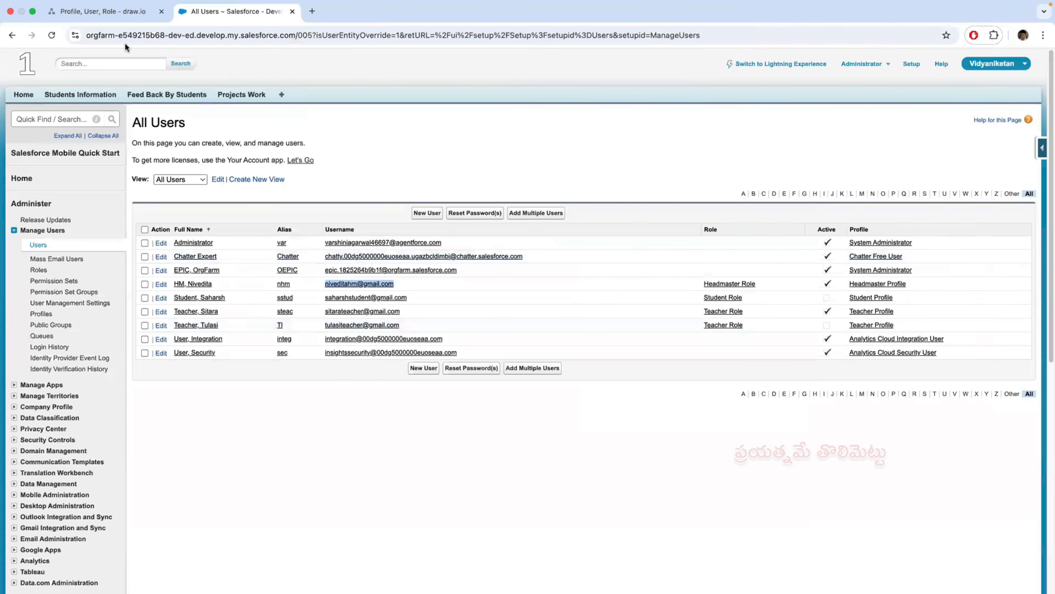
left_click(102, 12)
left_click(134, 171)
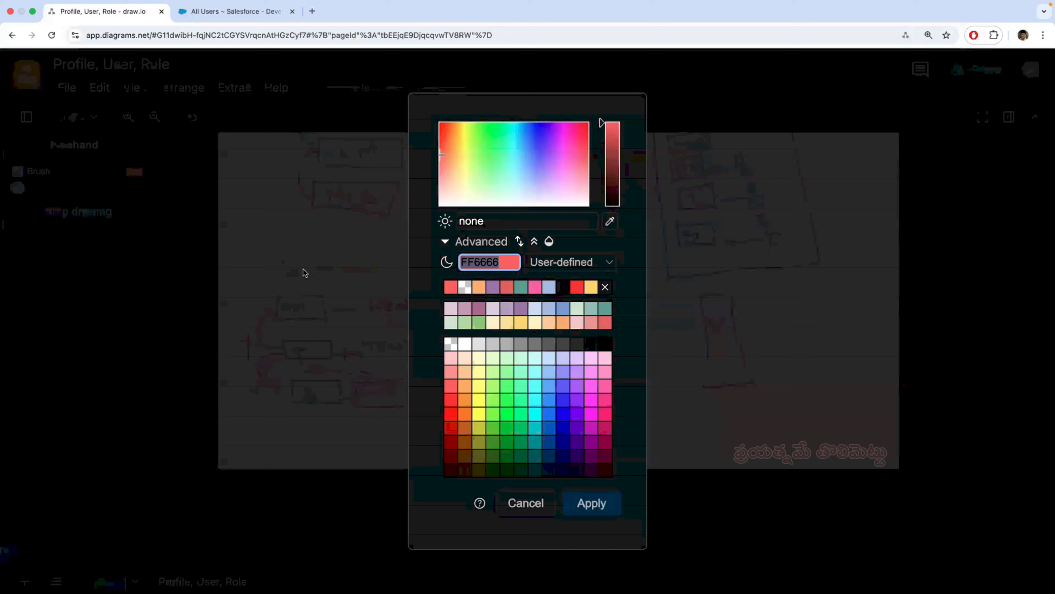
left_click(591, 287)
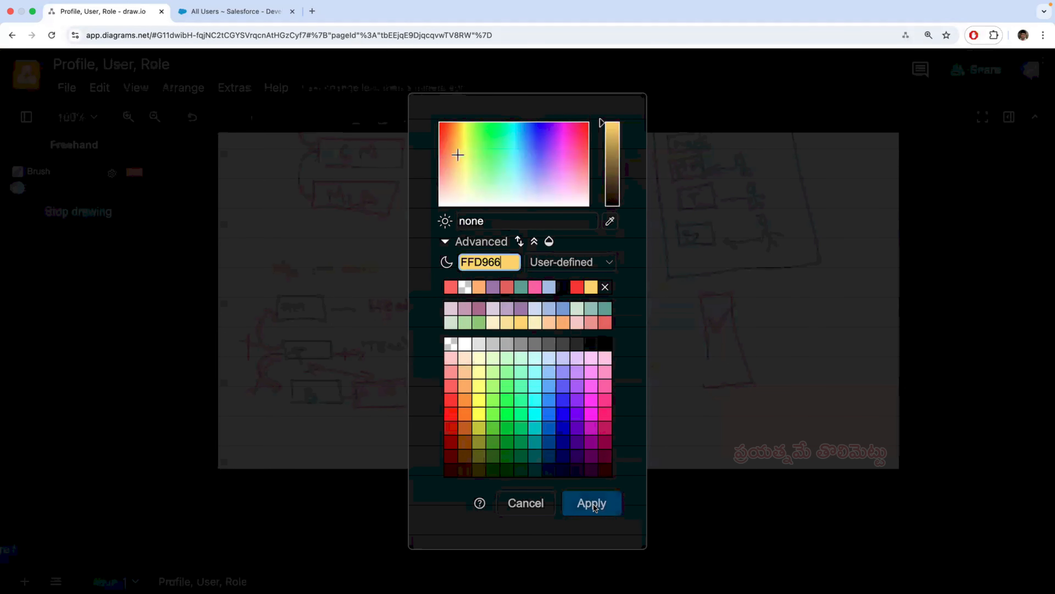
left_click(592, 503)
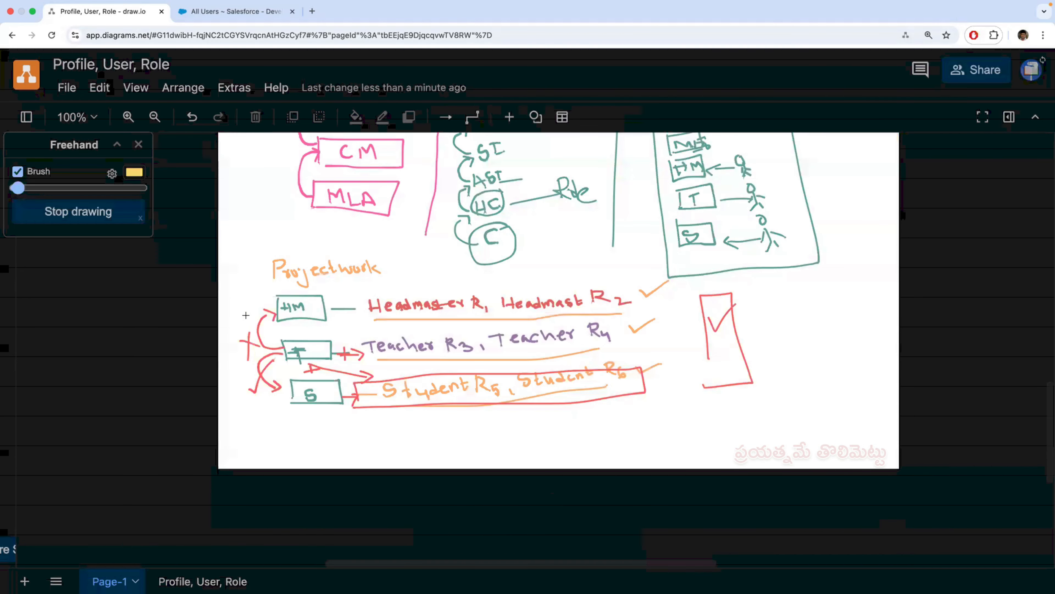
- Delete the red curved arrows, cross and tick beside the HM, T and S boxes under Projectwork
left_click(90, 212)
left_click_drag(230, 287, 275, 411)
key("Delete")
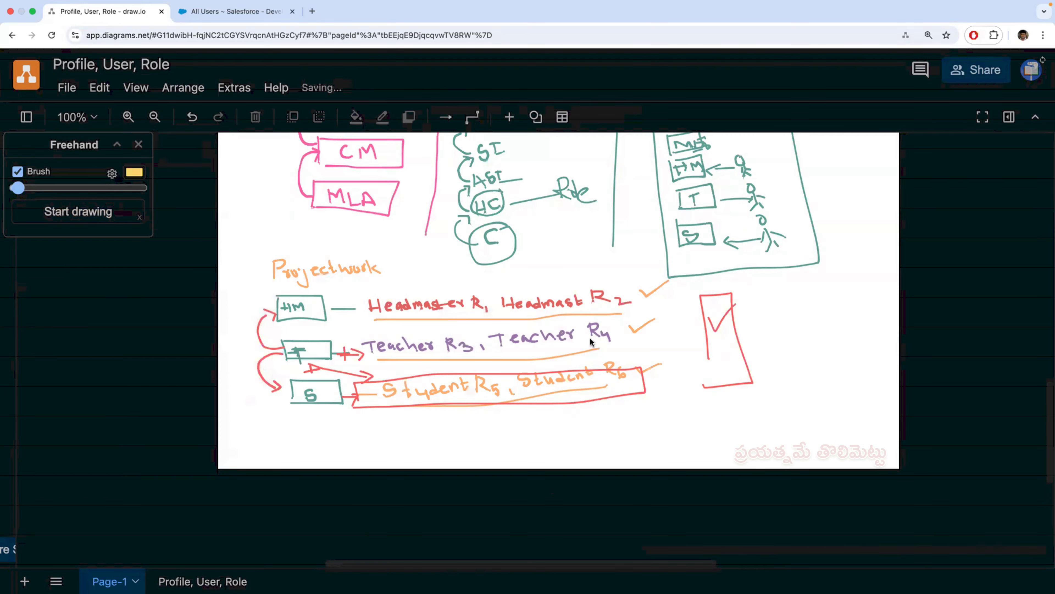
left_click_drag(250, 293, 277, 409)
left_click_drag(253, 357, 280, 397)
key("Delete")
left_click_drag(247, 300, 276, 387)
left_click_drag(248, 292, 281, 387)
left_click_drag(245, 301, 289, 401)
key("Delete")
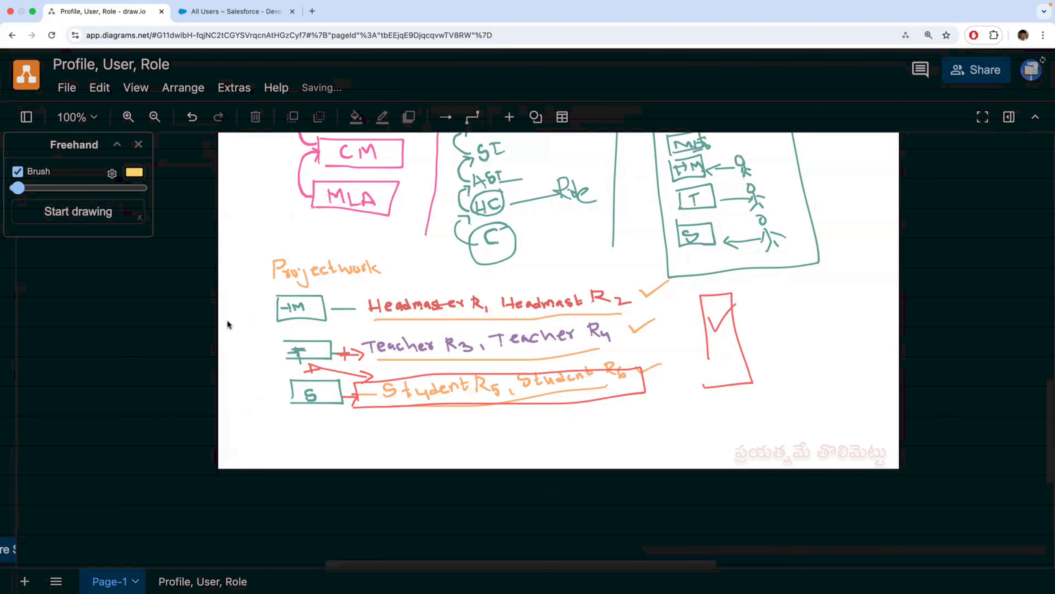
- Draw yellow curved arrows from the HM box down to the T and S boxes
left_click(122, 211)
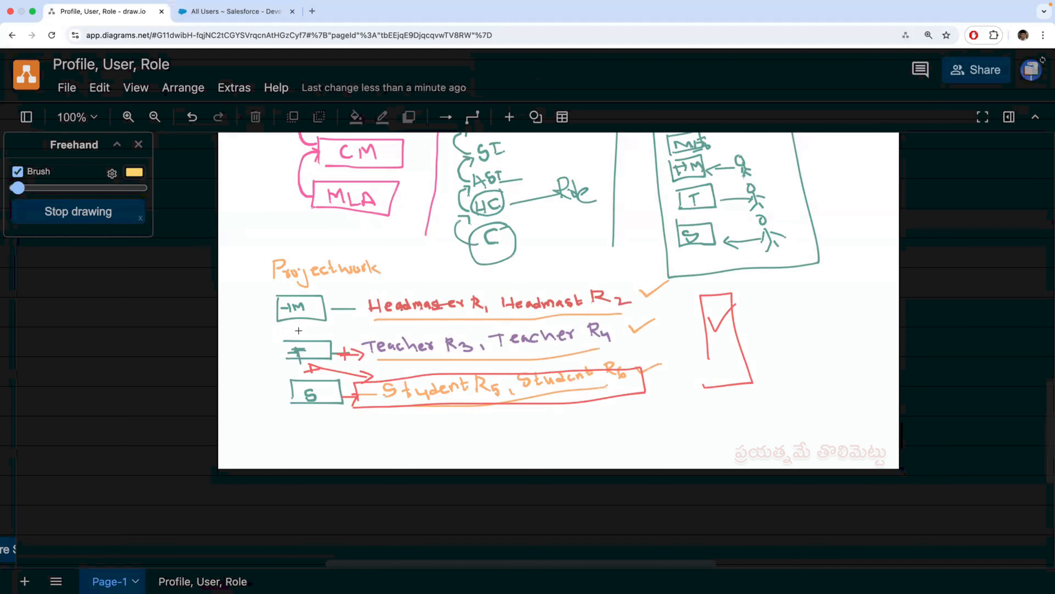
left_click_drag(278, 319, 281, 355)
mouse_move(275, 317)
left_mouse_down()
mouse_move(253, 338)
mouse_move(259, 374)
mouse_move(280, 397)
left_mouse_up()
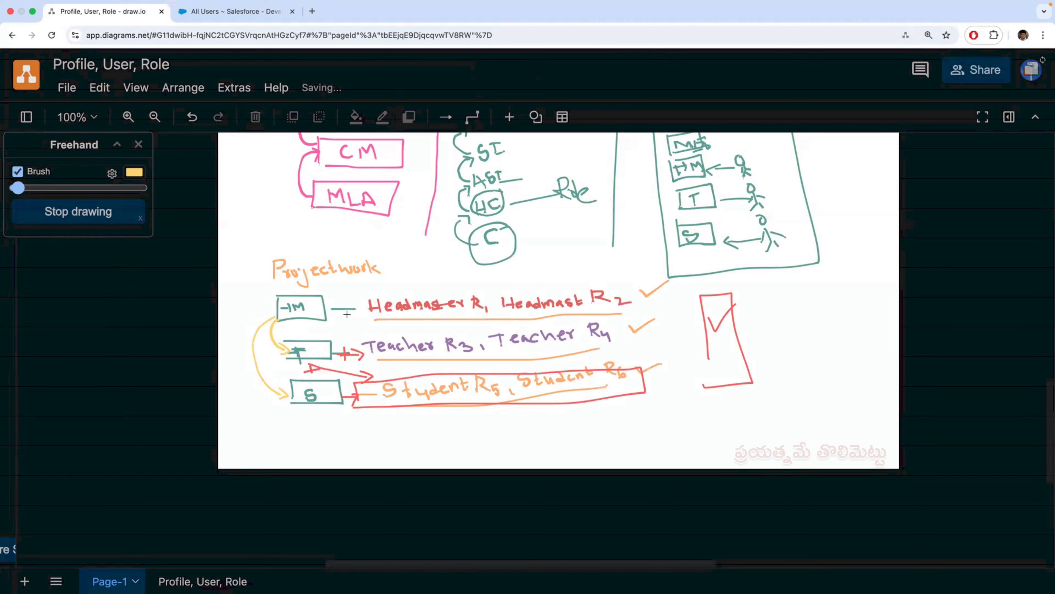
- Compare the headmaster's Project Work records in Safari with the Projectwork rows and role hierarchies in the diagram
key("ctrl+Left")
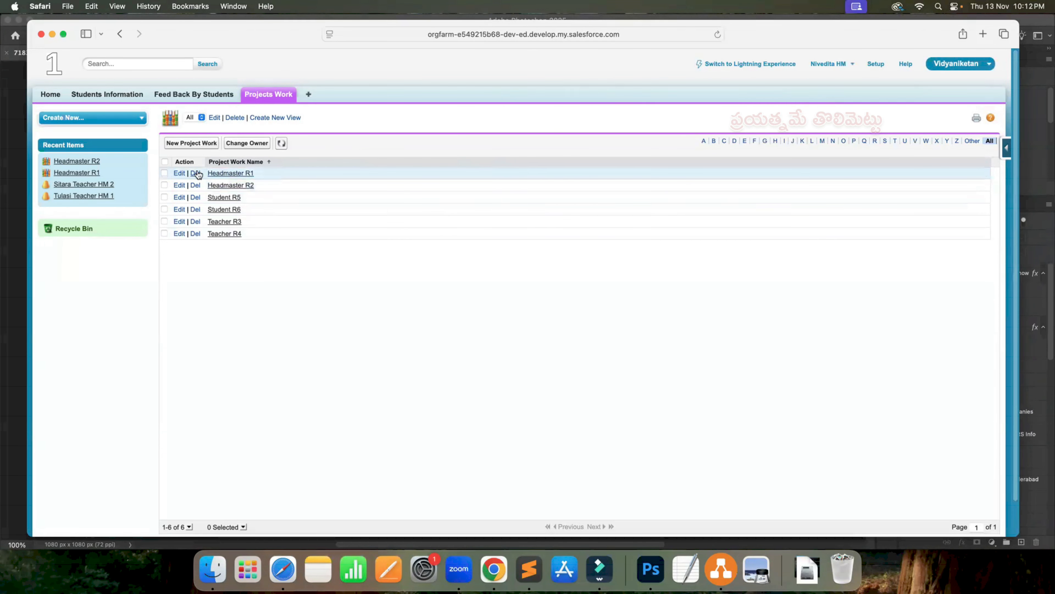
key("ctrl+Right")
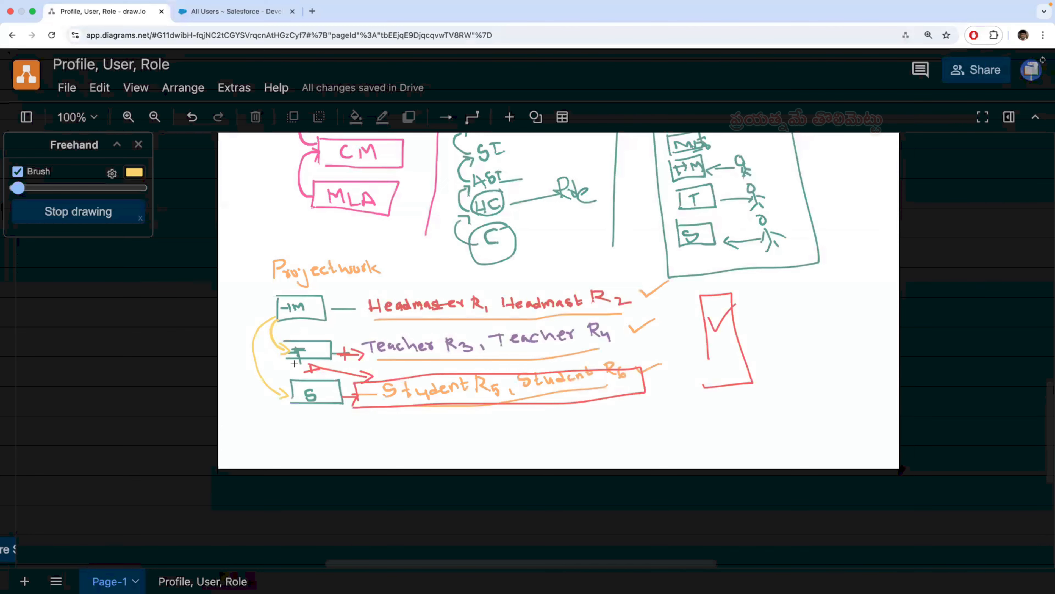
key("ctrl+Left")
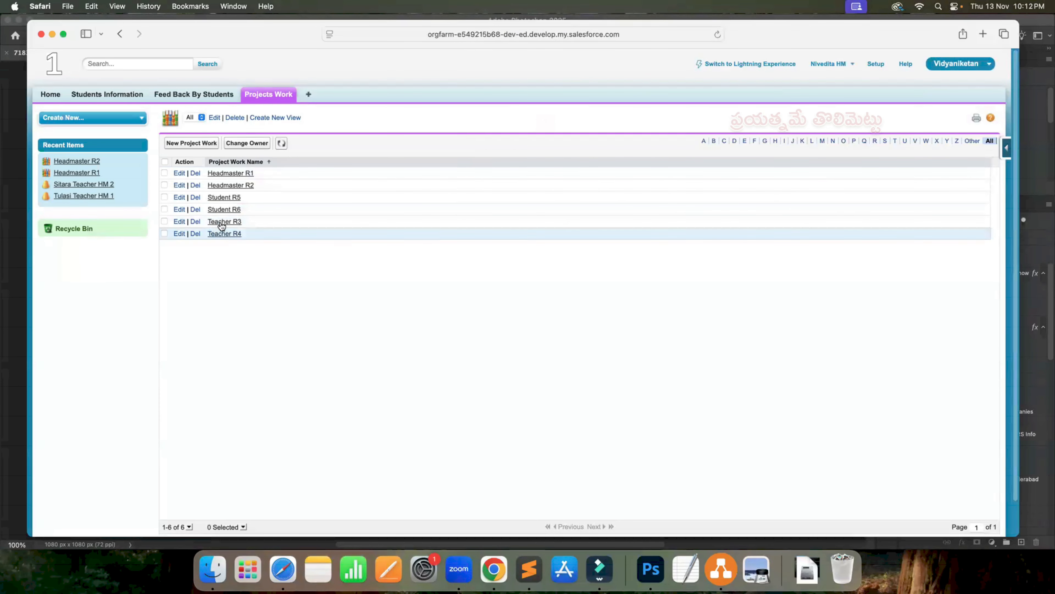
key("ctrl+Right")
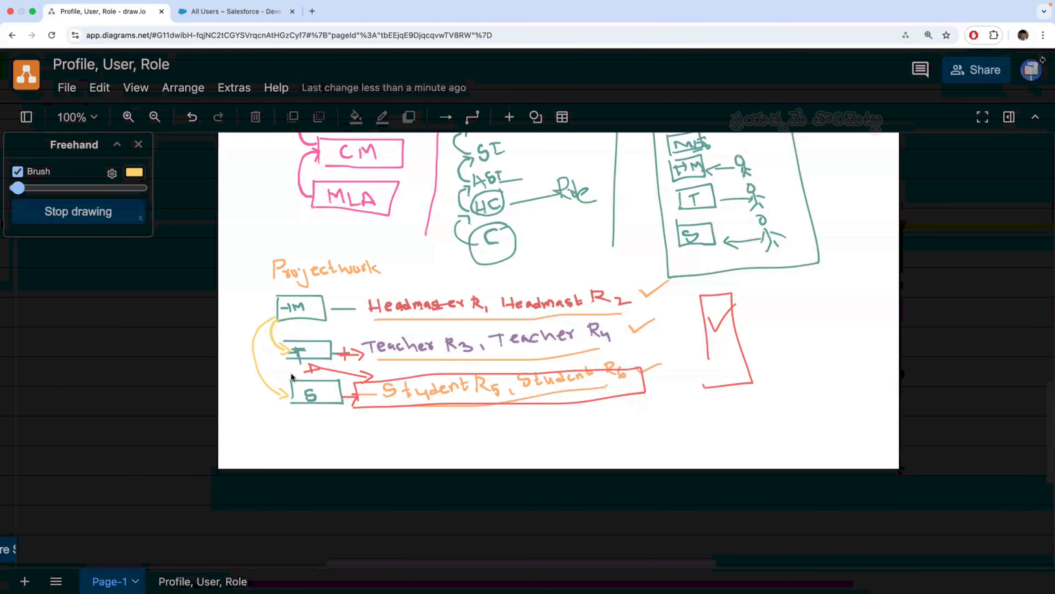
key("ctrl+Left")
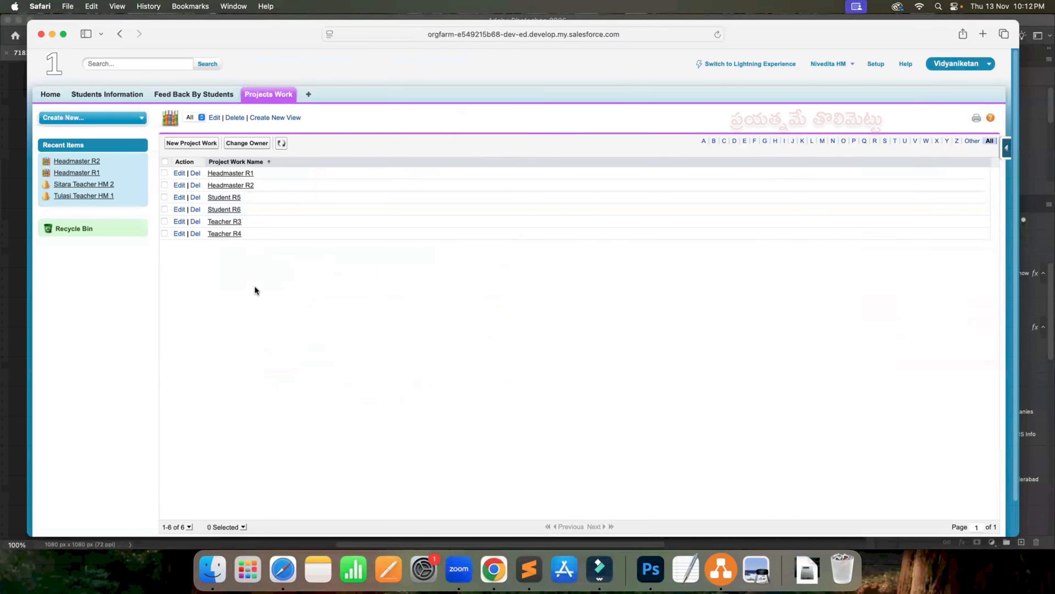
key("ctrl+Right")
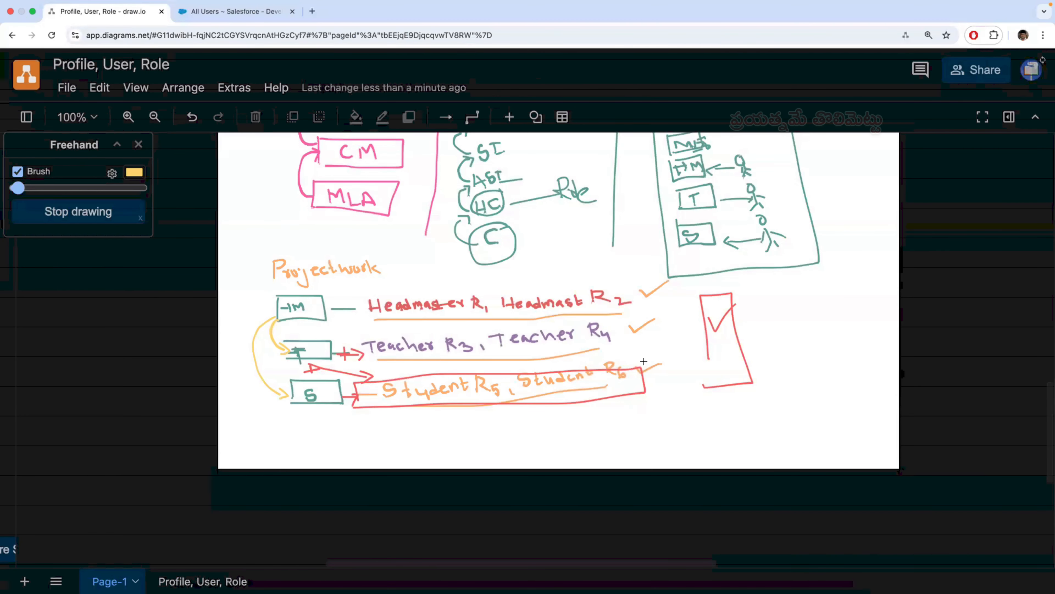
scroll(648, 358, "up", 15)
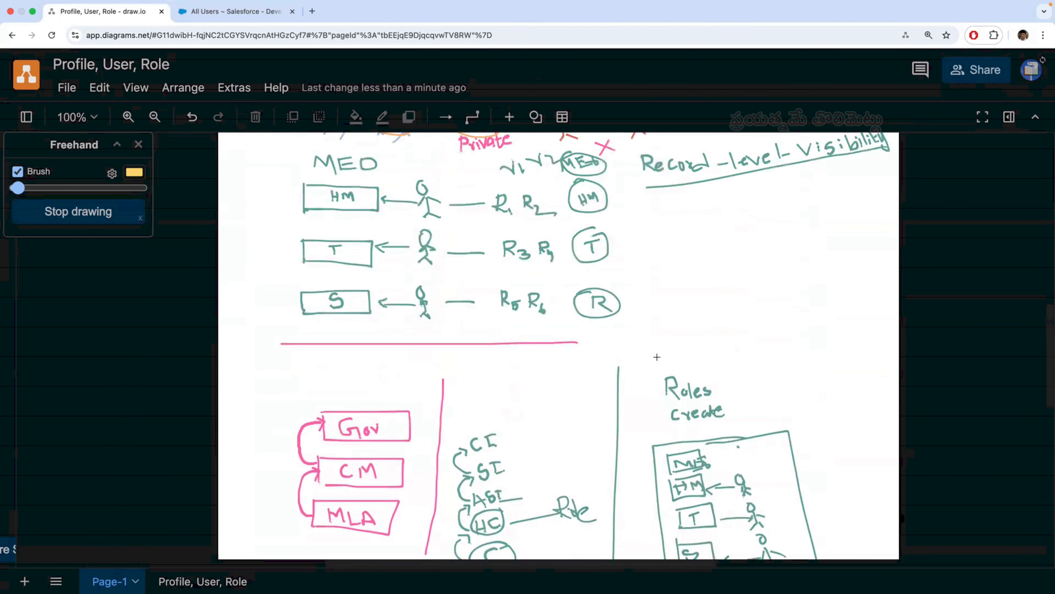
scroll(657, 356, "down", 20)
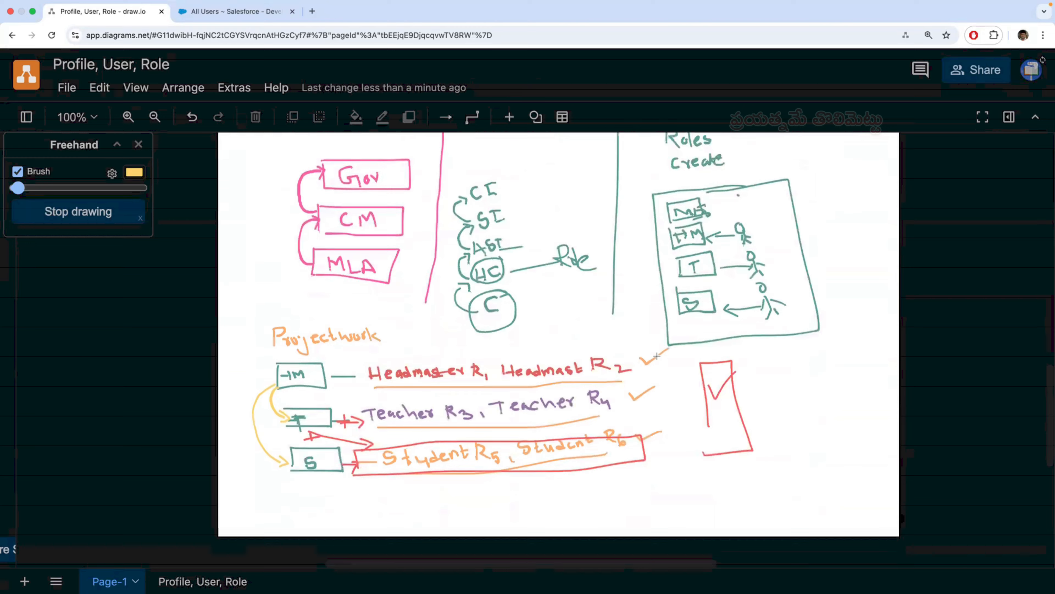
scroll(558, 349, "up", 9)
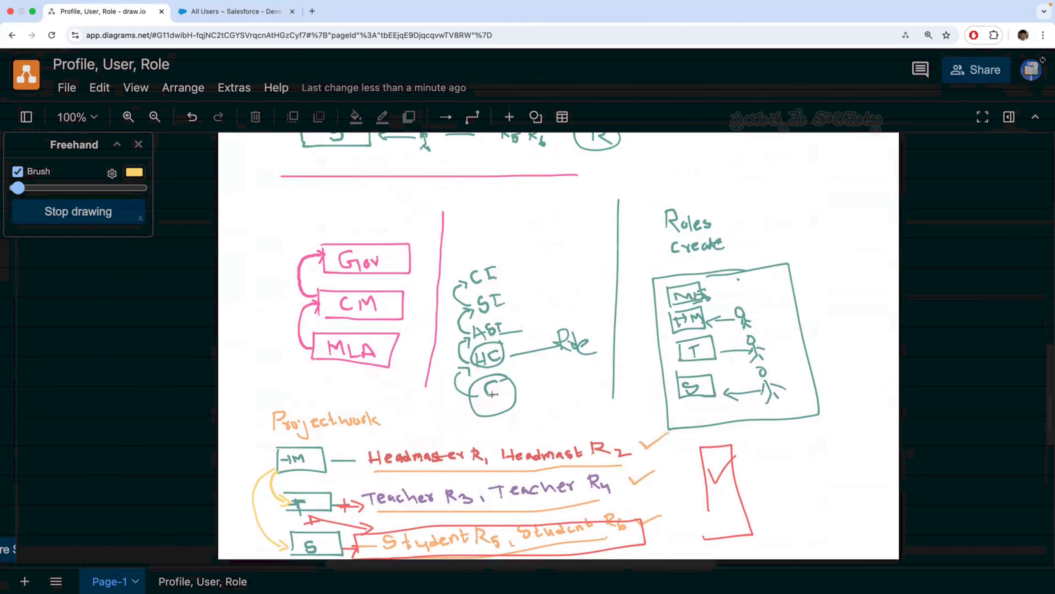
scroll(492, 395, "down", 1)
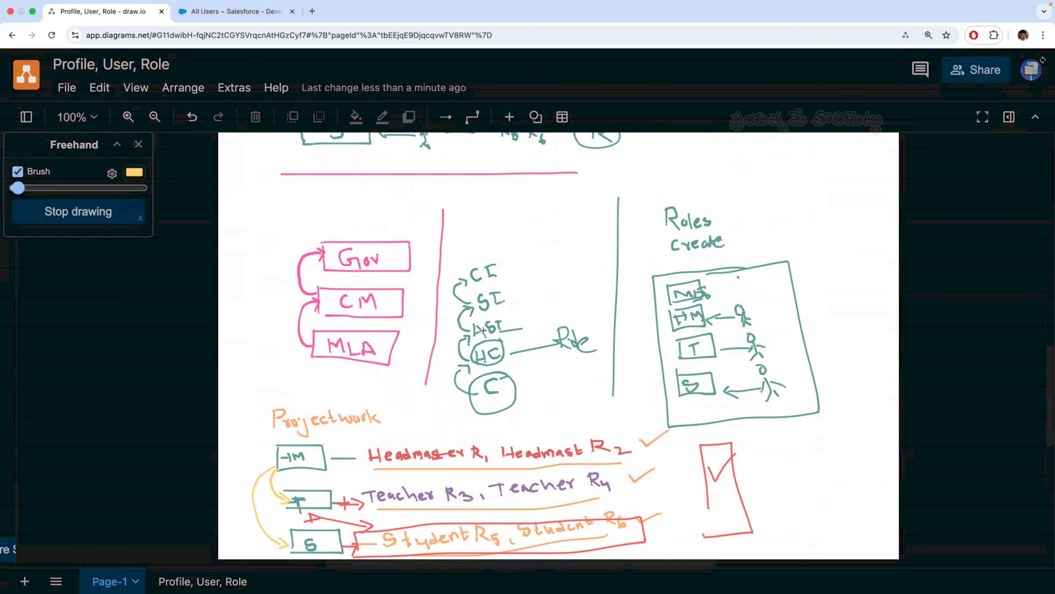
- Delete the handwritten word "Role" beside the HC entry in the rank chain
key("x")
mouse_move(572, 284)
left_mouse_down()
mouse_move(552, 390)
mouse_move(532, 392)
left_mouse_up()
mouse_move(590, 282)
left_mouse_down()
mouse_move(549, 376)
mouse_move(522, 377)
left_mouse_up()
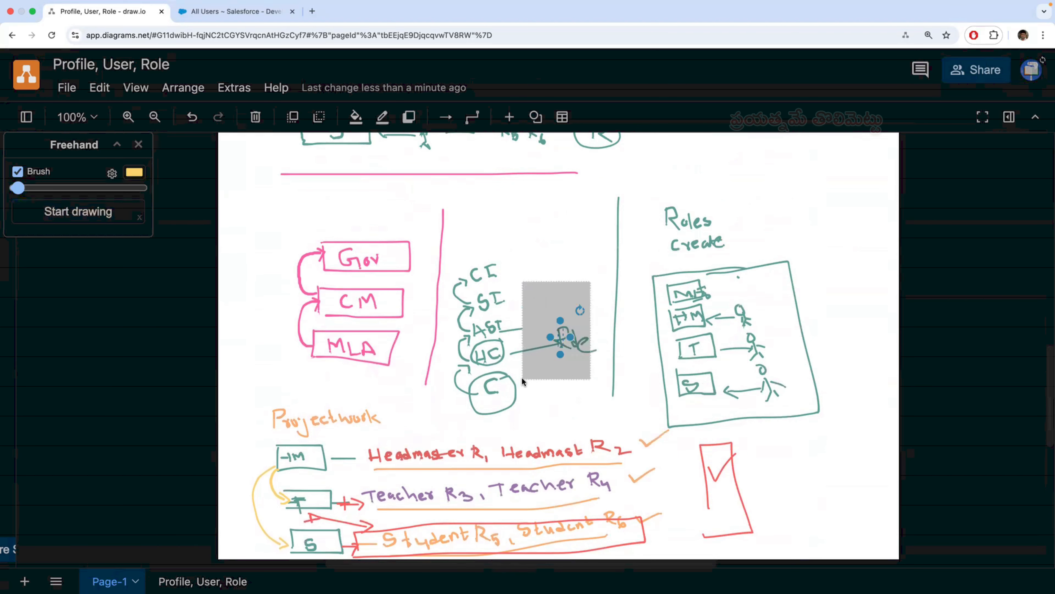
key("Delete")
mouse_move(604, 281)
left_mouse_down()
mouse_move(614, 374)
mouse_move(523, 387)
left_mouse_up()
key("Delete")
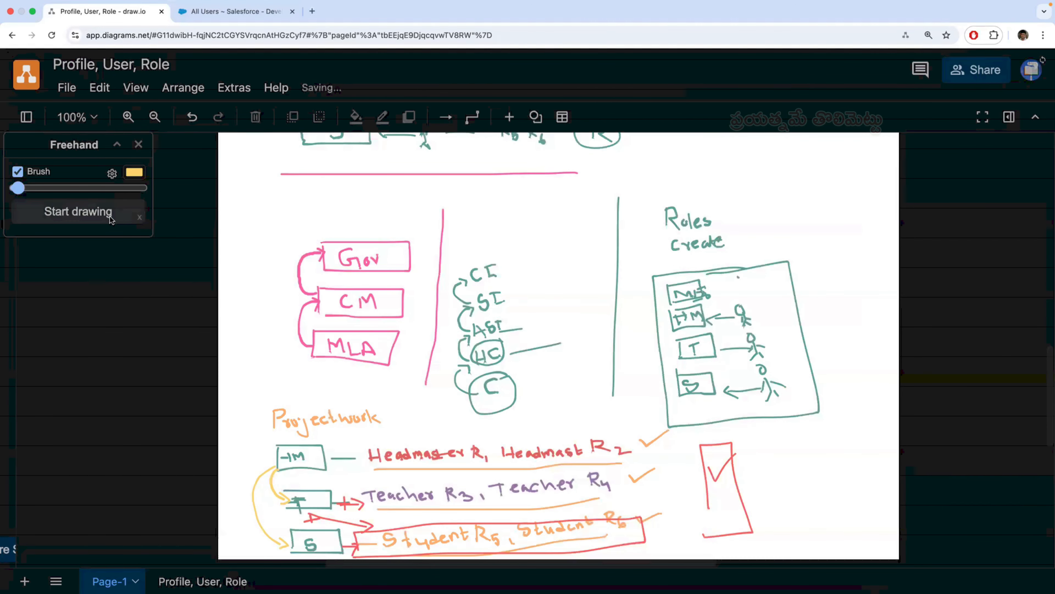
- Circle CI in yellow and draw a yellow tick above the rank chain
left_click(86, 215)
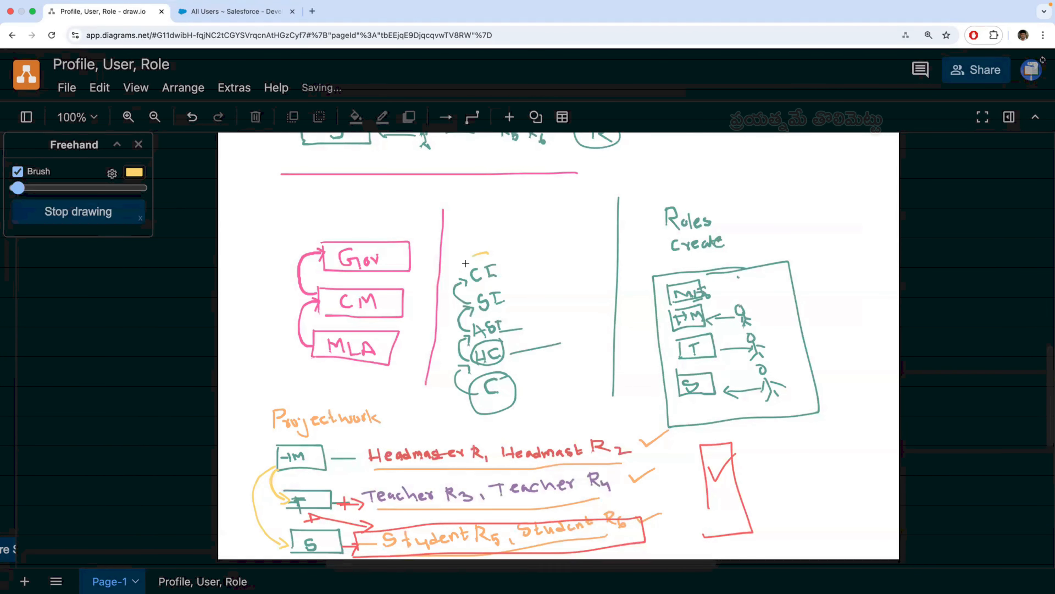
mouse_move(488, 252)
left_mouse_down()
mouse_move(463, 268)
mouse_move(492, 279)
mouse_move(487, 252)
left_mouse_up()
left_click_drag(552, 213, 572, 202)
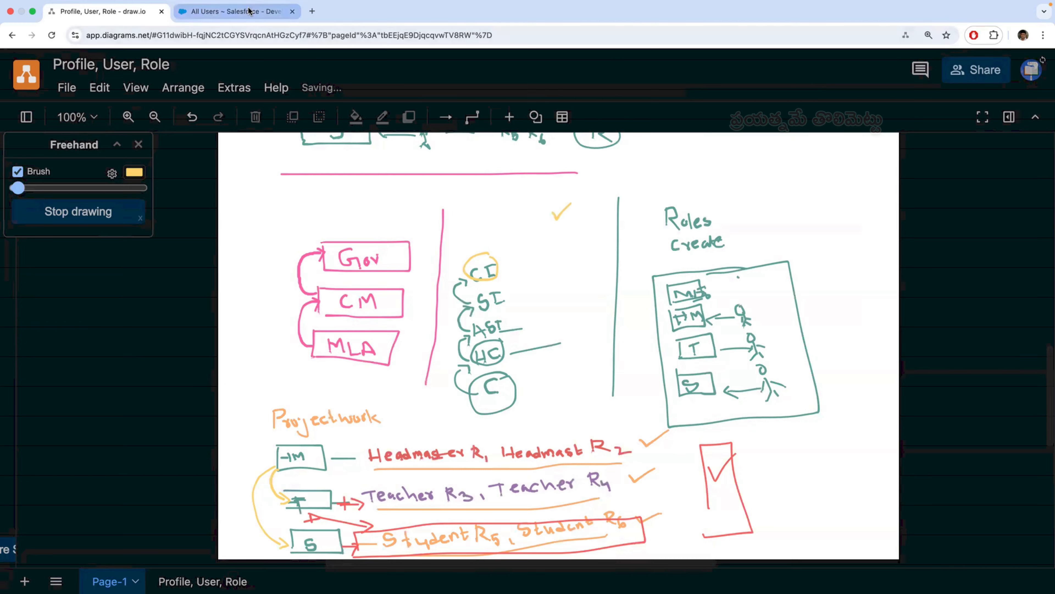
- Circle the orange tick above "Role" in the top formula and add a yellow tick beside it
scroll(395, 450, "up", 5)
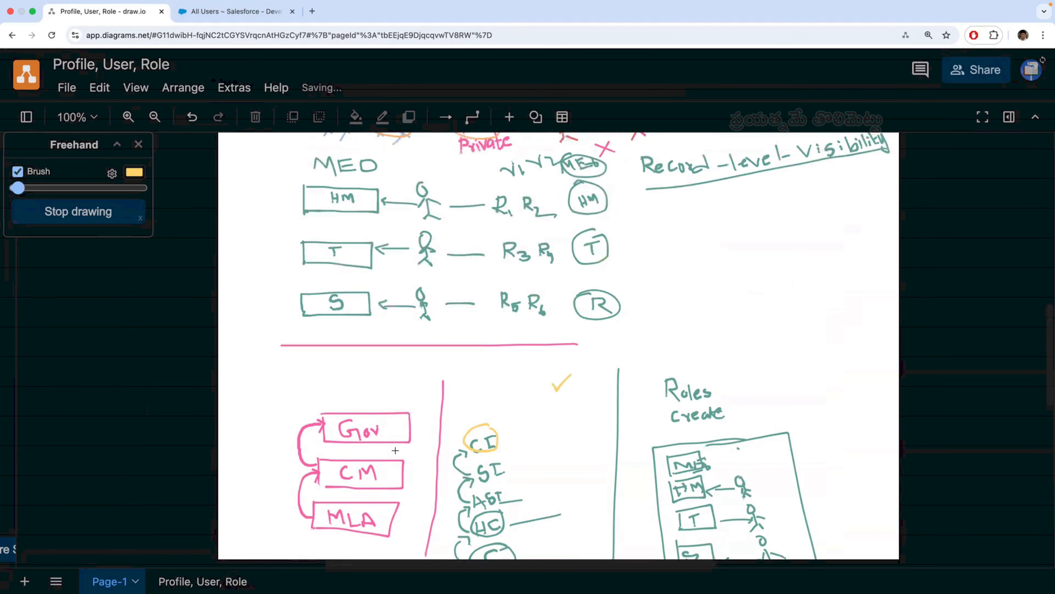
scroll(395, 450, "up", 5)
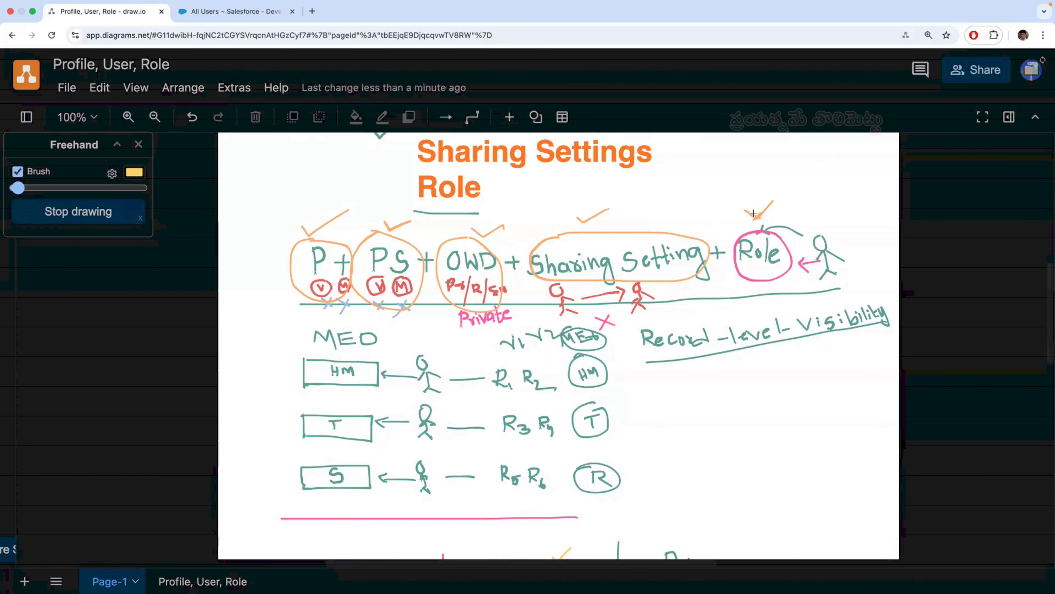
mouse_move(759, 190)
left_mouse_down()
mouse_move(732, 221)
mouse_move(763, 194)
left_mouse_up()
left_click_drag(764, 186, 802, 165)
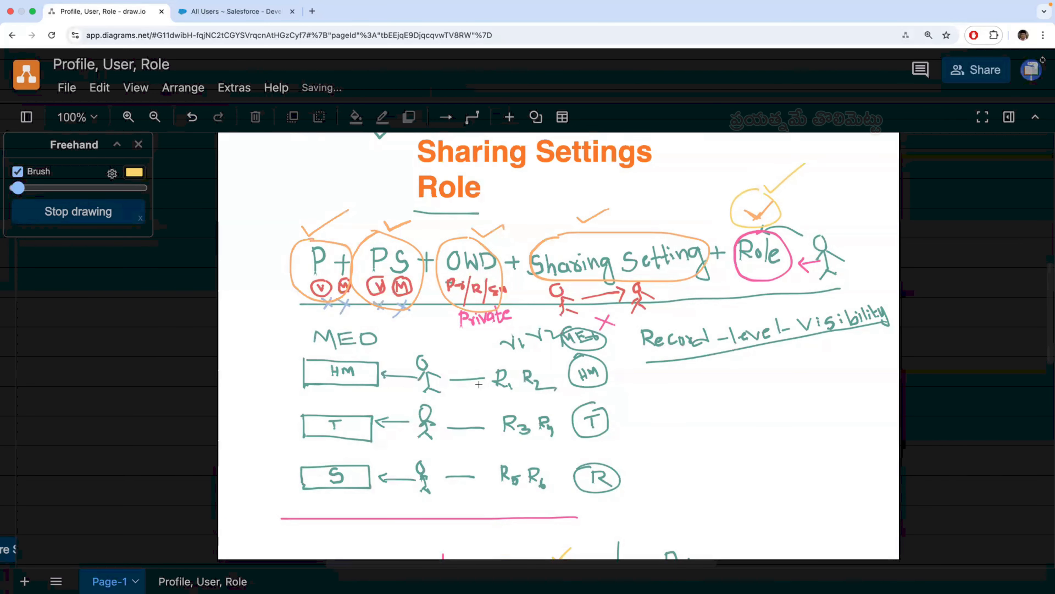
- Review the Projectwork rows and the CI-to-C rank chain further down the diagram
scroll(430, 380, "down", 1)
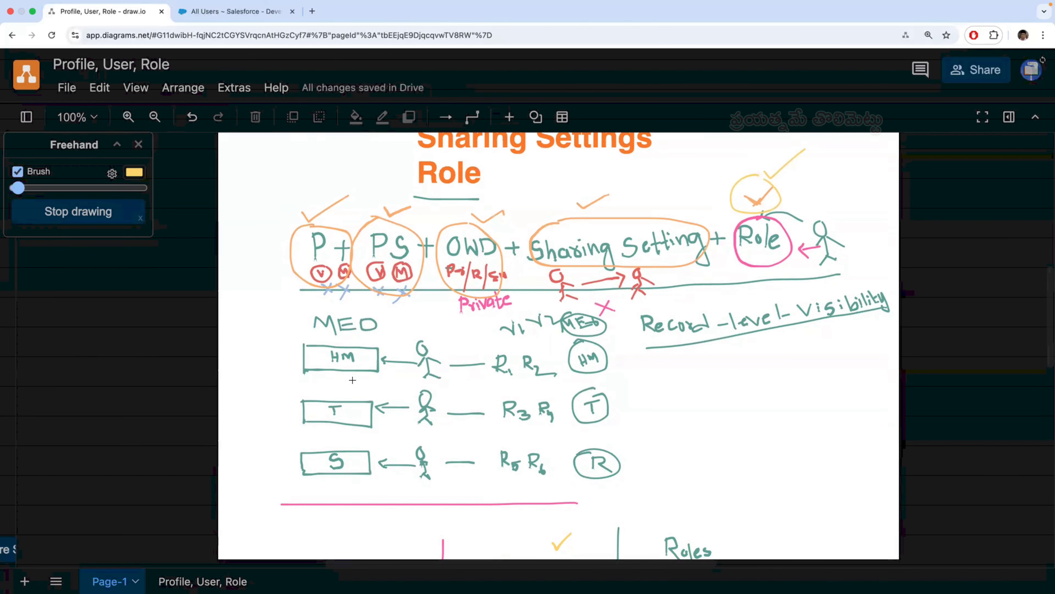
left_click(252, 12)
left_click(128, 17)
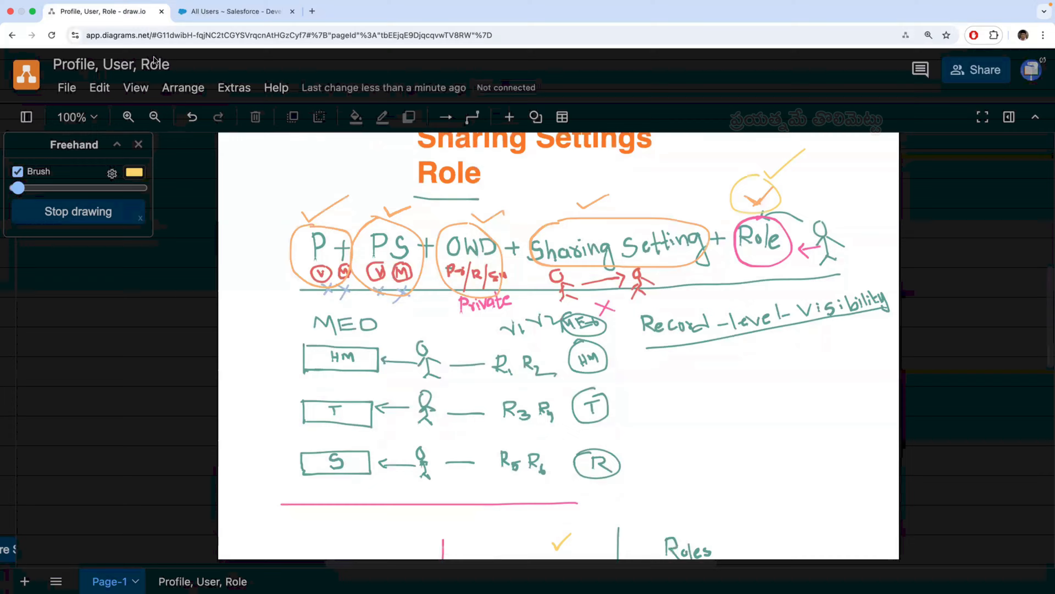
scroll(450, 452, "down", 10)
scroll(450, 452, "down", 4)
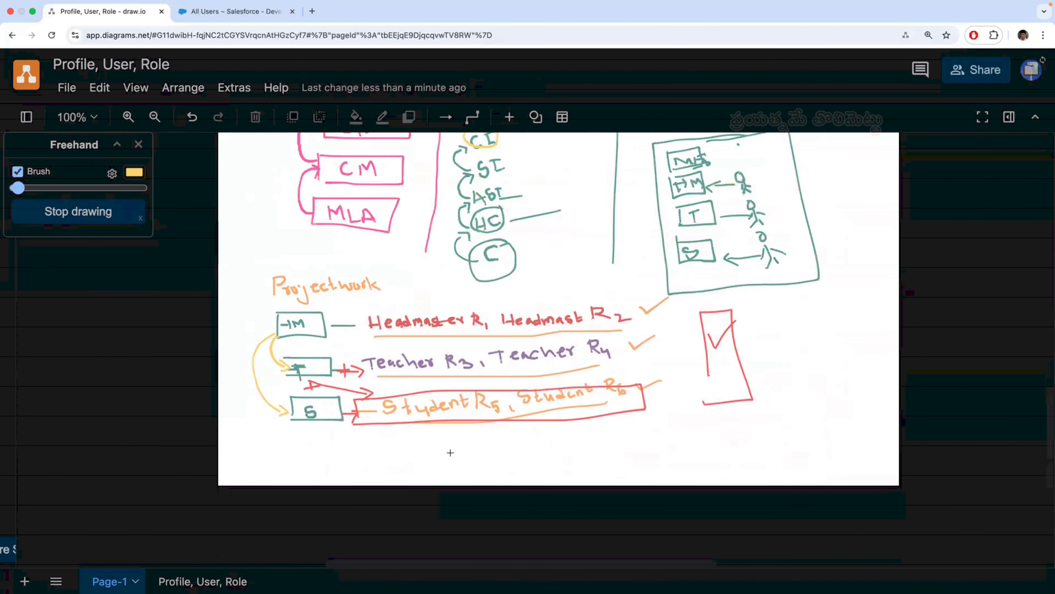
scroll(529, 323, "up", 3)
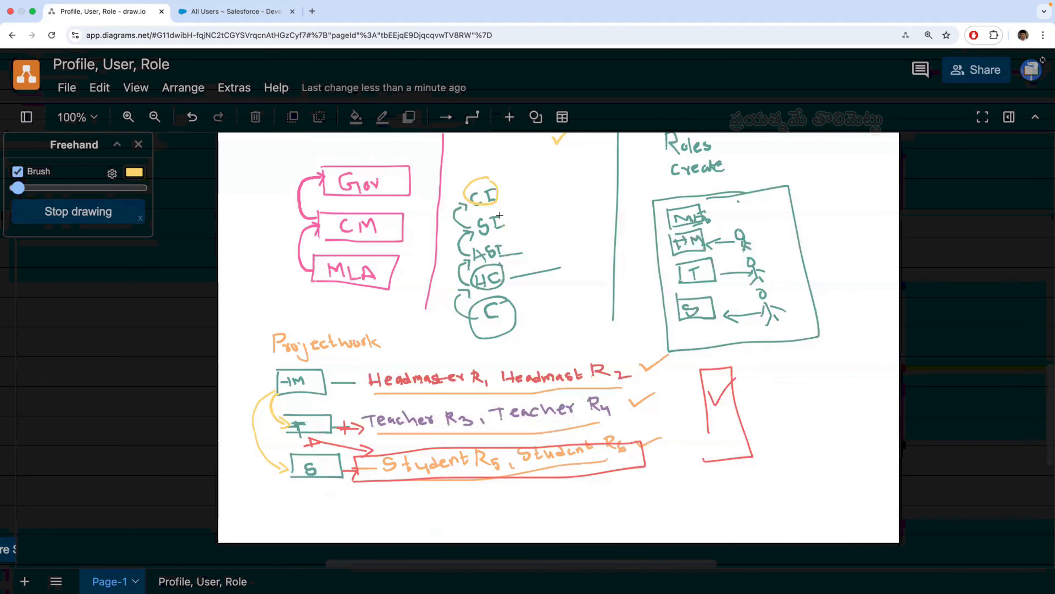
left_click_drag(509, 214, 459, 223)
mouse_move(465, 292)
left_mouse_down()
mouse_move(478, 343)
mouse_move(529, 289)
mouse_move(500, 218)
left_mouse_up()
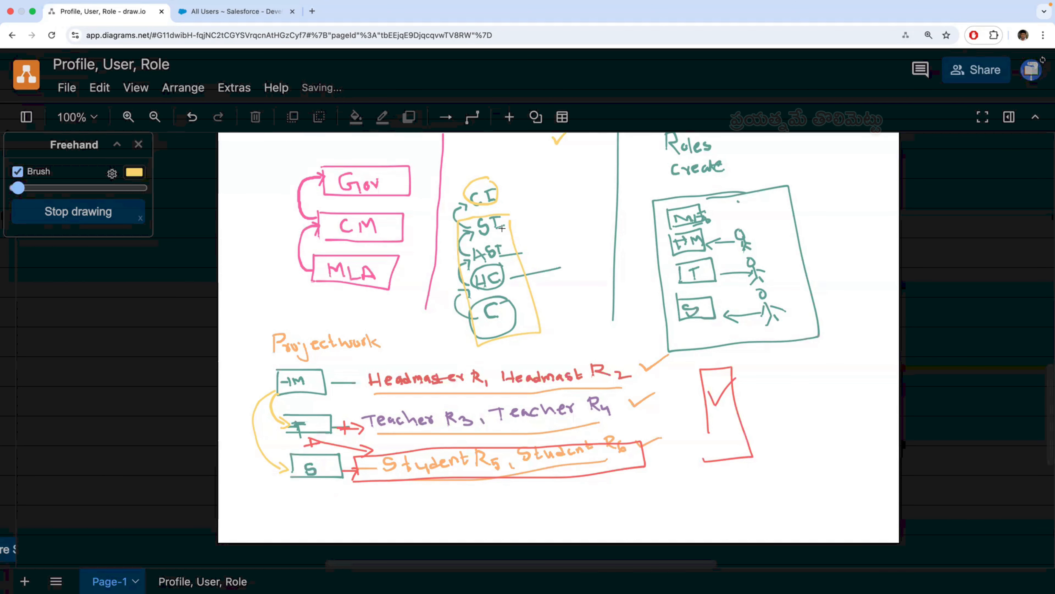
mouse_move(482, 214)
left_mouse_down()
mouse_move(476, 238)
mouse_move(525, 220)
mouse_move(506, 212)
mouse_move(518, 236)
left_mouse_up()
key("ctrl+z")
key("ctrl+z")
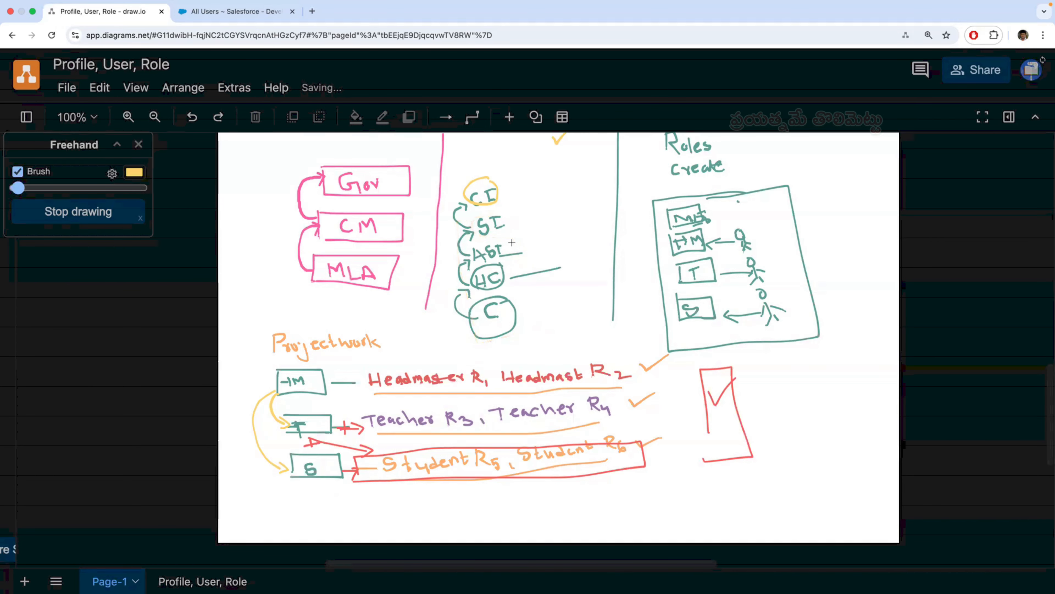
- Circle SI and the ranks below it in yellow, and draw a crossed-out arrow from SI up to CI
mouse_move(507, 208)
left_mouse_down()
mouse_move(472, 221)
mouse_move(492, 232)
mouse_move(509, 213)
left_mouse_up()
mouse_move(511, 231)
left_mouse_down()
mouse_move(524, 314)
mouse_move(461, 293)
mouse_move(513, 219)
mouse_move(534, 211)
mouse_move(517, 185)
mouse_move(504, 187)
mouse_move(537, 197)
left_mouse_up()
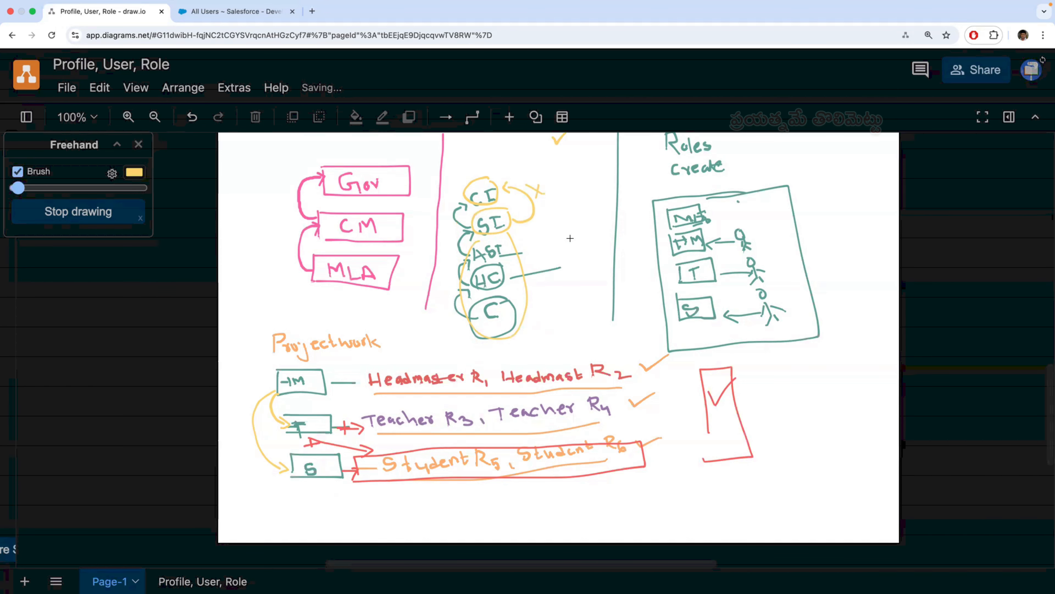
- Sketch a yellow circle under "Record-level-visibility" with a ticked arrow pointing down and a crossed-out arrow pointing up
scroll(570, 238, "up", 5)
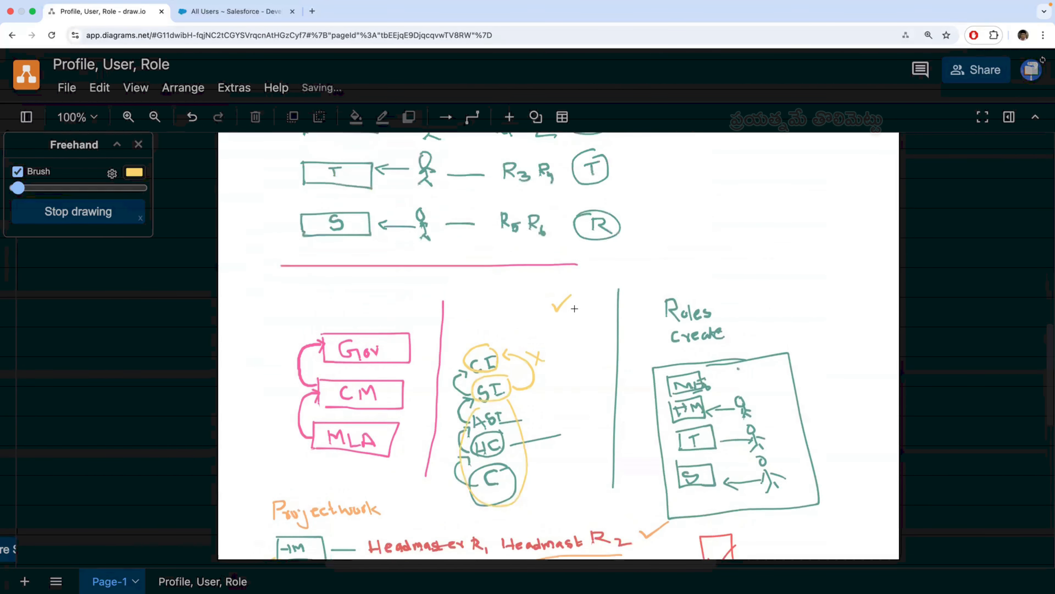
scroll(574, 318, "up", 10)
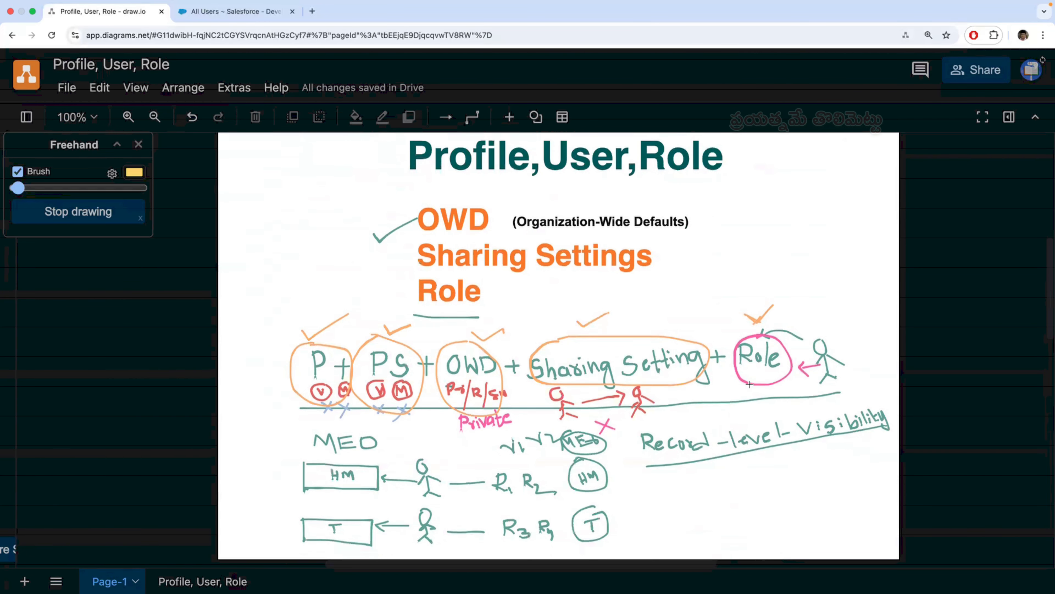
scroll(685, 387, "down", 5)
scroll(701, 380, "down", 8)
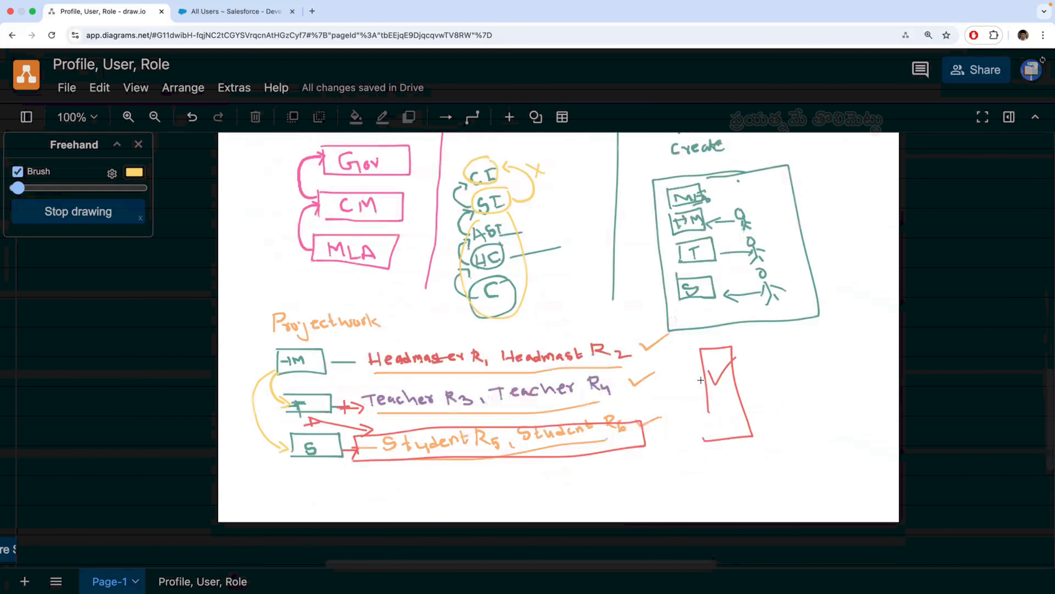
scroll(700, 380, "down", 7)
scroll(701, 380, "up", 13)
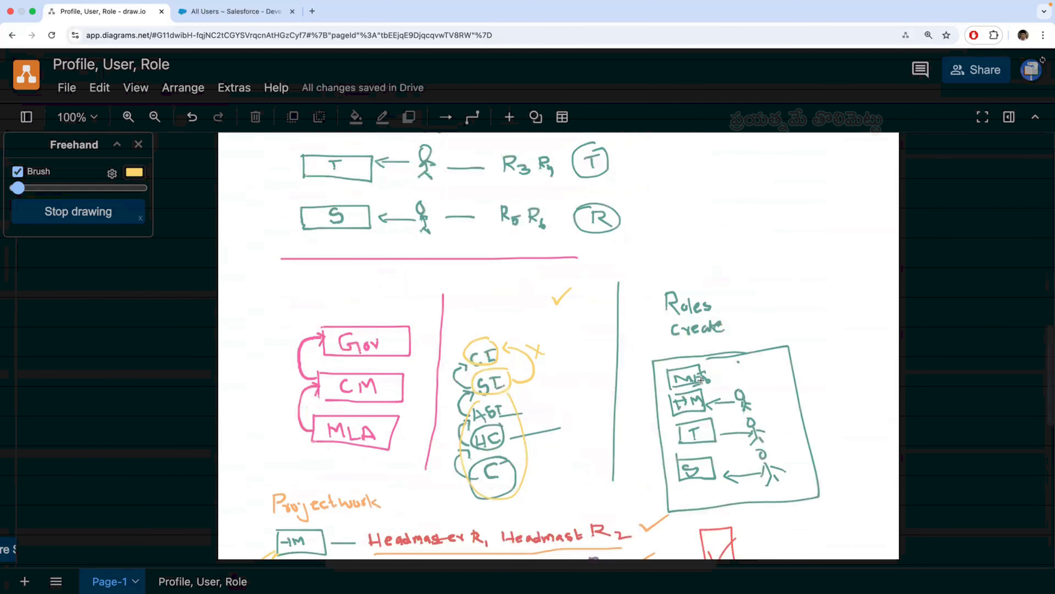
scroll(701, 380, "up", 1)
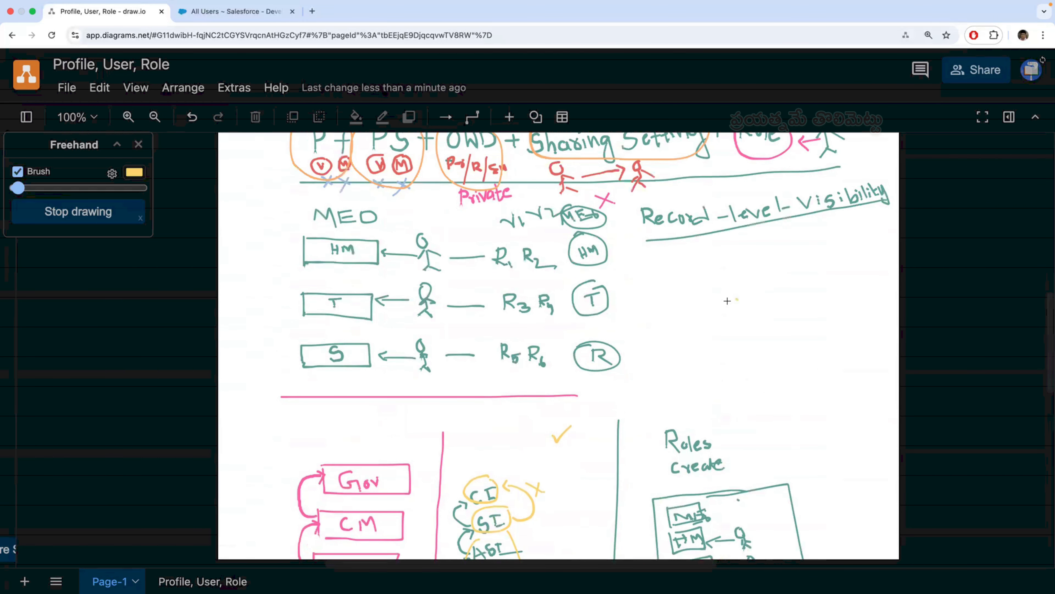
mouse_move(727, 301)
left_mouse_down()
mouse_move(723, 318)
mouse_move(746, 298)
mouse_move(733, 299)
left_mouse_up()
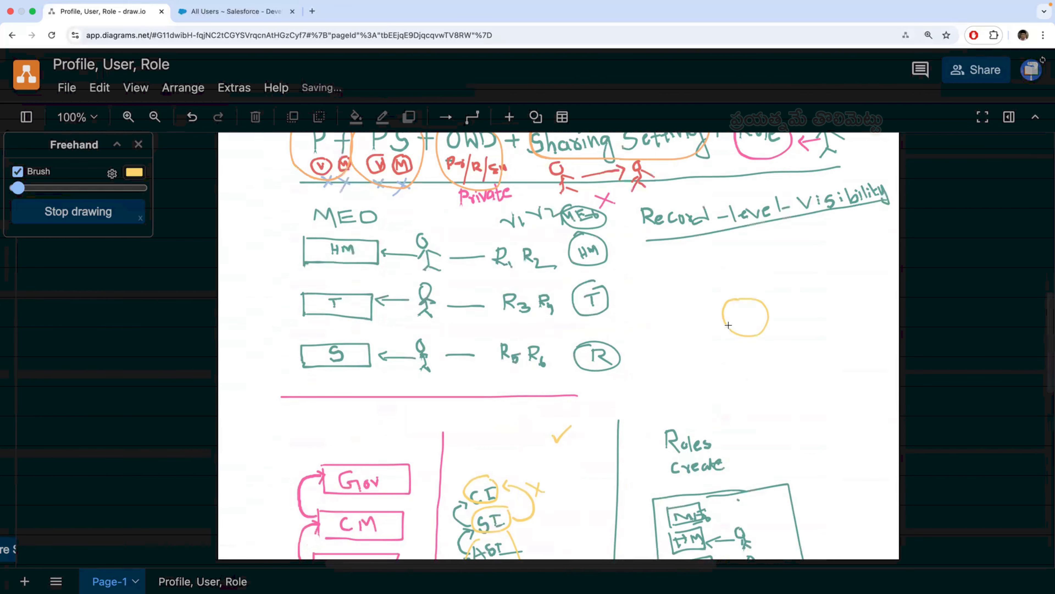
mouse_move(719, 354)
left_mouse_down()
mouse_move(727, 376)
mouse_move(793, 331)
left_mouse_up()
left_click_drag(720, 317, 710, 275)
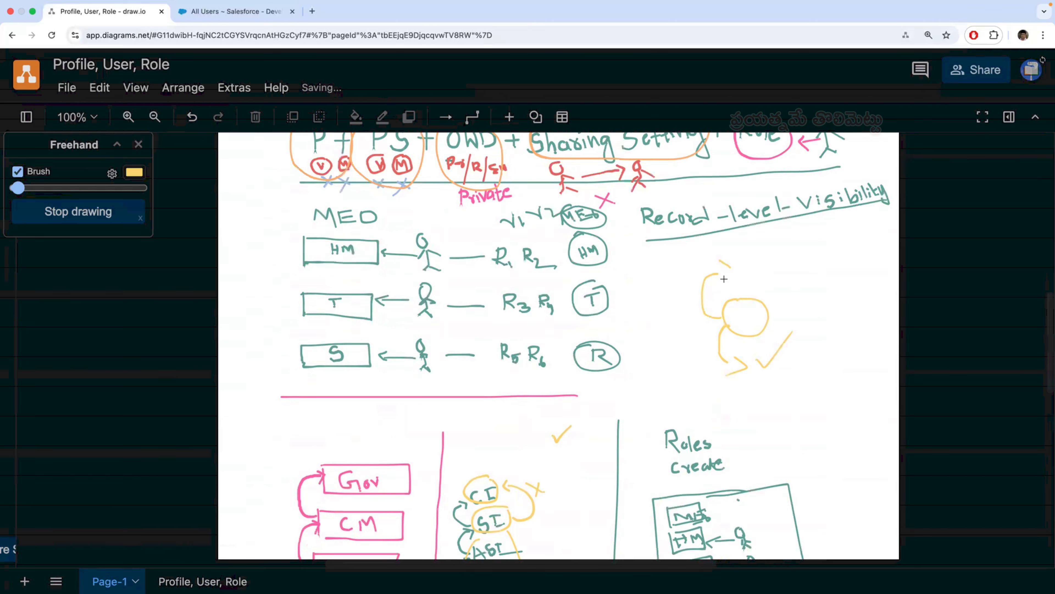
left_click_drag(738, 259, 769, 269)
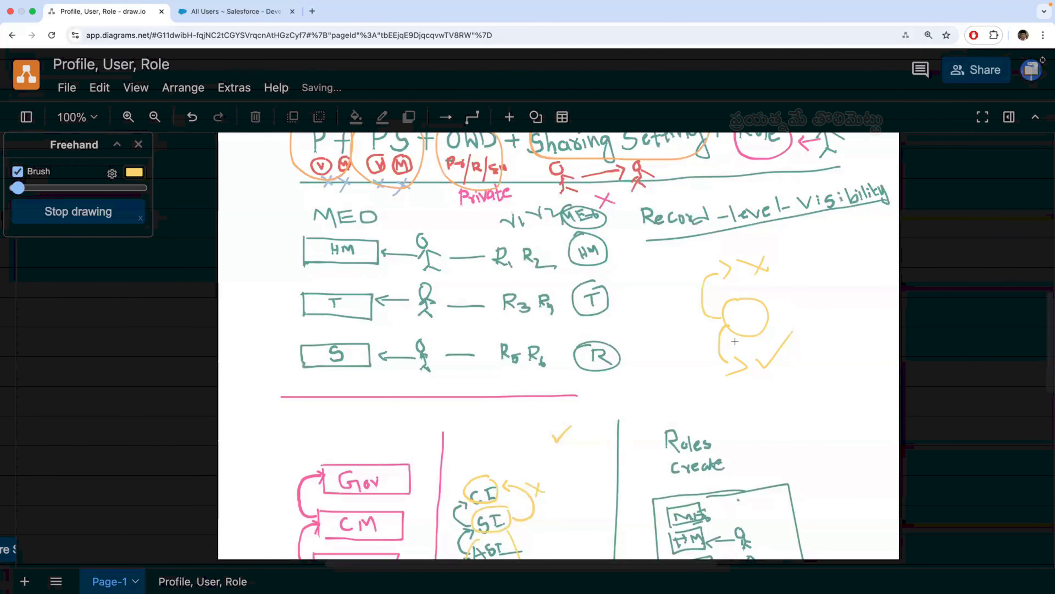
- Review the rank chains, the "Roles create" box and the Projectwork rows in the lower part of the diagram
scroll(602, 347, "down", 4)
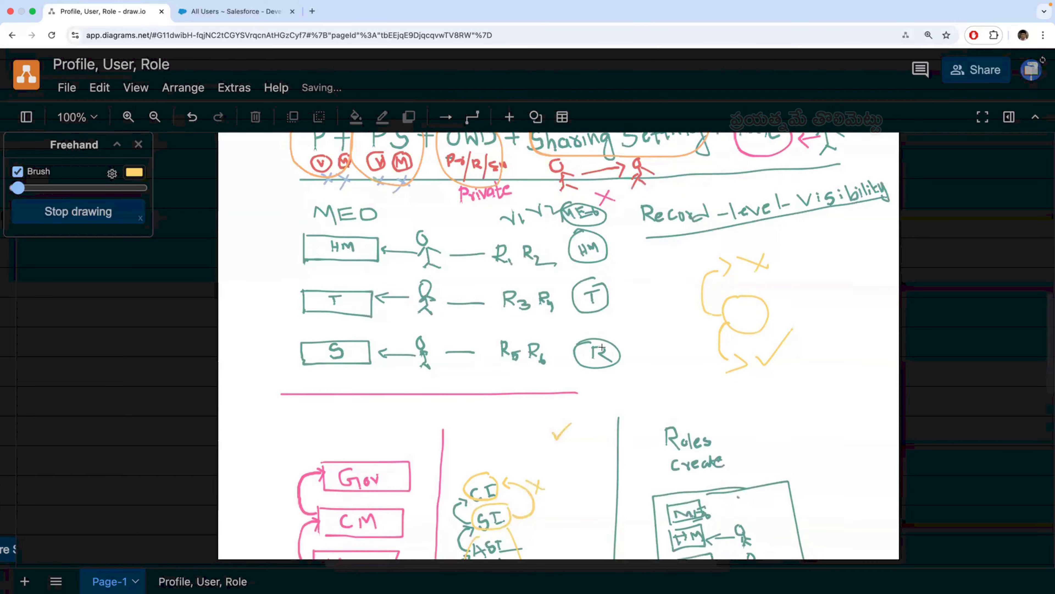
scroll(602, 347, "down", 6)
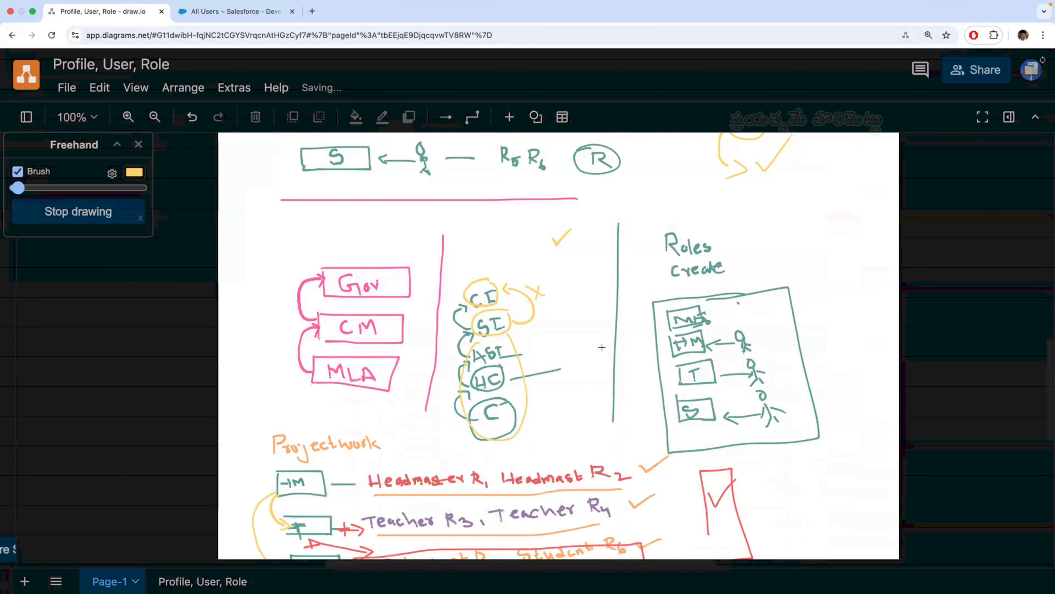
scroll(602, 346, "up", 8)
scroll(601, 346, "down", 15)
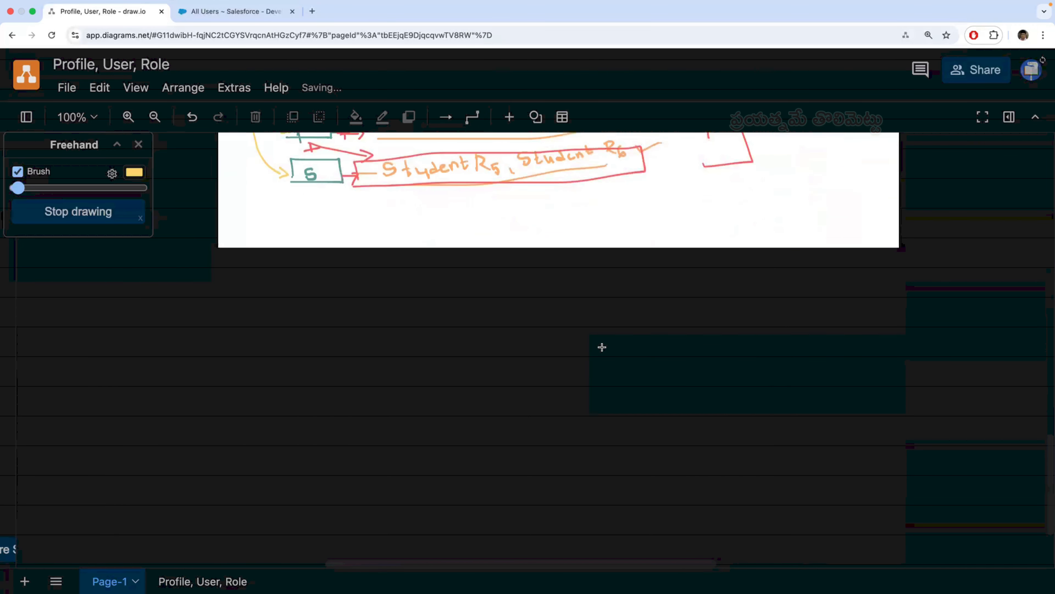
scroll(601, 347, "up", 7)
scroll(602, 349, "up", 5)
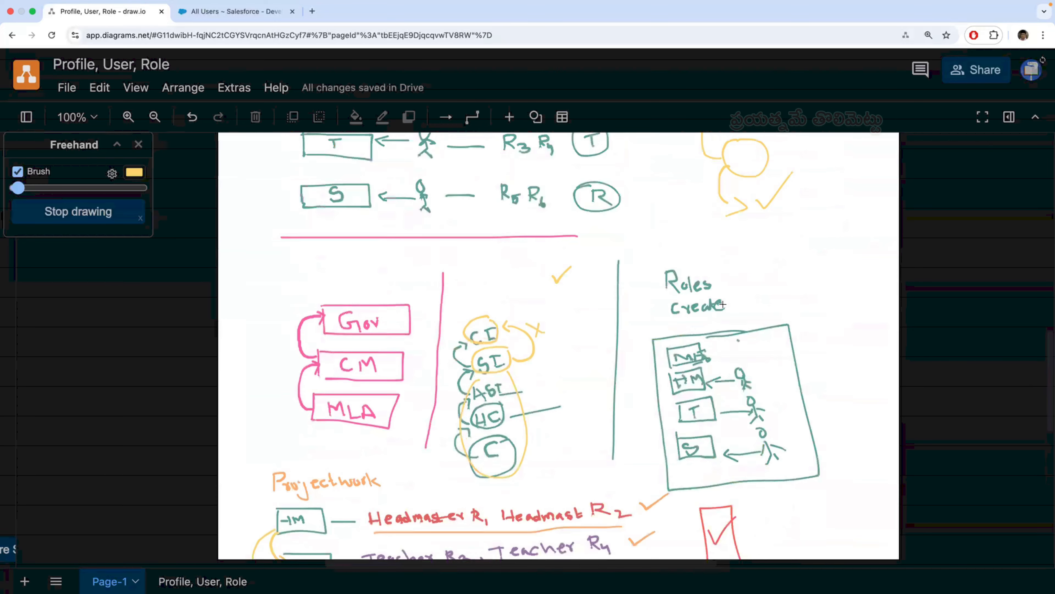
scroll(724, 304, "up", 2)
scroll(723, 305, "down", 10)
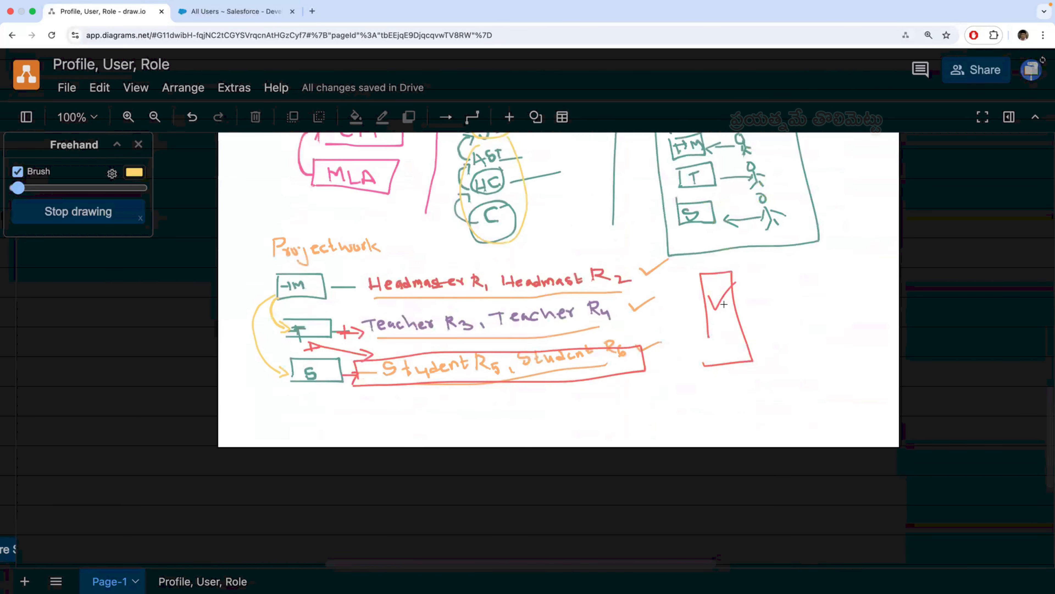
scroll(587, 331, "up", 7)
scroll(587, 332, "down", 3)
scroll(431, 309, "down", 4)
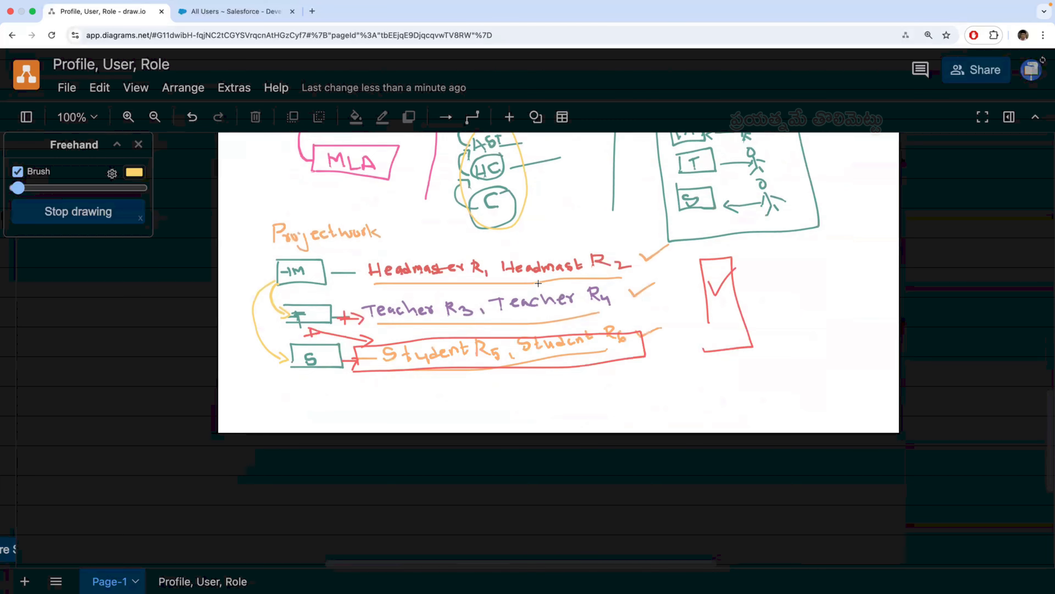
- Switch to Salesforce to view the Projects Work home page, and return to the draw.io diagram
left_click(266, 12)
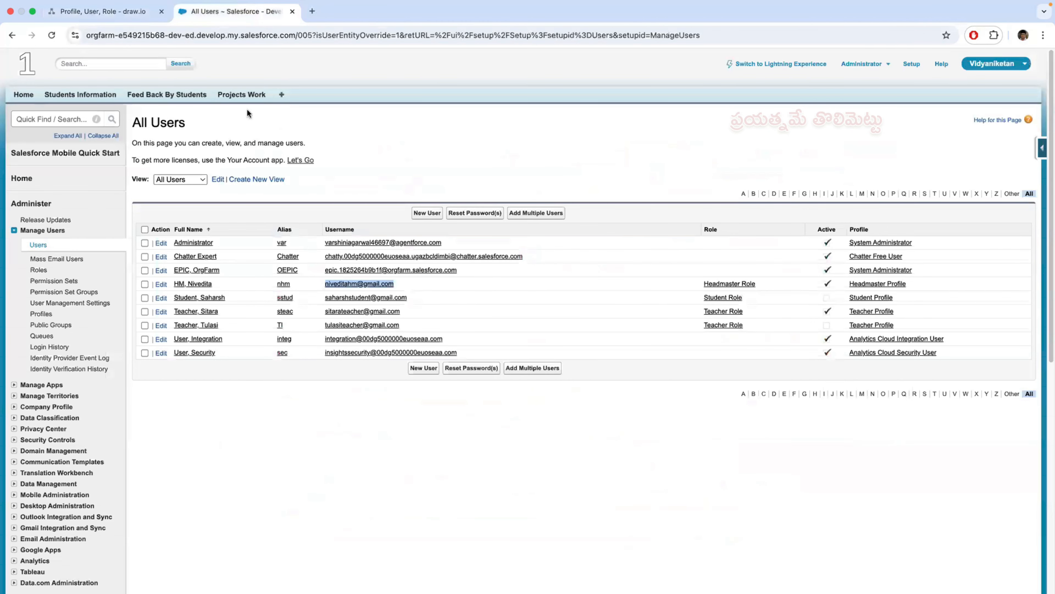
left_click(245, 95)
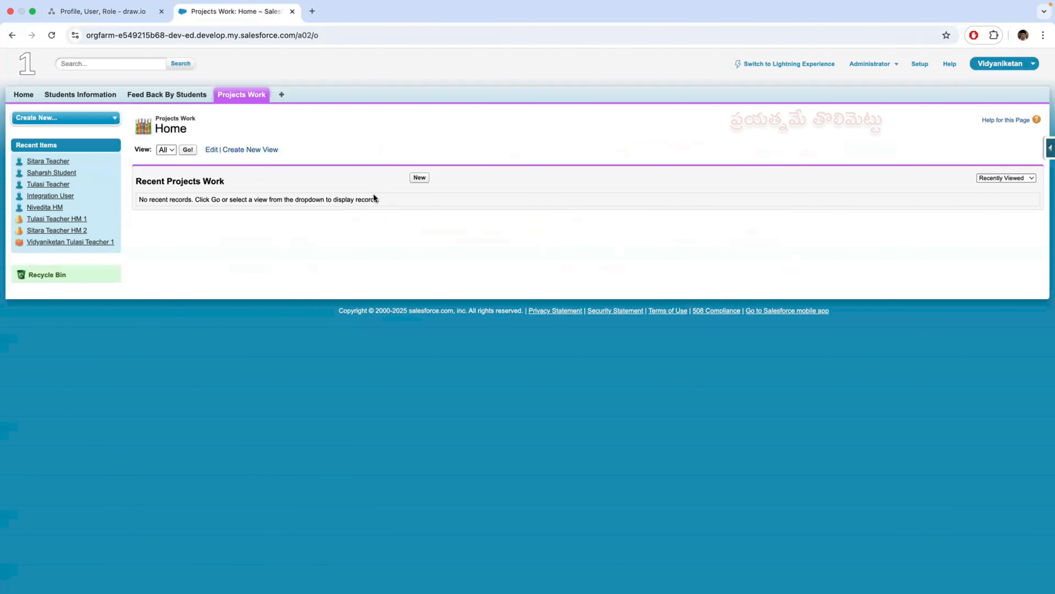
left_click(125, 12)
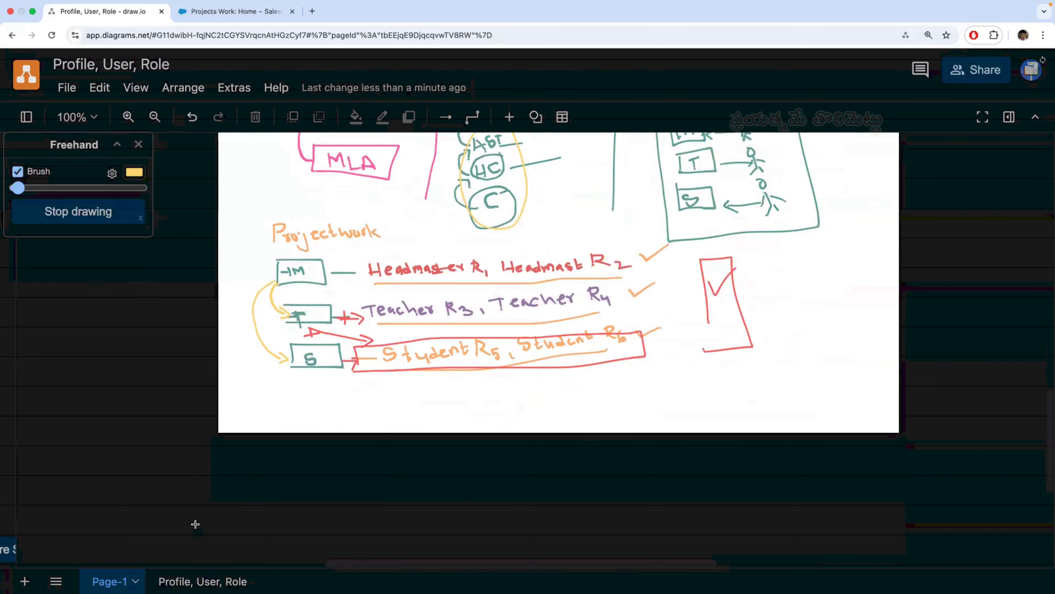
- Stop freehand drawing and delete the rank chains, "Roles create" box and Projectwork sketches below the pink line
scroll(516, 399, "up", 5)
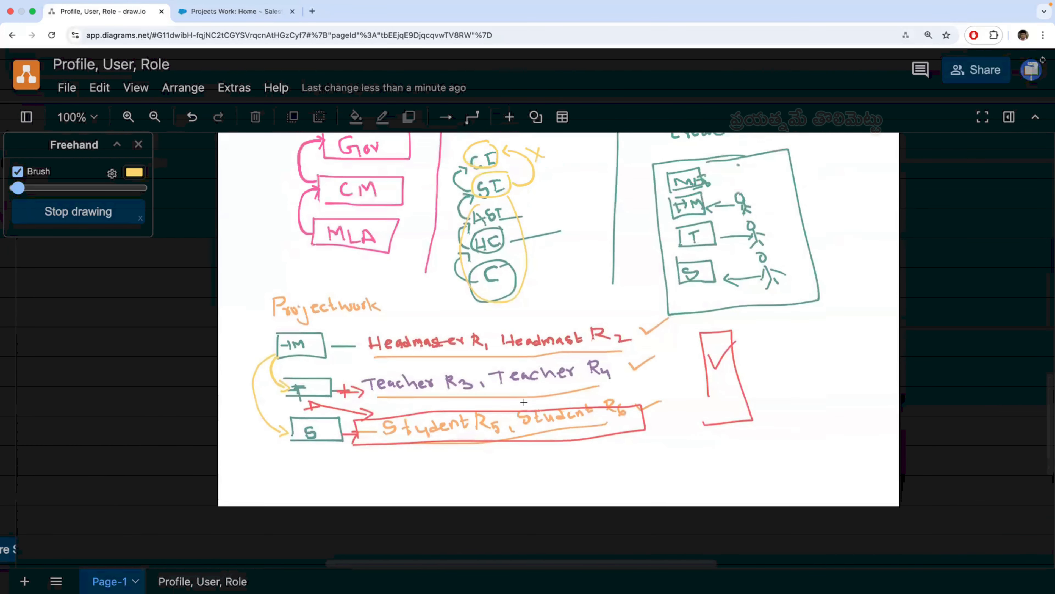
scroll(524, 401, "up", 15)
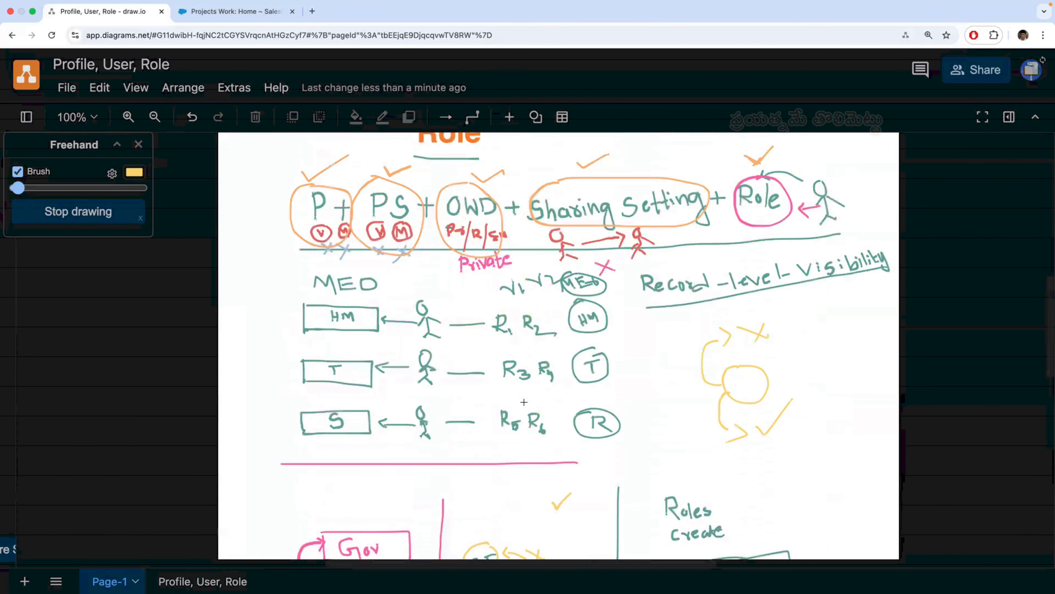
scroll(571, 338, "down", 13)
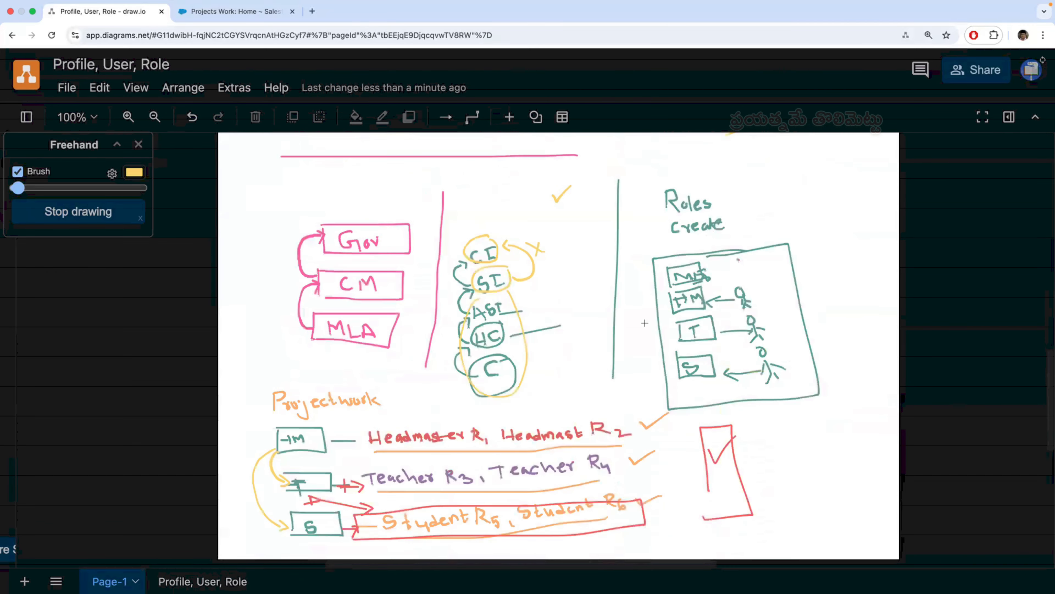
left_click(102, 223)
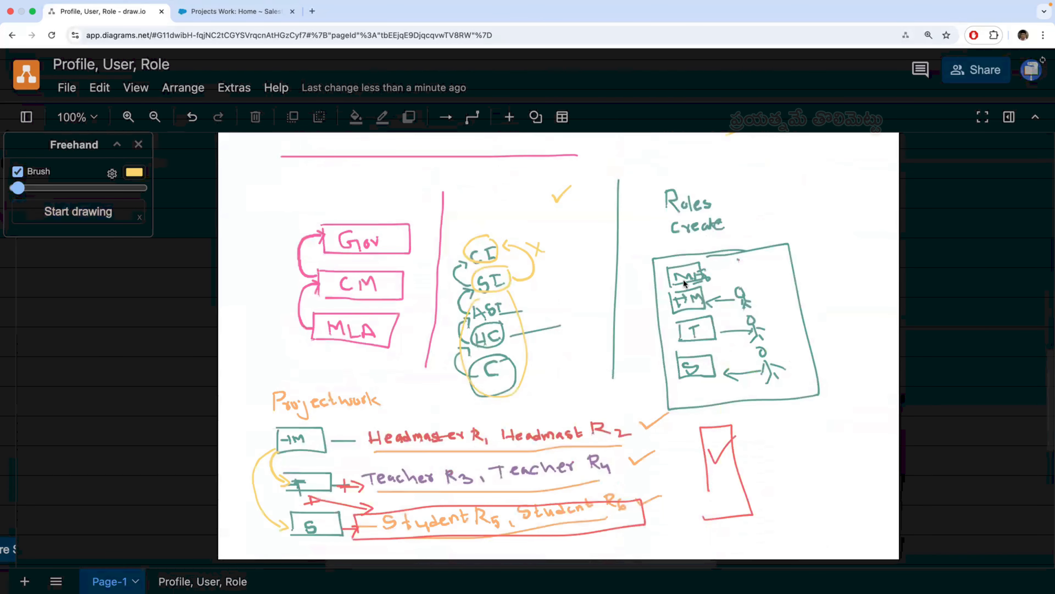
mouse_move(831, 177)
left_mouse_down()
mouse_move(820, 471)
mouse_move(723, 553)
mouse_move(267, 526)
mouse_move(230, 494)
left_mouse_up()
key("Delete")
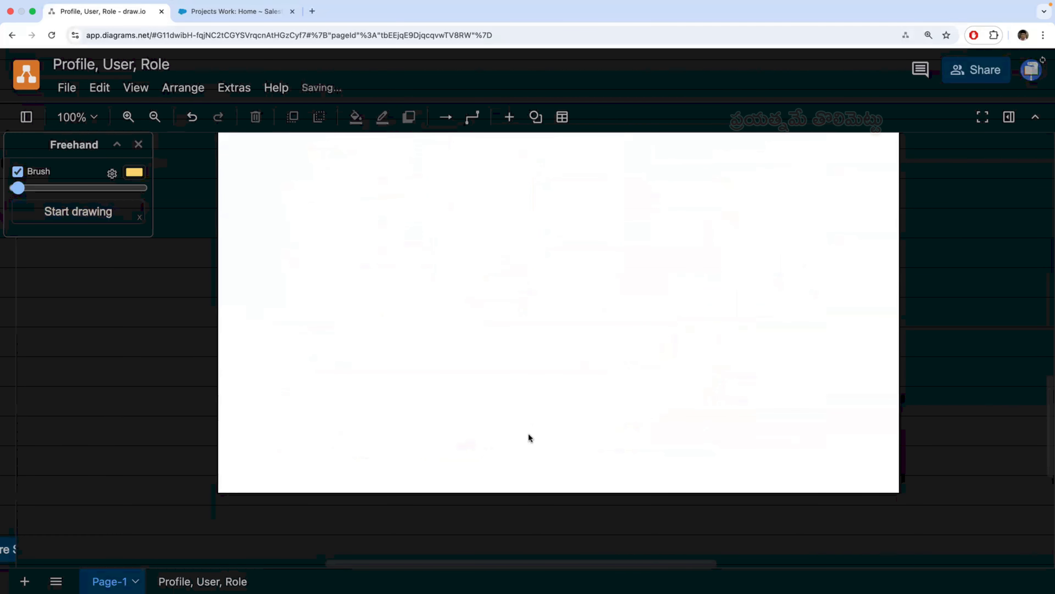
key("super+z")
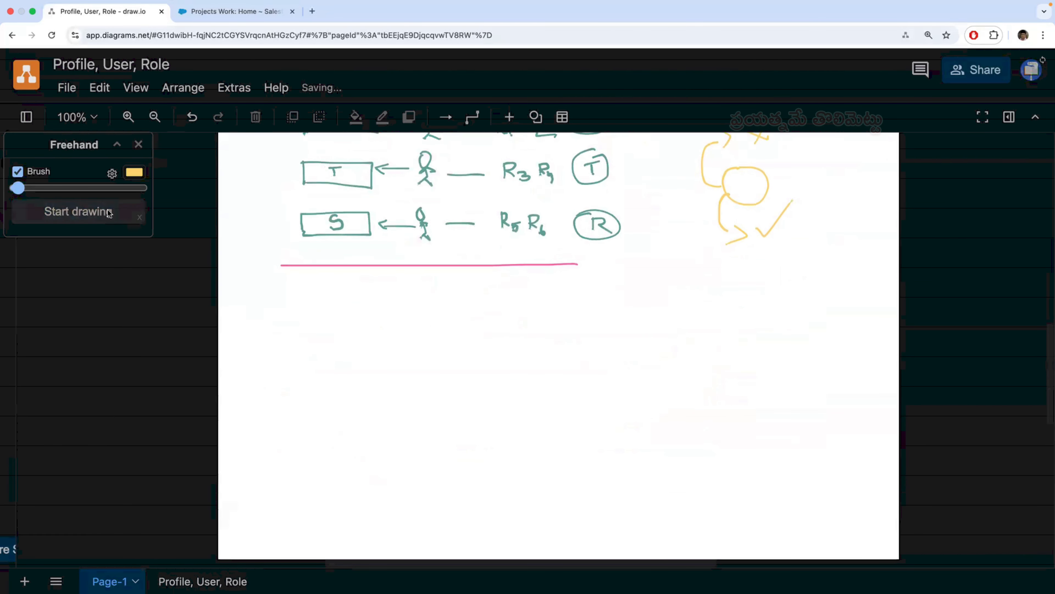
- Resume freehand drawing with a teal-green brush and draw three circles stacked vertically below the pink line
left_click(125, 212)
left_click(139, 176)
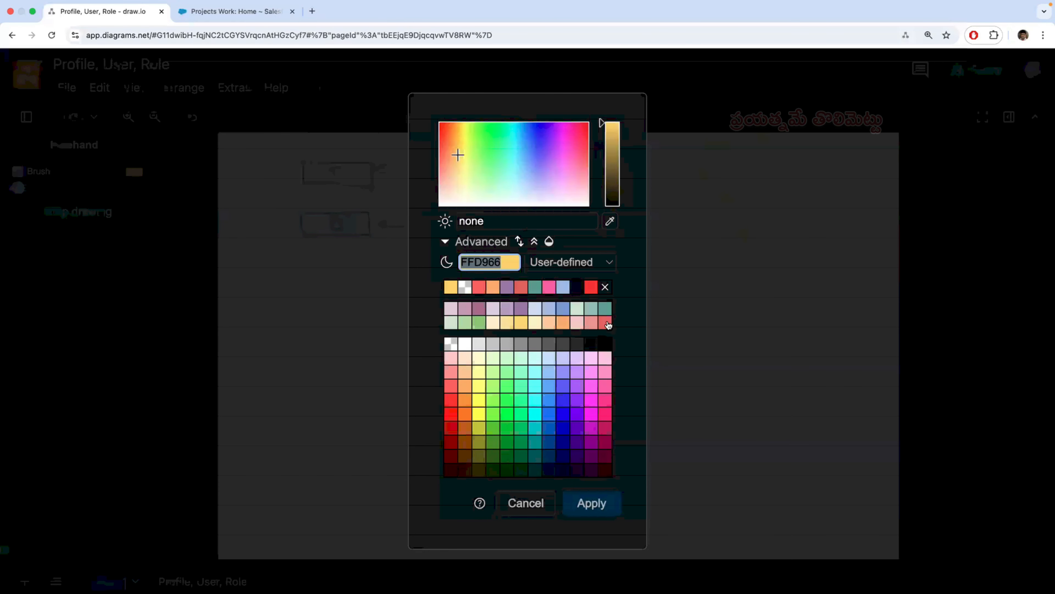
left_click(606, 310)
left_click(599, 504)
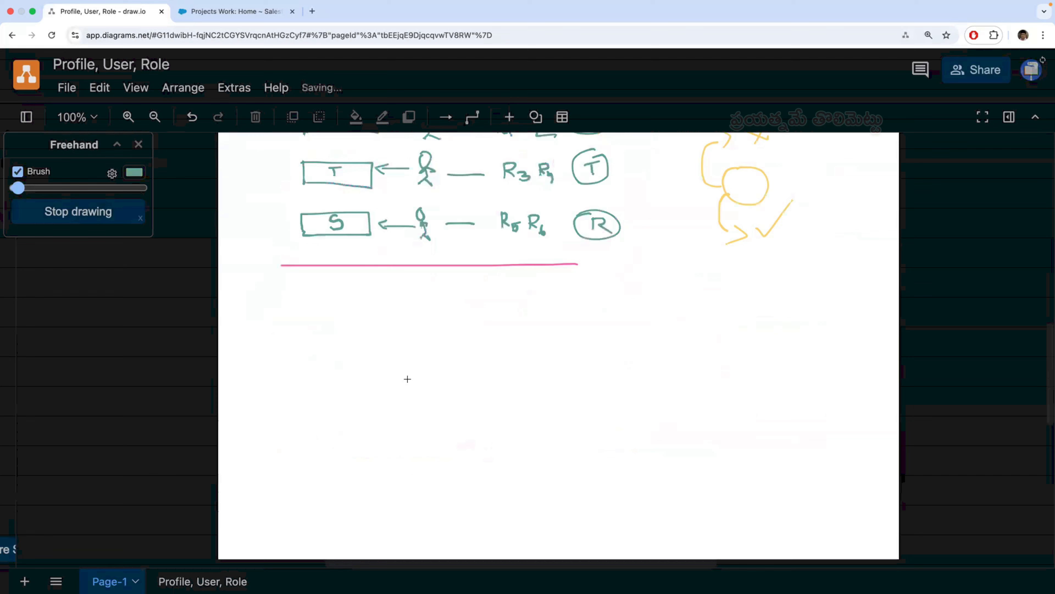
scroll(407, 379, "down", 2)
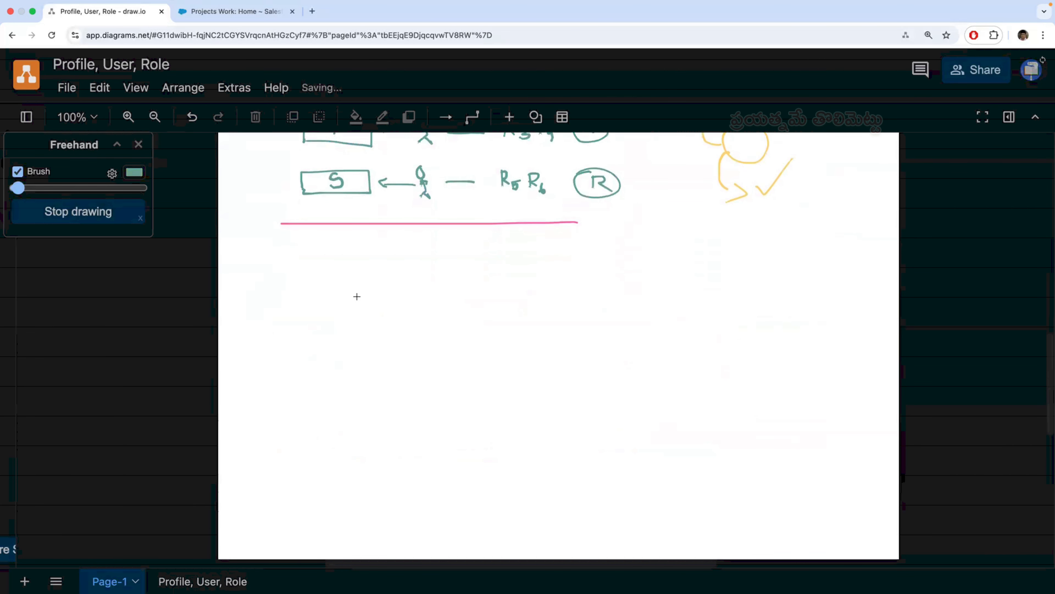
mouse_move(350, 297)
left_mouse_down()
mouse_move(342, 311)
mouse_move(375, 308)
mouse_move(359, 295)
left_mouse_up()
mouse_move(346, 358)
left_mouse_down()
mouse_move(354, 391)
mouse_move(373, 370)
mouse_move(364, 358)
left_mouse_up()
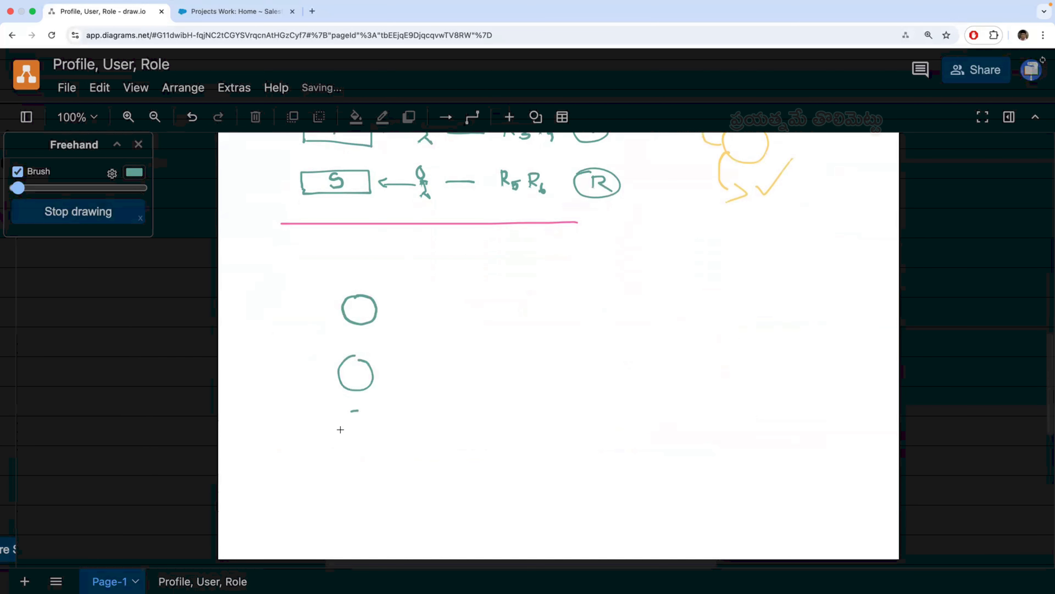
mouse_move(340, 430)
left_mouse_down()
mouse_move(365, 444)
mouse_move(356, 409)
left_mouse_up()
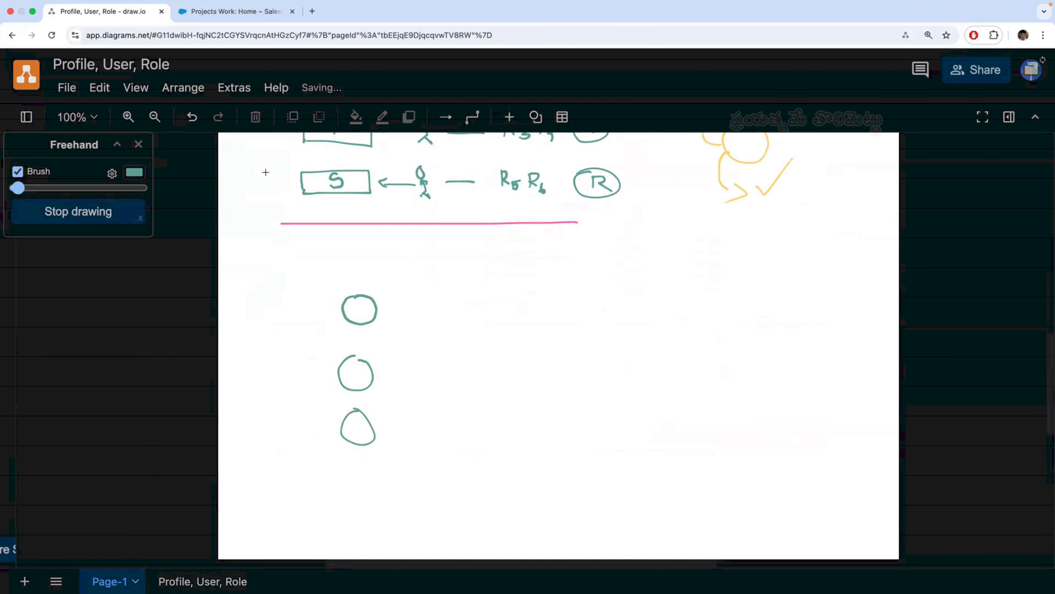
- Switch to Salesforce, search Setup for "role" and open the organization's role hierarchy
left_click(247, 13)
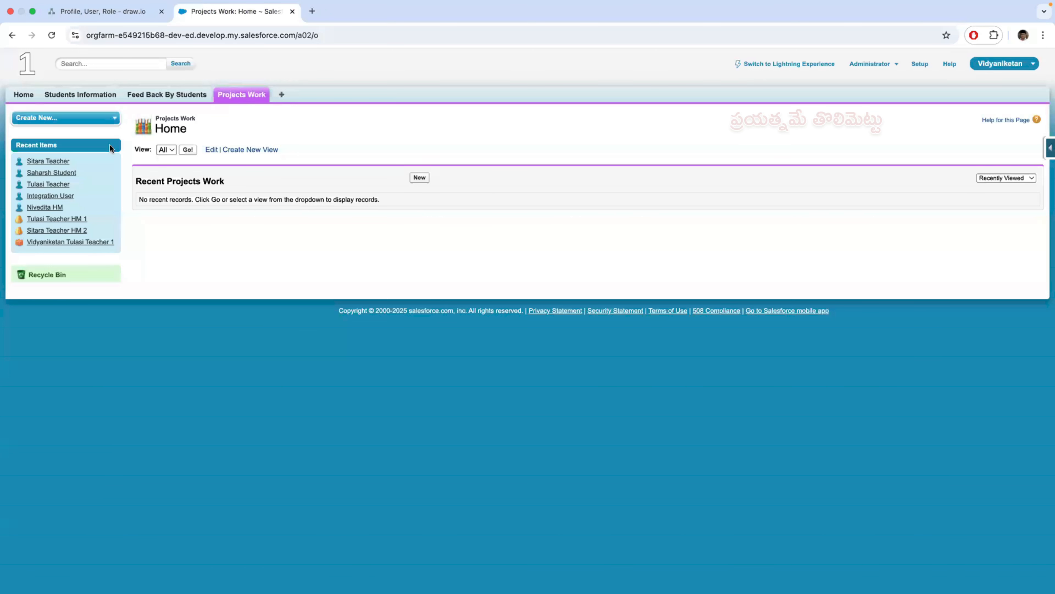
left_click(920, 64)
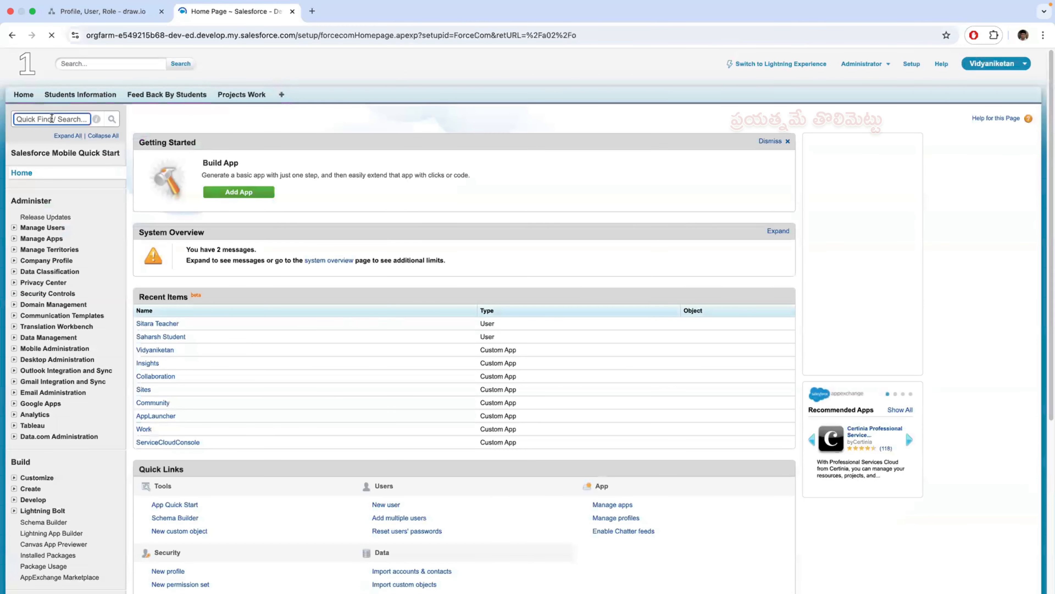
type("role")
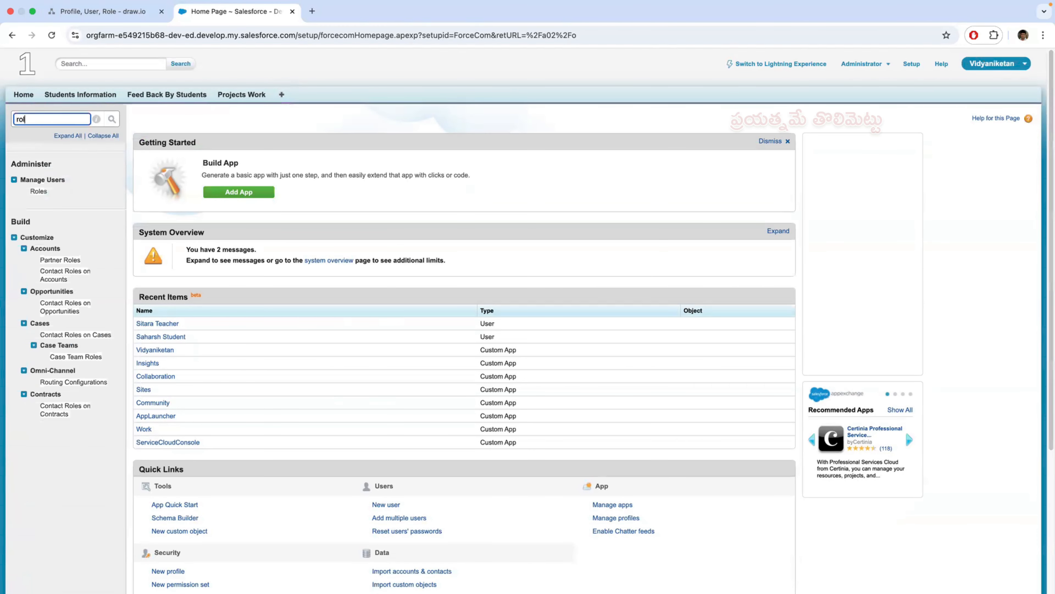
left_click(39, 192)
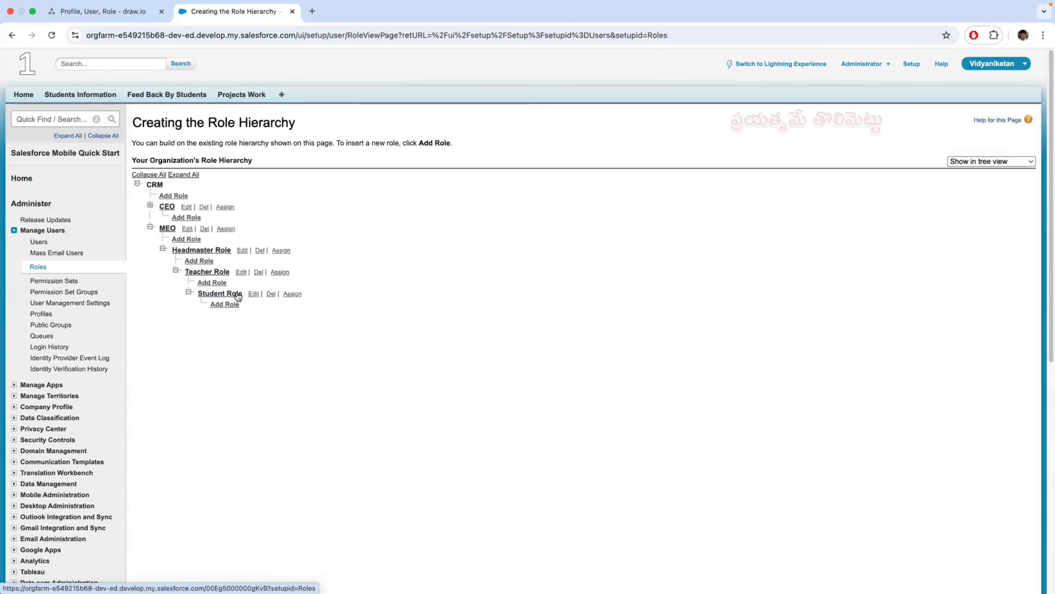
- Touch up the middle circle in the draw.io sketch, and open the Student Role details from the Salesforce role hierarchy
left_click(116, 14)
left_click_drag(355, 356, 361, 362)
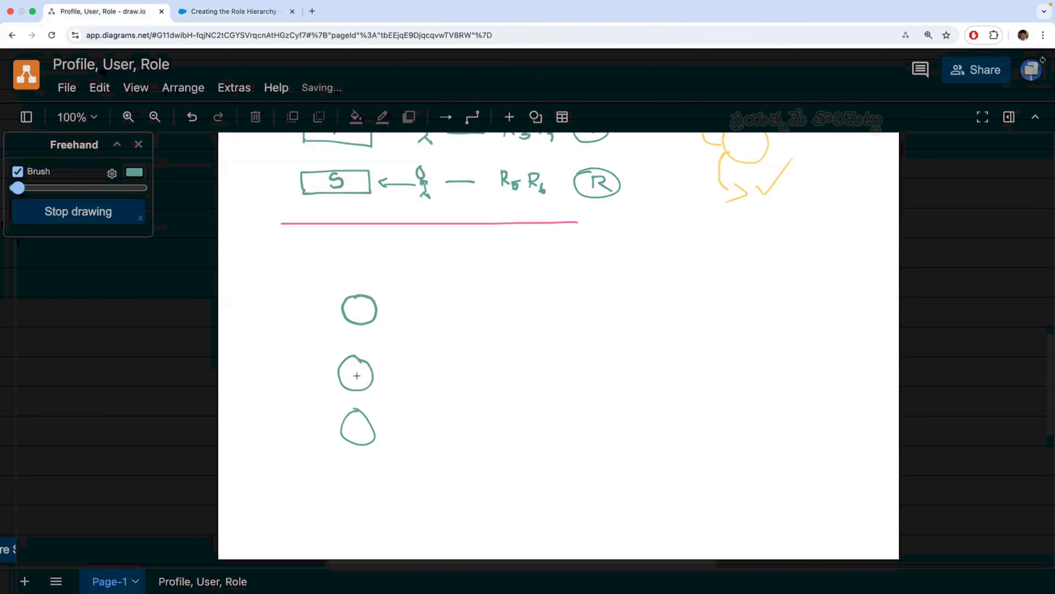
left_click(231, 12)
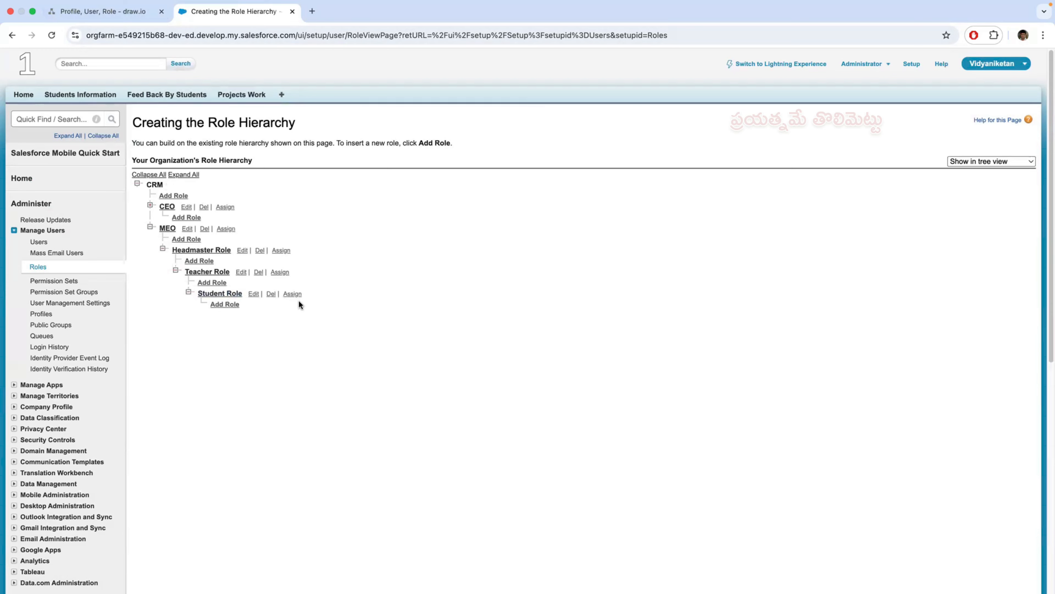
left_click(216, 295)
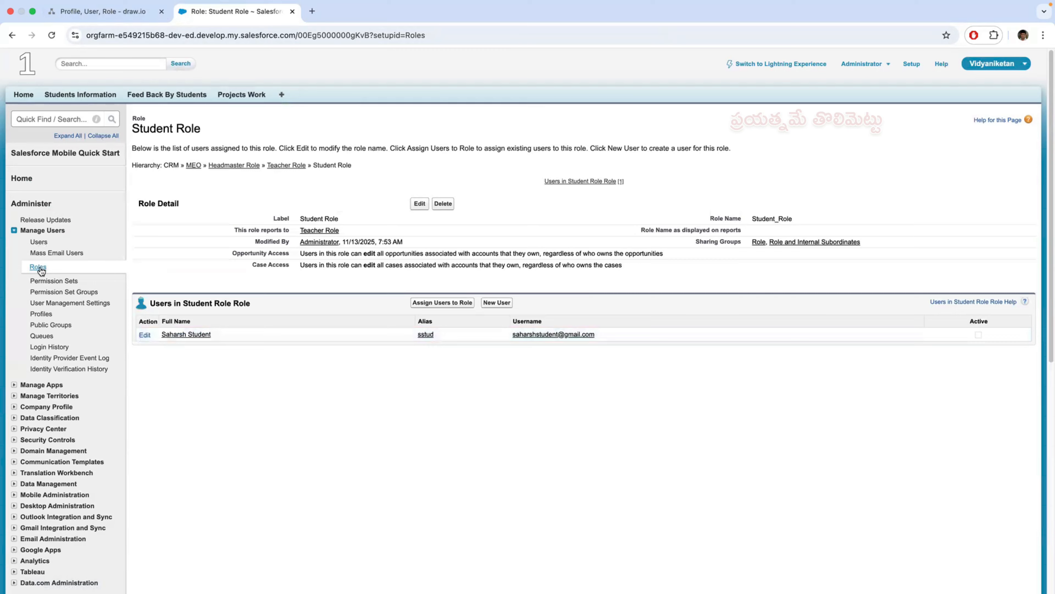
- Review the Teacher Role and Headmaster Role details with their assigned users, and return to the role hierarchy
left_click(38, 267)
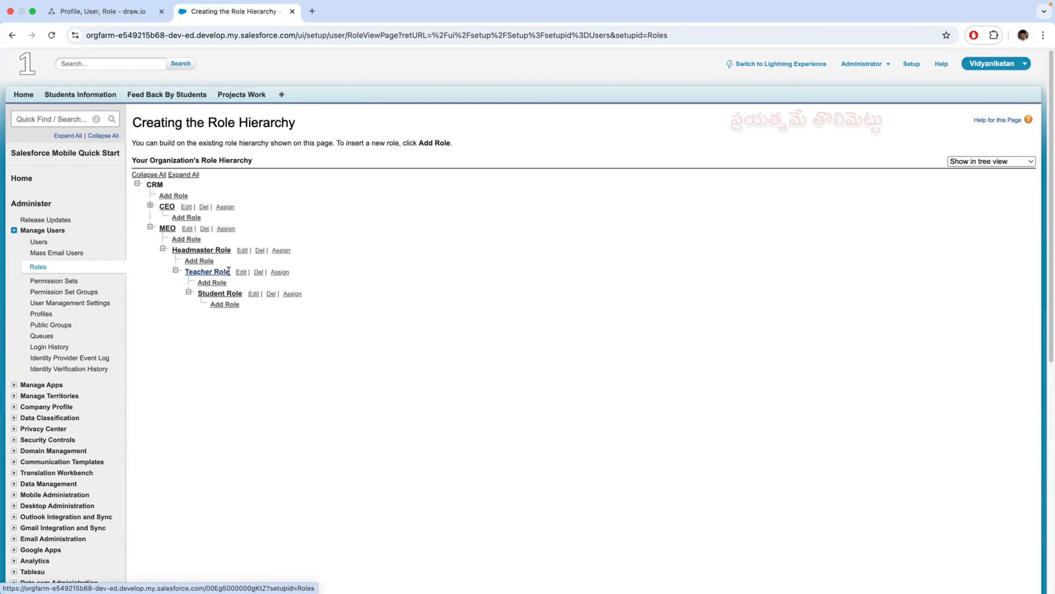
left_click(208, 271)
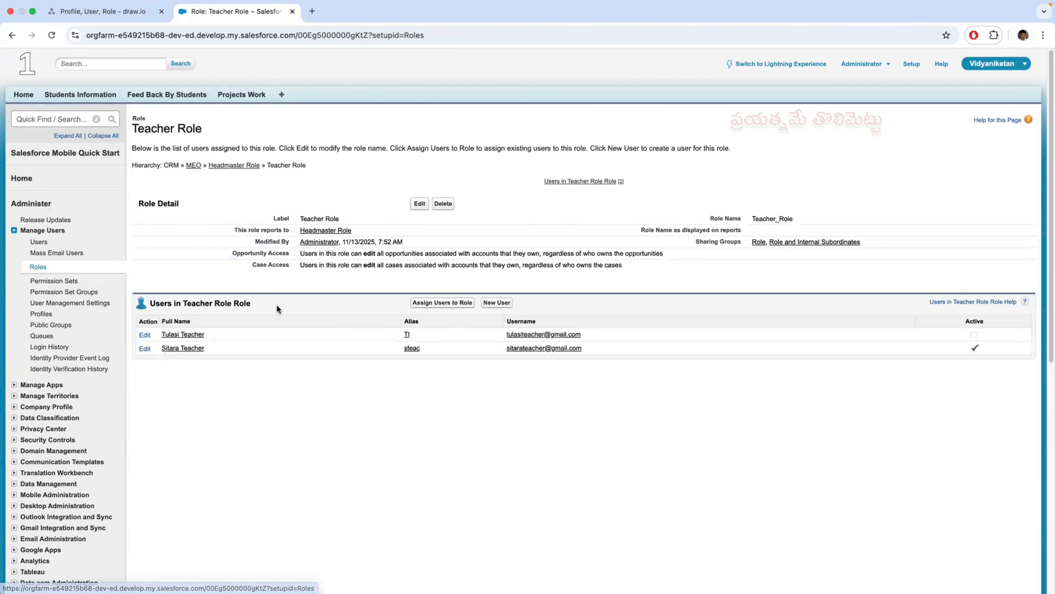
left_click(44, 269)
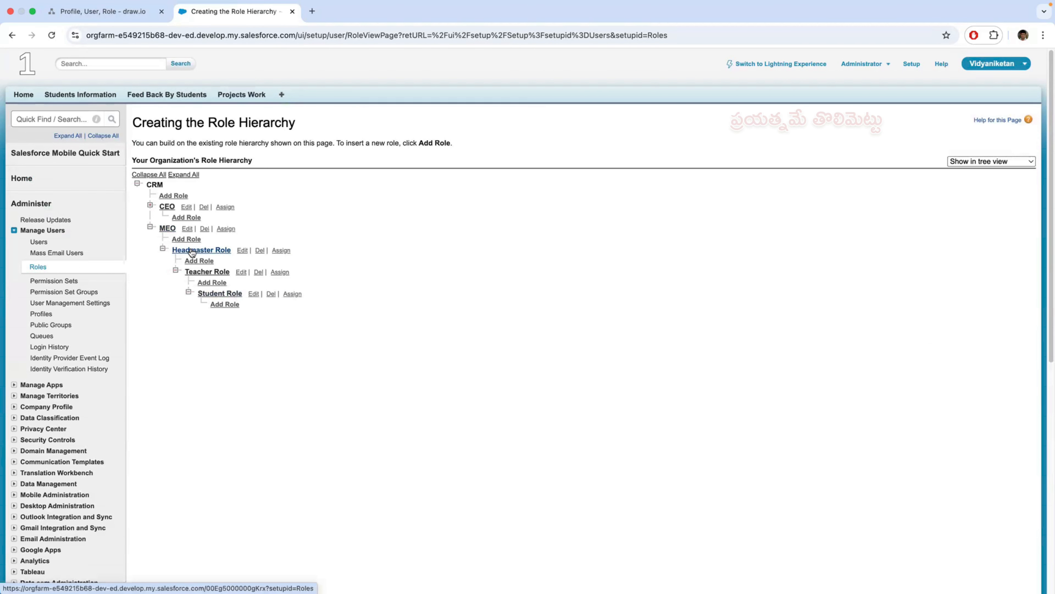
left_click(37, 268)
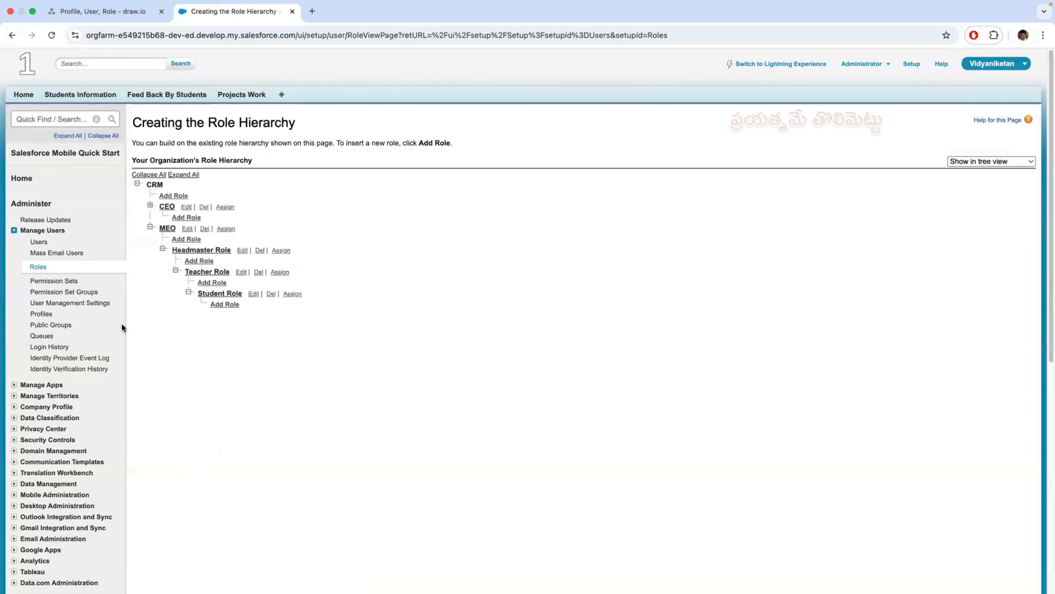
- Switch to draw.io and sketch stick-figure users with arrows to the circles: one for the top, two for the middle, one for the bottom
left_click(101, 12)
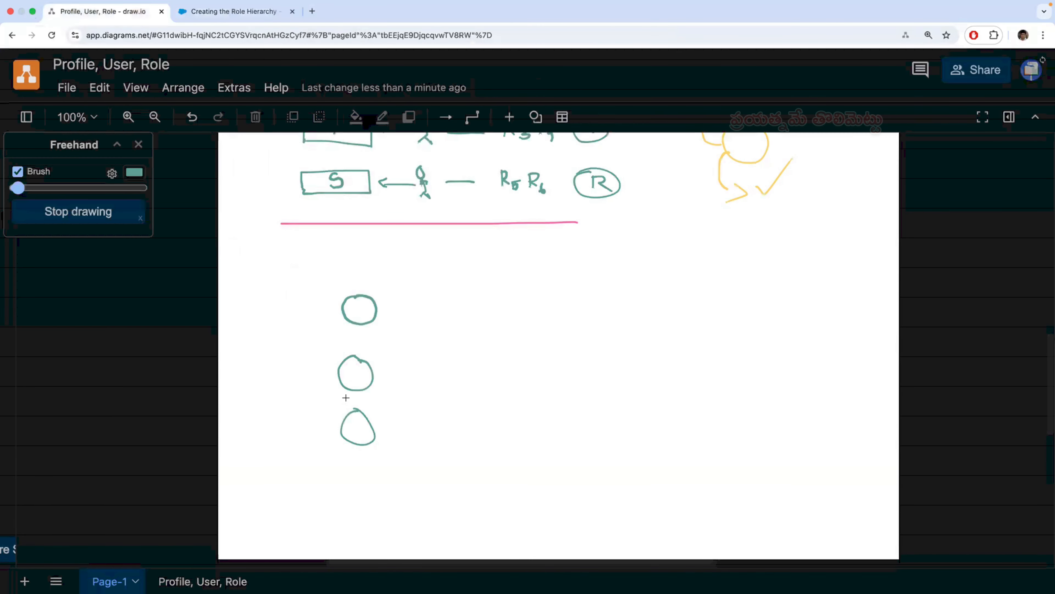
mouse_move(411, 430)
left_mouse_down()
mouse_move(414, 450)
mouse_move(430, 444)
mouse_move(378, 432)
left_mouse_up()
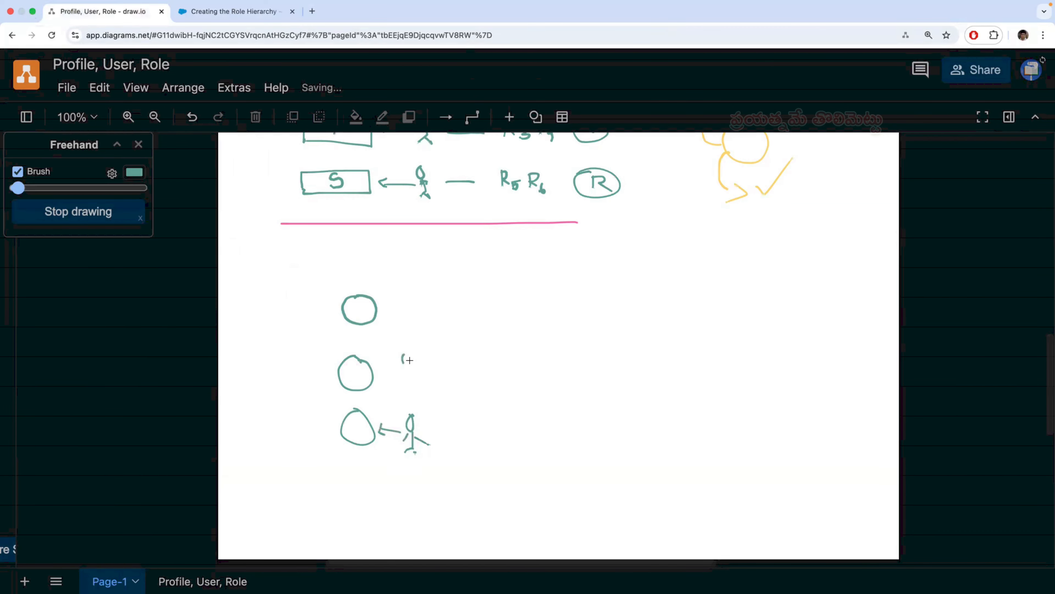
mouse_move(403, 382)
left_mouse_down()
mouse_move(430, 355)
mouse_move(425, 367)
left_mouse_up()
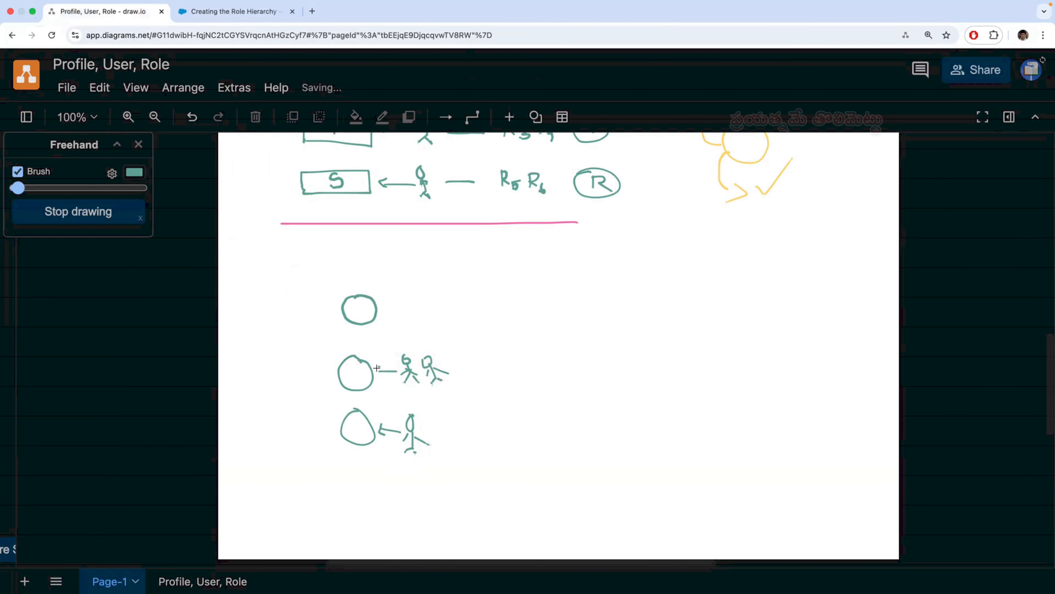
left_click_drag(418, 310, 418, 315)
mouse_move(417, 316)
left_mouse_down()
mouse_move(436, 325)
mouse_move(386, 313)
mouse_move(400, 324)
left_mouse_up()
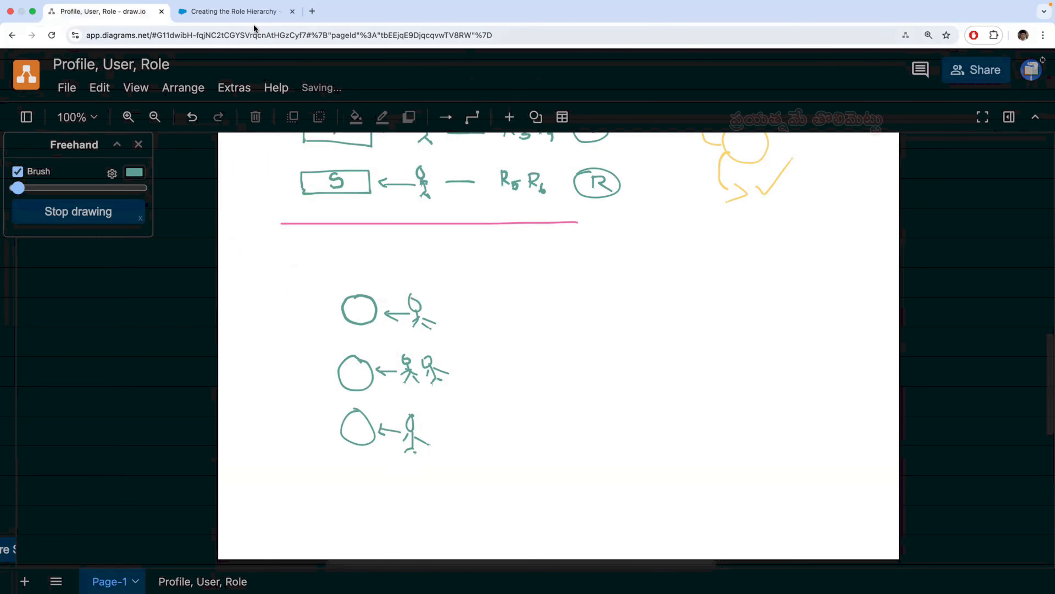
- Switch to Salesforce, view the Projects Work page and open a blank new project work form
left_click(249, 12)
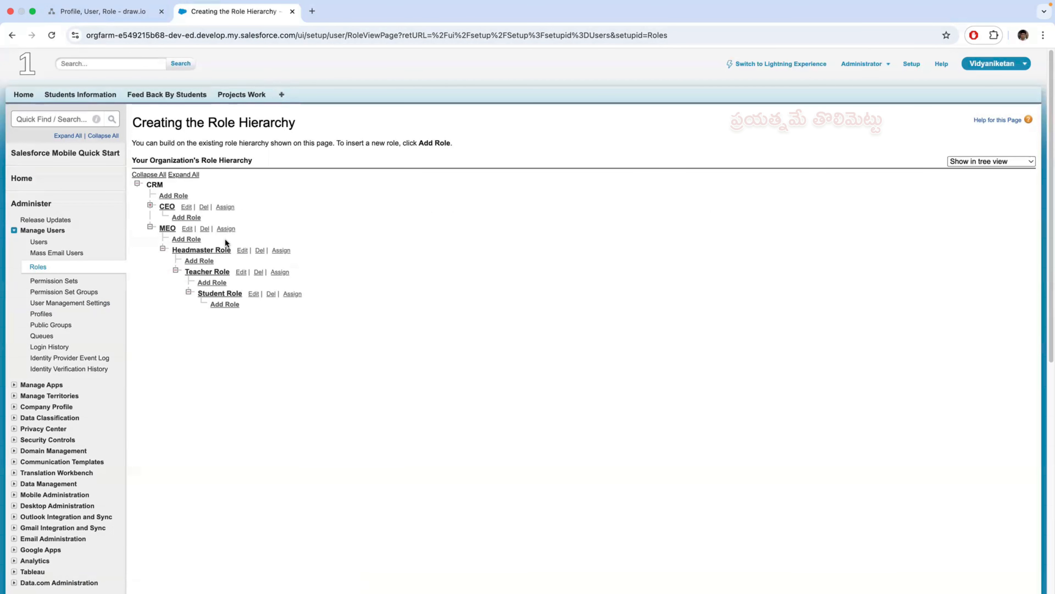
left_click(241, 94)
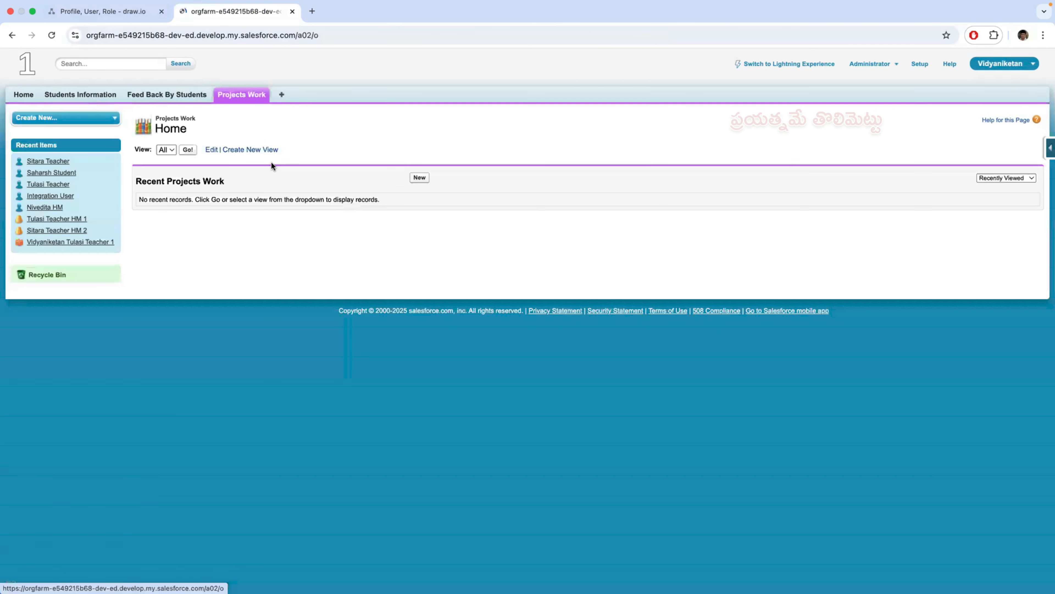
key("ctrl+Left")
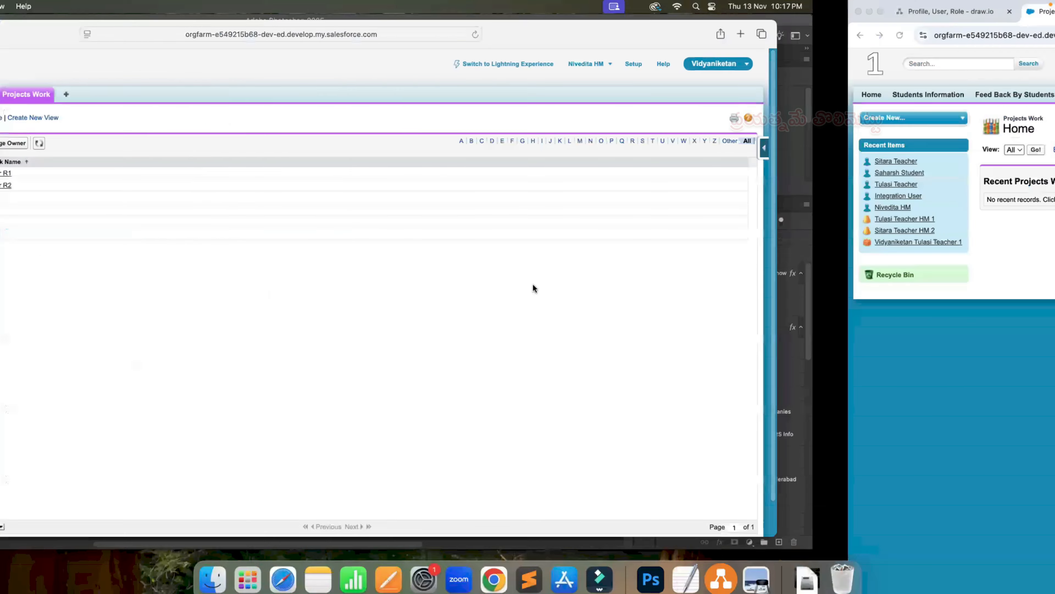
key("ctrl+Right")
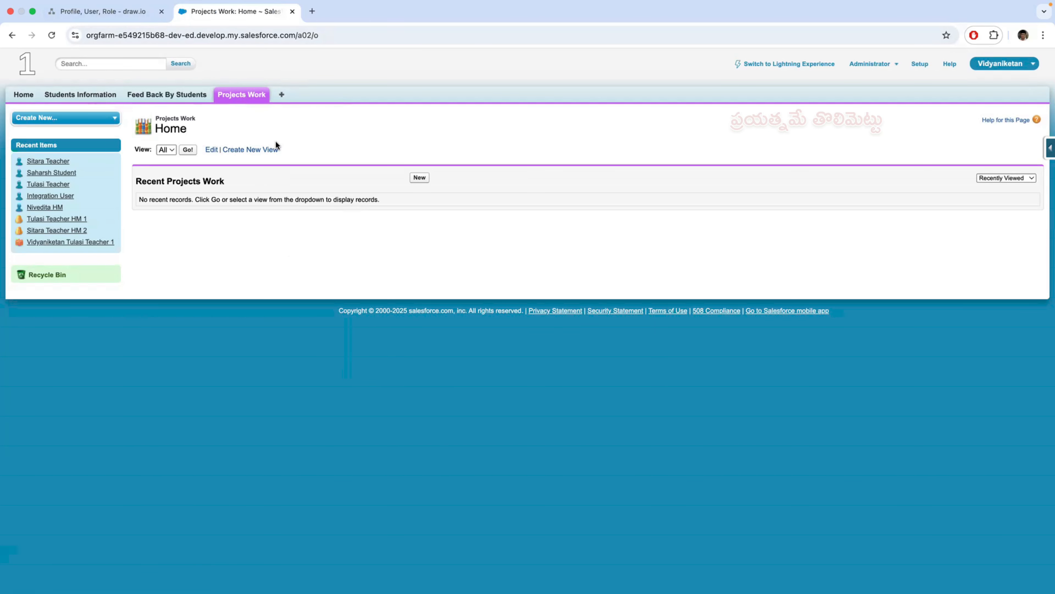
left_click(419, 178)
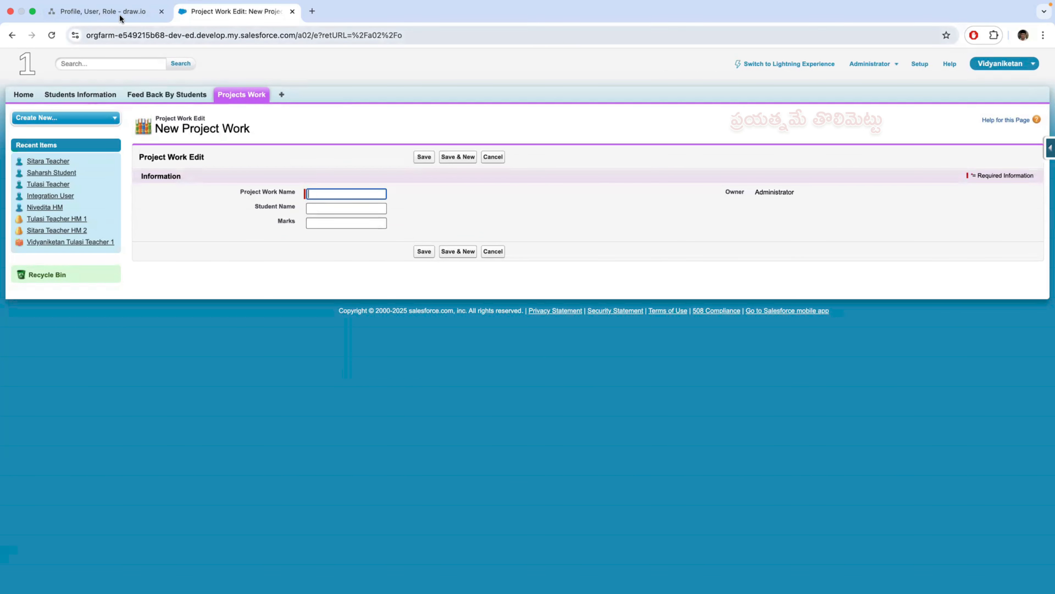
- In draw.io, handwrite ticked role and user headings above the circles and stick figures, and write the user's name beside each row
left_click(104, 12)
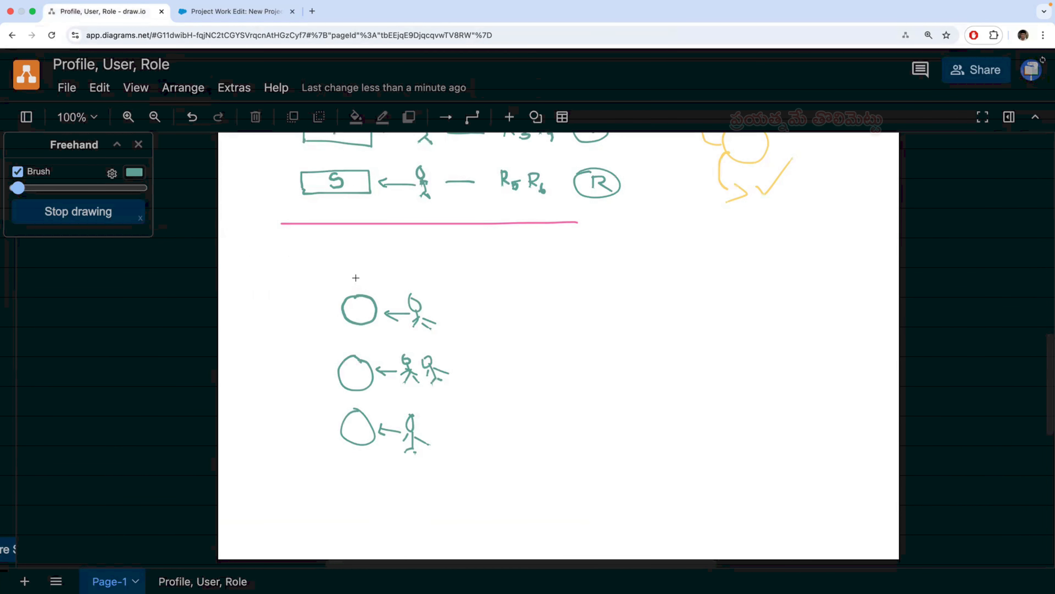
mouse_move(356, 278)
left_mouse_down()
mouse_move(379, 255)
mouse_move(414, 271)
mouse_move(443, 254)
left_mouse_up()
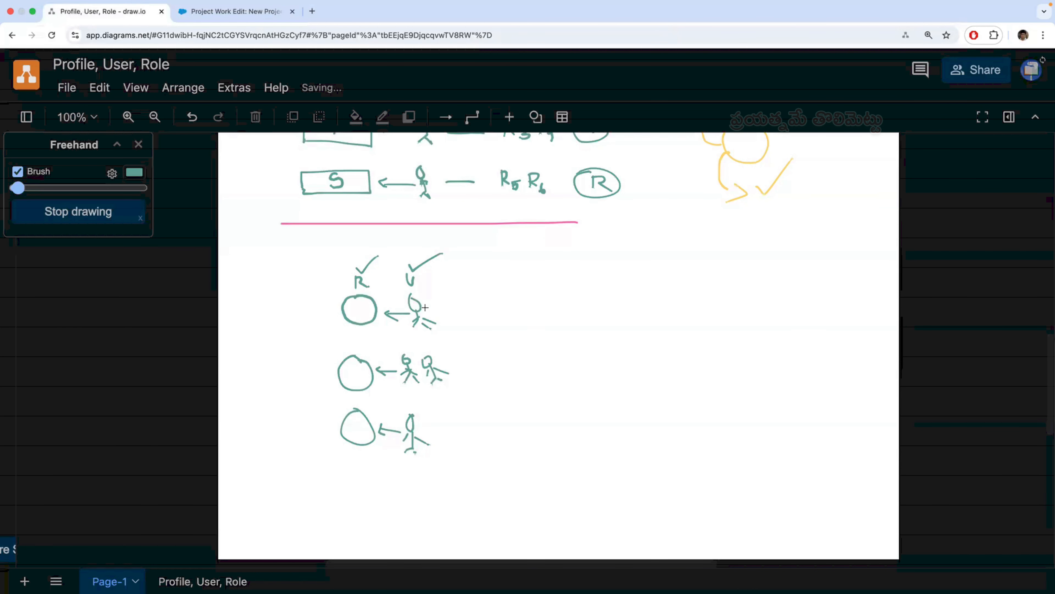
left_click_drag(437, 311, 462, 311)
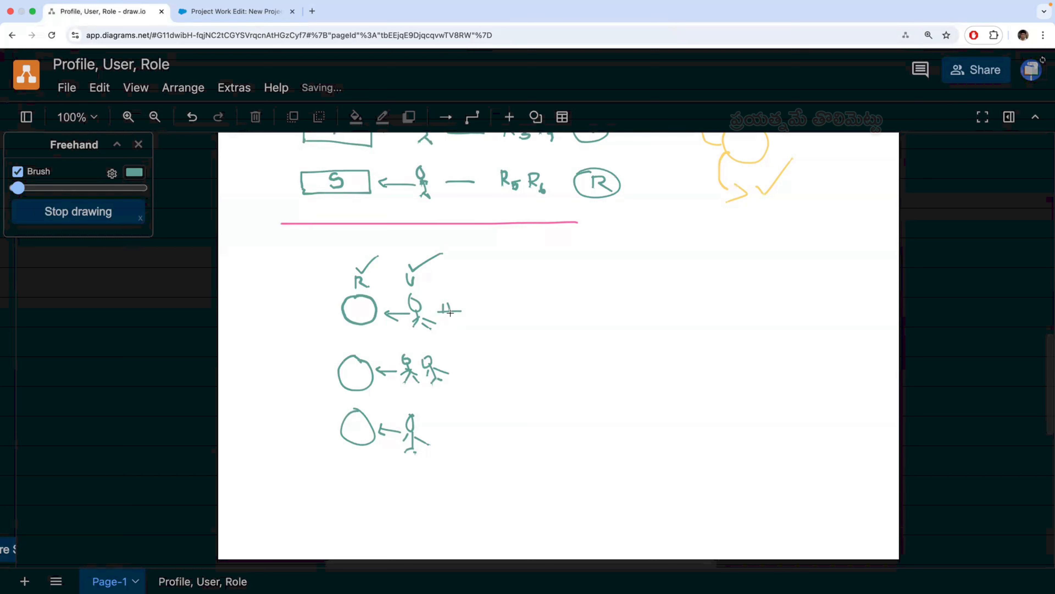
left_click_drag(459, 302, 463, 311)
left_click_drag(458, 371, 463, 364)
mouse_move(468, 365)
left_mouse_down()
mouse_move(494, 361)
mouse_move(501, 374)
left_mouse_up()
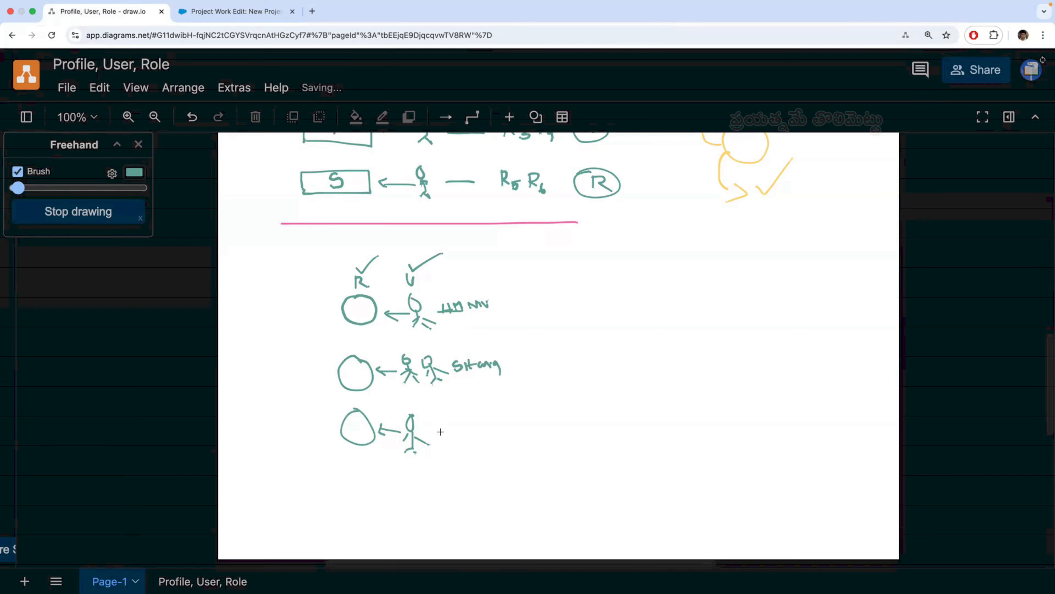
mouse_move(448, 425)
left_mouse_down()
mouse_move(437, 439)
mouse_move(496, 416)
mouse_move(505, 434)
left_mouse_up()
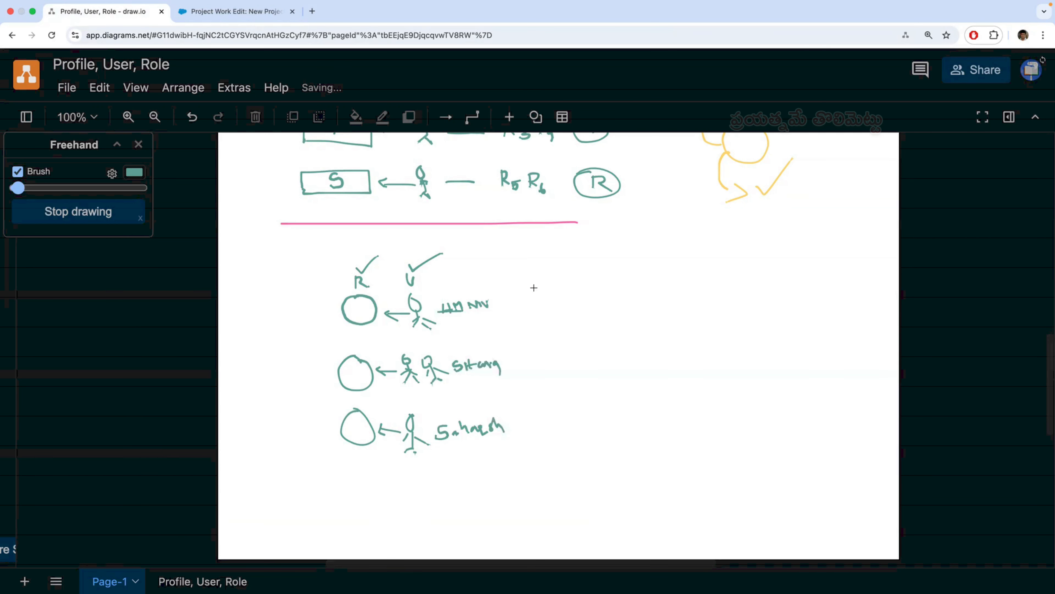
- Handwrite the owned records beside the three user rows: R1 R2, R3 R4 and R5 R6 from top to bottom
mouse_move(534, 287)
left_mouse_down()
mouse_move(535, 299)
mouse_move(553, 303)
left_mouse_up()
left_click_drag(556, 301, 603, 303)
mouse_move(542, 349)
left_mouse_down()
mouse_move(559, 369)
mouse_move(589, 354)
mouse_move(607, 366)
left_mouse_up()
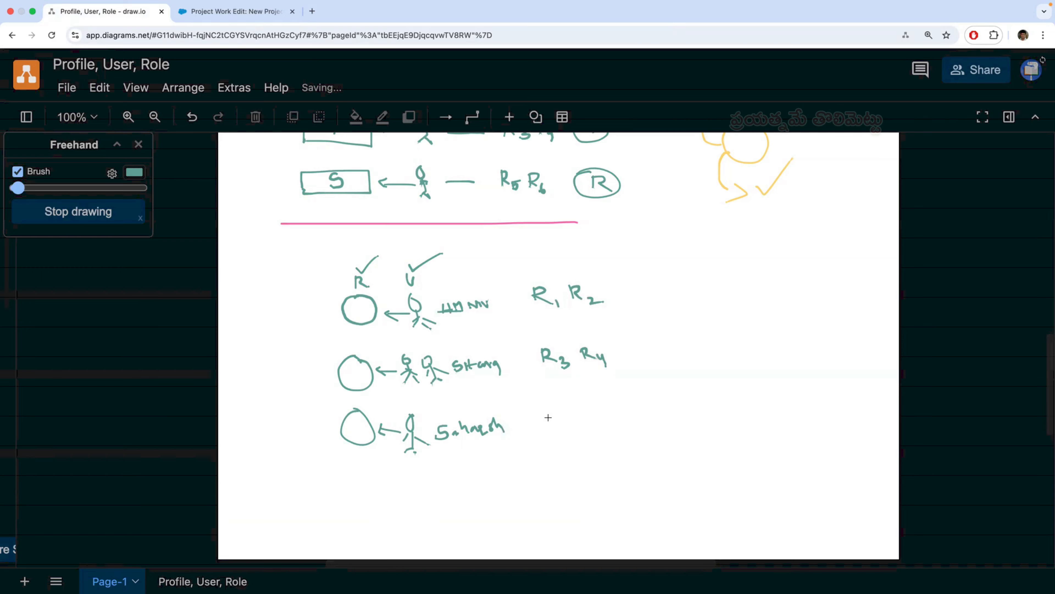
mouse_move(553, 415)
left_mouse_down()
mouse_move(555, 427)
mouse_move(555, 414)
mouse_move(577, 421)
mouse_move(573, 432)
mouse_move(585, 411)
mouse_move(606, 425)
left_mouse_up()
- Compare the new role and user sketch with the access formula and hierarchy diagram above the pink line
scroll(564, 399, "up", 10)
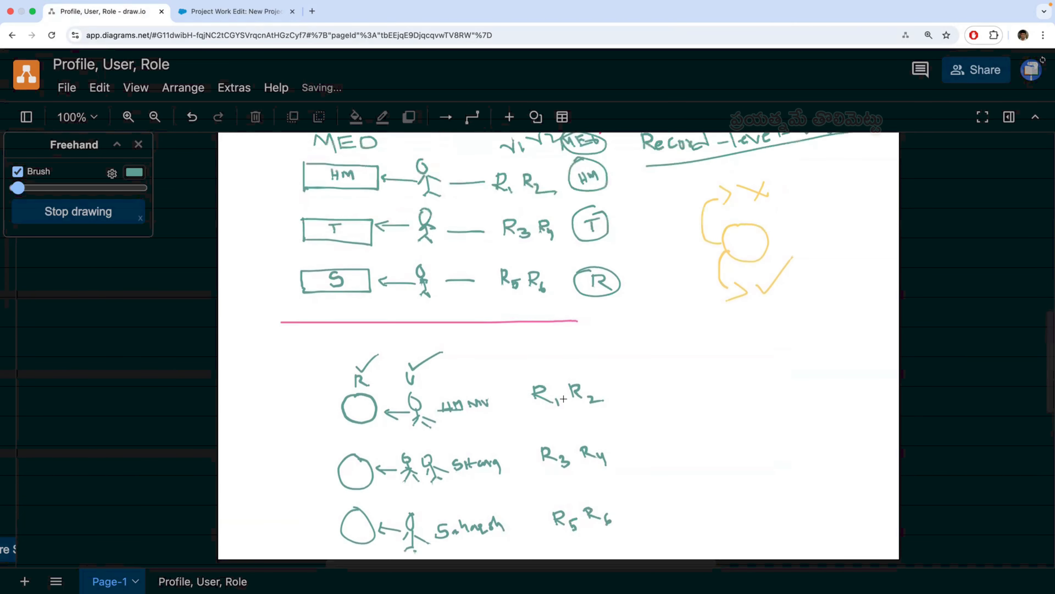
scroll(563, 399, "up", 1)
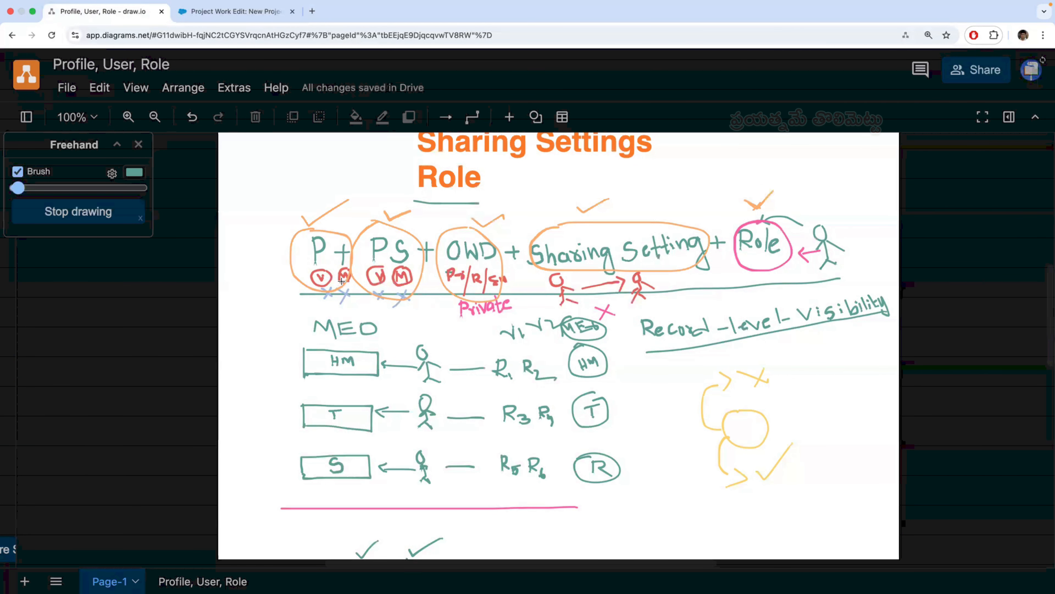
scroll(339, 277, "down", 1)
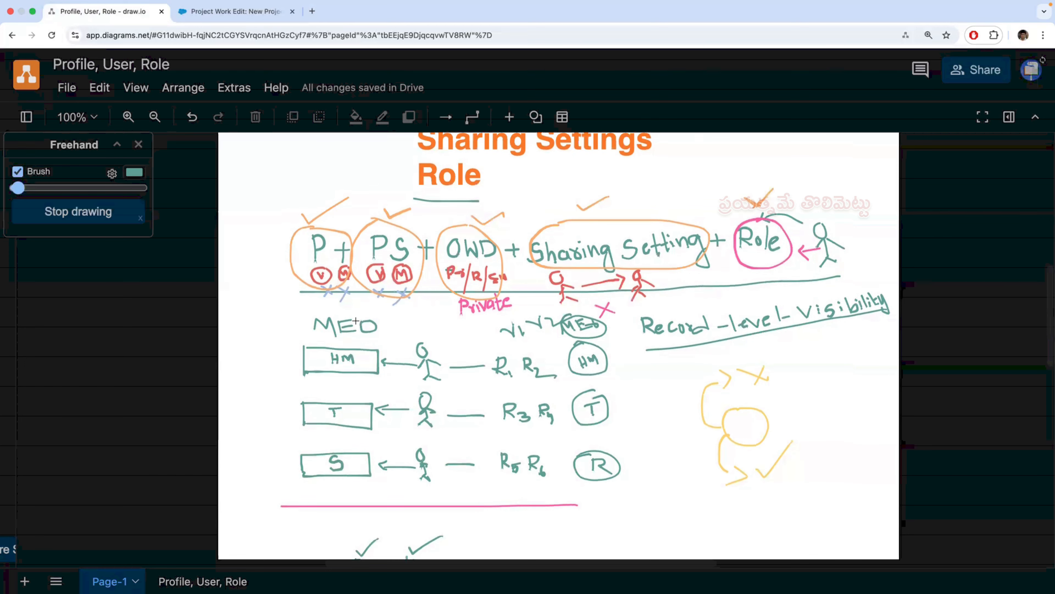
scroll(355, 321, "down", 10)
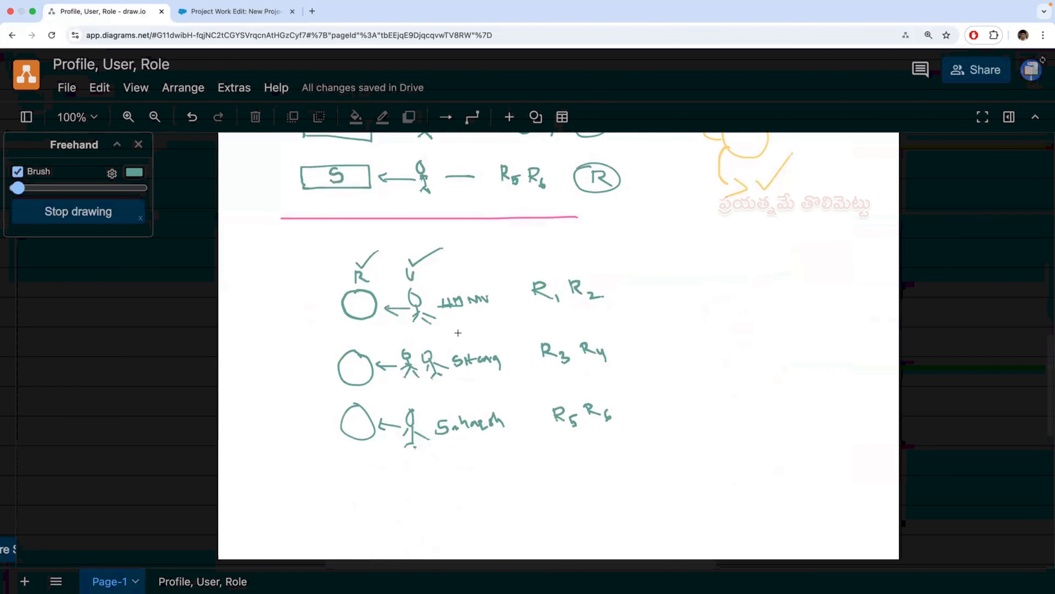
scroll(458, 333, "up", 3)
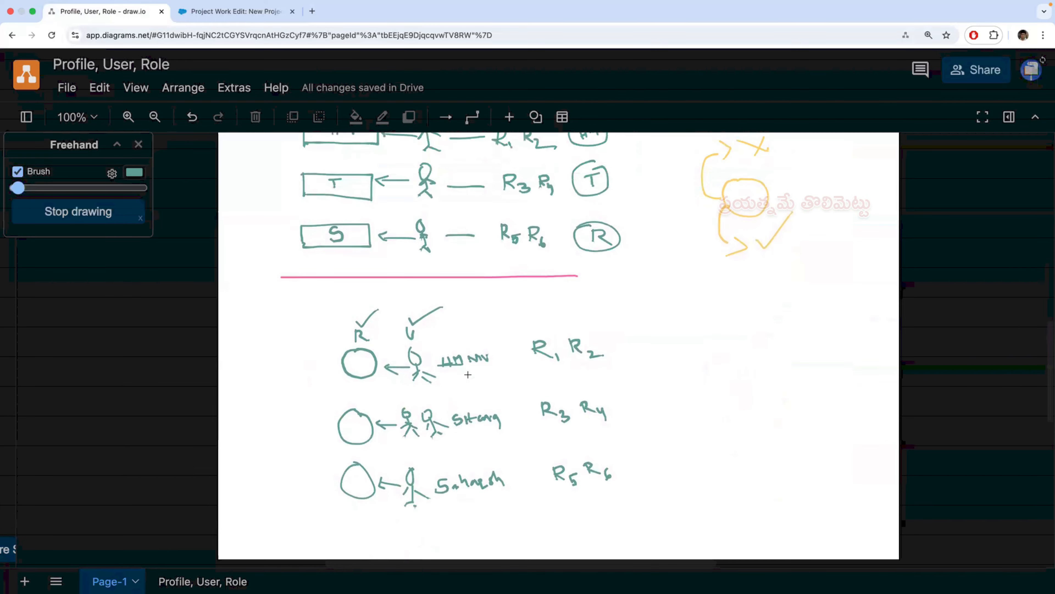
scroll(468, 374, "up", 10)
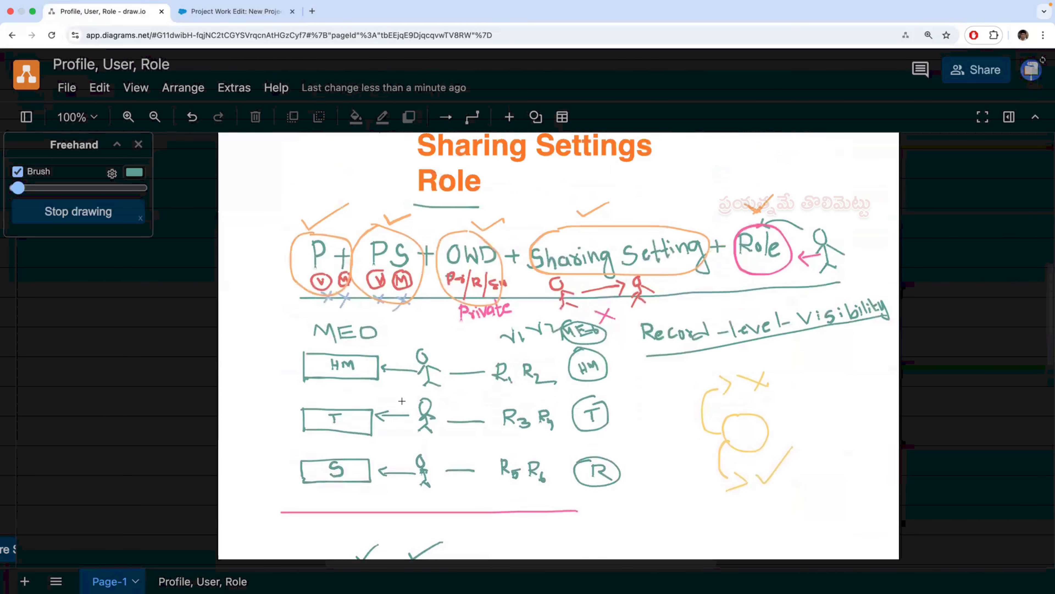
scroll(323, 400, "down", 8)
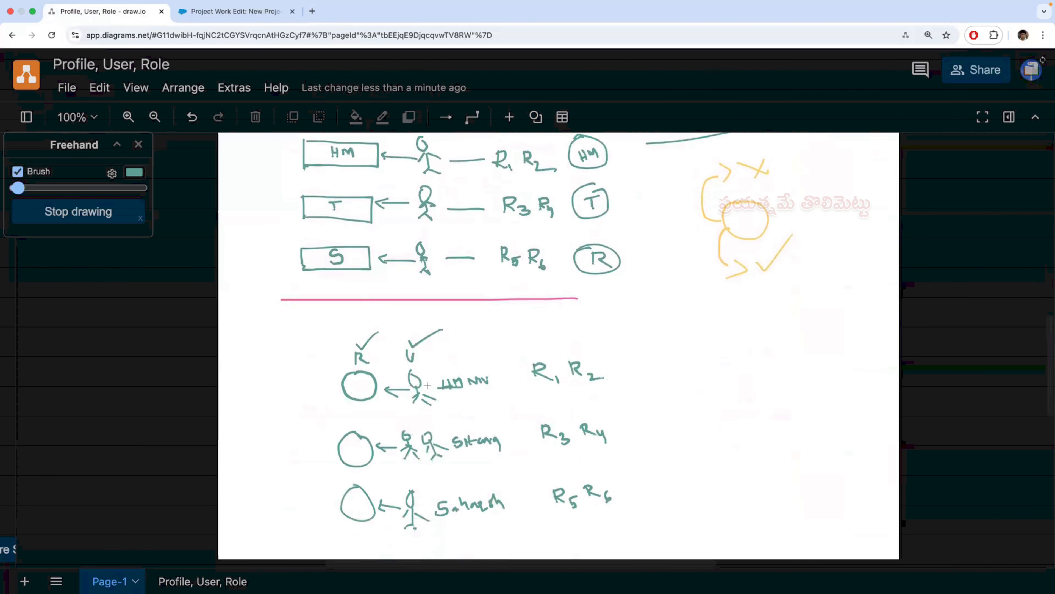
scroll(275, 374, "down", 3)
- Draw rectangles labelled HM, T and S in front of the three role circles
mouse_move(264, 293)
left_mouse_down()
mouse_move(266, 319)
mouse_move(311, 319)
mouse_move(310, 293)
mouse_move(264, 293)
mouse_move(269, 319)
mouse_move(278, 310)
left_mouse_up()
left_click(276, 305)
left_click_drag(282, 308, 296, 317)
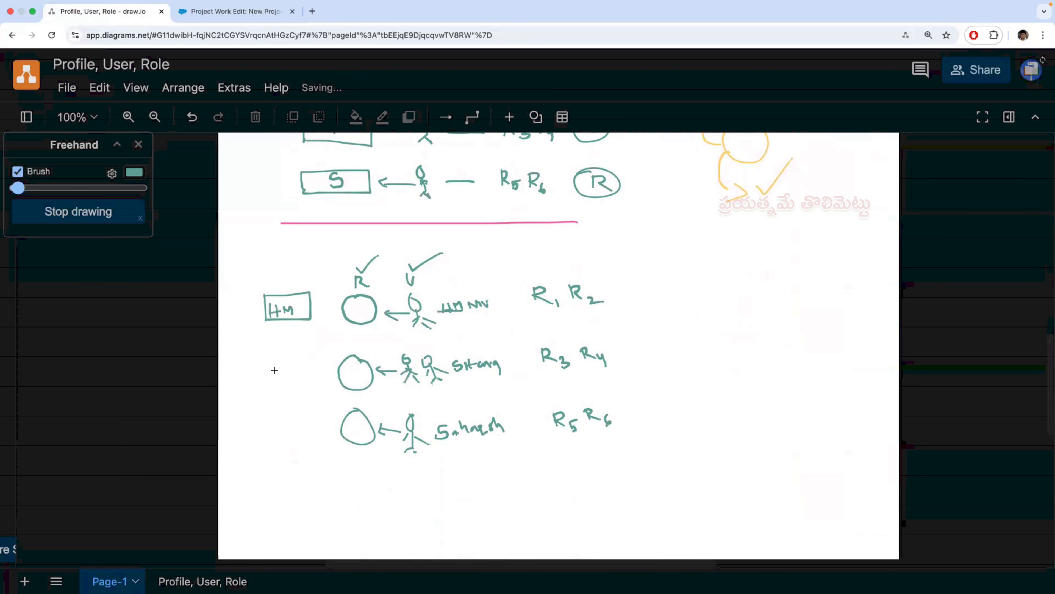
mouse_move(269, 358)
left_mouse_down()
mouse_move(269, 381)
mouse_move(304, 358)
mouse_move(314, 381)
mouse_move(269, 381)
left_mouse_up()
left_click_drag(285, 368, 299, 366)
mouse_move(276, 416)
left_mouse_down()
mouse_move(277, 441)
mouse_move(321, 441)
mouse_move(321, 419)
mouse_move(277, 416)
mouse_move(294, 437)
left_mouse_up()
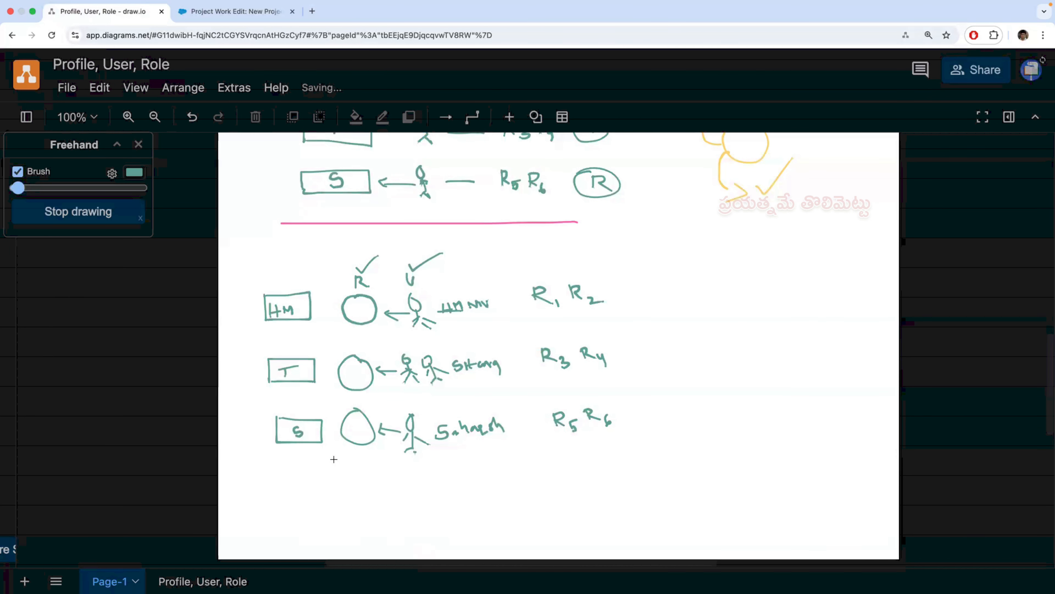
- Handwrite a short note beside each of the HM, T and S boxes below the pink line
scroll(384, 390, "up", 6)
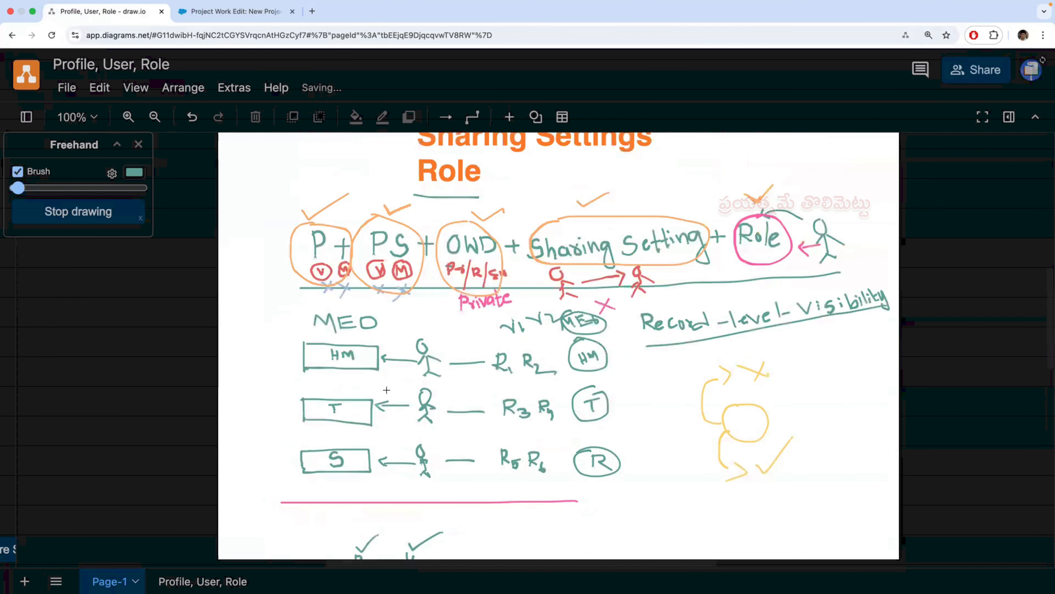
scroll(378, 404, "down", 5)
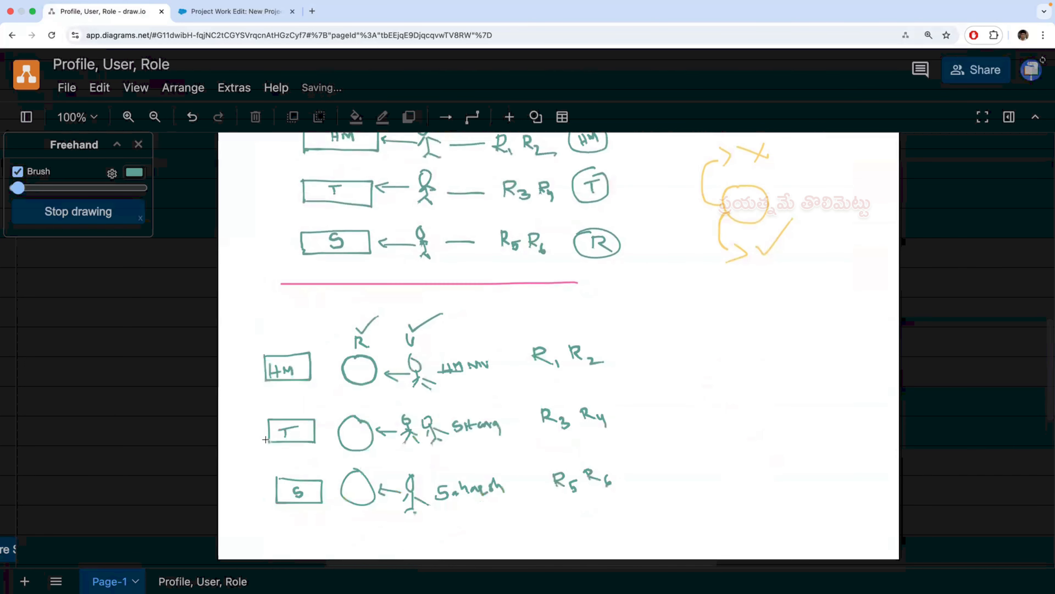
mouse_move(232, 375)
left_mouse_down()
mouse_move(250, 367)
mouse_move(243, 373)
left_mouse_up()
mouse_move(248, 427)
left_mouse_down()
mouse_move(260, 423)
mouse_move(246, 427)
left_mouse_up()
mouse_move(246, 493)
left_mouse_down()
mouse_move(264, 480)
mouse_move(250, 481)
left_mouse_up()
- Add one more handwritten mark at the outer edge of each HM, T and S row, and return to the access formula
scroll(301, 475, "up", 5)
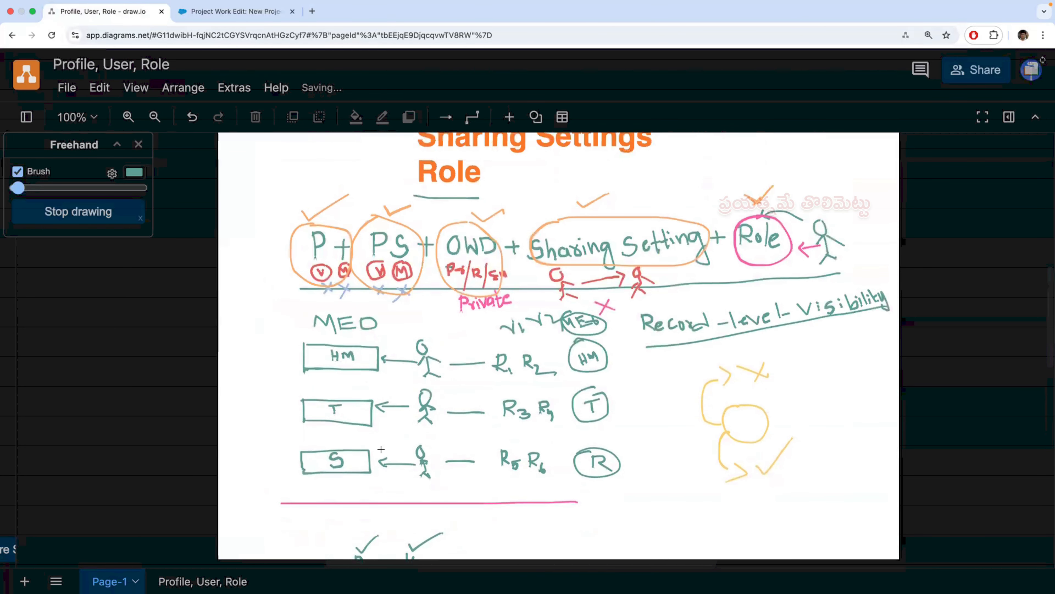
scroll(381, 449, "down", 5)
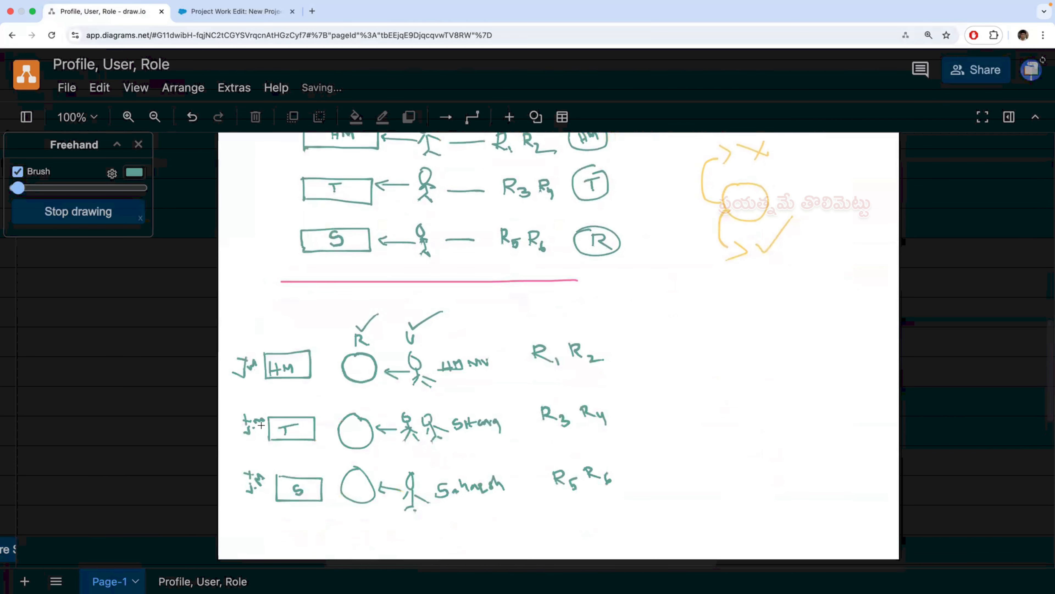
scroll(249, 382, "up", 1)
mouse_move(225, 378)
left_mouse_down()
mouse_move(245, 377)
mouse_move(236, 394)
left_mouse_up()
left_click_drag(228, 439, 237, 454)
mouse_move(231, 491)
left_mouse_down()
mouse_move(244, 498)
mouse_move(238, 507)
left_mouse_up()
scroll(484, 316, "up", 5)
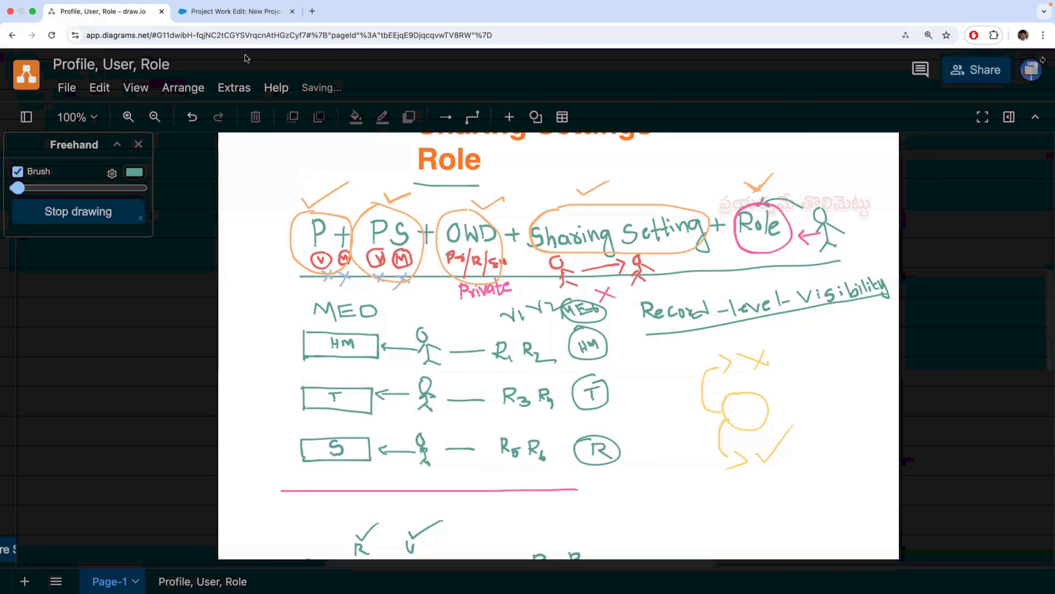
- Switch to Salesforce, search Setup for "shar" and open Sharing Settings
left_click(240, 13)
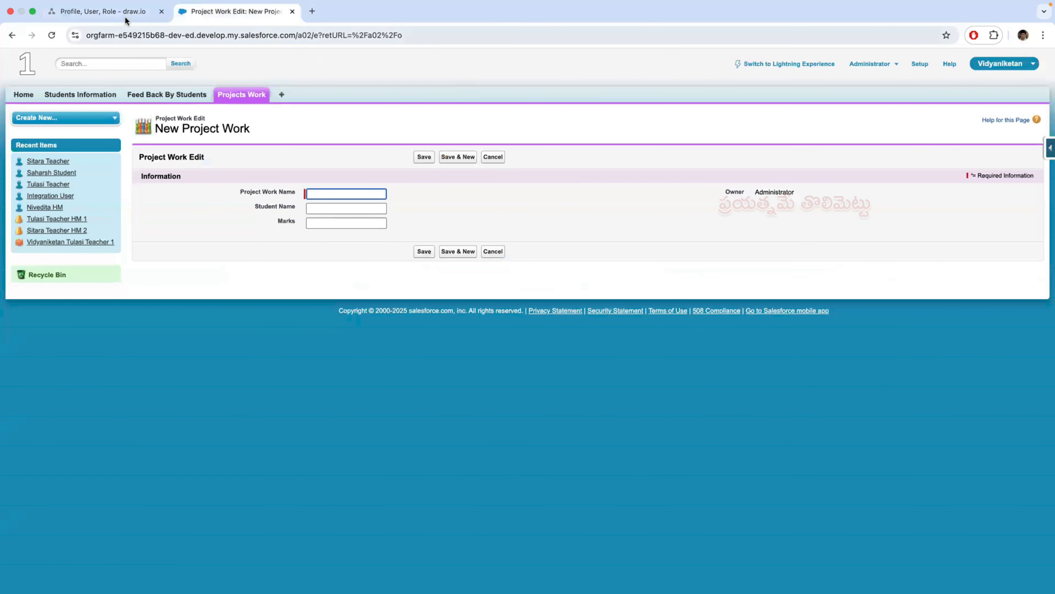
left_click(919, 64)
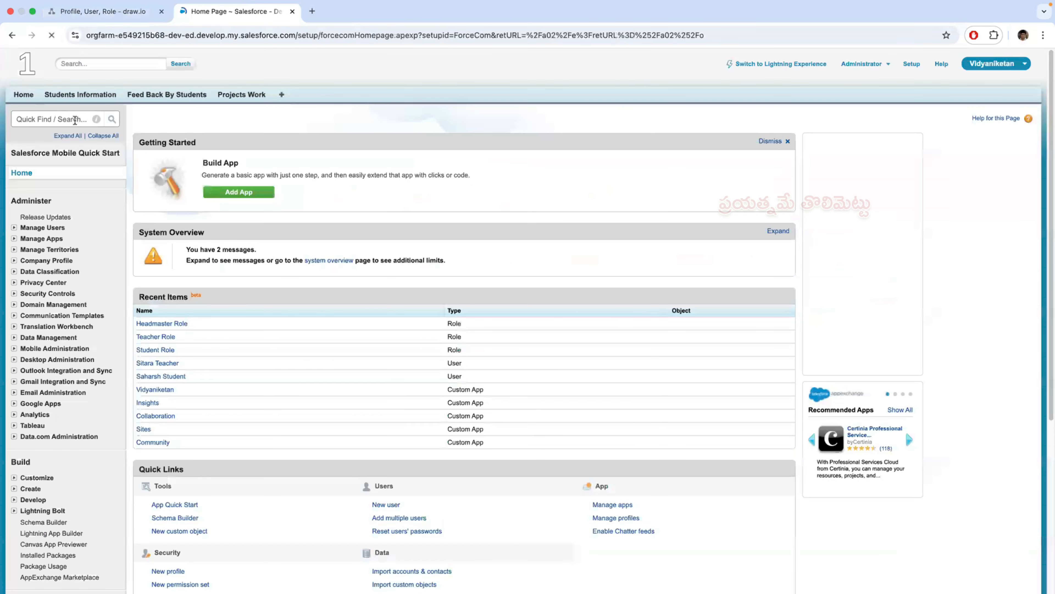
left_click(74, 119)
type("shar")
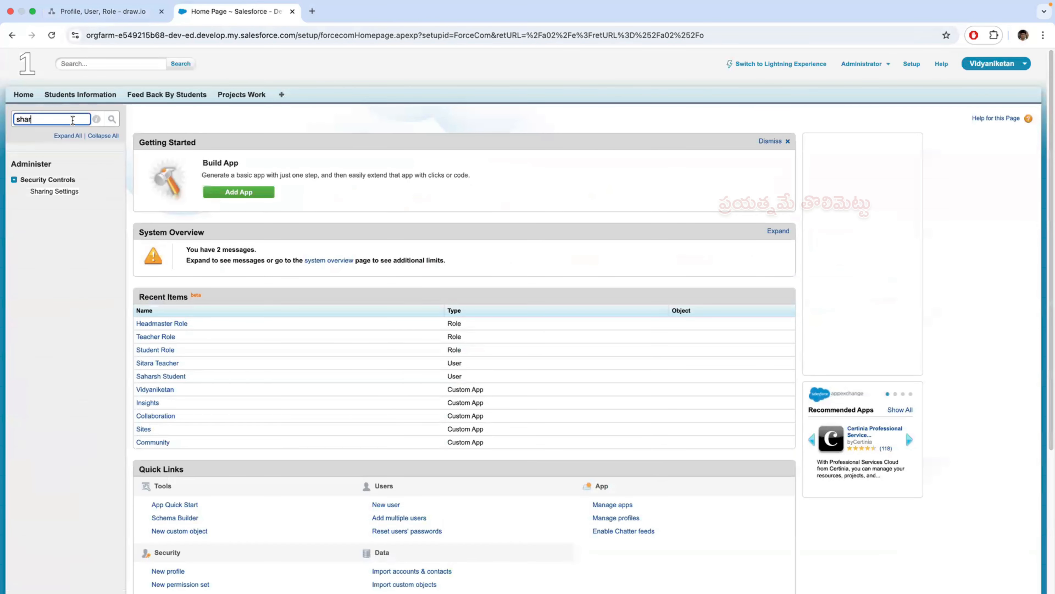
left_click(54, 191)
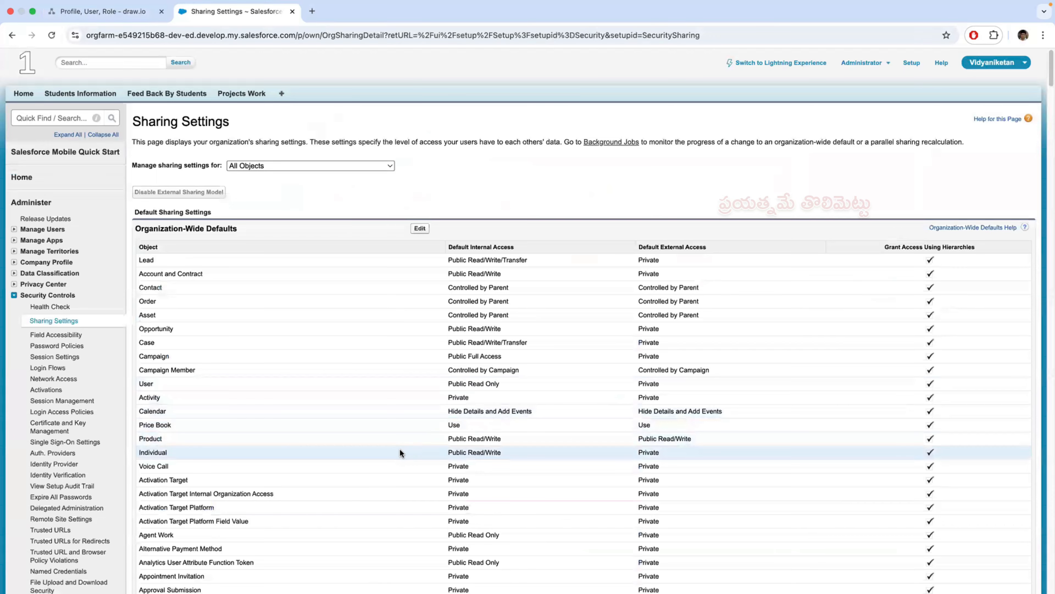
- Check the default internal access of Project Work in the organization-wide defaults
scroll(400, 450, "down", 20)
scroll(400, 452, "down", 20)
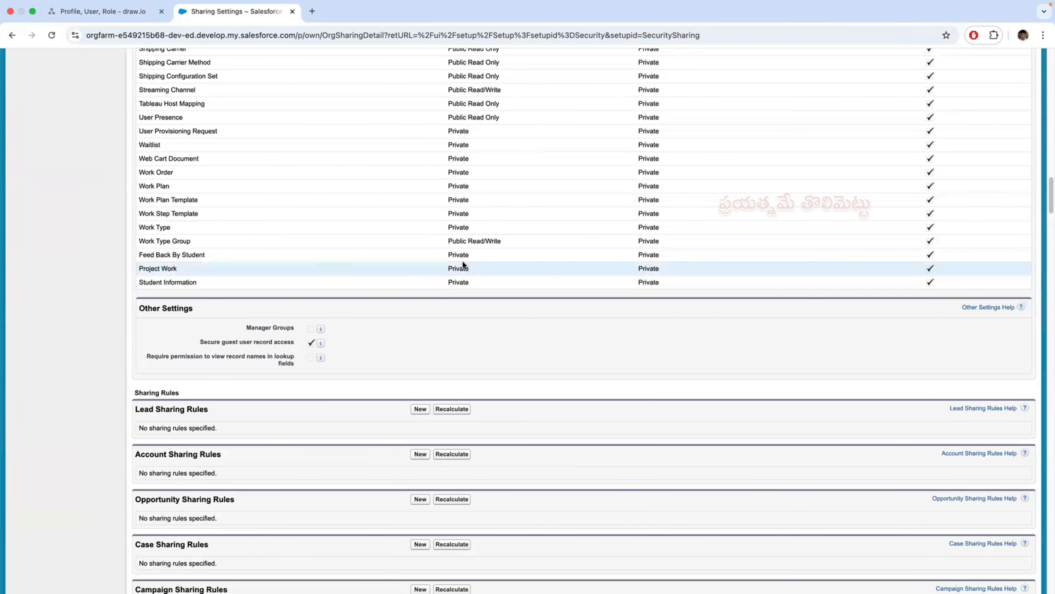
double_click(472, 269)
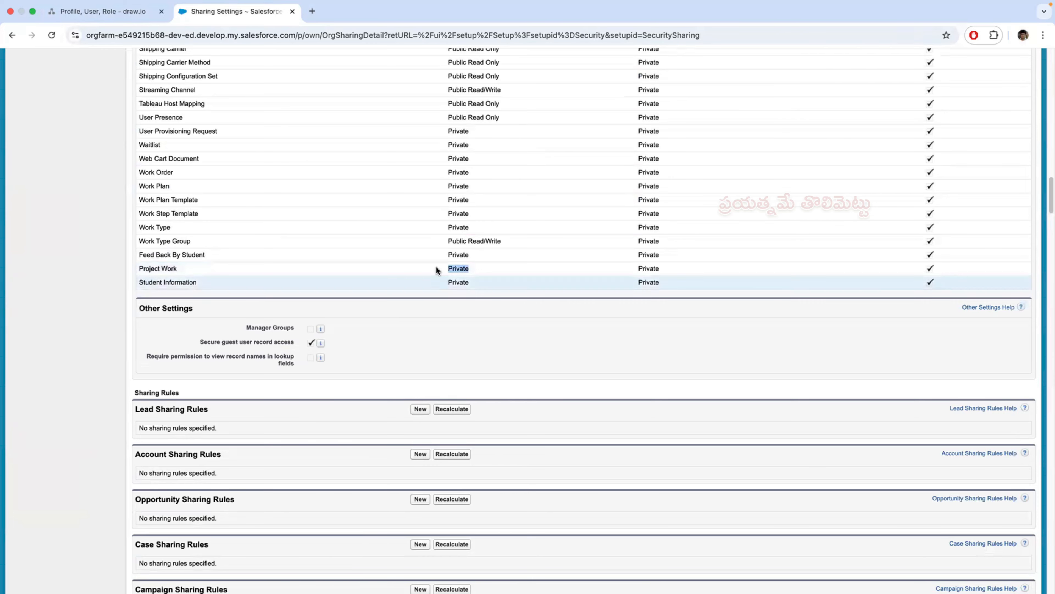